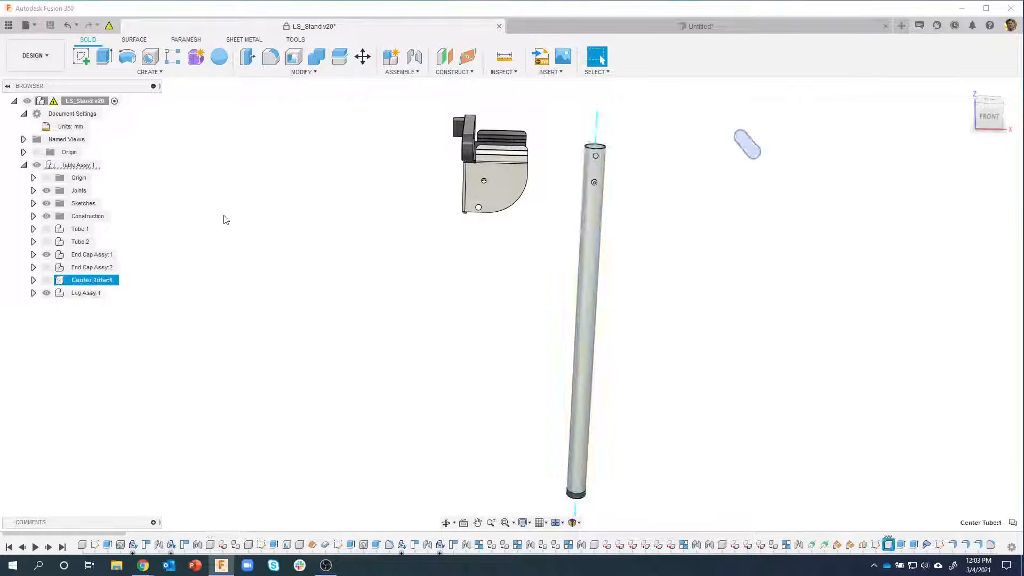
Step: Examine the contents of Leg Assy:1 and its Pin Assy:1 down to Lock Pin:1, and collapse the leg assembly again
key(Down)
key(Down)
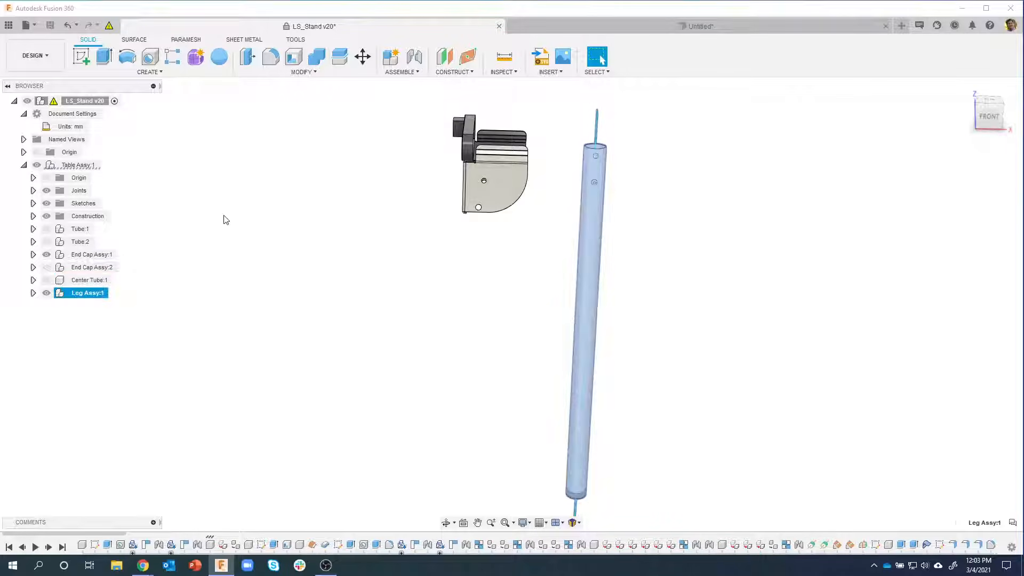
key(Right)
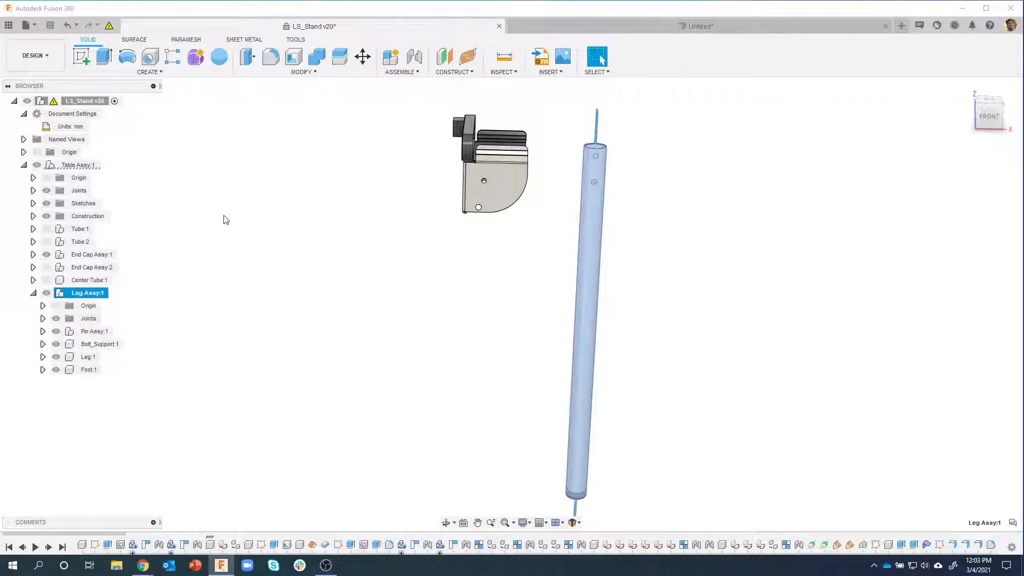
key(Down)
key(Down)
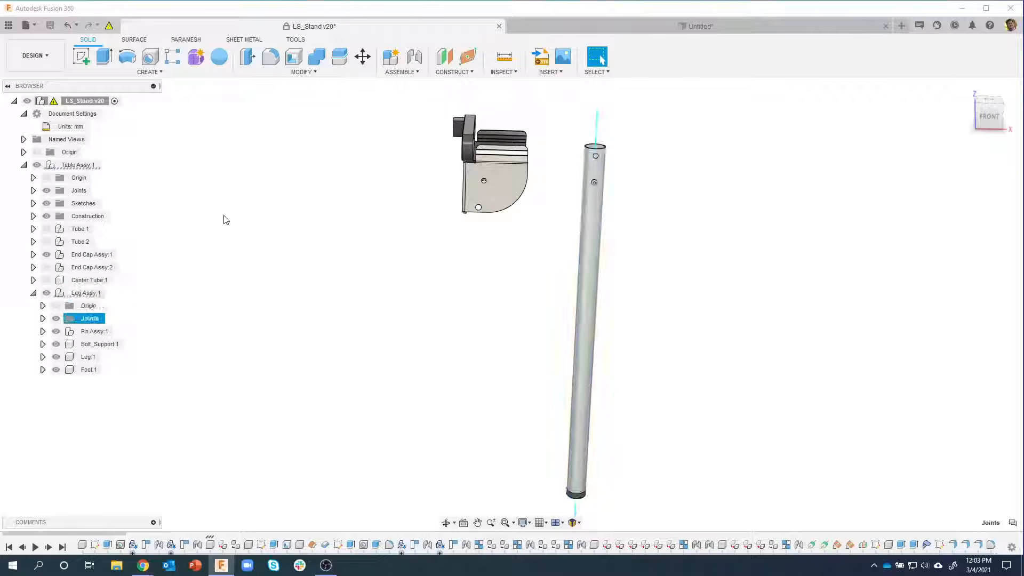
key(Down)
key(Right)
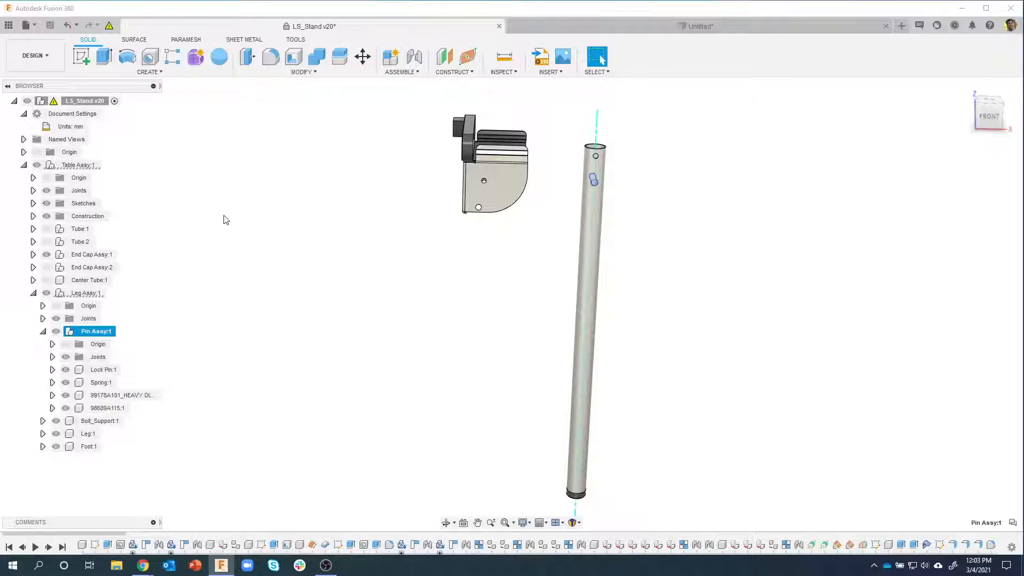
key(Down)
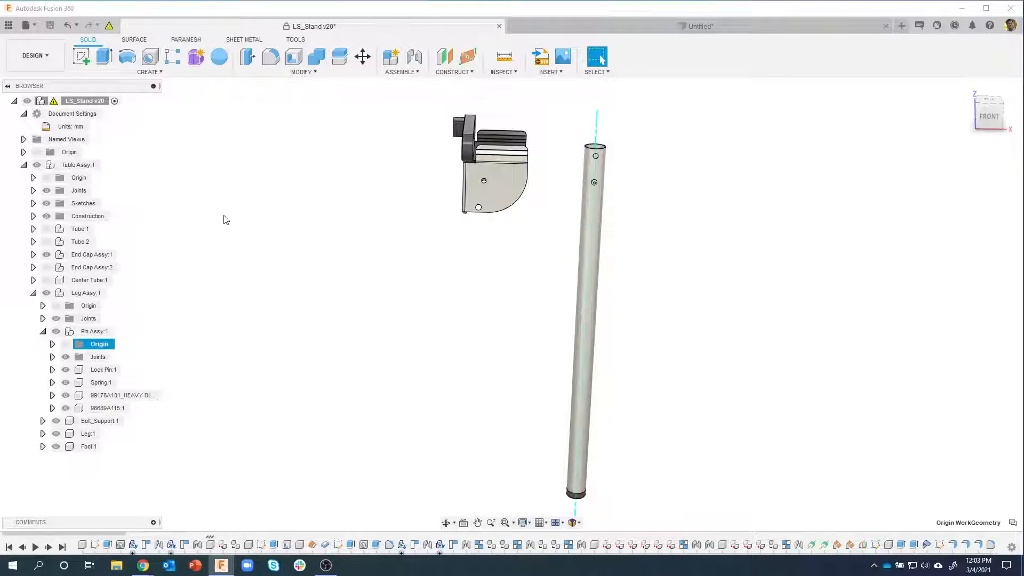
key(Down)
key(Down)
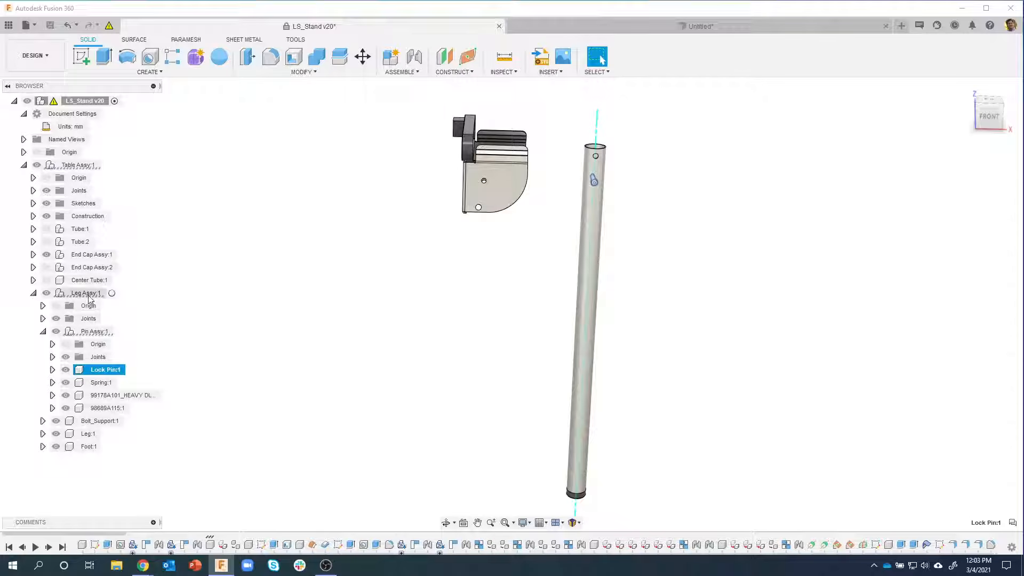
click(33, 293)
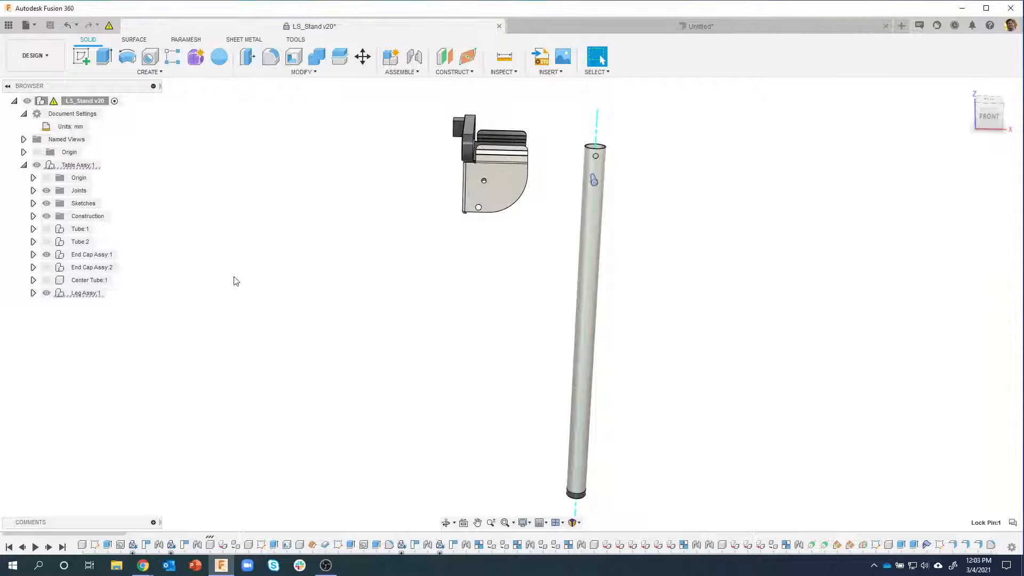
Step: Try a 0.5 in equal distance chamfer on the rectangle's upper-right corner in the Untitled sketch, and cancel it
click(631, 24)
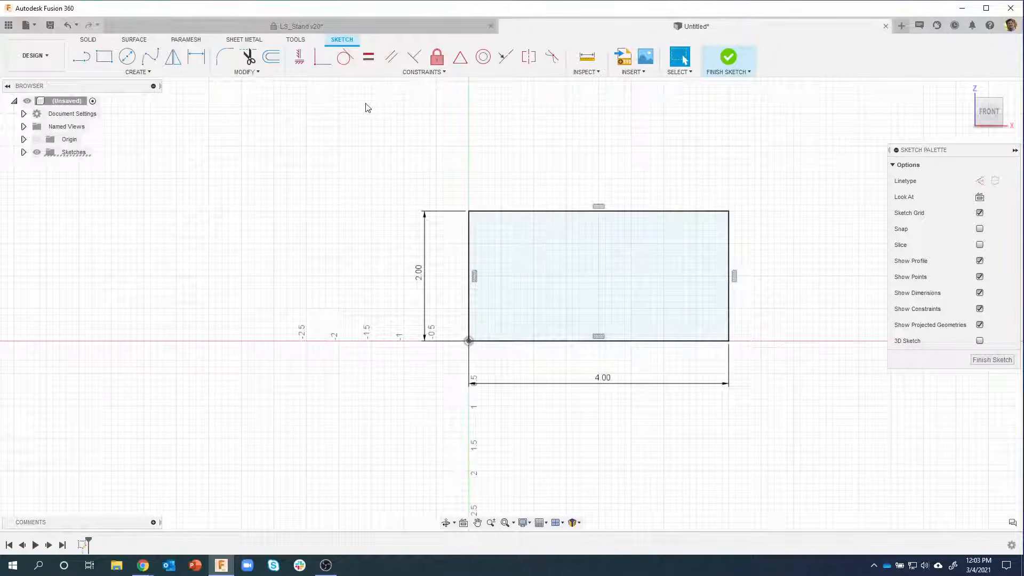
click(249, 72)
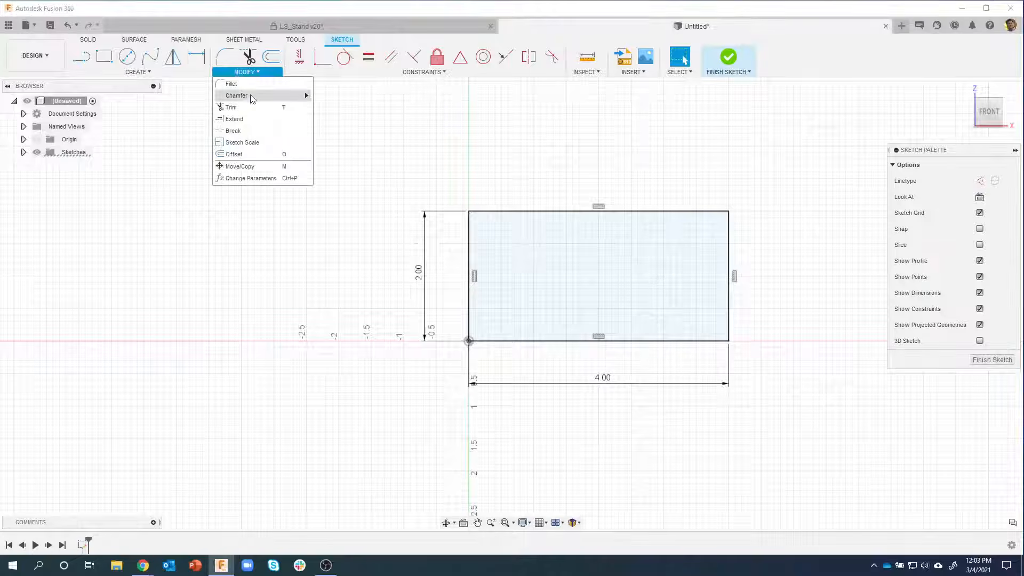
mouse_move(248, 100)
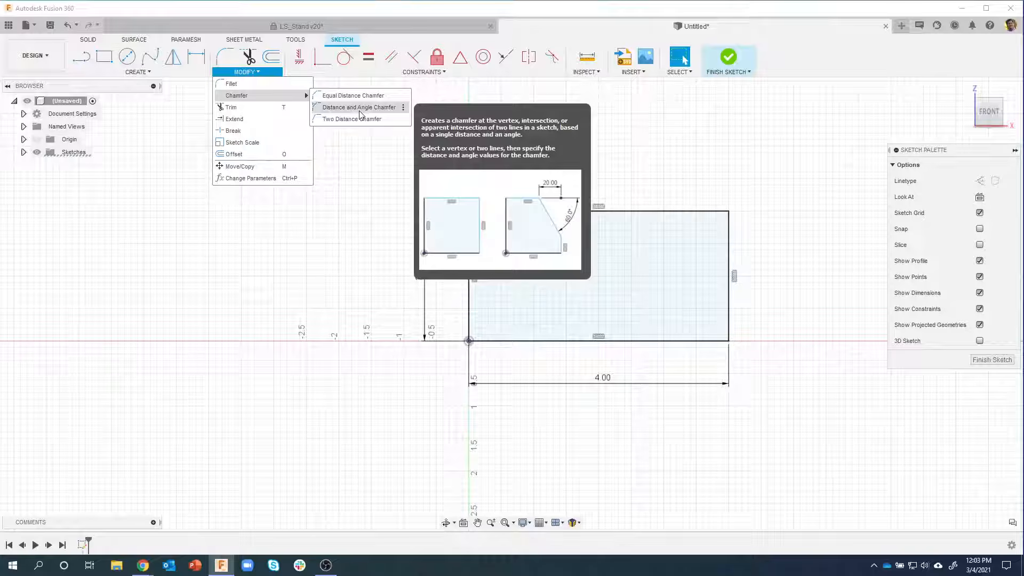
click(352, 95)
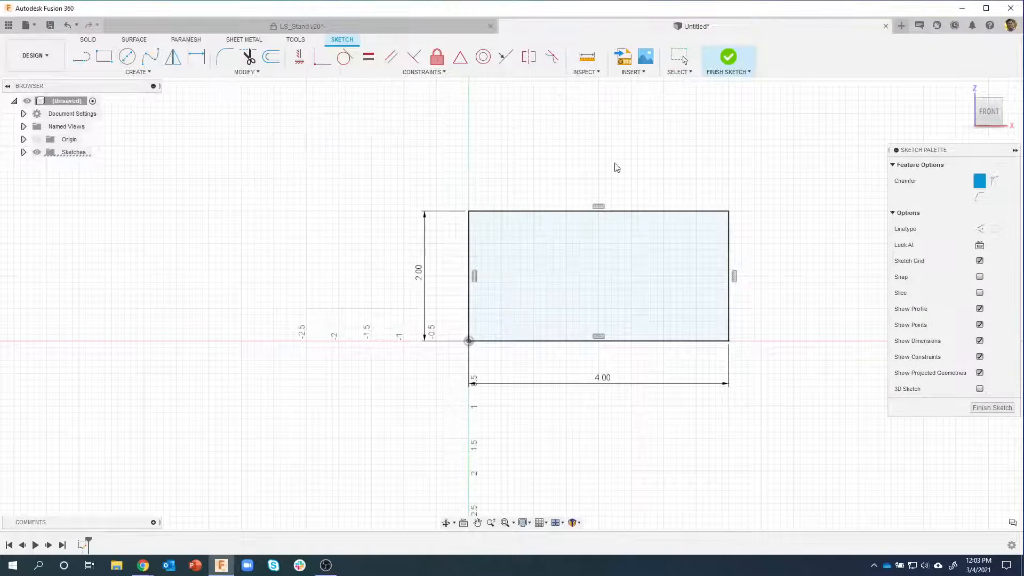
click(728, 212)
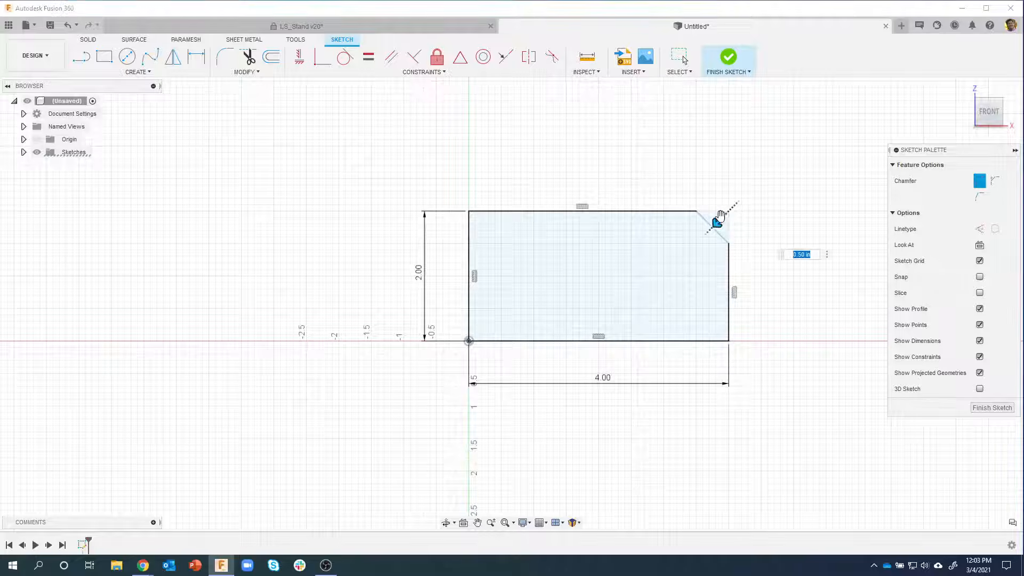
drag(729, 213, 708, 231)
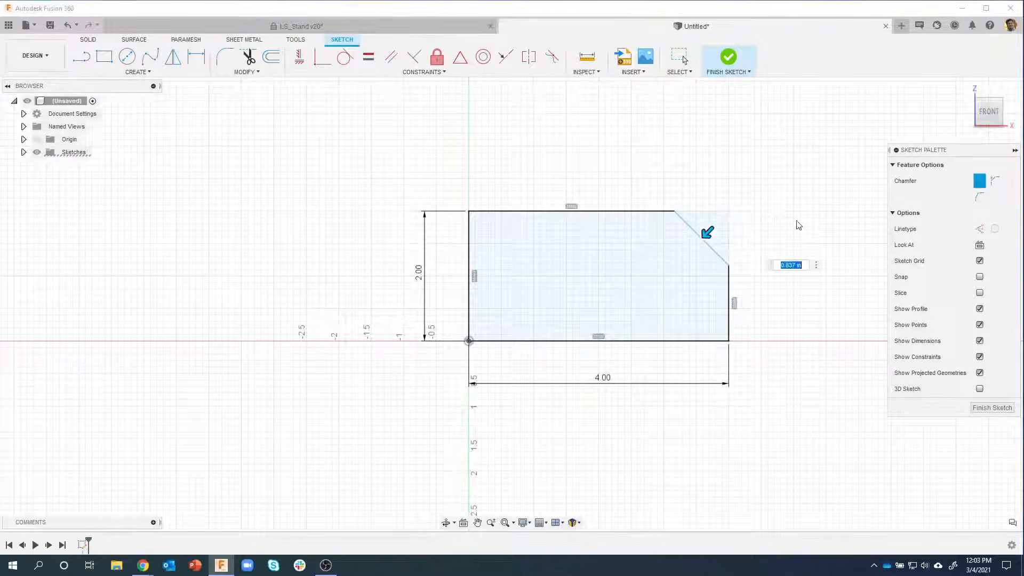
text(.5)
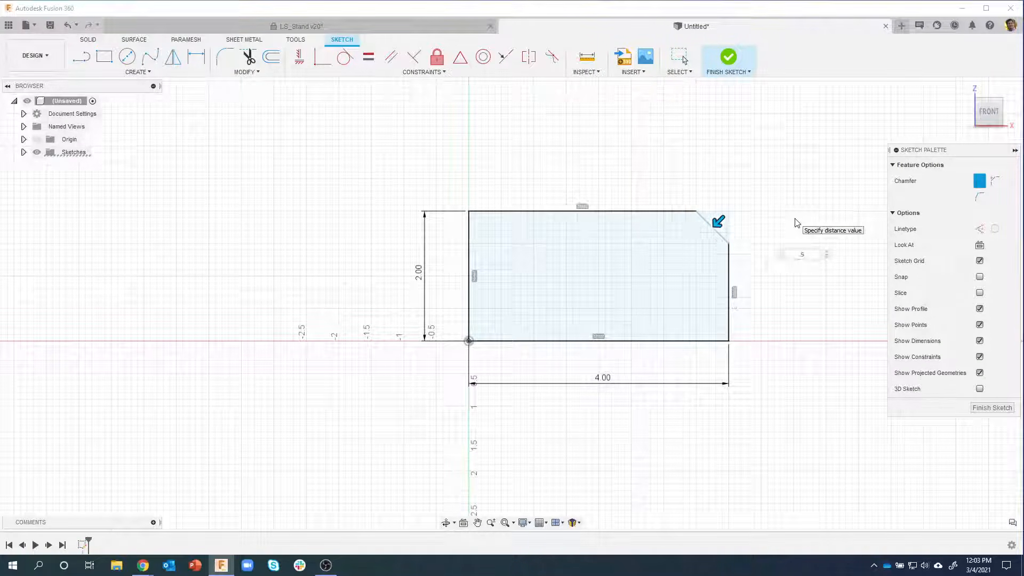
key(Escape)
Step: Try a distance and angle chamfer of about 0.48 in and 60 degrees on the rectangle's upper-right corner, and cancel it
click(254, 75)
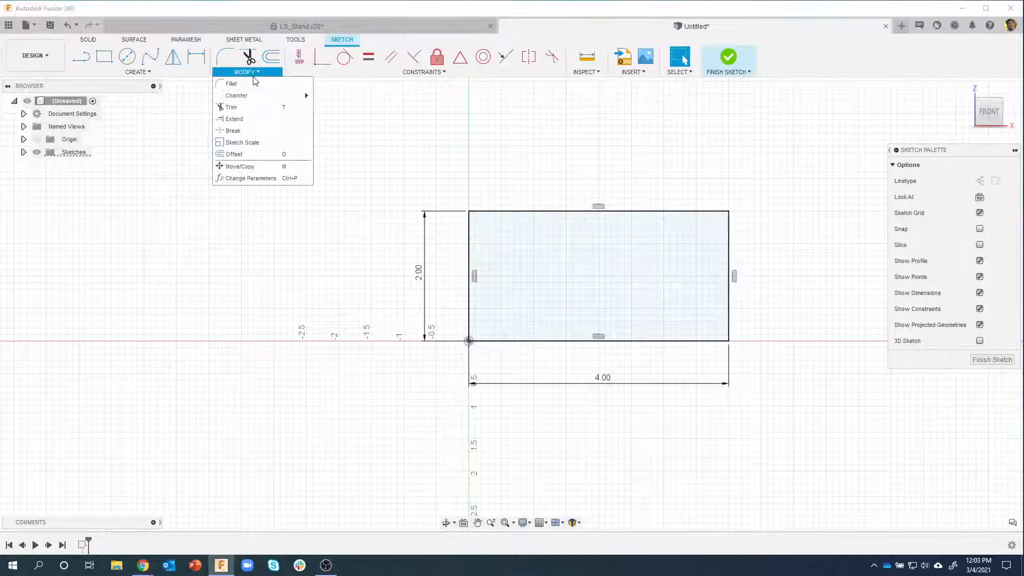
click(363, 107)
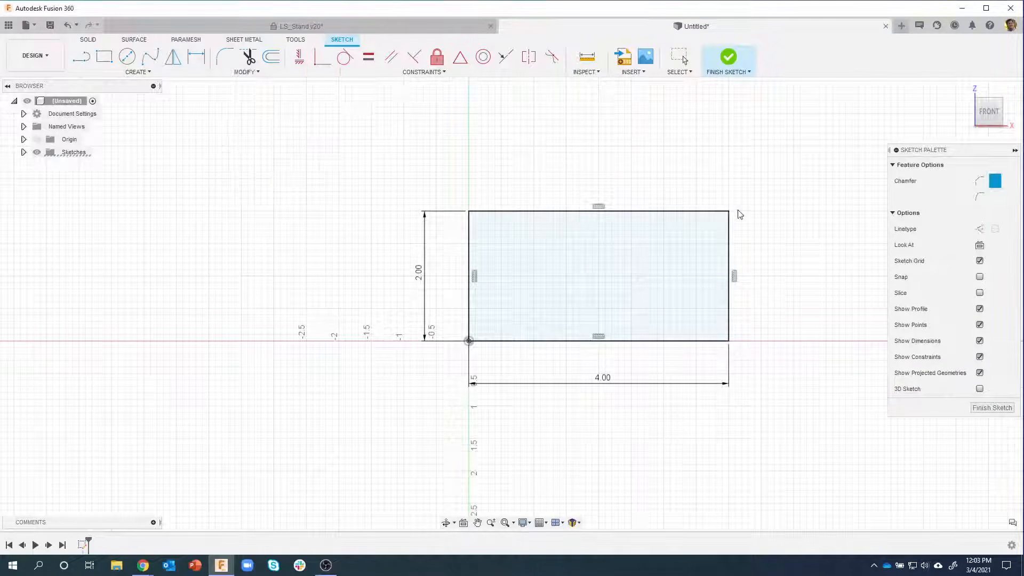
click(729, 213)
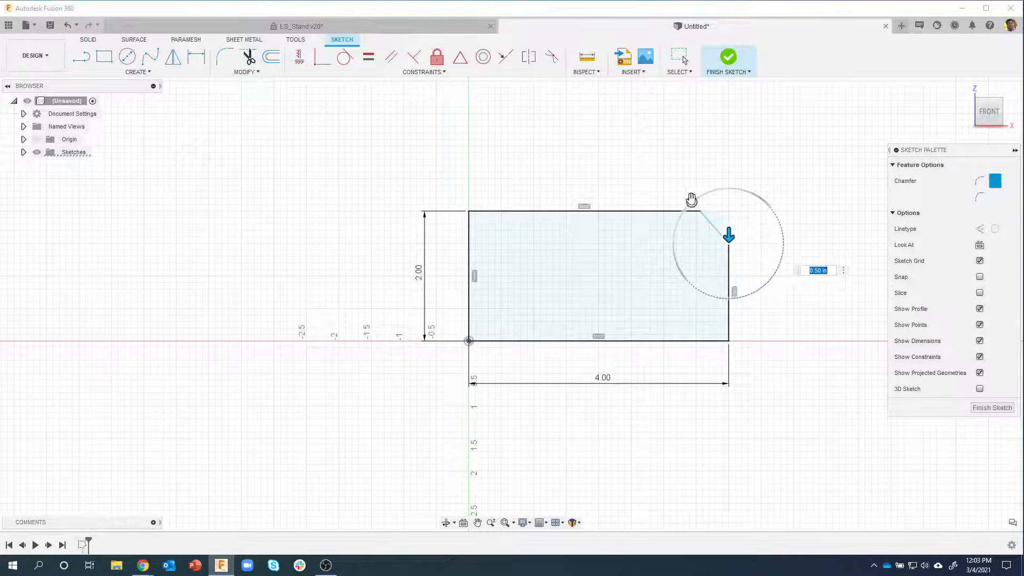
drag(691, 200, 658, 202)
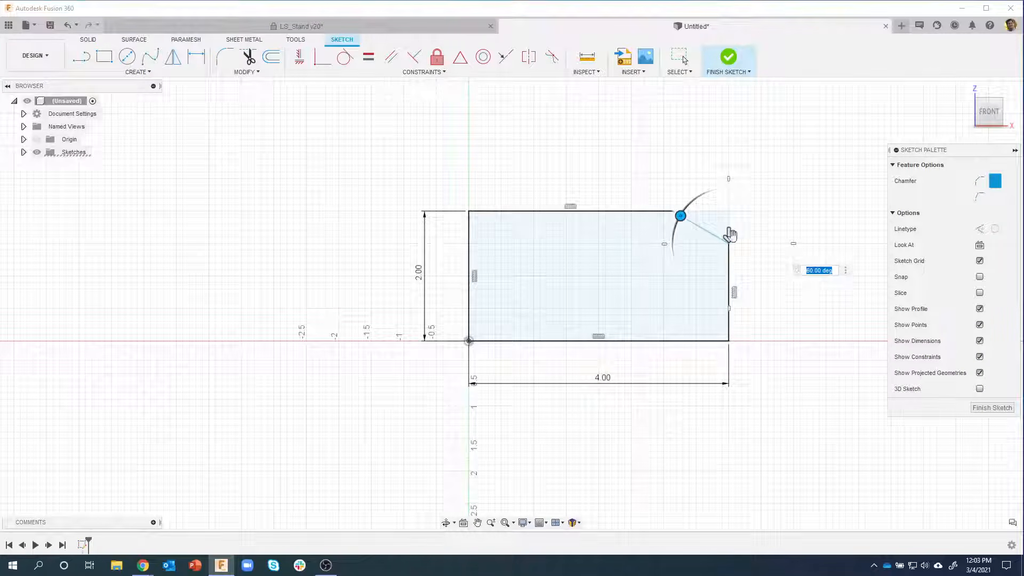
drag(728, 232, 729, 233)
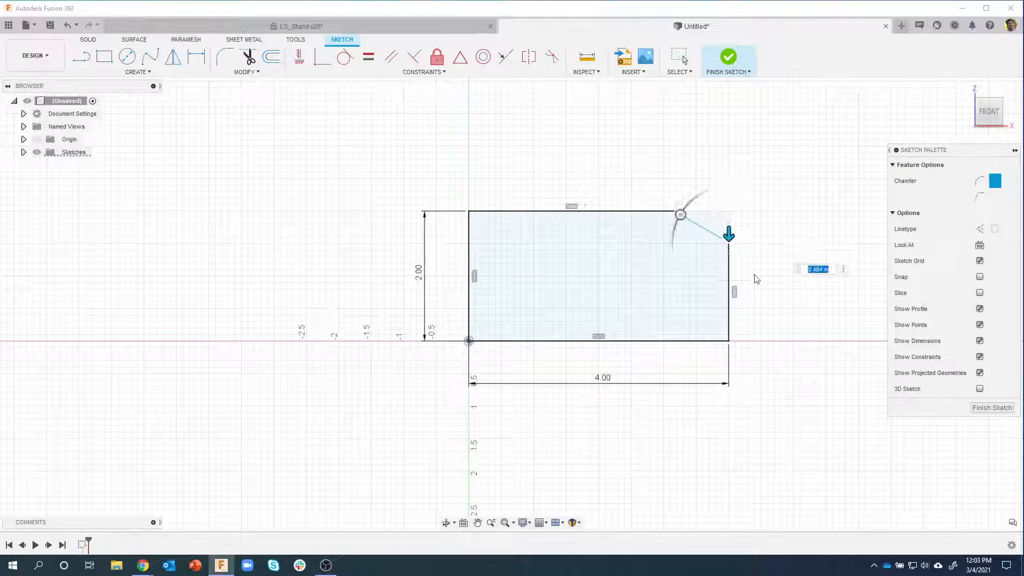
key(Escape)
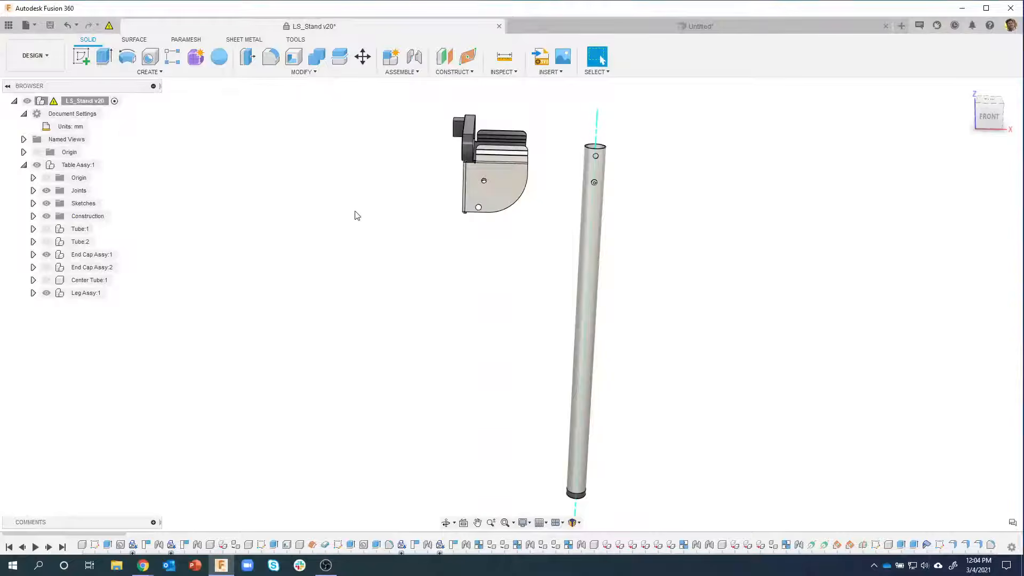
Step: Try pulling the leg downward by the foot at its lower end, and revert the component position
shift+middle_drag(672, 228, 523, 171)
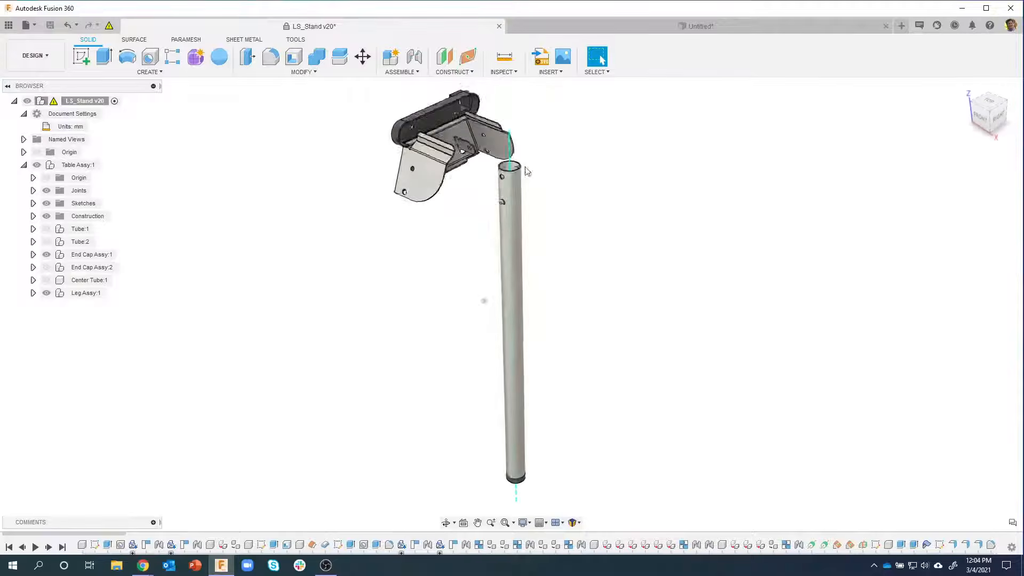
scroll(523, 171, up, 10)
shift+middle_drag(500, 237, 821, 229)
scroll(672, 339, up, 10)
scroll(846, 258, down, 6)
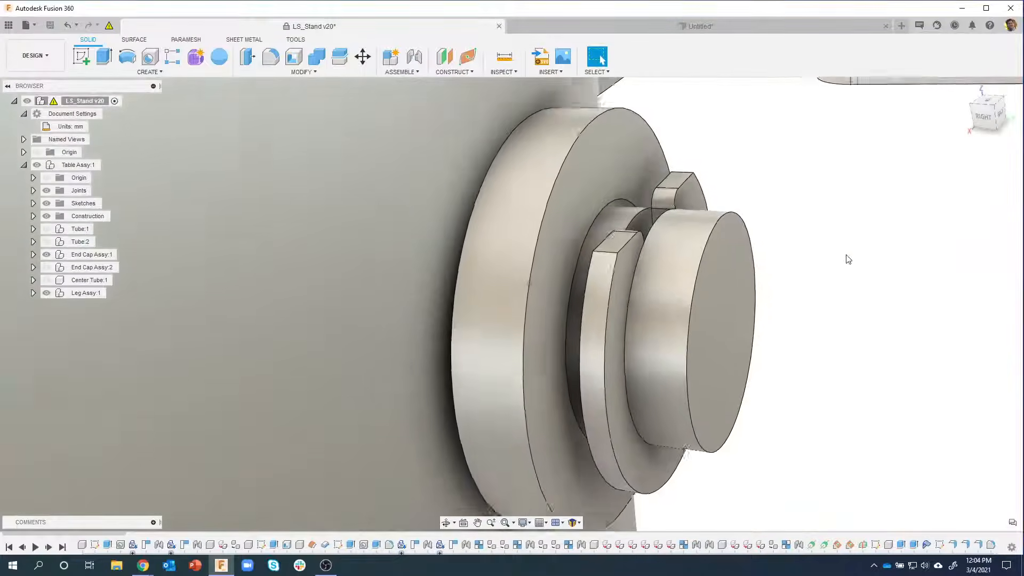
shift+middle_drag(763, 284, 617, 319)
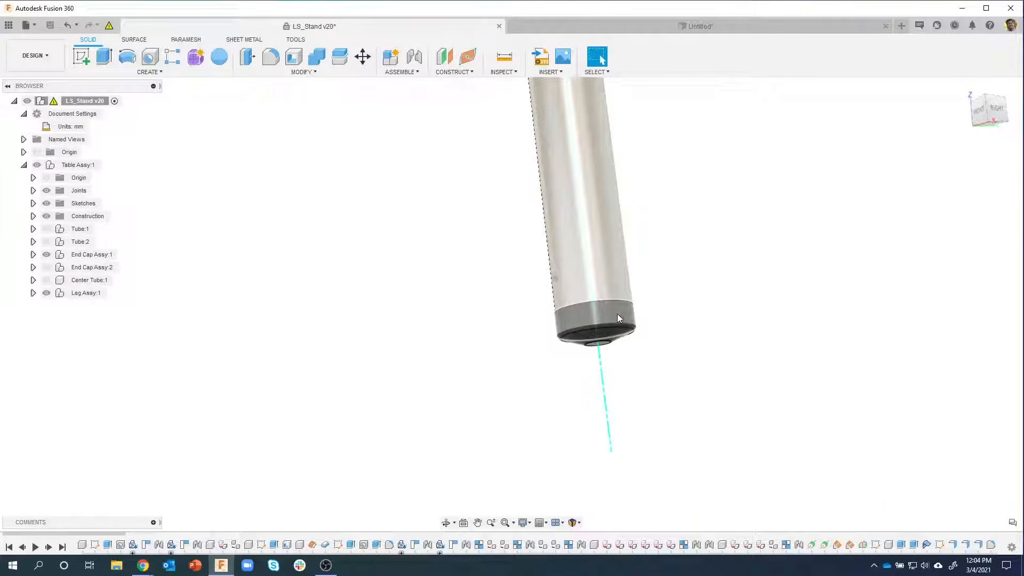
click(617, 316)
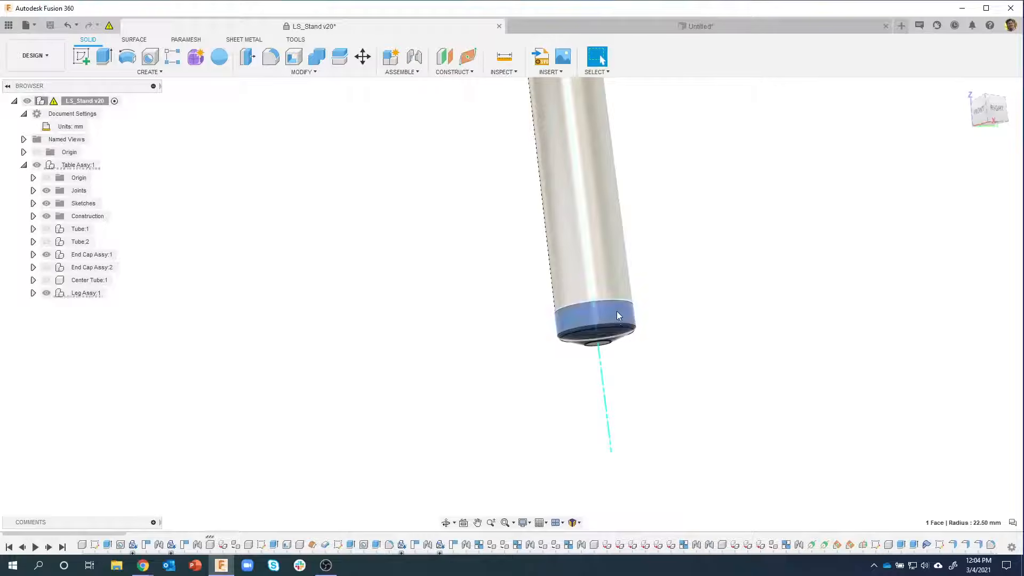
drag(616, 315, 626, 355)
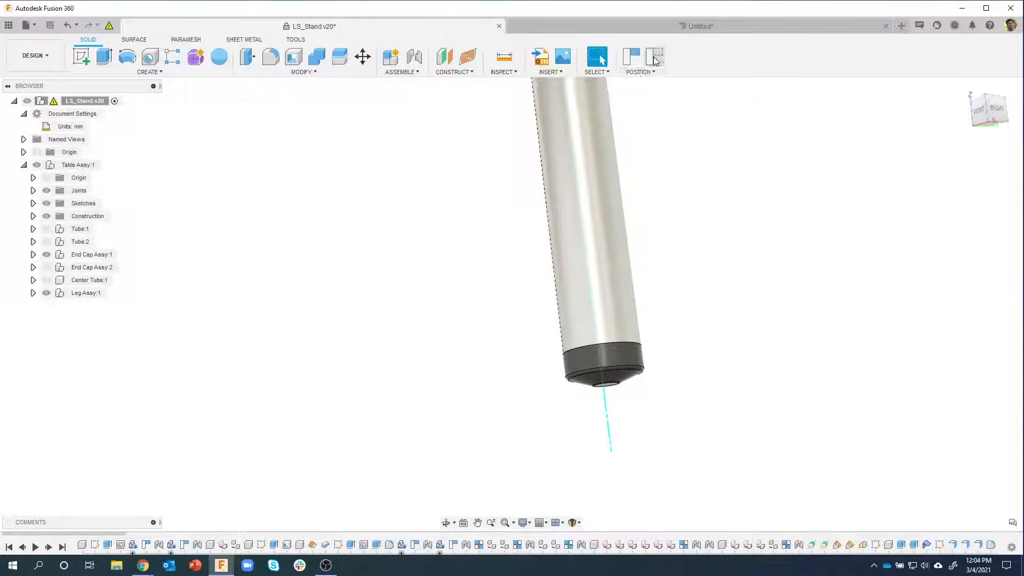
click(655, 57)
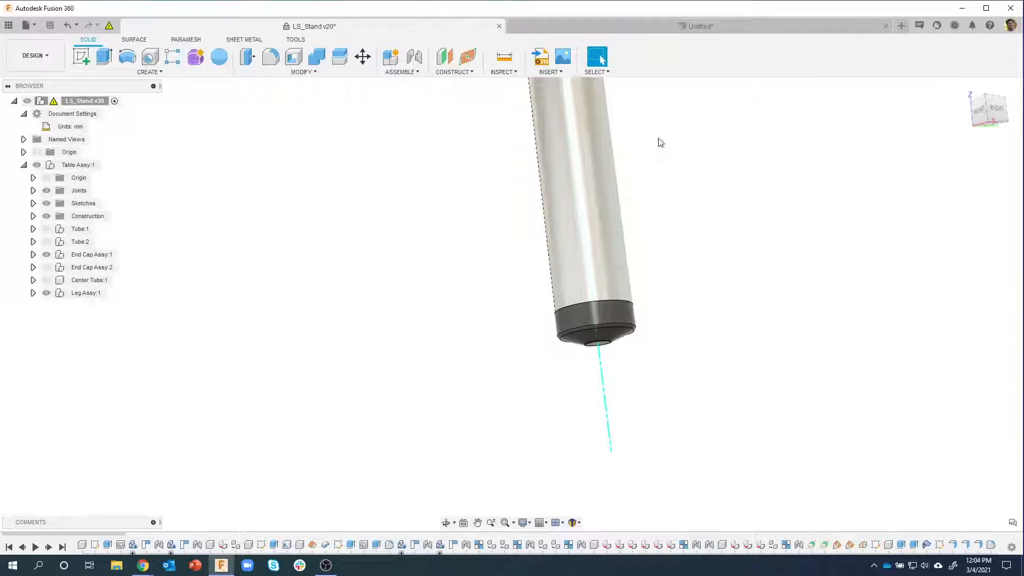
Step: Activate the Leg Assy:1 component
scroll(665, 286, down, 3)
scroll(664, 286, down, 3)
shift+middle_drag(664, 286, 619, 286)
scroll(517, 270, up, 5)
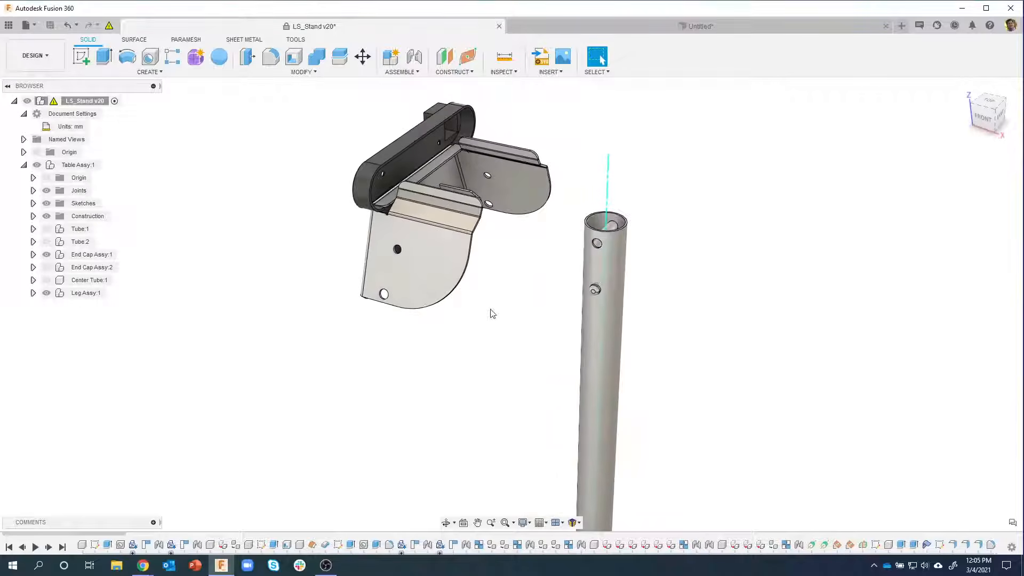
scroll(491, 313, up, 3)
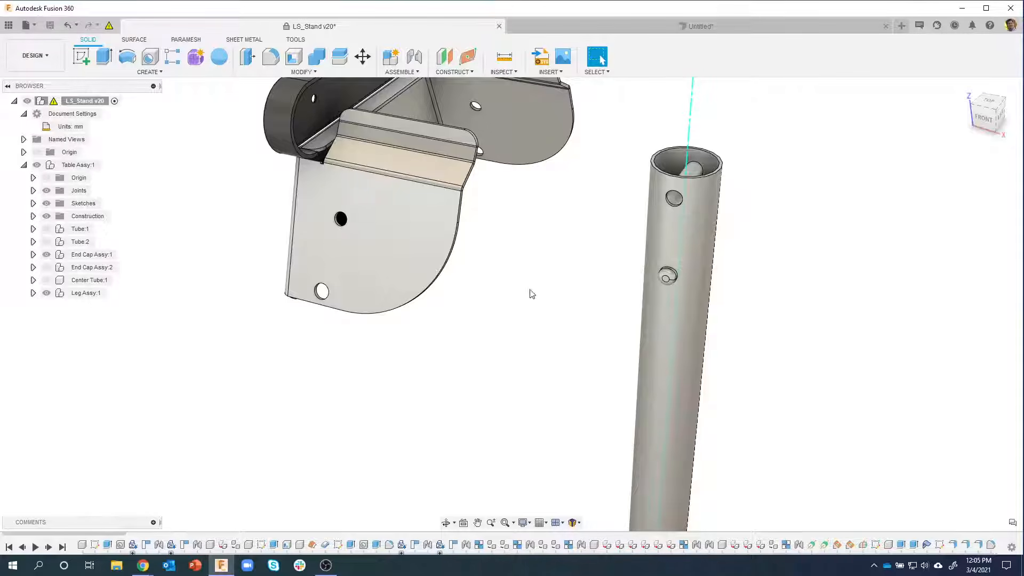
scroll(531, 294, down, 1)
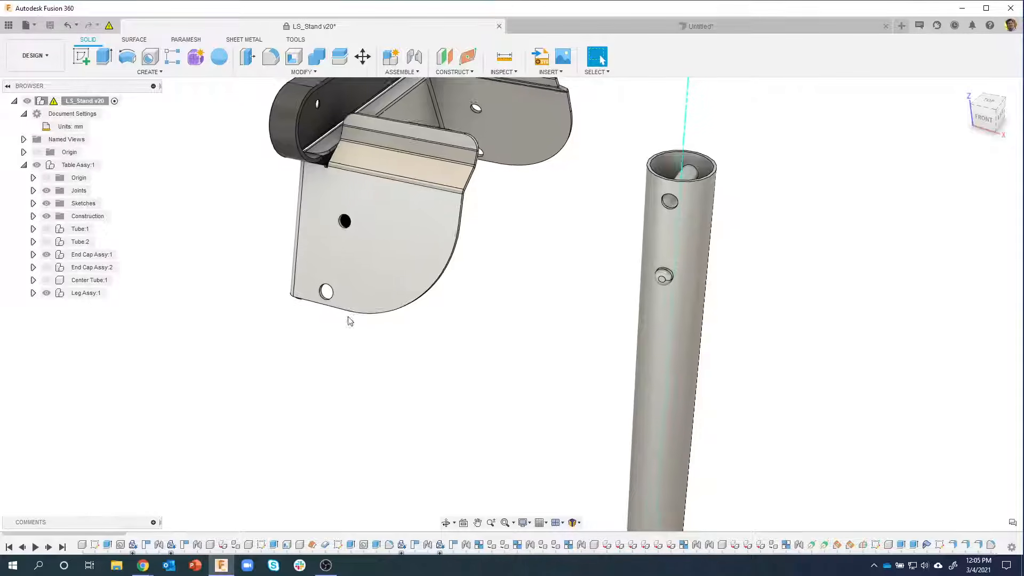
click(109, 295)
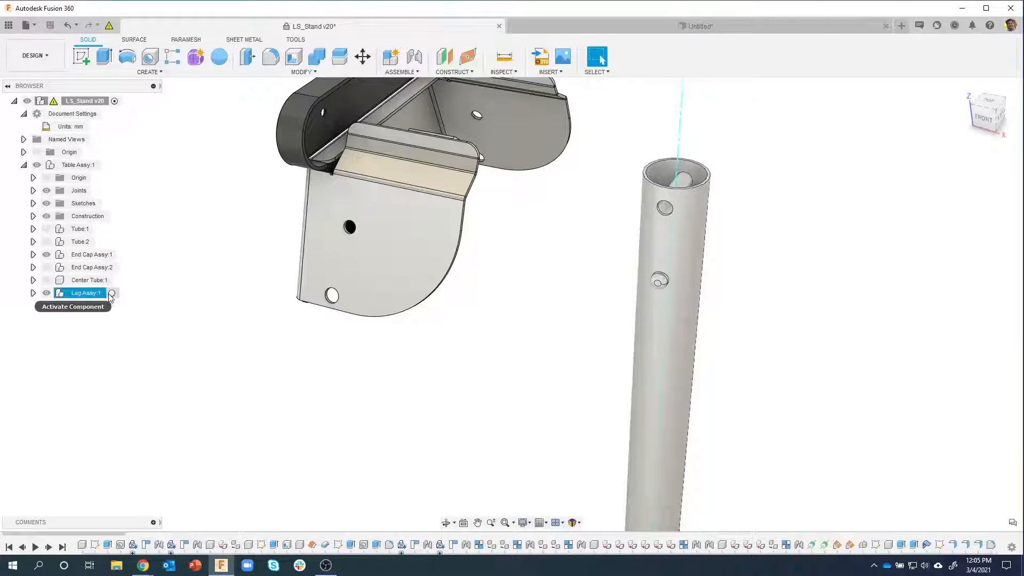
click(112, 293)
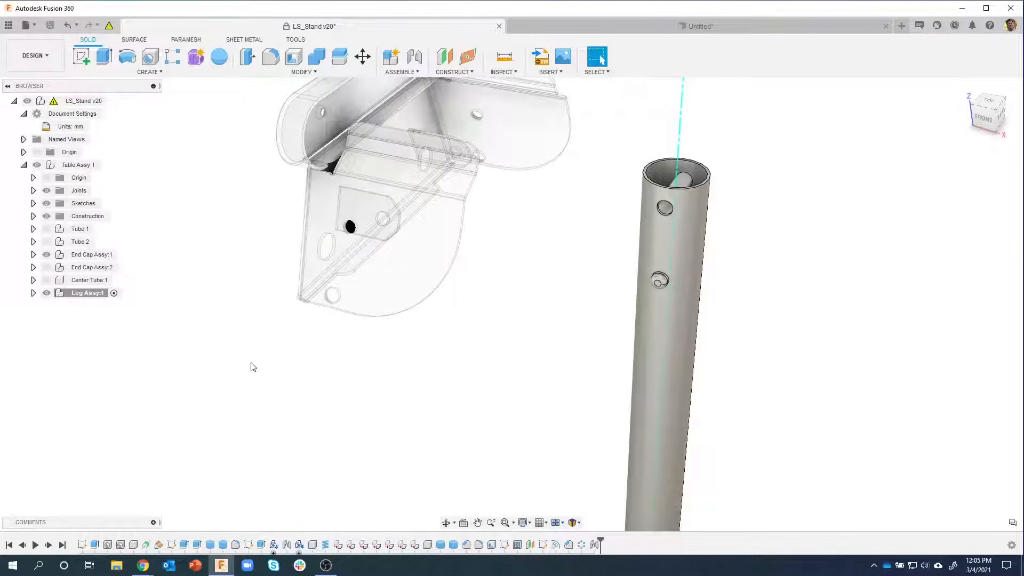
Step: Try moving the leg tube sideways away from its pins, and revert the component position
scroll(396, 410, down, 5)
middle_drag(421, 409, 596, 413)
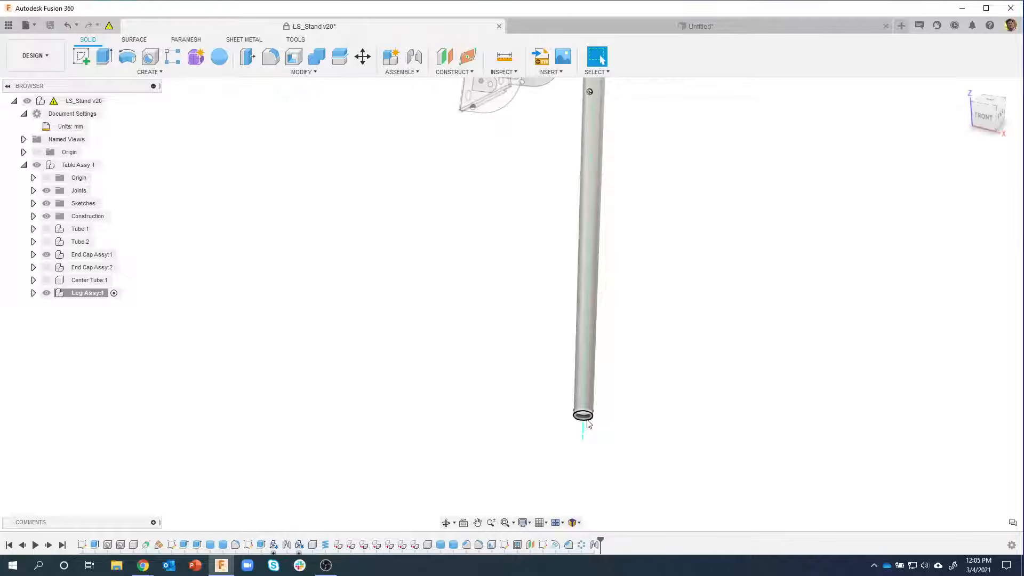
shift+middle_drag(485, 328, 323, 281)
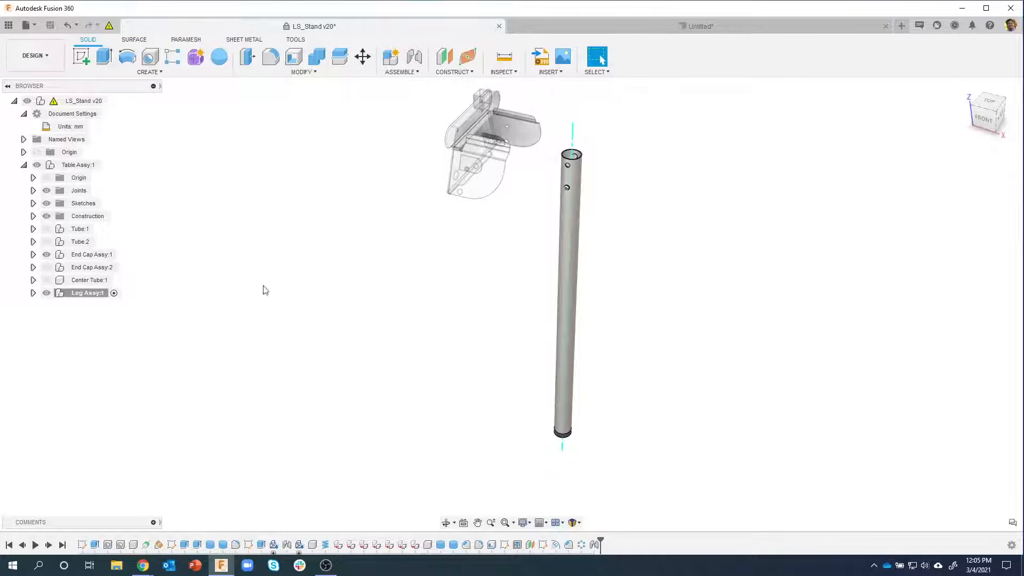
drag(570, 257, 629, 265)
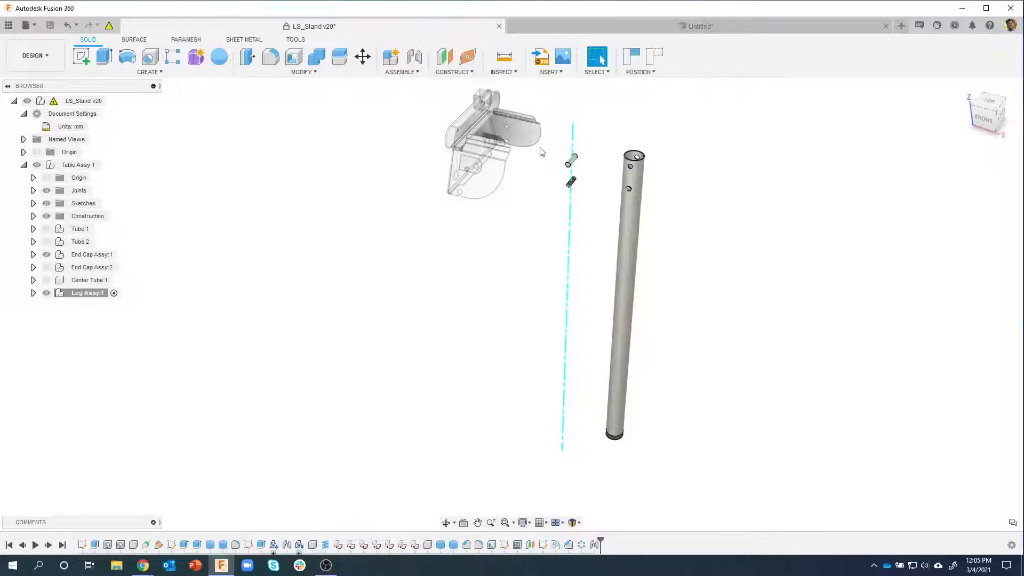
click(655, 57)
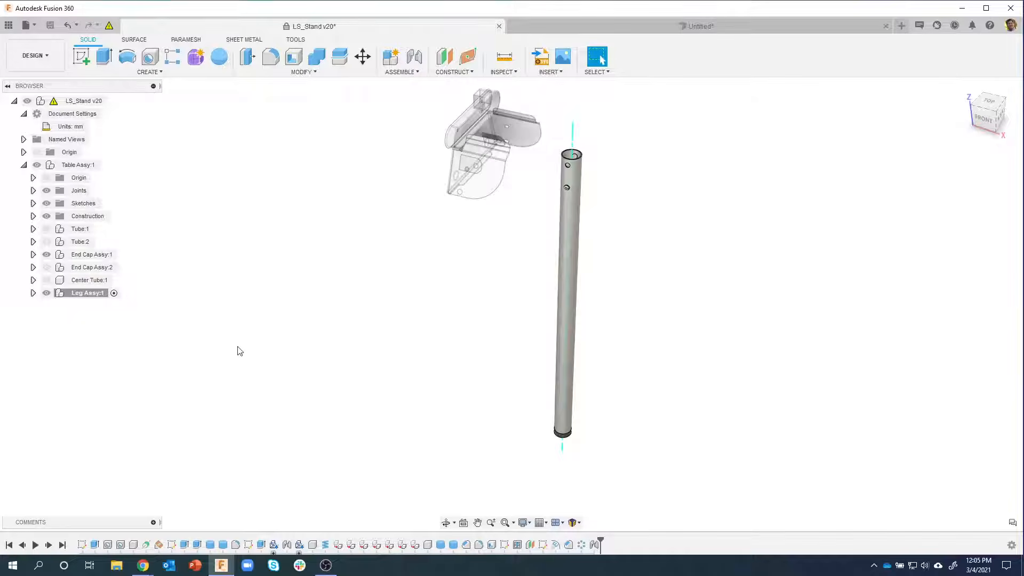
Step: Create a rigid group from Leg Assy:1 with its child components included, continuing despite the existing Rigid13 constraint
click(98, 300)
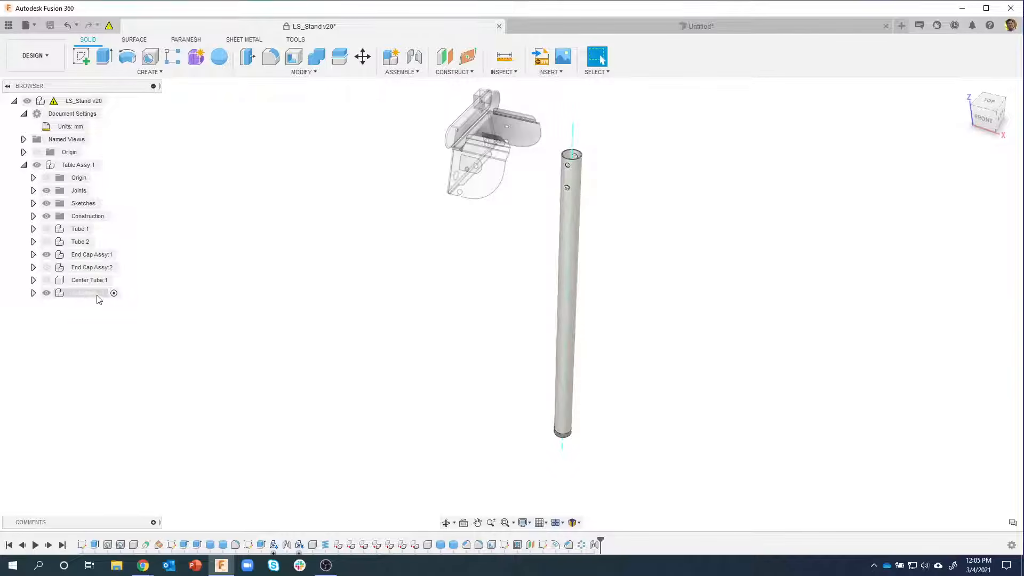
right_click(82, 299)
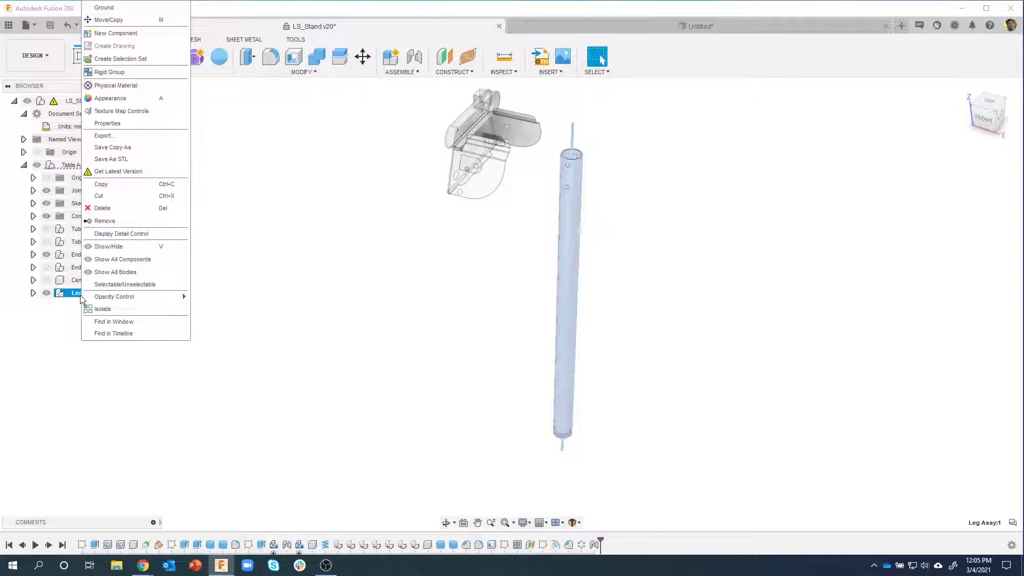
click(144, 76)
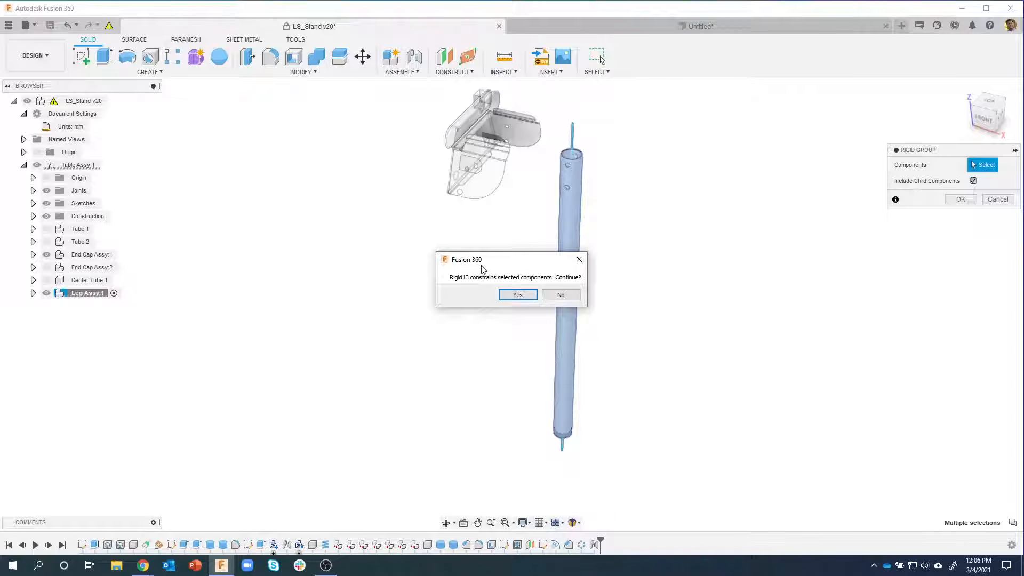
click(516, 295)
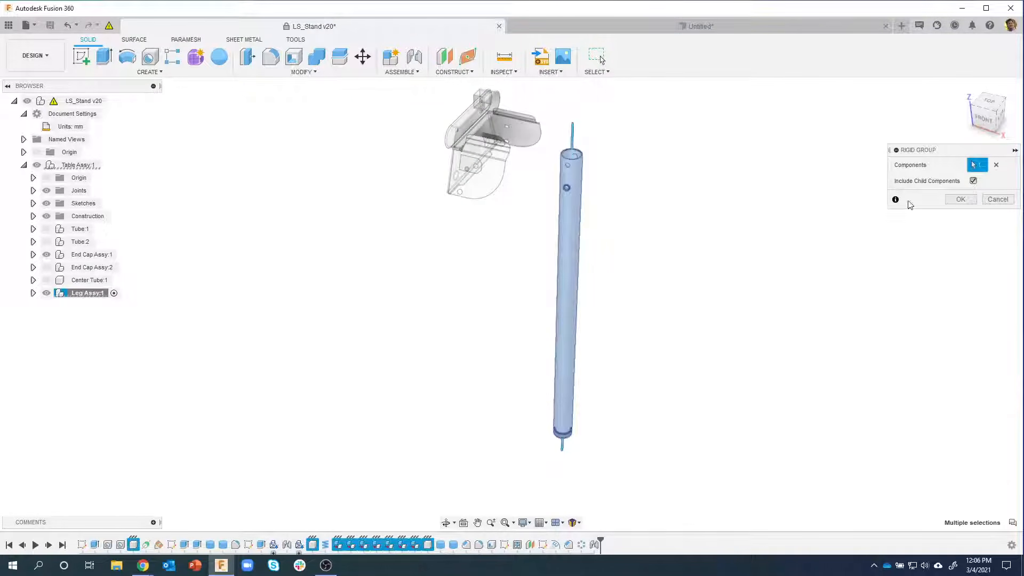
click(960, 199)
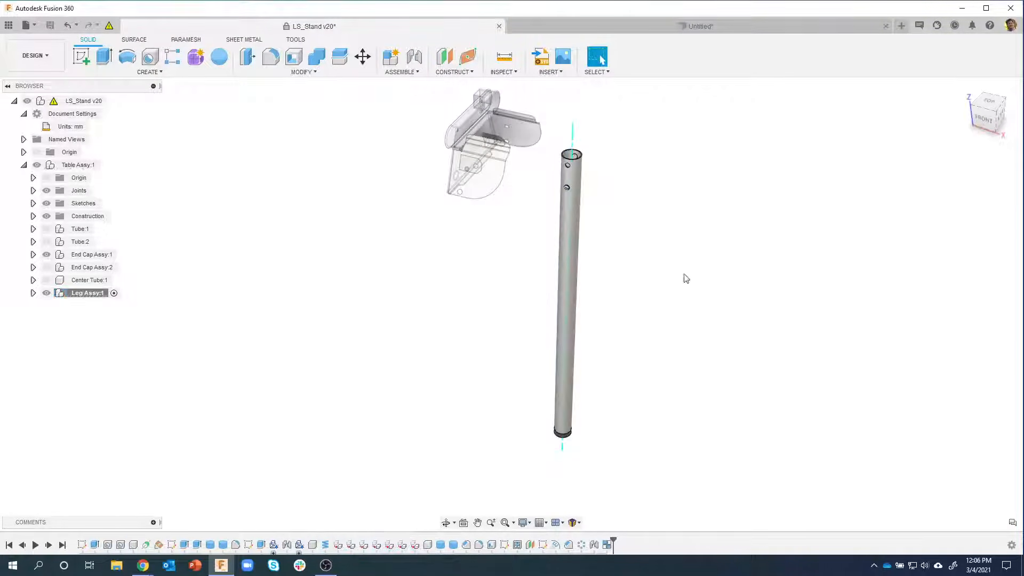
Step: Try moving the grouped leg assembly sideways, and revert the component position
drag(576, 256, 602, 254)
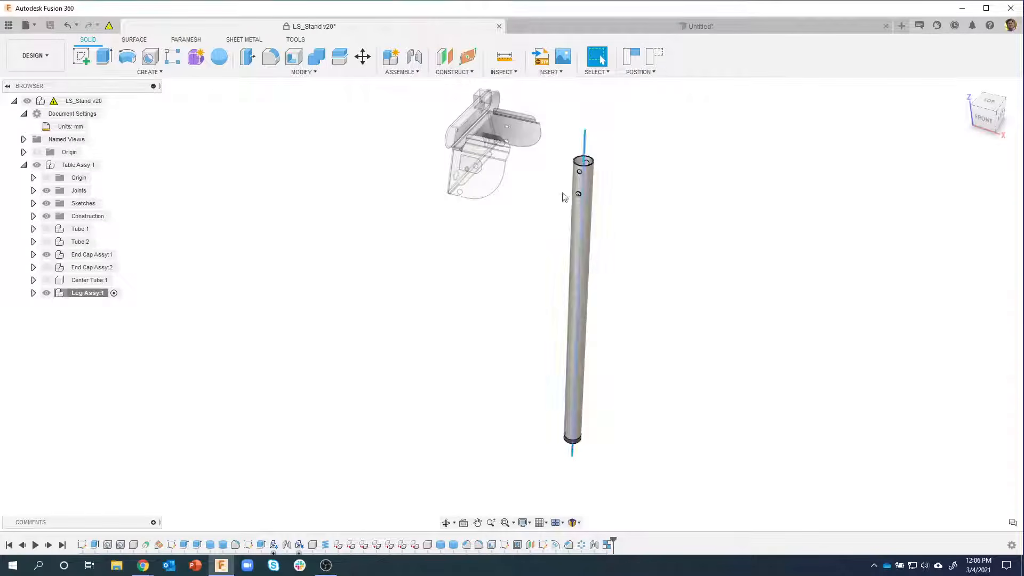
click(654, 56)
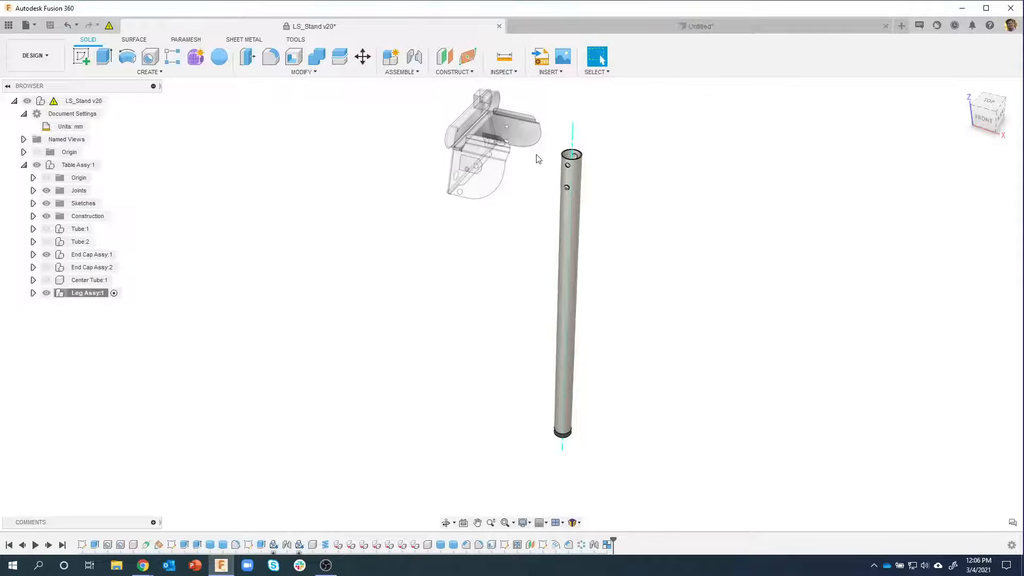
right_click(90, 293)
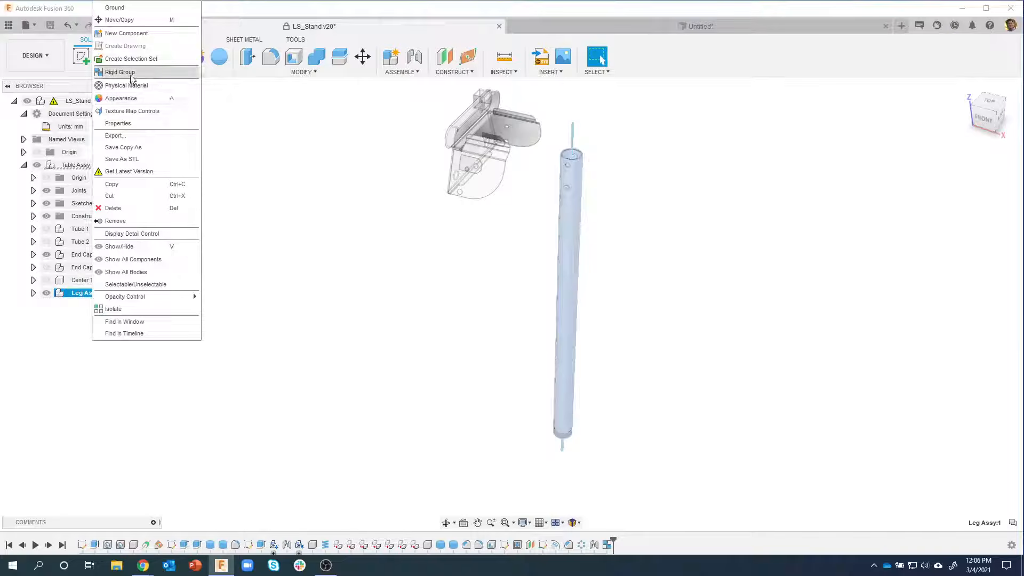
click(365, 309)
Step: Activate the Table Assy:1 component
shift+middle_drag(363, 306, 98, 193)
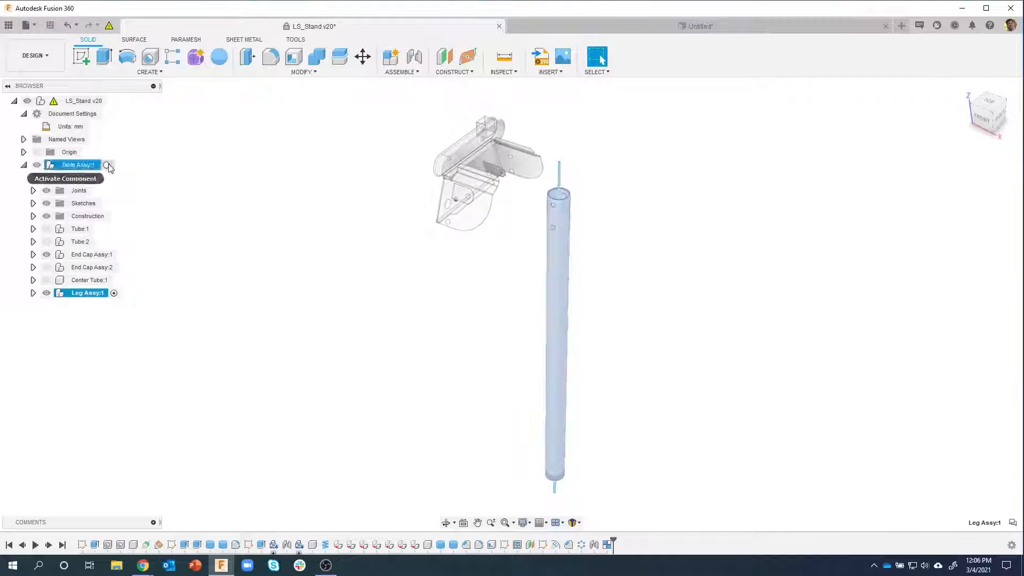
click(110, 165)
click(210, 270)
scroll(212, 271, up, 4)
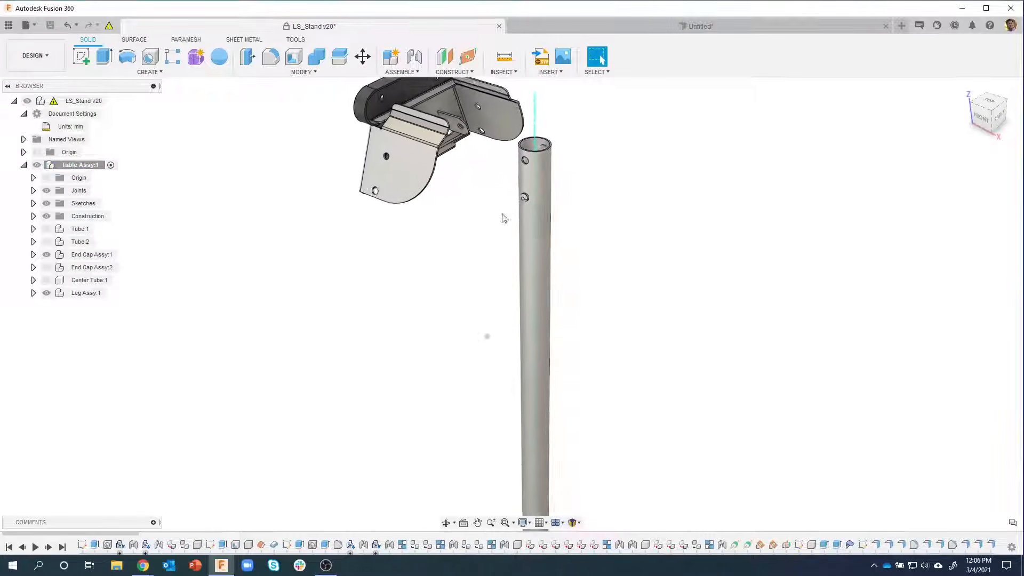
shift+middle_drag(379, 252, 525, 123)
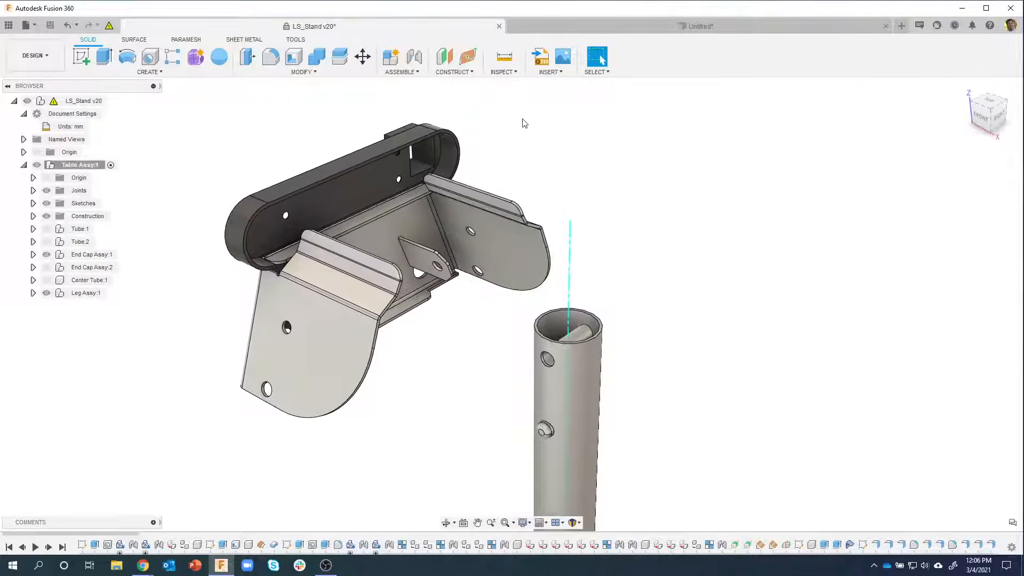
Step: Start a joint and place its first origin at the centre of the upper side hole in the leg tube
click(414, 57)
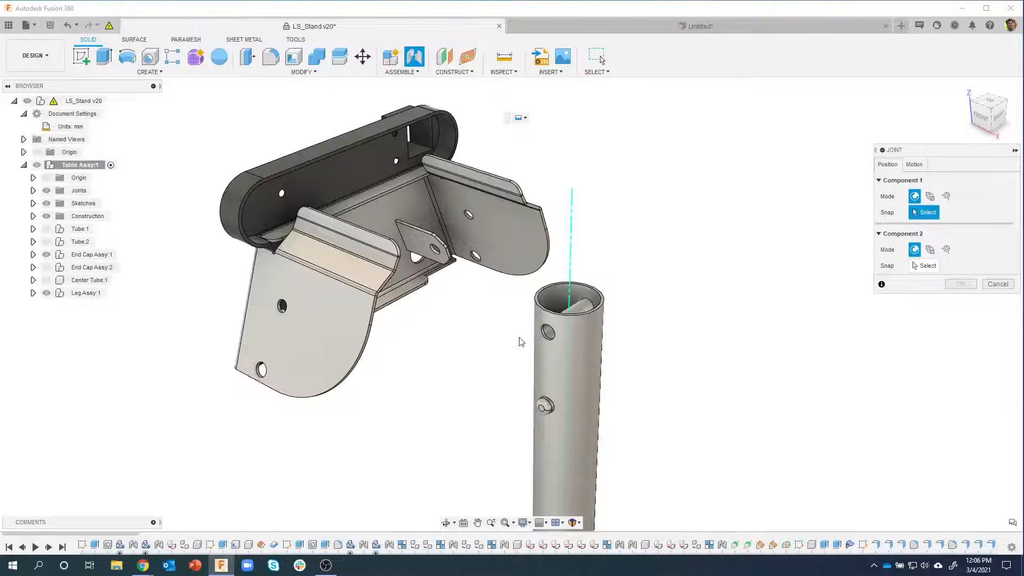
scroll(522, 339, up, 5)
scroll(597, 279, down, 4)
mouse_move(613, 247)
middle_down()
mouse_move(519, 299)
mouse_move(611, 251)
middle_up()
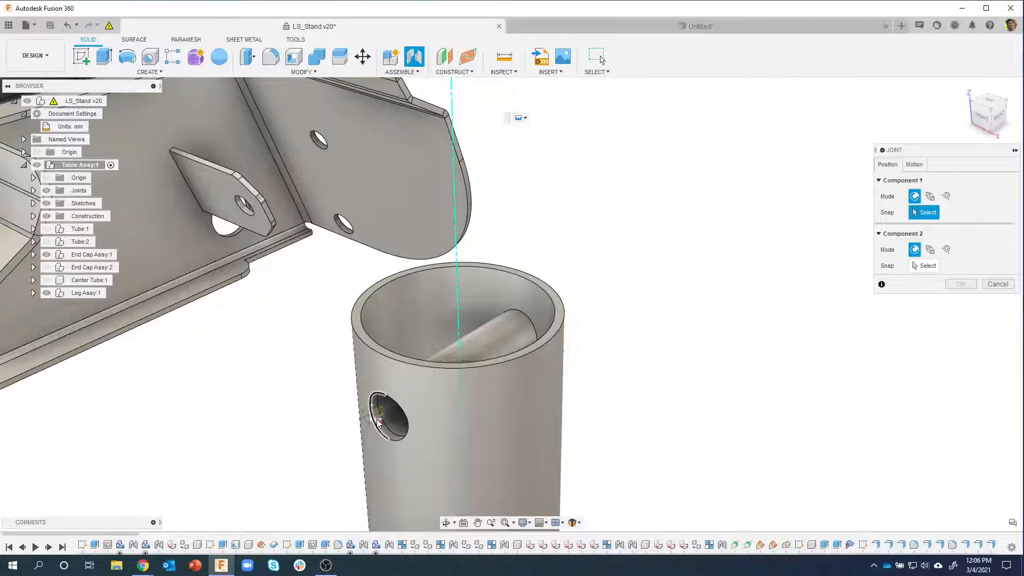
scroll(377, 422, up, 4)
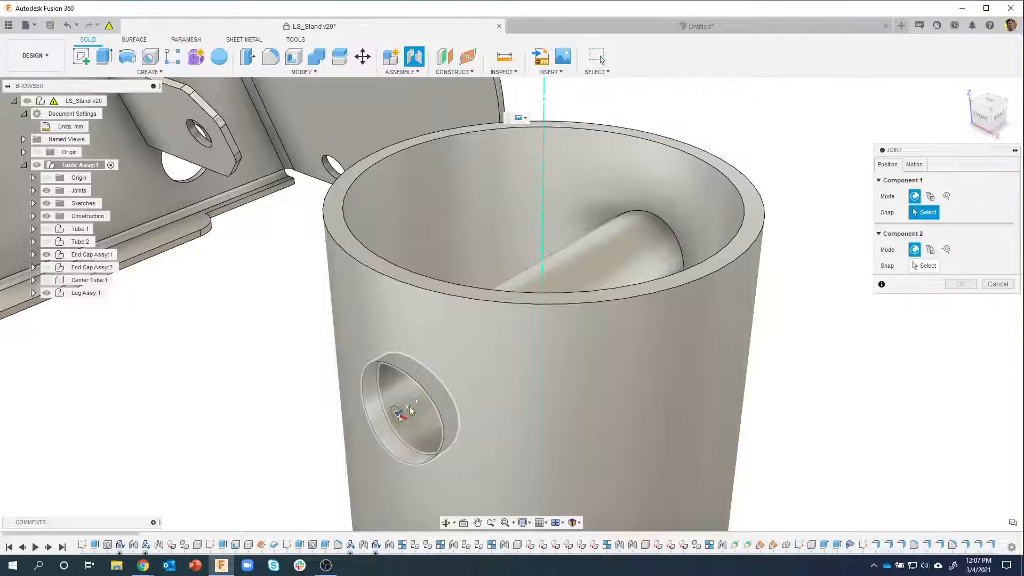
scroll(315, 424, down, 4)
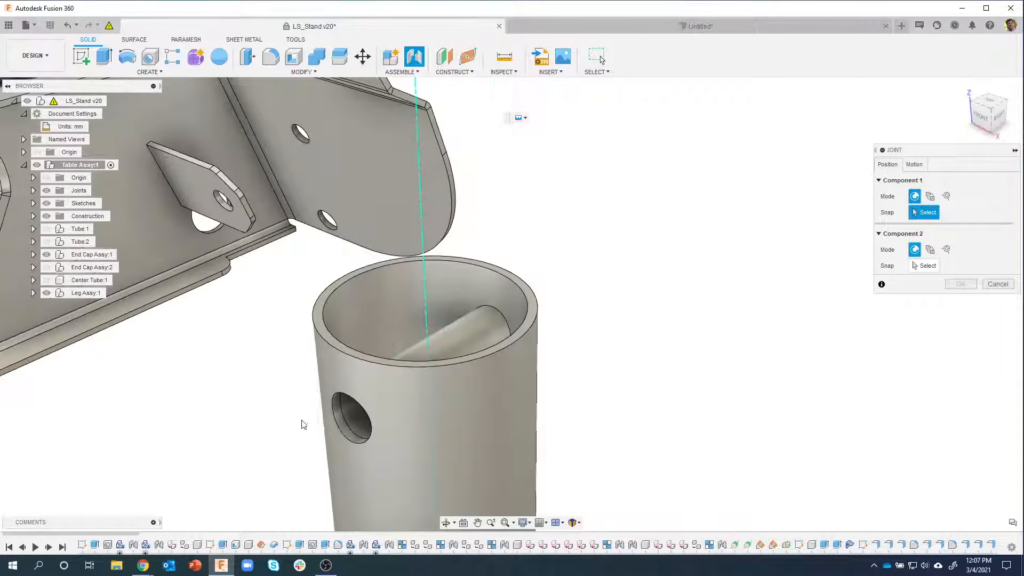
scroll(335, 420, down, 3)
middle_drag(335, 420, 603, 337)
scroll(590, 345, up, 5)
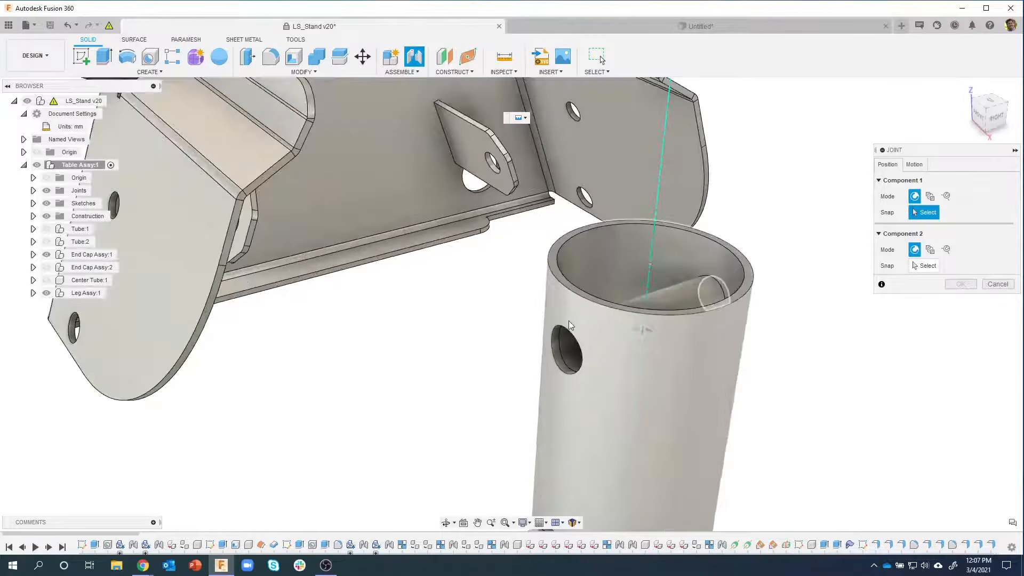
scroll(578, 342, up, 5)
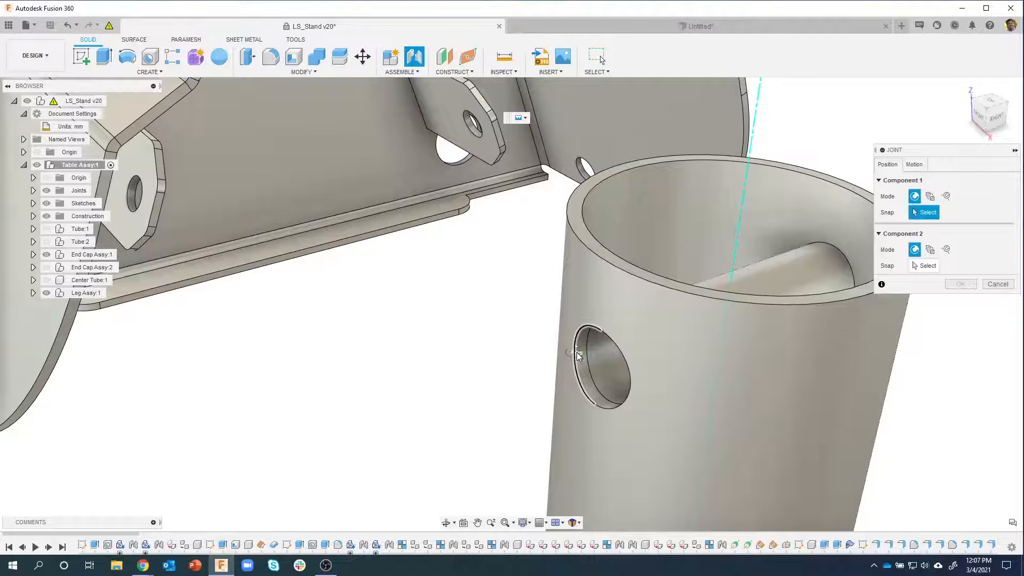
scroll(577, 352, up, 5)
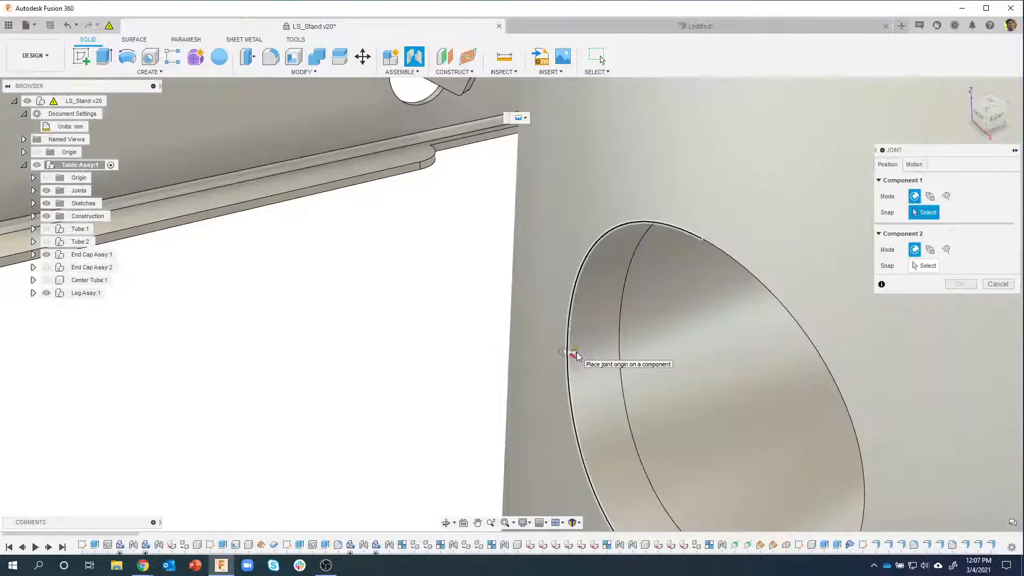
scroll(571, 348, down, 2)
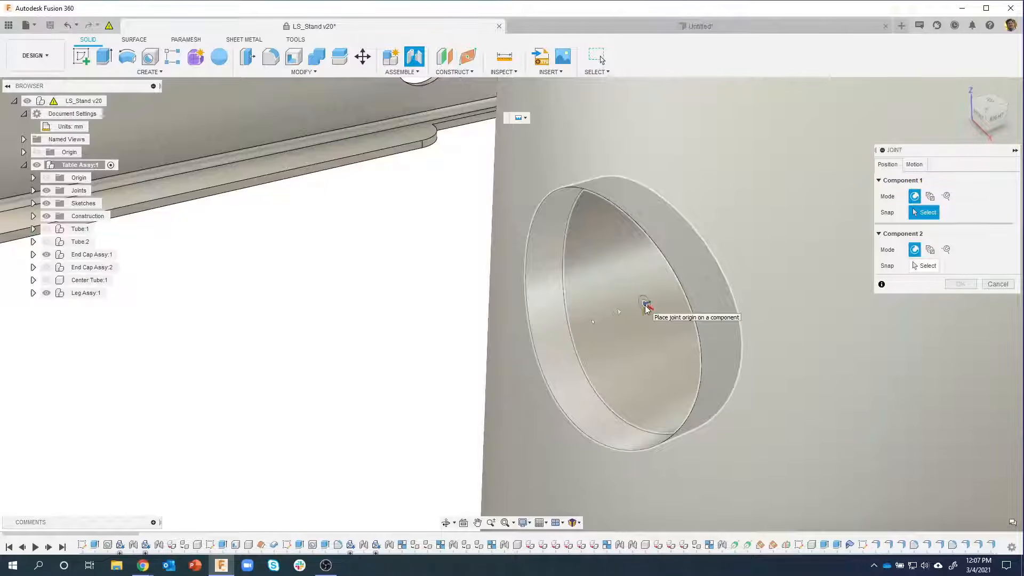
click(592, 324)
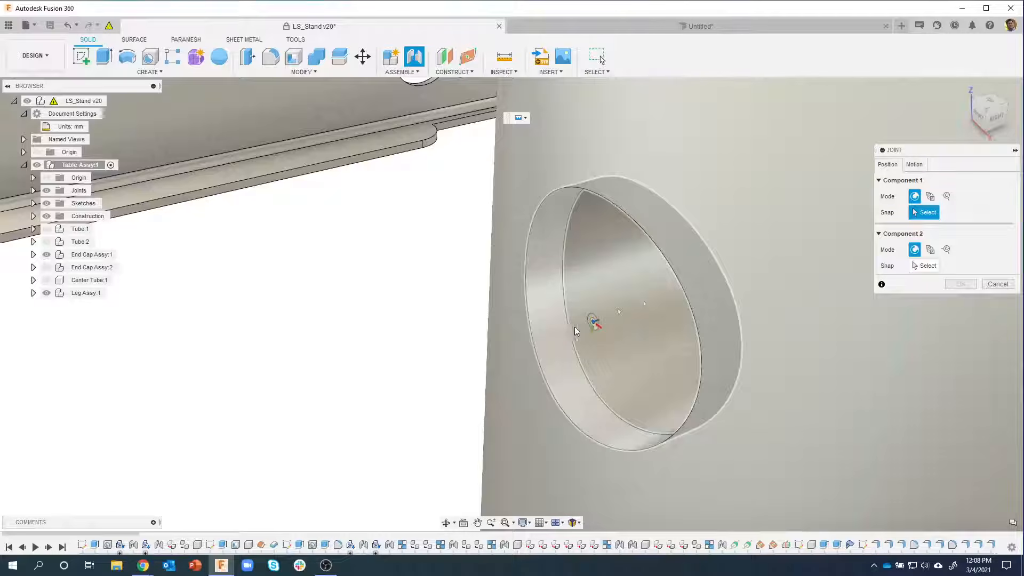
click(594, 323)
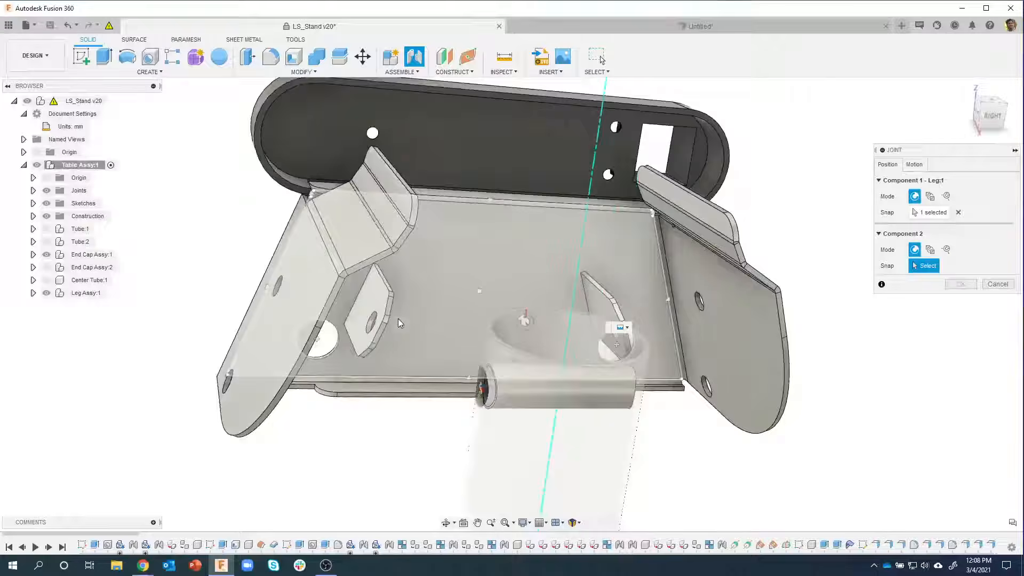
Step: Place the joint's second origin at the centre of the upper hole on the inner face of the leg support plate
shift+middle_drag(399, 319, 267, 315)
scroll(586, 281, up, 4)
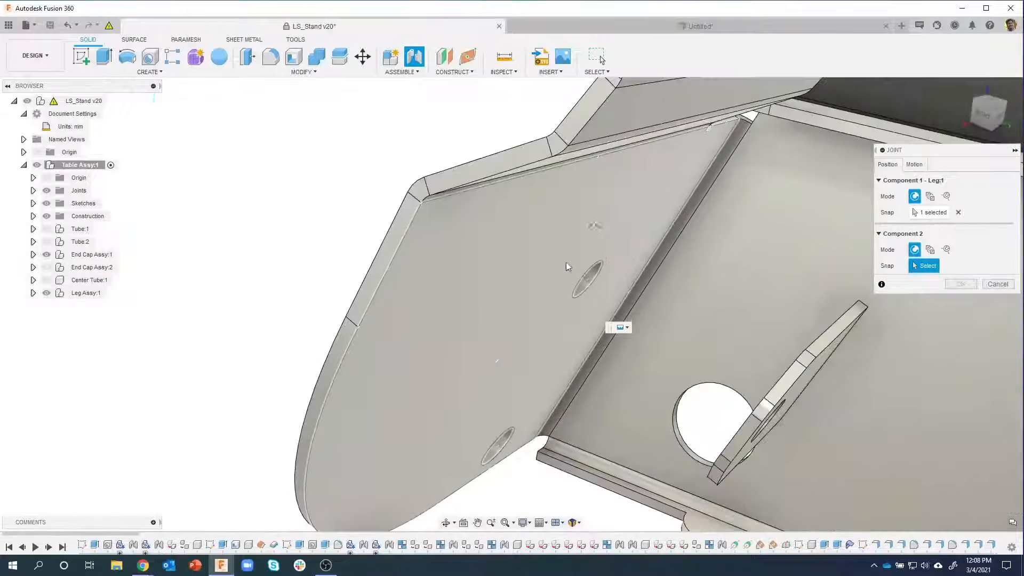
shift+middle_drag(569, 265, 589, 269)
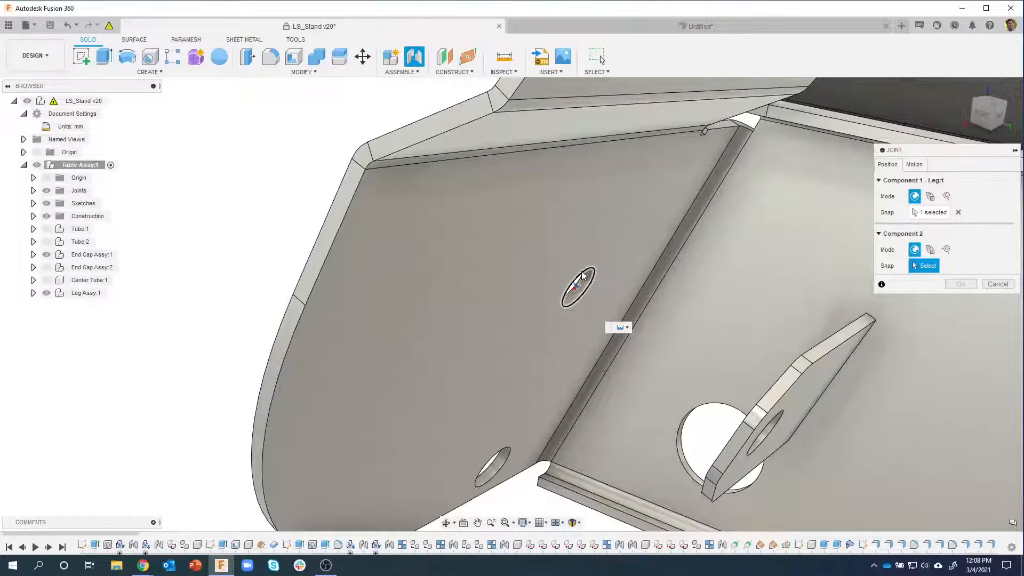
scroll(582, 275, up, 5)
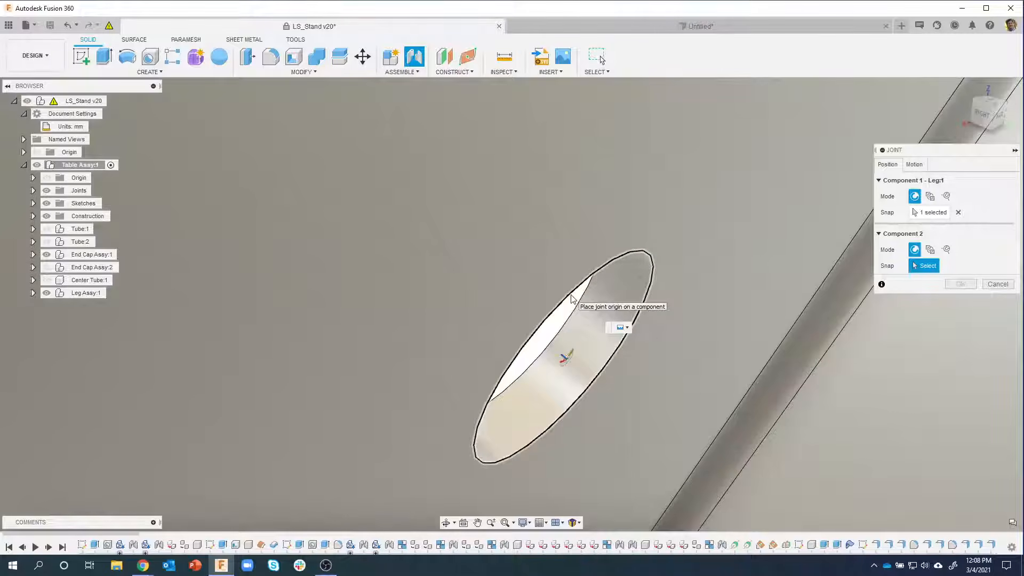
scroll(571, 298, down, 10)
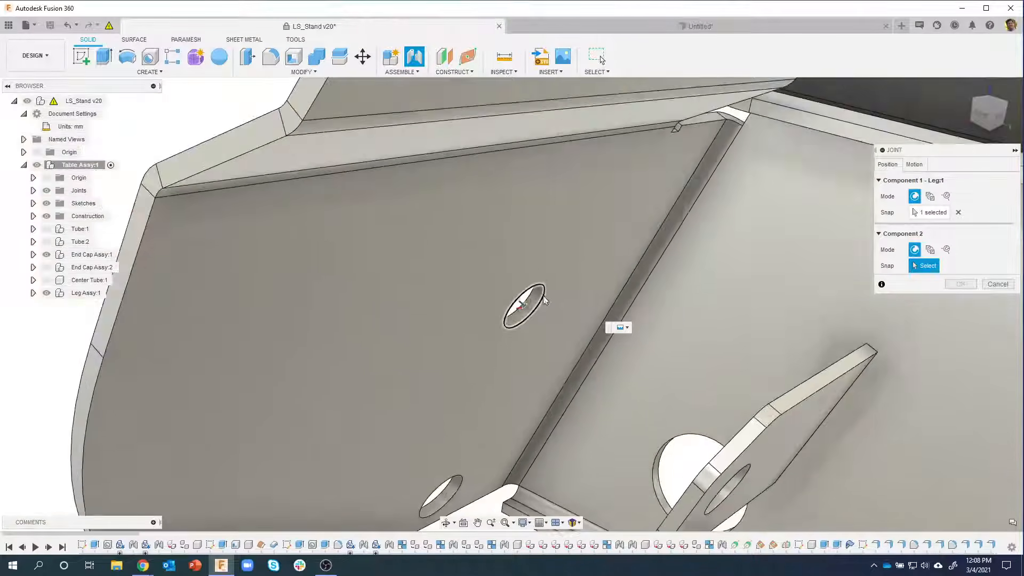
scroll(533, 293, down, 8)
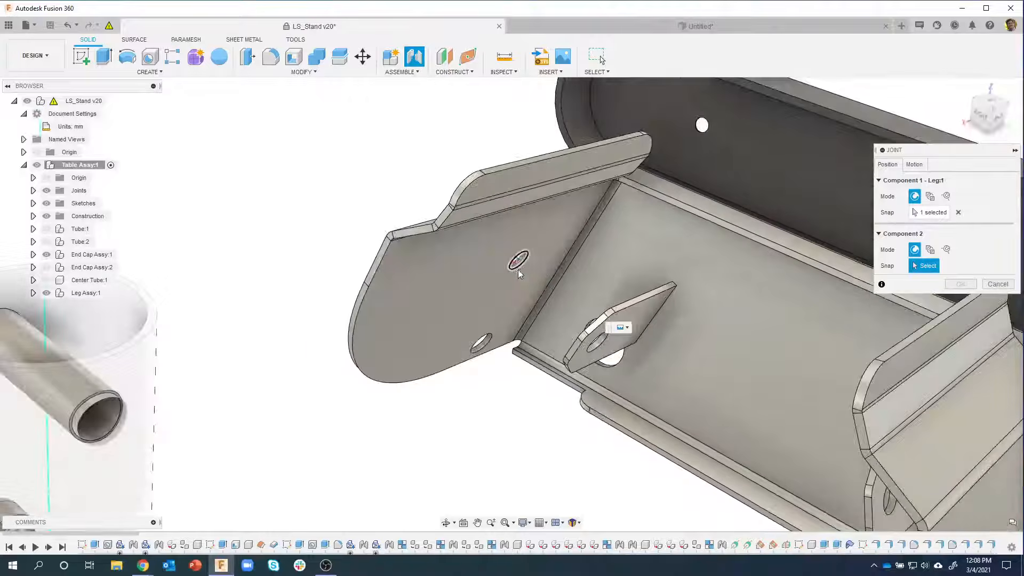
scroll(517, 270, down, 5)
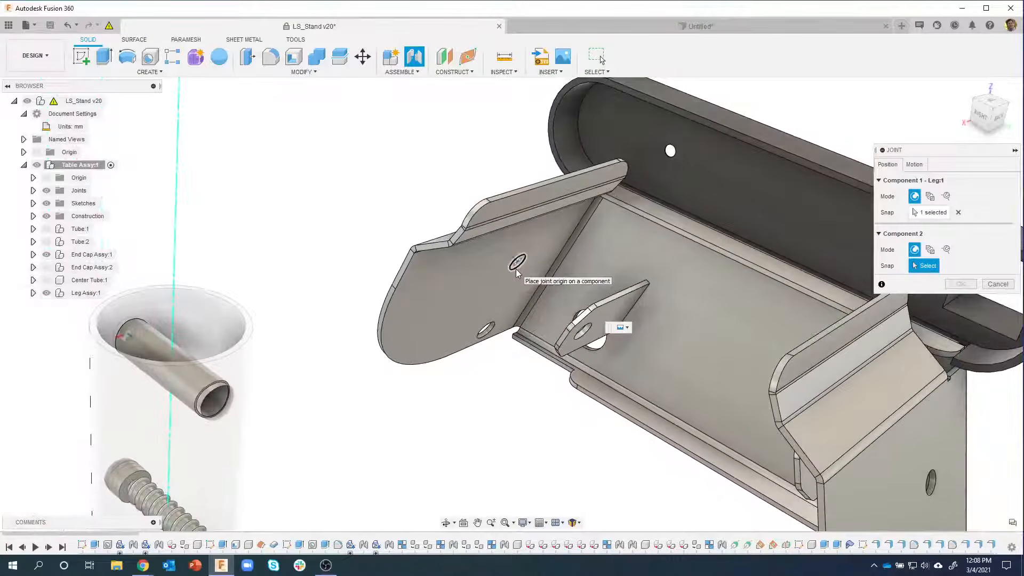
click(517, 270)
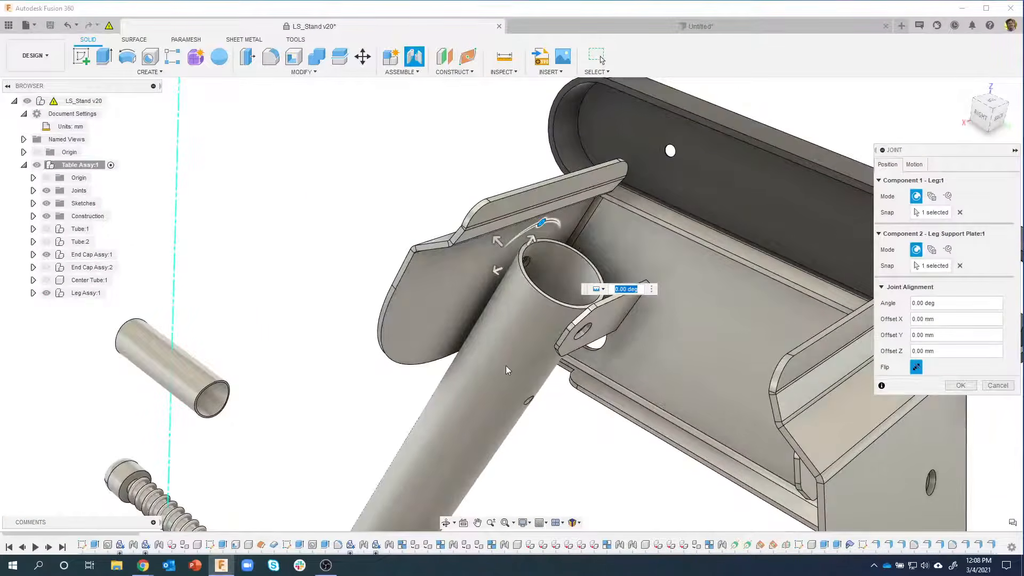
Step: Make the leg joint revolute about the Z axis, keep the alignment offsets at zero, and complete the joint
shift+middle_drag(506, 365, 831, 211)
scroll(510, 287, up, 3)
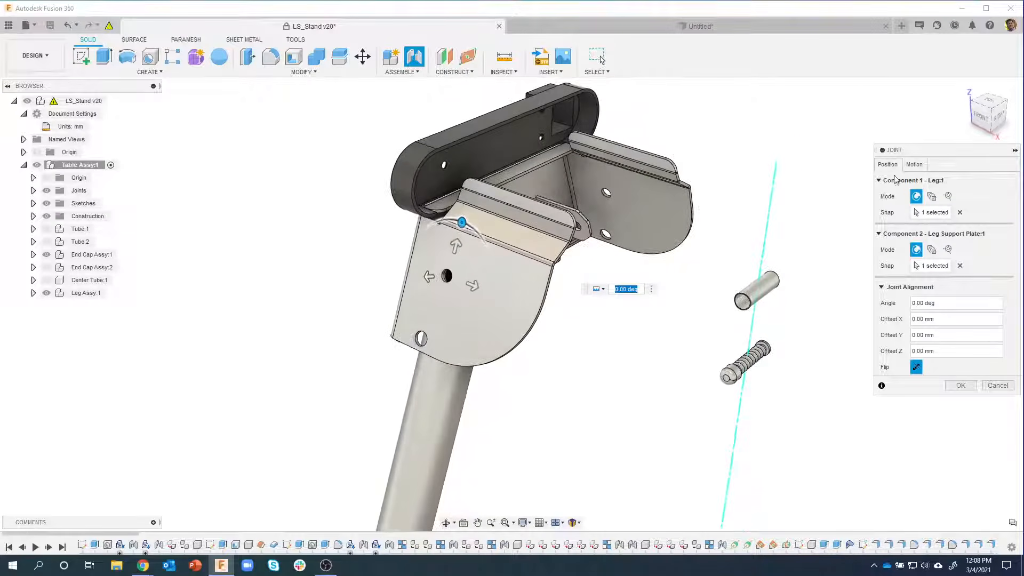
click(914, 165)
click(930, 181)
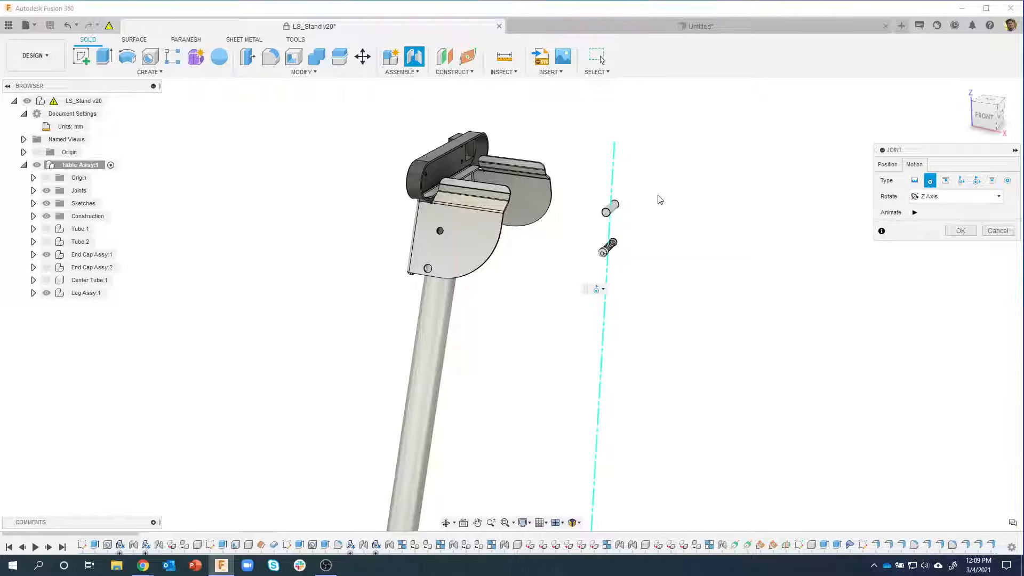
click(881, 167)
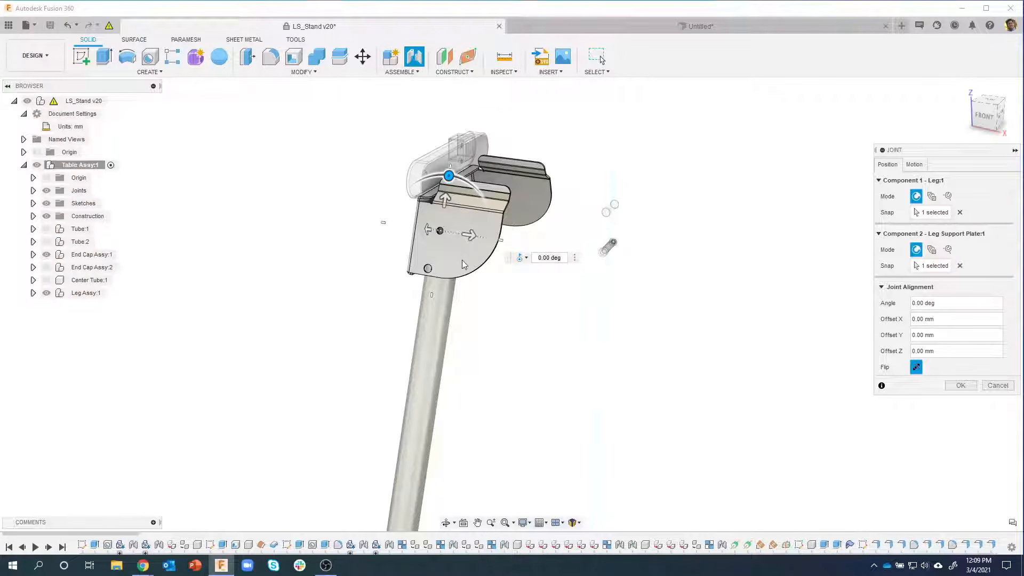
click(958, 386)
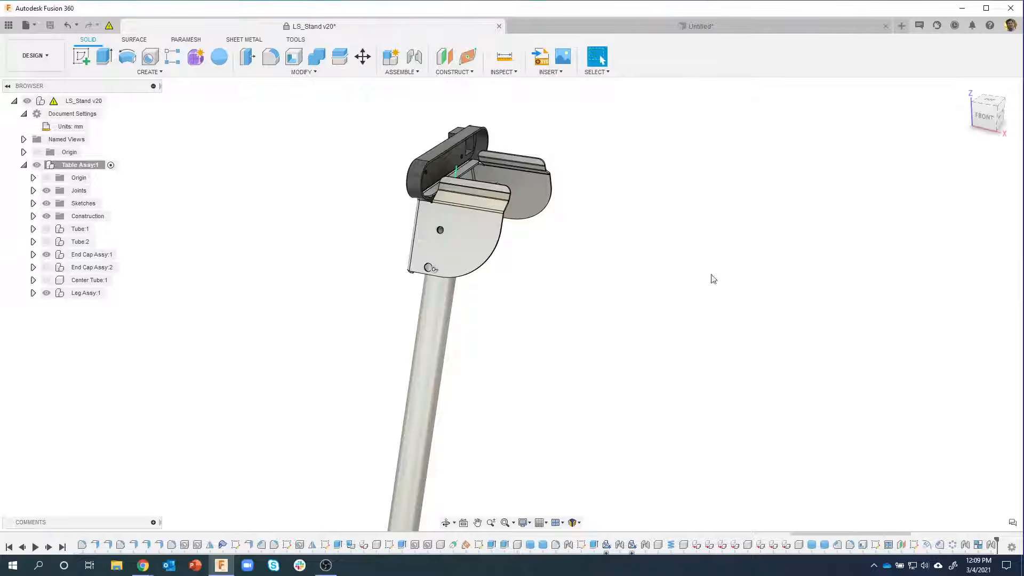
Step: Try pulling the leg tube sideways to test the new joint's motion, and revert the component position
shift+middle_drag(652, 309, 589, 337)
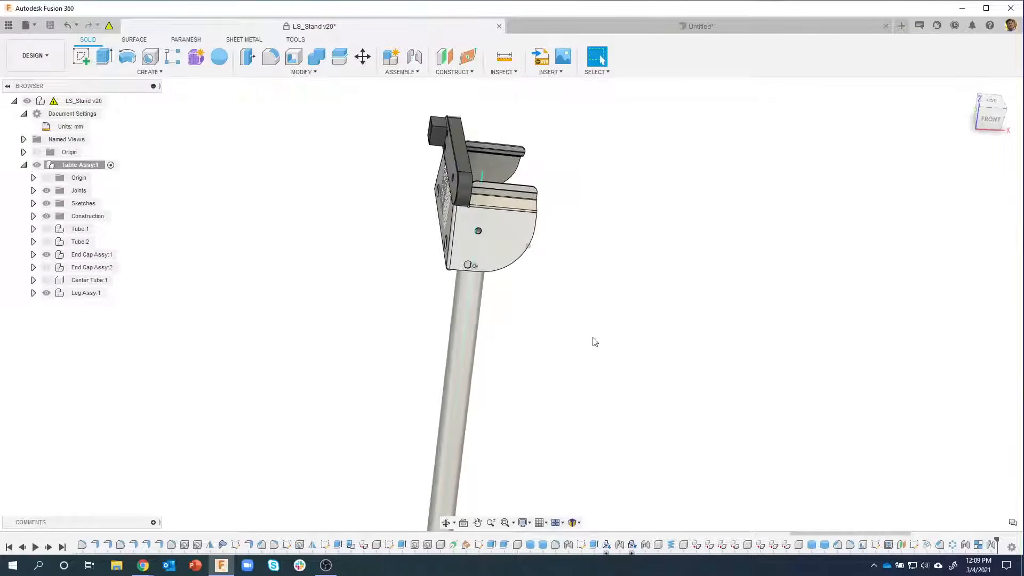
scroll(576, 348, up, 3)
drag(463, 369, 388, 372)
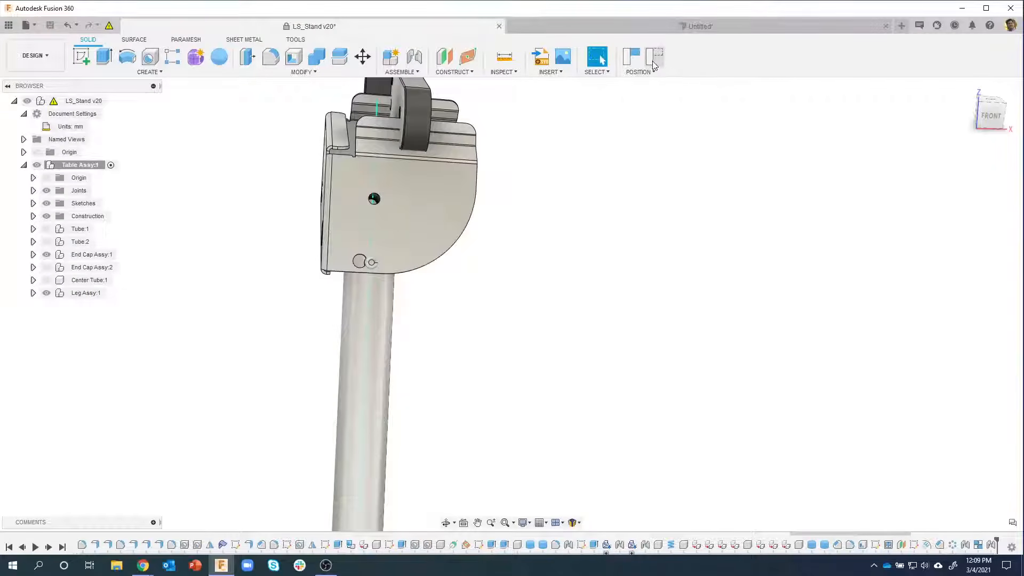
click(654, 58)
shift+middle_drag(636, 329, 626, 323)
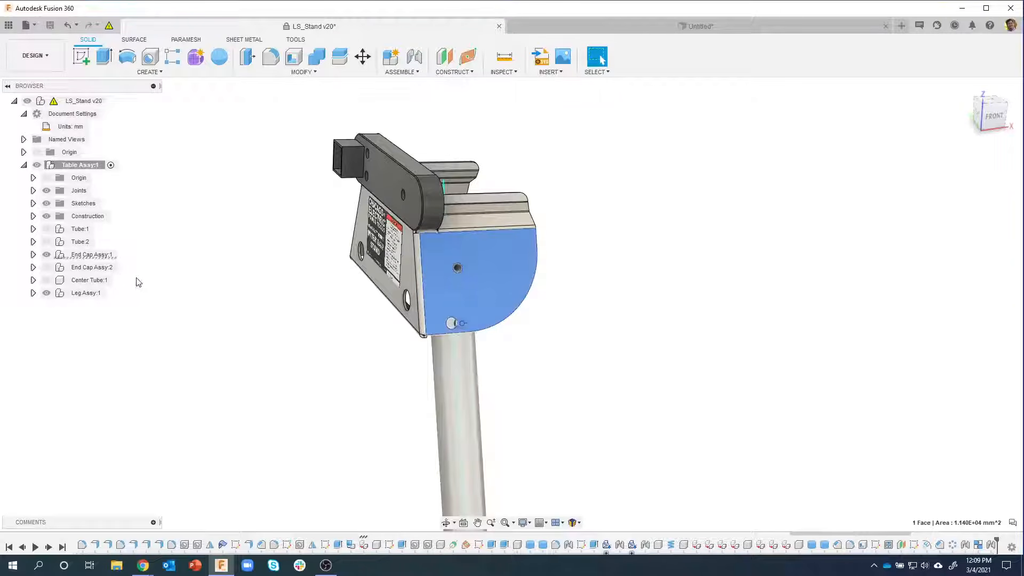
Step: Ground the Leg Support Plate component inside the End Cap Assy:1 subassembly
click(33, 255)
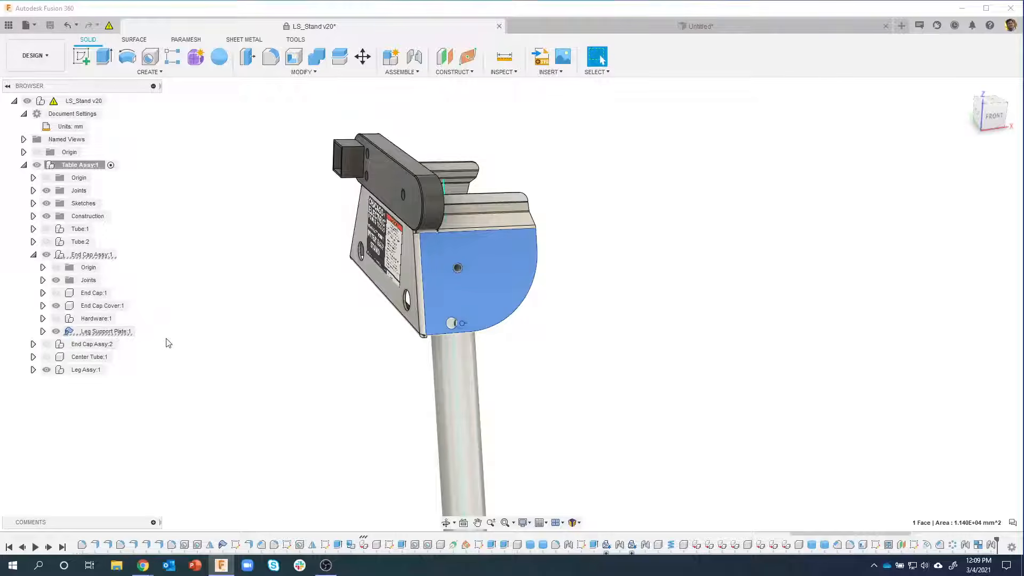
right_click(108, 332)
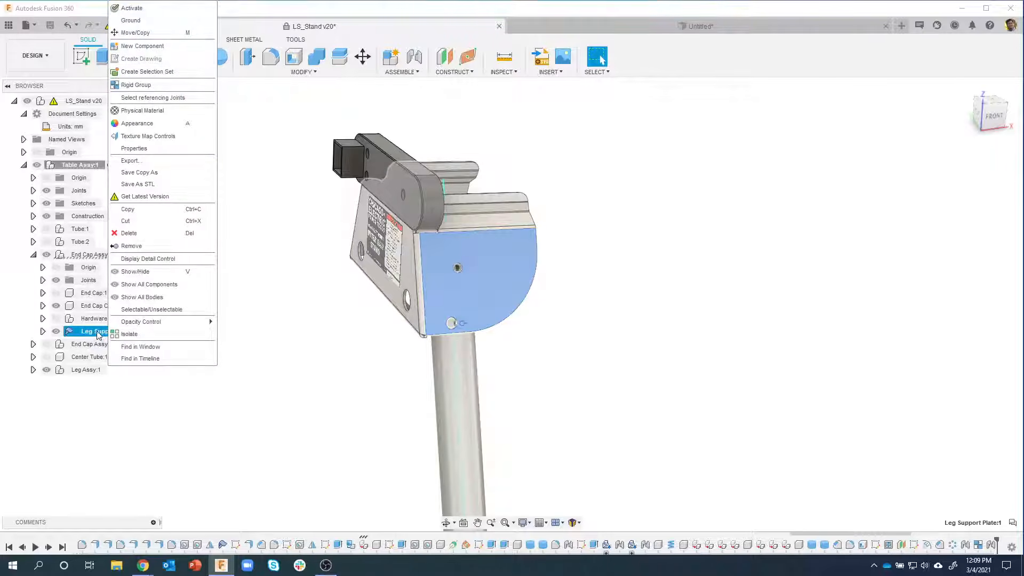
click(150, 25)
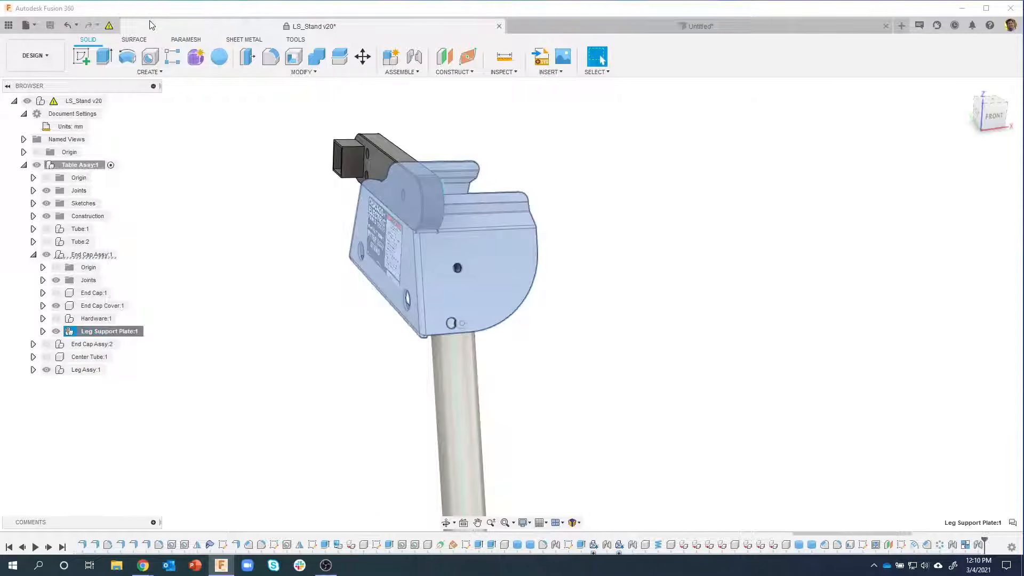
click(635, 309)
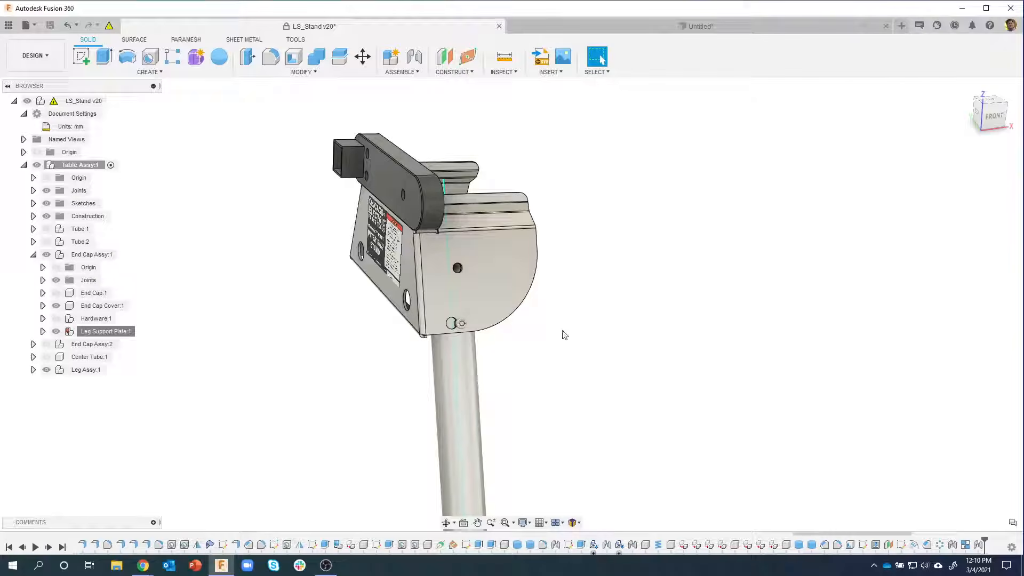
Step: Swing the leg tube sideways to test the revolute joint, and revert the component position
middle_drag(580, 335, 580, 280)
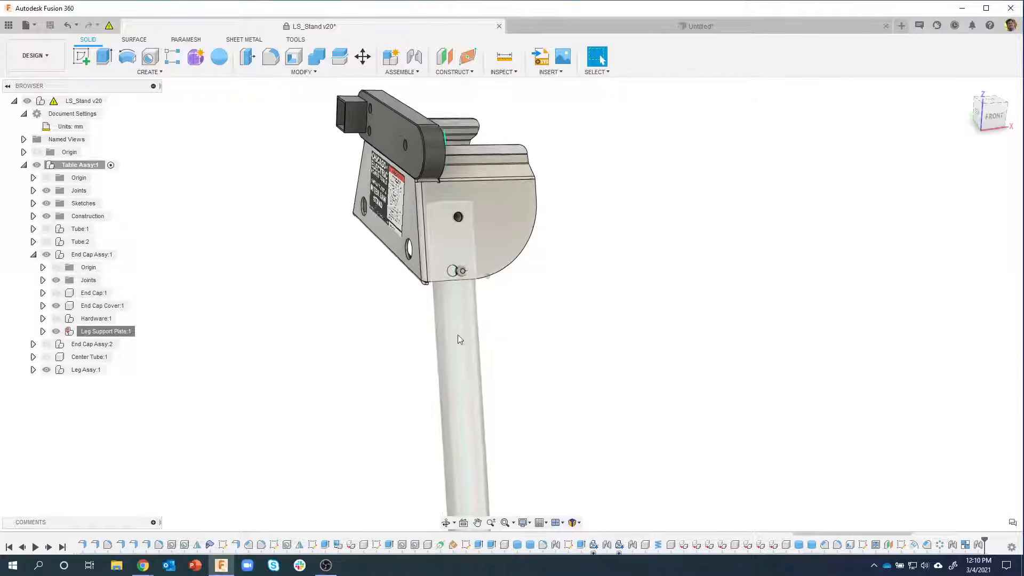
drag(460, 335, 353, 414)
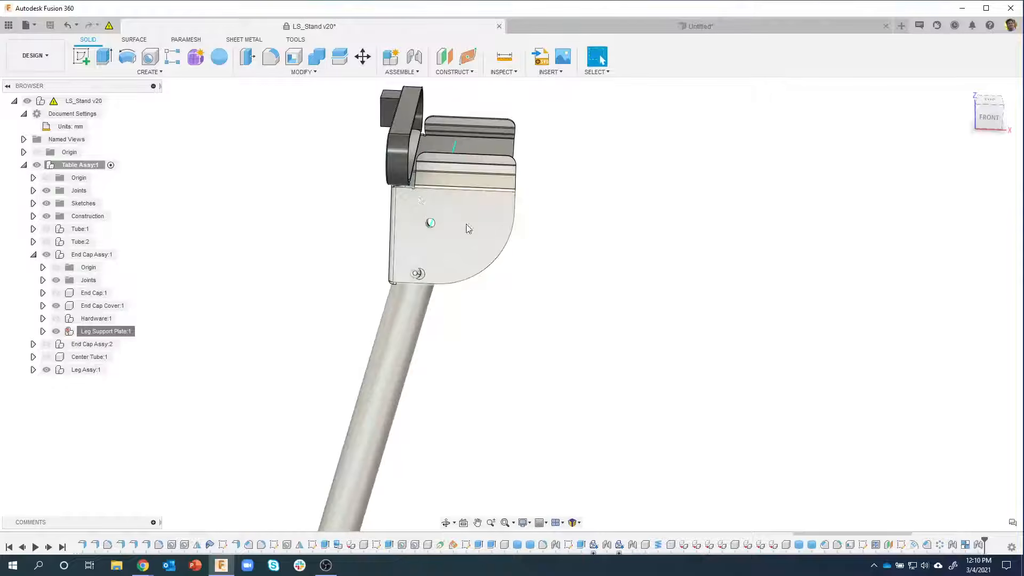
shift+middle_drag(427, 223, 585, 223)
click(655, 56)
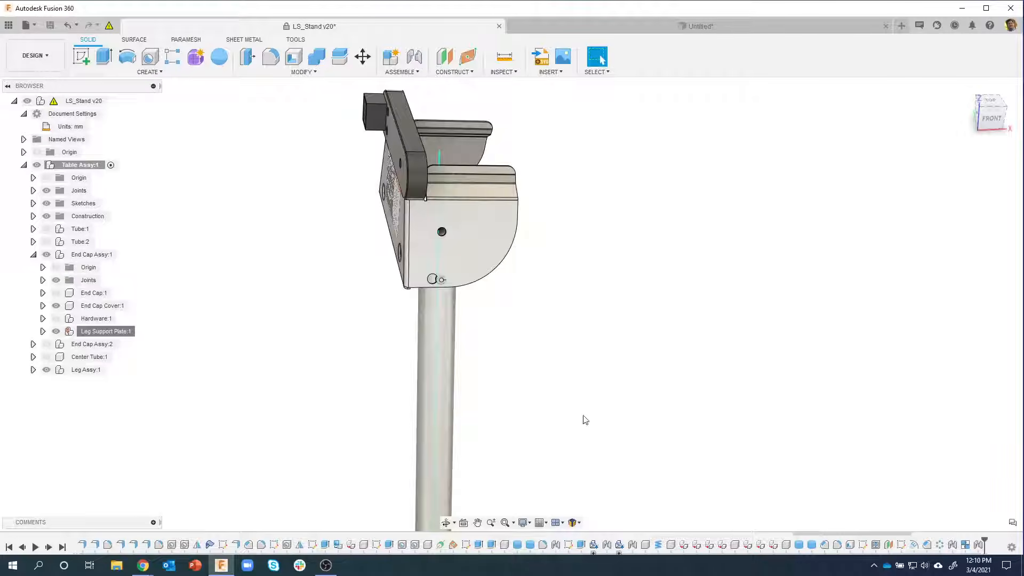
Step: Start a joint for the lower leg hole and hide the Lock Pin in the leg assembly's Pin Assy
scroll(585, 420, up, 5)
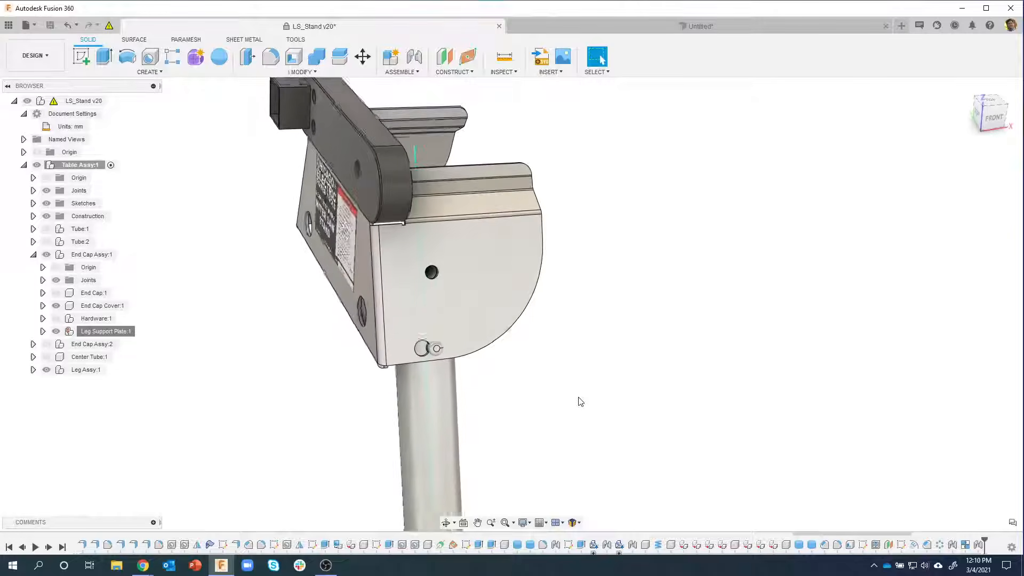
scroll(576, 392, up, 2)
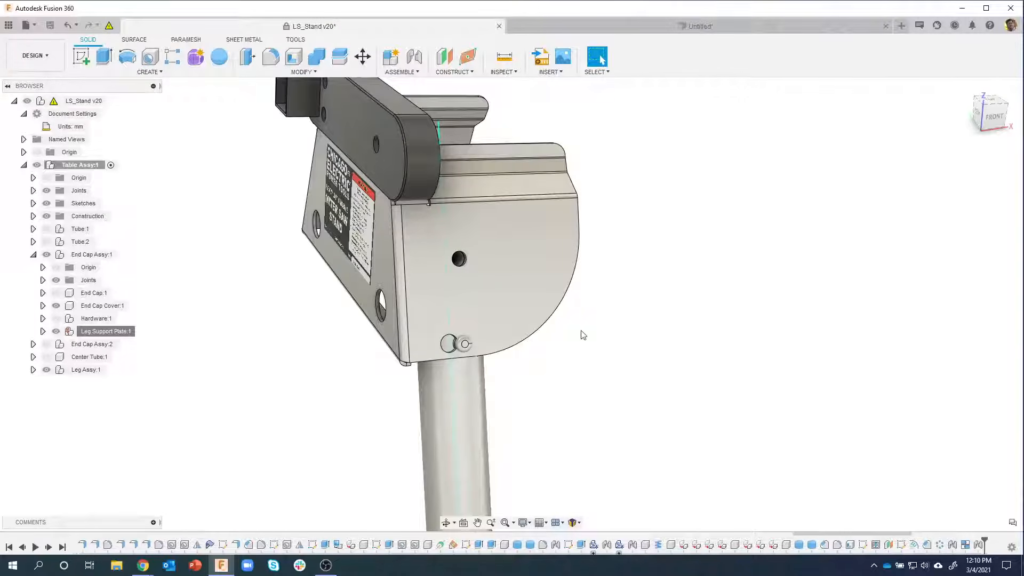
scroll(522, 335, up, 4)
shift+middle_drag(481, 333, 431, 249)
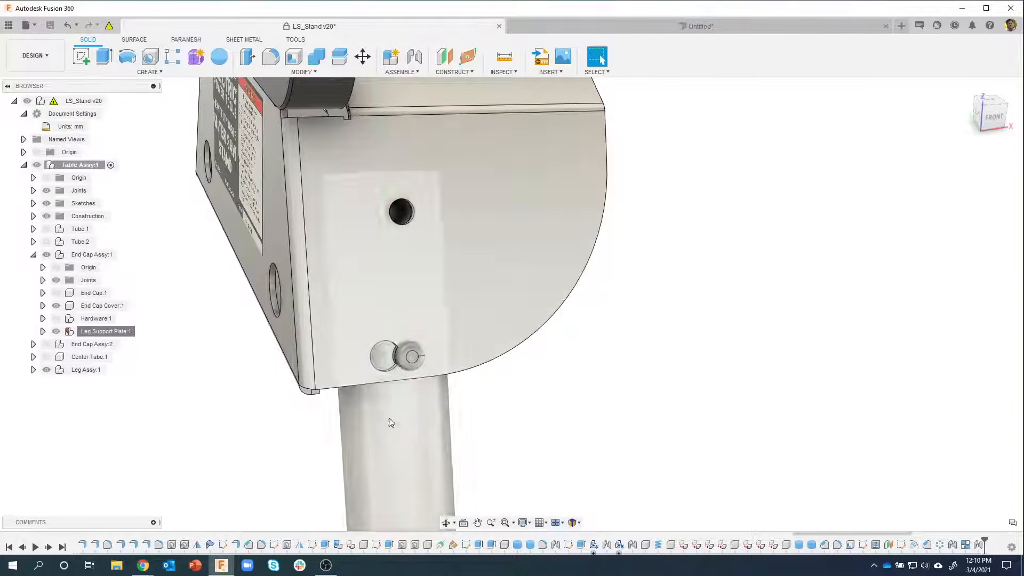
shift+middle_drag(405, 368, 415, 335)
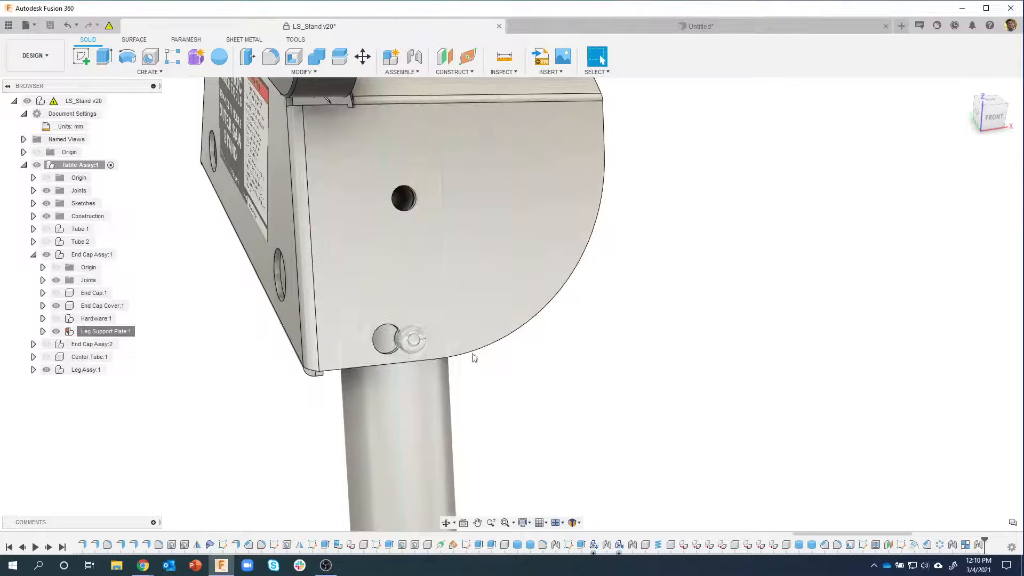
scroll(518, 300, down, 2)
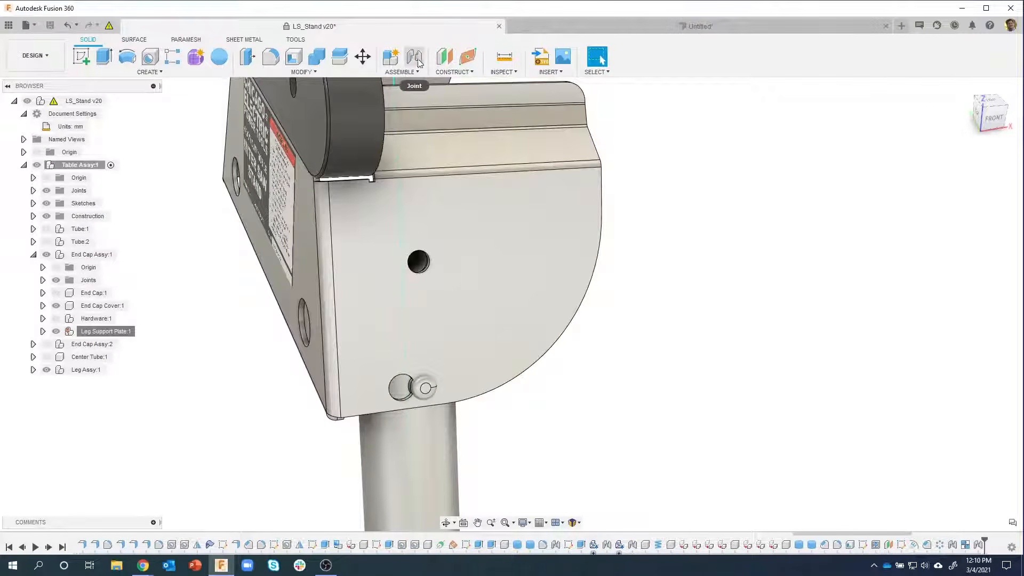
click(415, 57)
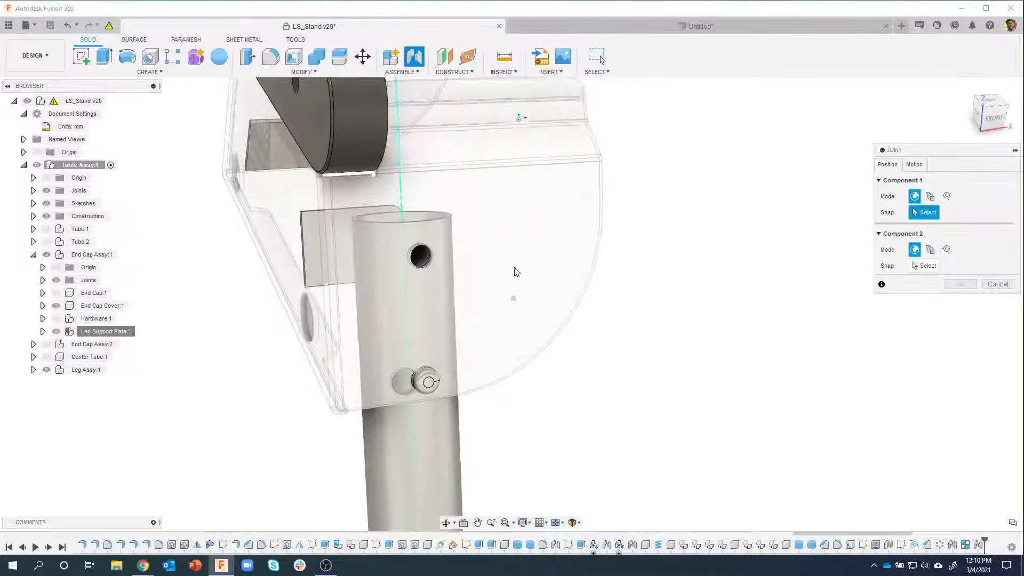
scroll(495, 330, up, 2)
scroll(457, 364, up, 3)
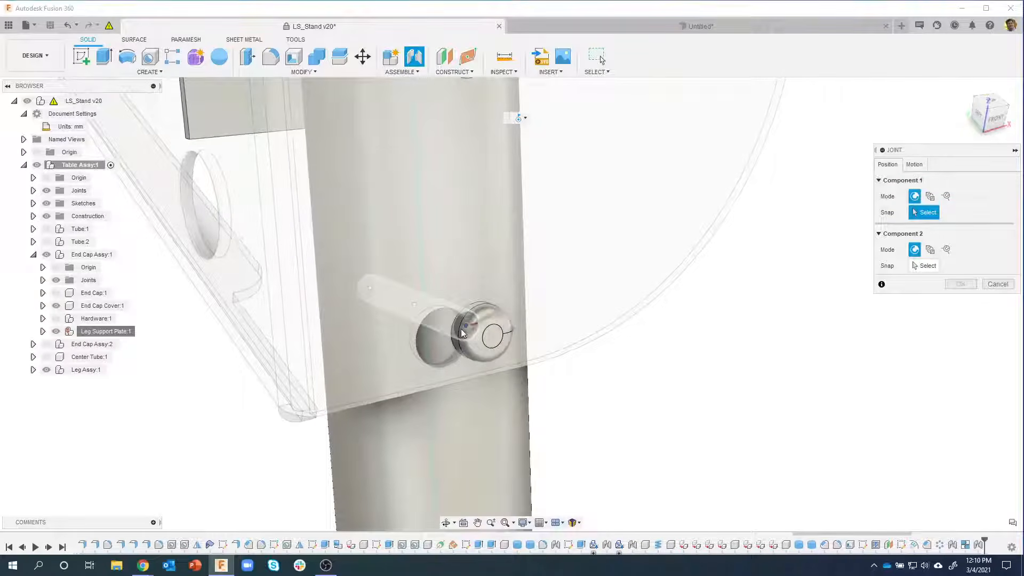
scroll(457, 329, up, 4)
scroll(420, 344, down, 4)
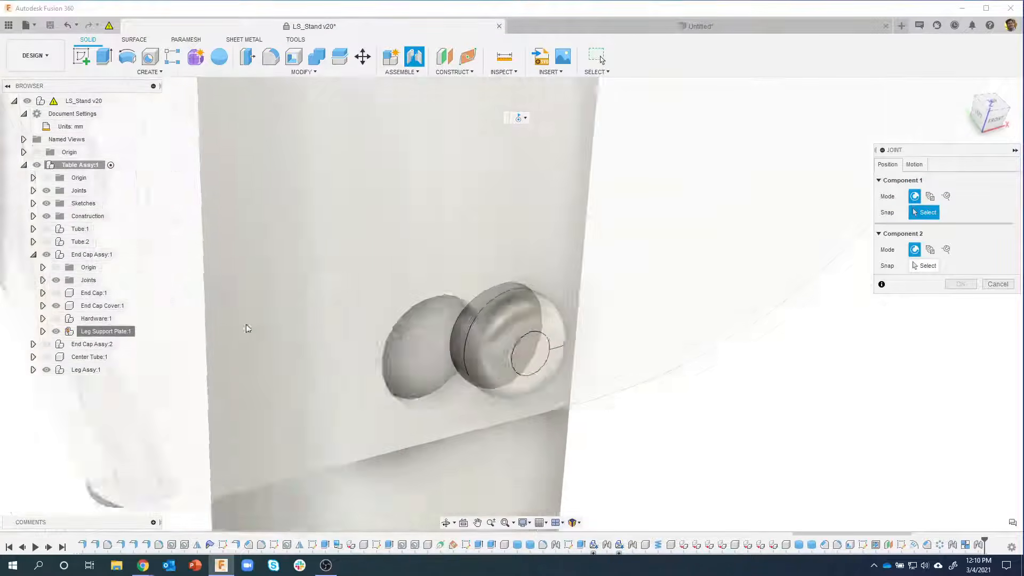
click(33, 370)
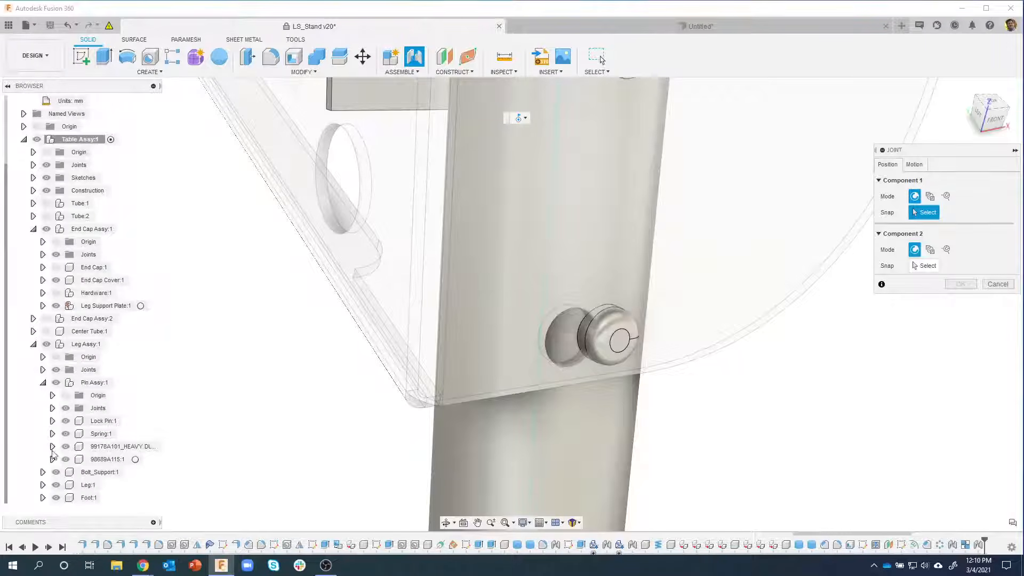
click(65, 421)
Step: Place the joint's first origin at the centre of the lower side hole in the leg tube
scroll(496, 350, up, 5)
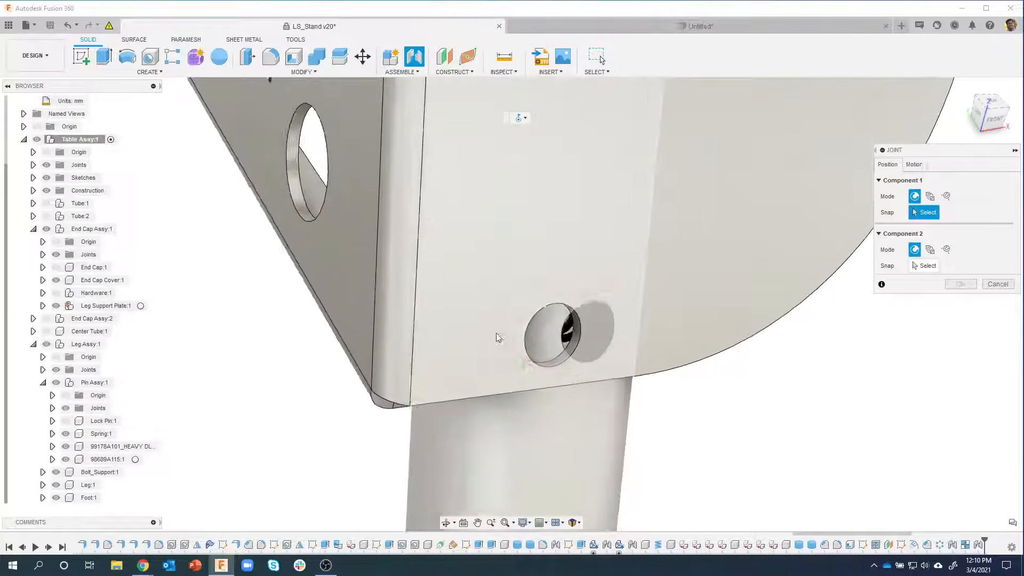
scroll(496, 350, up, 5)
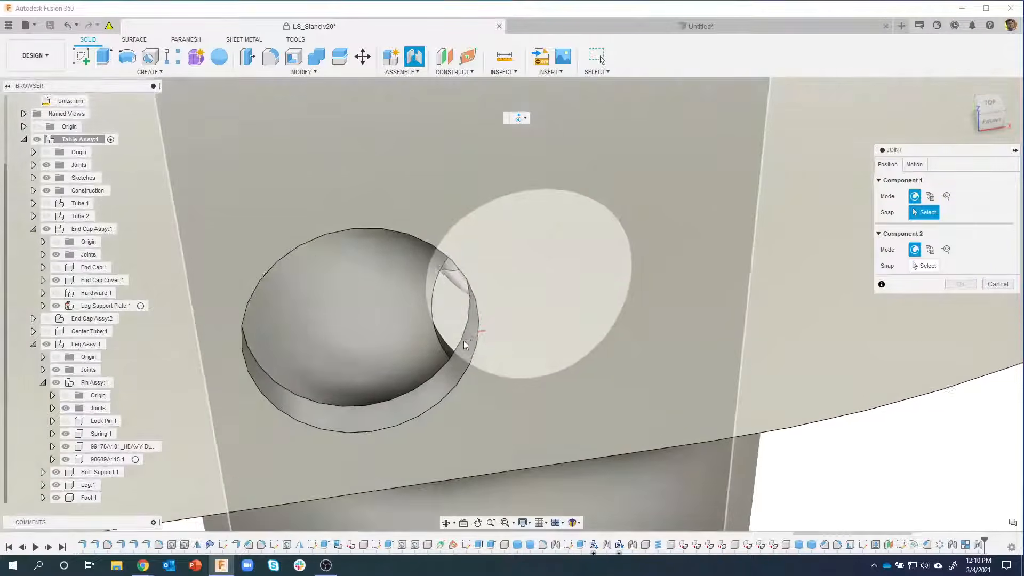
middle_drag(463, 341, 462, 362)
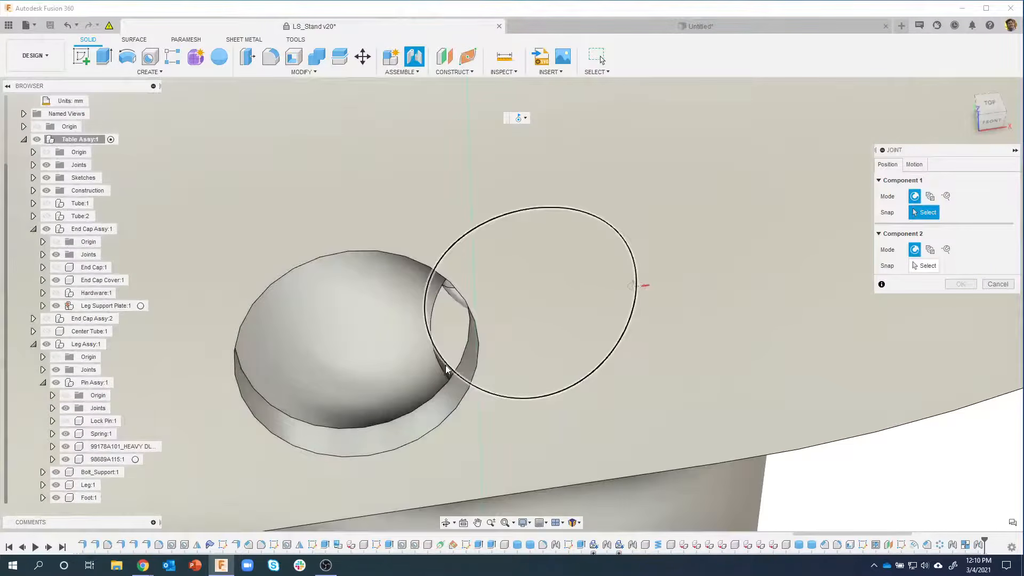
scroll(445, 368, up, 2)
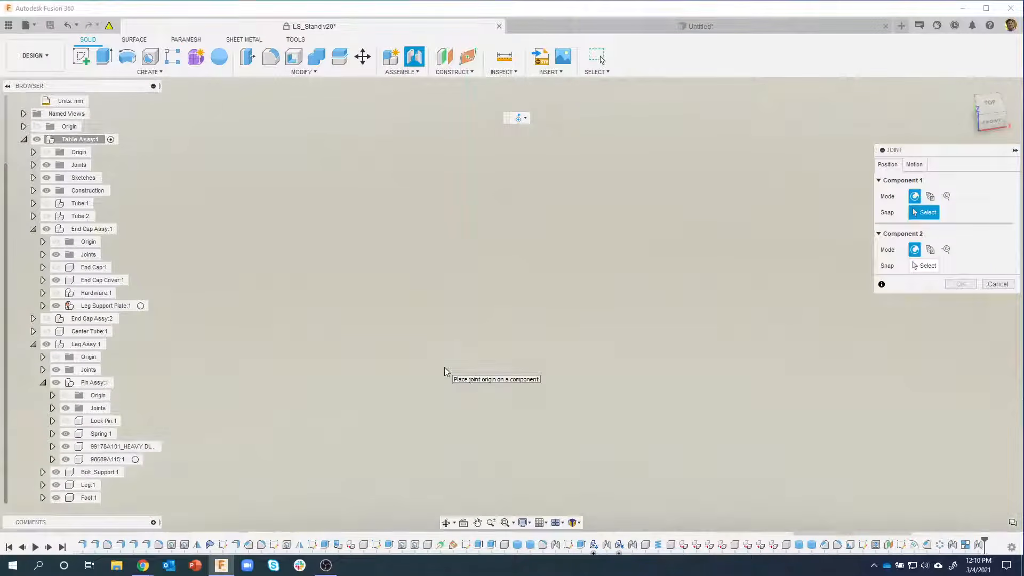
scroll(444, 367, down, 1)
scroll(445, 369, up, 2)
scroll(456, 352, up, 3)
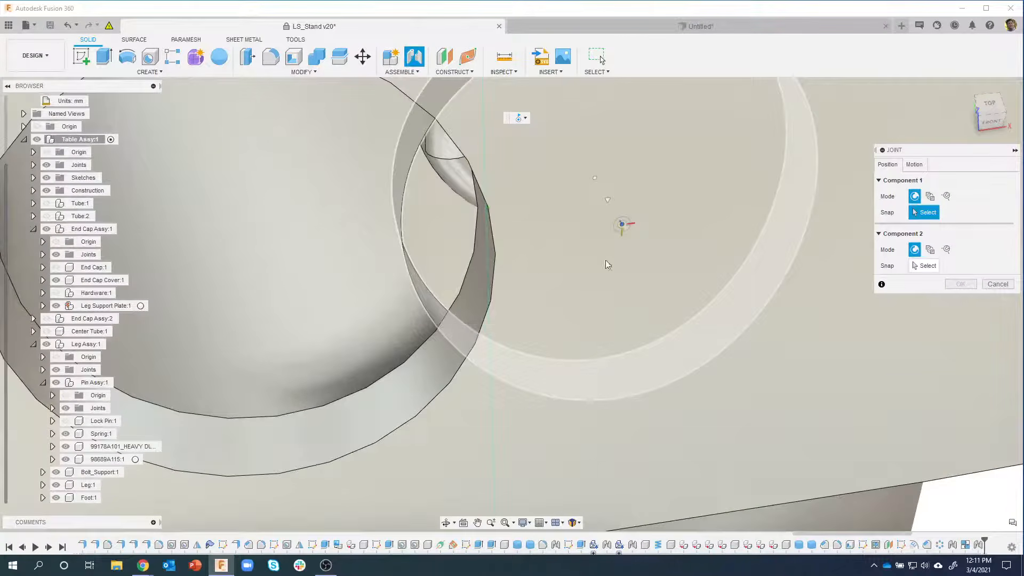
click(622, 224)
scroll(453, 351, down, 3)
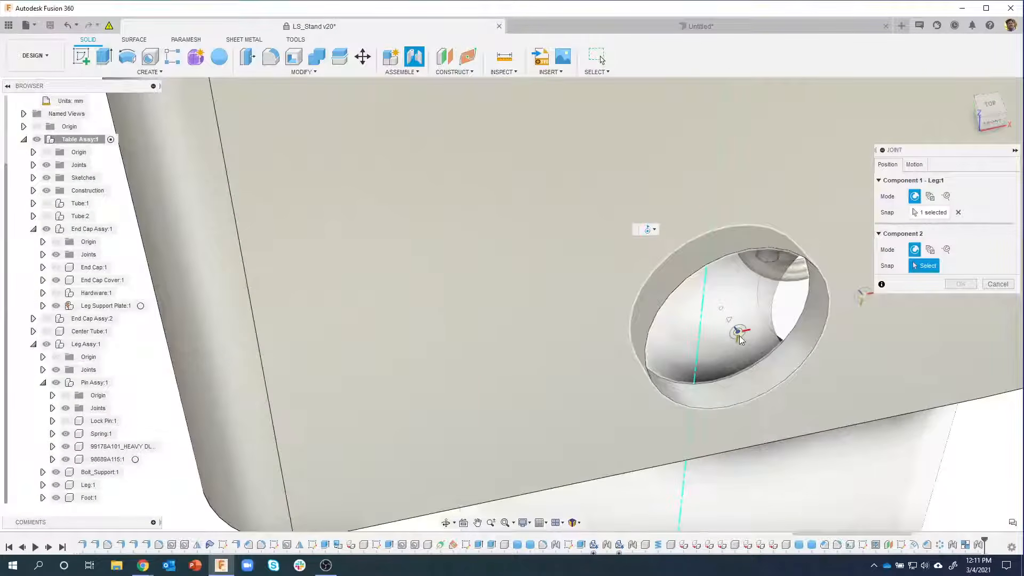
Step: Try to complete the joint by snapping its second origin to the centre of the leg support plate's lower hole with zero angle and offsets
click(739, 335)
click(552, 300)
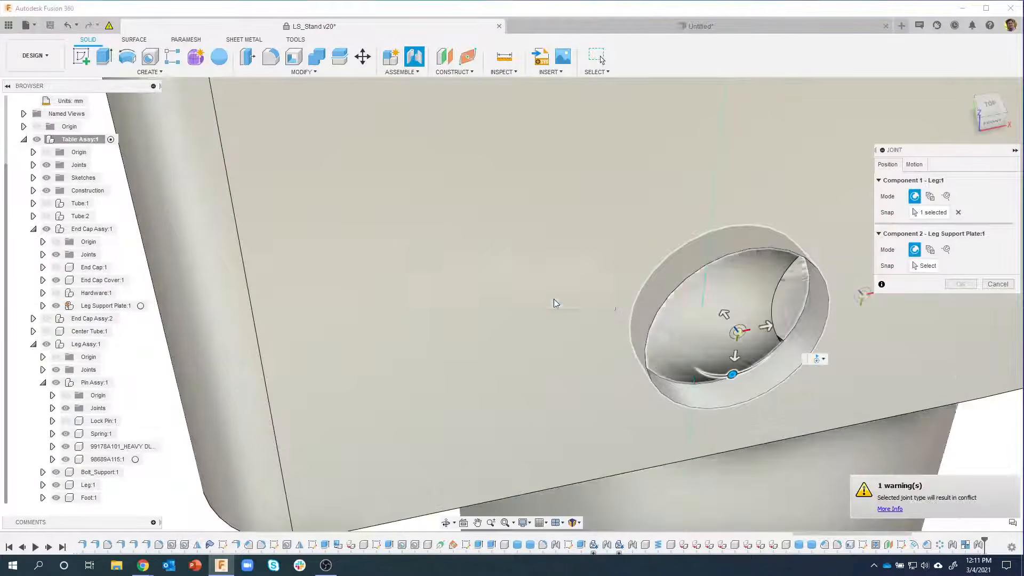
click(673, 382)
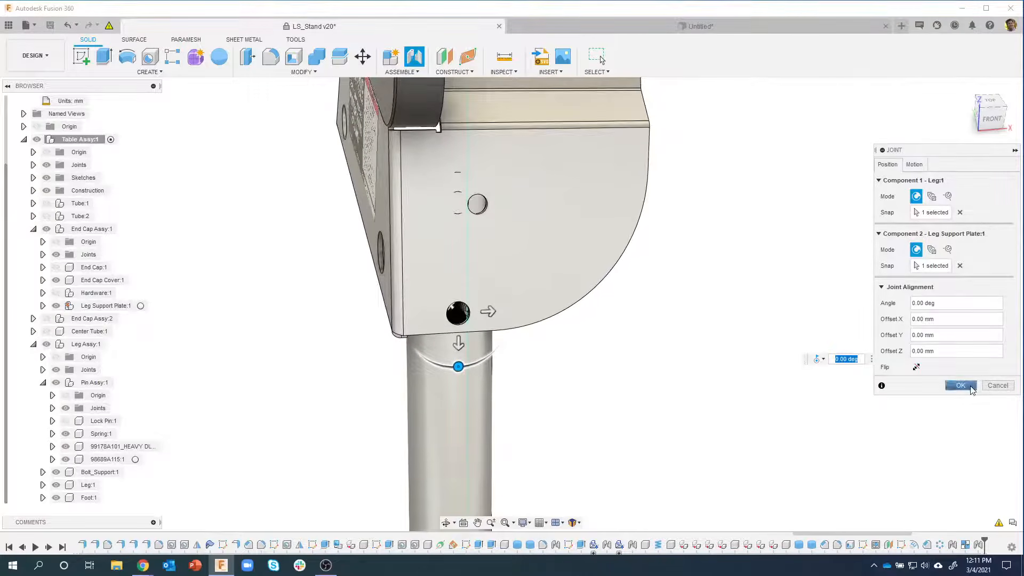
click(960, 385)
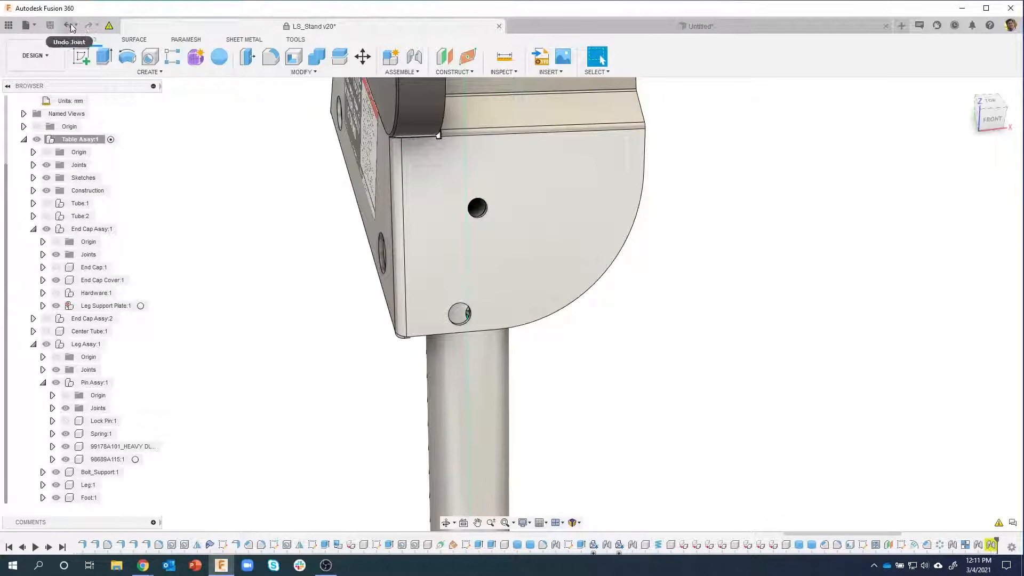
Step: Undo the lower-hole joint and restore the Lock Pin's visibility
click(433, 228)
click(800, 320)
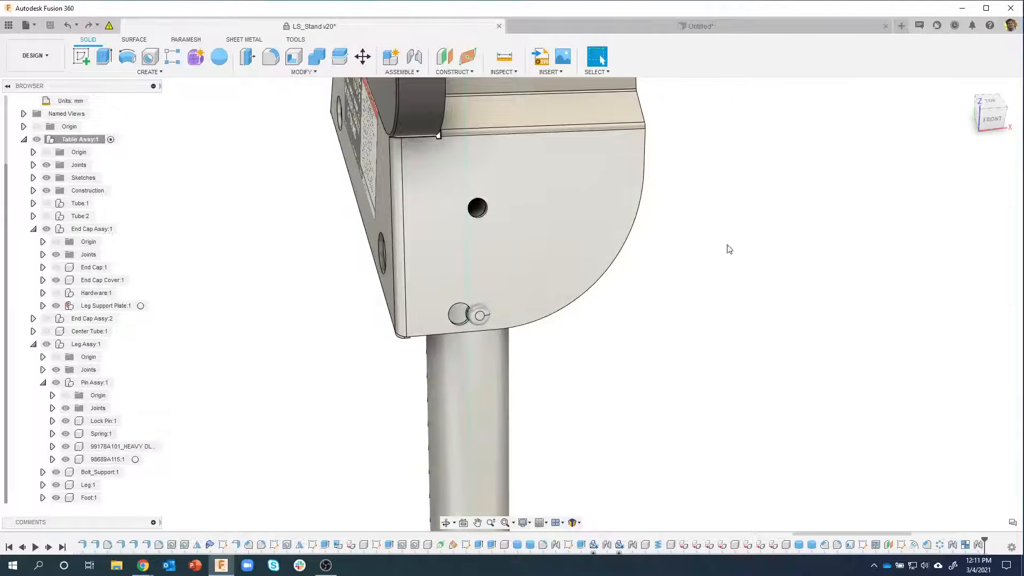
Step: Measure the distance between the edges of the upper and lower holes on the leg support plate's outer face
scroll(781, 261, up, 5)
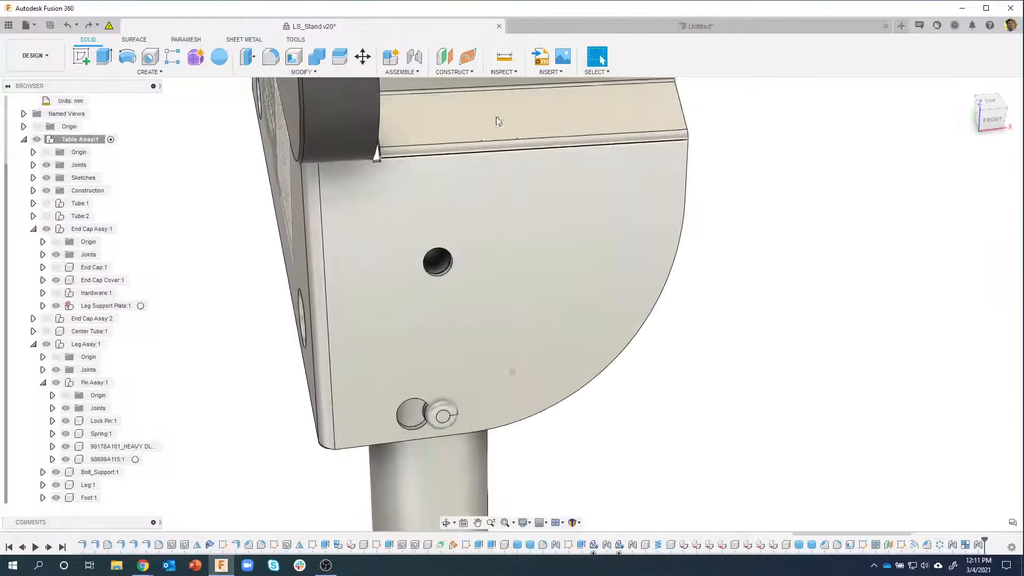
click(504, 56)
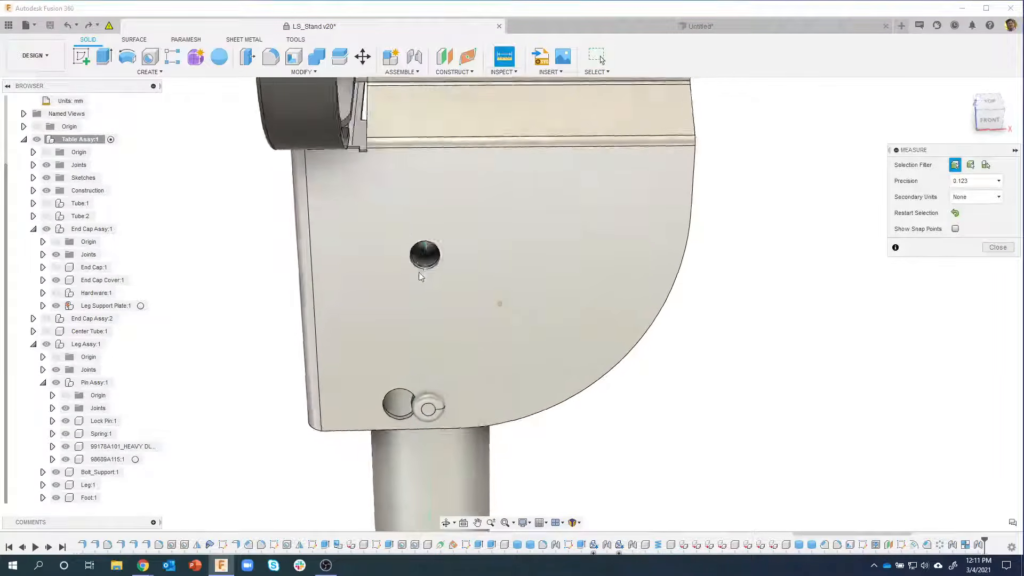
scroll(421, 276, up, 5)
click(382, 282)
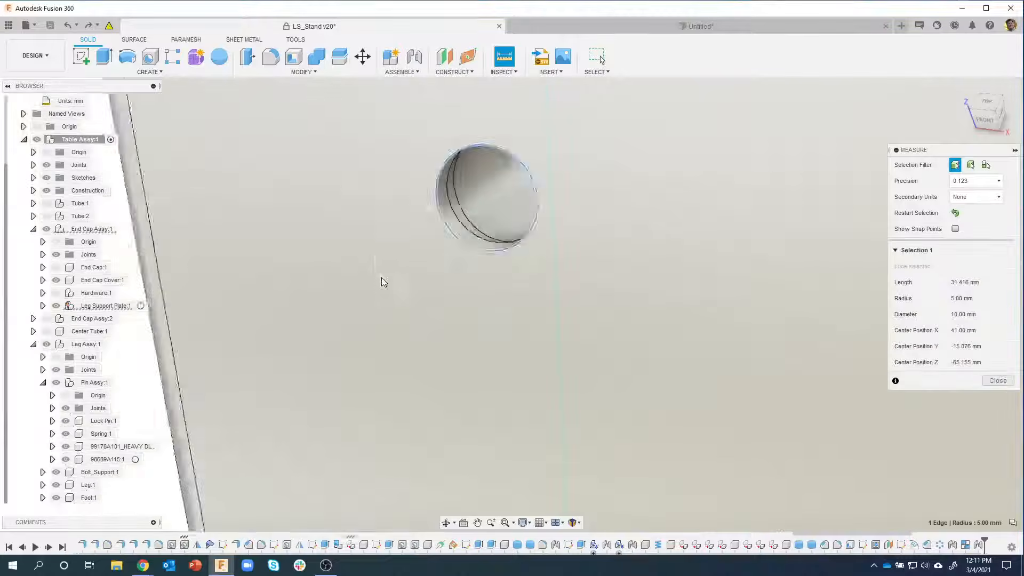
scroll(383, 281, down, 5)
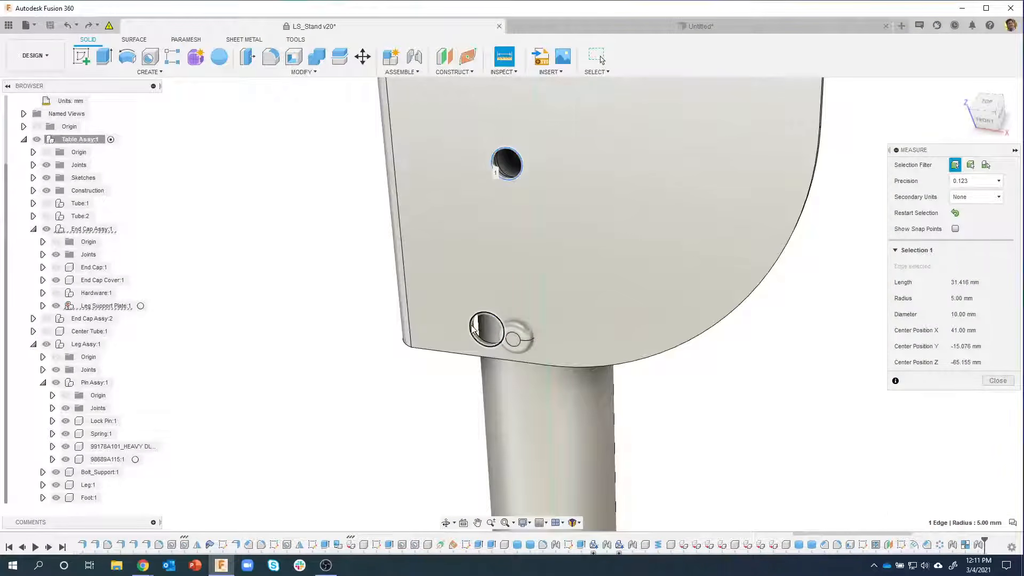
click(472, 328)
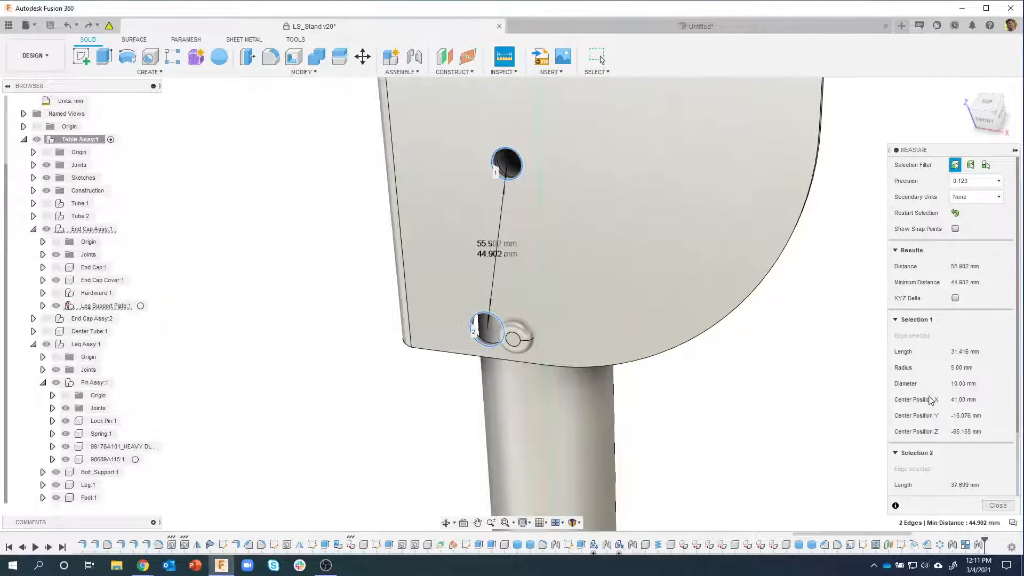
Step: Include the XYZ delta in the hole measurement and examine the offset between the two hole centres
scroll(948, 460, down, 3)
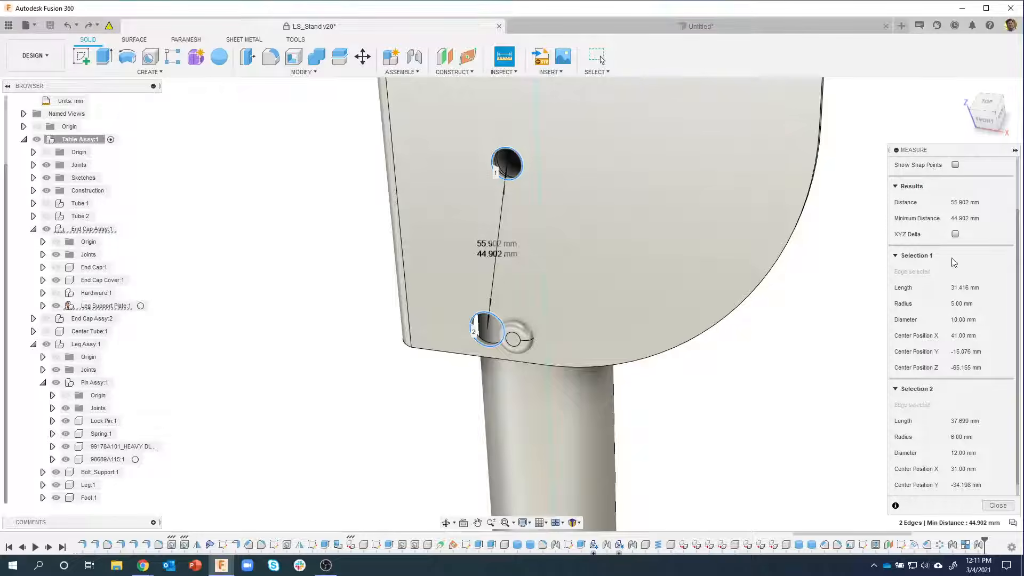
click(955, 234)
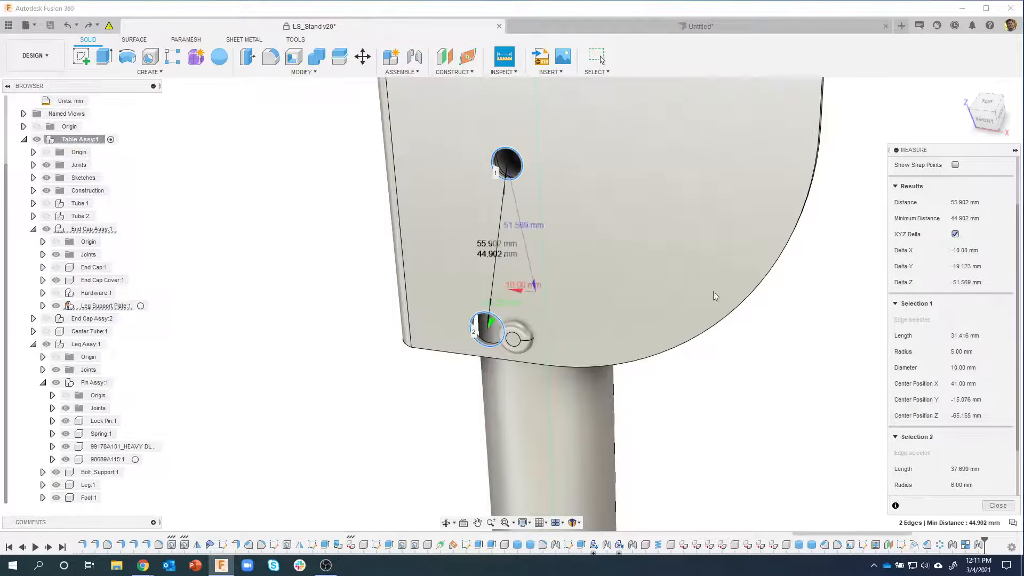
shift+middle_drag(587, 267, 523, 209)
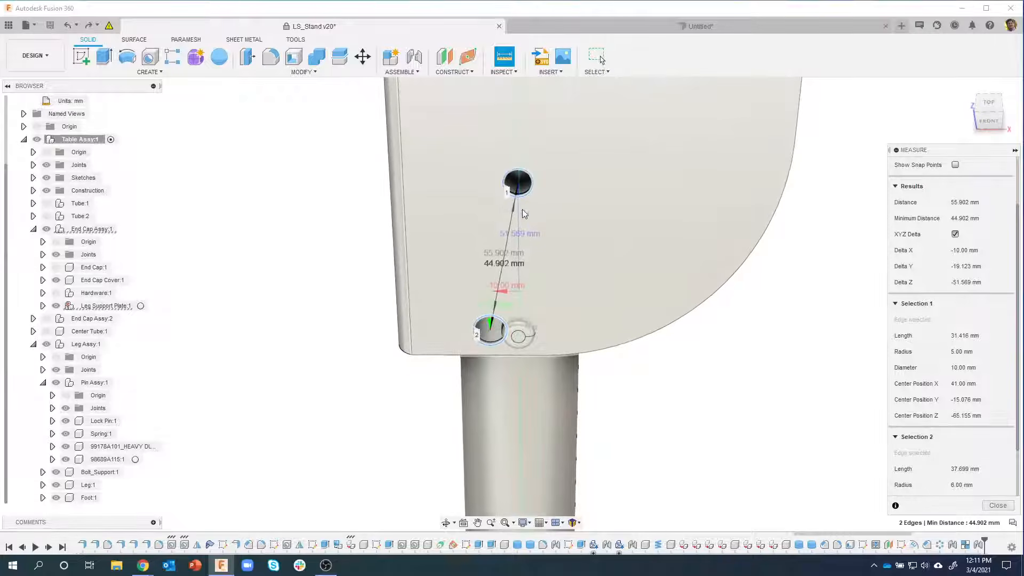
scroll(531, 278, down, 1)
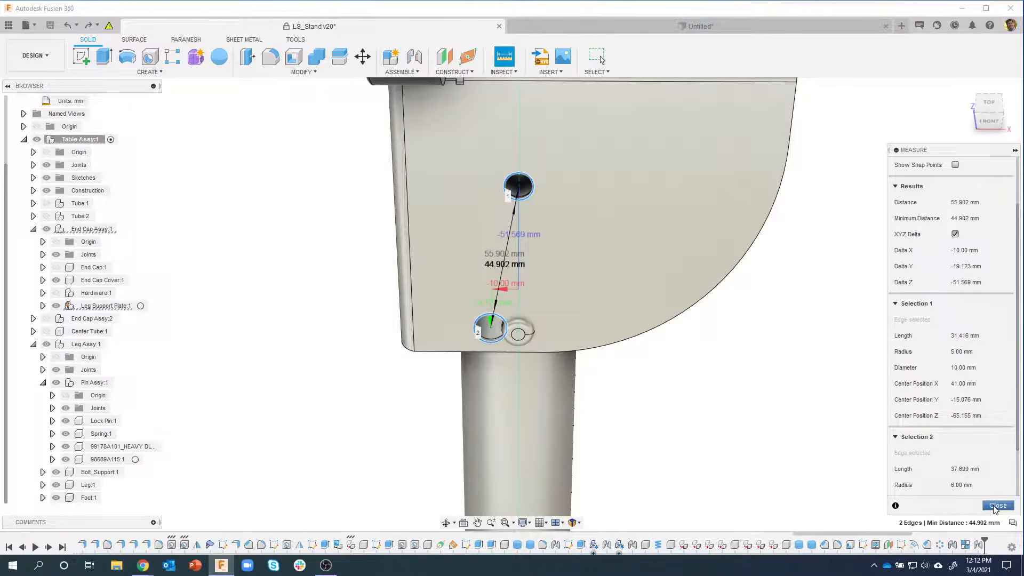
Step: Close the hole measurement and start a new sketch on the leg support plate's outer face
click(997, 505)
shift+middle_drag(812, 446, 639, 292)
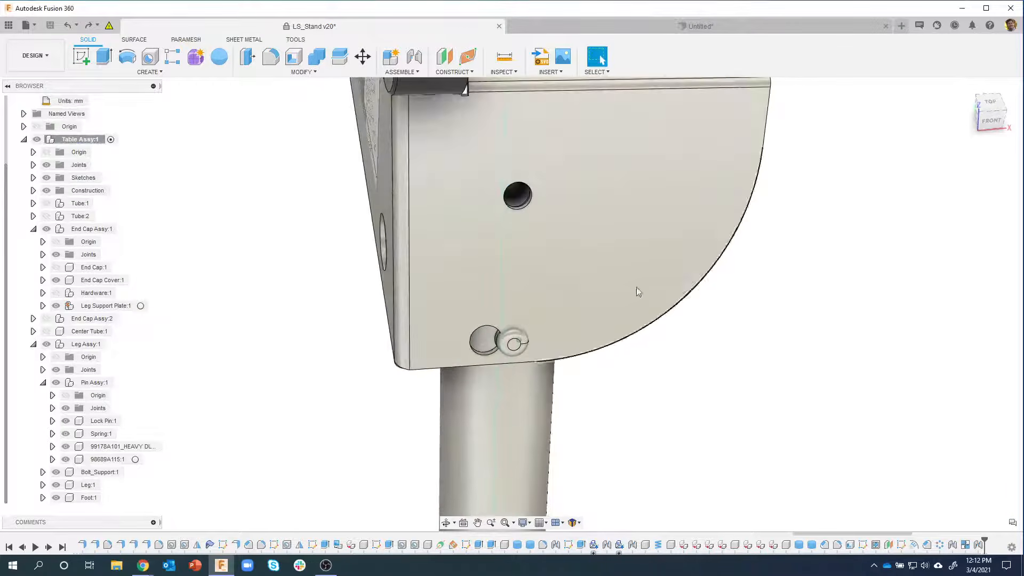
right_click(608, 208)
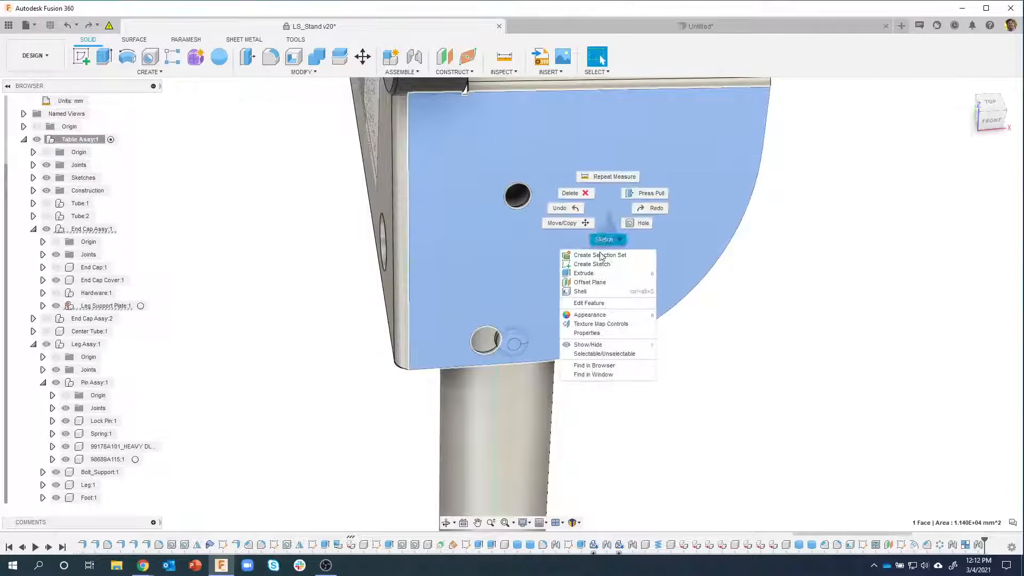
click(592, 264)
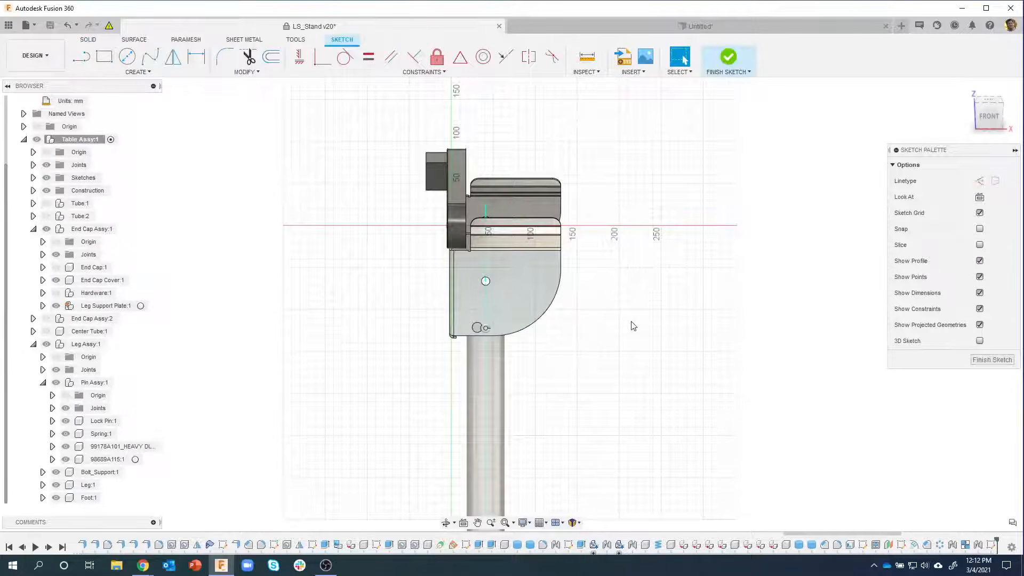
Step: Project the upper hole's edge, the lower hole's edge and the Lock Pin's rounded end into the sketch
key(p)
scroll(513, 312, up, 8)
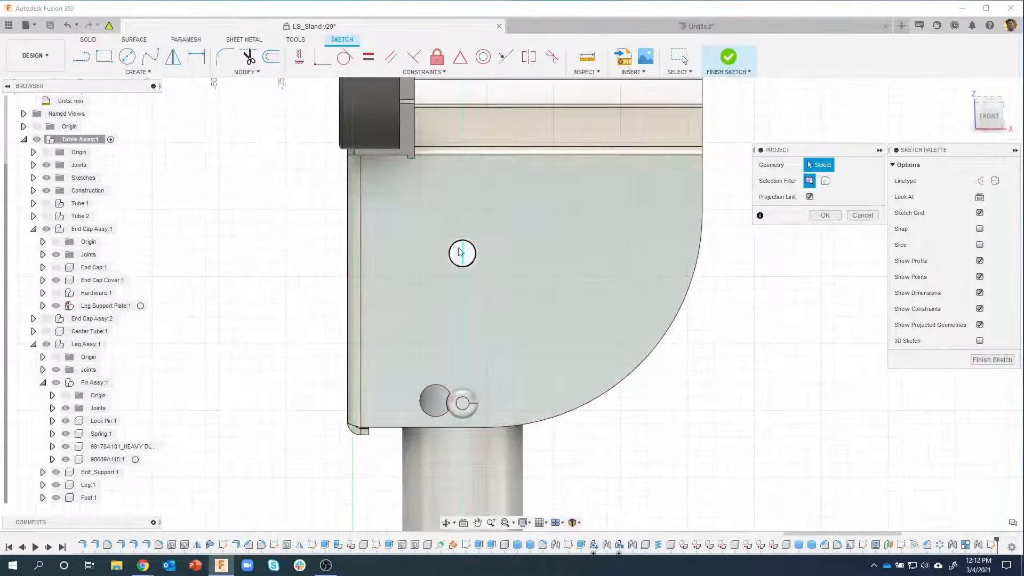
click(449, 248)
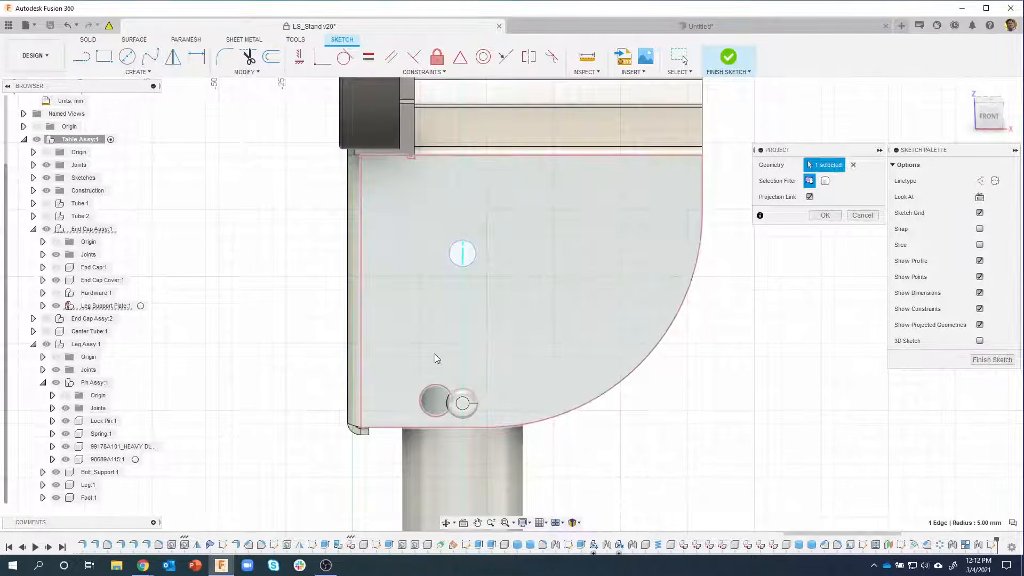
click(425, 393)
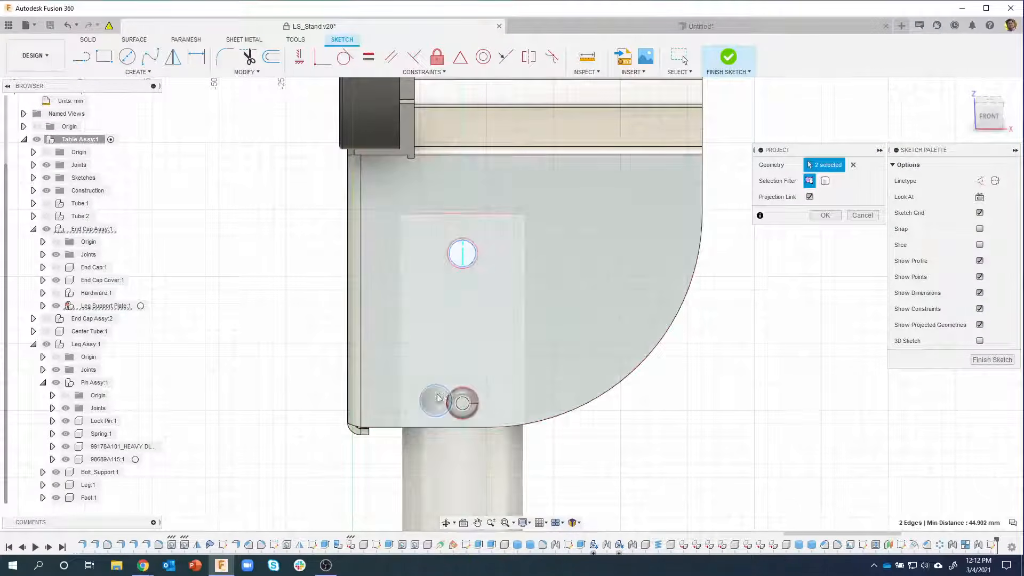
scroll(444, 391, up, 1)
scroll(444, 393, up, 3)
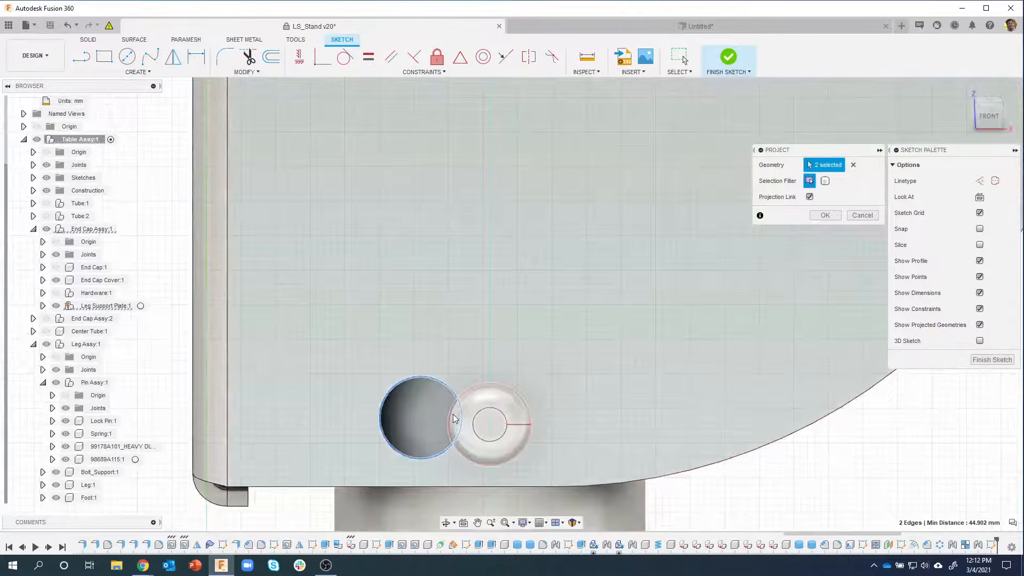
click(466, 426)
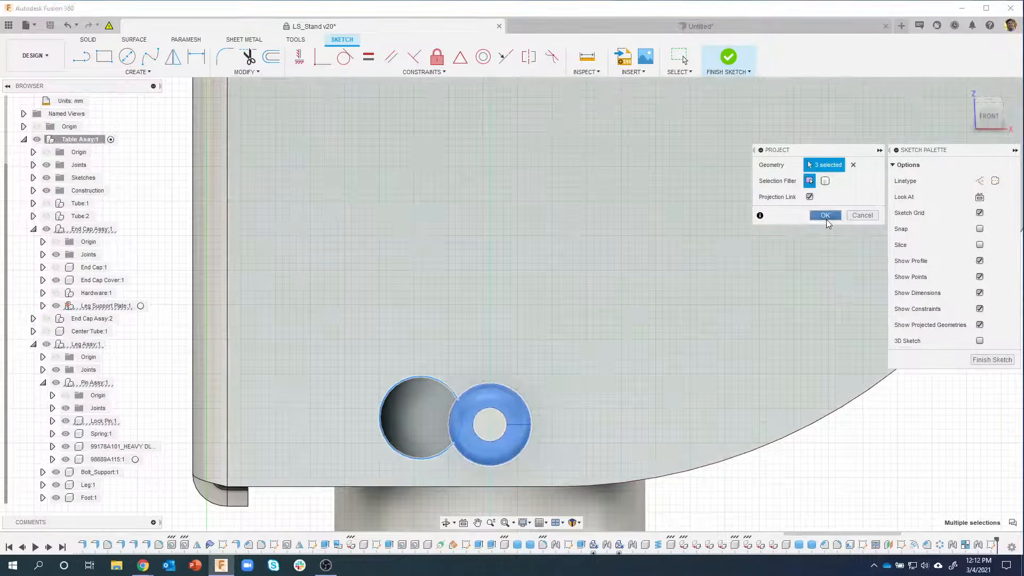
click(824, 215)
Step: Draw two construction lines from the upper hole's centre, one to the Lock Pin's centre and one to the lower hole's centre
scroll(654, 368, down, 3)
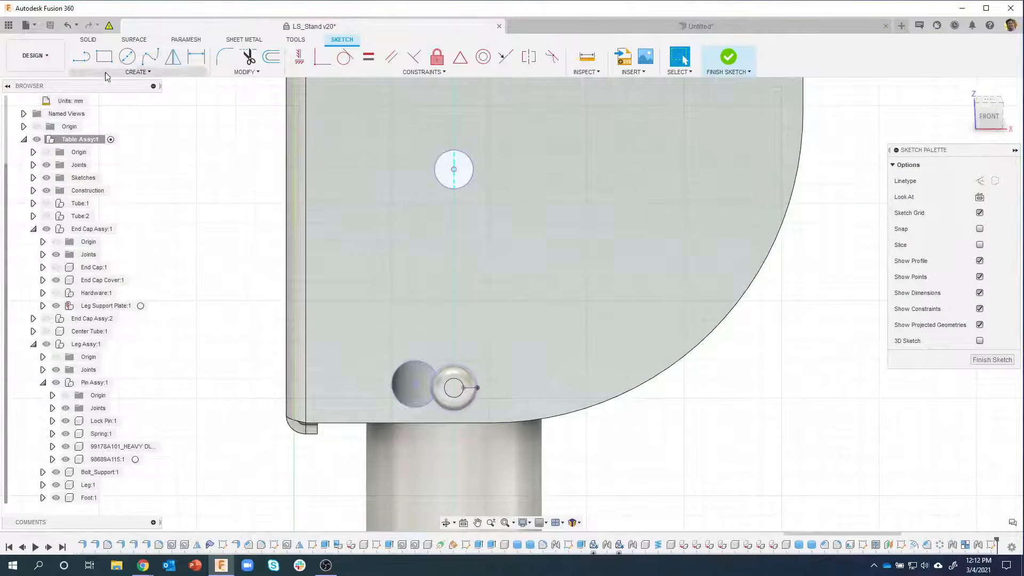
click(81, 56)
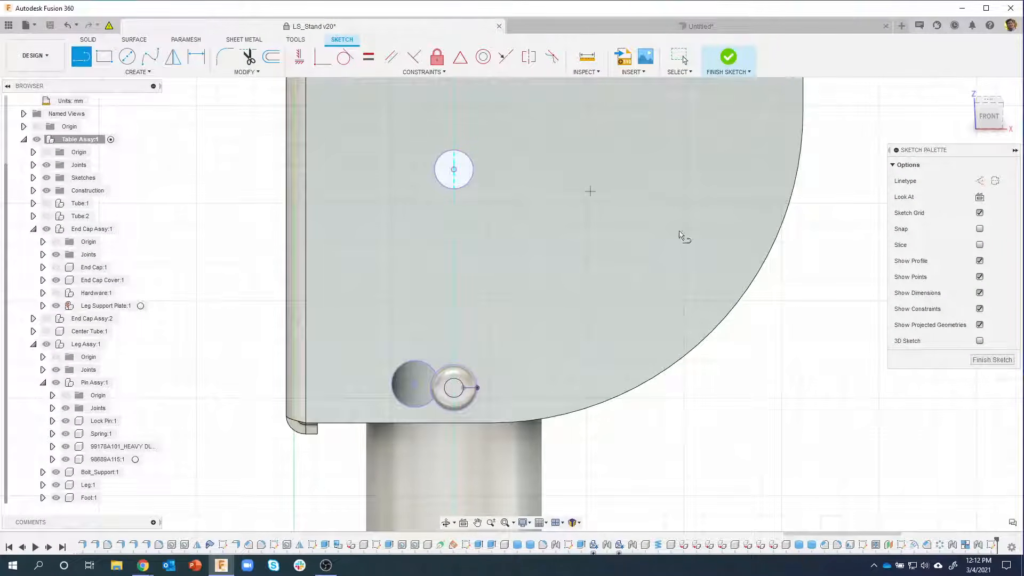
click(980, 182)
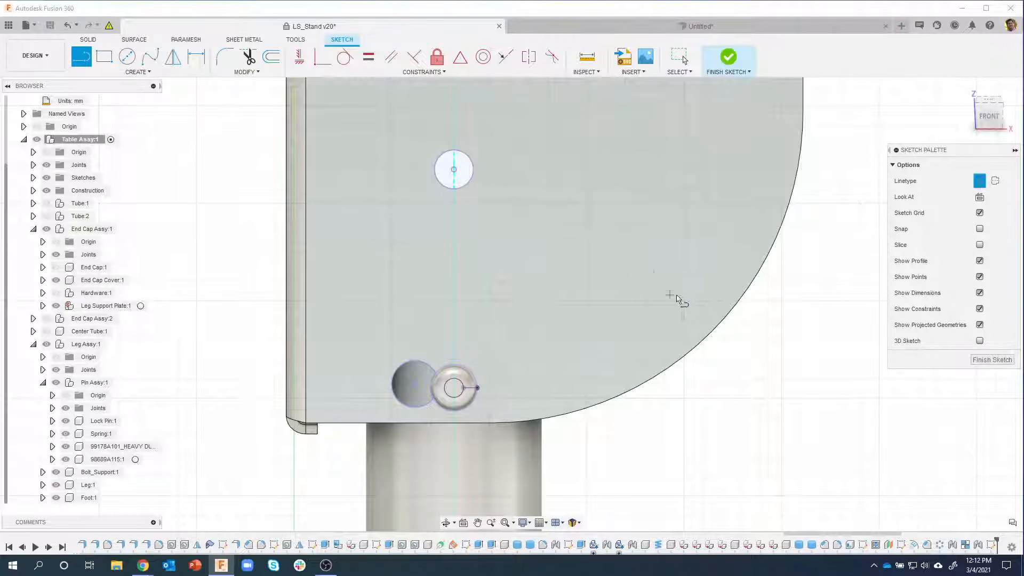
click(455, 170)
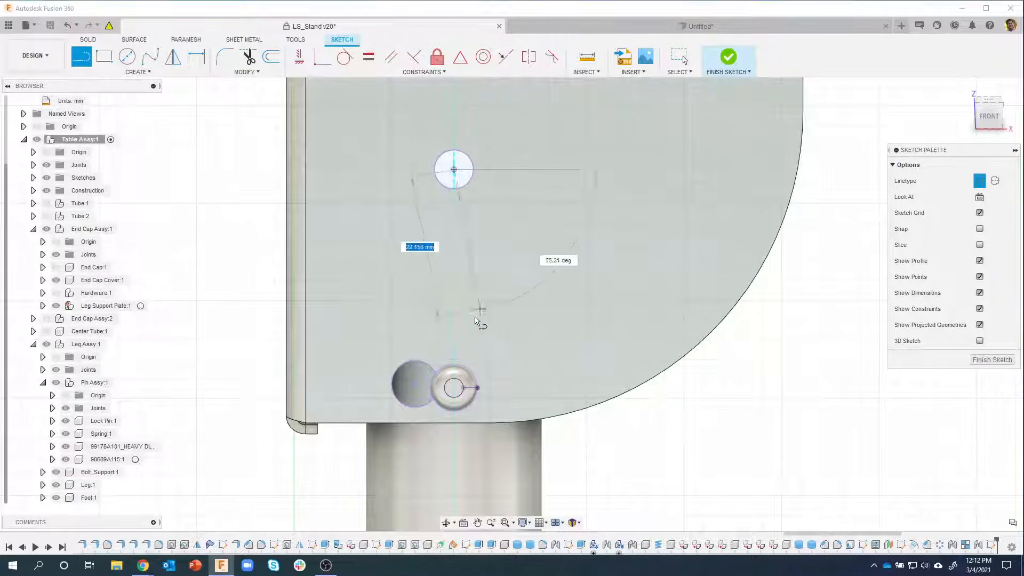
click(454, 387)
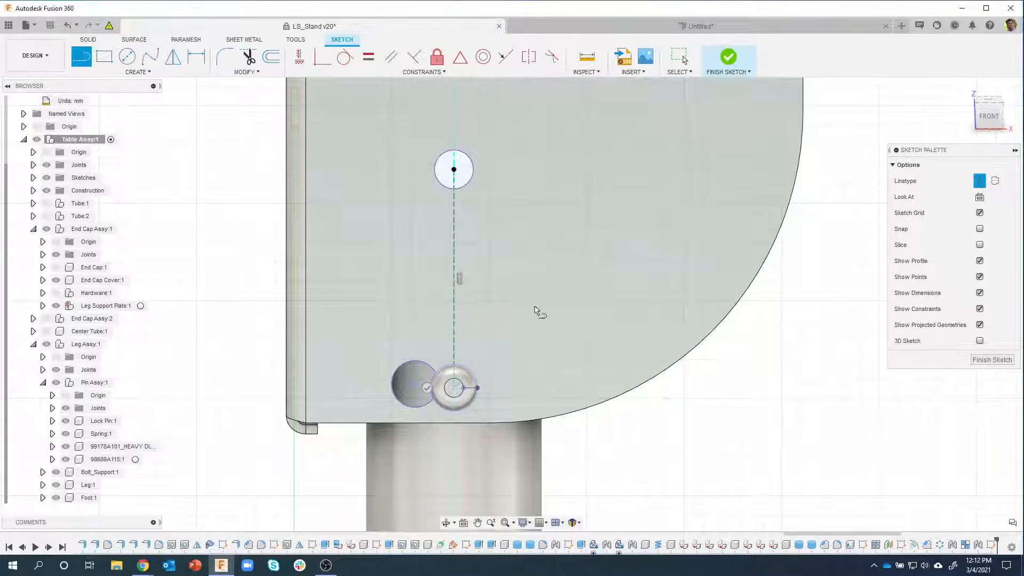
click(427, 388)
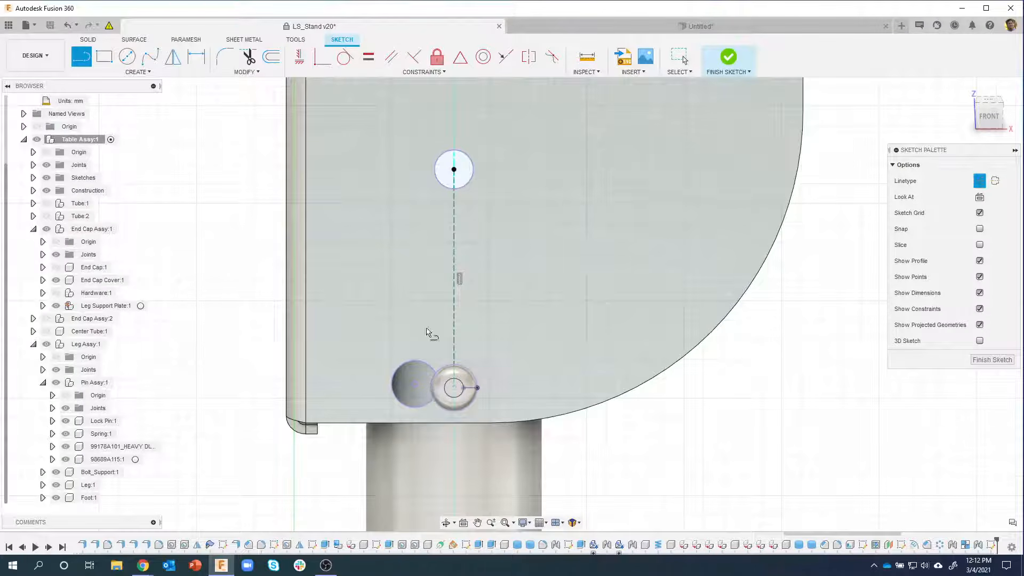
click(453, 170)
click(415, 384)
key(Escape)
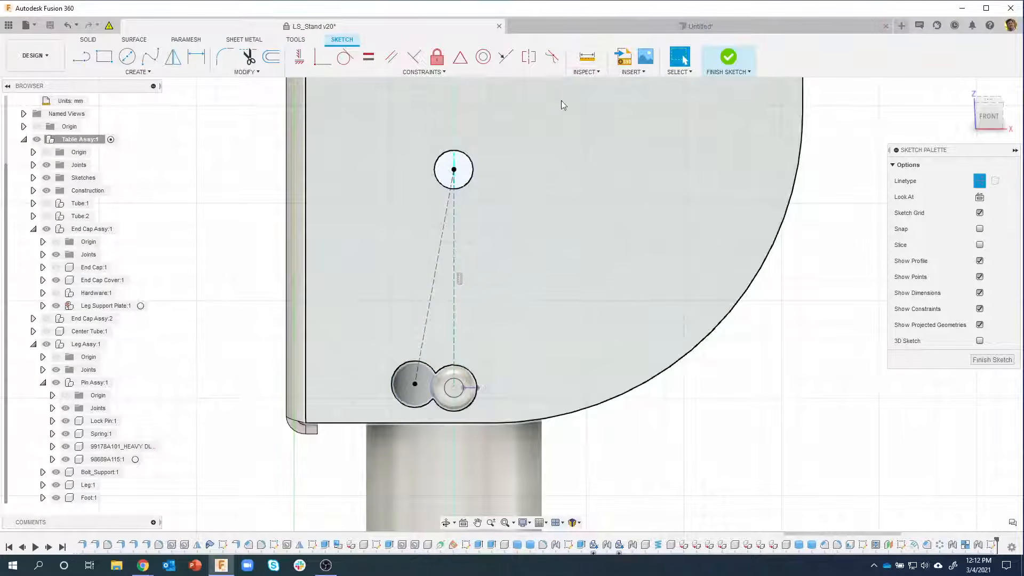
Step: Measure the angle between the two construction lines and enlarge the measurement window to show all results
click(596, 73)
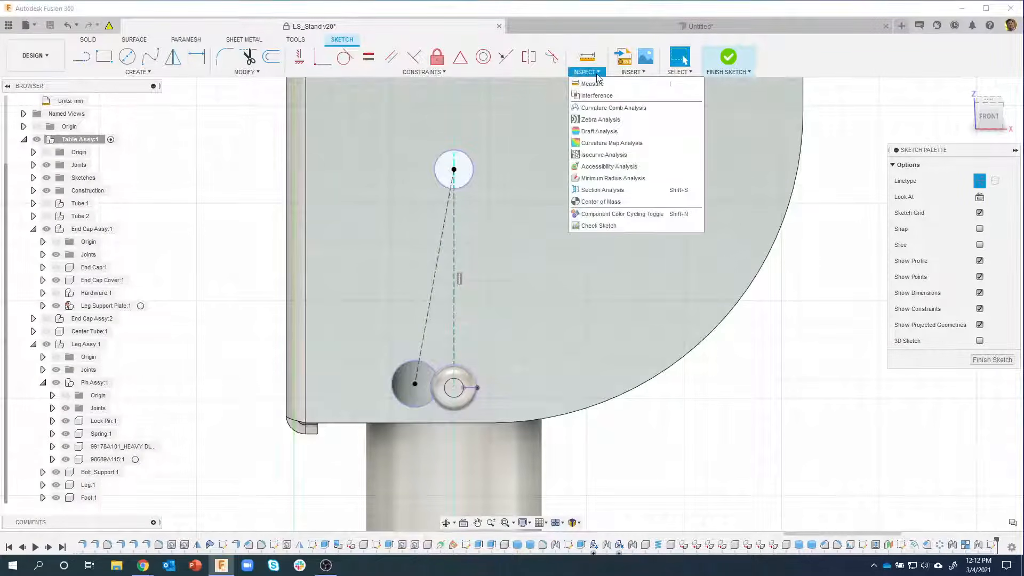
click(593, 84)
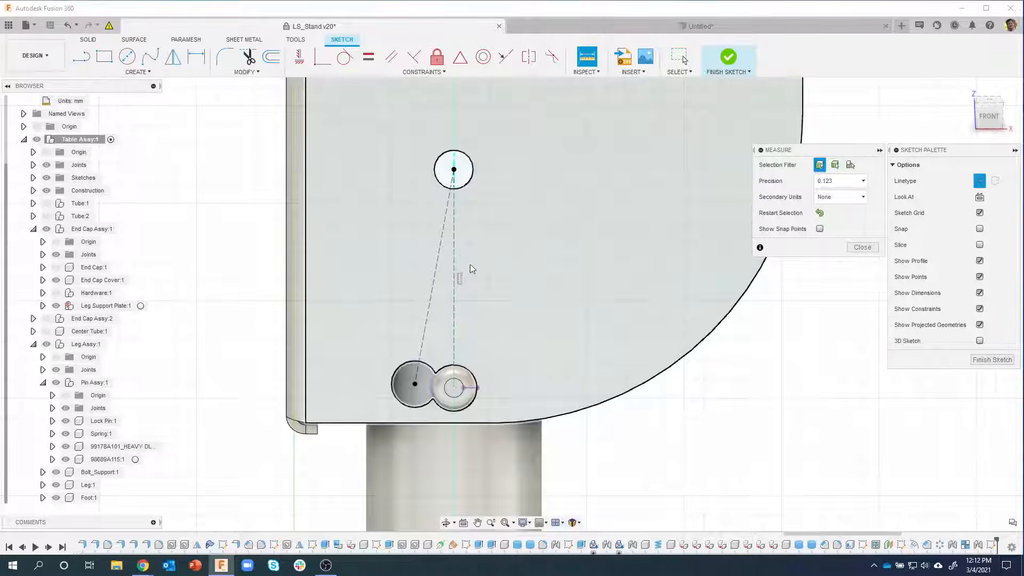
click(455, 258)
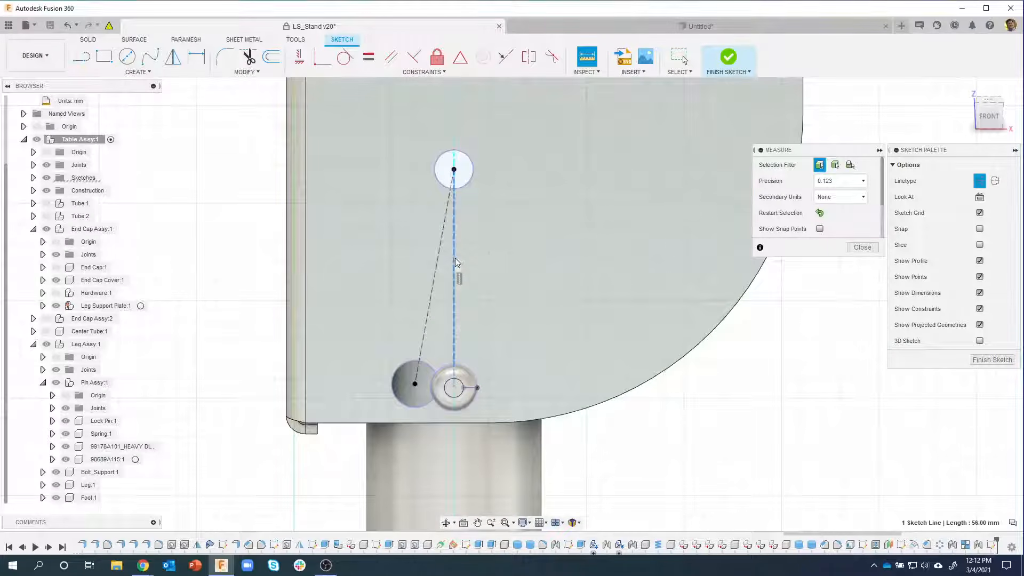
click(440, 257)
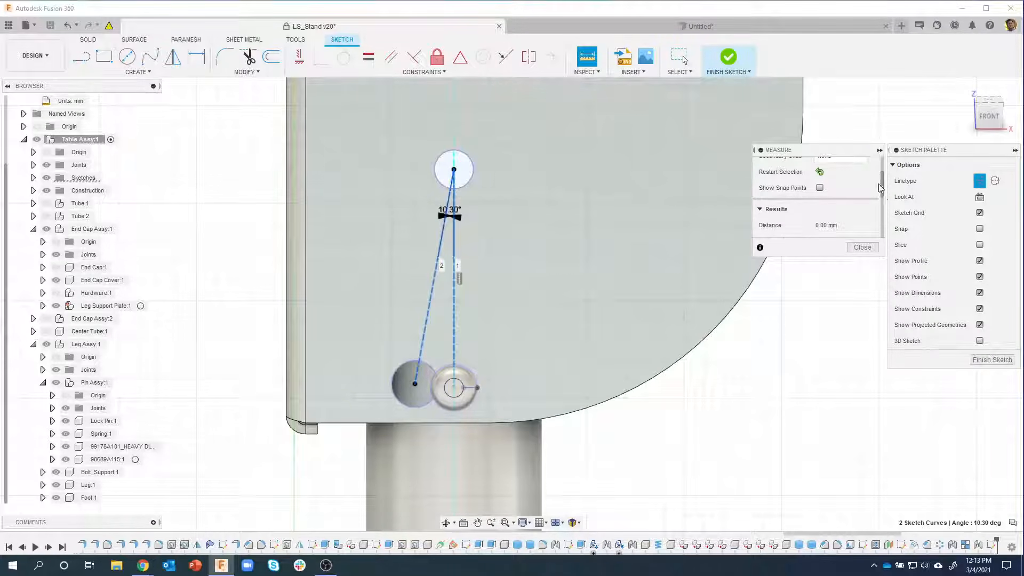
scroll(844, 195, down, 2)
drag(850, 258, 878, 466)
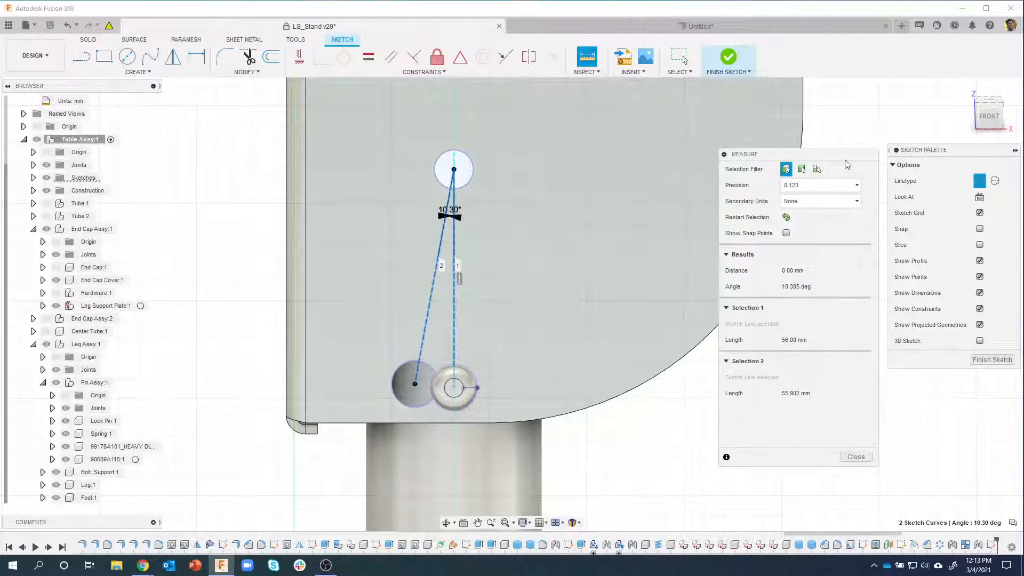
mouse_move(851, 158)
mouse_down()
mouse_move(795, 157)
mouse_move(864, 156)
mouse_move(839, 158)
mouse_move(847, 158)
mouse_up()
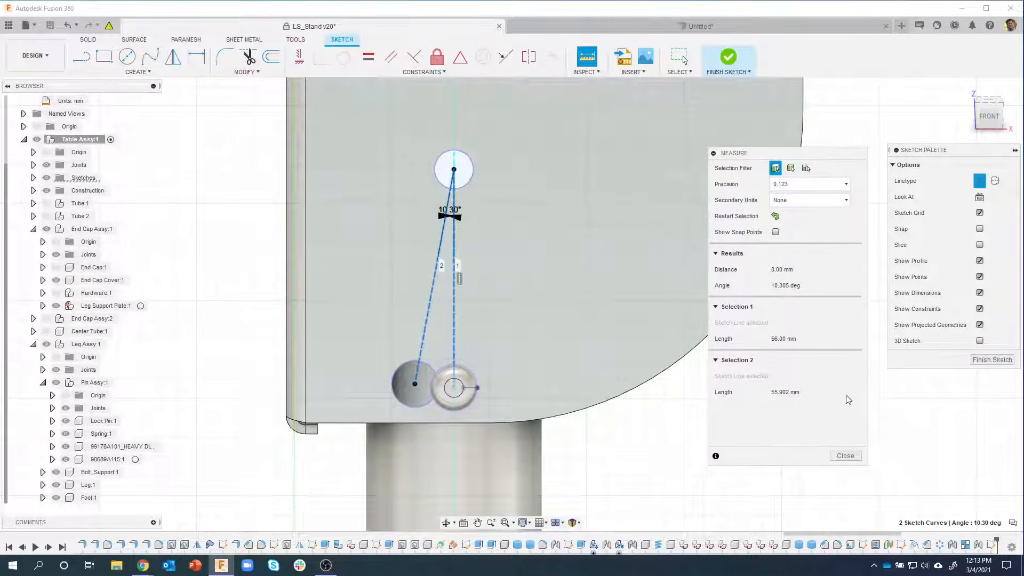
click(870, 472)
drag(869, 469, 870, 425)
mouse_move(840, 164)
mouse_down()
mouse_move(799, 161)
mouse_move(885, 157)
mouse_up()
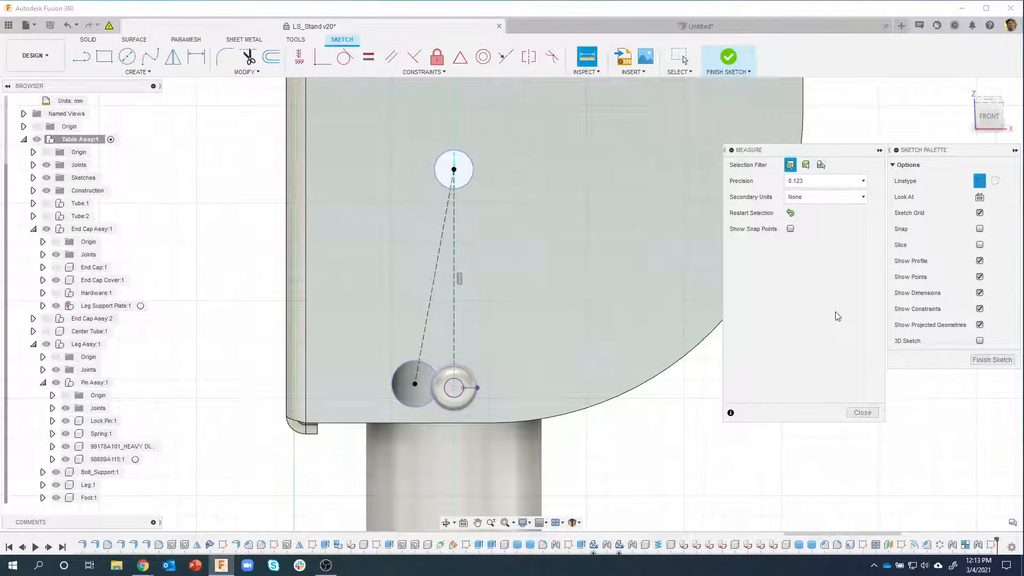
Step: Measure the angle between the two construction lines again, copy the angle value to the clipboard and close the measurement
click(455, 239)
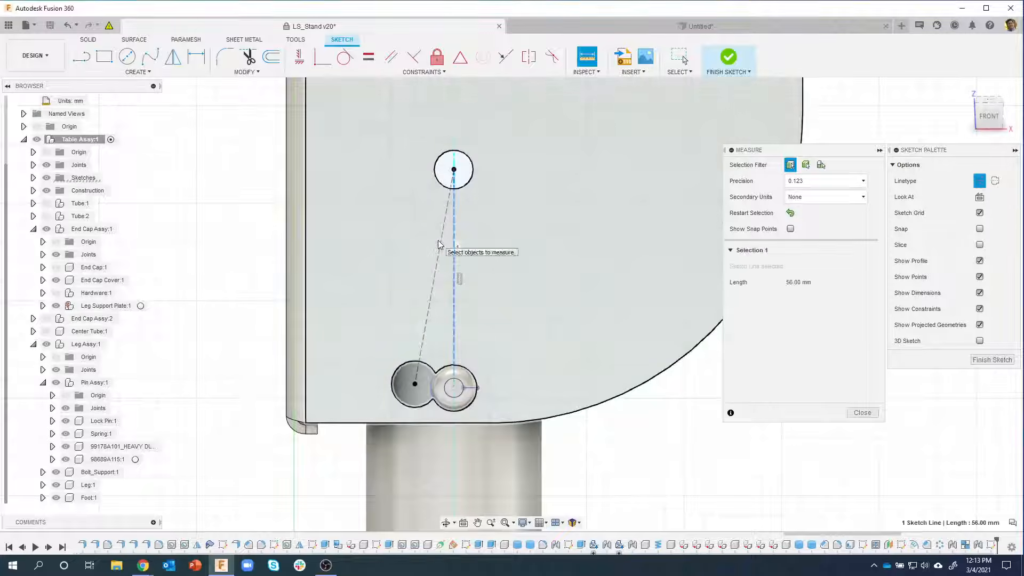
click(440, 240)
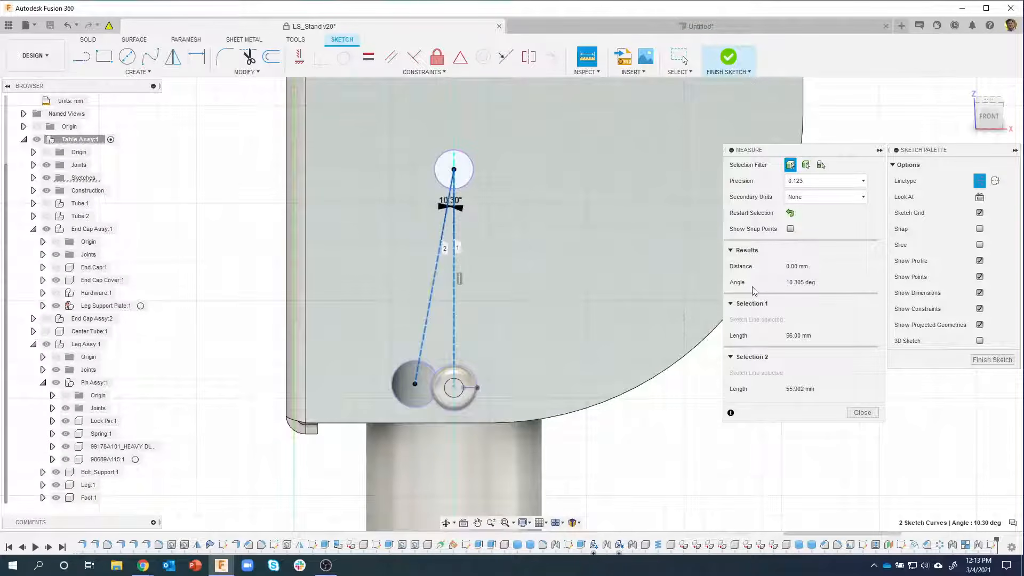
click(801, 283)
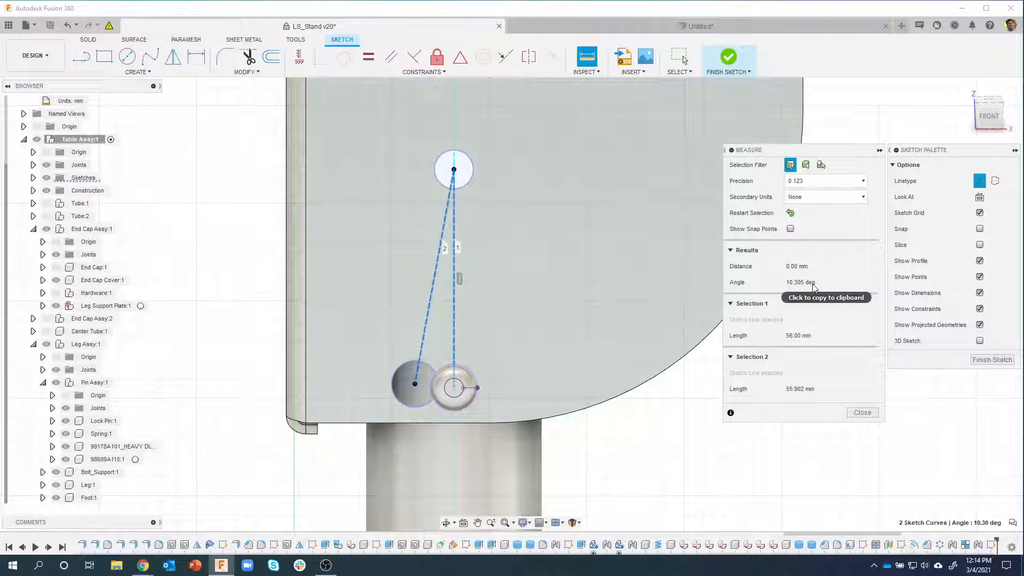
click(862, 413)
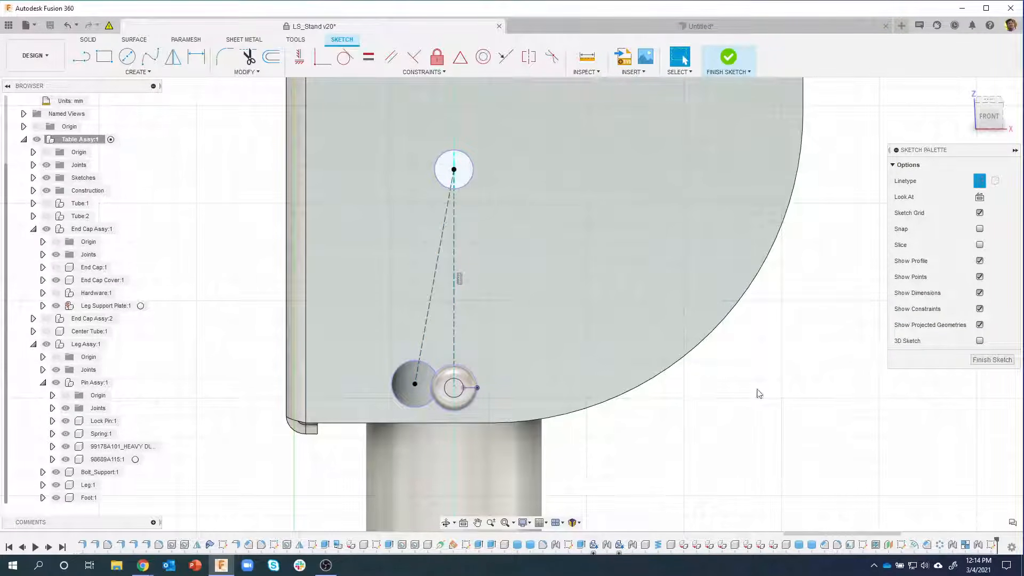
Step: Finish the sketch and hide it under Table Assy
click(992, 360)
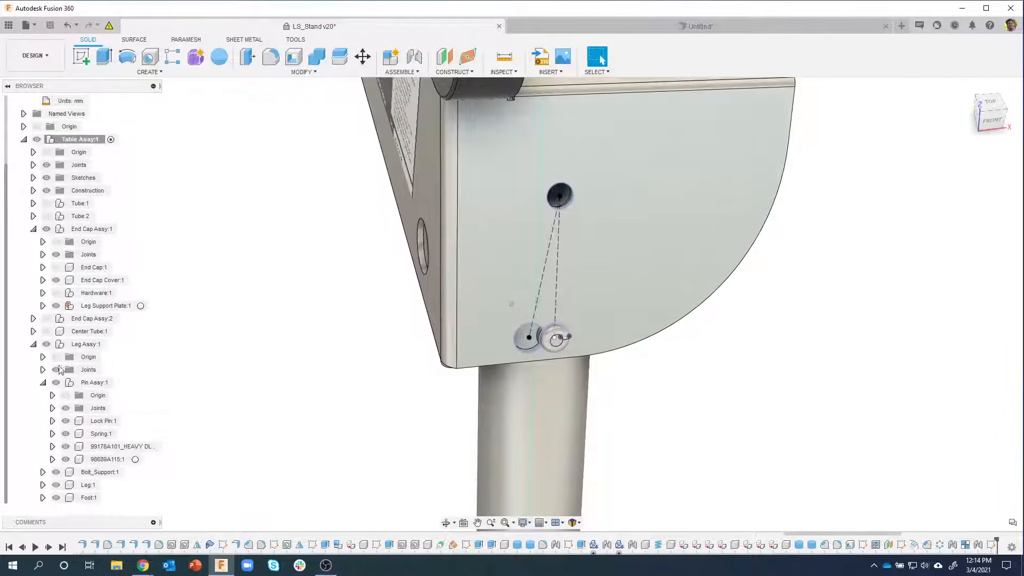
click(41, 384)
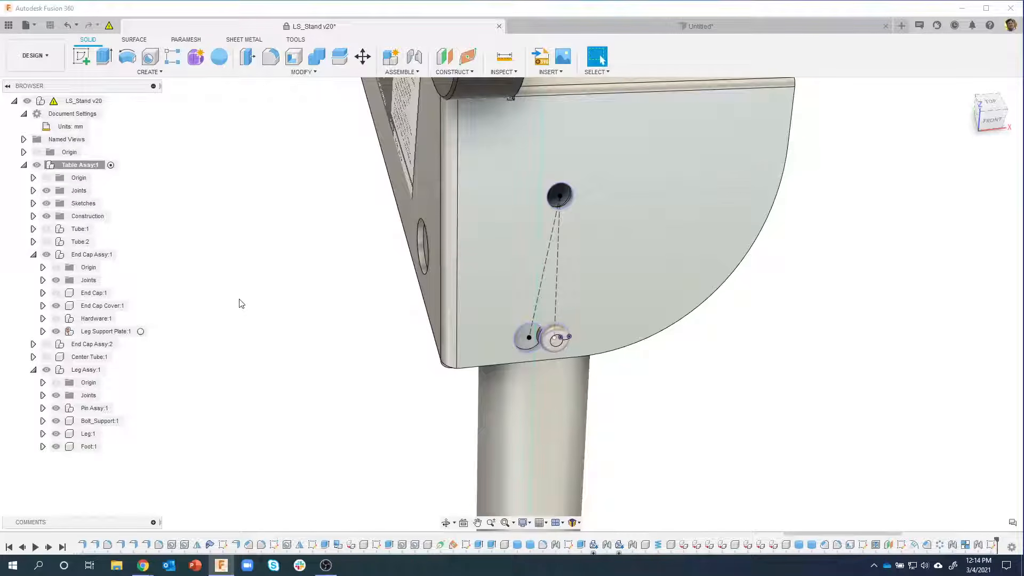
click(33, 203)
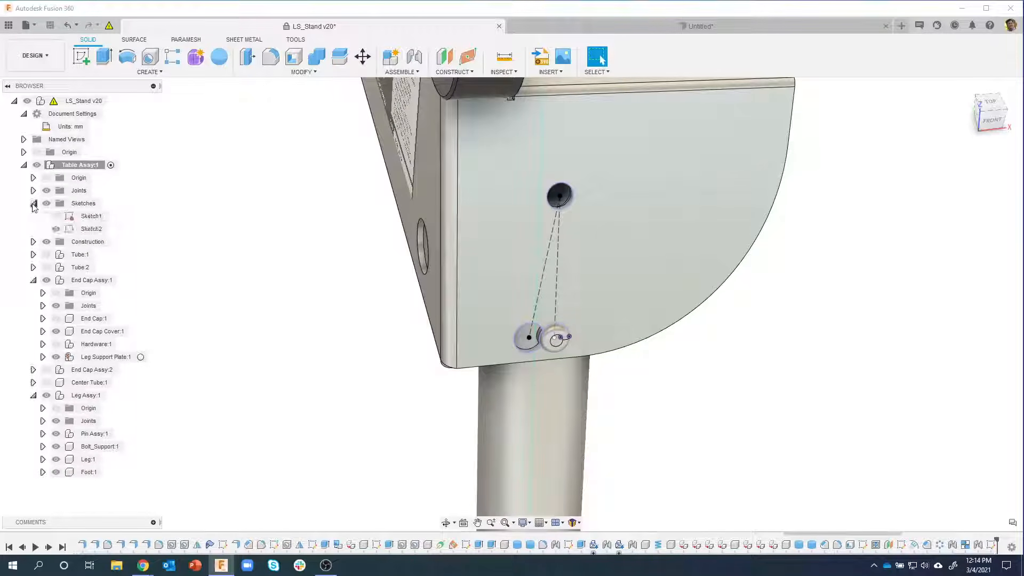
click(56, 230)
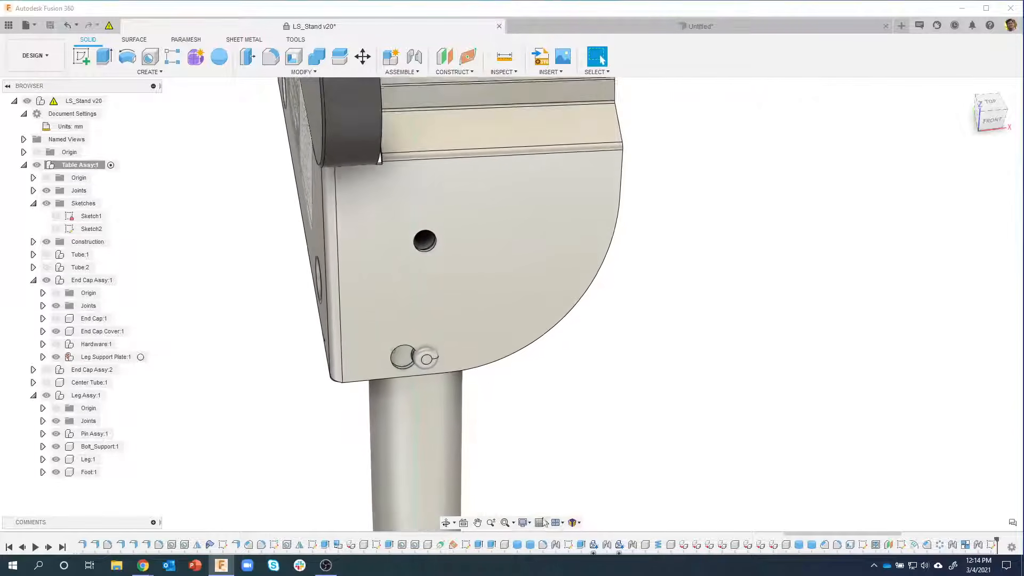
Step: Turn on the object visibility of joints so their symbols display on the model
click(531, 525)
mouse_move(581, 474)
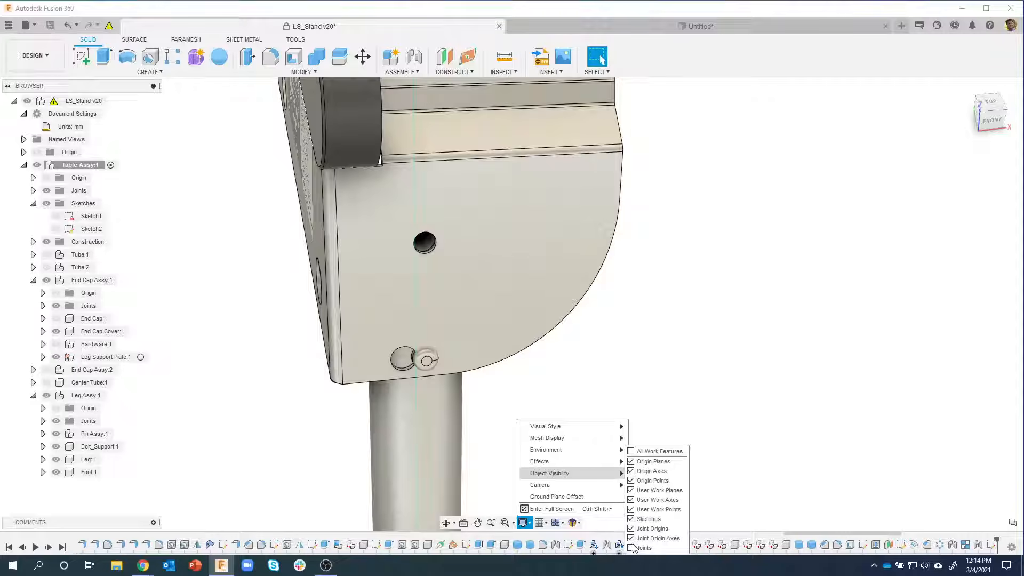
shift+middle_drag(471, 295, 524, 513)
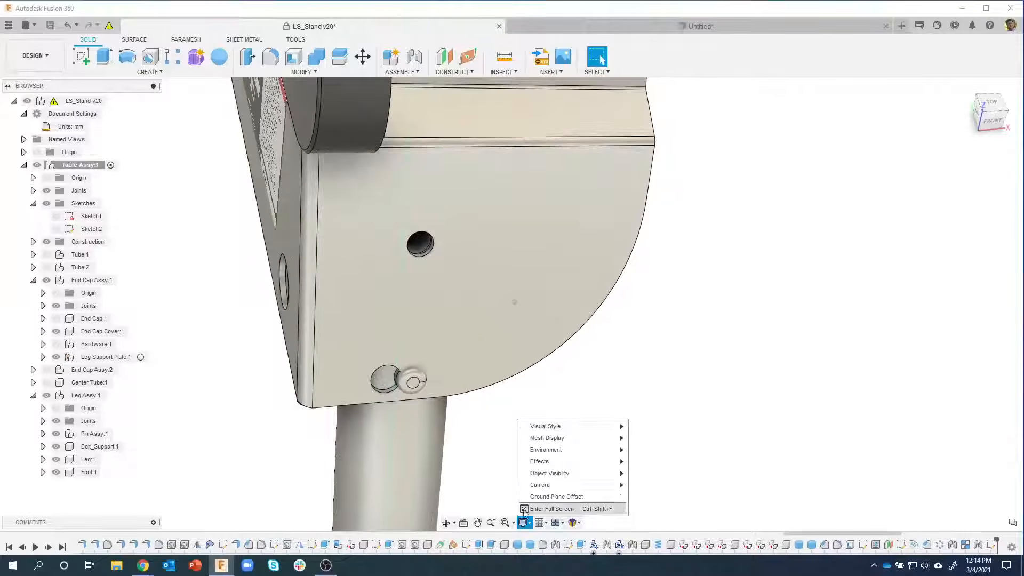
mouse_move(565, 477)
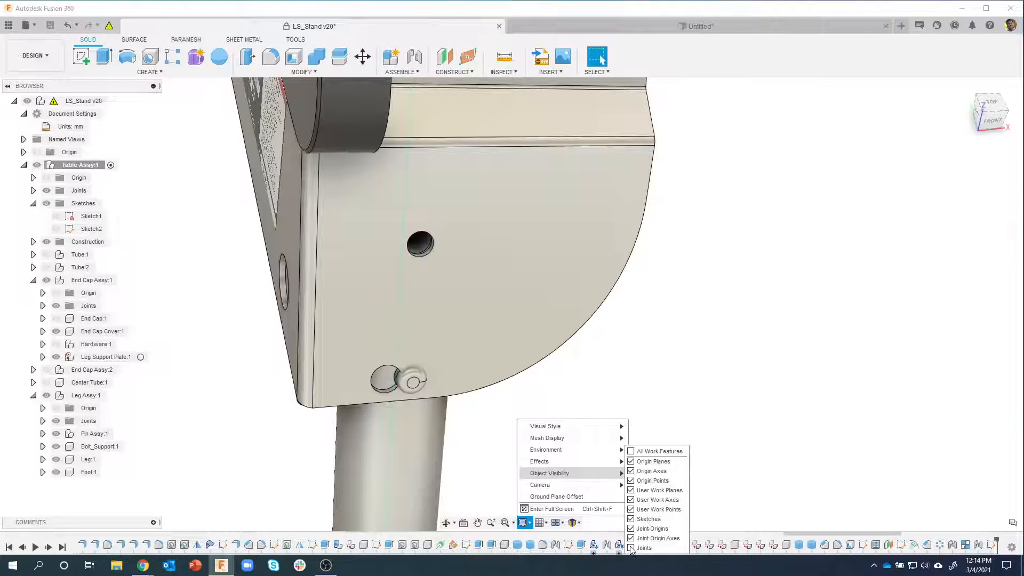
click(632, 548)
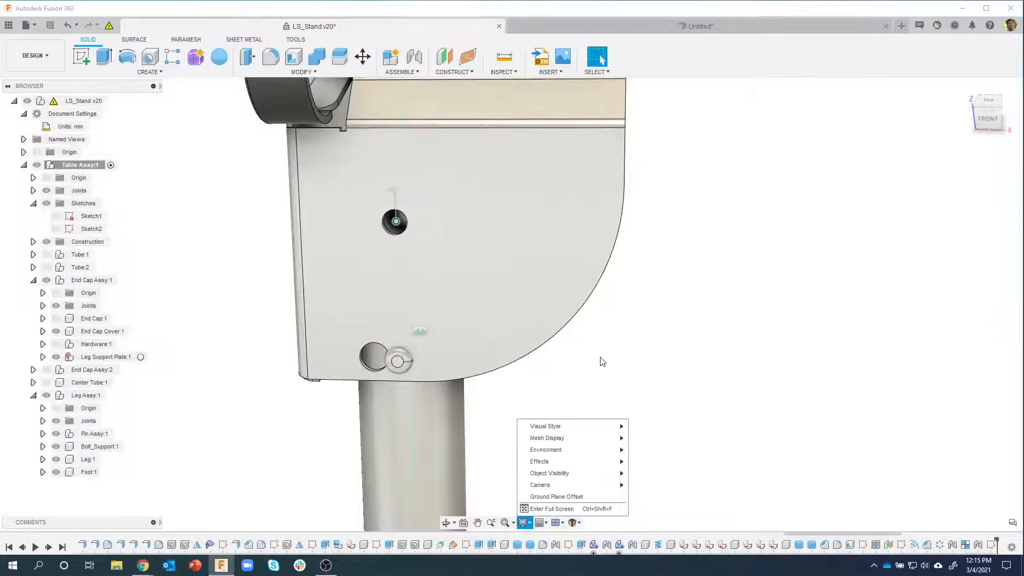
mouse_move(566, 475)
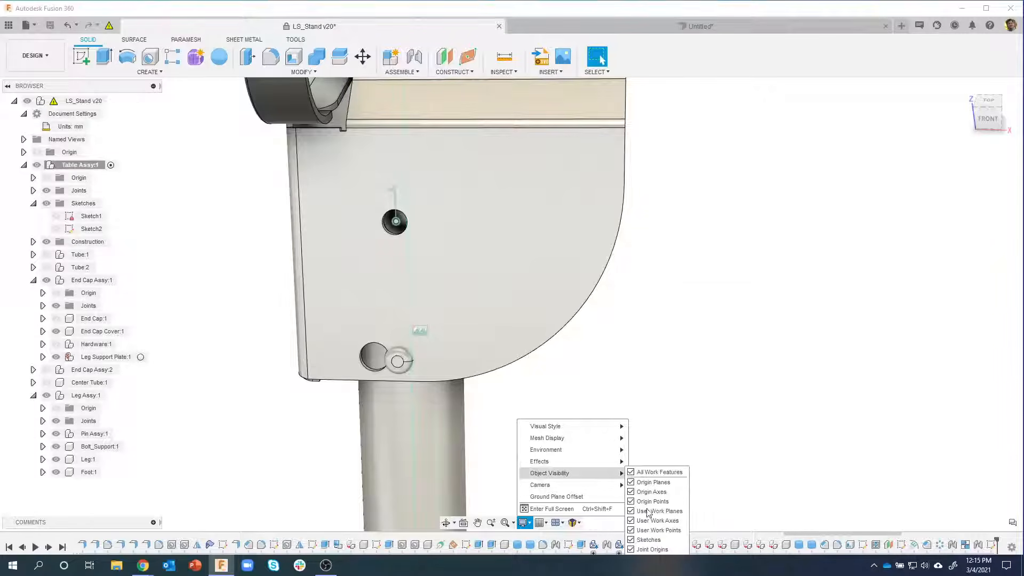
Step: Edit the joint between the leg and the leg support plate at the upper hole, setting its angle to -10.305 deg
click(671, 380)
scroll(368, 235, up, 2)
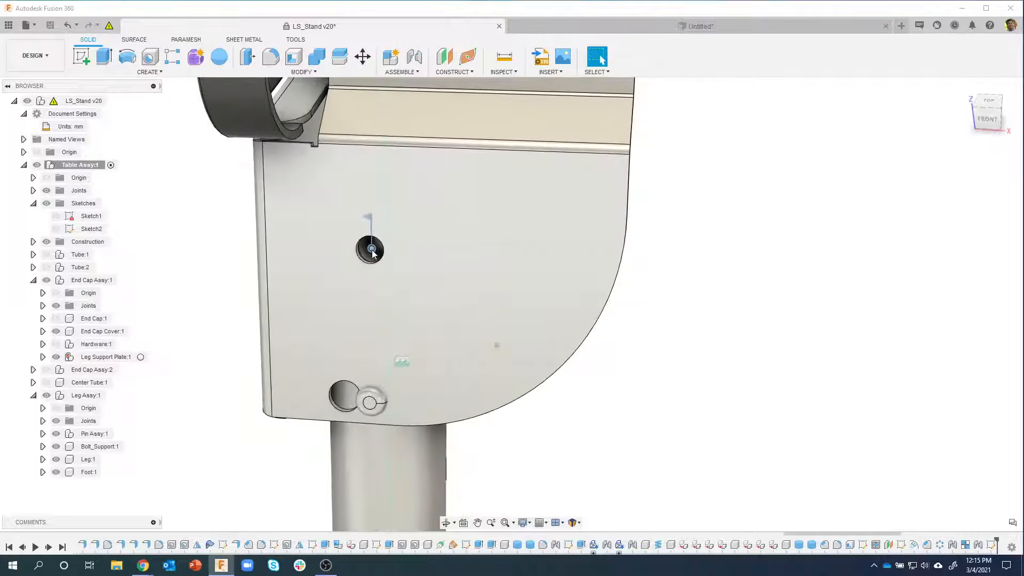
right_click(372, 253)
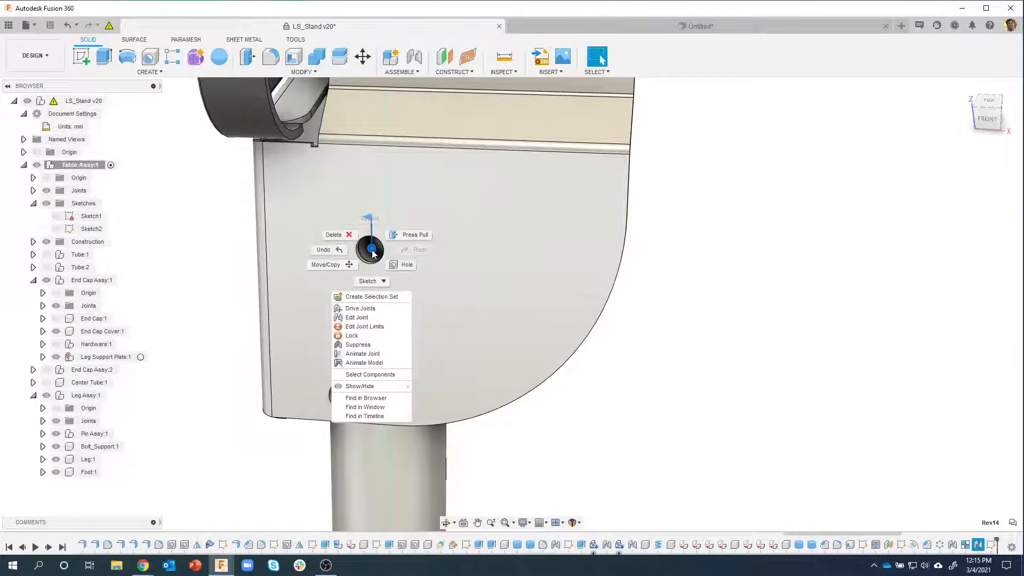
click(368, 317)
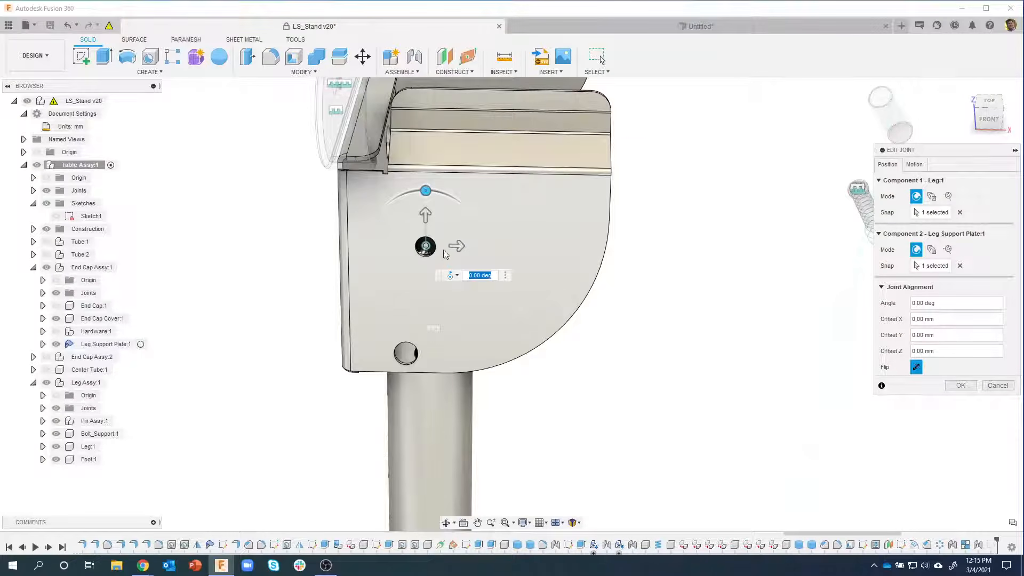
click(940, 302)
text(10.305)
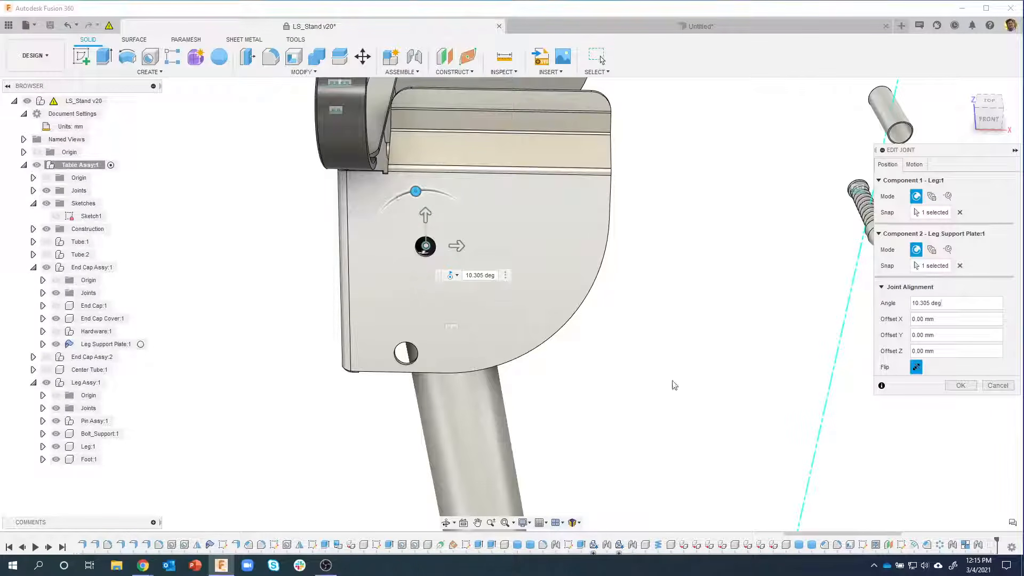
click(911, 303)
text(-)
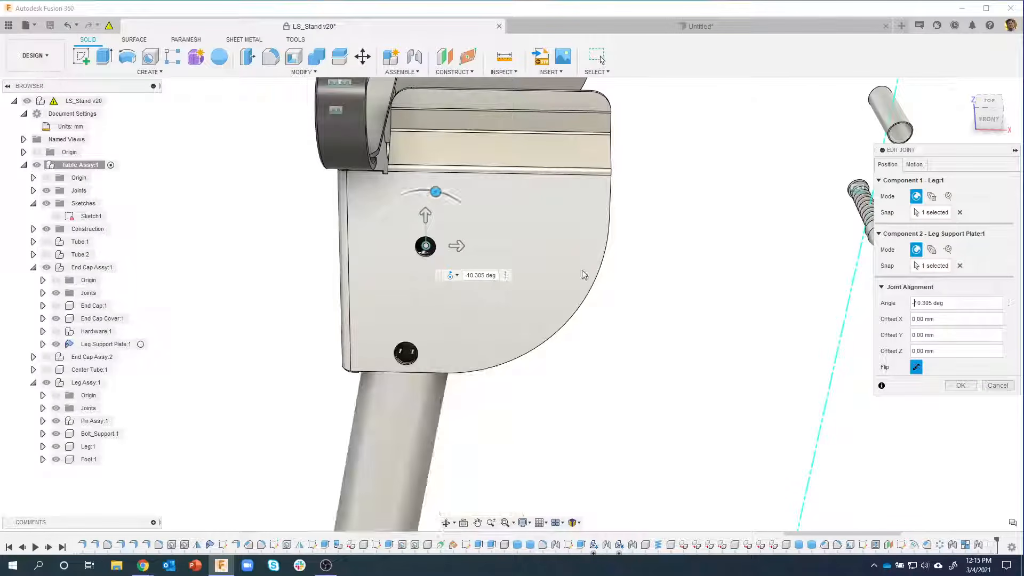
scroll(480, 212, down, 1)
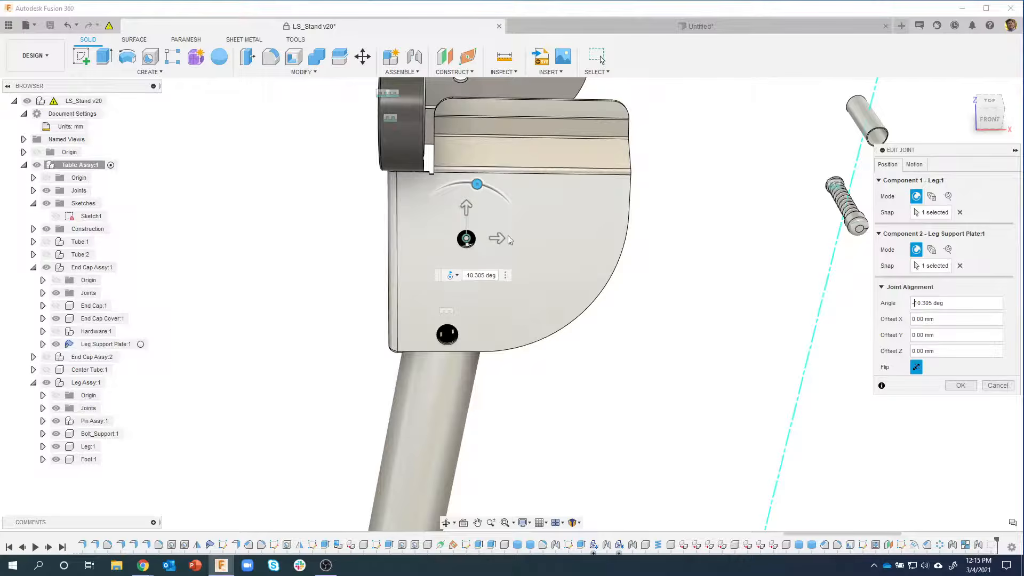
click(960, 385)
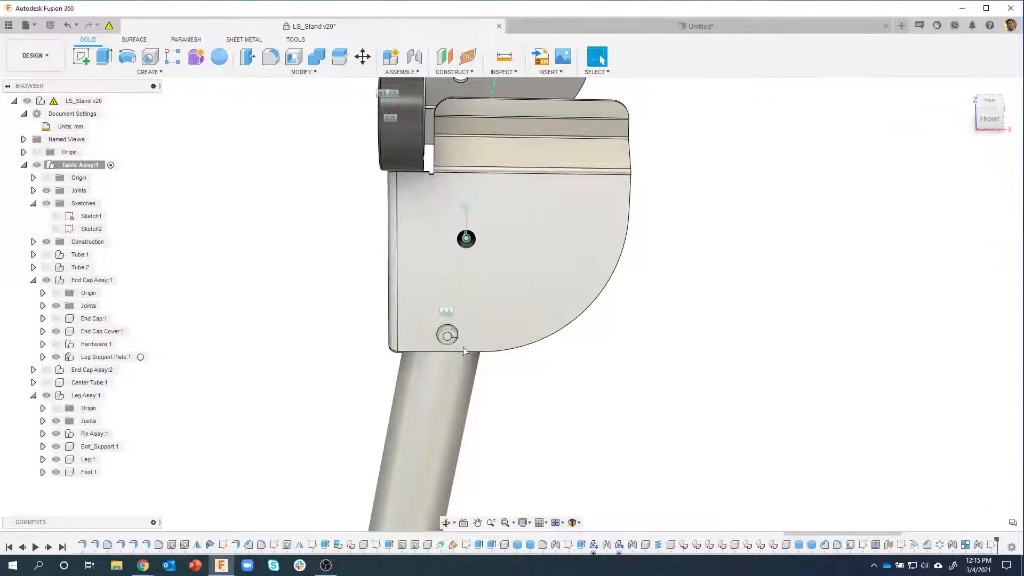
Step: Turn off the object visibility of joints to hide their symbols on the model
shift+middle_drag(452, 216, 619, 402)
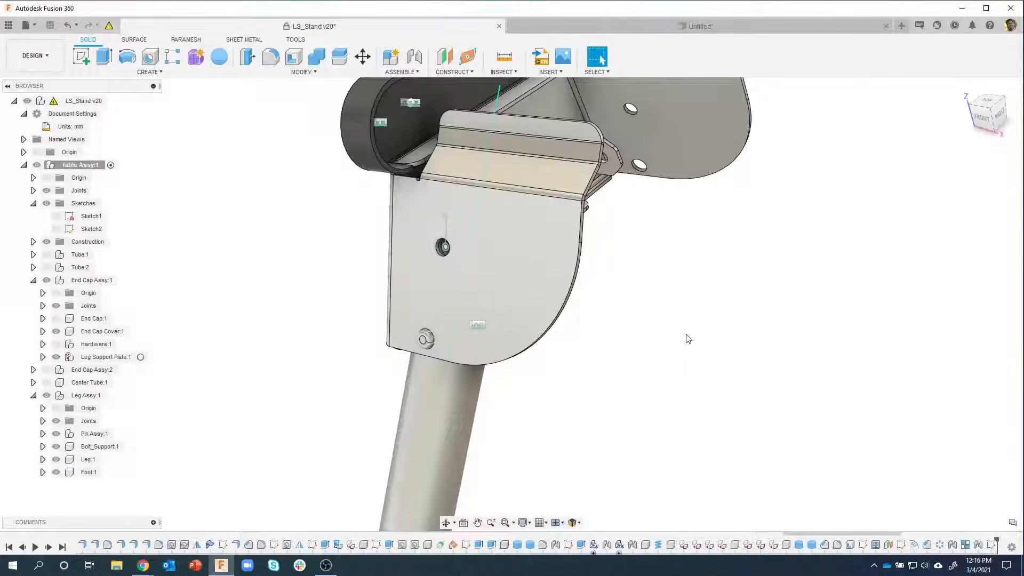
click(528, 522)
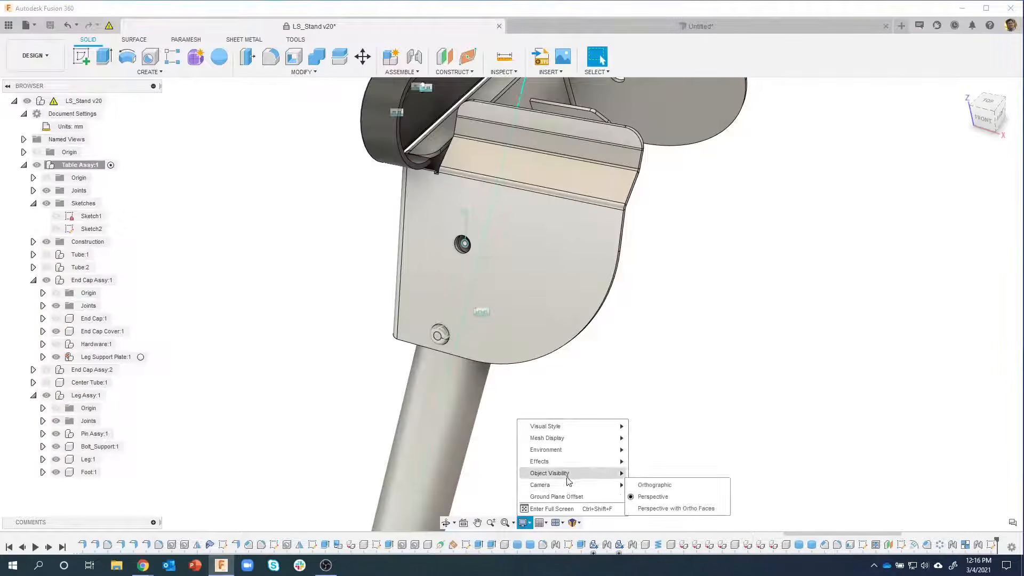
mouse_move(569, 479)
click(631, 548)
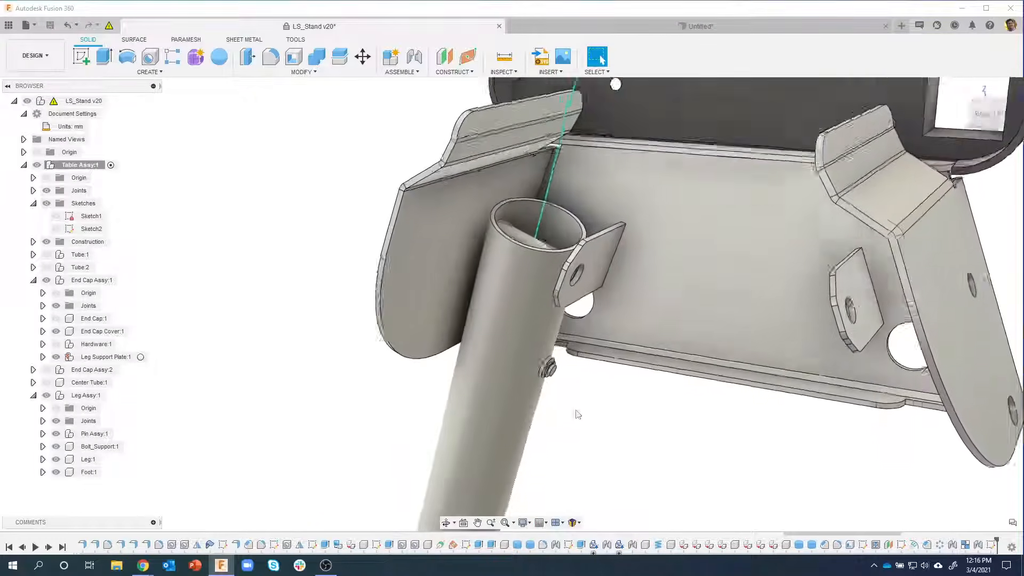
shift+middle_drag(402, 167, 582, 374)
Step: Start inserting a McMaster-Carr component, enlarge the catalog window and open the Screws & Bolts category
click(501, 72)
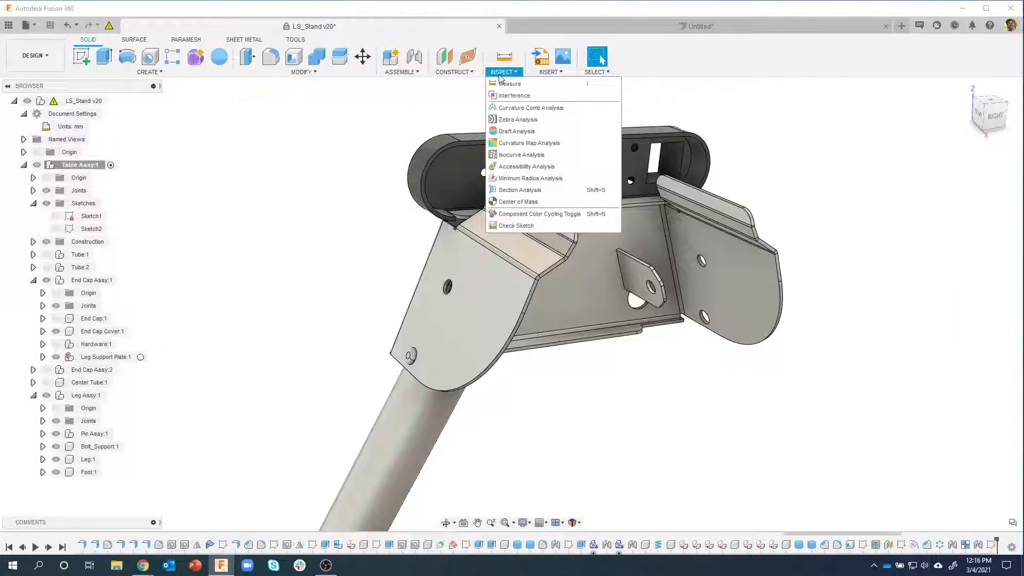
mouse_move(551, 71)
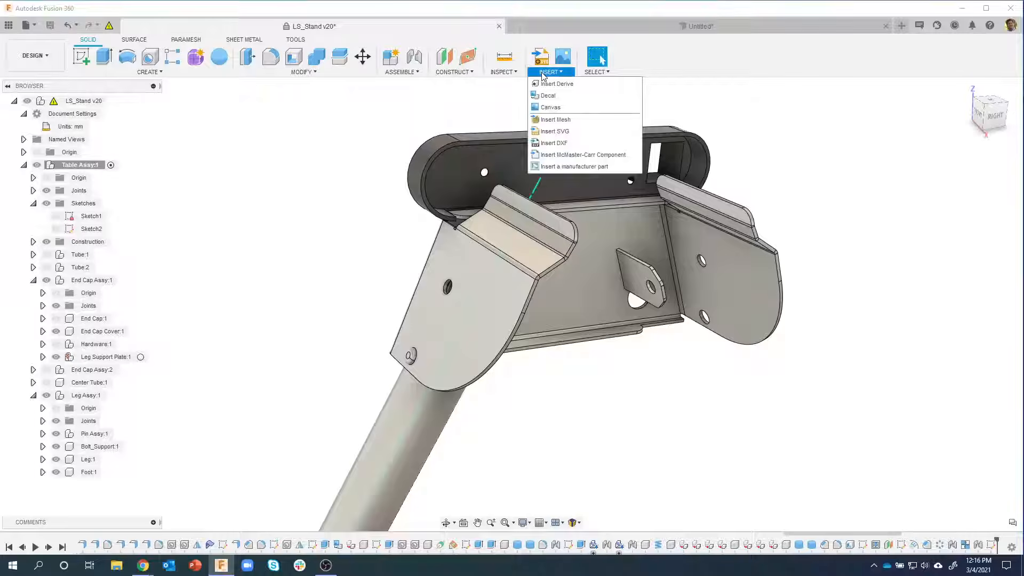
click(557, 159)
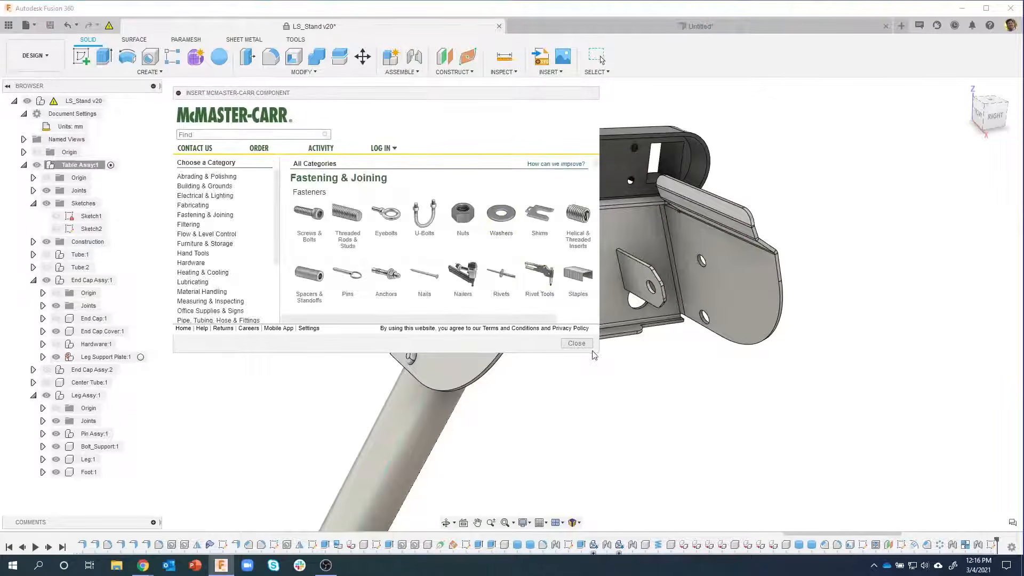
drag(596, 351, 667, 408)
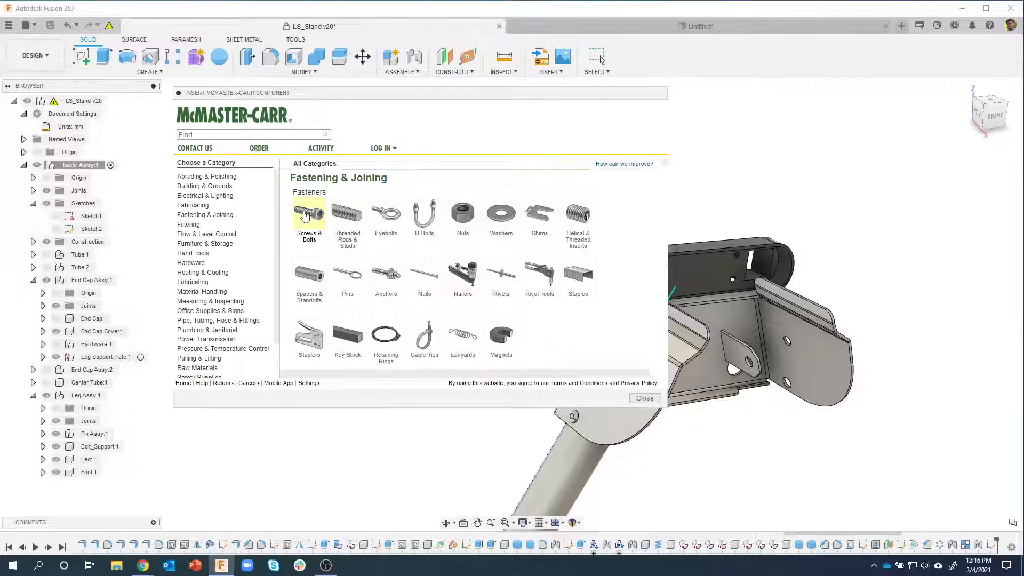
click(305, 216)
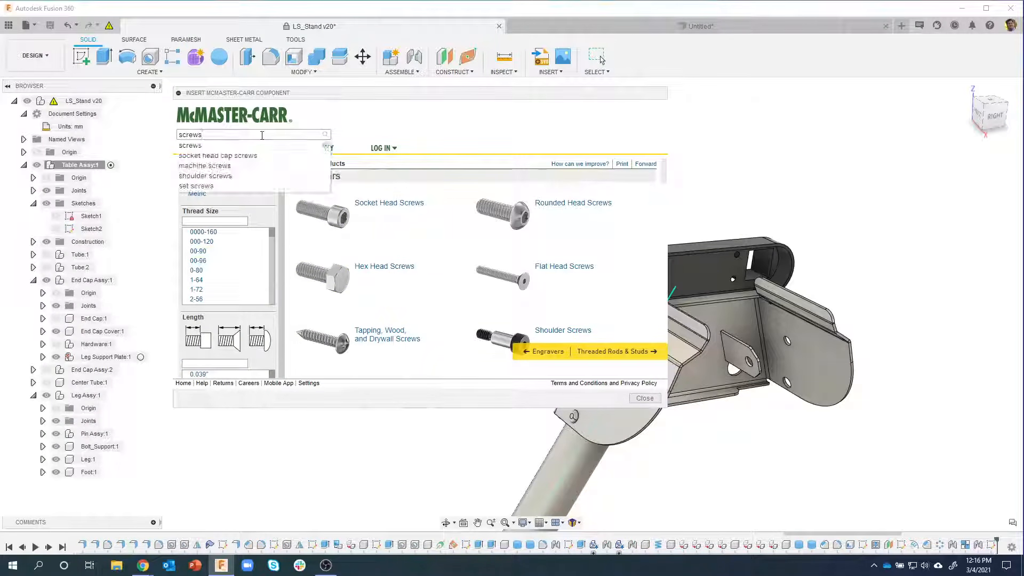
Step: Search the McMaster-Carr catalog for part number 98930A229
key(BackSpace)
key(BackSpace)
key(BackSpace)
key(BackSpace)
key(BackSpace)
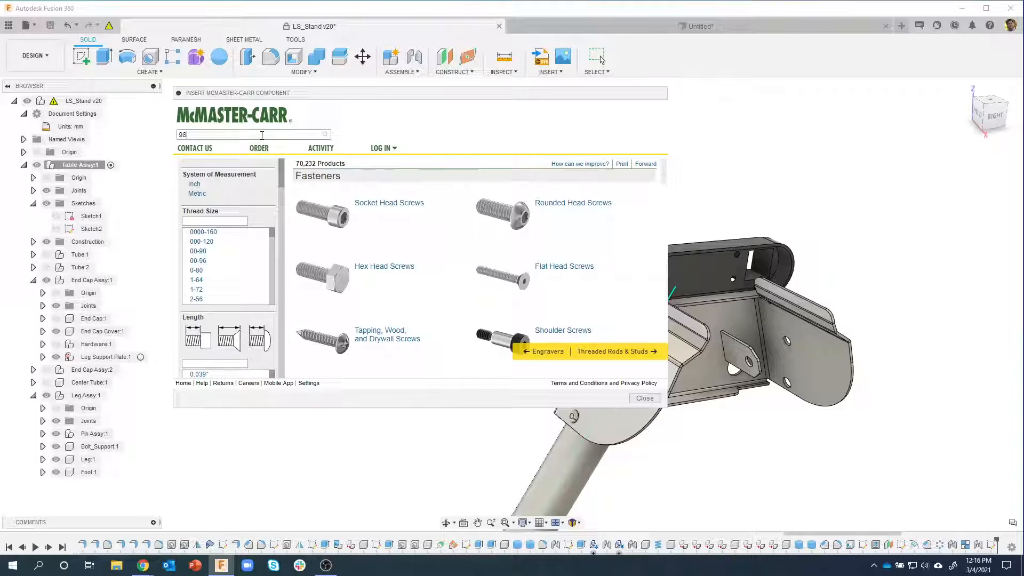
text(0A229)
key(Return)
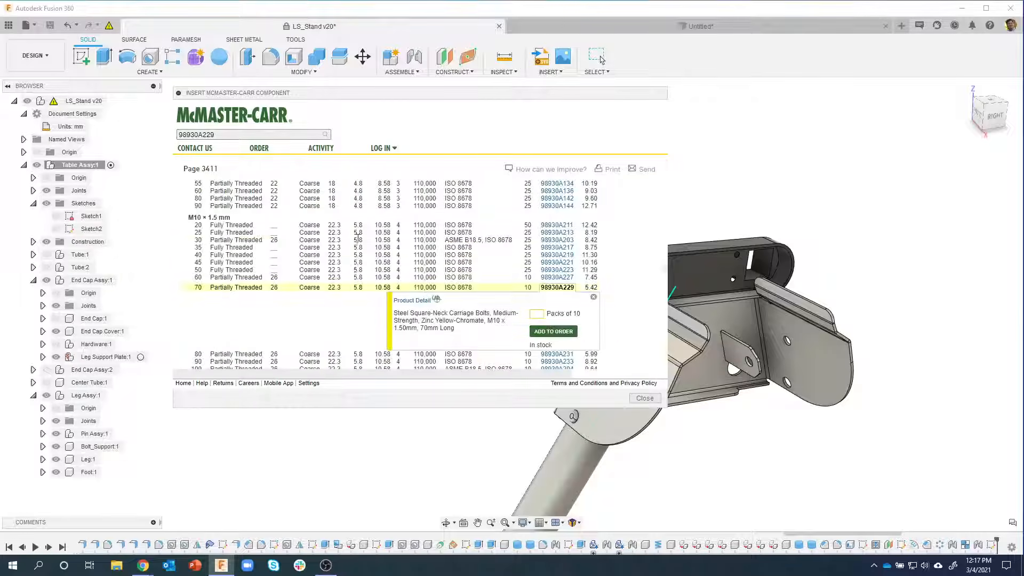
Step: Open the product details of the 70 mm long M10 square-neck carriage bolt 98930A229 and insert its 3-D STEP model
scroll(357, 244, up, 10)
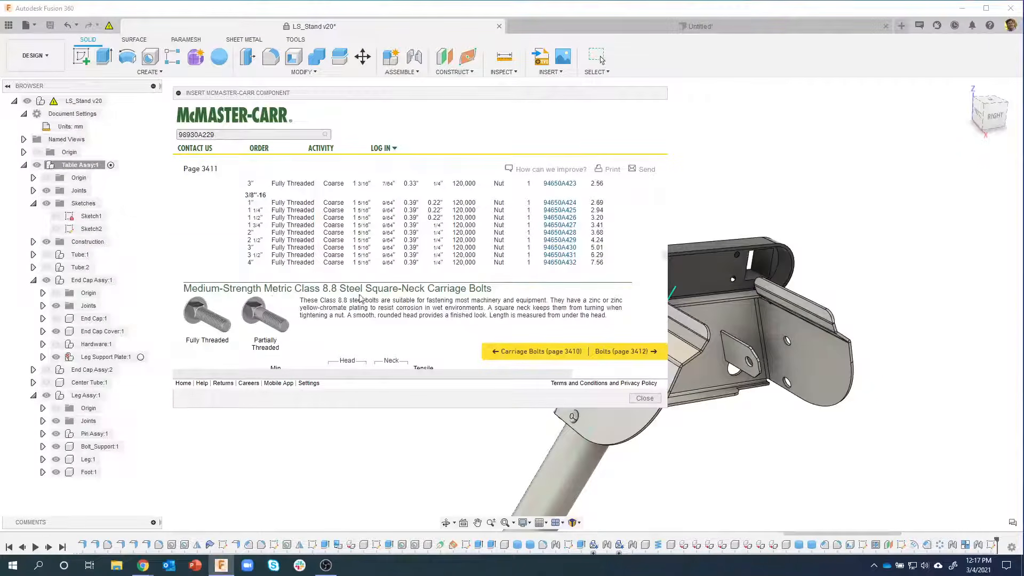
scroll(360, 298, down, 1)
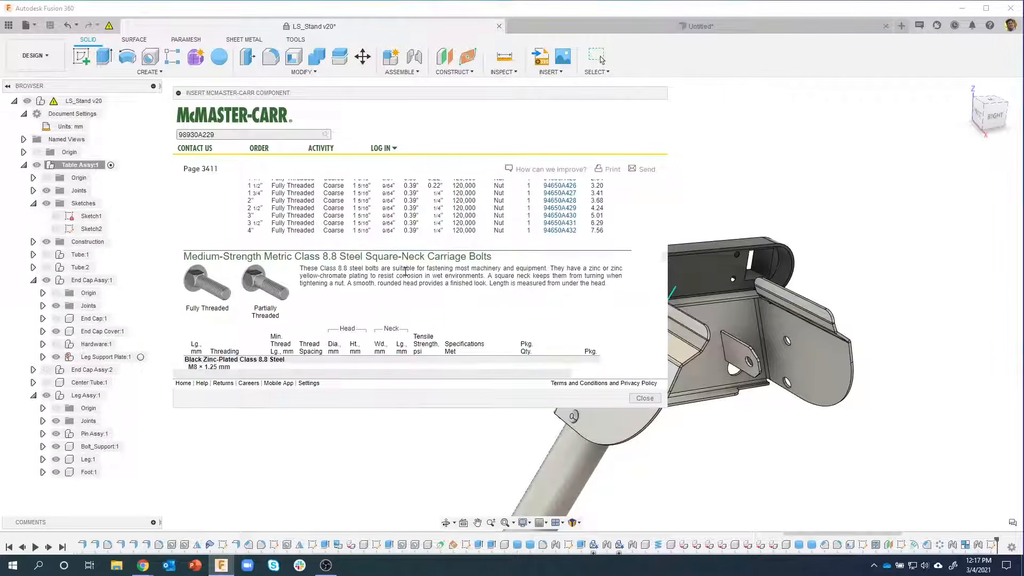
scroll(405, 272, down, 7)
scroll(504, 267, down, 2)
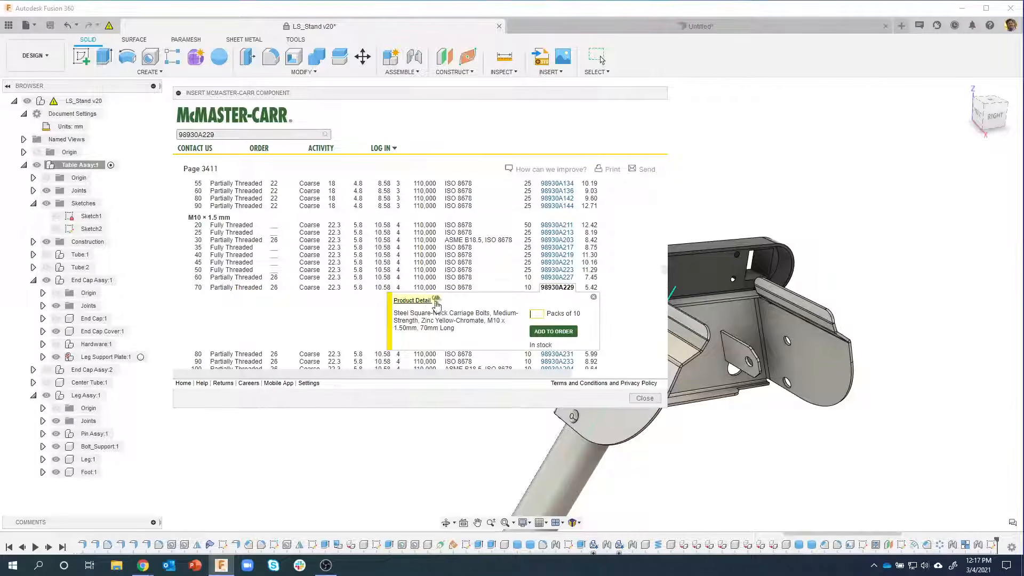
click(413, 301)
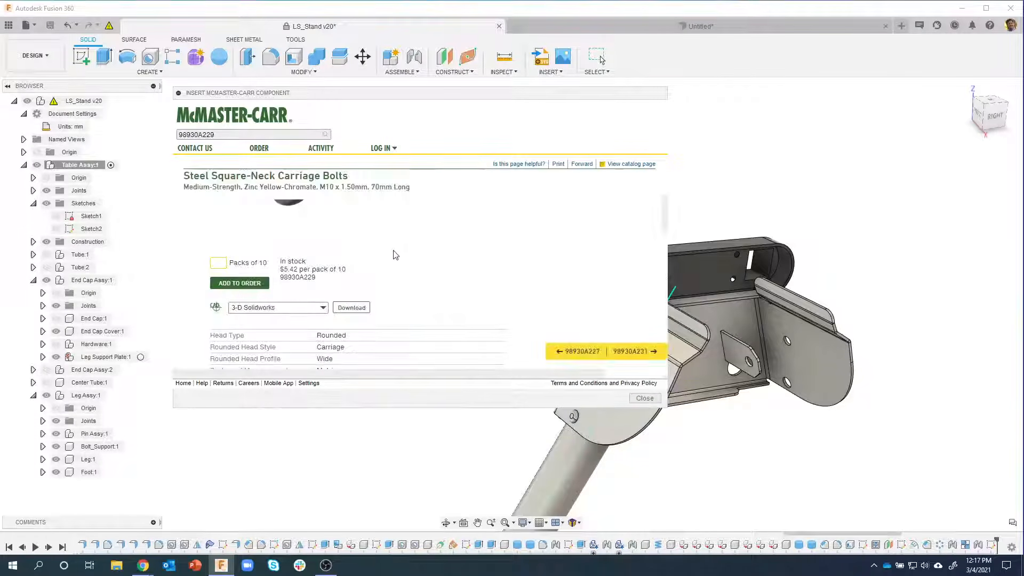
click(322, 308)
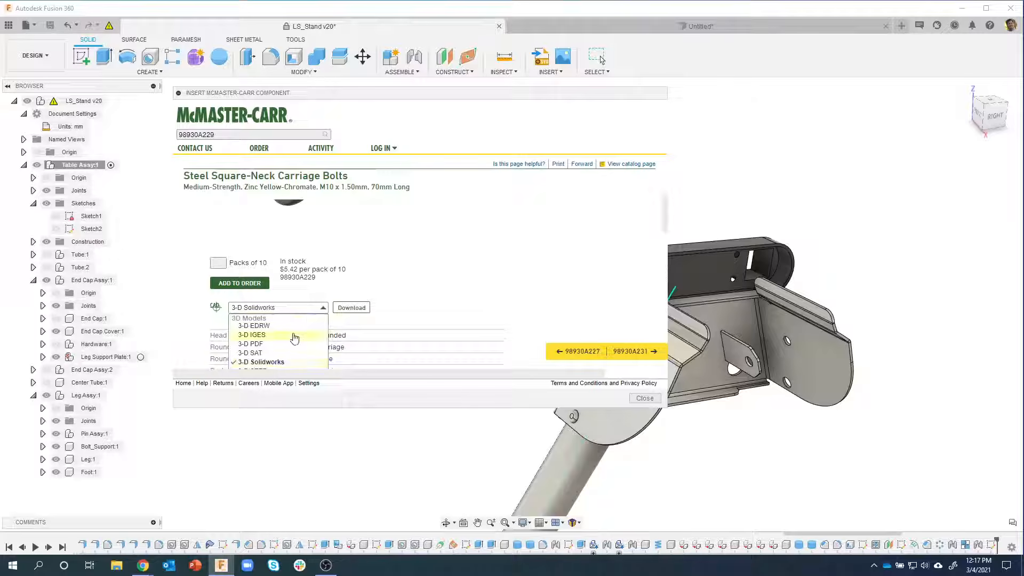
scroll(293, 337, down, 1)
click(255, 339)
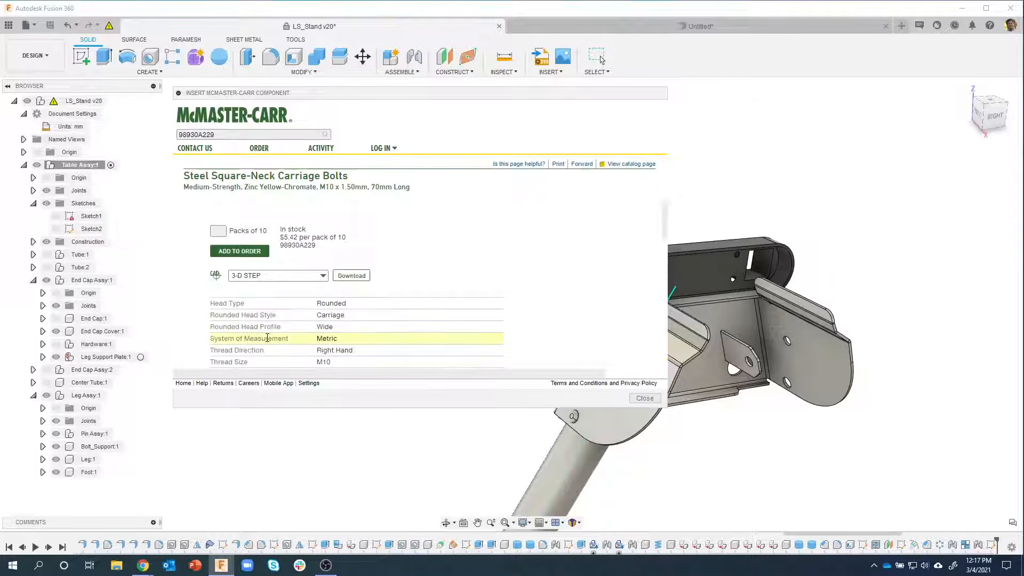
click(351, 276)
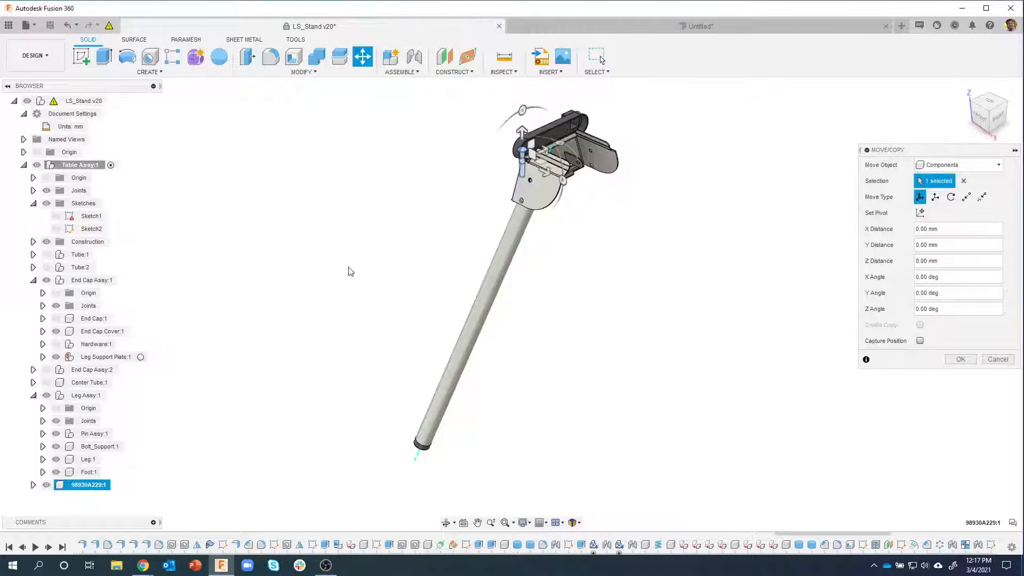
Step: Move the inserted carriage bolt about 61 mm in the negative Y direction, away from the end cap, and capture its position
scroll(485, 149, up, 8)
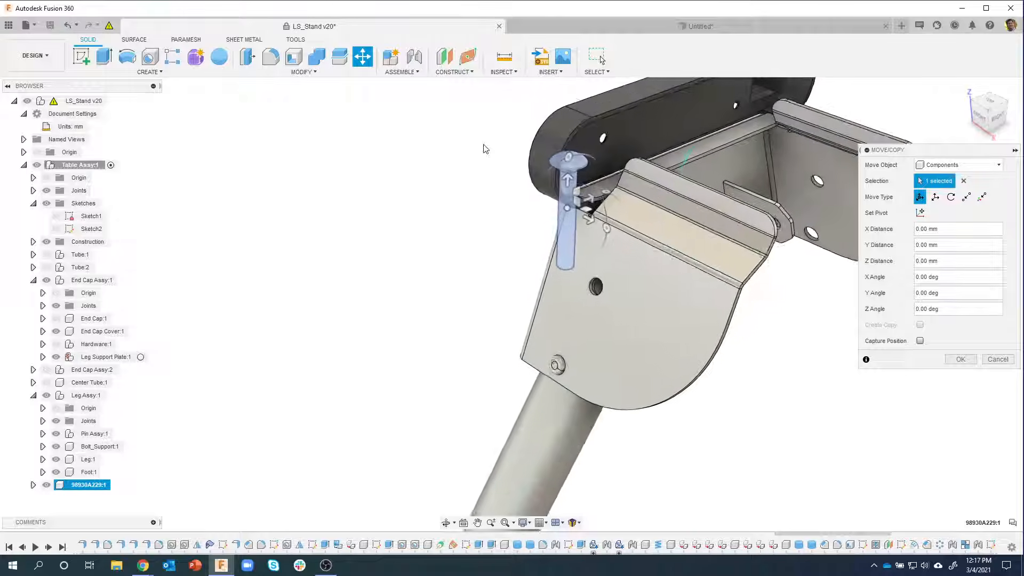
shift+middle_drag(483, 144, 460, 155)
drag(567, 211, 478, 239)
shift+middle_drag(482, 246, 494, 275)
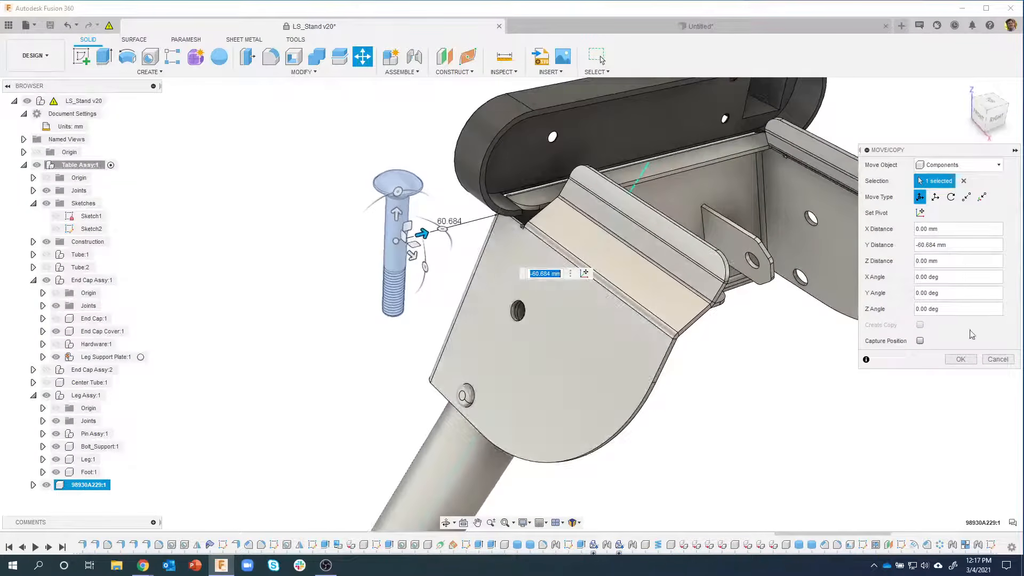
click(920, 341)
click(959, 360)
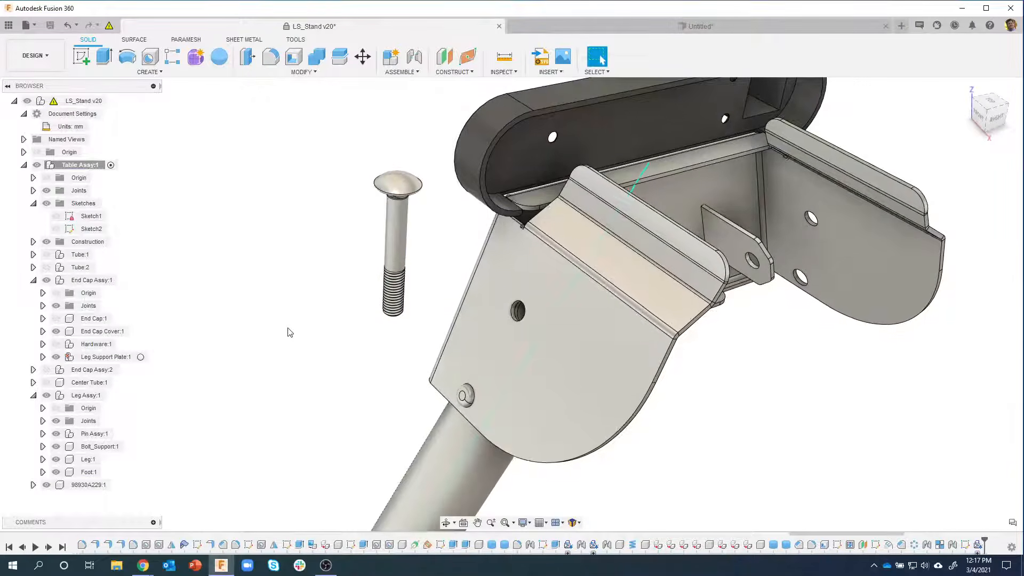
Step: Join the underside of the carriage bolt's head to the centre of the outer bolt hole in the leg support plate with zero offsets
shift+middle_drag(288, 329, 375, 78)
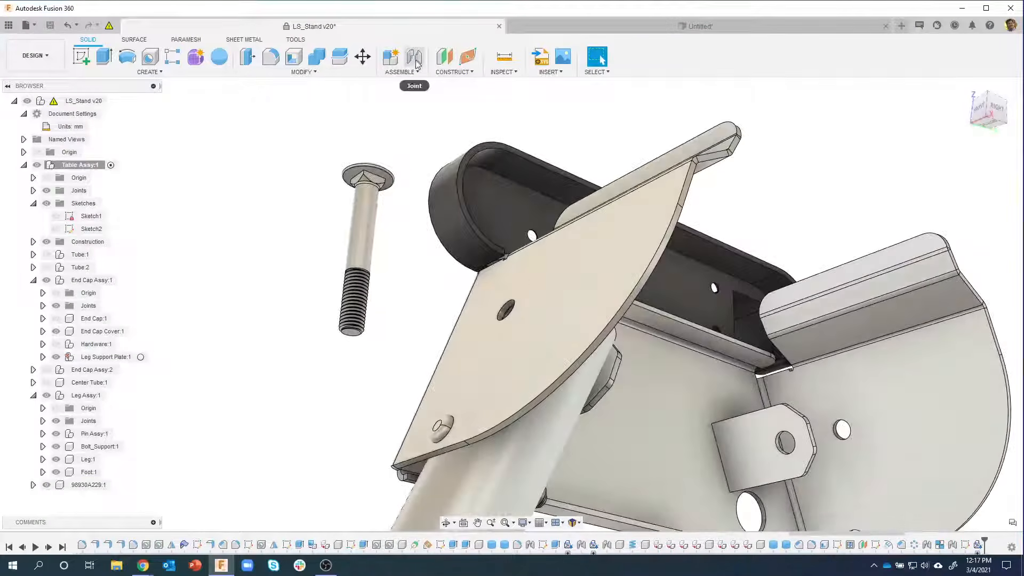
click(414, 56)
scroll(390, 143, up, 2)
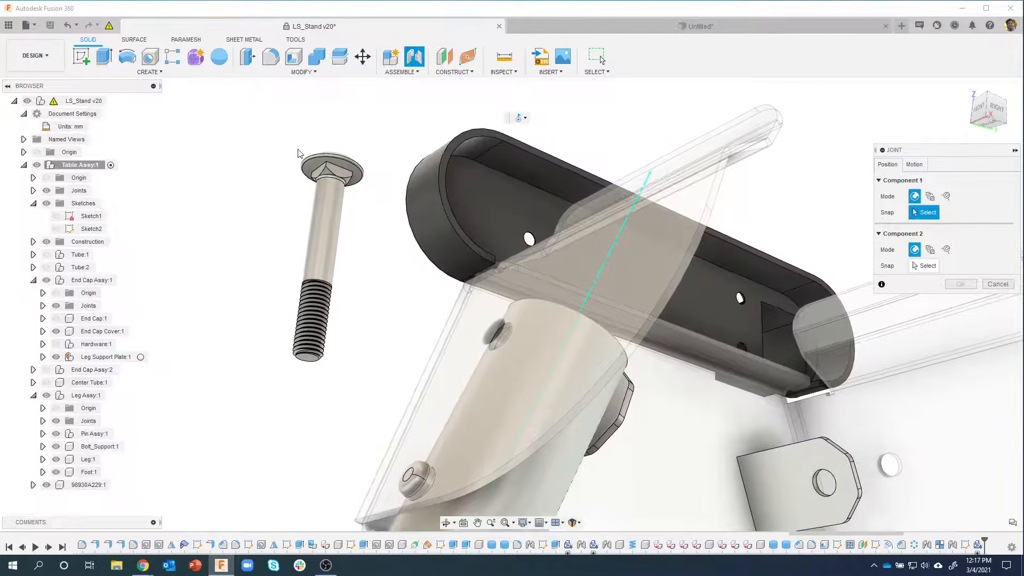
scroll(313, 143, up, 2)
scroll(313, 143, up, 2)
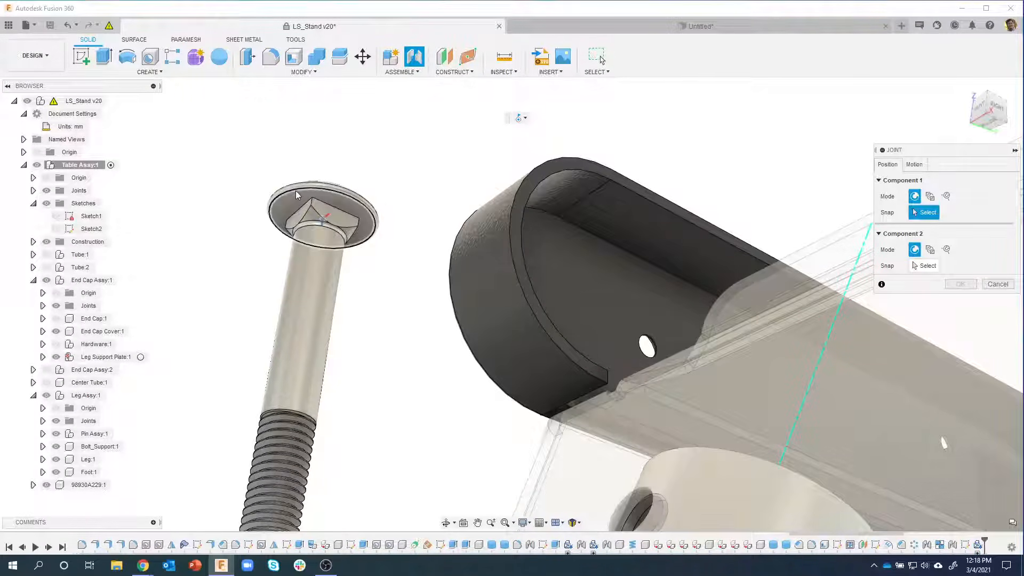
click(296, 189)
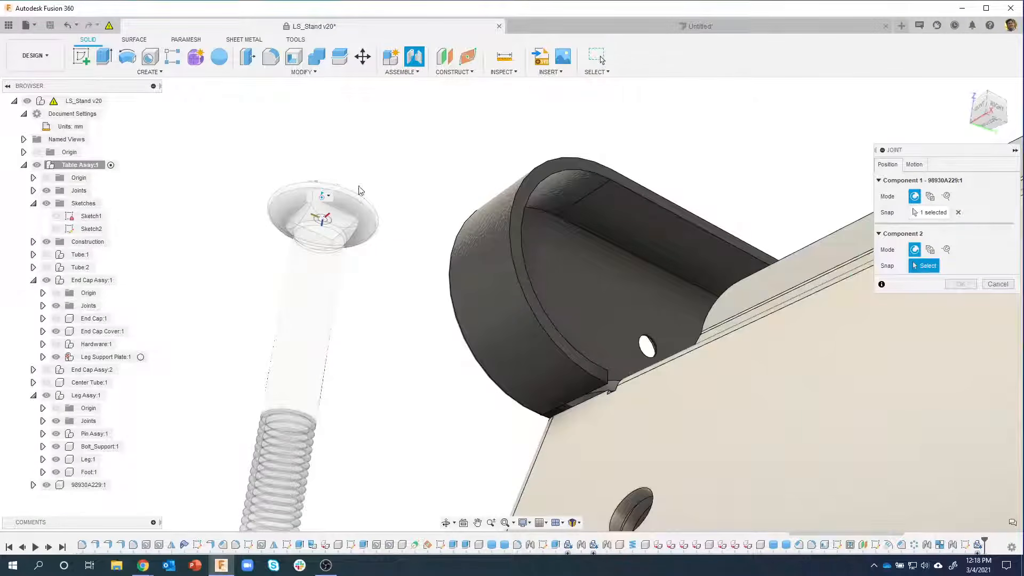
shift+middle_drag(336, 220, 377, 251)
scroll(377, 250, down, 2)
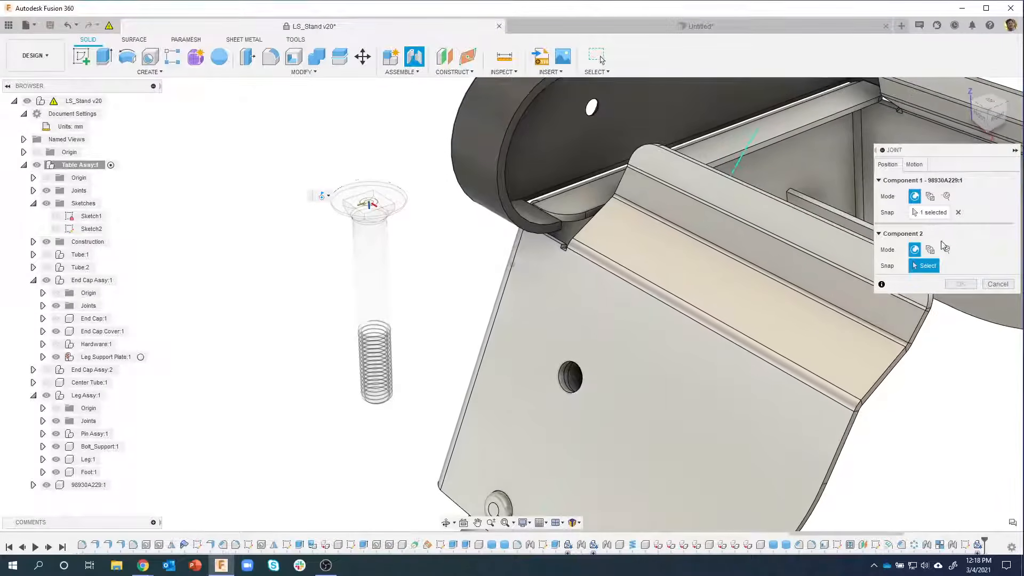
scroll(591, 331, up, 2)
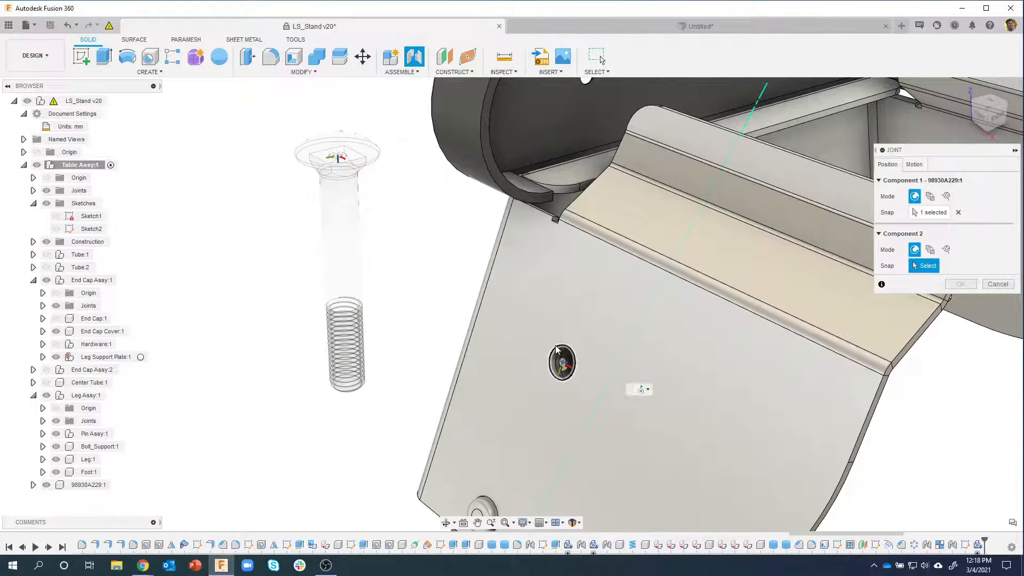
click(557, 350)
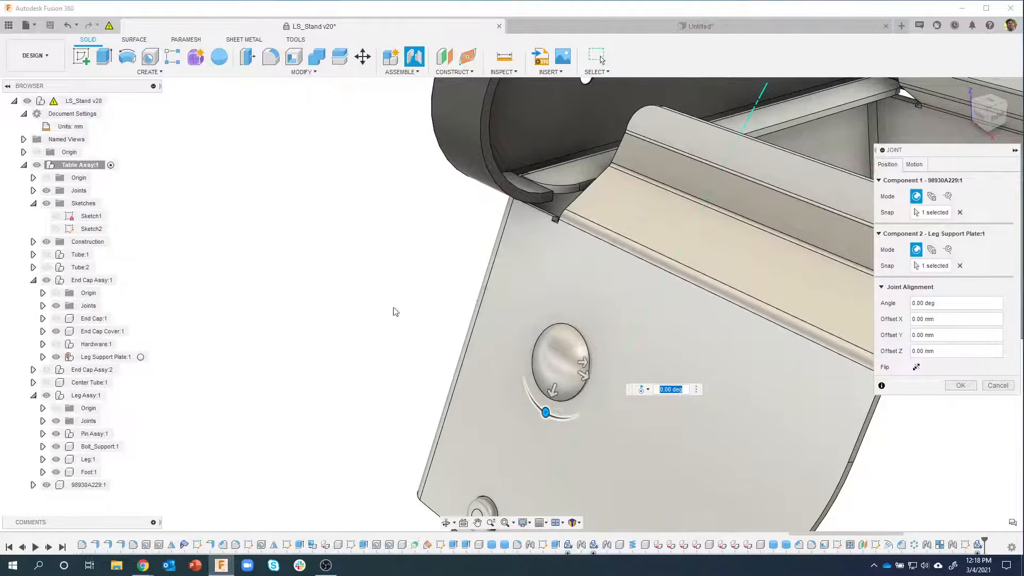
shift+middle_drag(390, 307, 459, 368)
shift+middle_drag(447, 331, 391, 274)
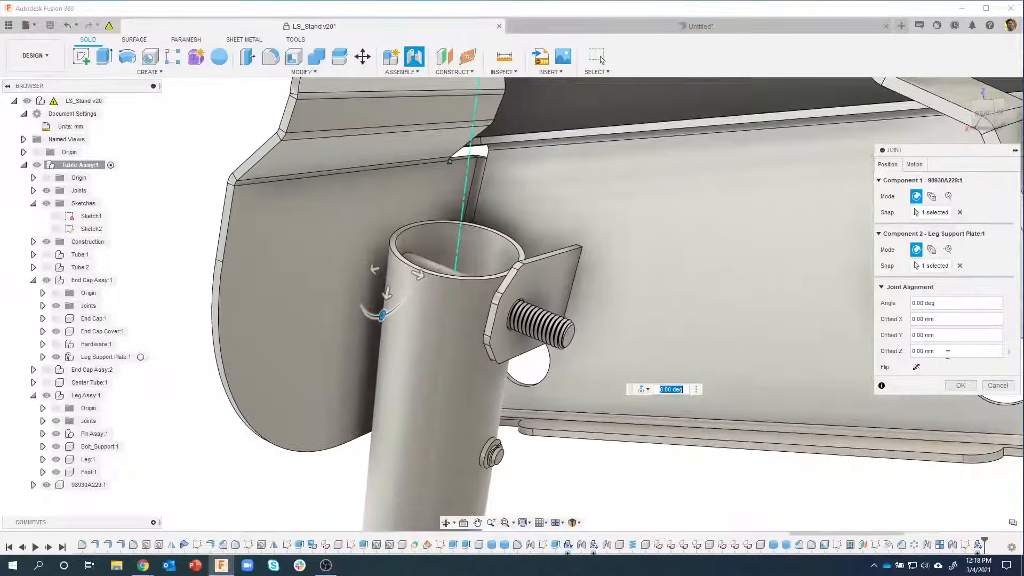
click(957, 385)
Step: Edit the carriage bolt's joint in the timeline and set its motion type to Rigid
scroll(398, 459, down, 2)
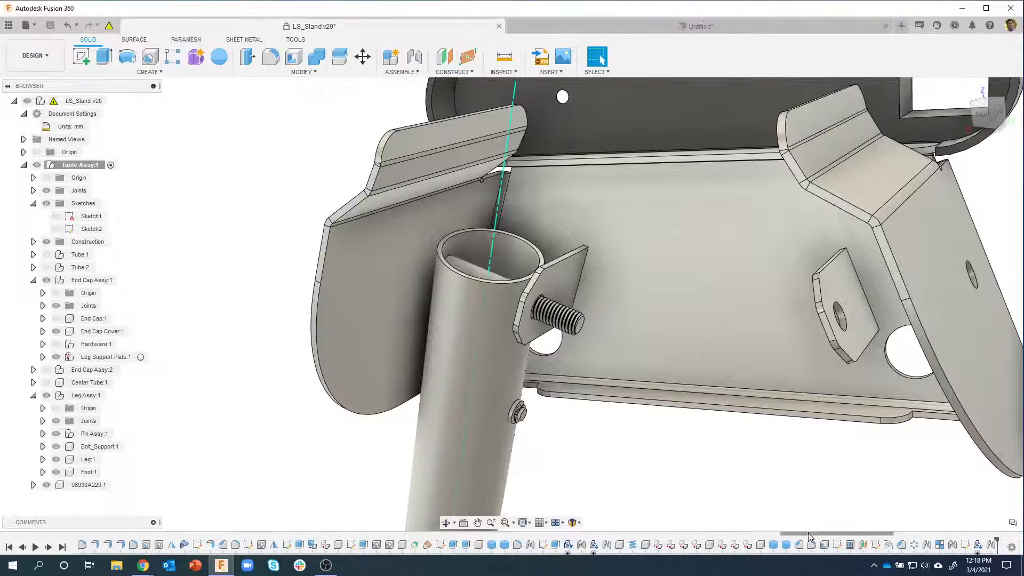
drag(808, 533, 939, 533)
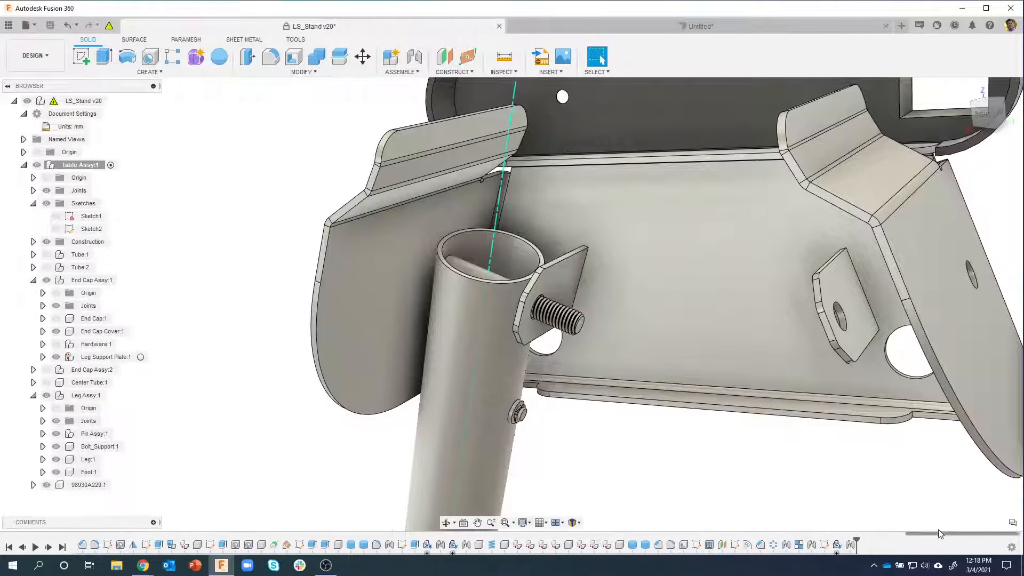
right_click(848, 545)
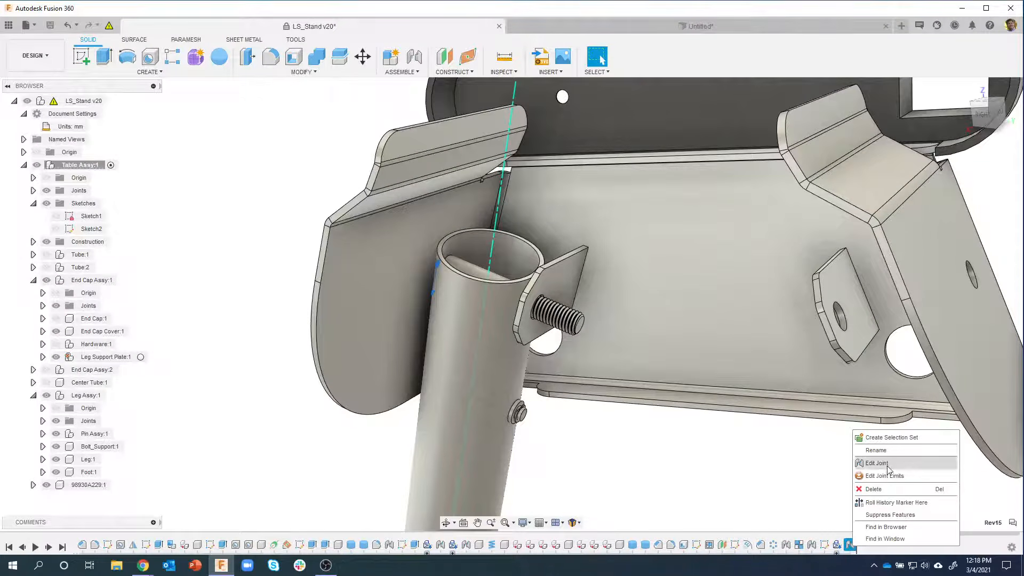
click(880, 463)
click(914, 164)
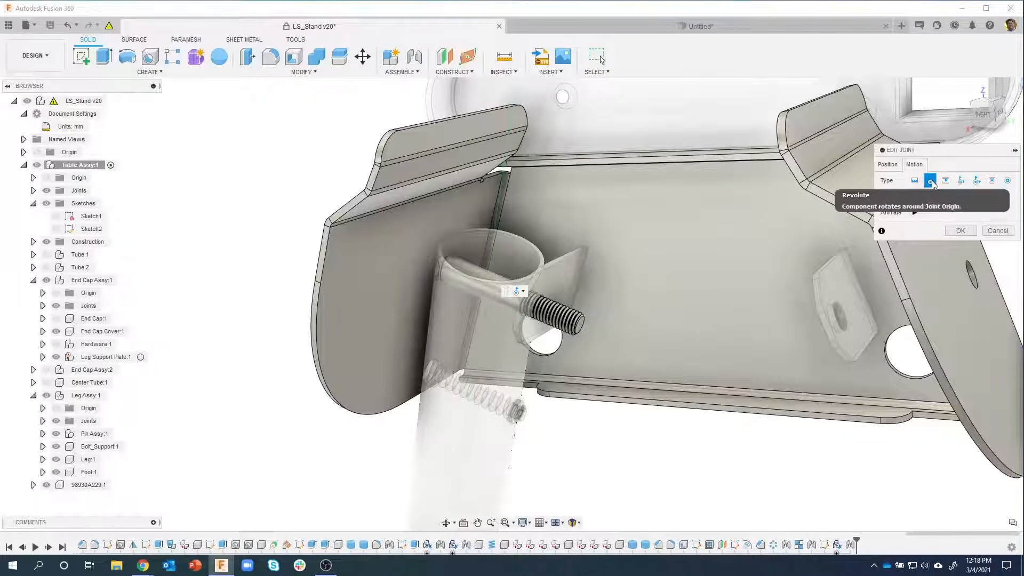
click(914, 180)
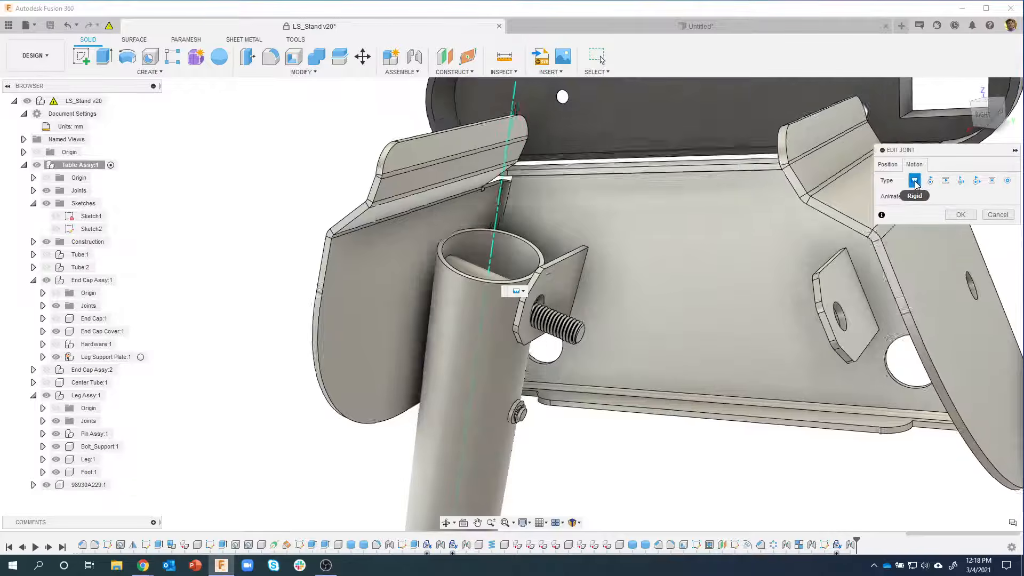
shift+middle_drag(533, 297, 458, 289)
shift+middle_drag(545, 341, 555, 334)
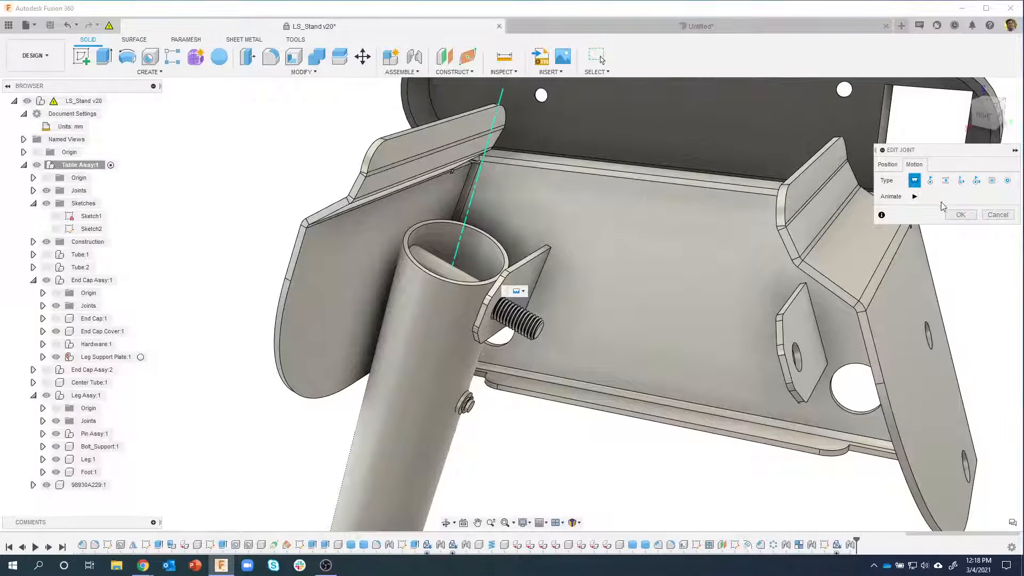
click(960, 214)
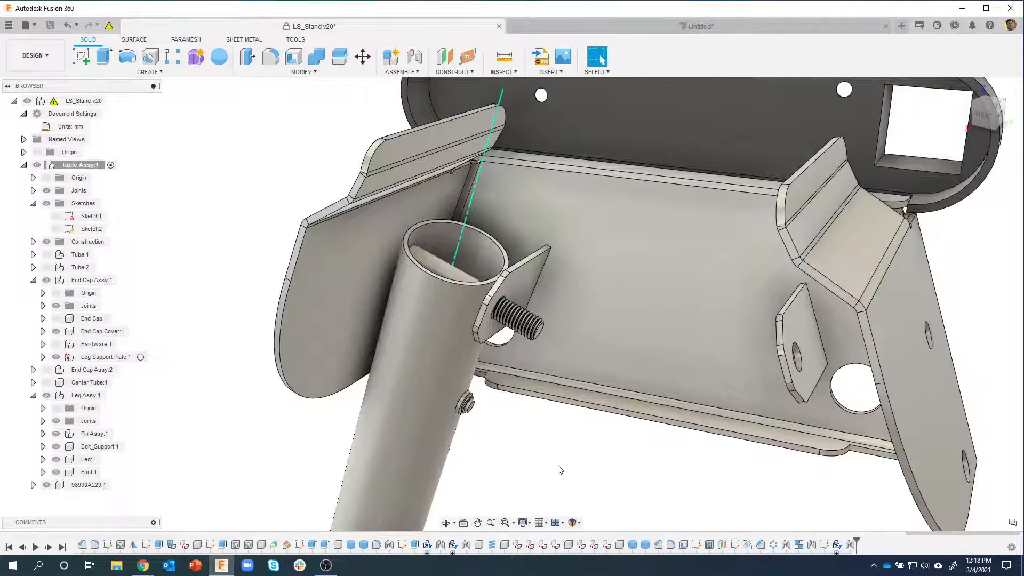
Step: Find M10 x 1.5 mm nylon-insert locknut 94645A220 in the McMaster-Carr catalog and insert its 3-D STEP model
shift+middle_drag(558, 465, 493, 416)
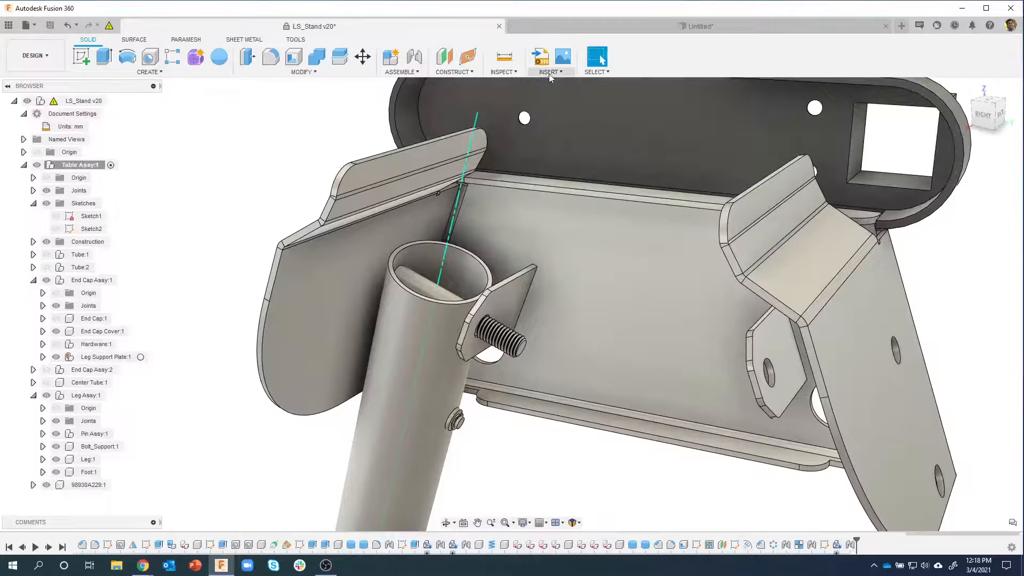
click(548, 73)
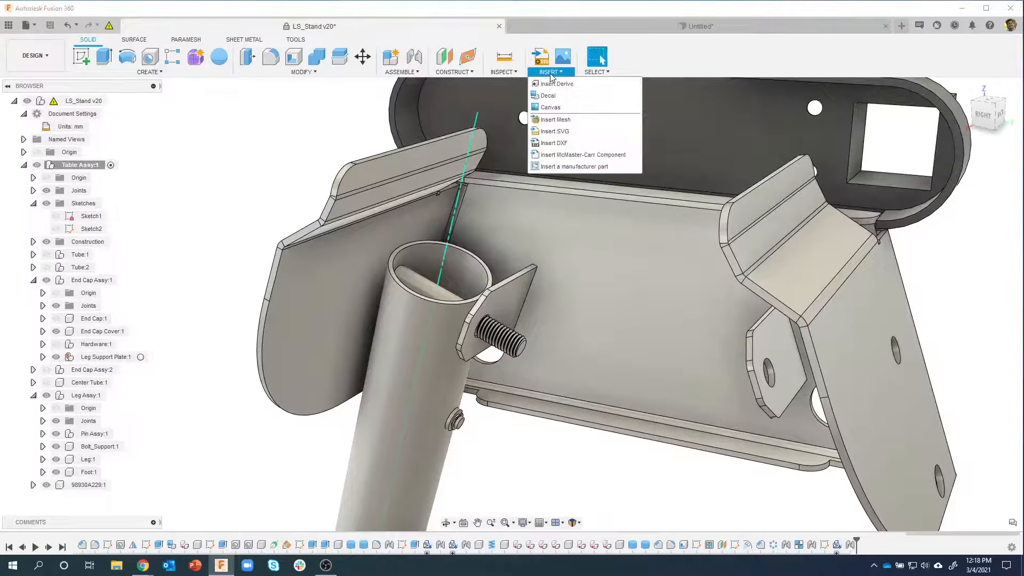
click(580, 155)
drag(480, 151, 331, 90)
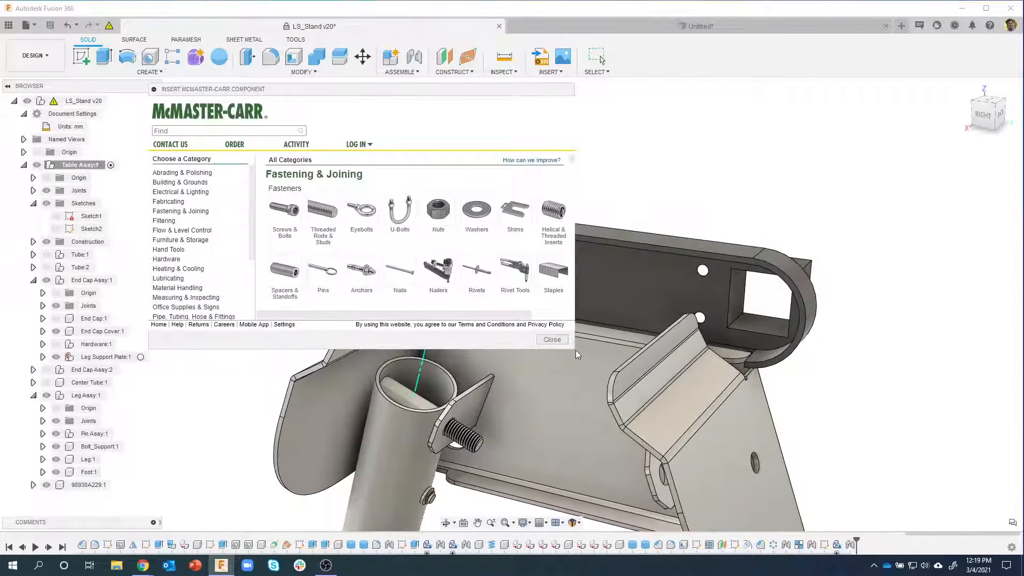
drag(574, 348, 642, 411)
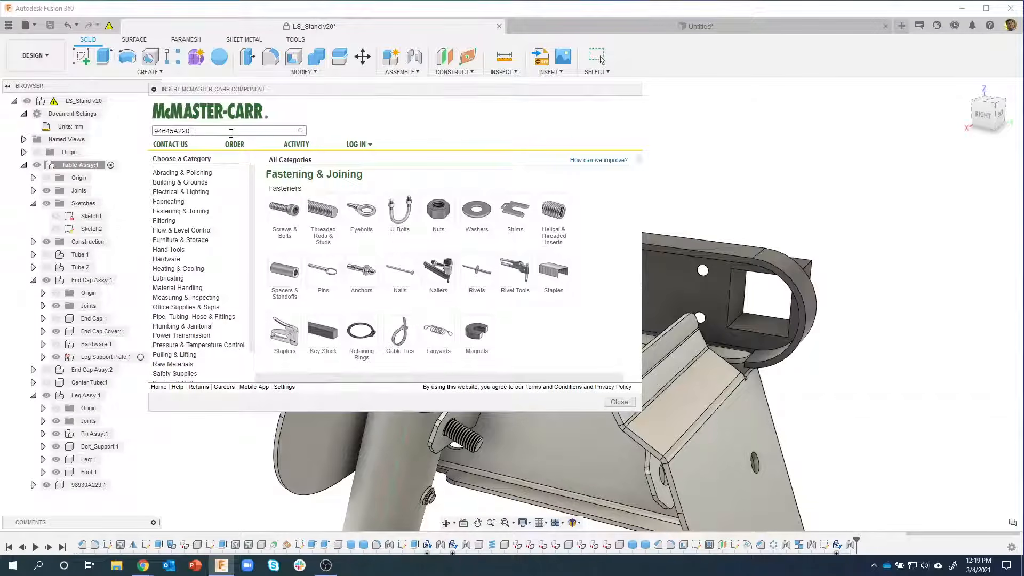
key(Return)
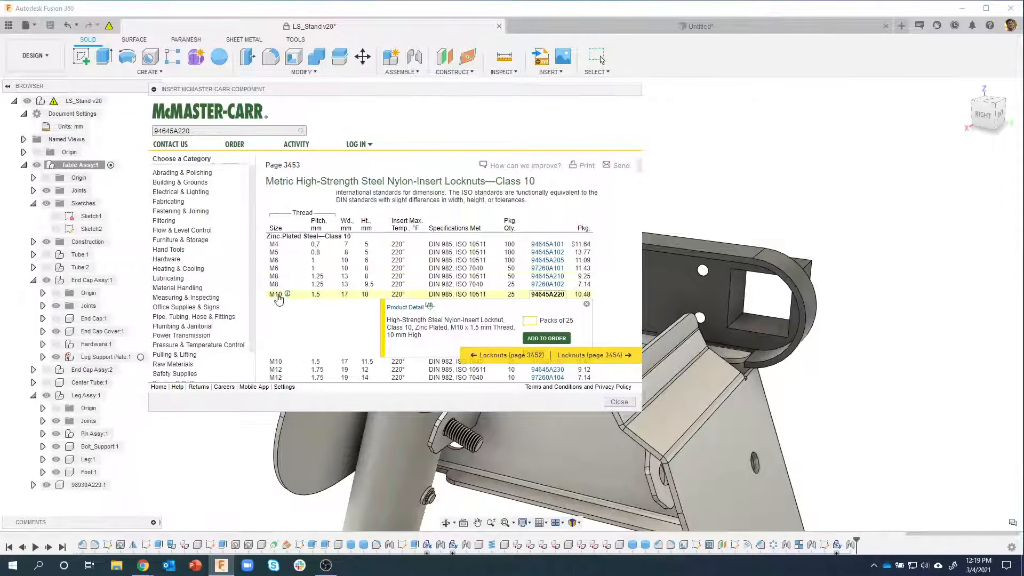
click(410, 307)
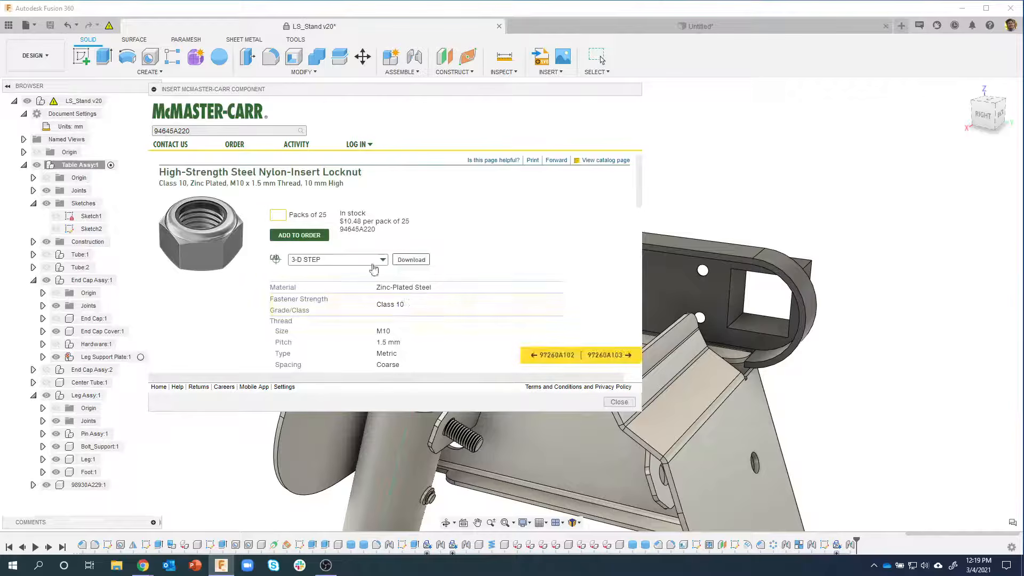
click(412, 259)
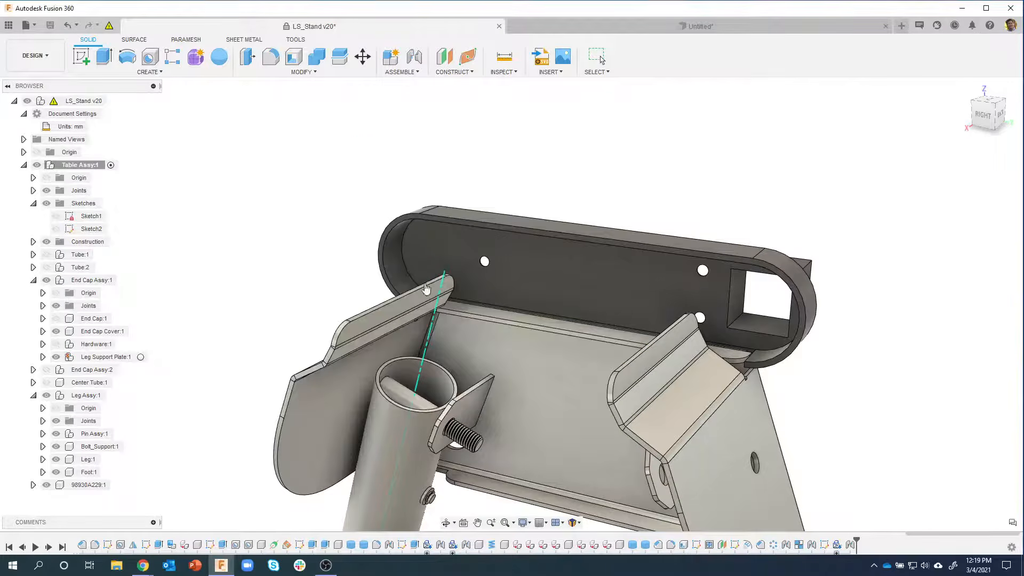
Step: Move the inserted locknut about 95 mm in the negative Y direction, away from the end cap, and capture its position
scroll(515, 140, up, 3)
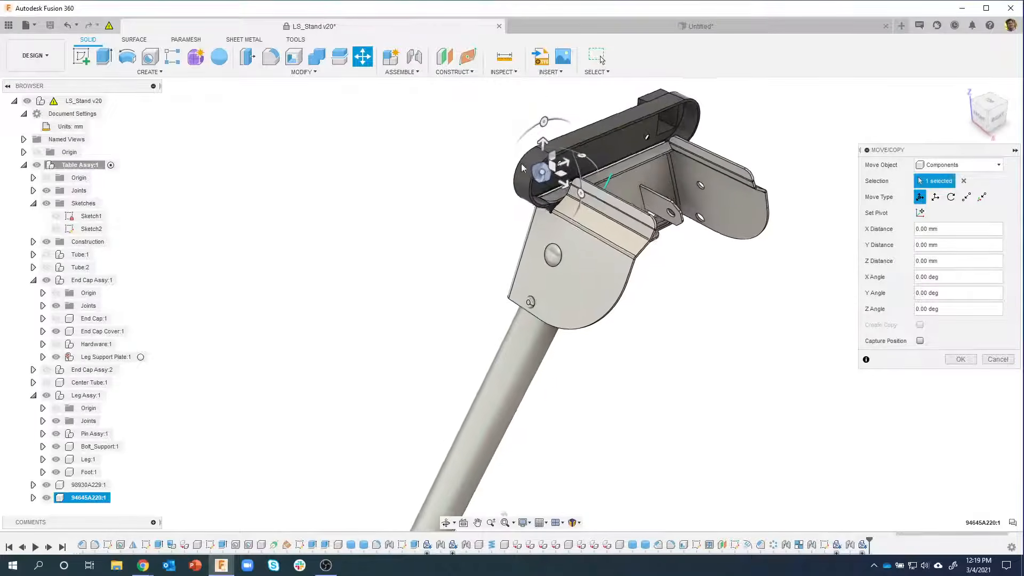
shift+middle_drag(520, 163, 557, 192)
drag(568, 191, 437, 199)
scroll(435, 174, up, 2)
shift+middle_drag(414, 166, 494, 223)
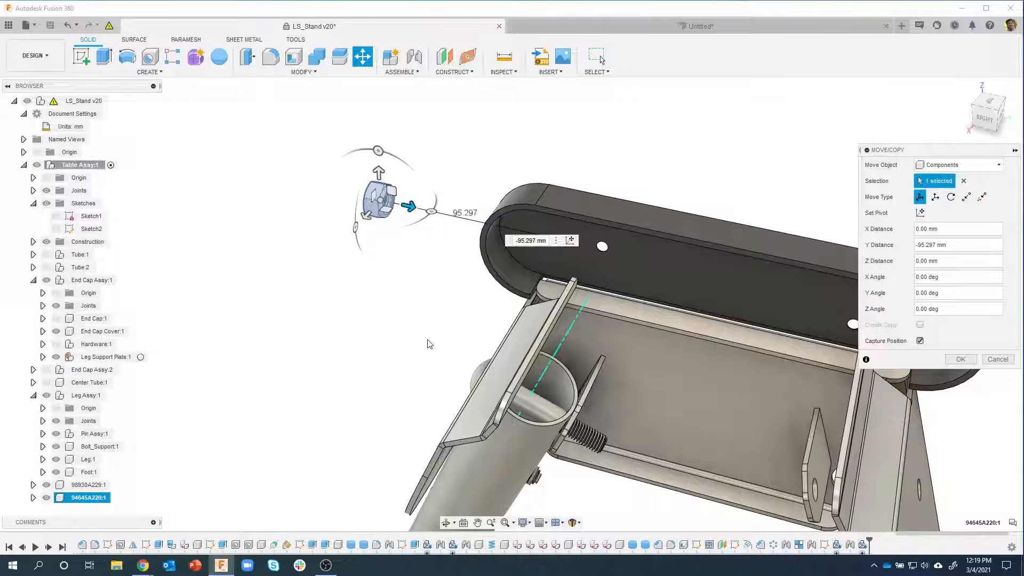
shift+middle_drag(430, 344, 928, 342)
click(959, 359)
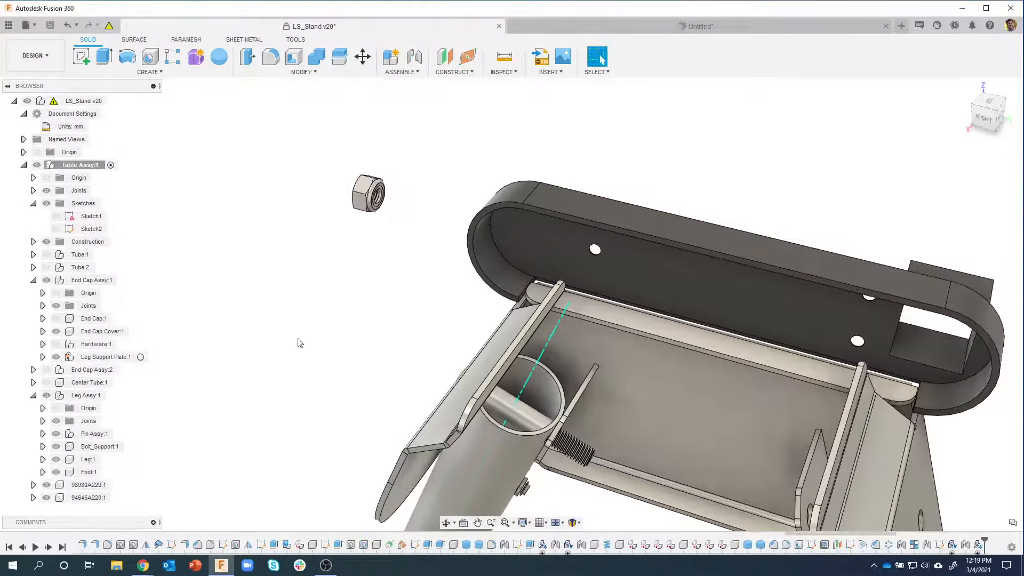
Step: Start a joint from the centre of the locknut's flat face to the bolt hole on the leg tab's outer face
shift+middle_drag(340, 336, 388, 113)
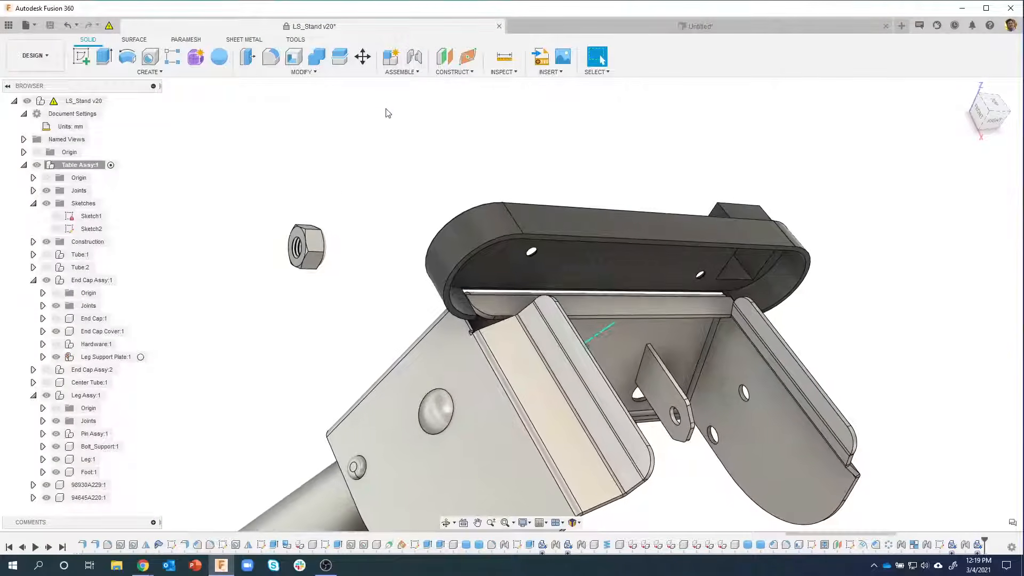
click(414, 56)
scroll(293, 230, up, 3)
scroll(293, 231, up, 3)
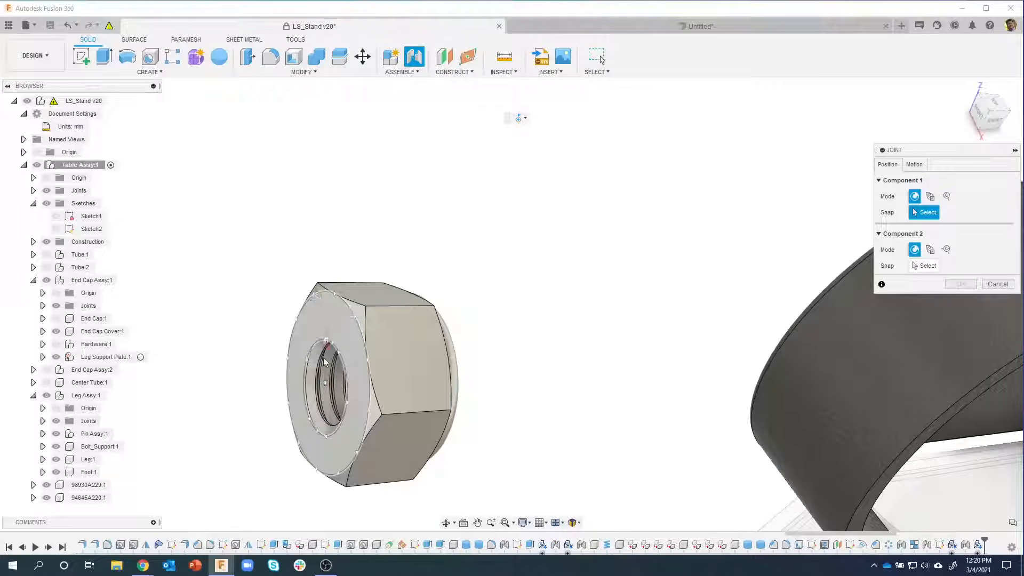
click(326, 388)
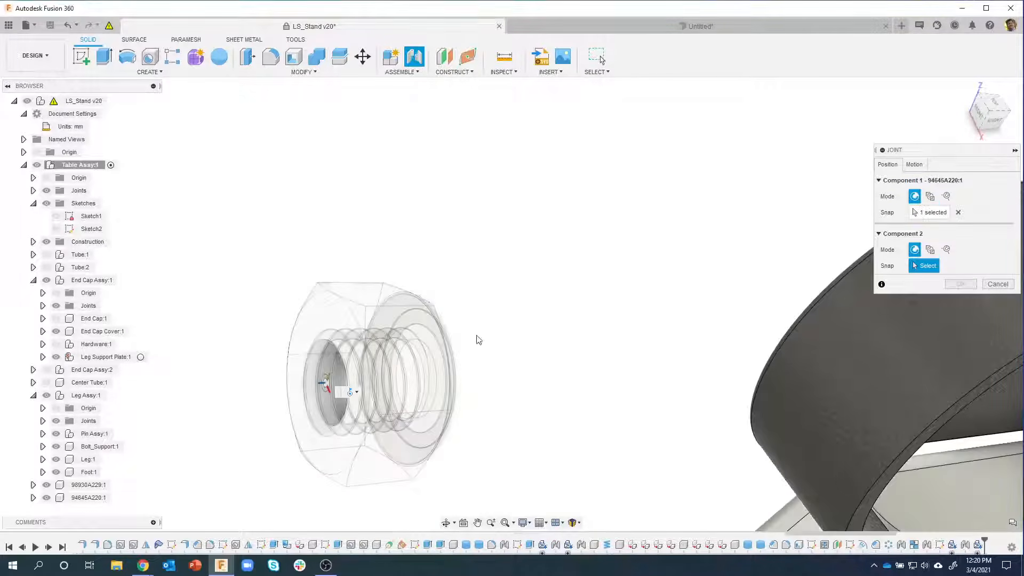
scroll(898, 194, down, 5)
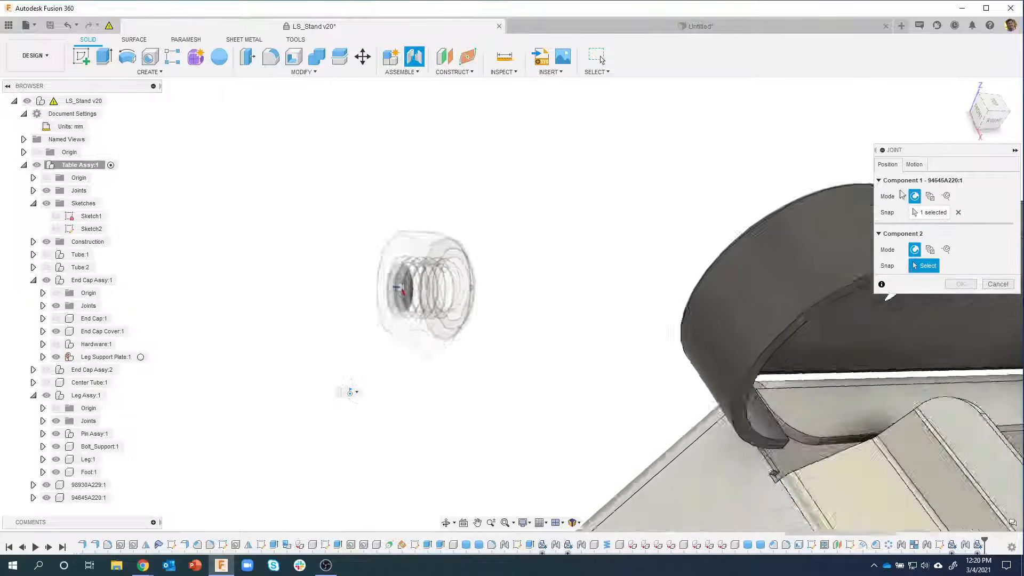
scroll(581, 326, up, 5)
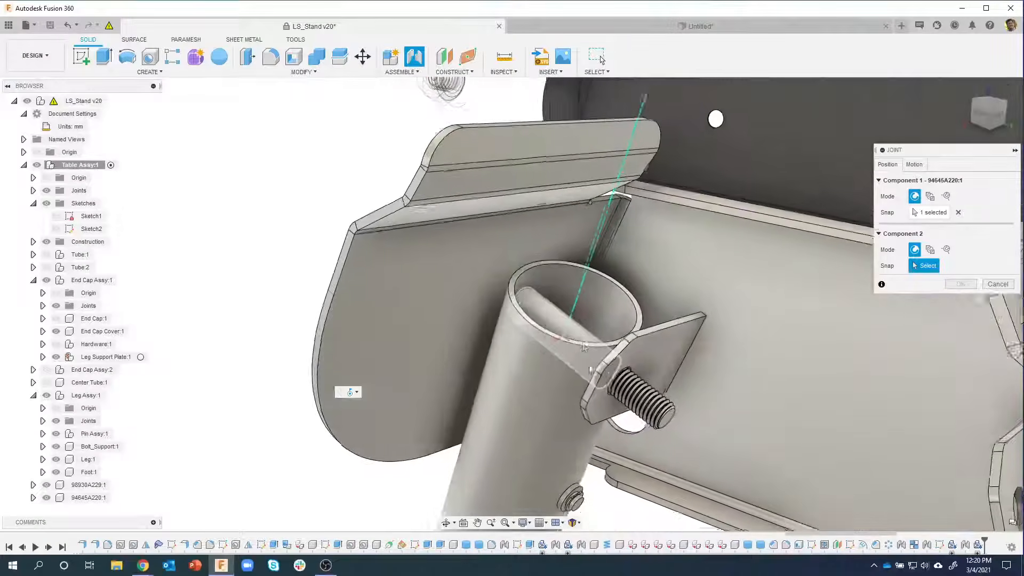
scroll(580, 322, up, 3)
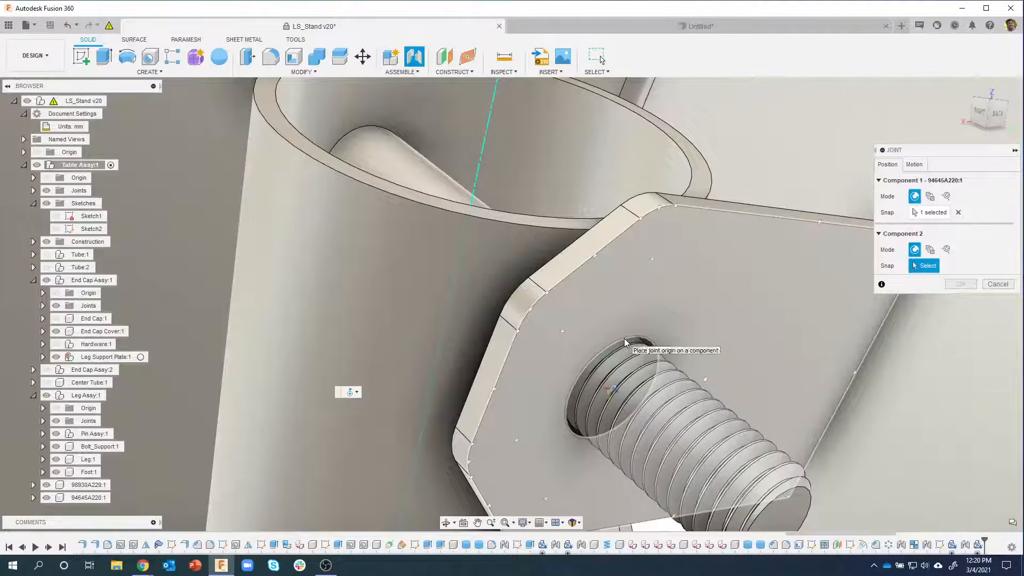
click(624, 339)
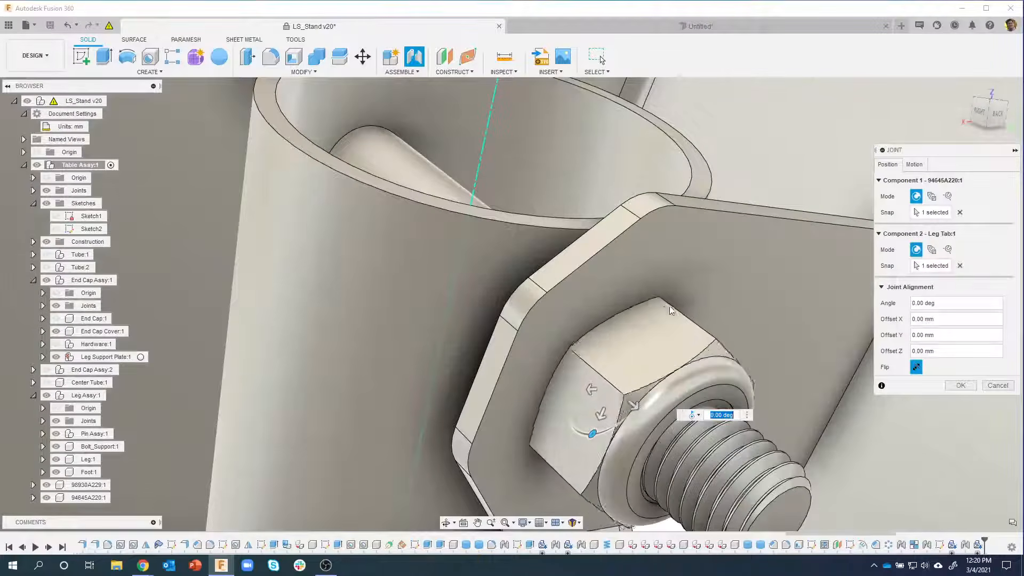
Step: Set the locknut joint's motion to Revolute about the Z axis and complete the joint
scroll(698, 296, down, 3)
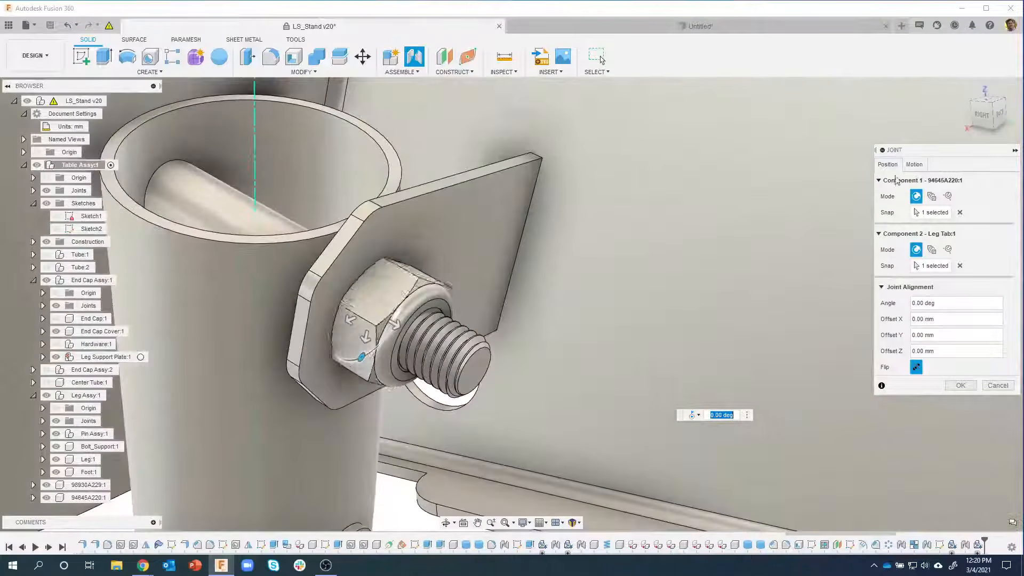
click(914, 164)
click(931, 183)
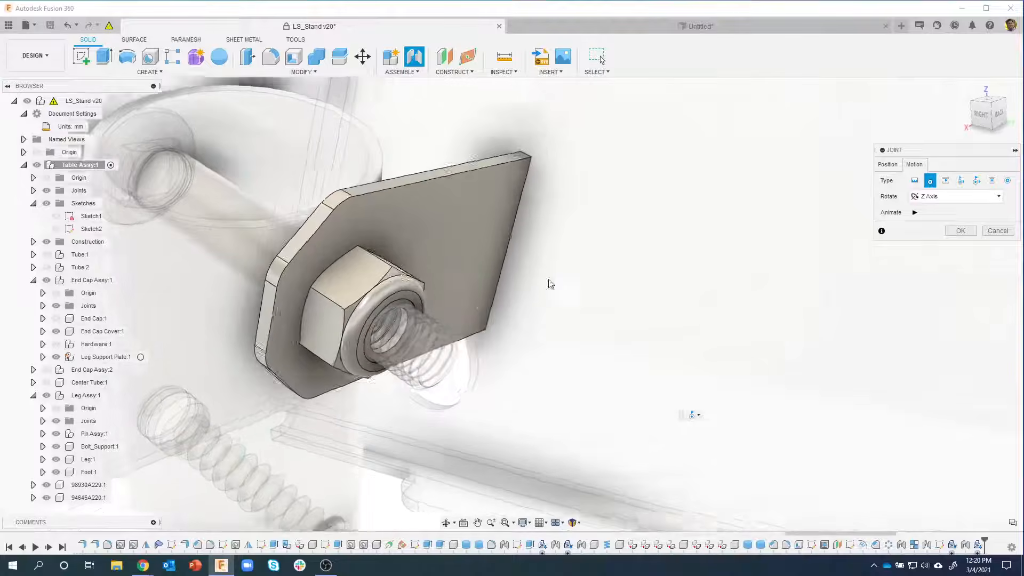
click(914, 181)
click(929, 181)
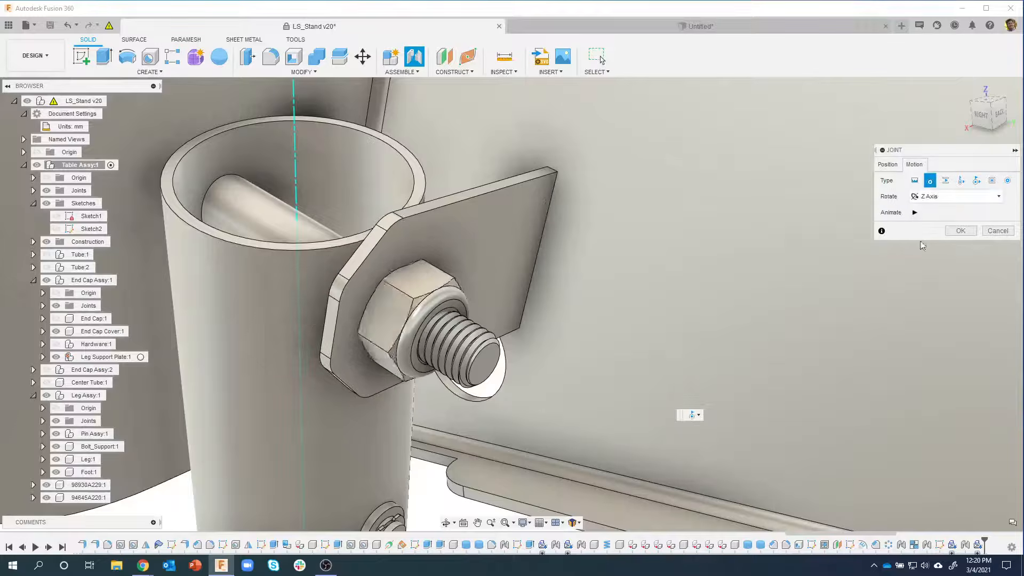
click(960, 231)
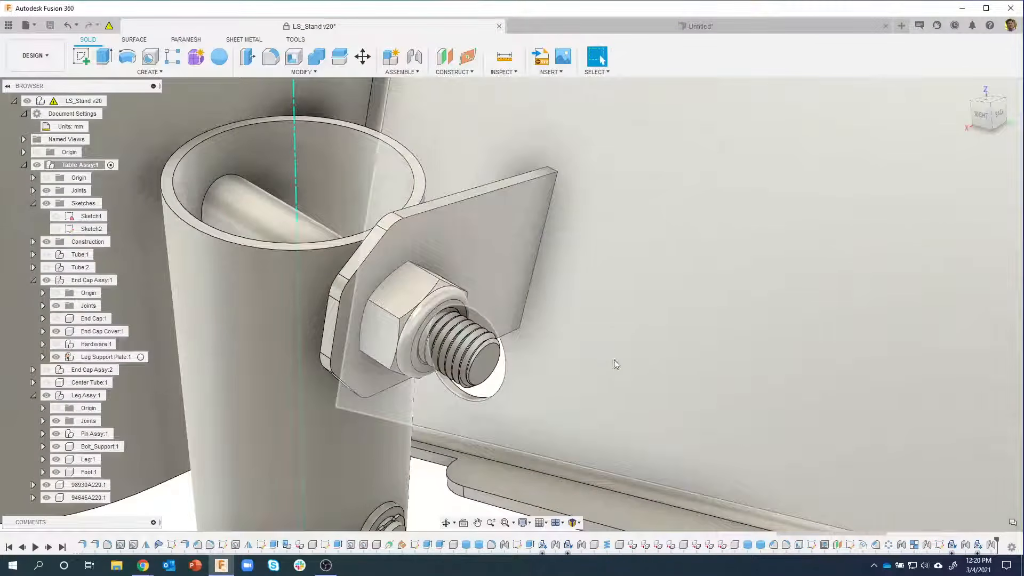
Step: Start a mirror of type Components with Leg Assy as the object
scroll(368, 447, down, 5)
shift+middle_drag(305, 486, 585, 415)
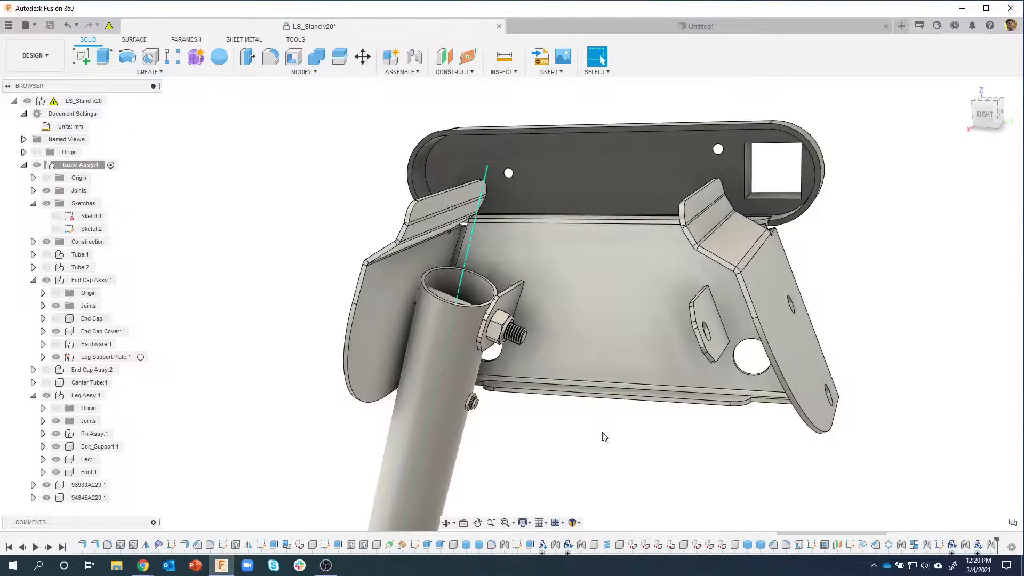
mouse_move(604, 436)
shift+middle_down()
mouse_move(616, 446)
mouse_move(539, 405)
mouse_move(452, 394)
mouse_move(603, 454)
shift+middle_up()
scroll(574, 440, down, 3)
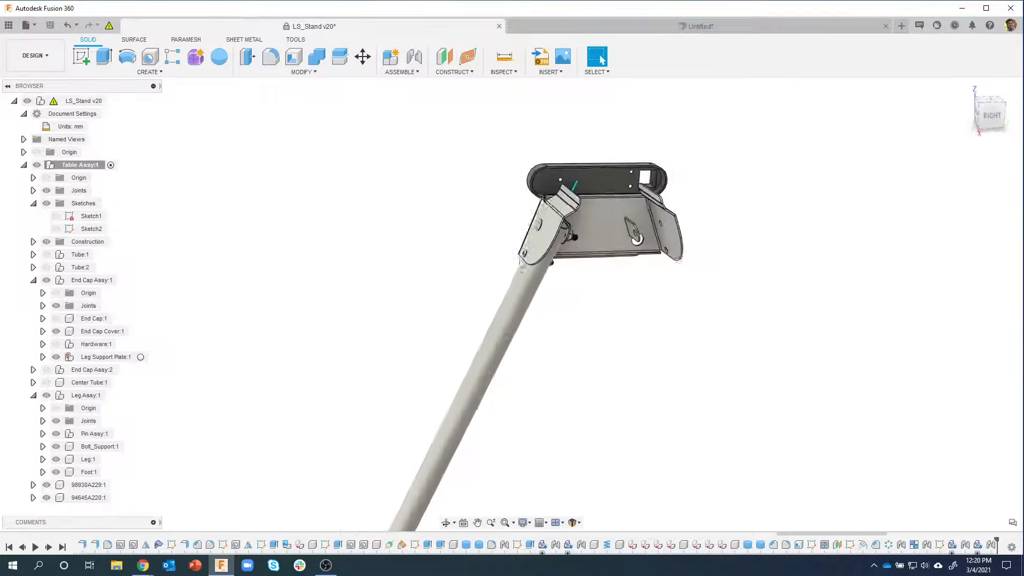
shift+middle_drag(520, 260, 565, 293)
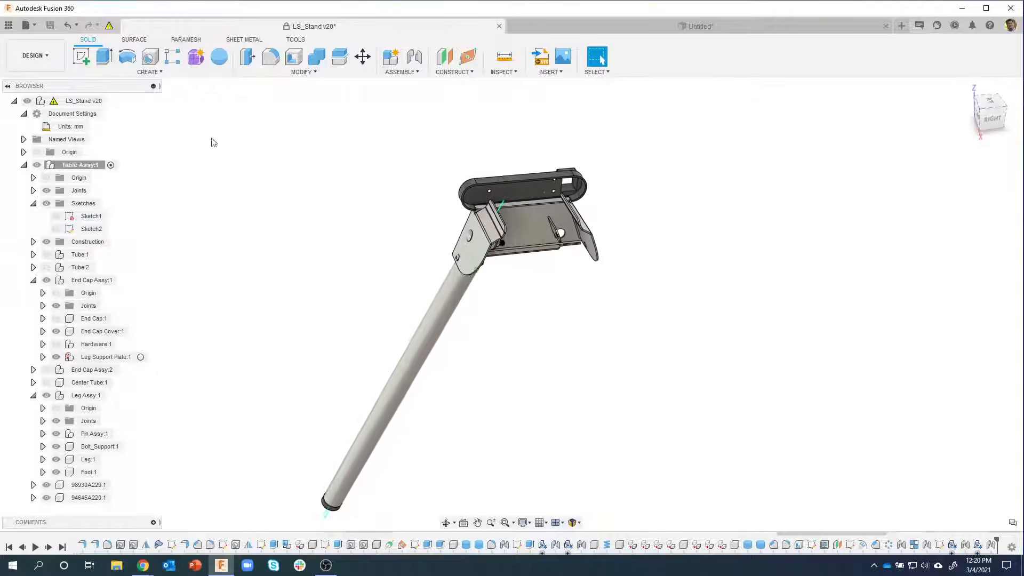
click(151, 73)
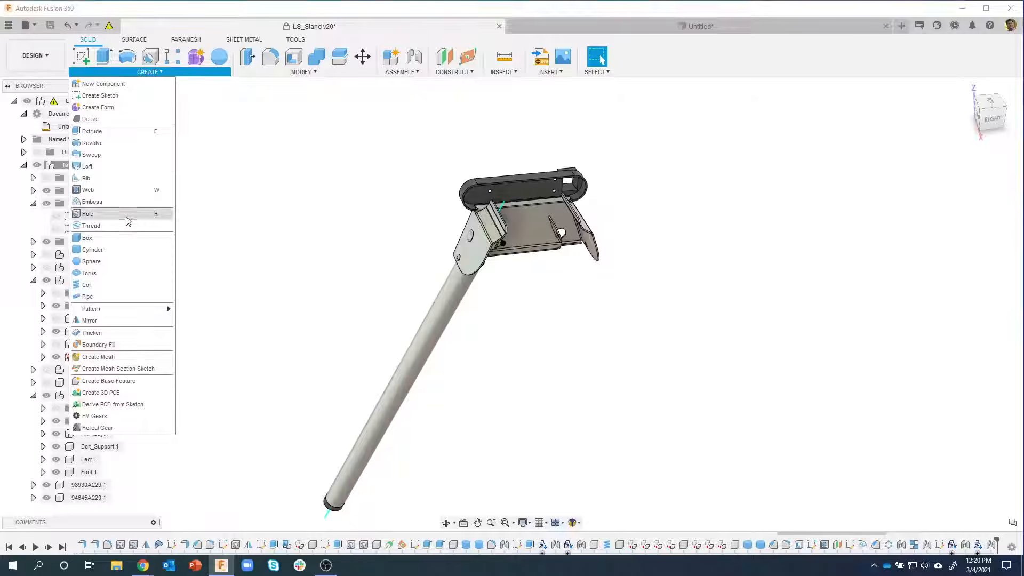
click(106, 320)
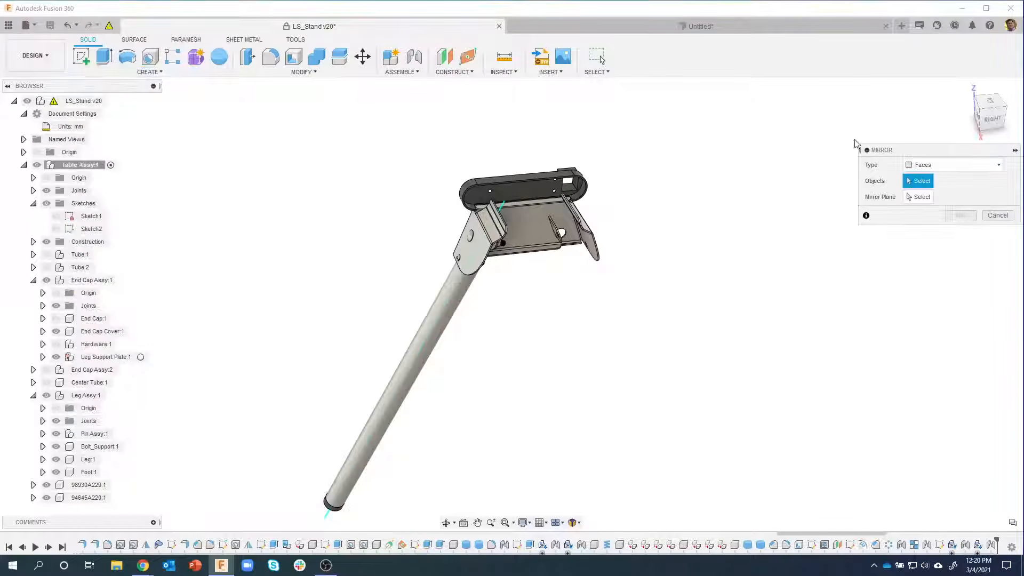
click(917, 168)
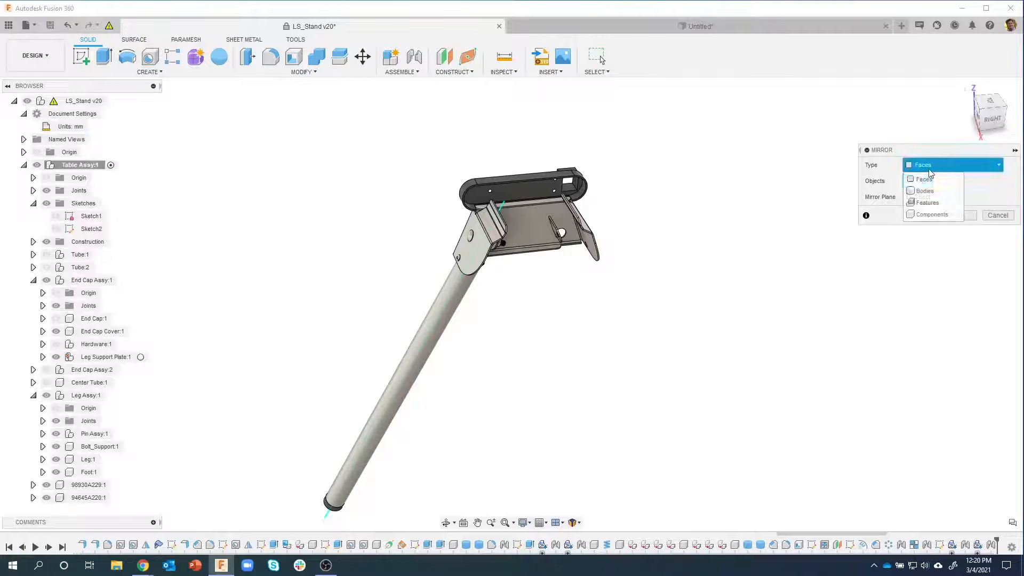
click(933, 214)
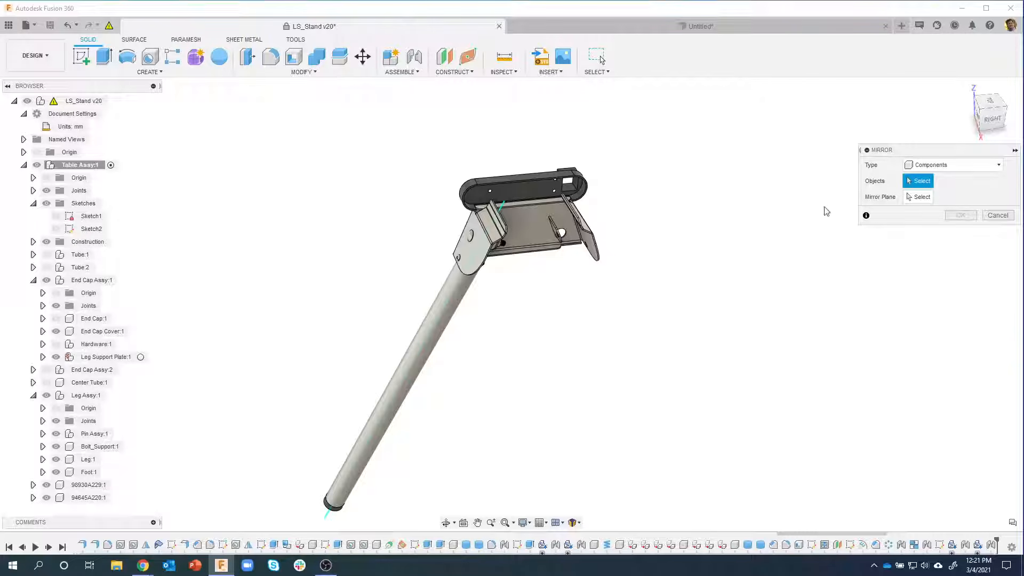
mouse_move(769, 235)
shift+middle_down()
mouse_move(761, 222)
mouse_move(727, 242)
mouse_move(768, 218)
shift+middle_up()
scroll(635, 318, down, 2)
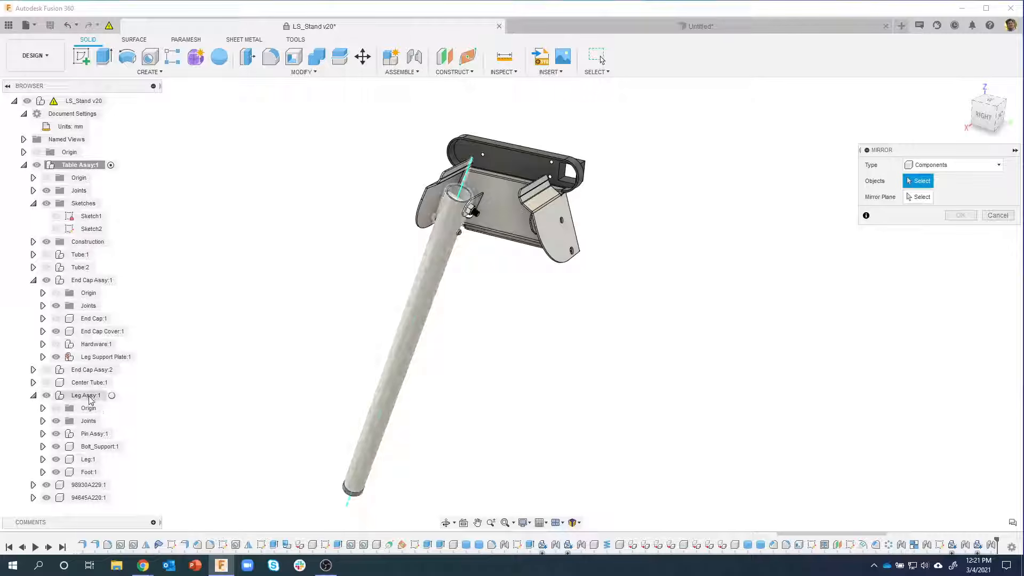
click(91, 397)
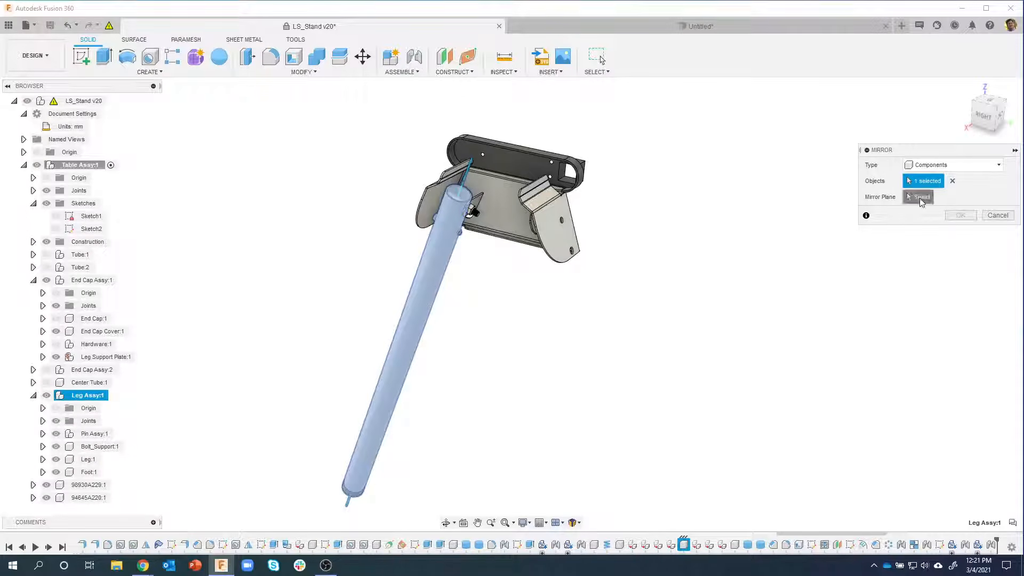
Step: Mirror Leg Assy across construction Plane3 and hide the plane
click(920, 197)
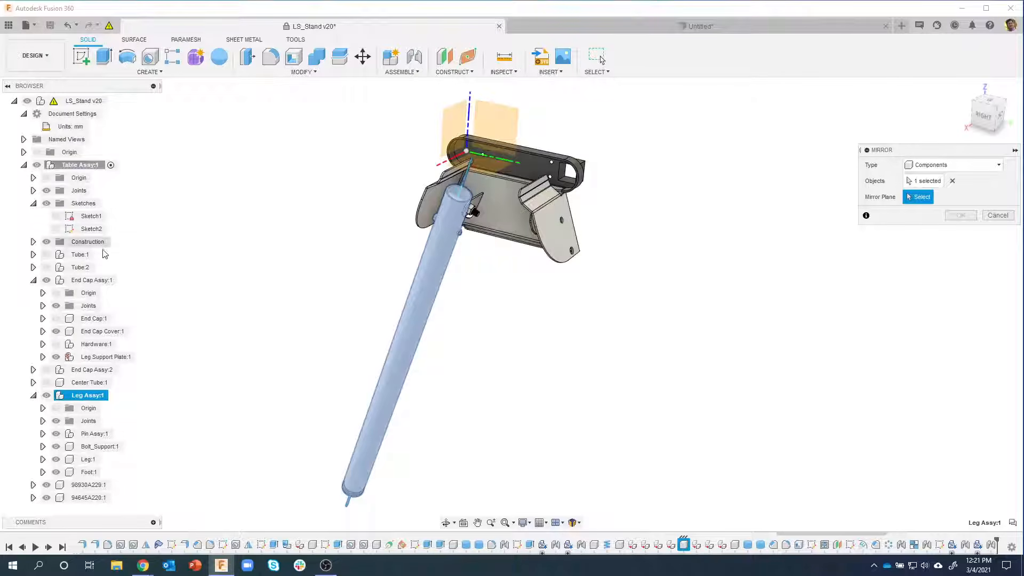
click(33, 242)
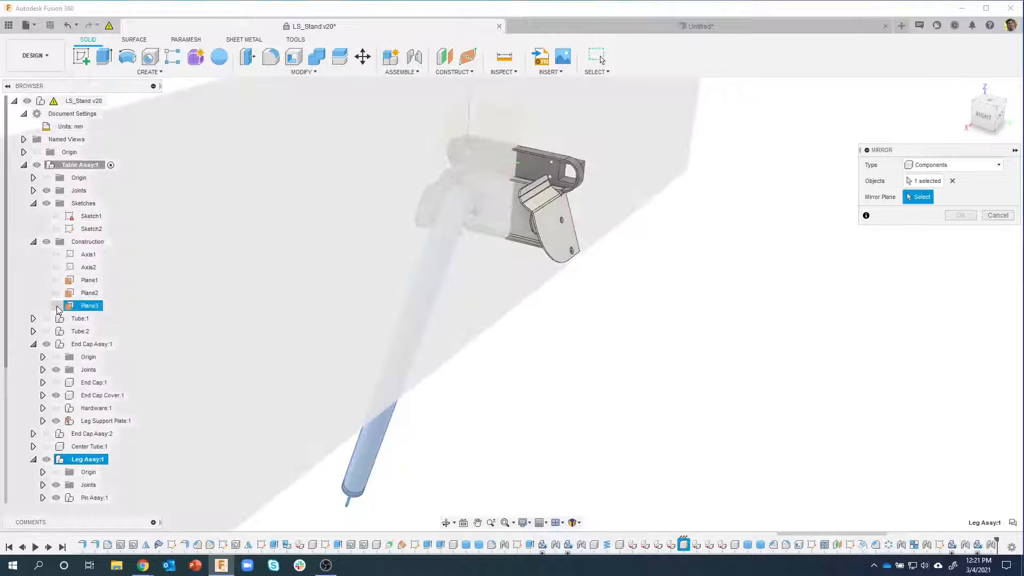
click(56, 305)
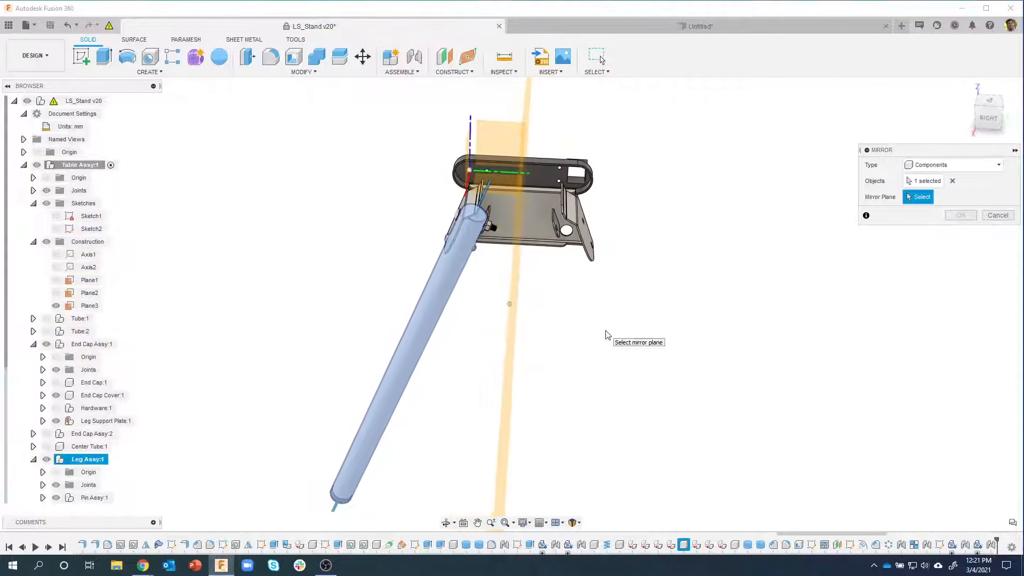
click(483, 213)
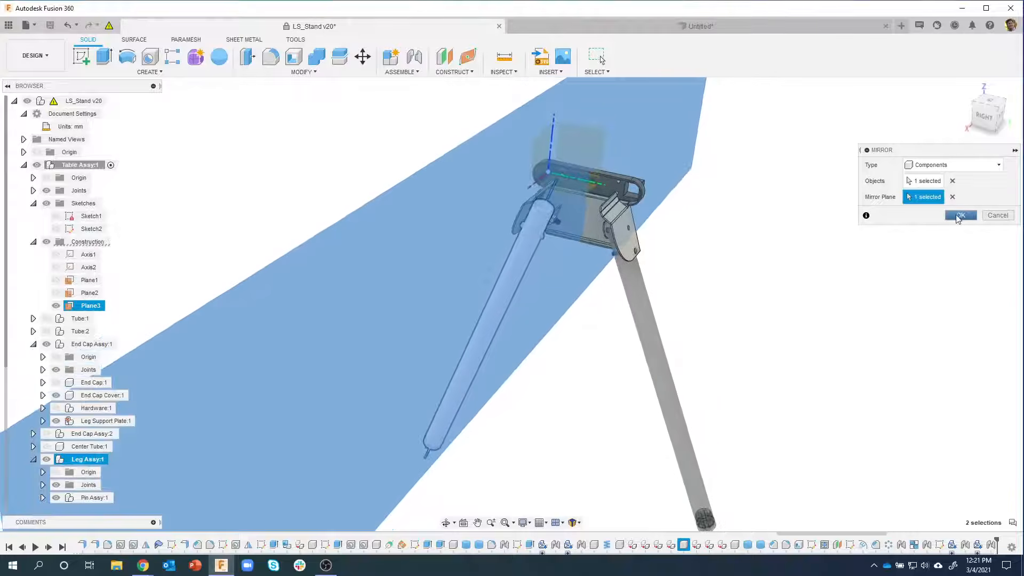
click(959, 215)
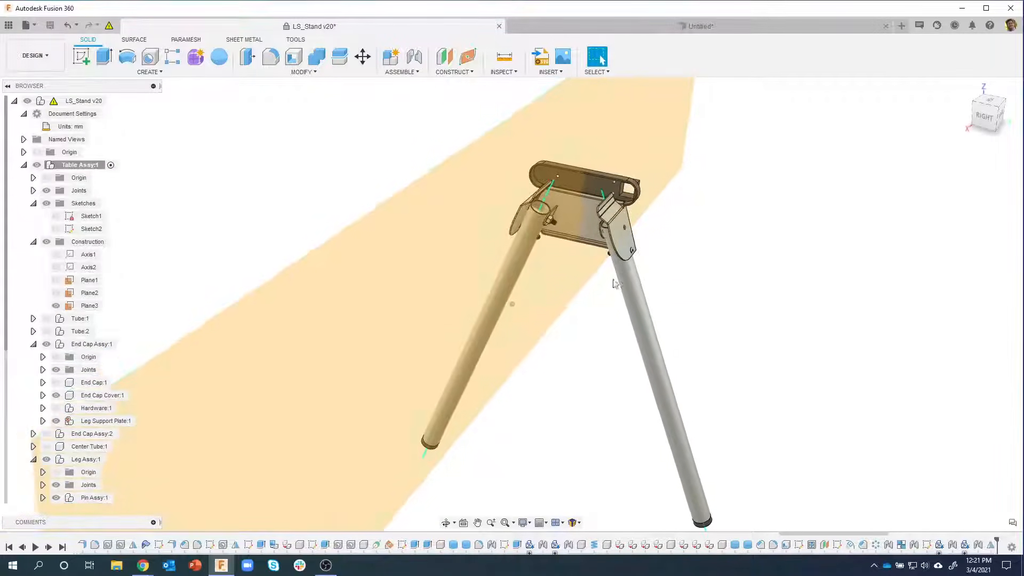
click(56, 306)
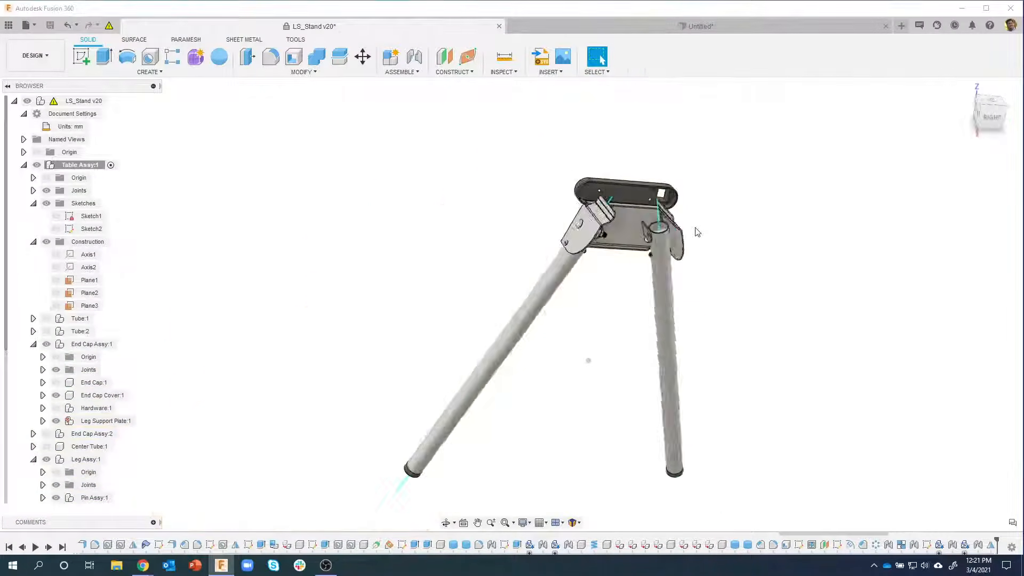
Step: Check the mirrored leg's bolt connection, and undo the plane visibility change and the component mirror
scroll(694, 275, up, 10)
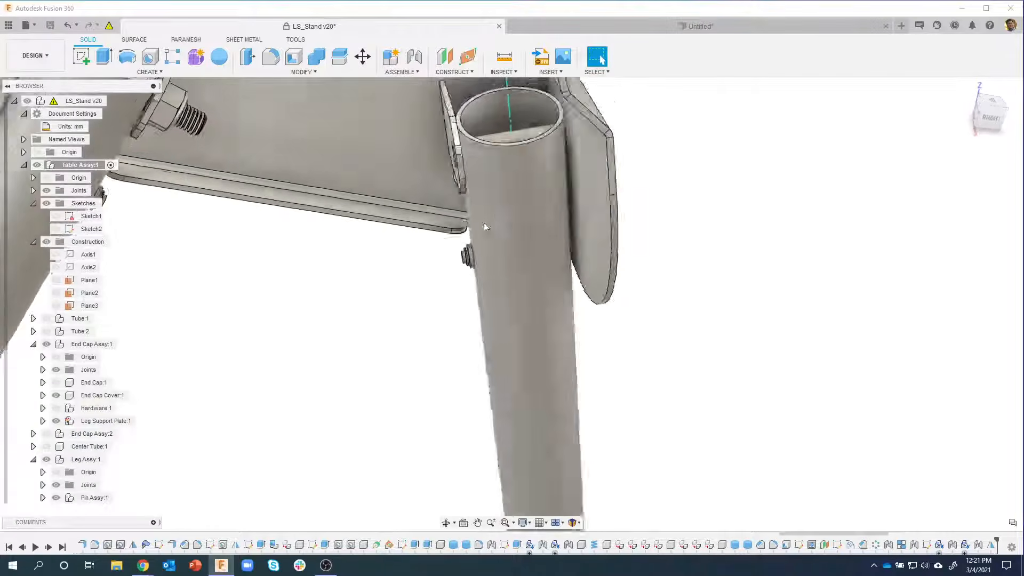
mouse_move(484, 223)
shift+middle_down()
mouse_move(464, 162)
mouse_move(443, 146)
mouse_move(457, 178)
mouse_move(456, 222)
mouse_move(271, 216)
shift+middle_up()
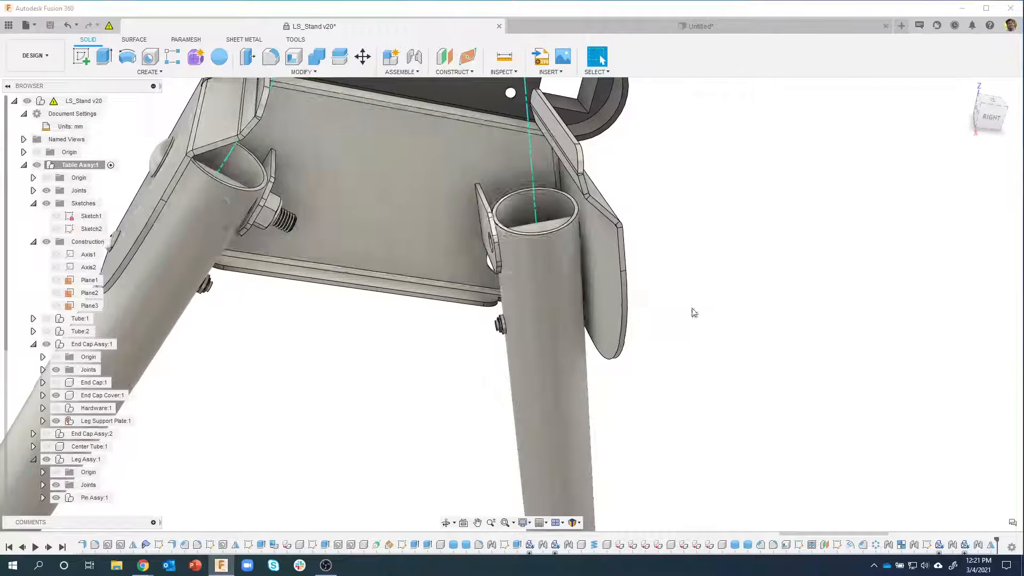
scroll(779, 311, down, 5)
scroll(783, 312, down, 5)
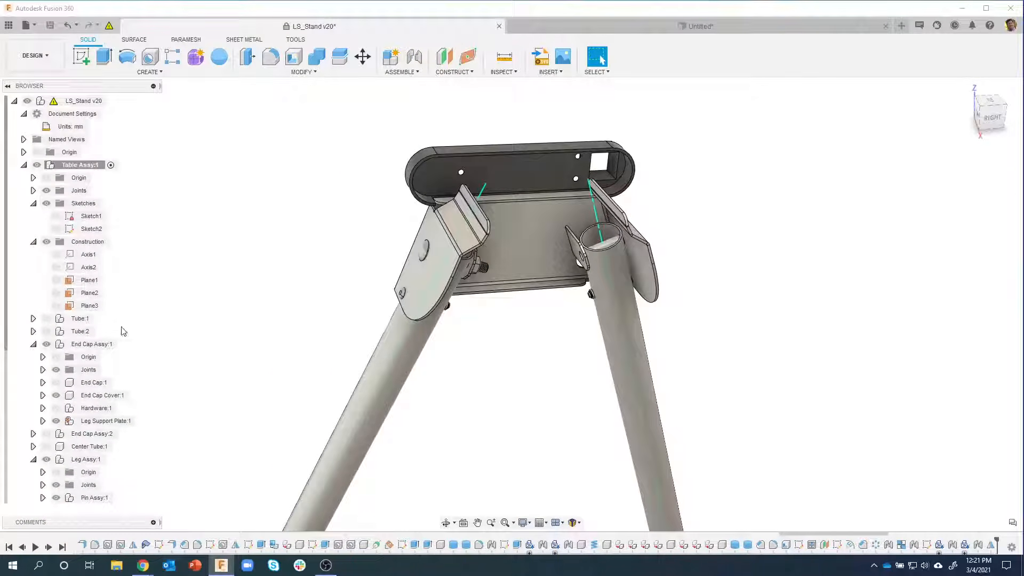
click(68, 25)
click(69, 26)
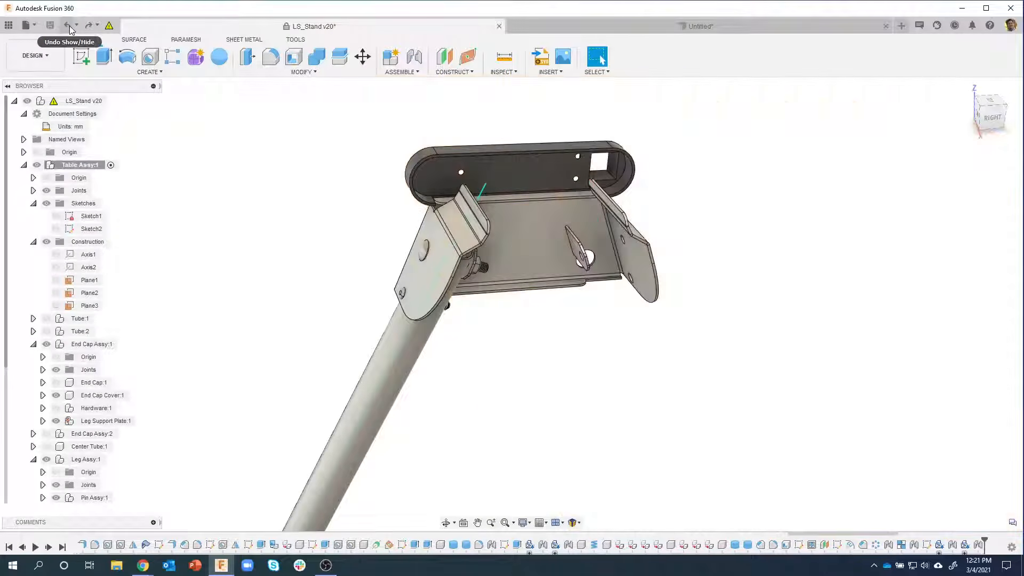
Step: Move carriage bolt 98930A229 and locknut 94645A220 into the Leg Assy component and collapse its branch
scroll(230, 257, down, 2)
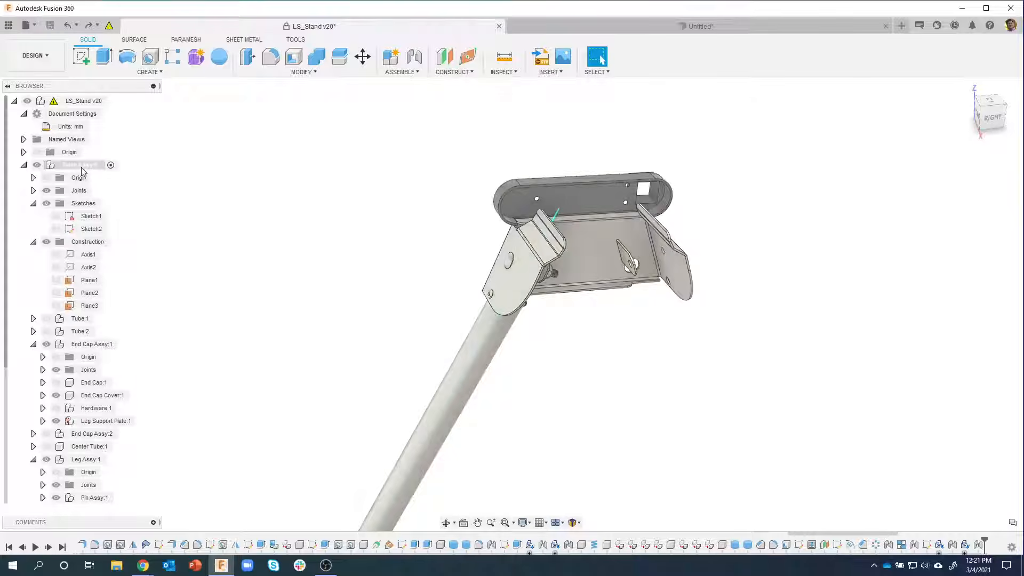
click(111, 165)
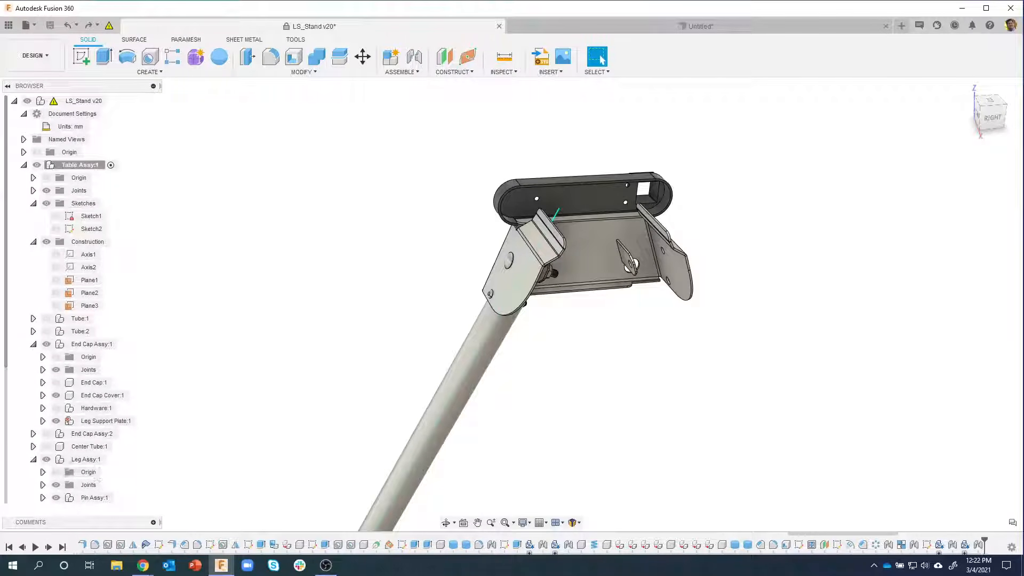
scroll(96, 492, down, 3)
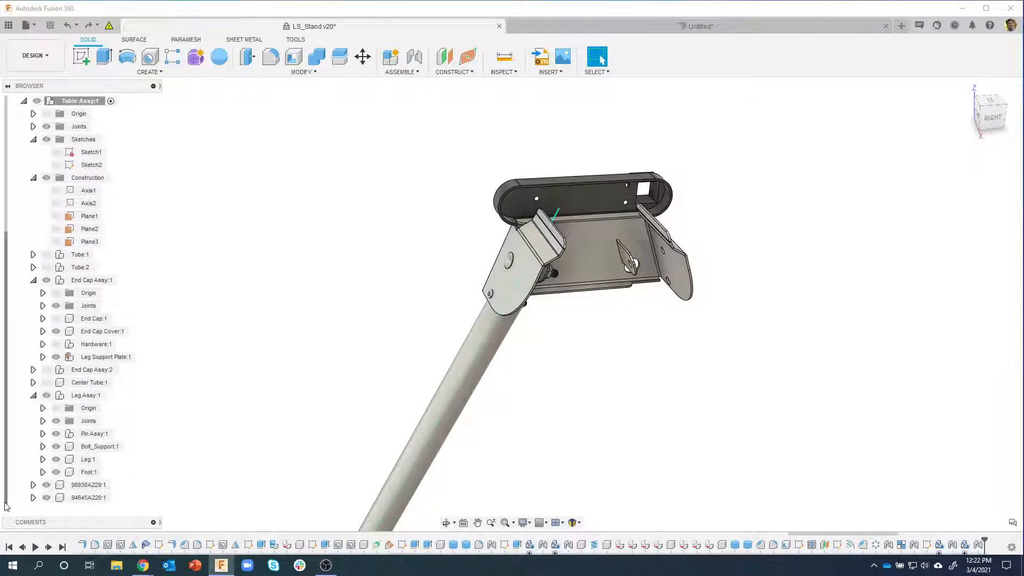
click(94, 488)
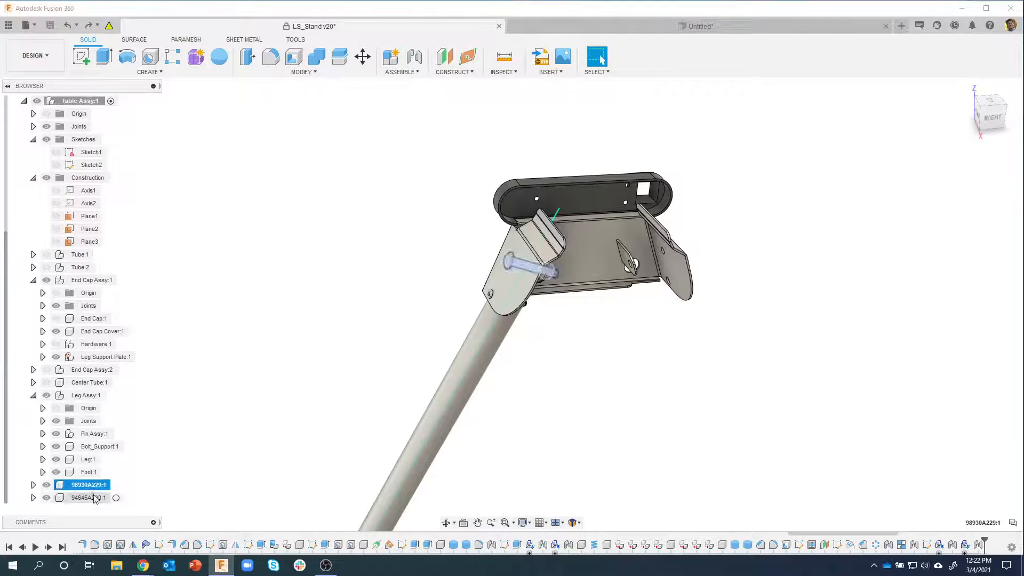
click(92, 498)
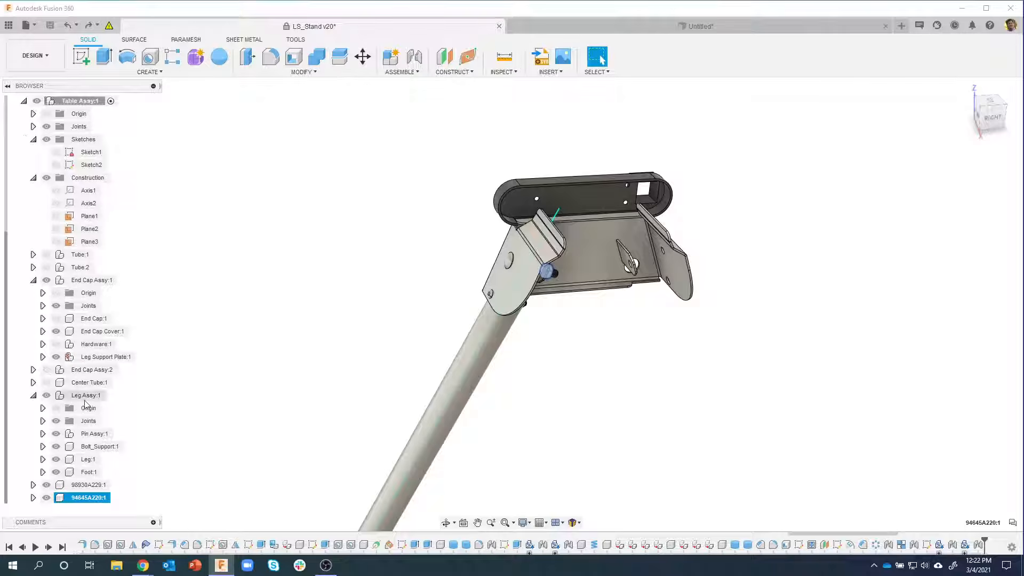
click(190, 472)
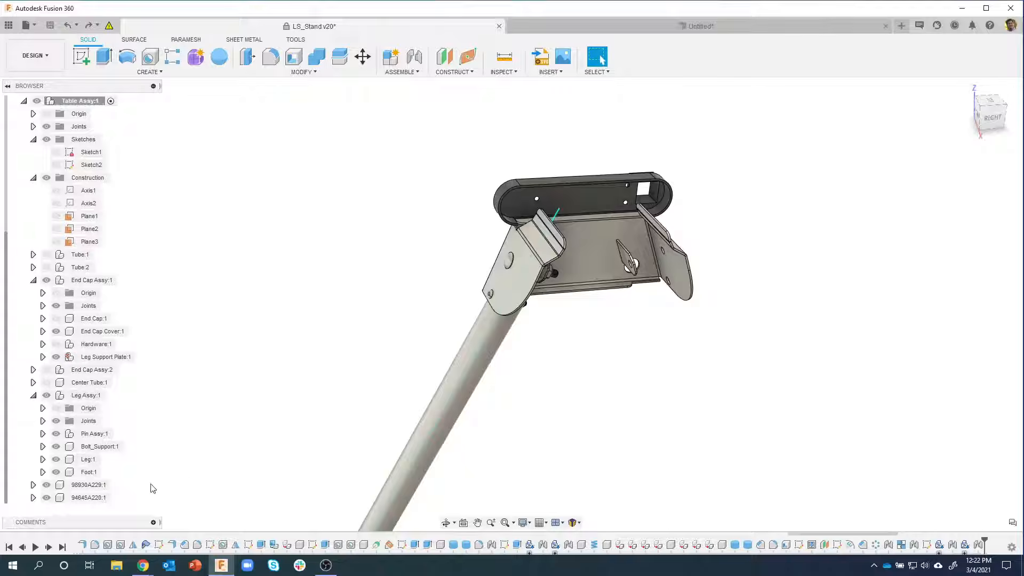
click(88, 486)
ctrl+click(84, 497)
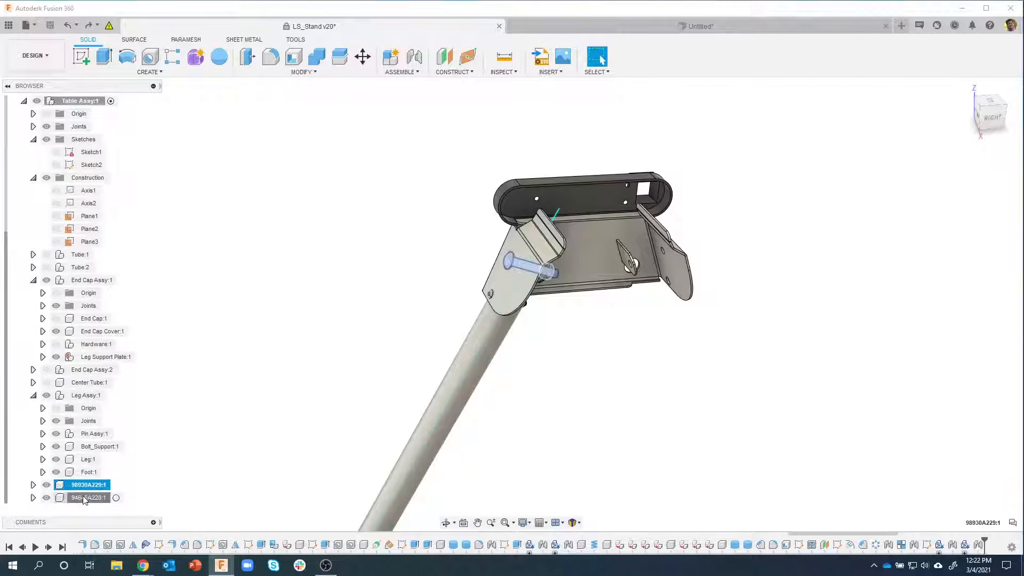
drag(75, 489, 89, 401)
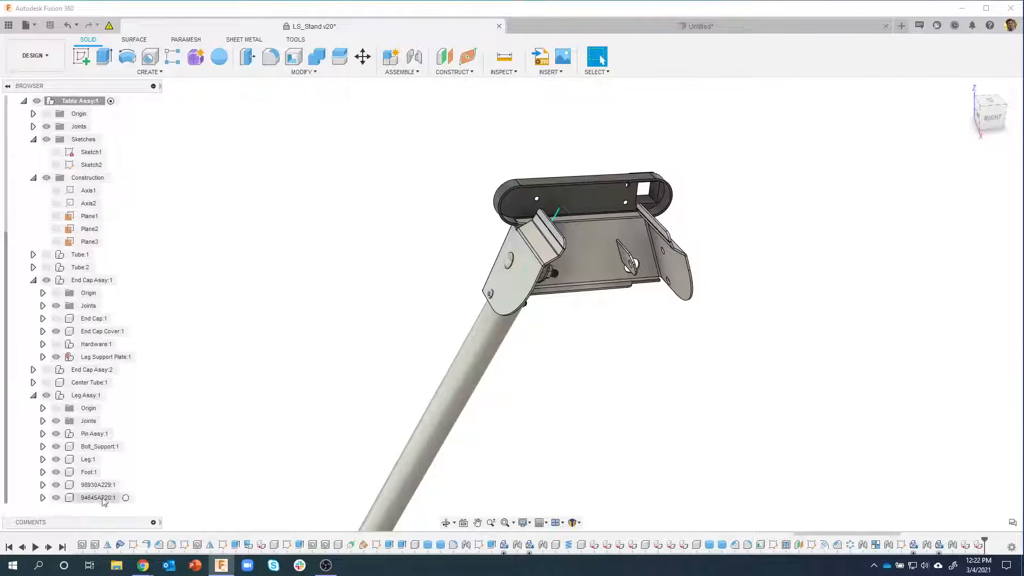
click(35, 396)
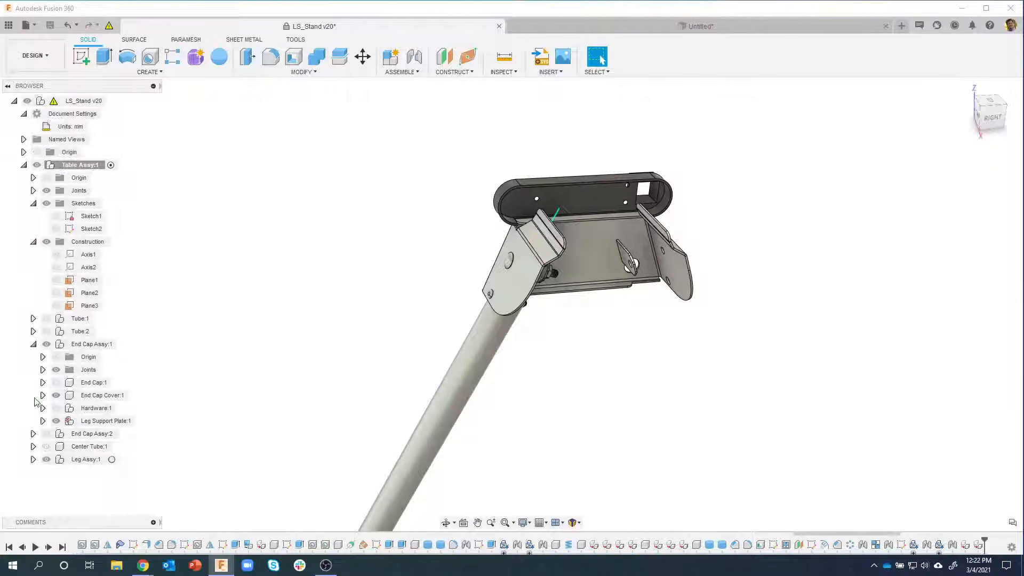
Step: Undo moving the carriage bolt and locknut into Leg Assy
click(96, 459)
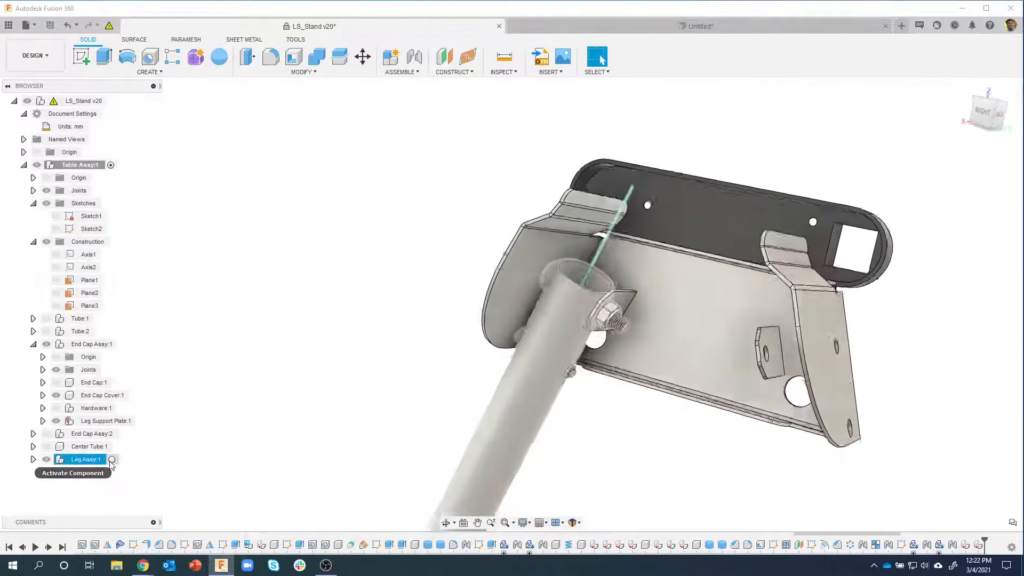
click(137, 474)
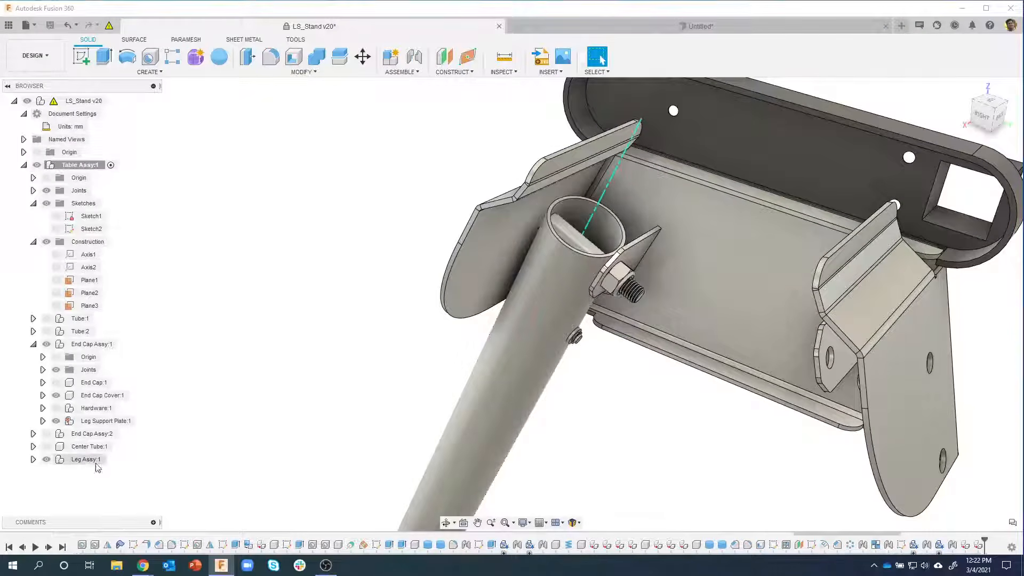
click(68, 25)
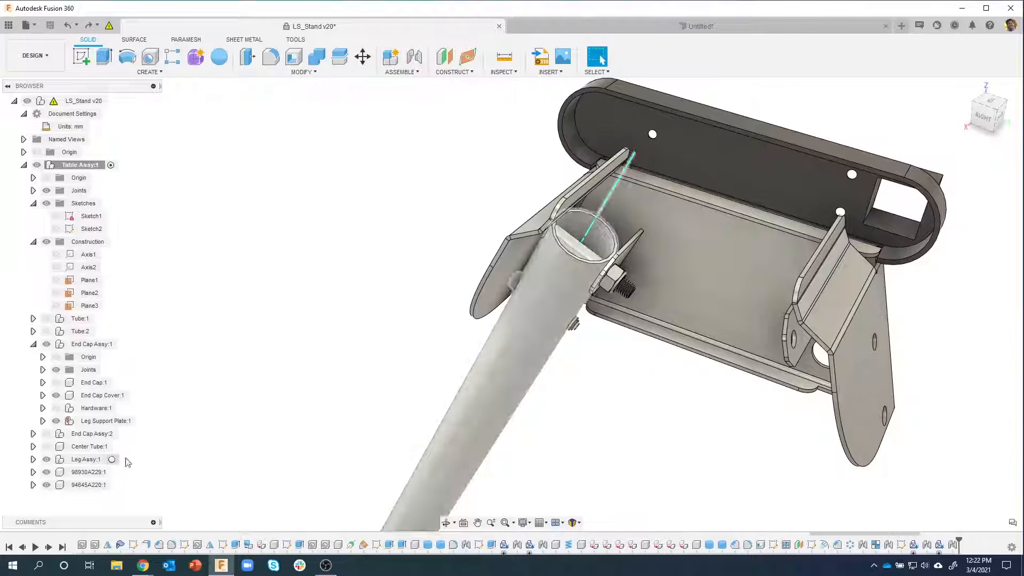
Step: Move carriage bolt 98930A229 and locknut 94645A220 into the Leg Assy component and check that they belong to it
click(88, 472)
ctrl+click(92, 484)
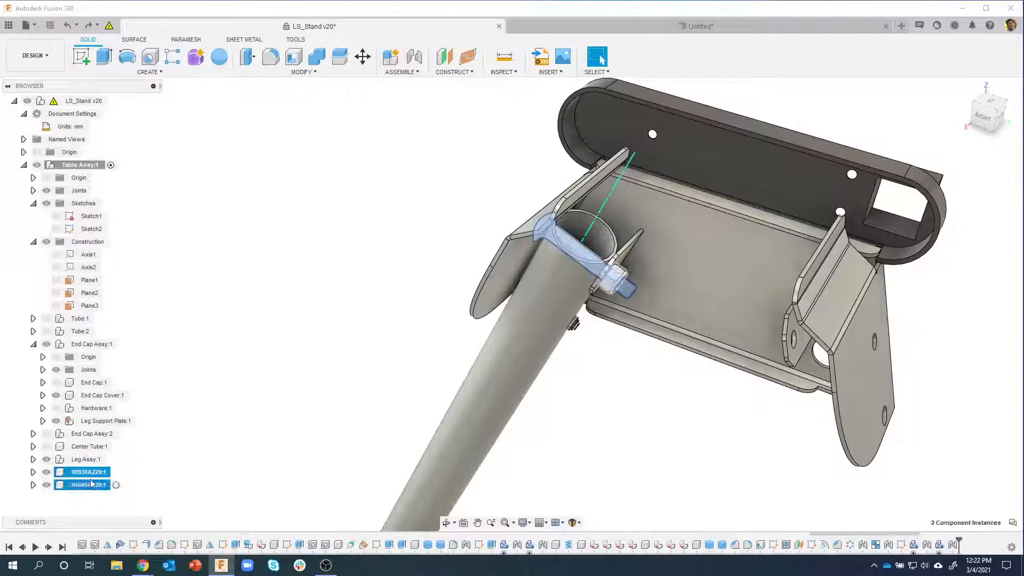
drag(89, 478, 88, 461)
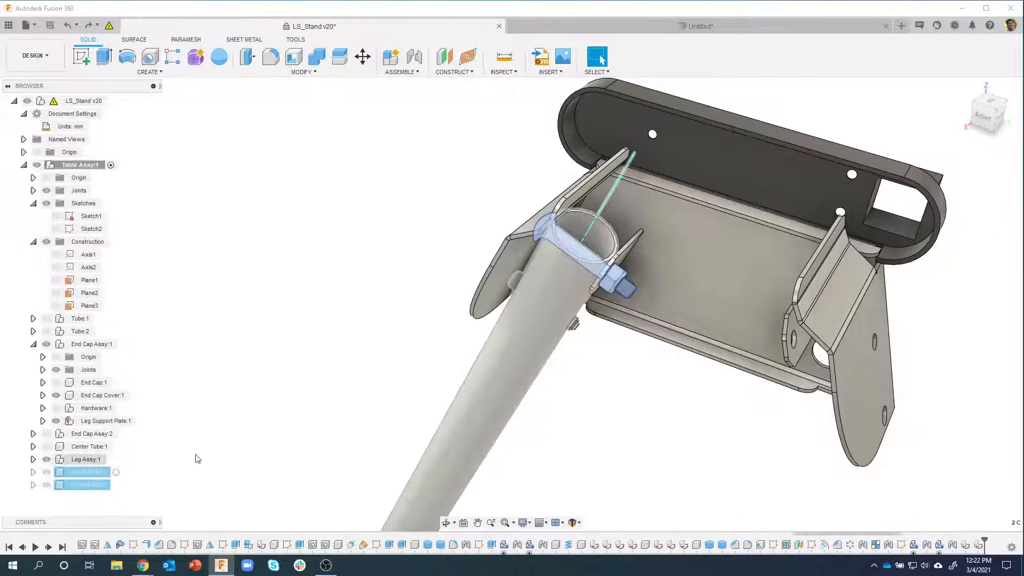
click(87, 460)
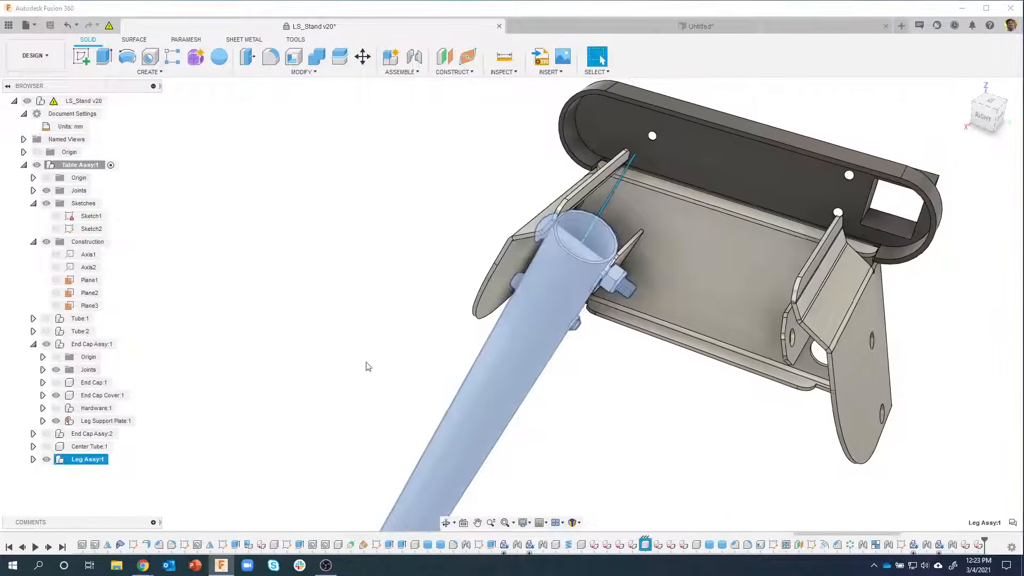
shift+middle_drag(366, 366, 496, 341)
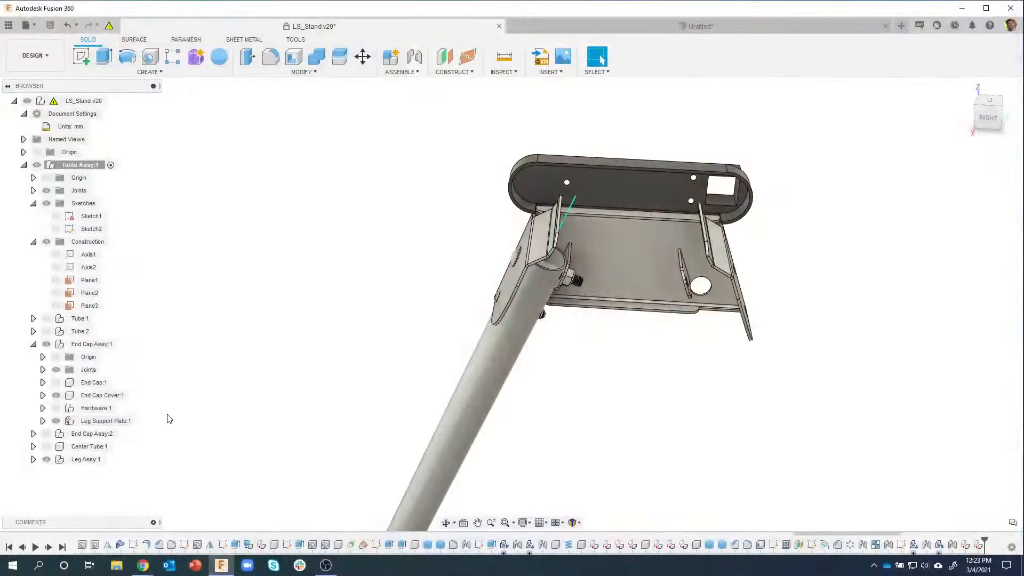
Step: Mirror the Leg Assy component across construction Plane3, hide the plane and collapse the Construction folder
click(149, 72)
click(102, 321)
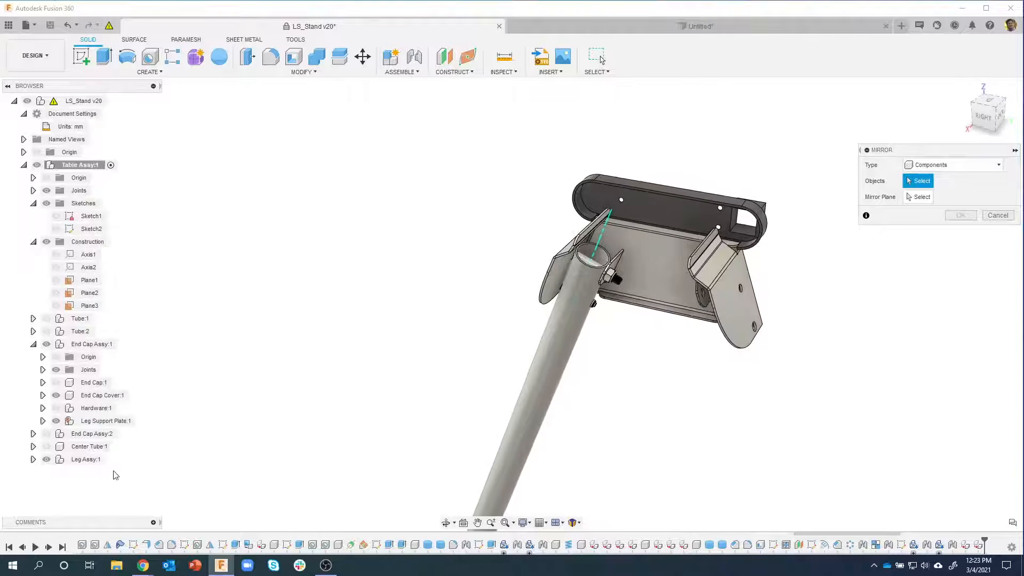
click(87, 461)
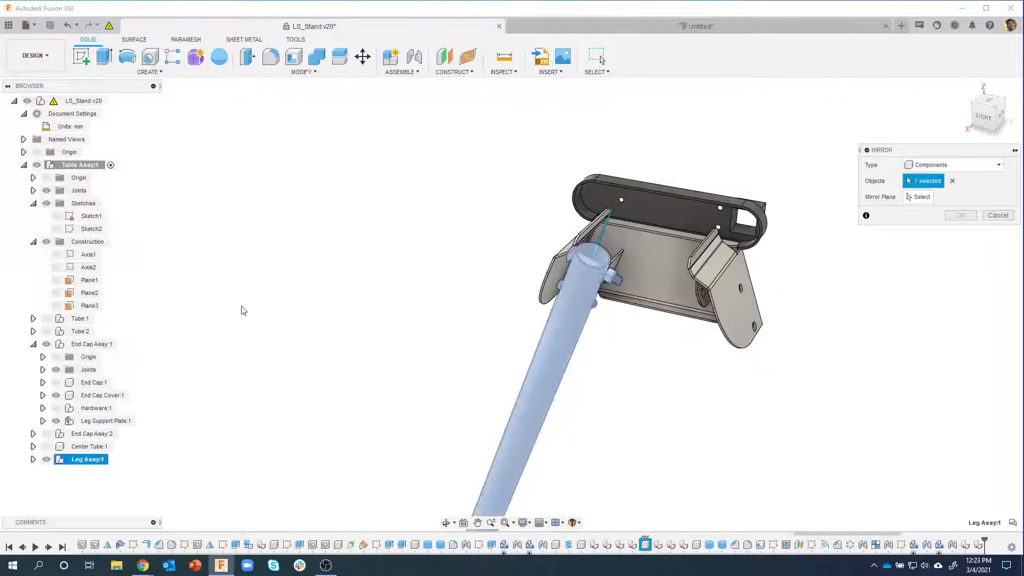
click(923, 198)
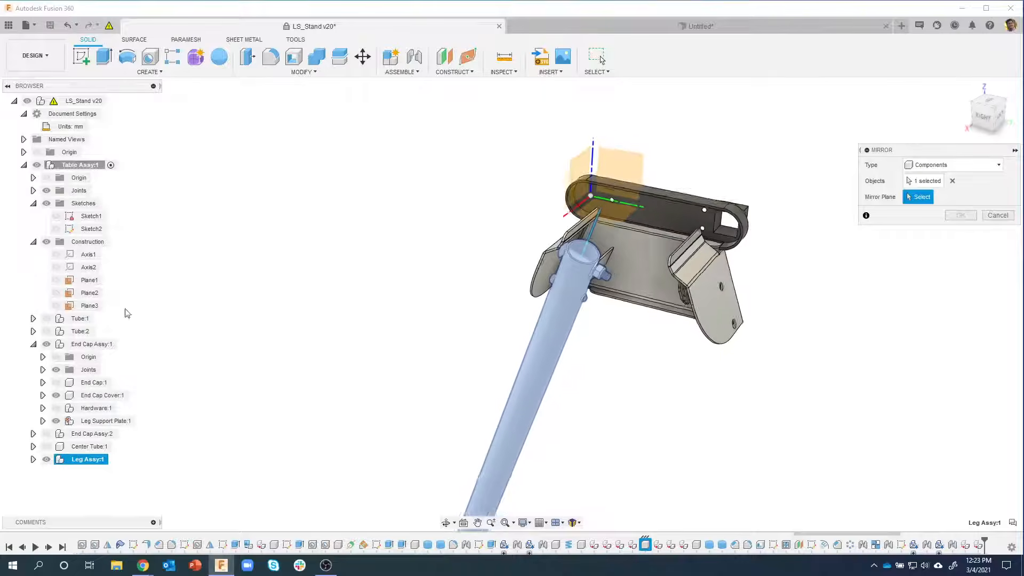
click(69, 306)
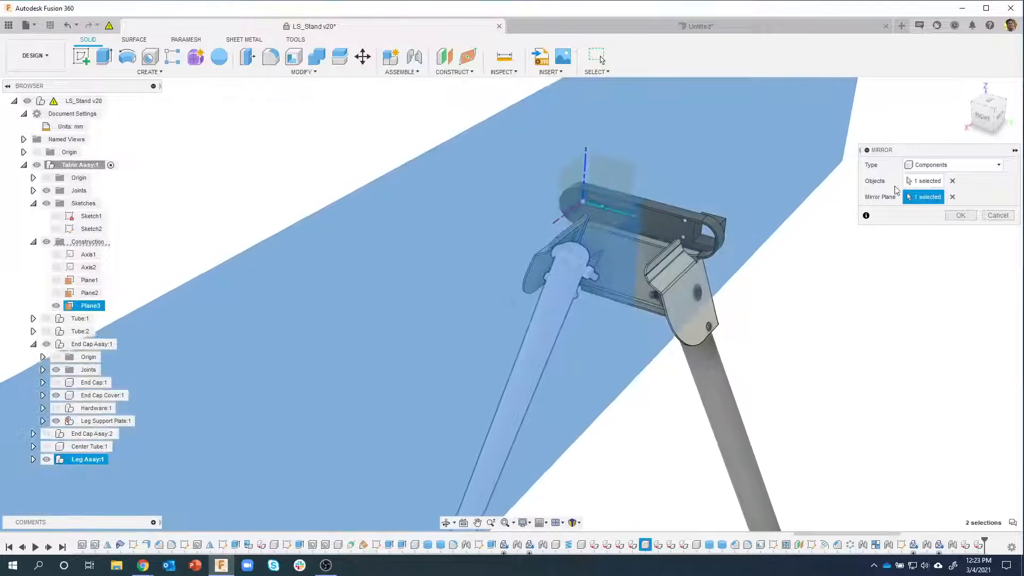
click(961, 215)
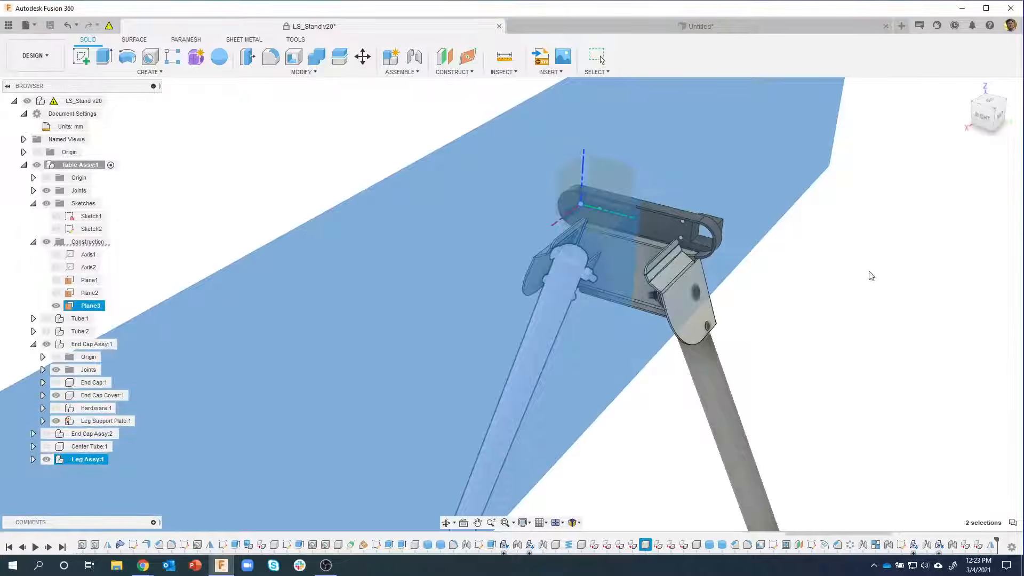
click(55, 305)
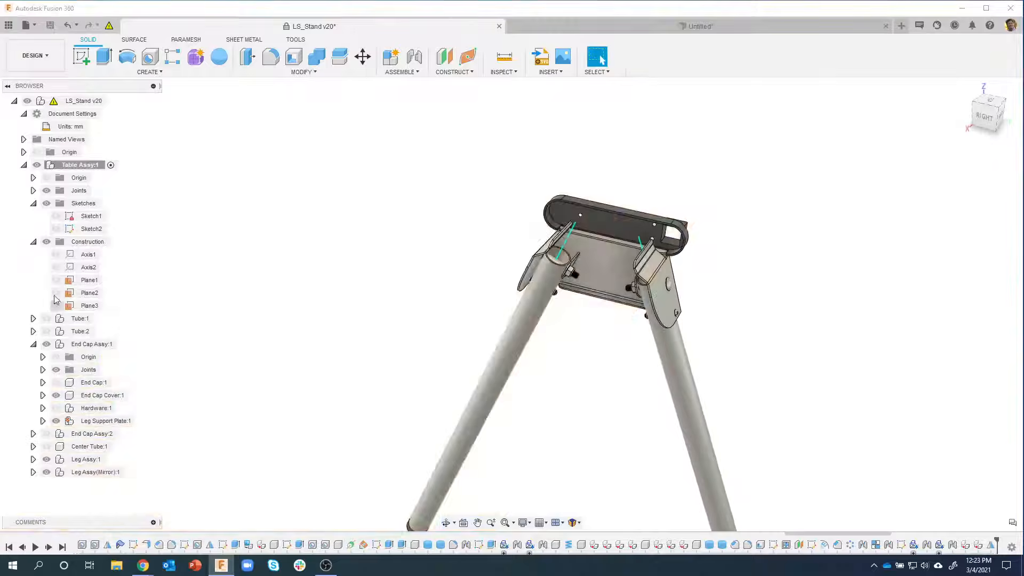
click(34, 243)
Step: Inspect the mirrored leg's connection, test whether its parts hold together by pulling the tube away, and revert the position
shift+middle_drag(480, 283, 587, 303)
scroll(587, 303, up, 3)
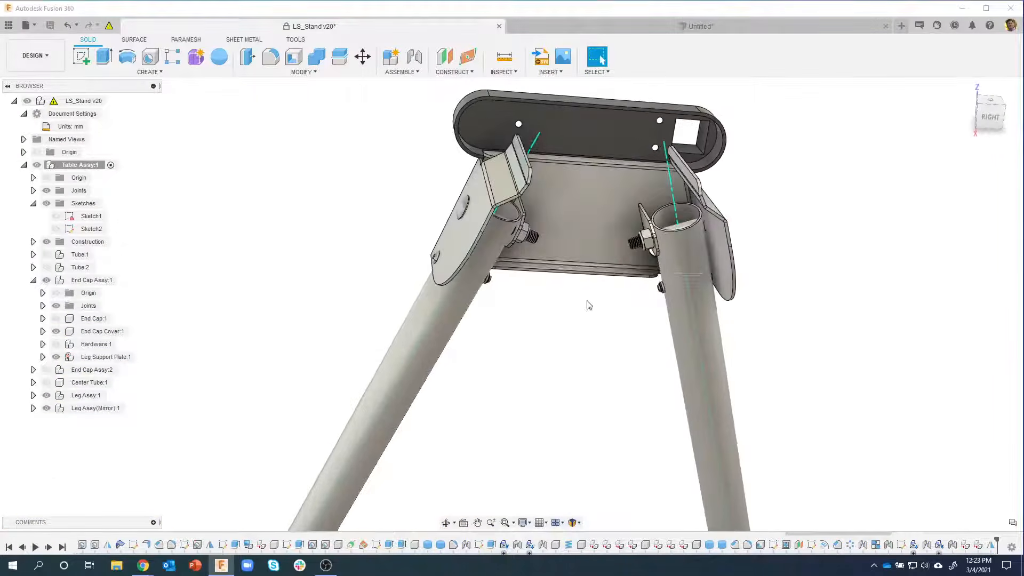
scroll(640, 219, up, 5)
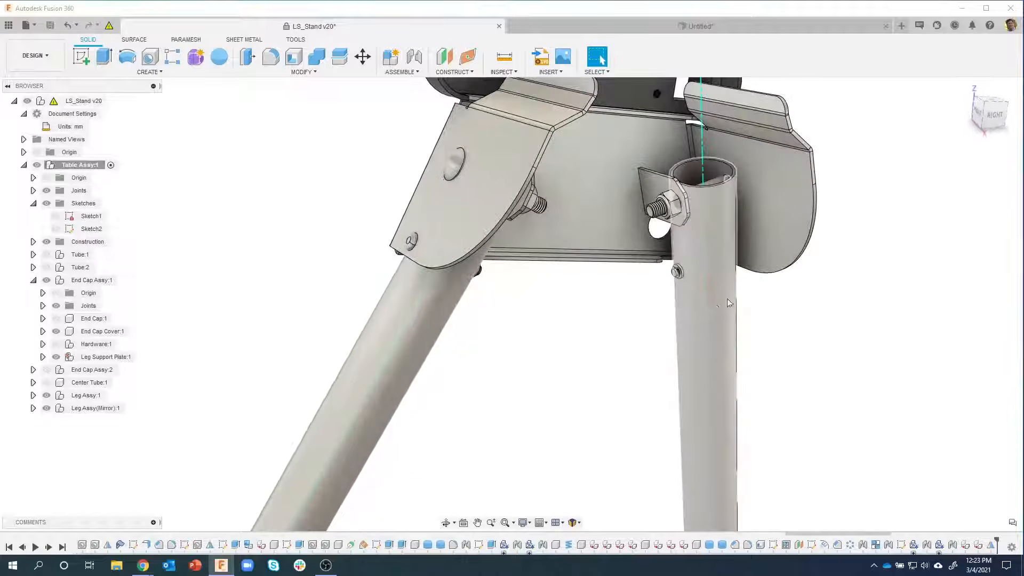
shift+middle_drag(849, 335, 734, 328)
scroll(733, 327, down, 4)
shift+middle_drag(663, 393, 610, 291)
drag(610, 291, 459, 322)
shift+middle_drag(546, 301, 622, 205)
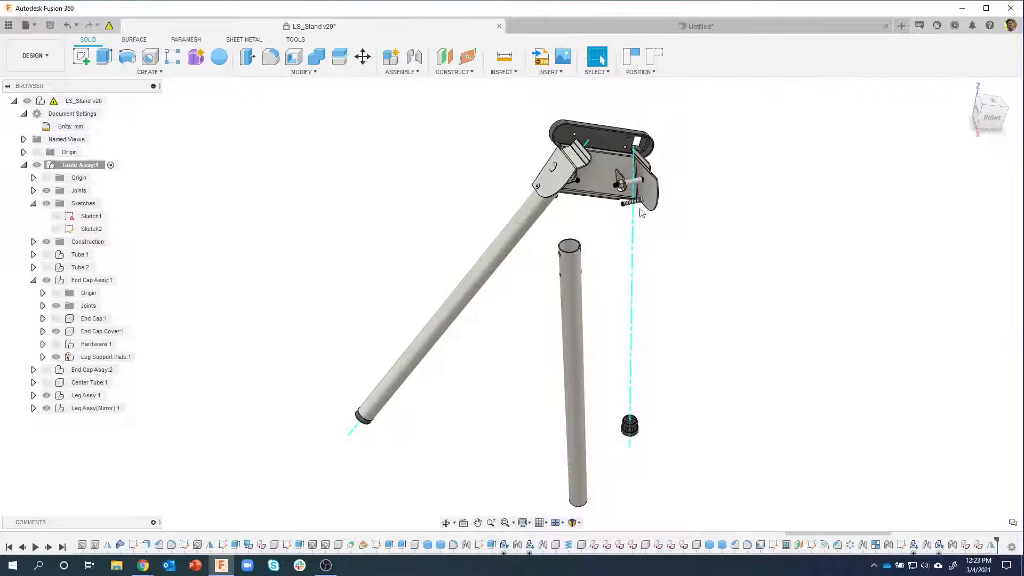
shift+middle_drag(635, 333, 687, 78)
click(655, 57)
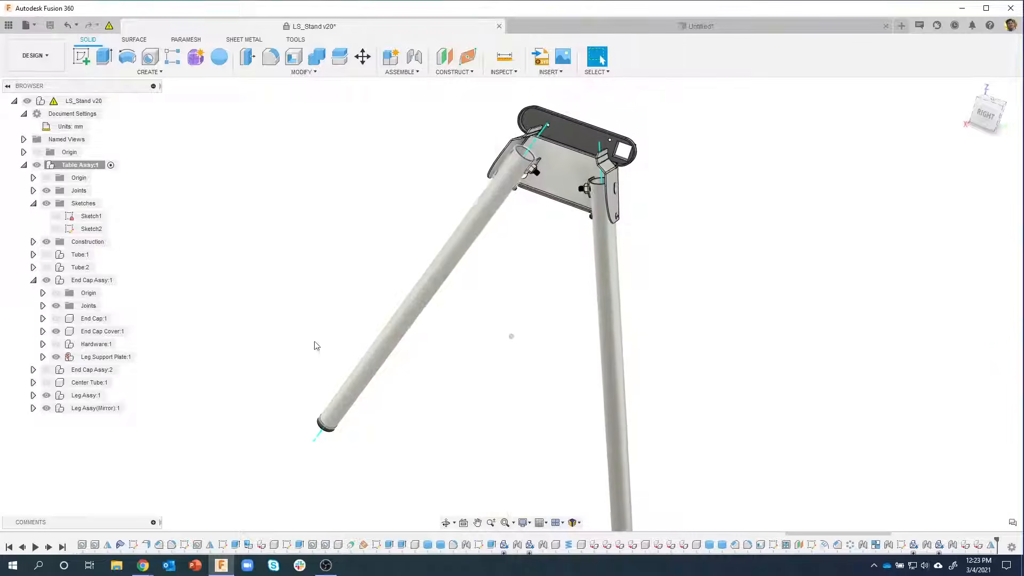
Step: Create a rigid group from Leg Assy(Mirror) with its child components included
right_click(85, 410)
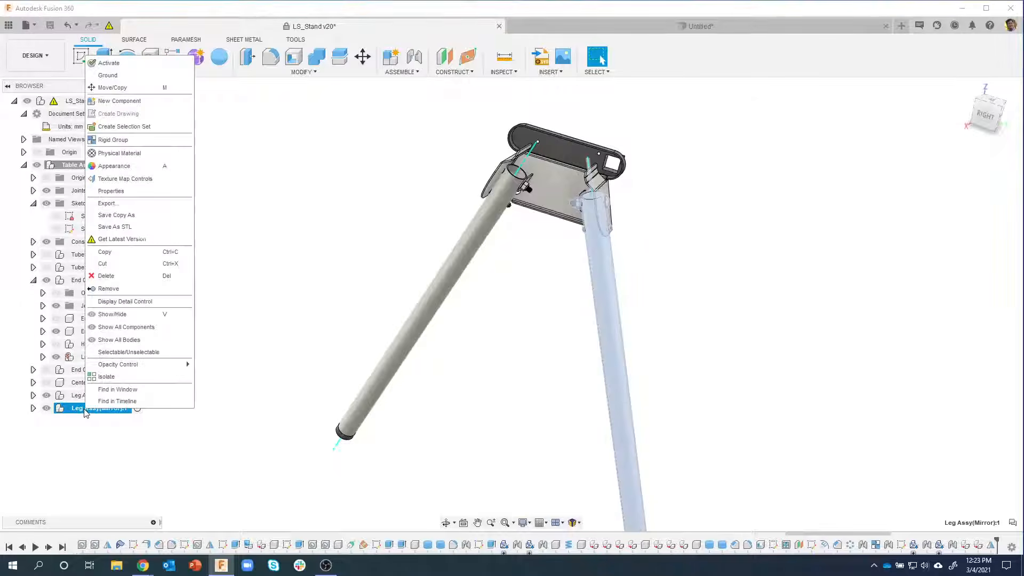
click(113, 140)
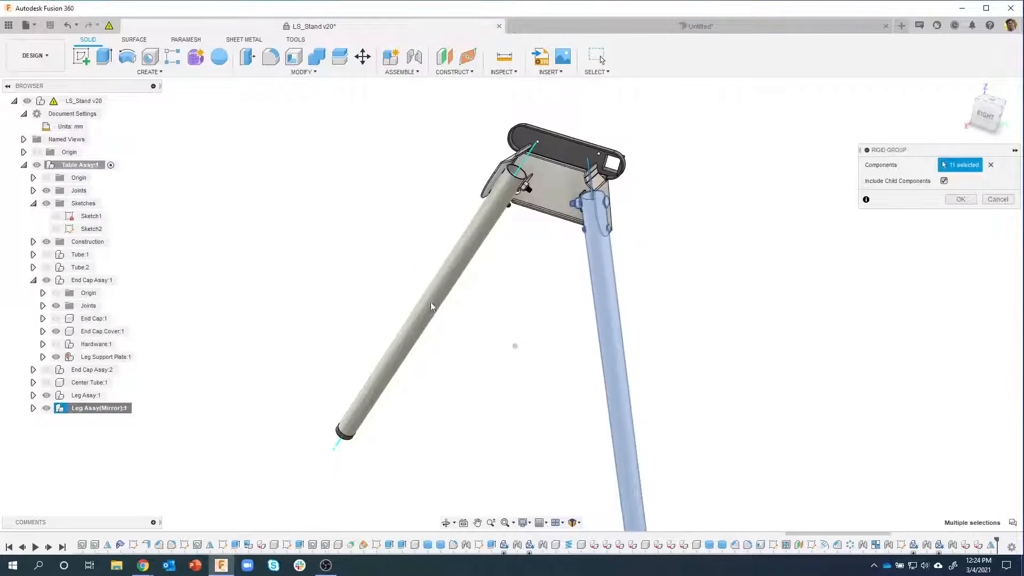
shift+middle_drag(543, 324, 485, 357)
click(949, 201)
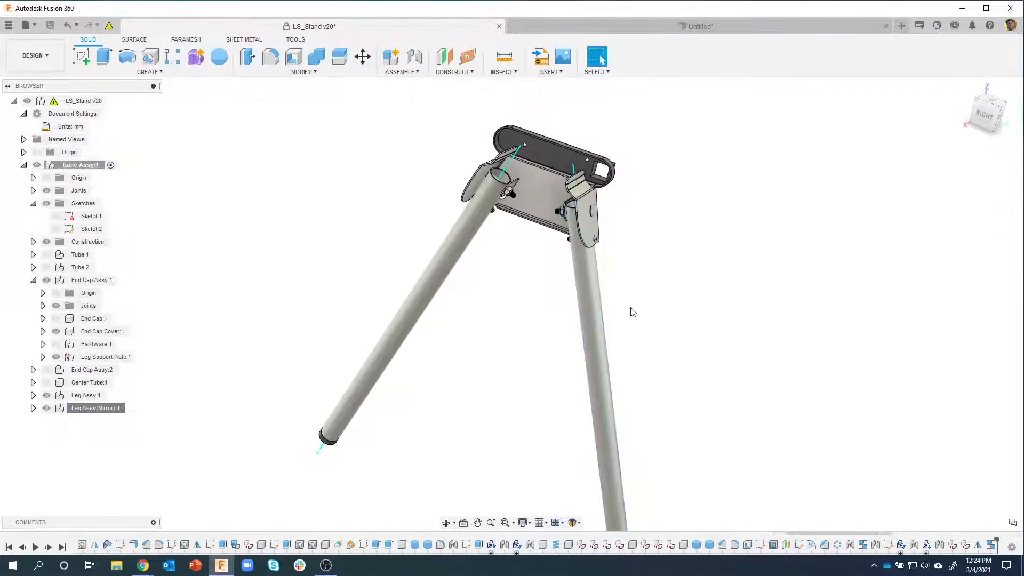
Step: Test the rigid group by pulling the mirrored leg off its support plate, compare the bolt holes, and revert the position
shift+middle_drag(621, 304, 603, 302)
drag(603, 301, 568, 319)
shift+middle_drag(618, 258, 559, 240)
scroll(552, 253, up, 3)
shift+middle_drag(618, 224, 651, 172)
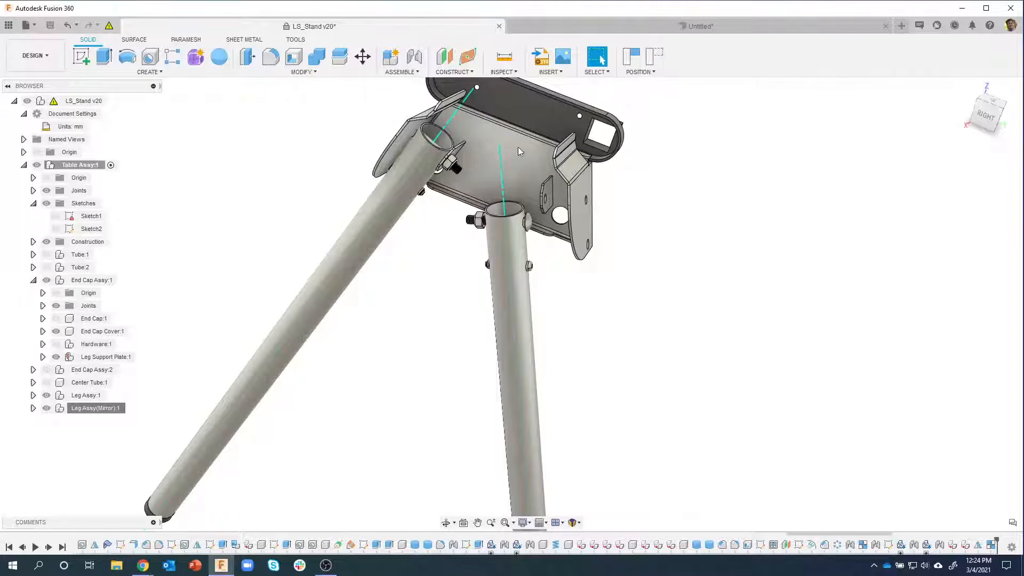
shift+middle_drag(519, 150, 442, 165)
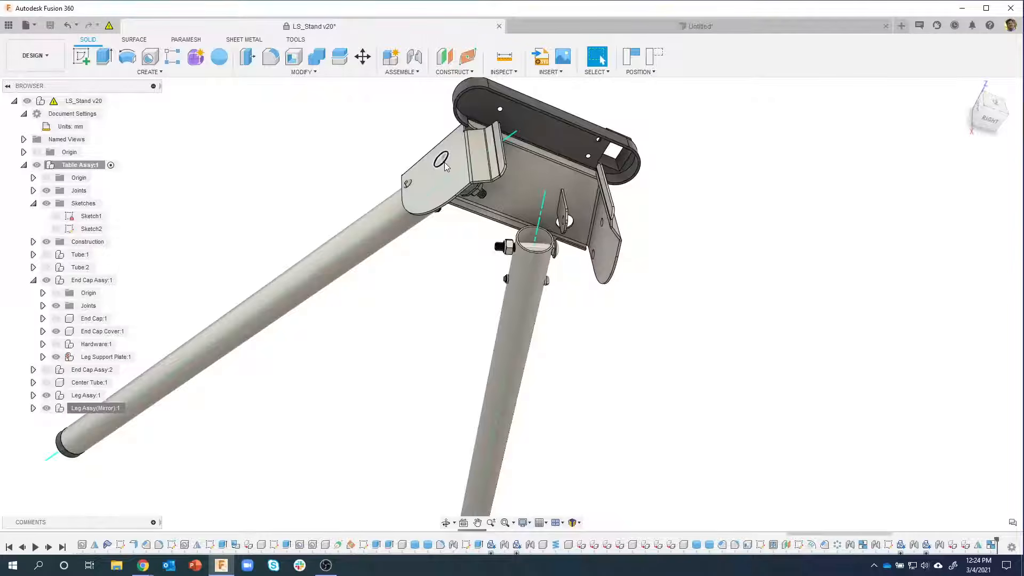
shift+middle_drag(445, 167, 558, 211)
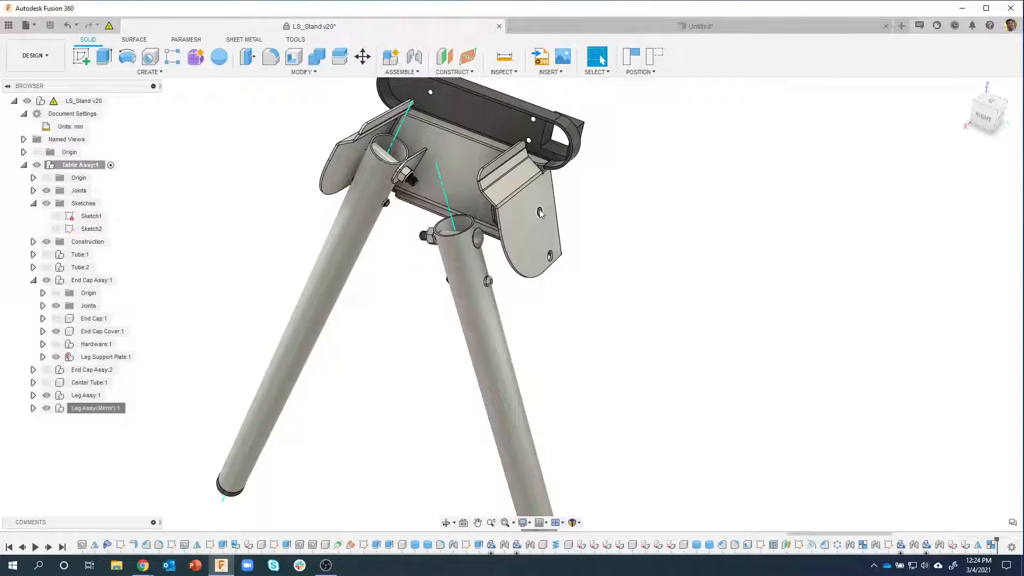
click(653, 58)
Step: Start an as-built joint of type Revolute between the mirrored leg tube and the leg support plate
shift+middle_drag(615, 266, 580, 128)
scroll(551, 234, up, 2)
click(405, 72)
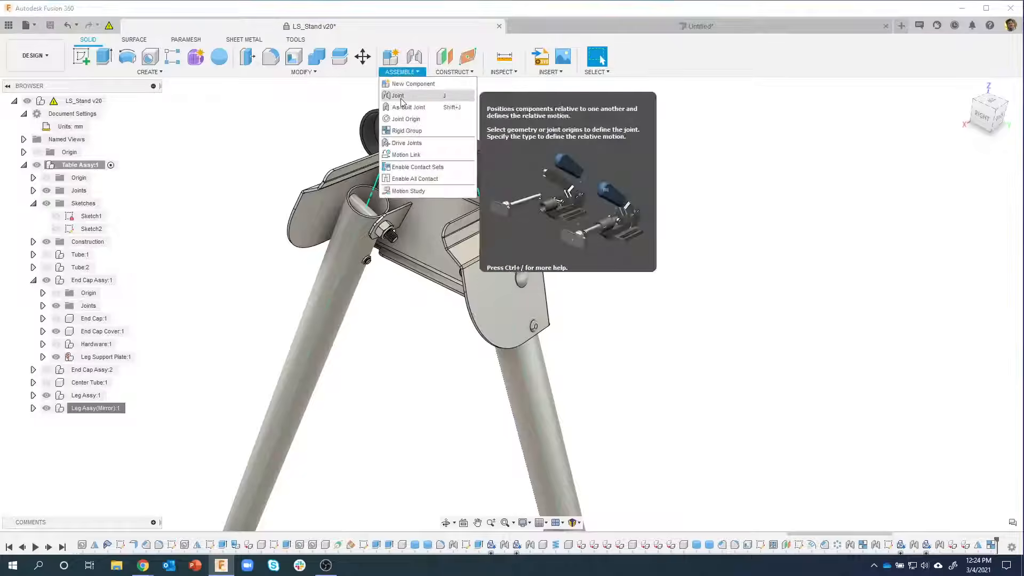
click(427, 108)
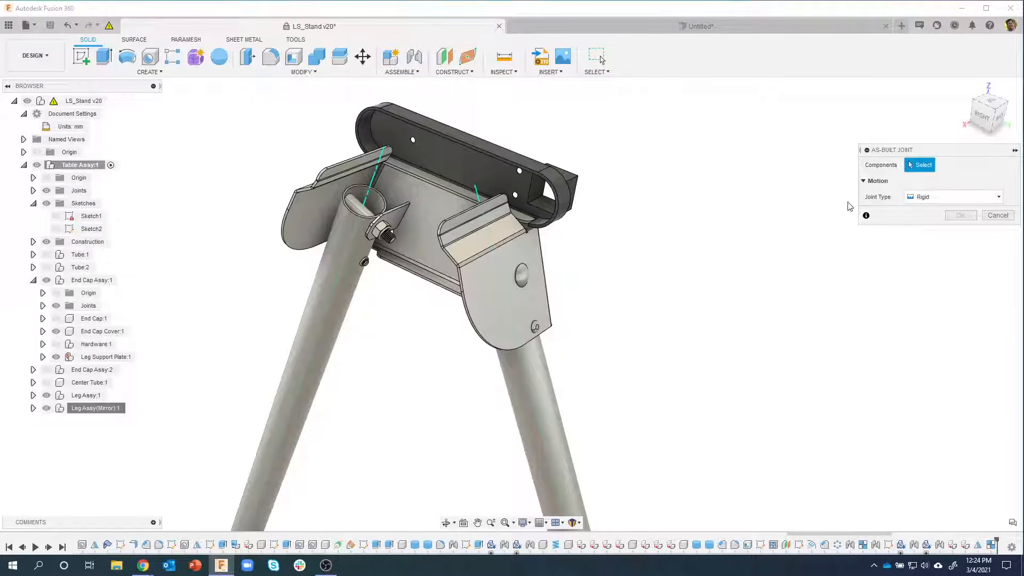
click(926, 197)
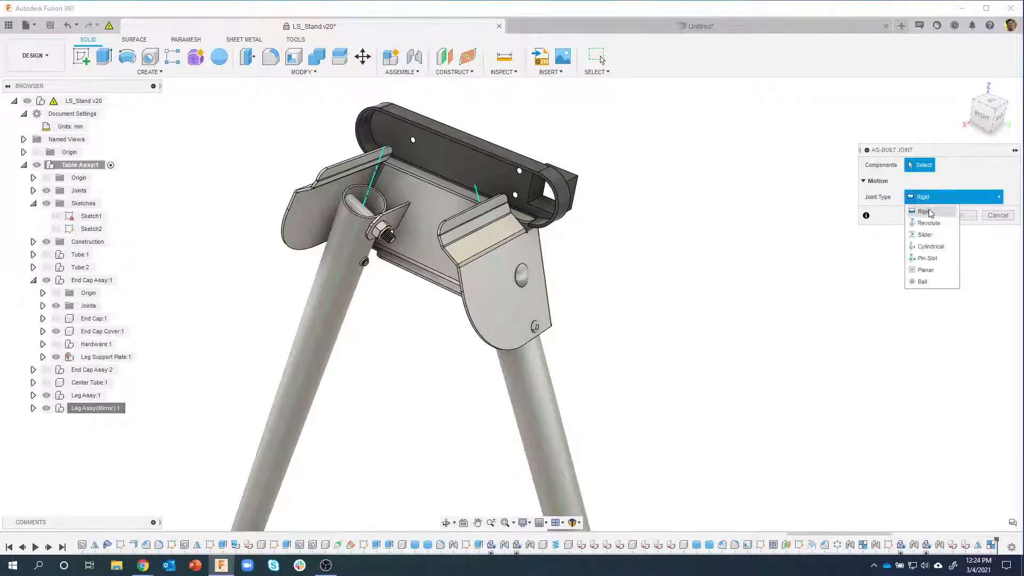
click(929, 209)
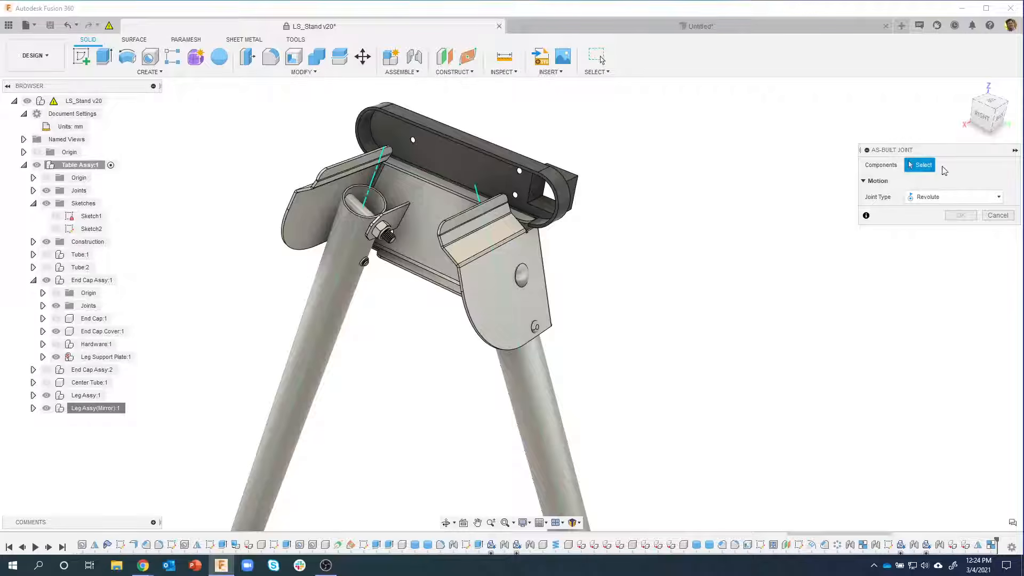
scroll(649, 247, up, 2)
shift+middle_drag(649, 247, 565, 368)
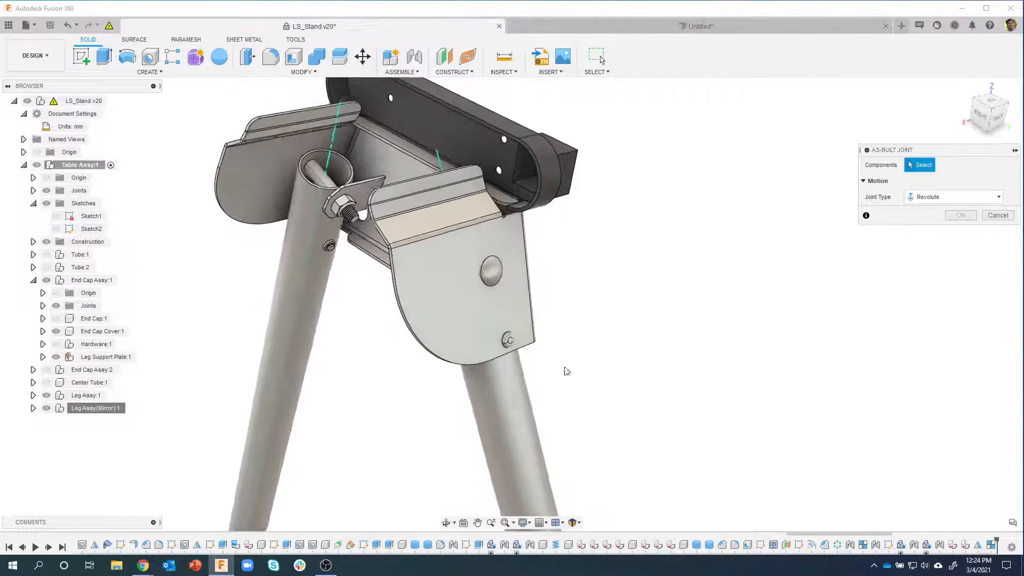
click(508, 406)
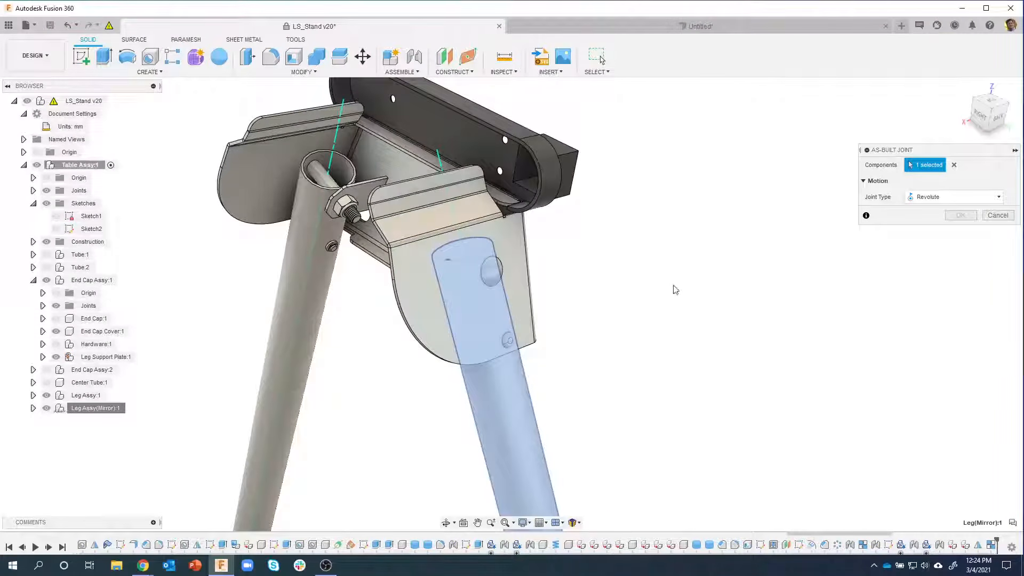
click(424, 315)
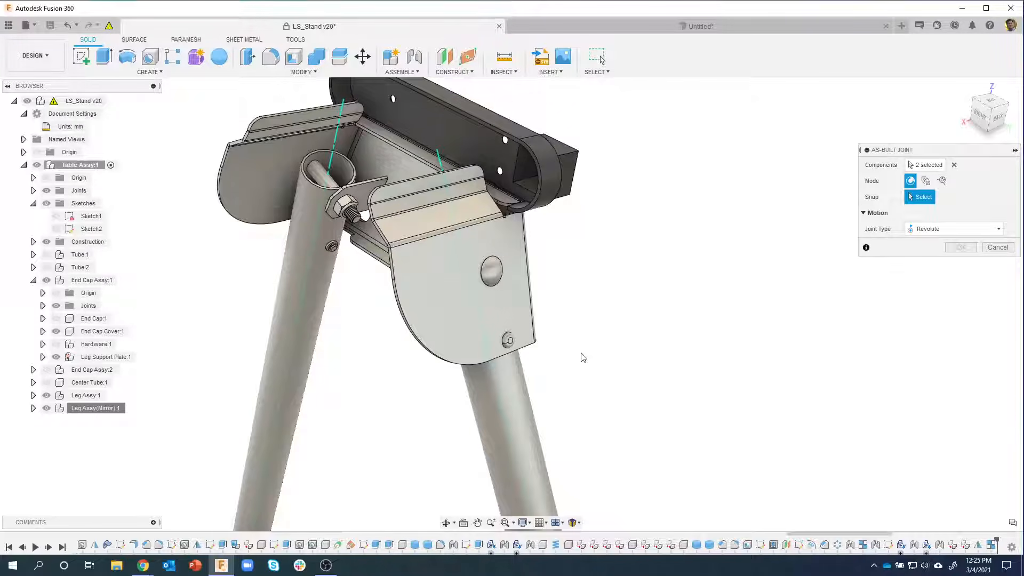
Step: Snap the revolute joint to the mirrored leg's carriage bolt location, rotating about the Z axis, and finish the joint
scroll(492, 256, up, 3)
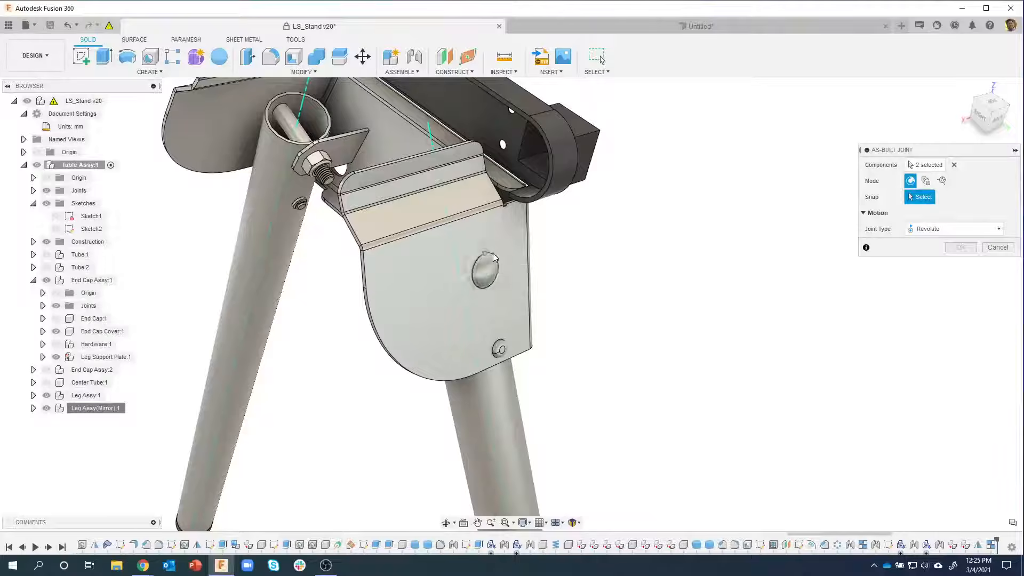
shift+middle_drag(501, 256, 447, 265)
click(449, 264)
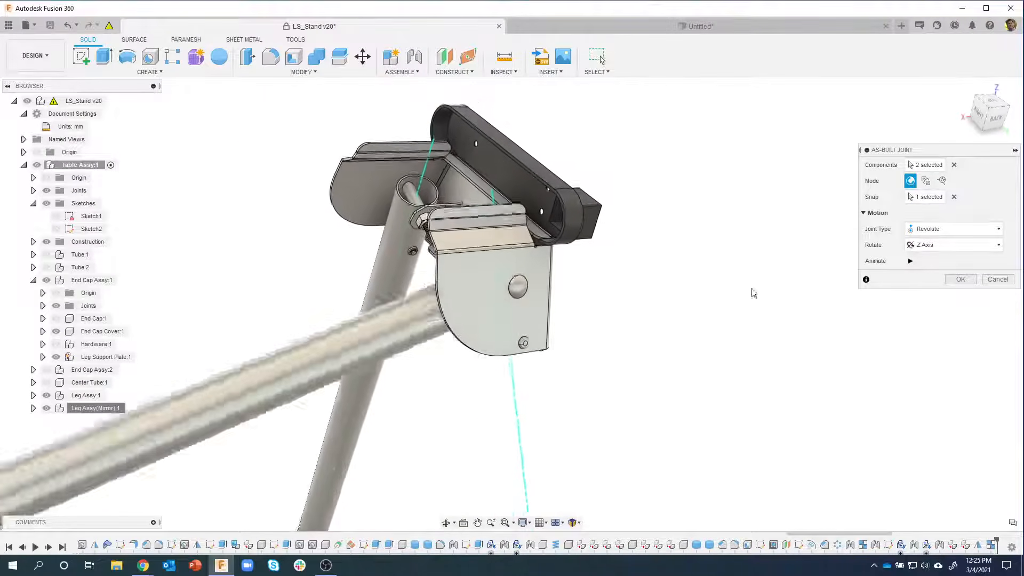
click(960, 279)
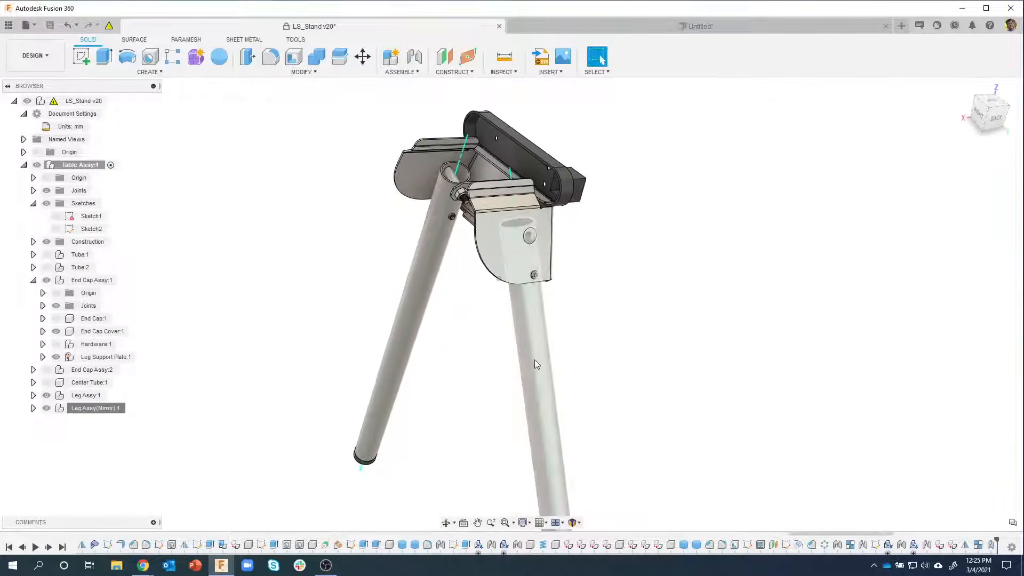
Step: Swing the mirrored leg about its bolt to test the revolute joint, and revert the position
drag(535, 359, 535, 395)
shift+middle_drag(752, 279, 841, 231)
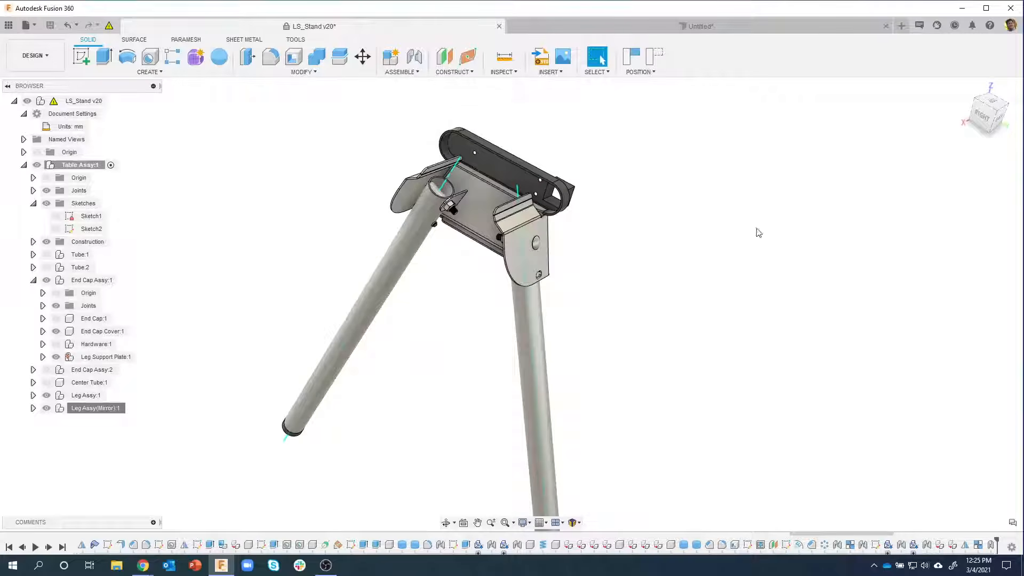
click(657, 59)
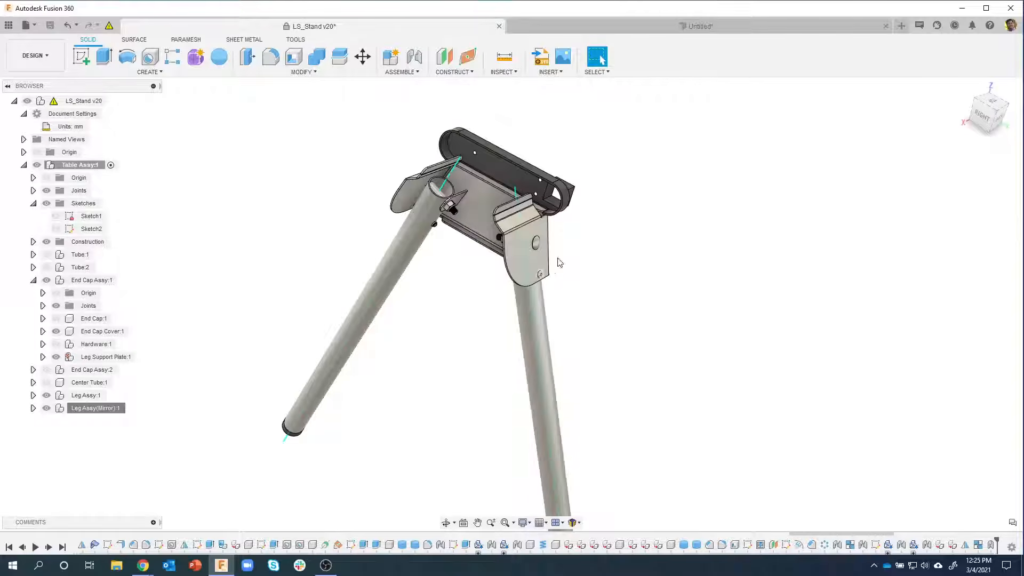
shift+middle_drag(557, 261, 580, 305)
scroll(580, 305, up, 2)
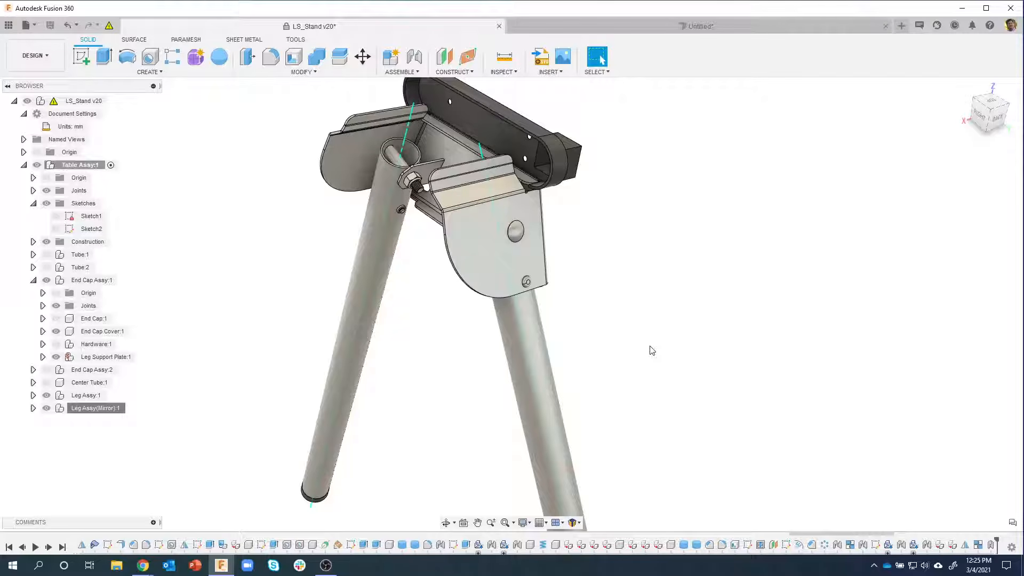
click(401, 72)
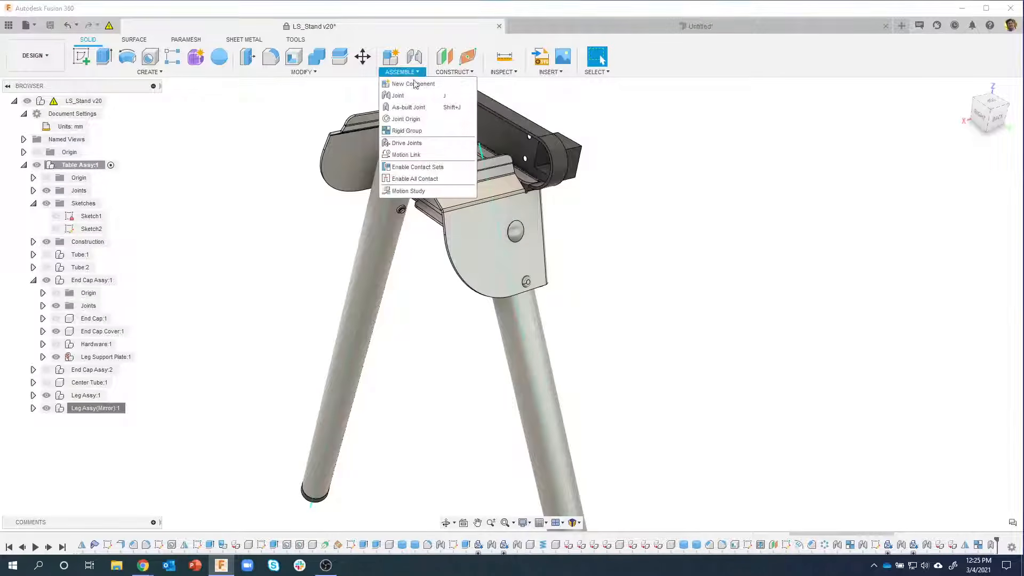
click(651, 112)
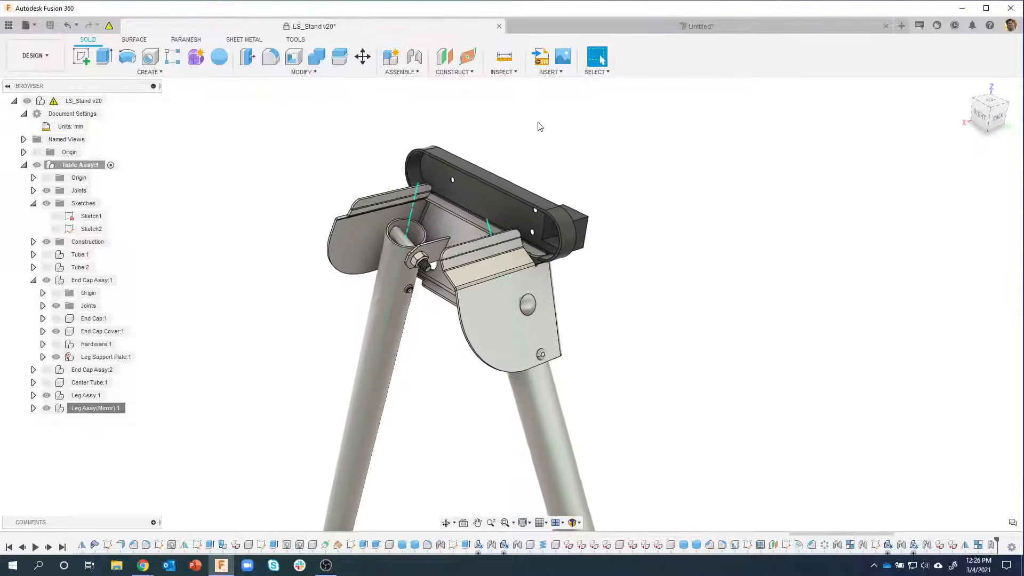
Step: Run an Interference check on all visible parts of the leg and end cap assembly, leaving coincident faces excluded
click(502, 72)
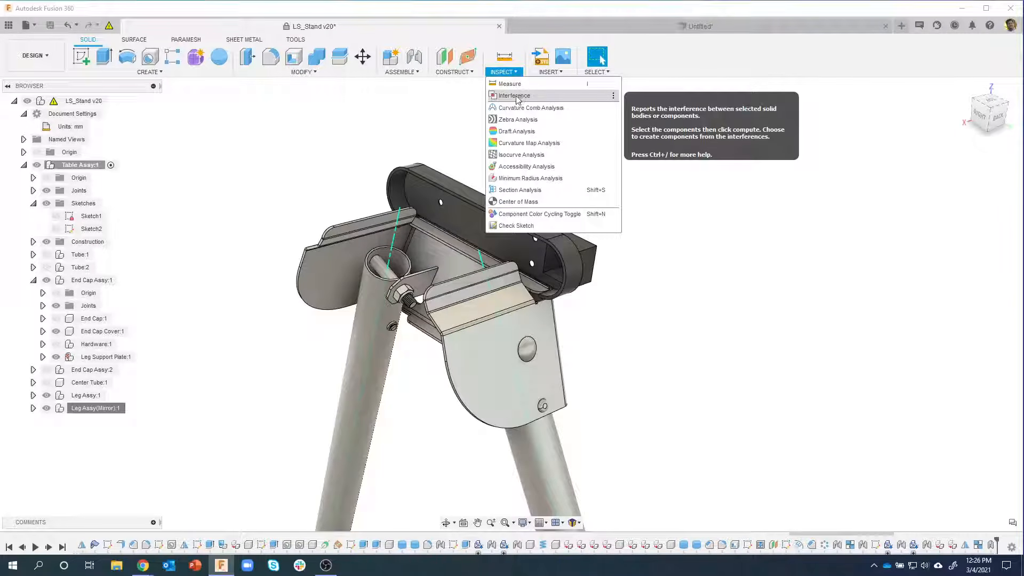
click(514, 96)
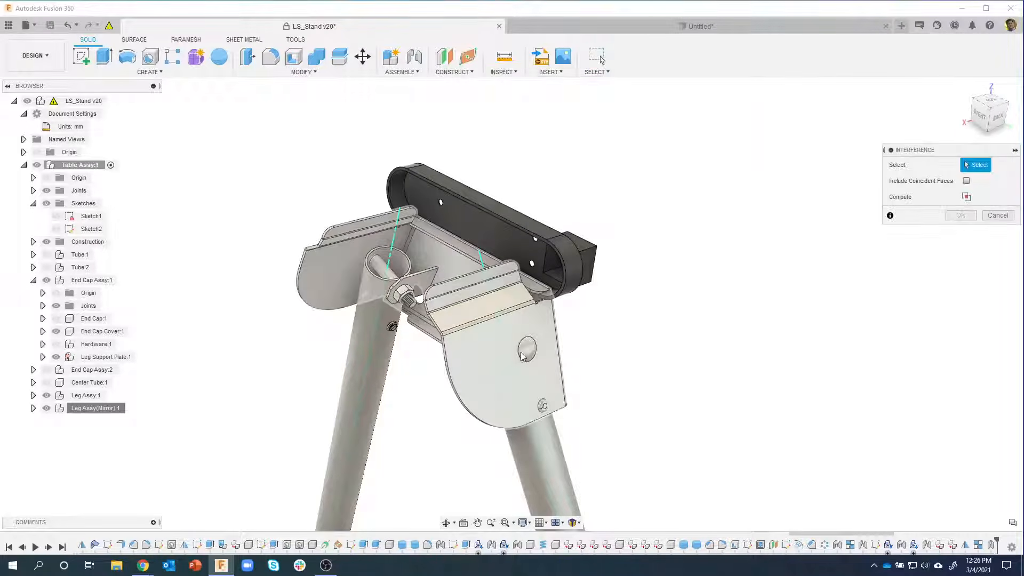
shift+middle_drag(531, 349, 727, 258)
scroll(499, 347, up, 6)
scroll(612, 295, down, 4)
scroll(611, 295, down, 2)
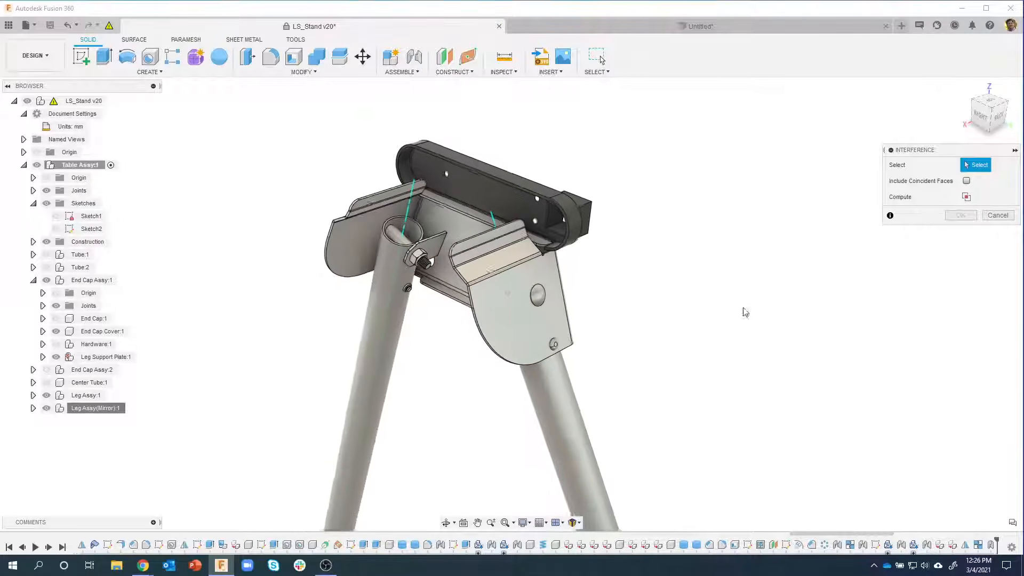
drag(695, 411, 319, 134)
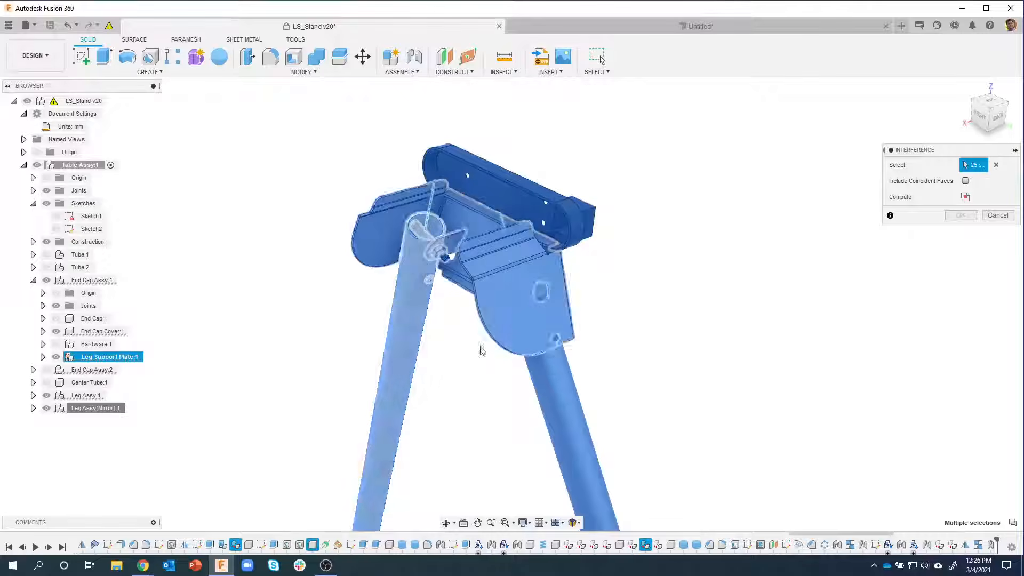
click(966, 197)
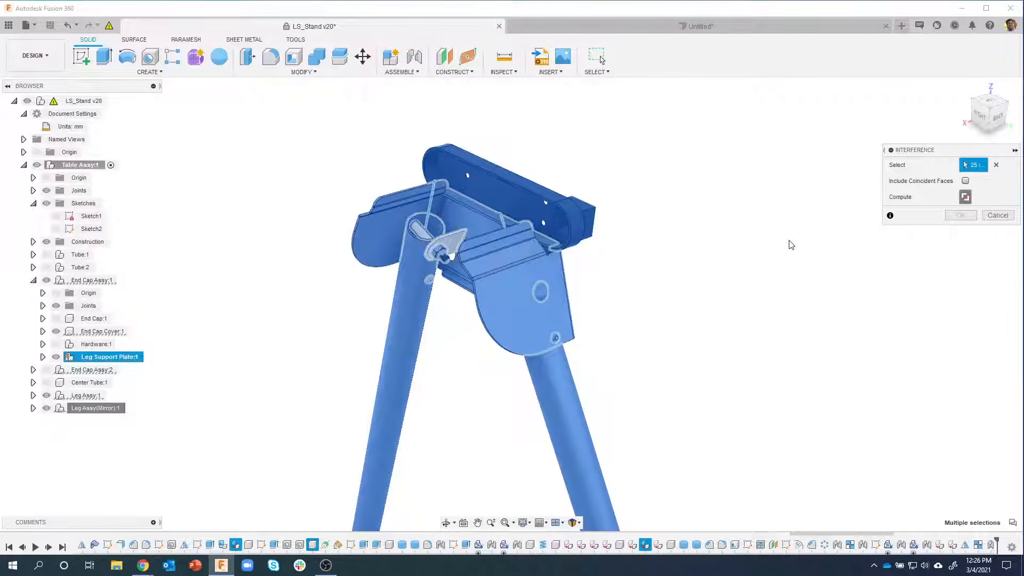
Step: Move the interference results aside and examine the highlighted overlap between the mirrored leg's bolt threads and nut
drag(606, 209, 881, 270)
scroll(546, 282, up, 5)
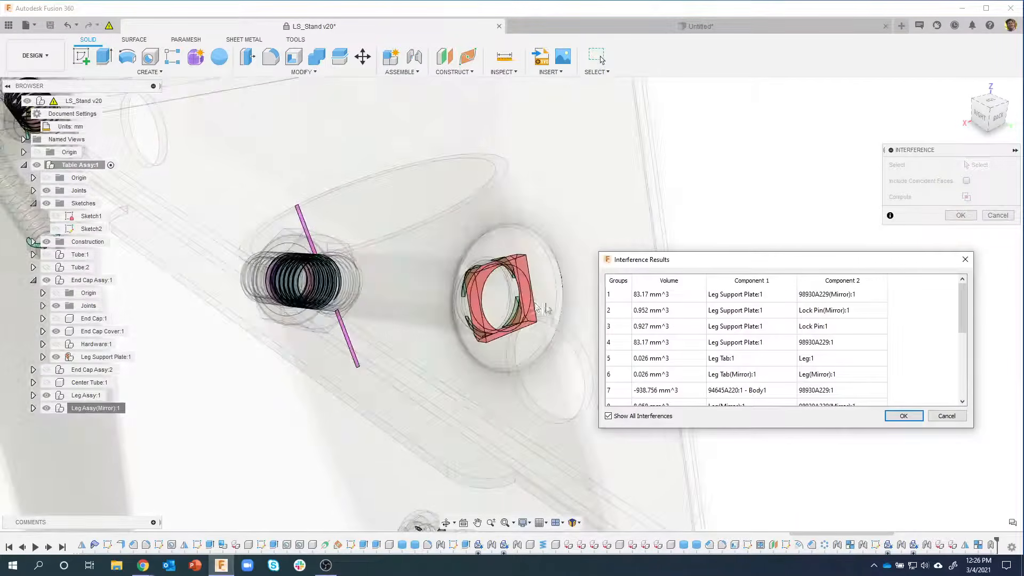
shift+middle_drag(539, 302, 404, 257)
scroll(405, 259, up, 5)
shift+middle_drag(318, 283, 373, 233)
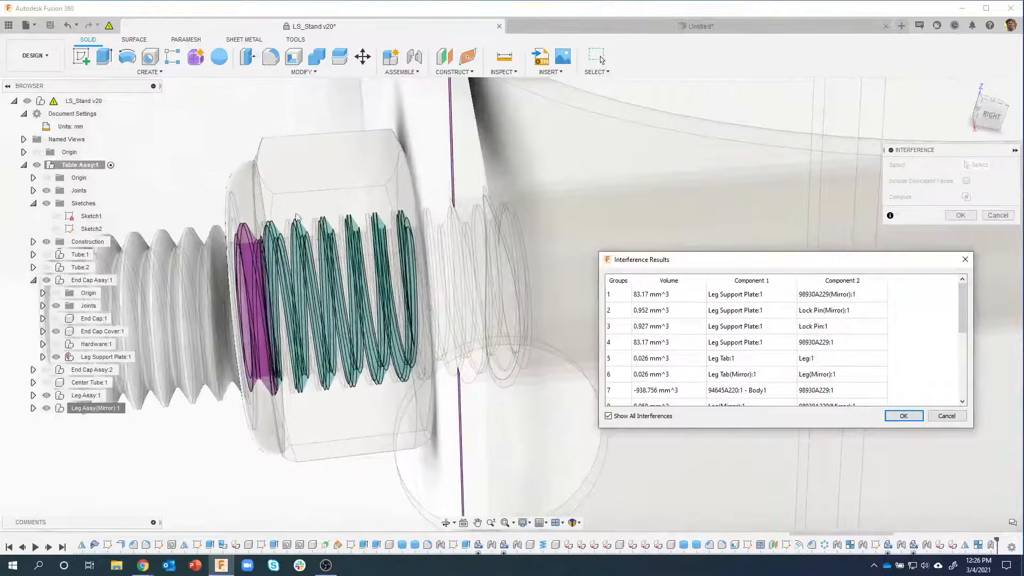
shift+middle_drag(297, 216, 391, 294)
shift+middle_drag(359, 329, 312, 212)
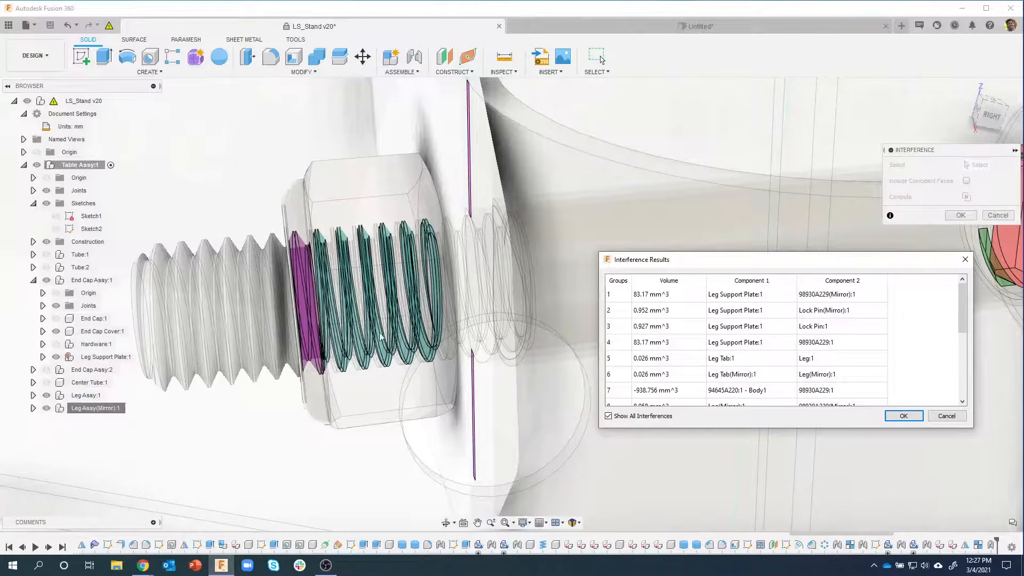
Step: Examine the overlap between the carriage bolt's square neck and the support plate, and close the interference results
scroll(381, 336, down, 5)
shift+middle_drag(381, 336, 542, 299)
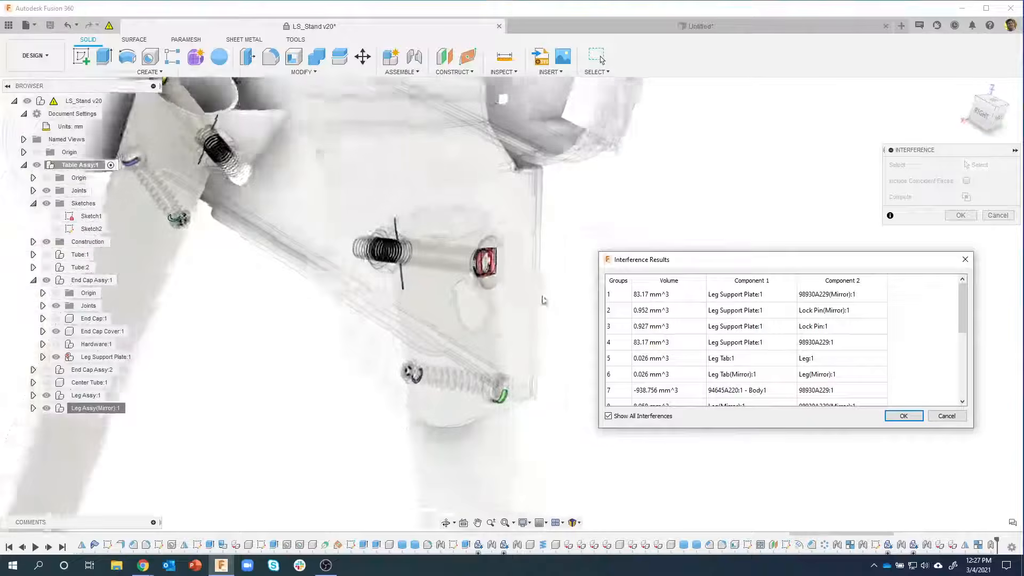
scroll(542, 300, up, 4)
shift+middle_drag(474, 258, 451, 291)
scroll(448, 288, up, 2)
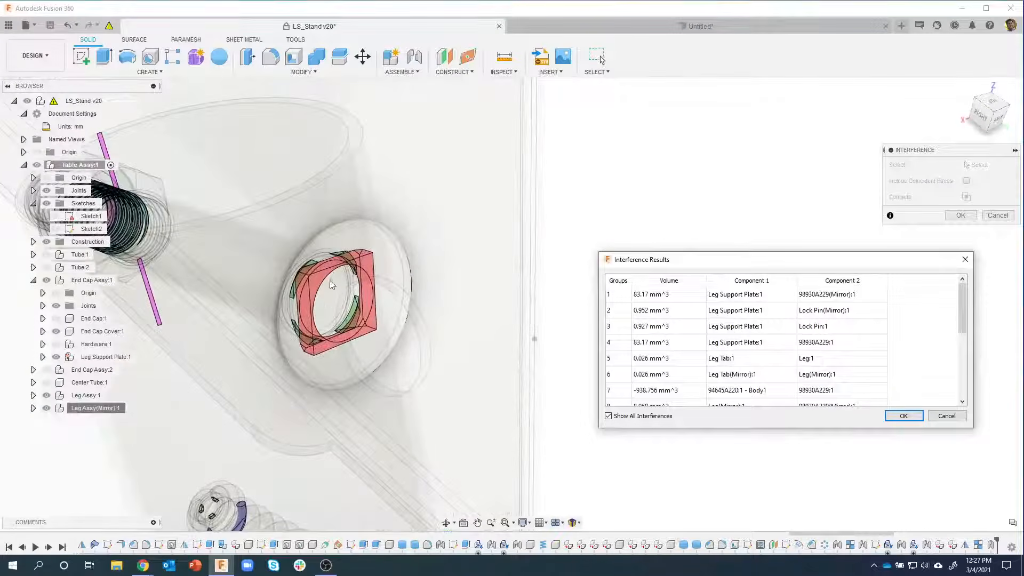
shift+middle_drag(331, 284, 332, 281)
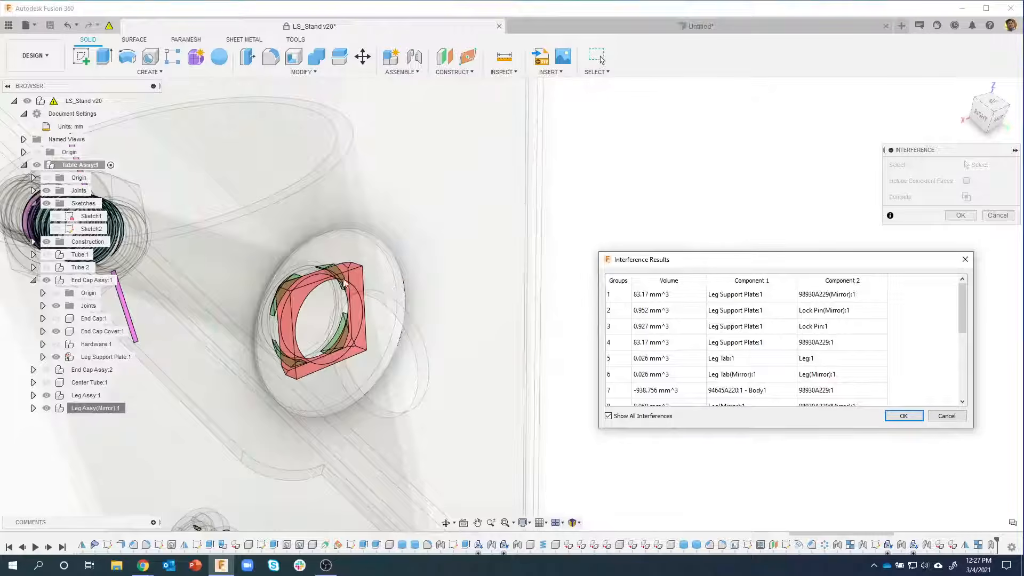
shift+middle_drag(324, 291, 389, 308)
scroll(404, 304, down, 3)
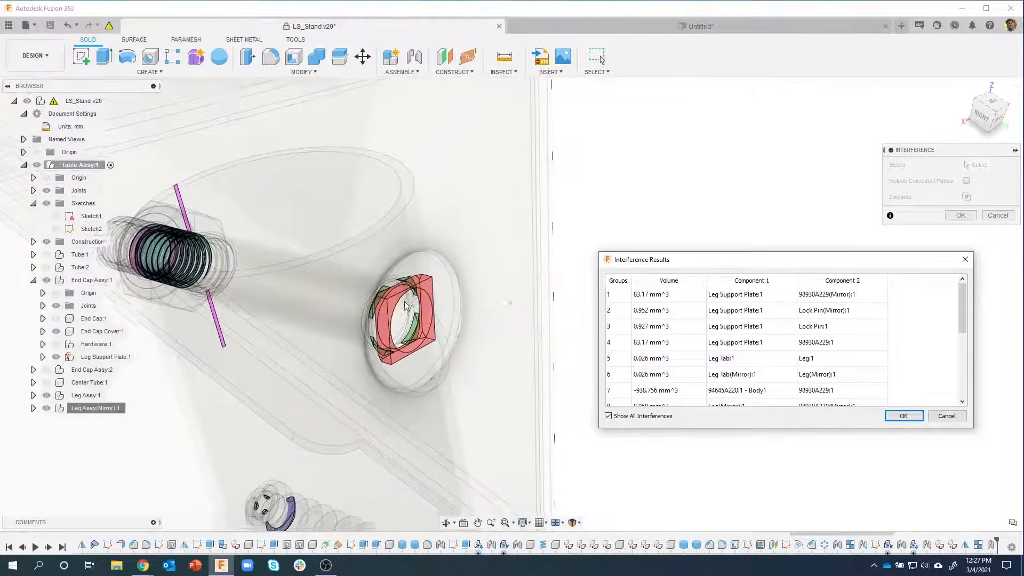
scroll(404, 305, down, 10)
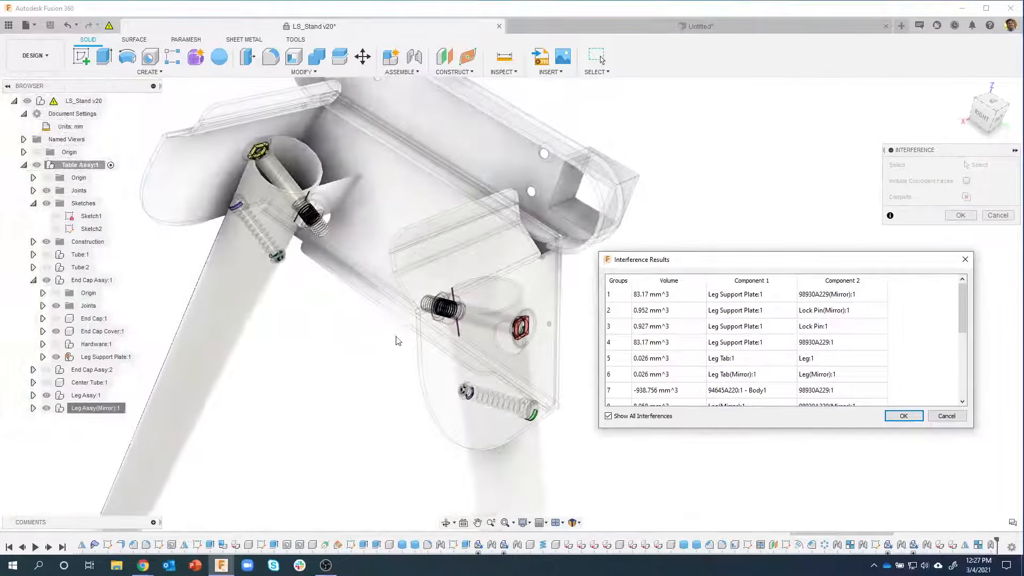
shift+middle_drag(420, 333, 544, 339)
click(905, 417)
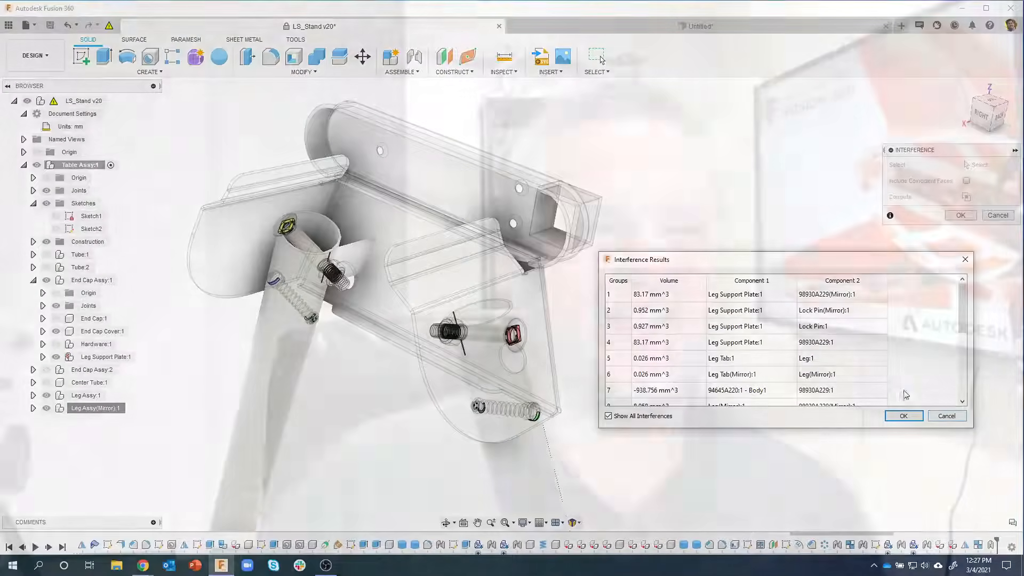
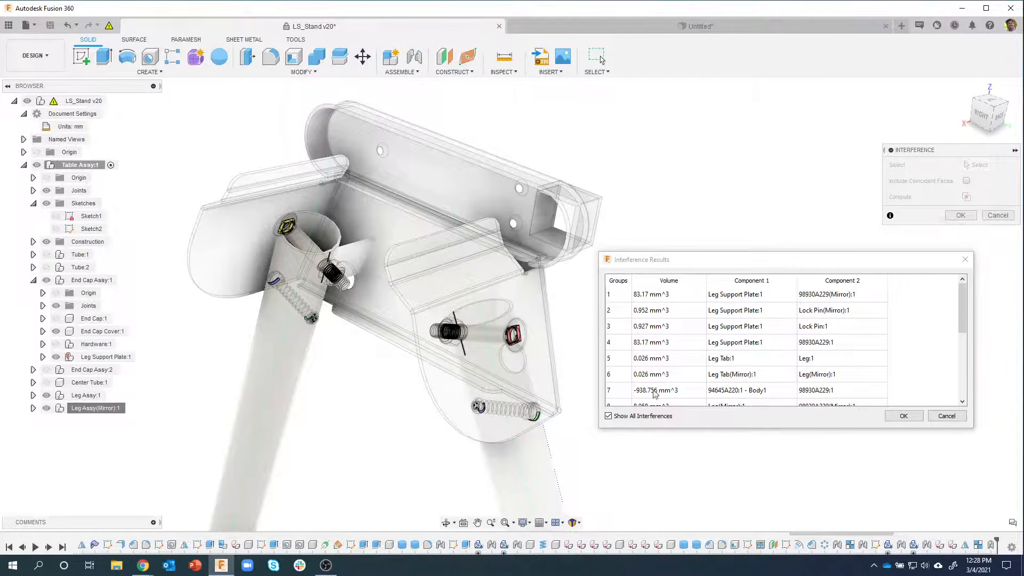
click(940, 417)
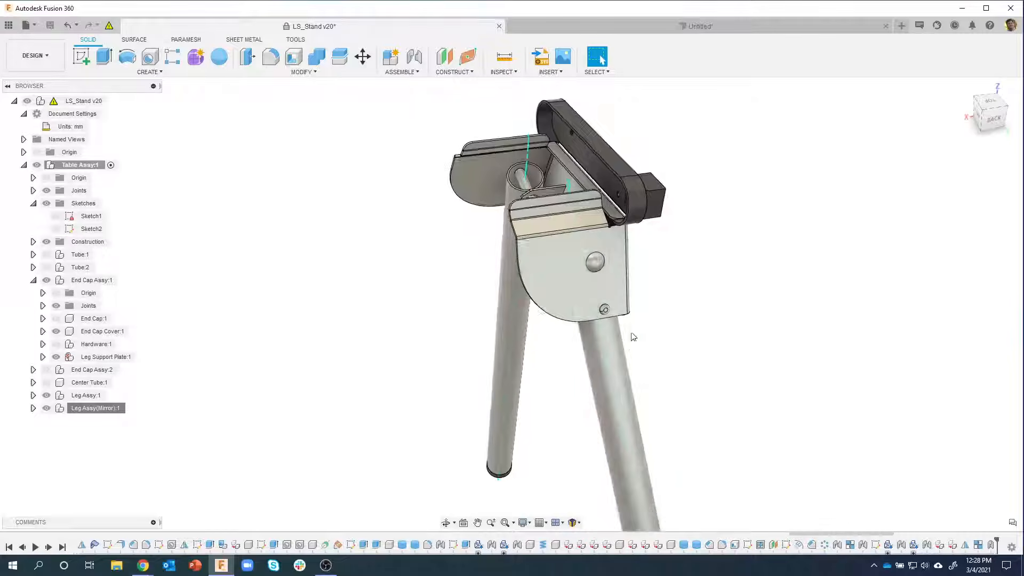
Step: Swing the mirrored leg about its bolt towards a folded position to test its travel, and revert the position
drag(619, 358, 616, 320)
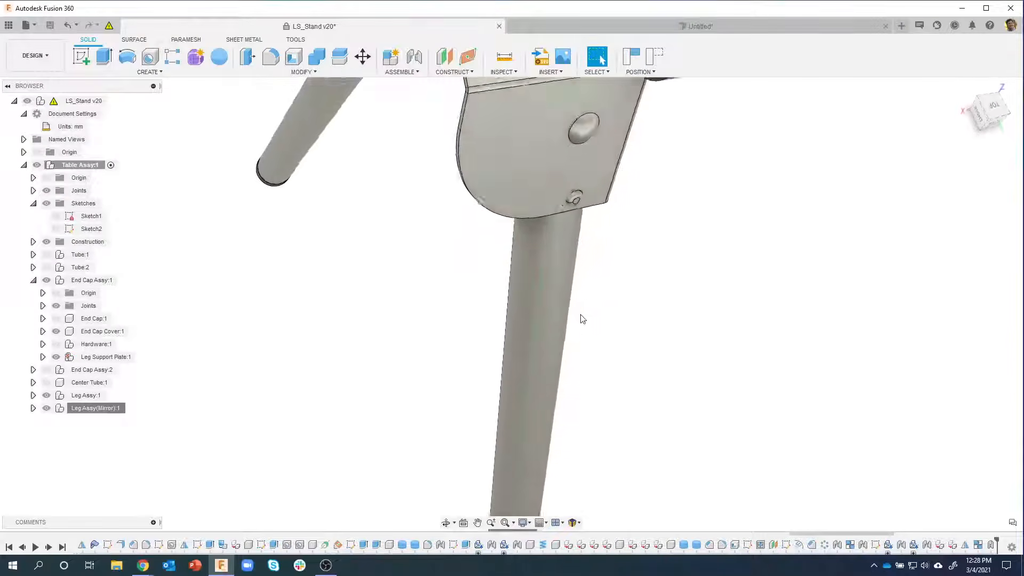
drag(568, 346, 412, 302)
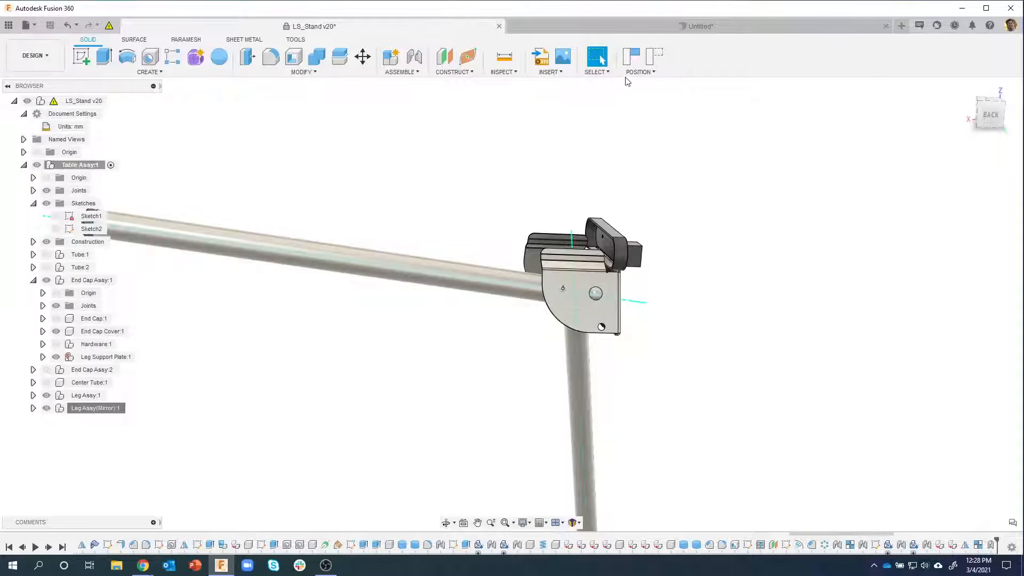
click(656, 57)
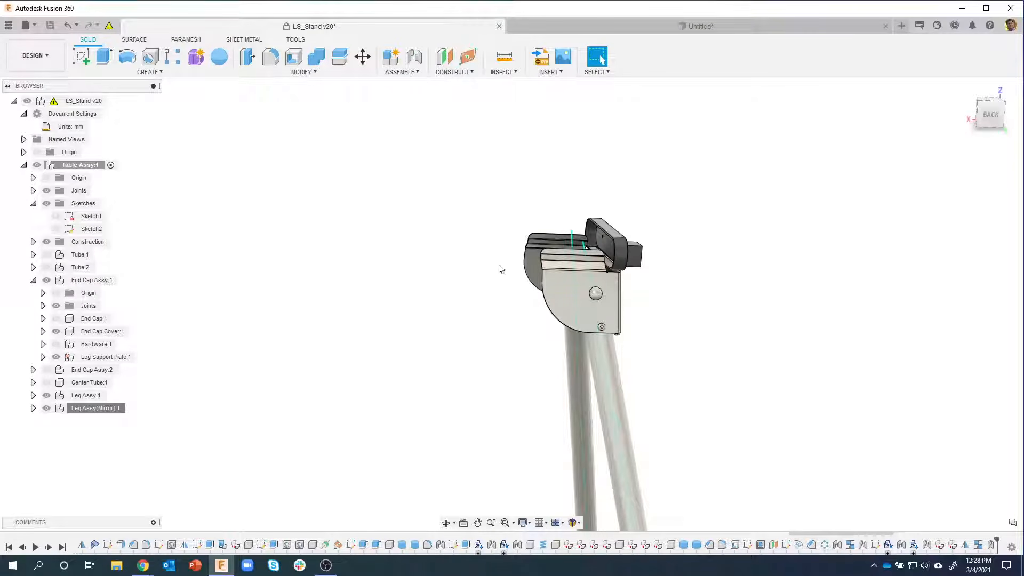
click(410, 73)
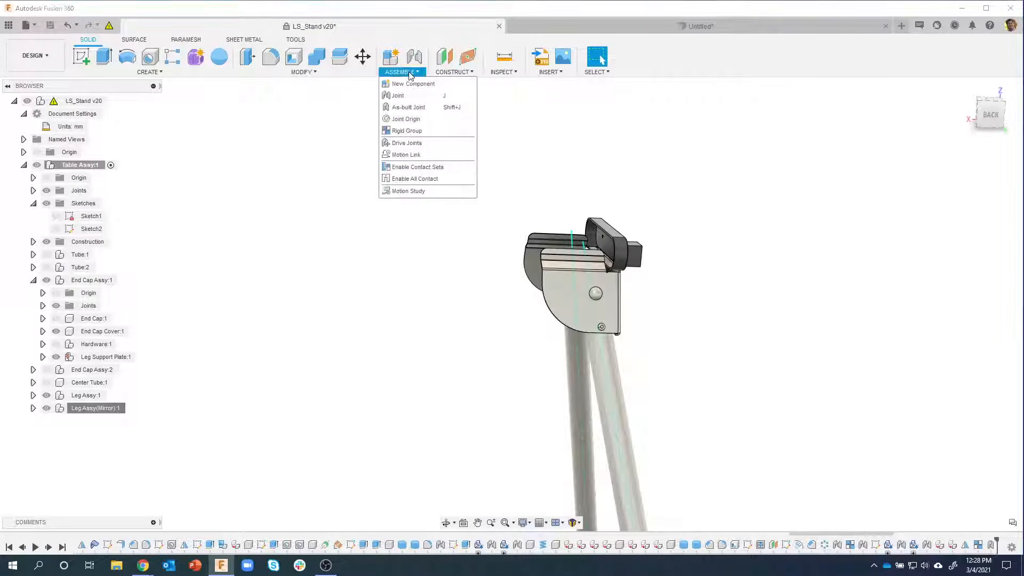
click(422, 144)
shift+middle_drag(512, 160, 937, 514)
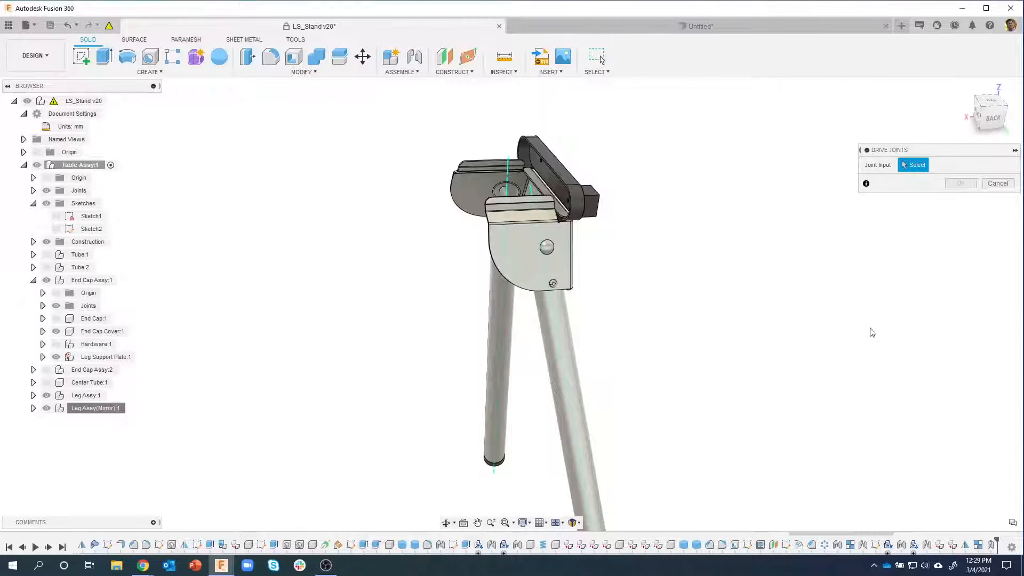
drag(879, 534, 1006, 536)
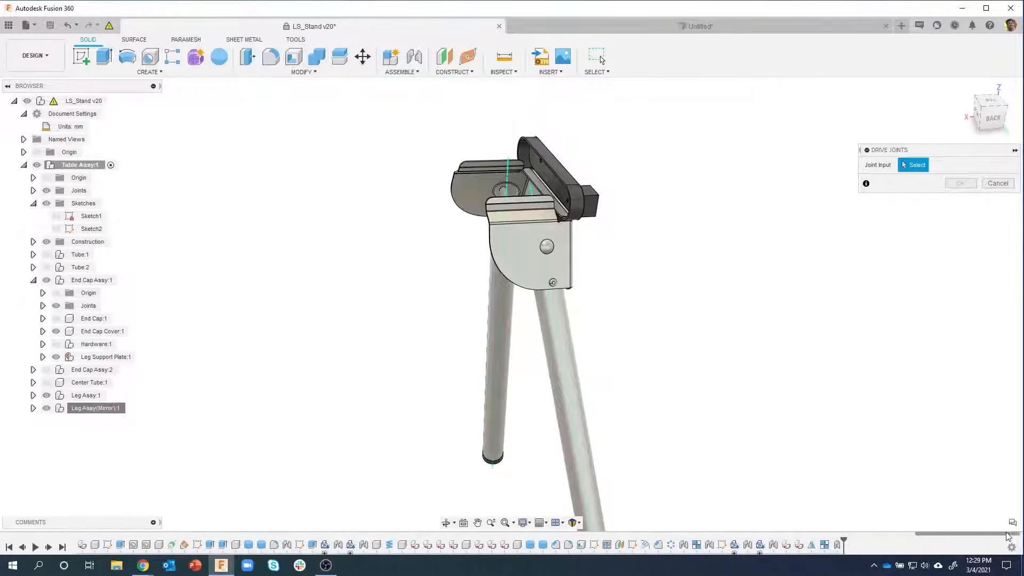
click(997, 184)
Step: Turn on the display of joints in the viewport's object visibility settings
shift+middle_drag(898, 213, 552, 533)
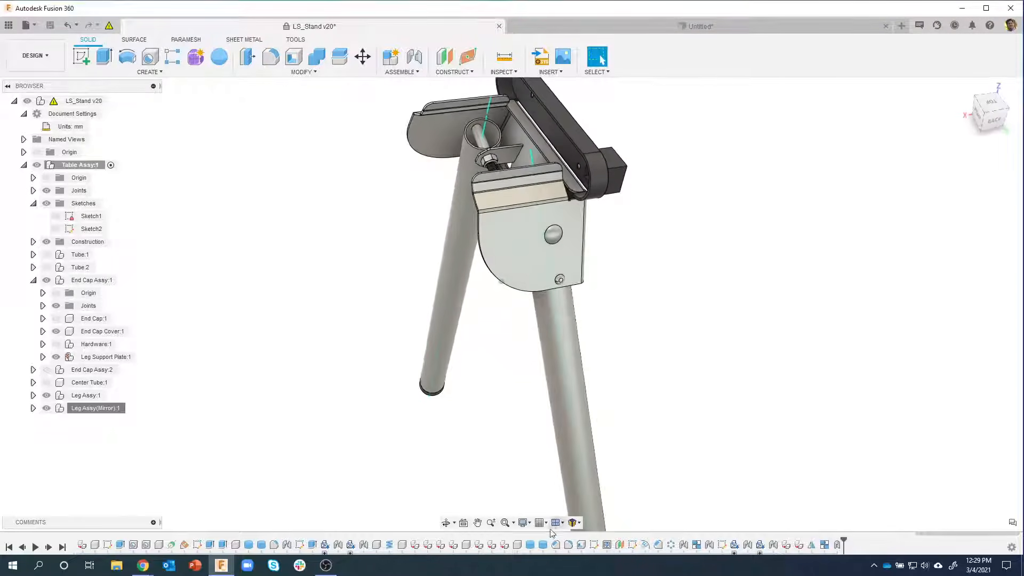
click(525, 523)
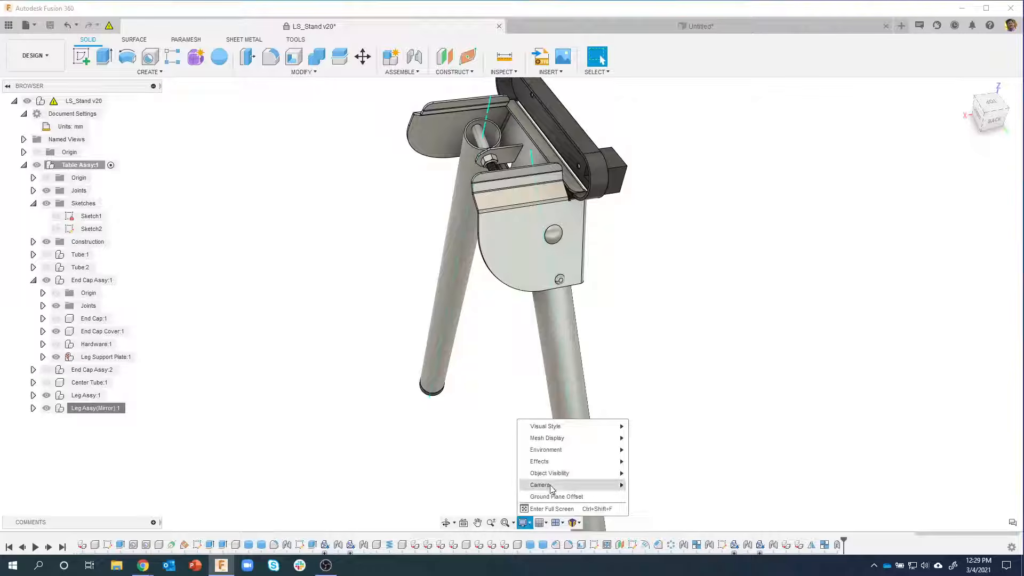
mouse_move(589, 475)
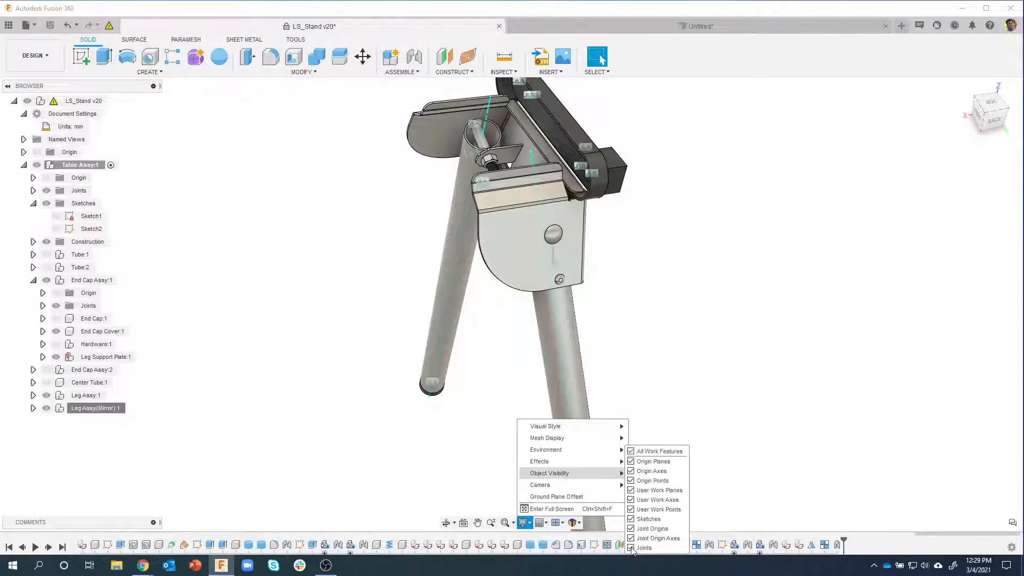
click(658, 409)
shift+middle_drag(613, 272, 596, 242)
scroll(596, 242, down, 2)
Step: Start Drive Joints on the mirrored leg's revolute joint and swing the leg to a rotation of -90 degrees
click(399, 72)
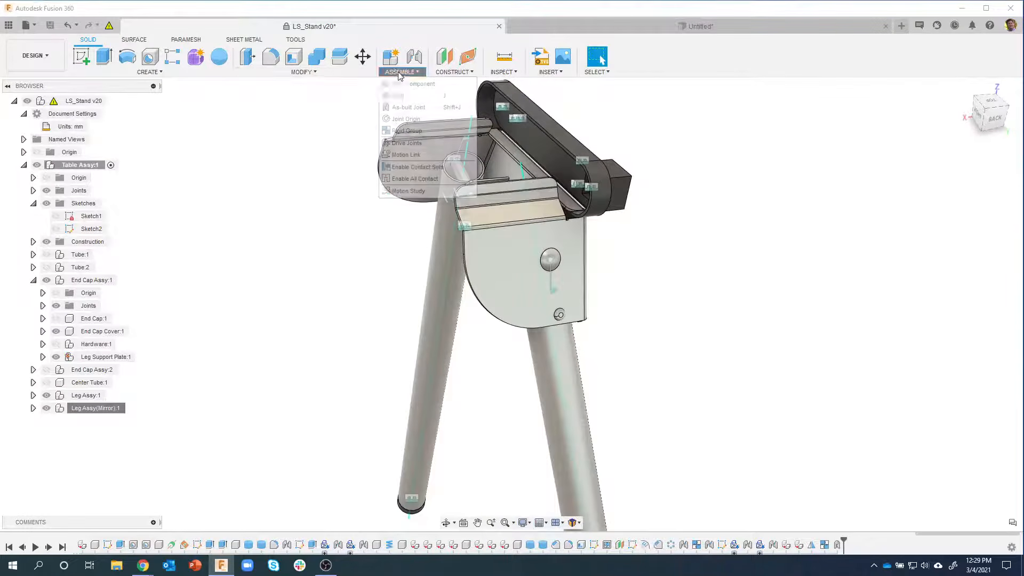
click(407, 143)
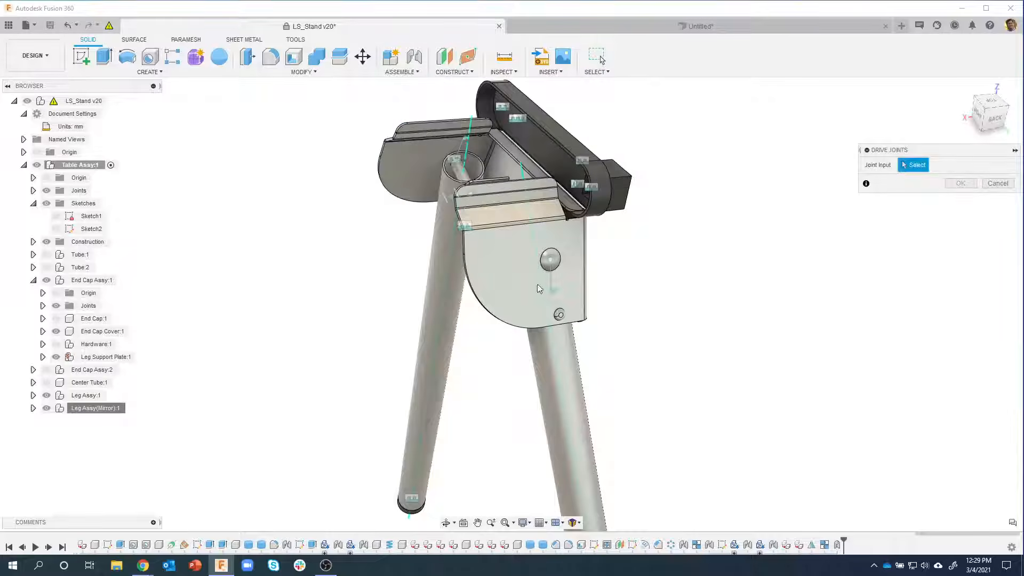
click(555, 293)
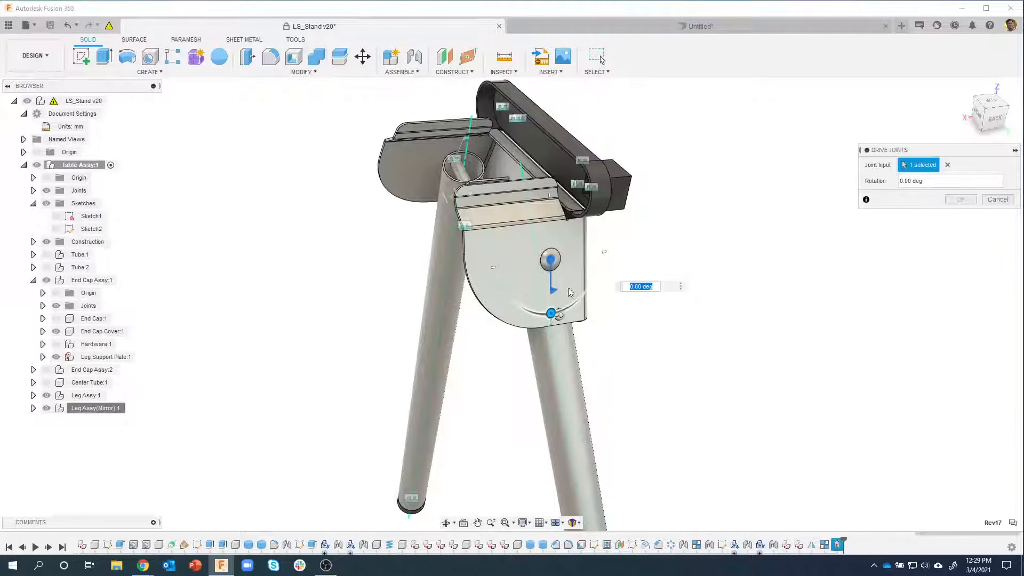
shift+middle_drag(619, 274, 555, 310)
drag(556, 311, 501, 259)
Step: Offset the joint's -90 degree rotation by 10.305 degrees, trying addition first and switching to subtraction
shift+middle_drag(562, 345, 544, 238)
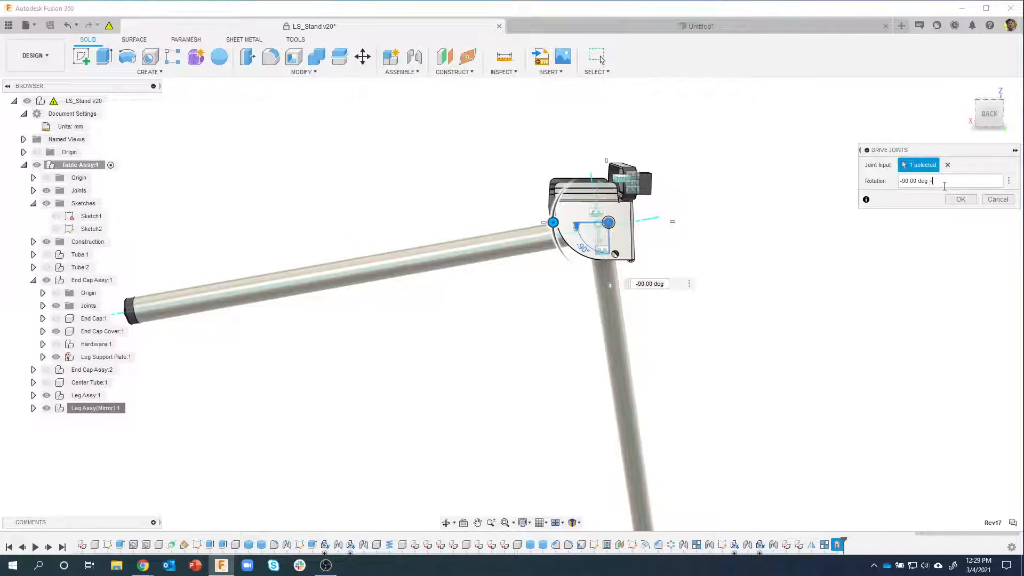
text(+ 10.305 deg)
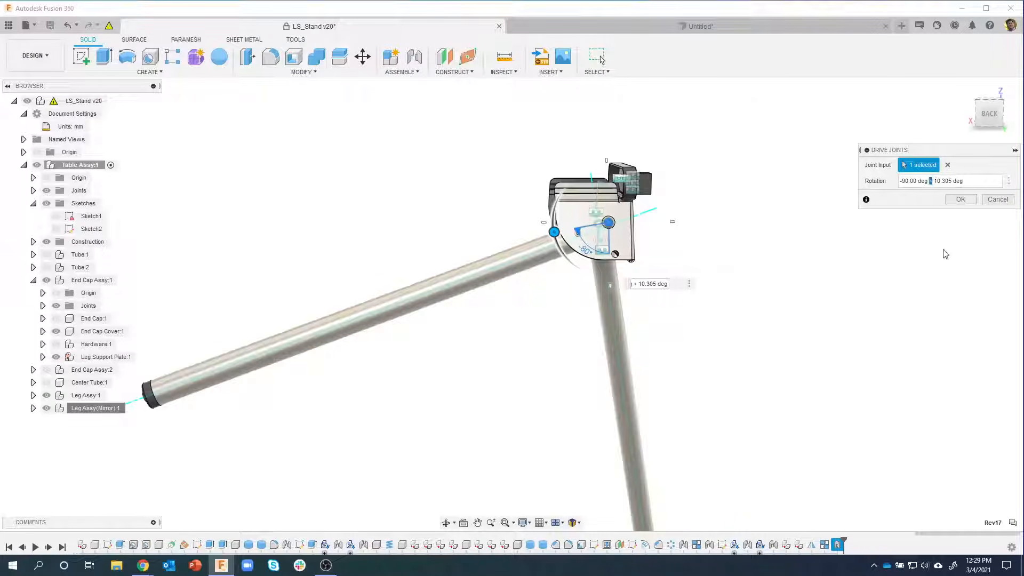
text(-)
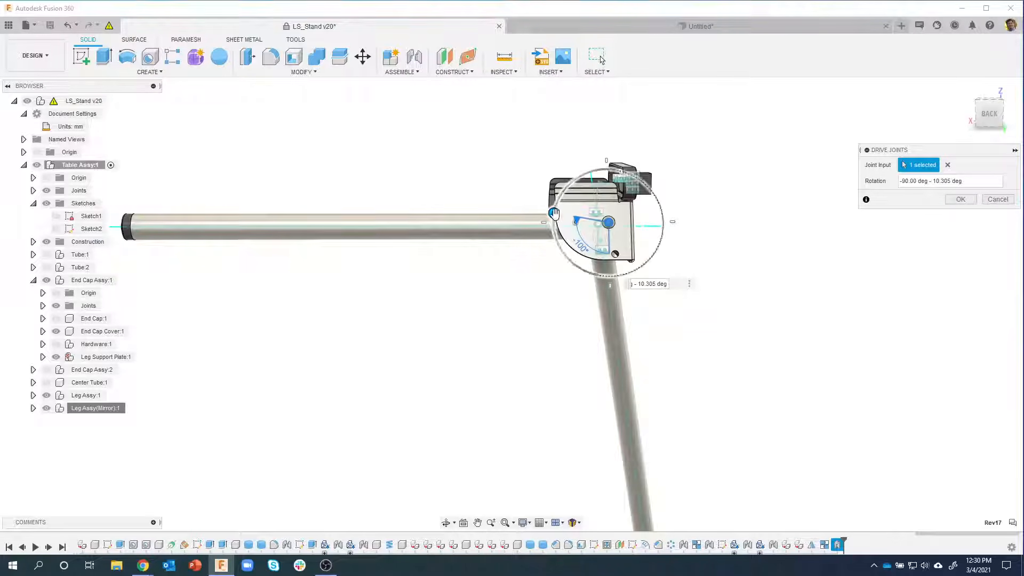
Step: Try slightly different rotations for the mirrored leg's joint, swinging it to -100.74 degrees and entering -99 and -99.5 degrees
drag(554, 213, 433, 195)
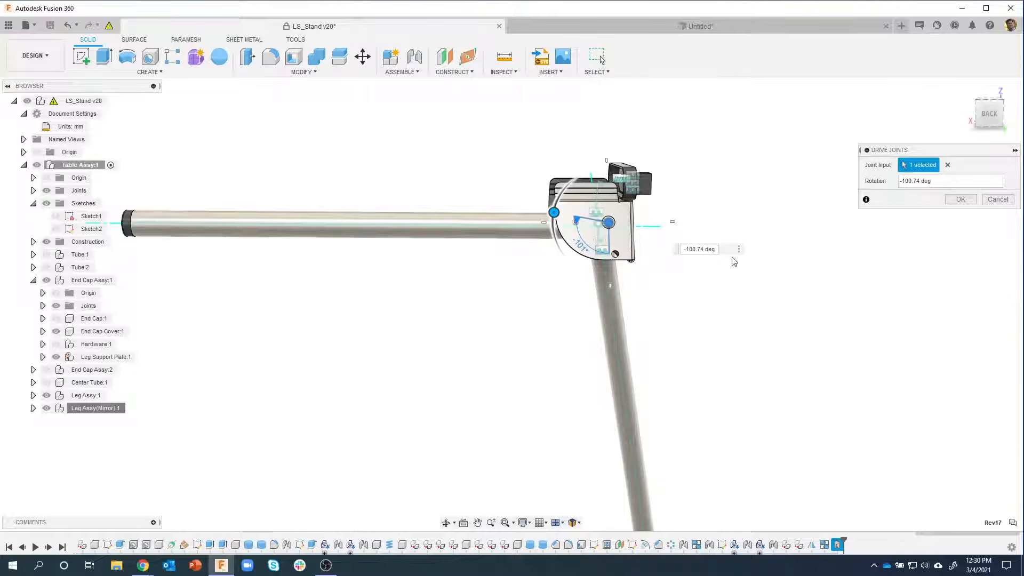
drag(715, 250, 680, 250)
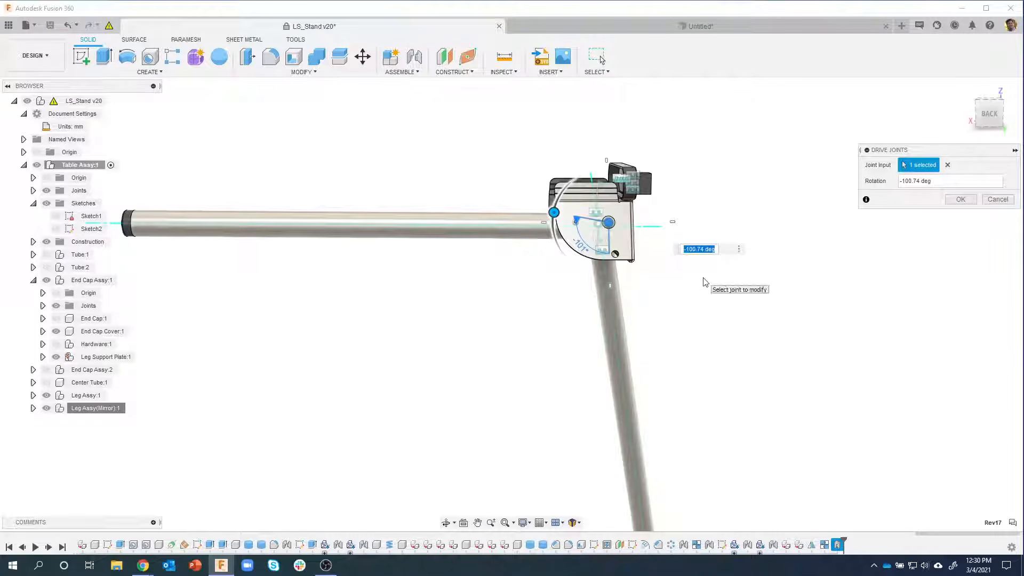
key(BackSpace)
key(Return)
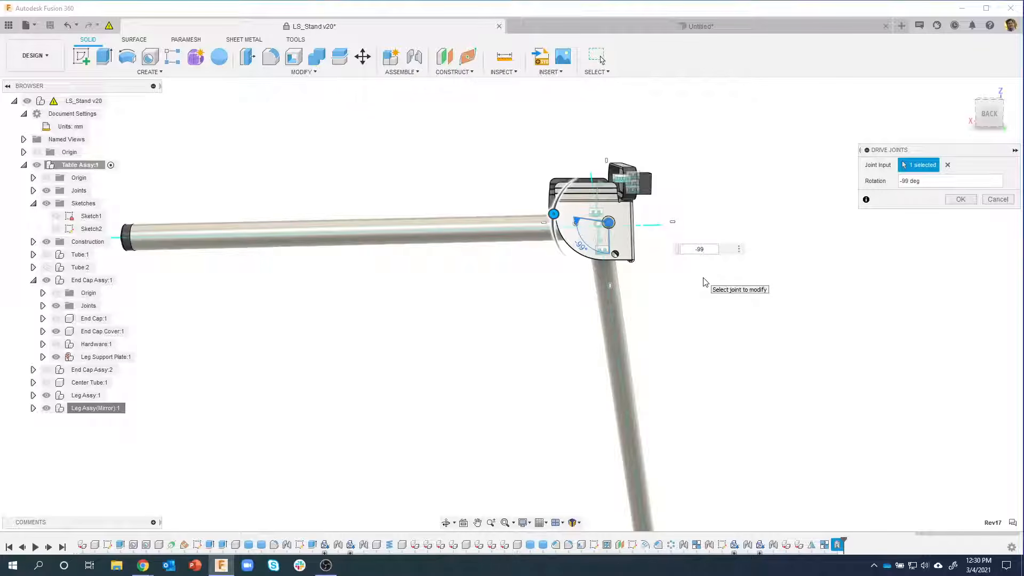
key(Return)
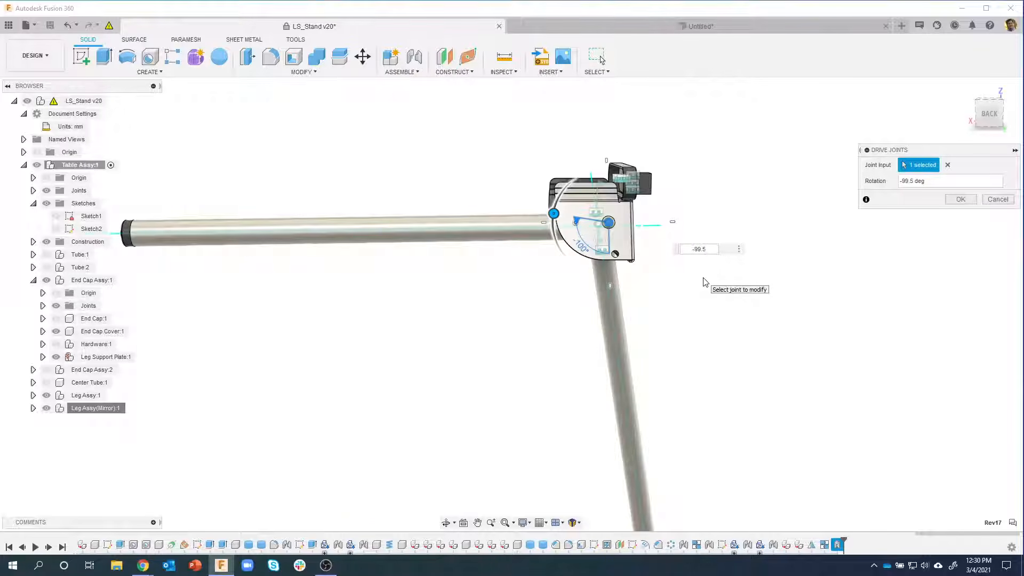
Step: Set the mirrored leg's joint rotation to -90 - 10.305 deg and accept the driven joint
triple_click(909, 181)
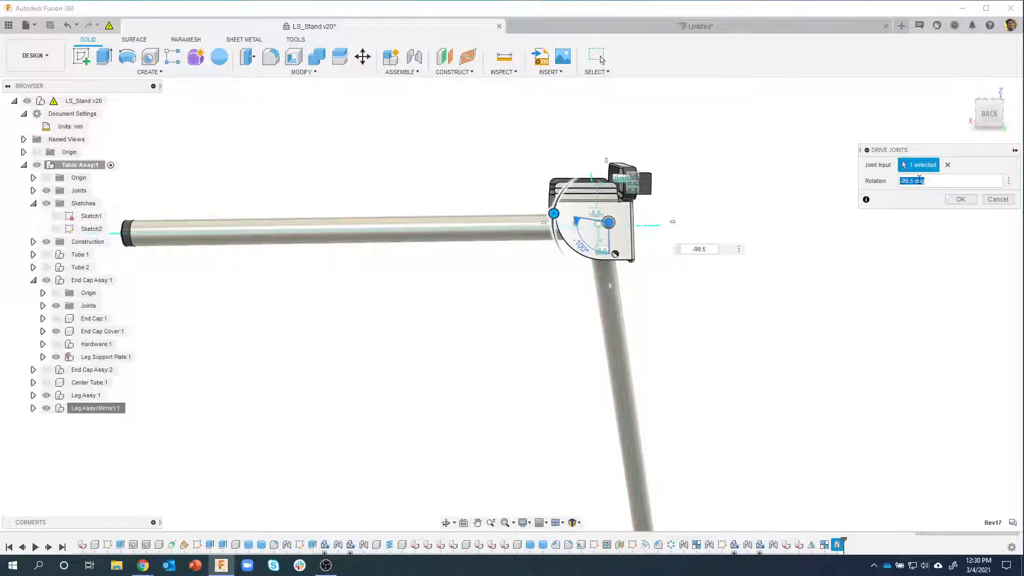
text(-90 -)
text(10.305 deg)
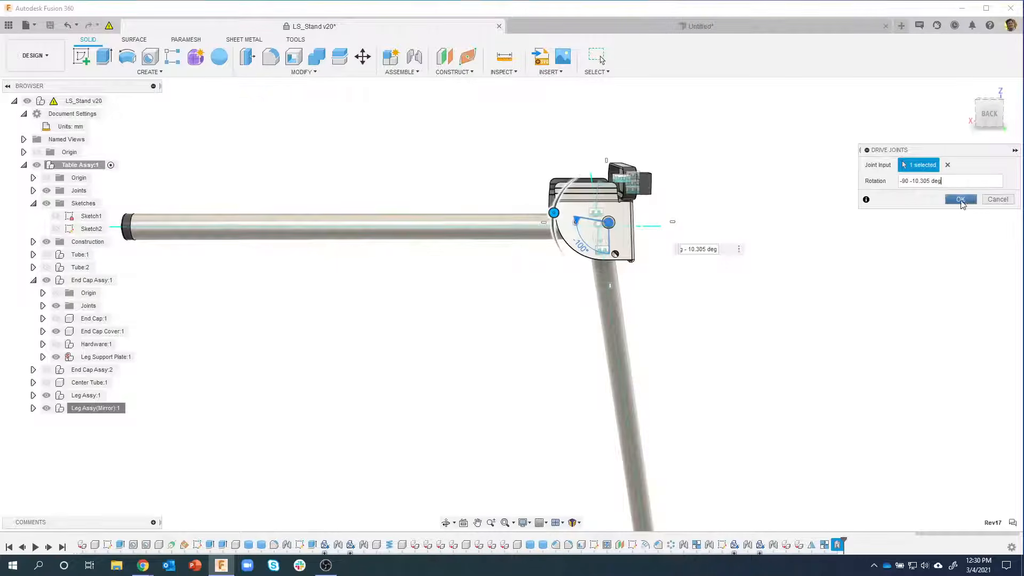
click(961, 200)
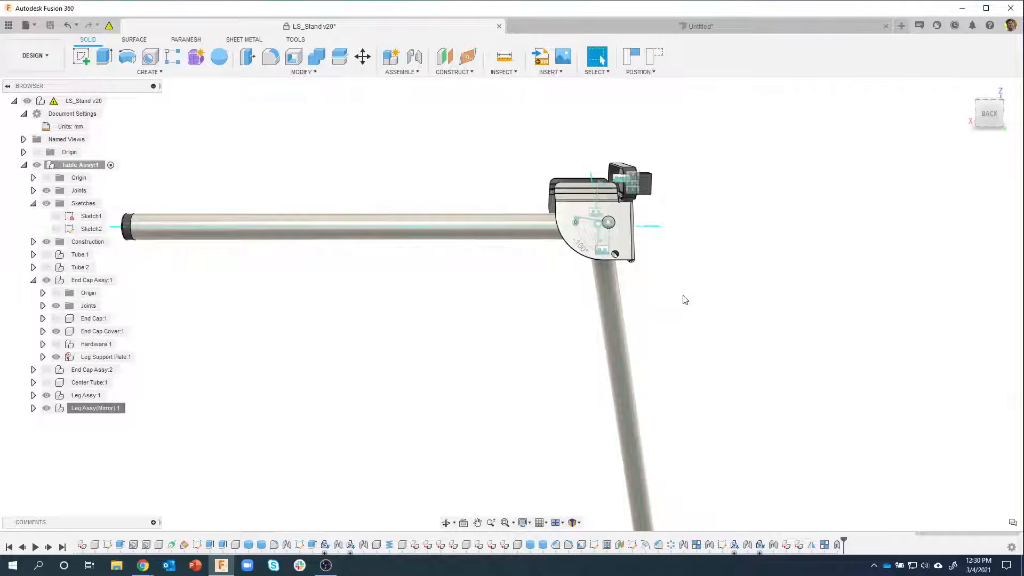
Step: Turn off the display of joints in the viewport's object visibility settings
scroll(588, 214, up, 5)
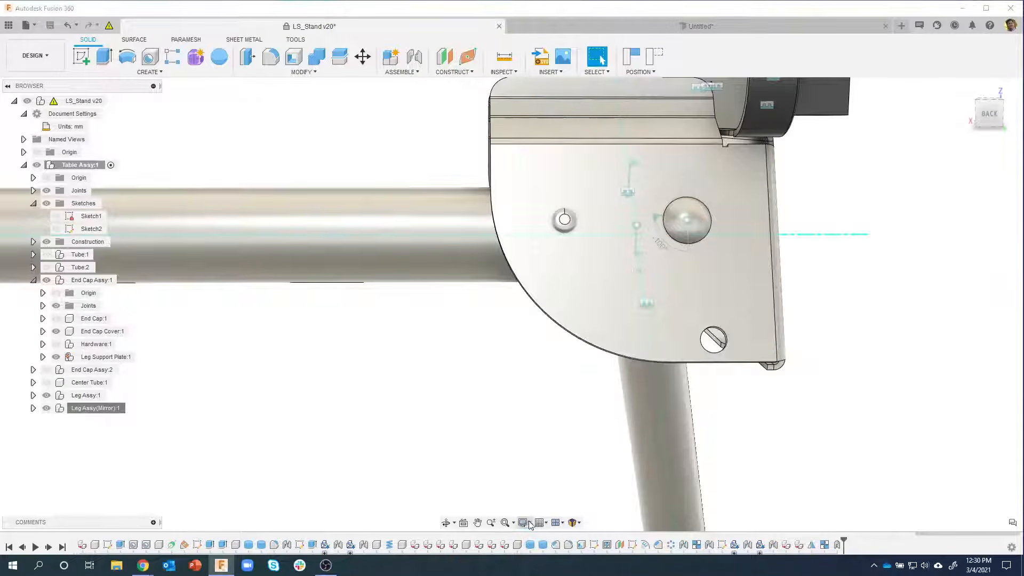
click(529, 524)
mouse_move(609, 472)
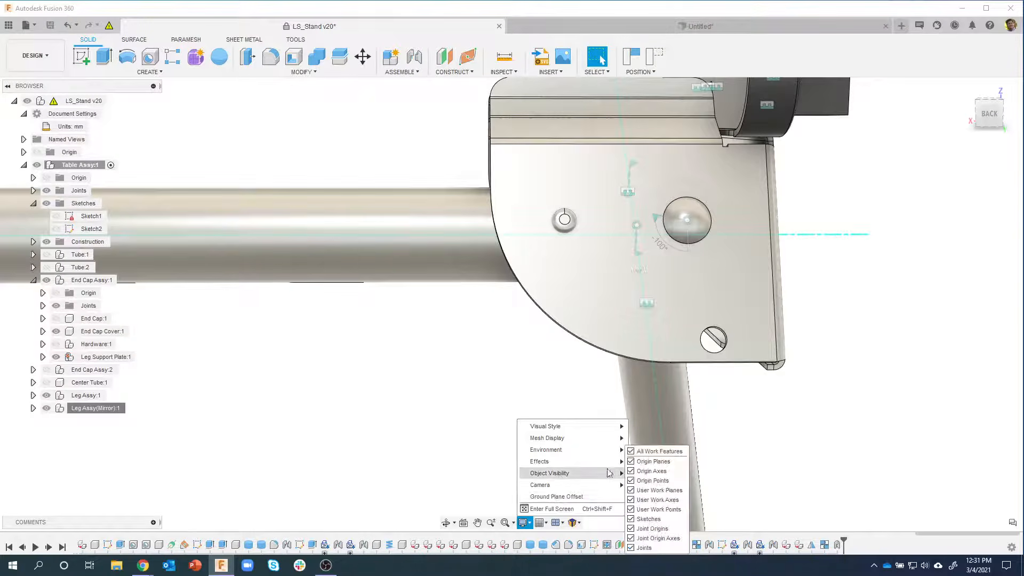
click(638, 547)
click(886, 286)
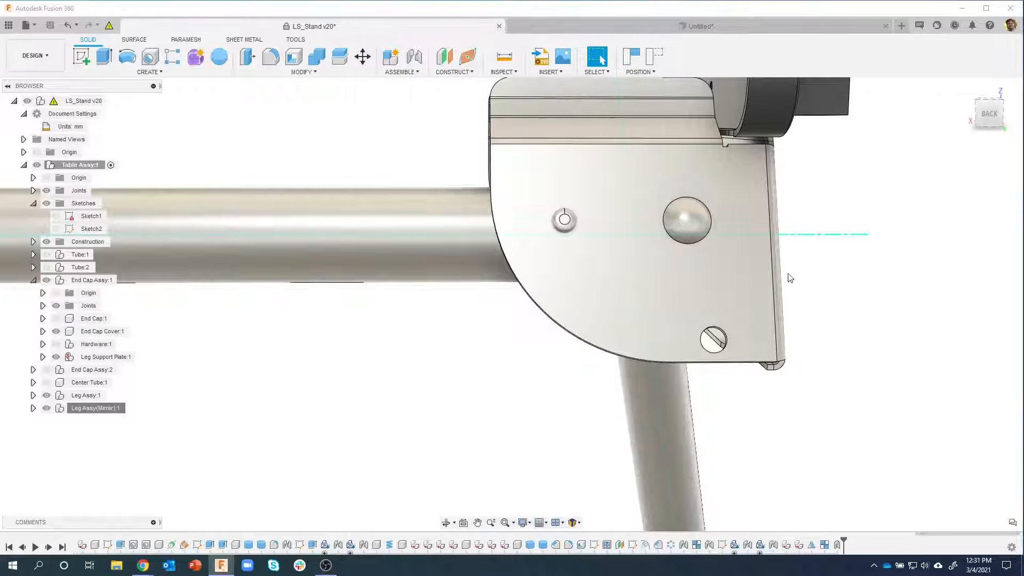
Step: Capture the folded position of the mirrored leg in the design history
shift+middle_drag(654, 243, 737, 397)
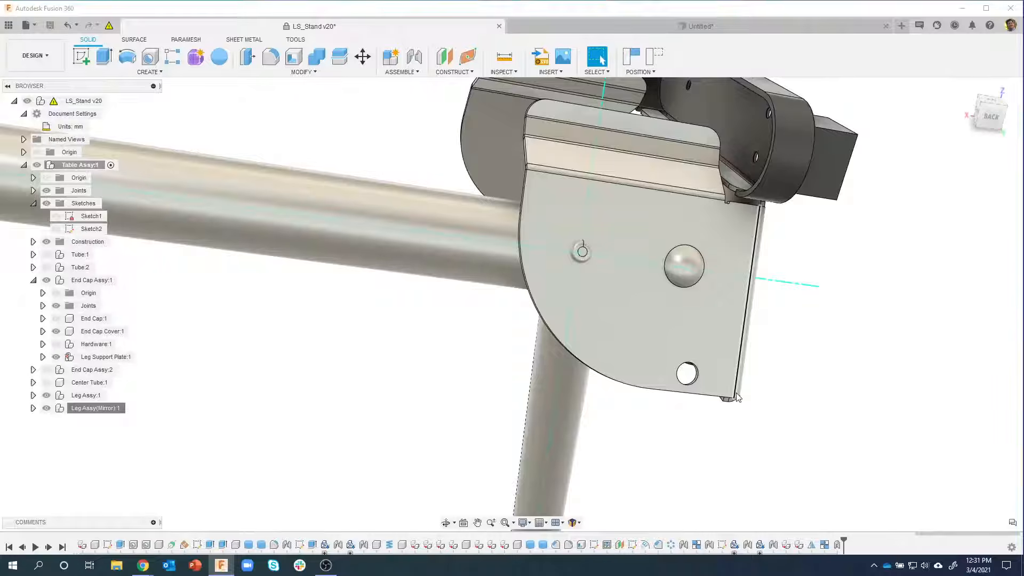
click(638, 63)
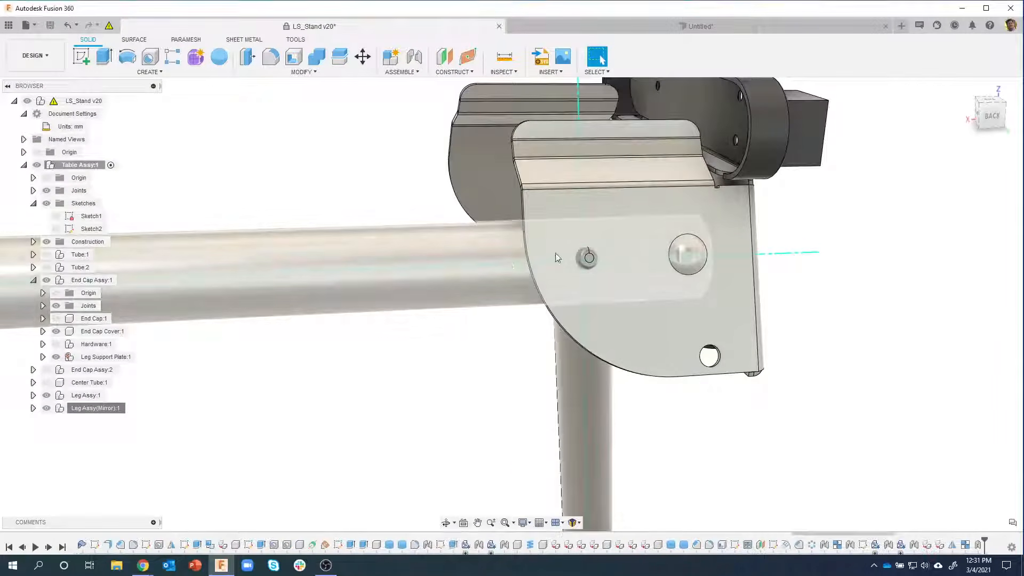
drag(855, 533, 930, 532)
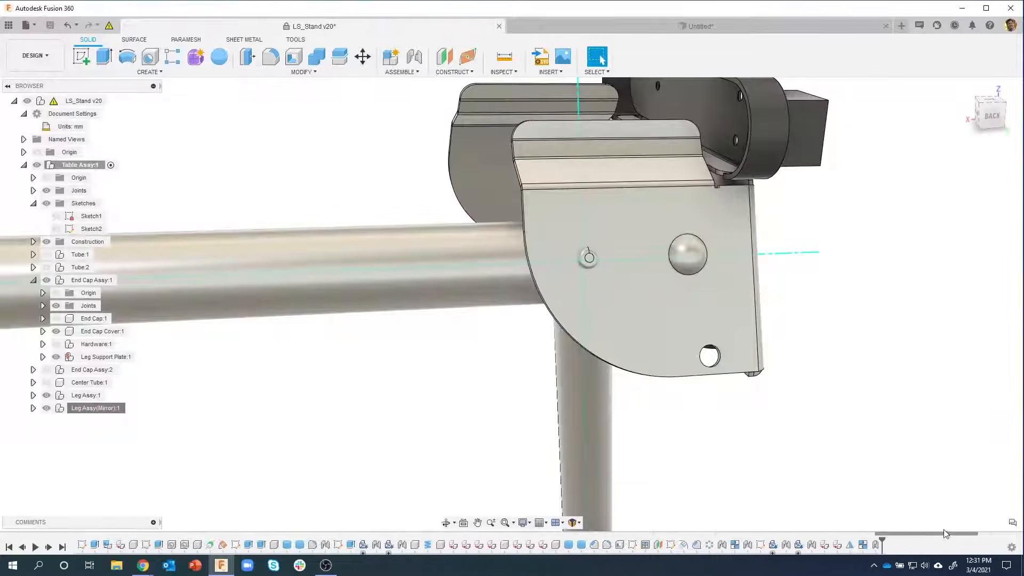
Step: Activate the Leg Support Plate:1 component for editing in place
shift+middle_drag(411, 377, 630, 371)
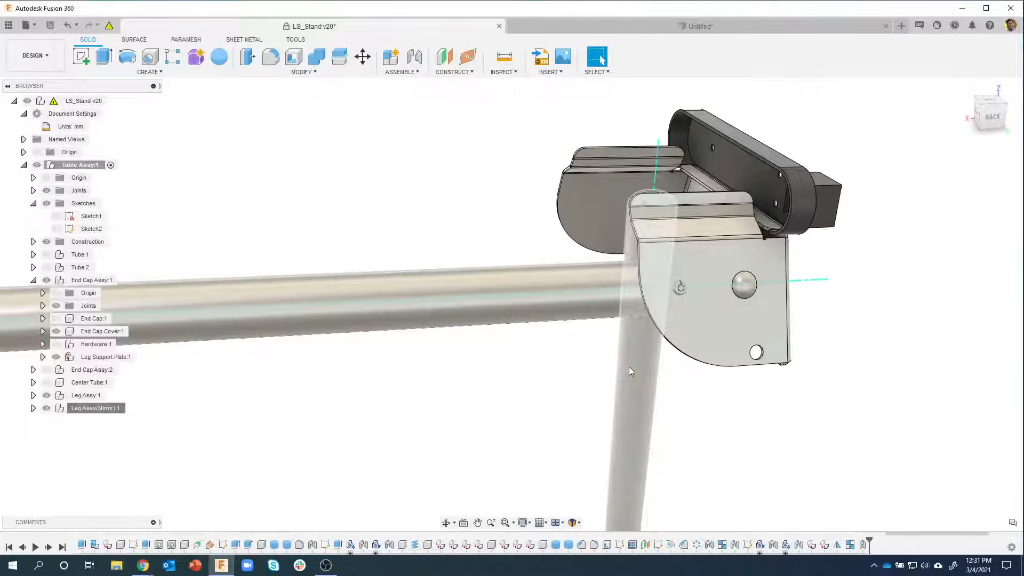
scroll(628, 366, down, 4)
scroll(798, 309, up, 4)
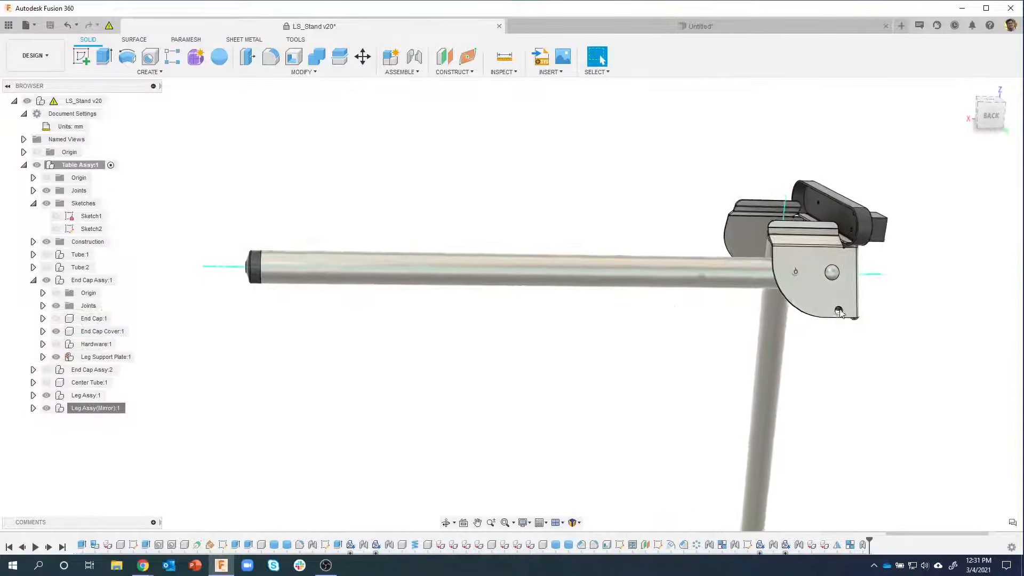
shift+middle_drag(799, 309, 800, 357)
click(811, 366)
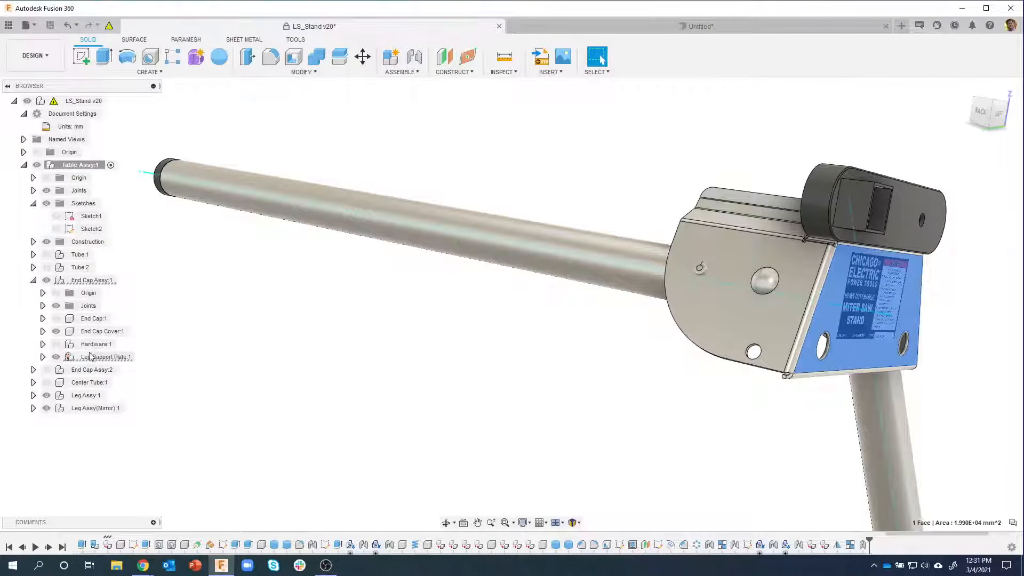
click(140, 358)
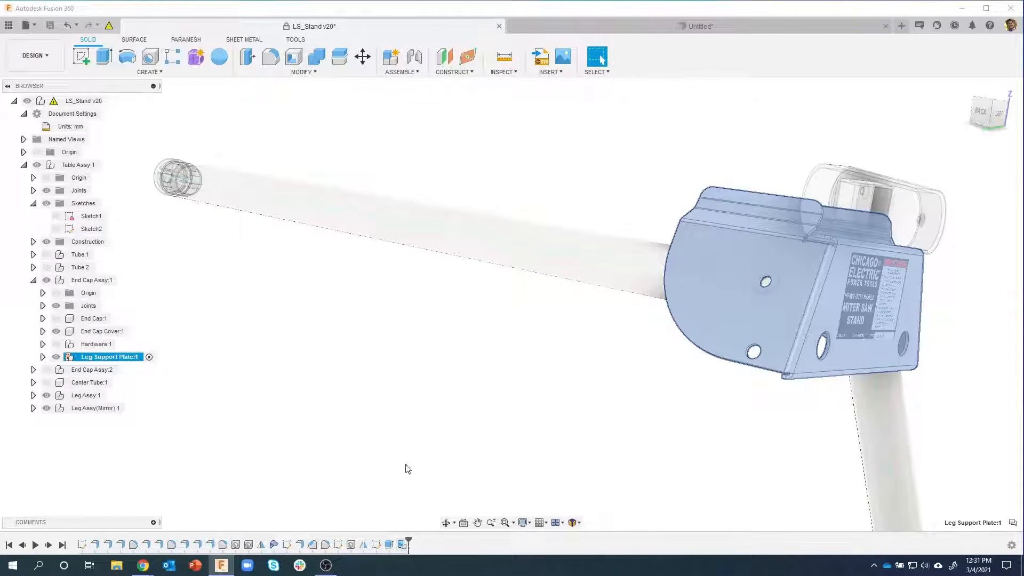
Step: Create a sketch on the outer side face of the leg support plate, where the folded leg's bolt sits
click(404, 432)
shift+middle_drag(404, 432, 800, 293)
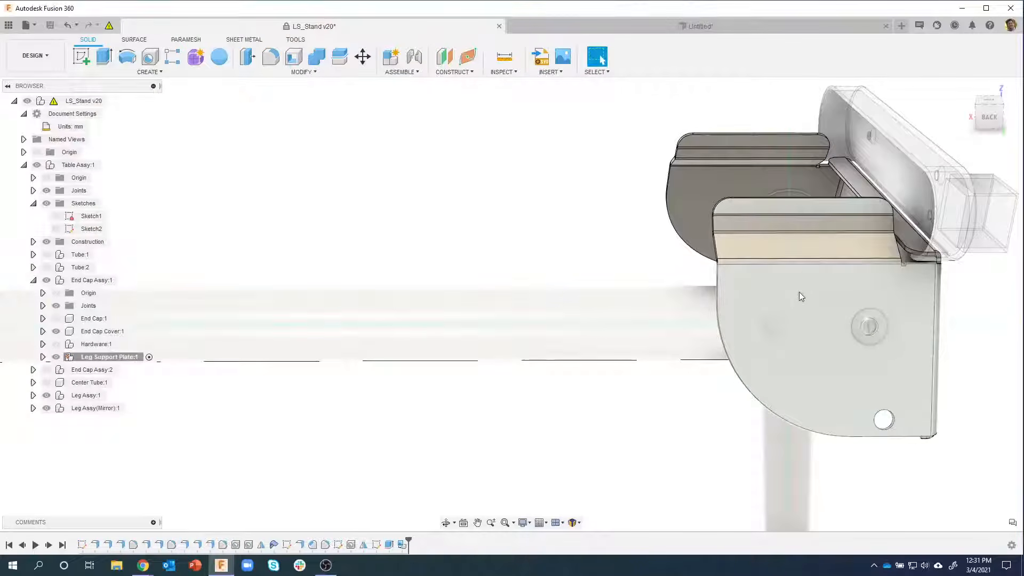
right_click(799, 294)
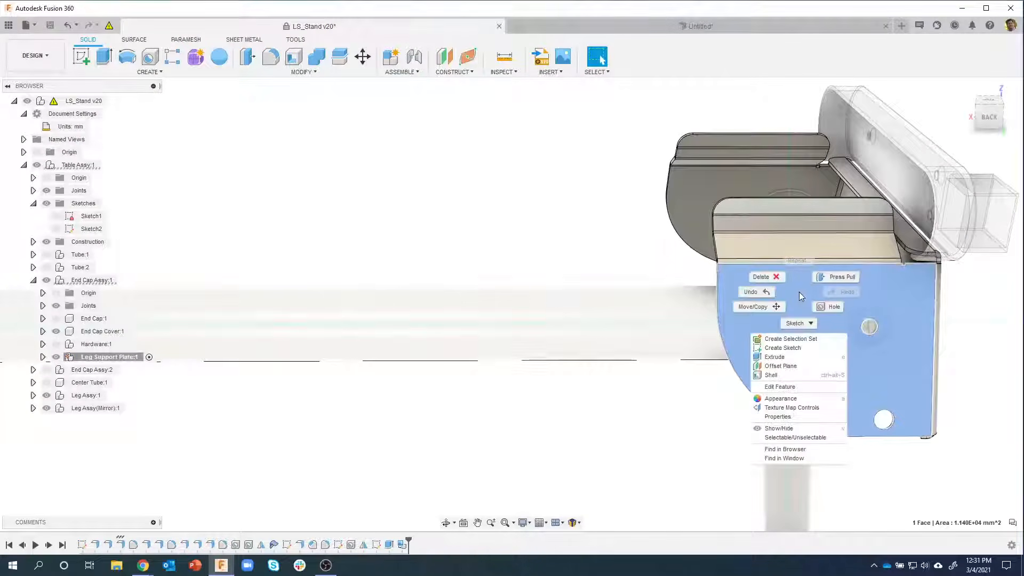
click(783, 348)
scroll(488, 282, up, 8)
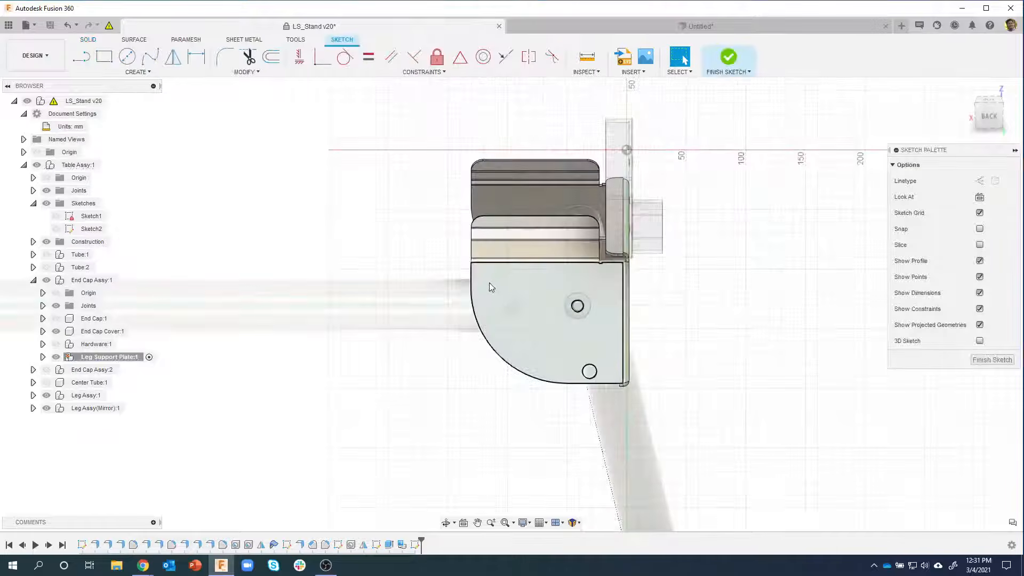
Step: Project the small pin's ring face and the pivot bolt's round face from the mirrored leg into the sketch
key(p)
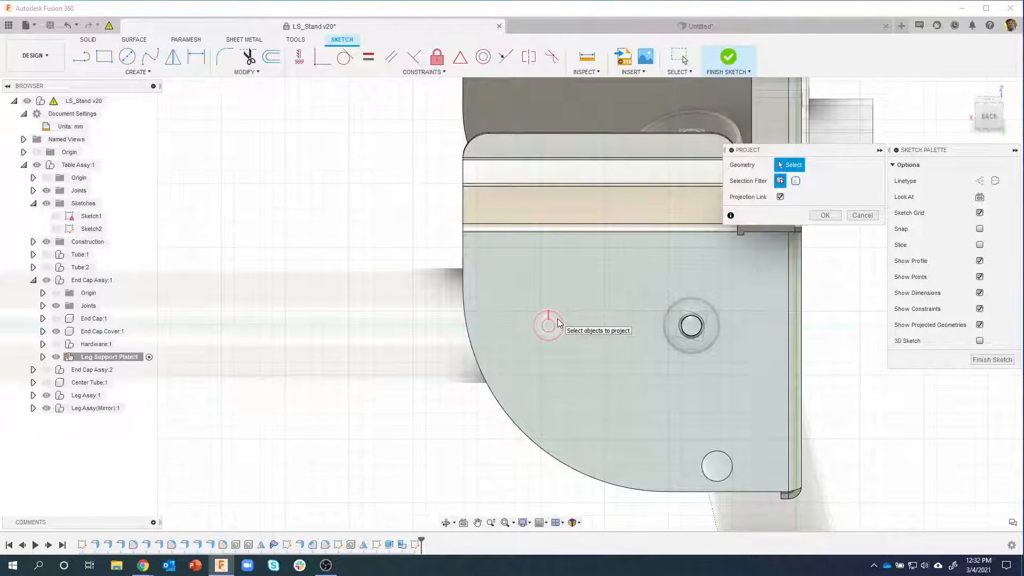
scroll(558, 318, up, 3)
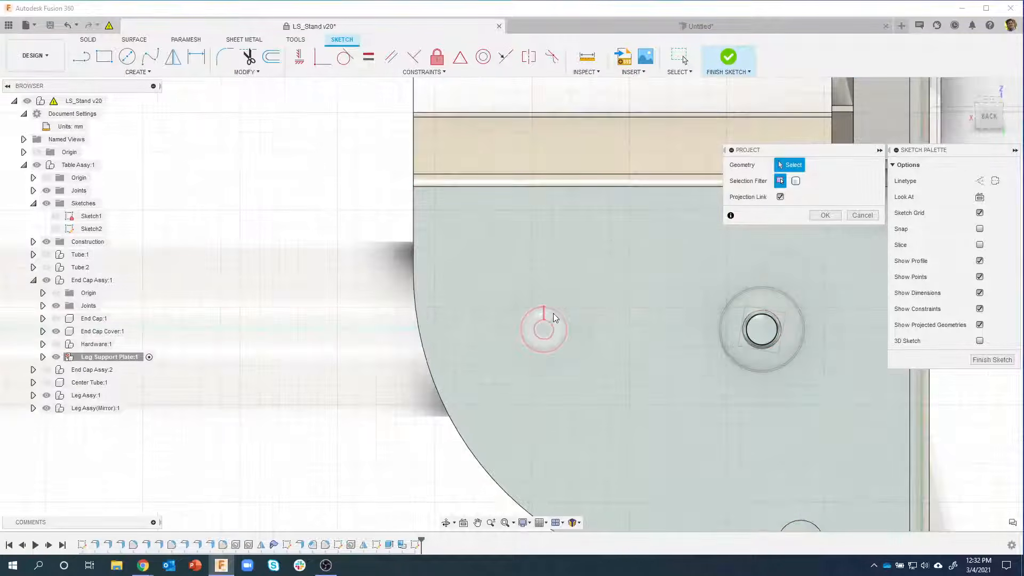
click(554, 315)
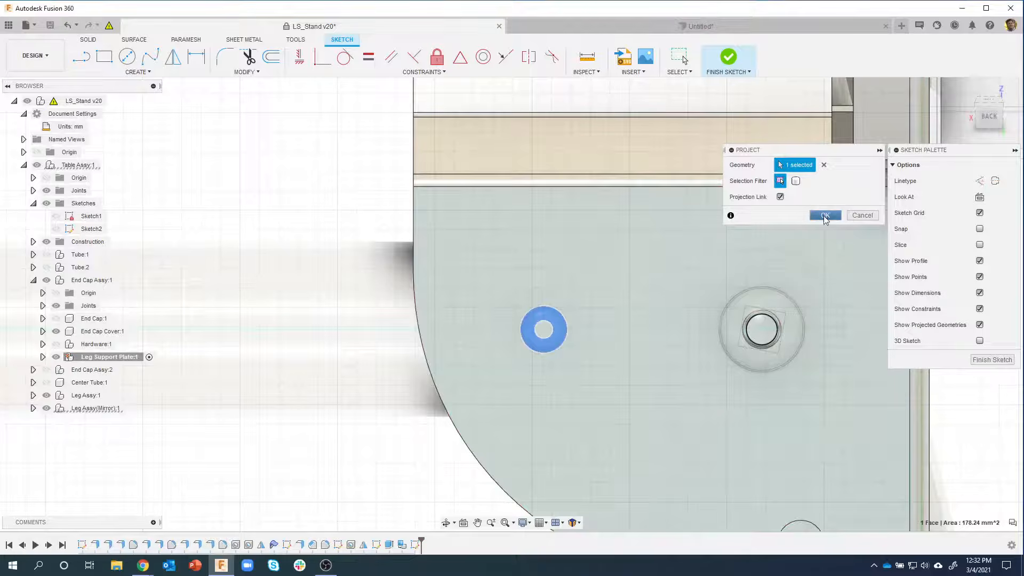
click(824, 215)
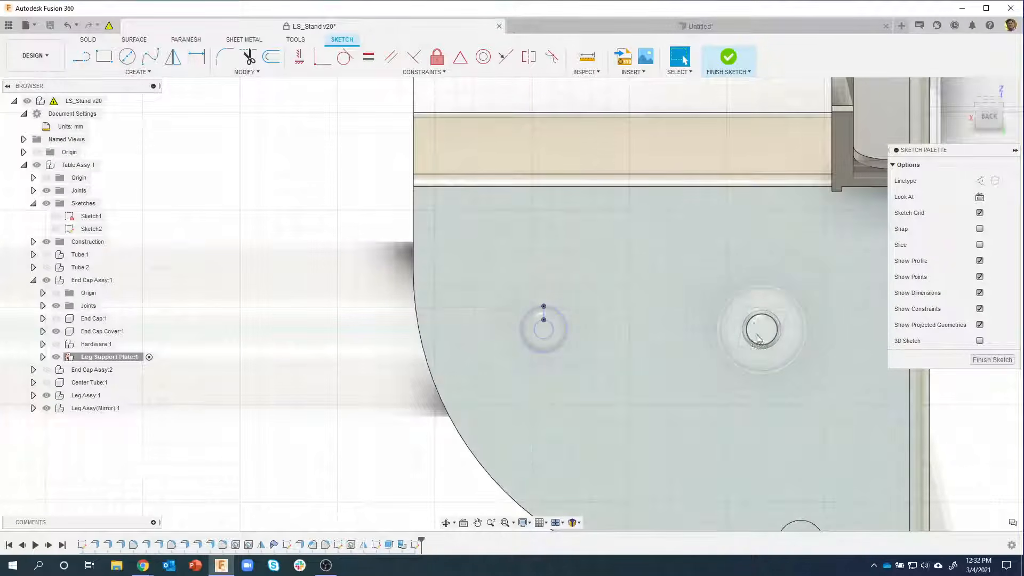
key(p)
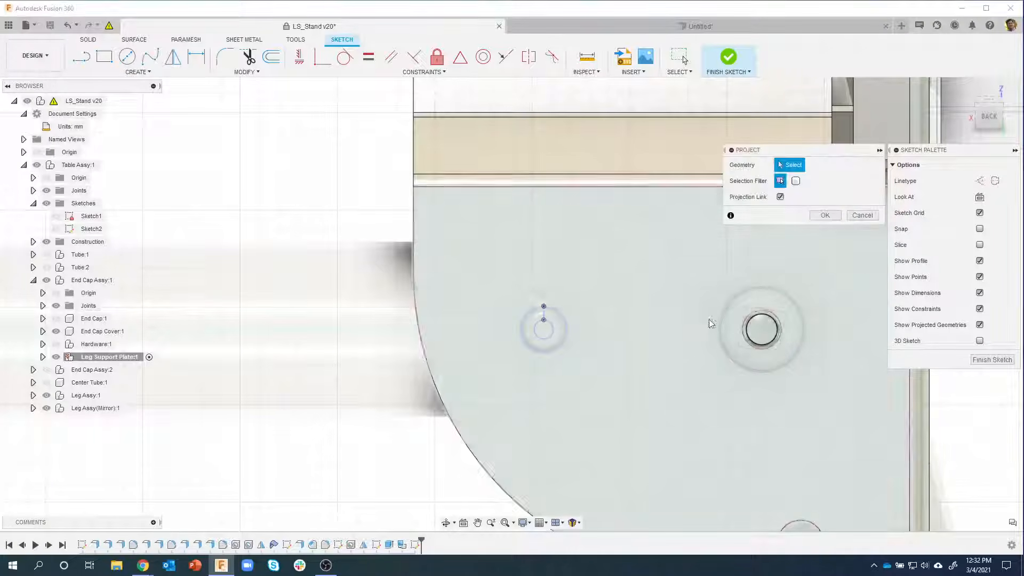
click(788, 326)
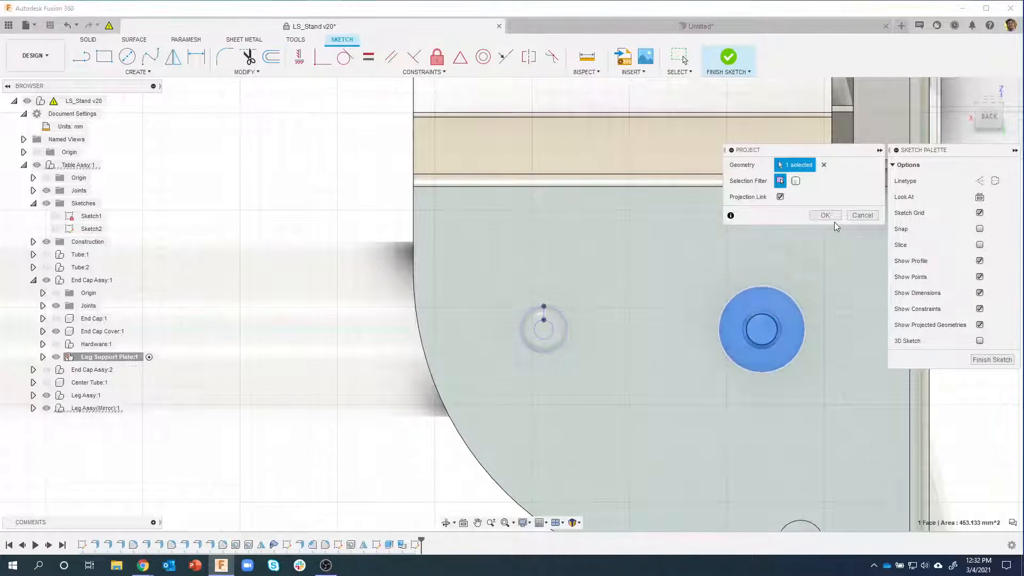
click(824, 215)
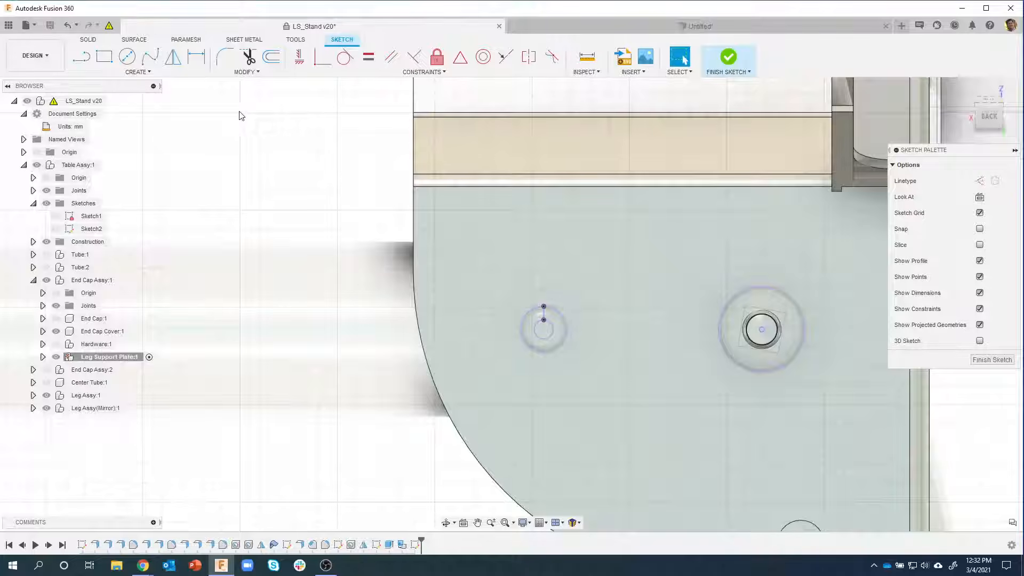
Step: Draw a construction circle centred on the pivot bolt and passing through the upper projected point on the pin
click(127, 56)
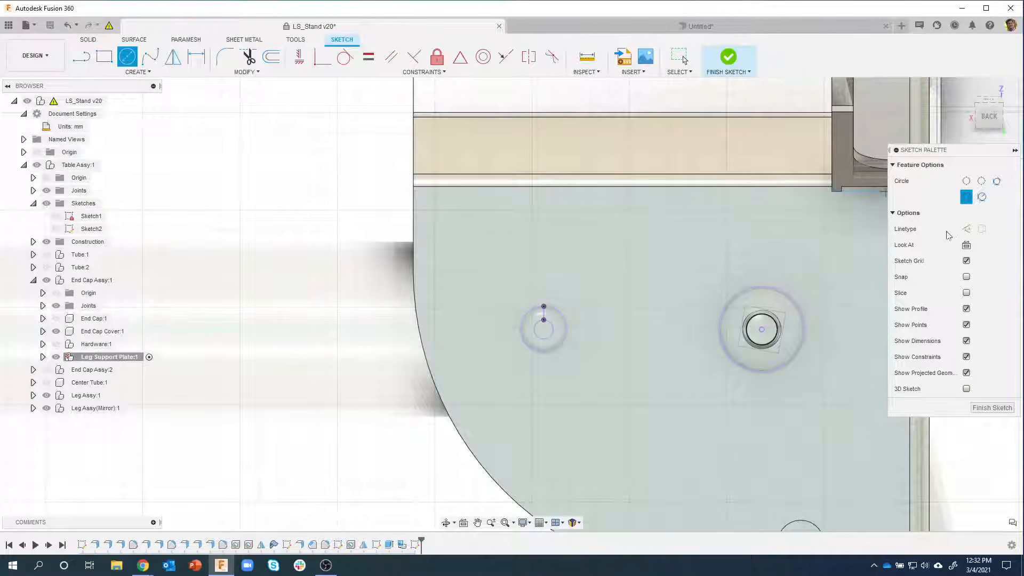
click(966, 228)
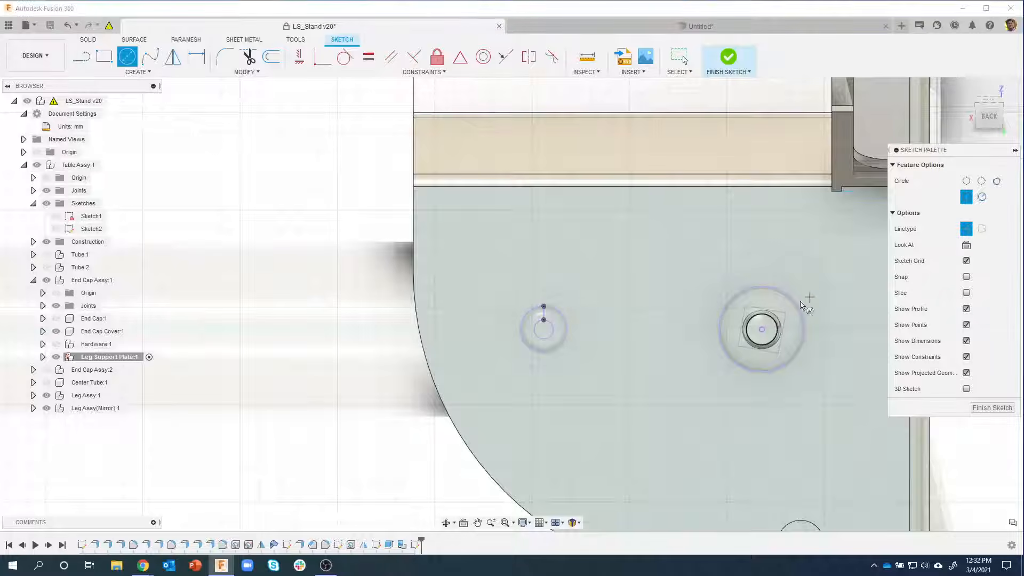
click(761, 329)
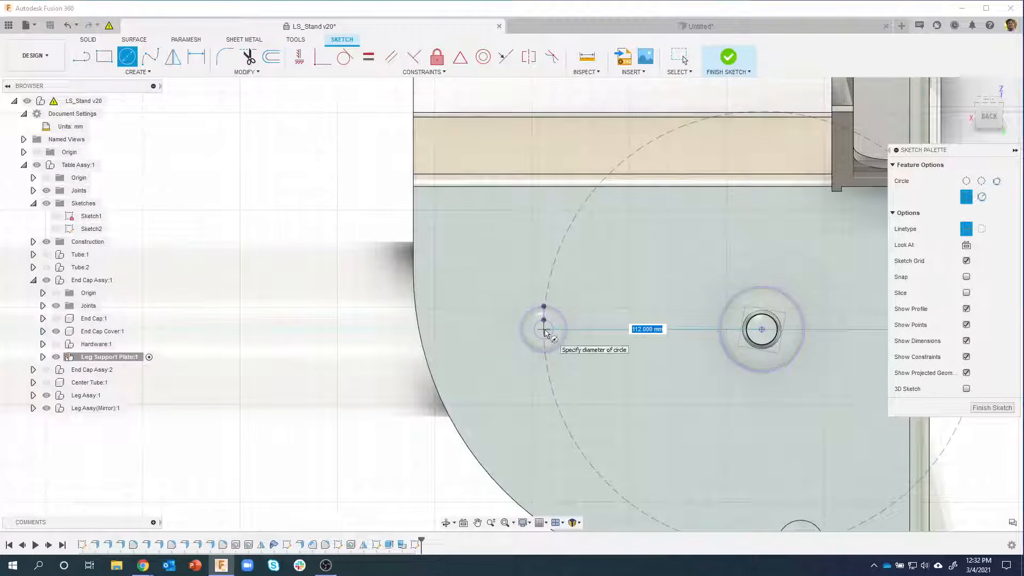
scroll(543, 320, up, 3)
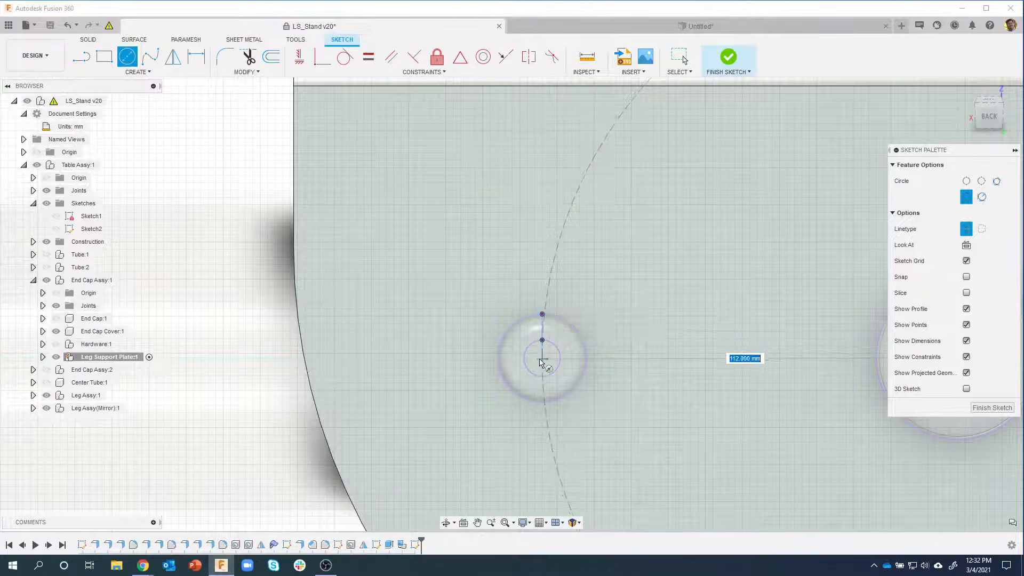
click(542, 316)
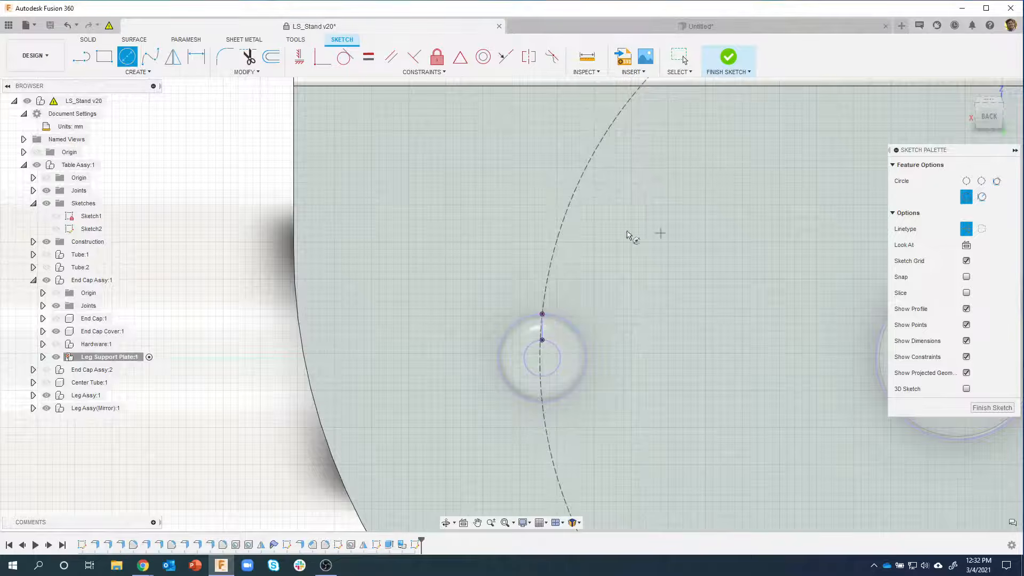
scroll(614, 320, down, 3)
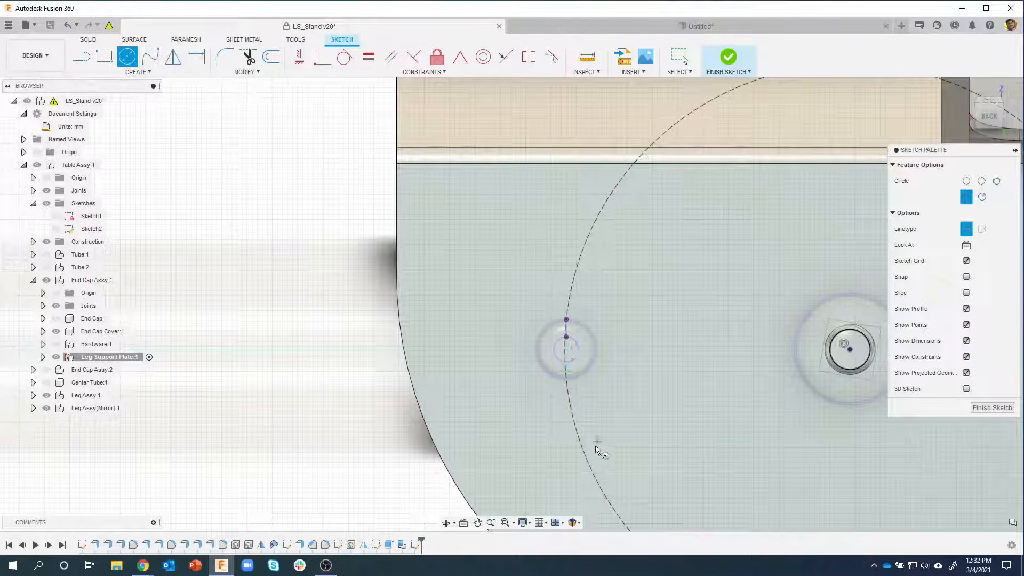
Step: Try to draw a center point arc slot centred on the pivot bolt, following the construction circle around the projected pin
click(137, 72)
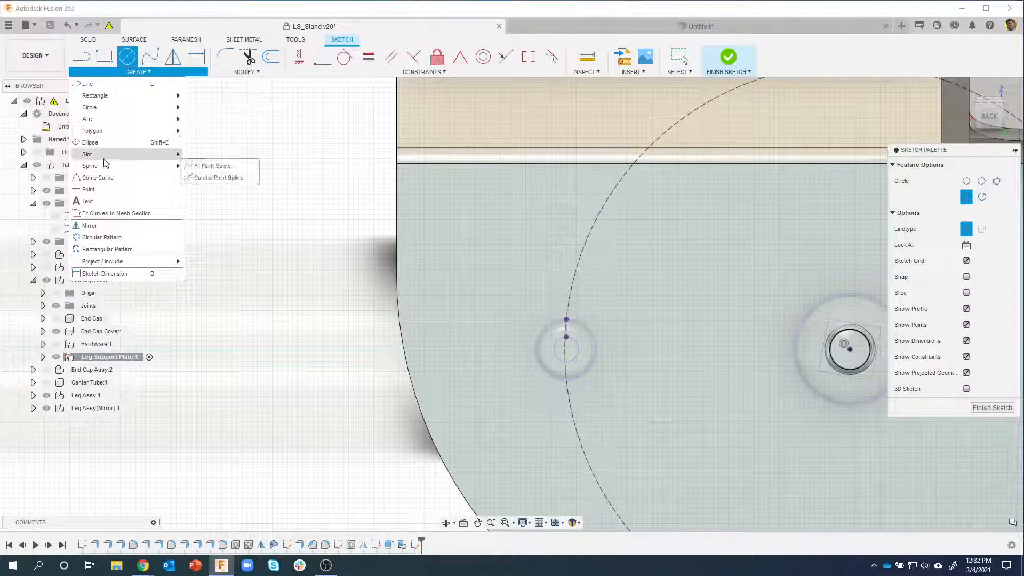
mouse_move(104, 160)
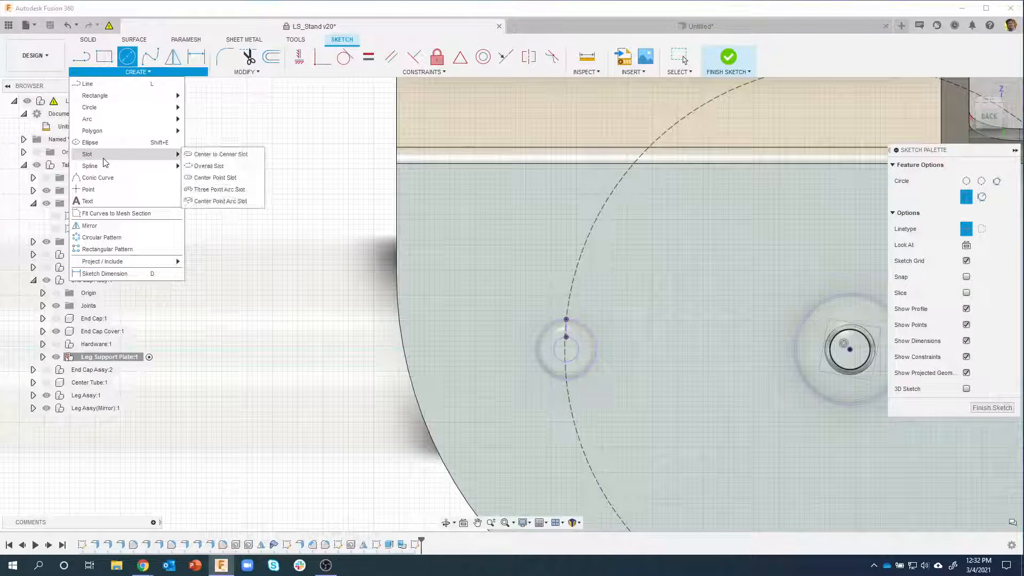
click(220, 201)
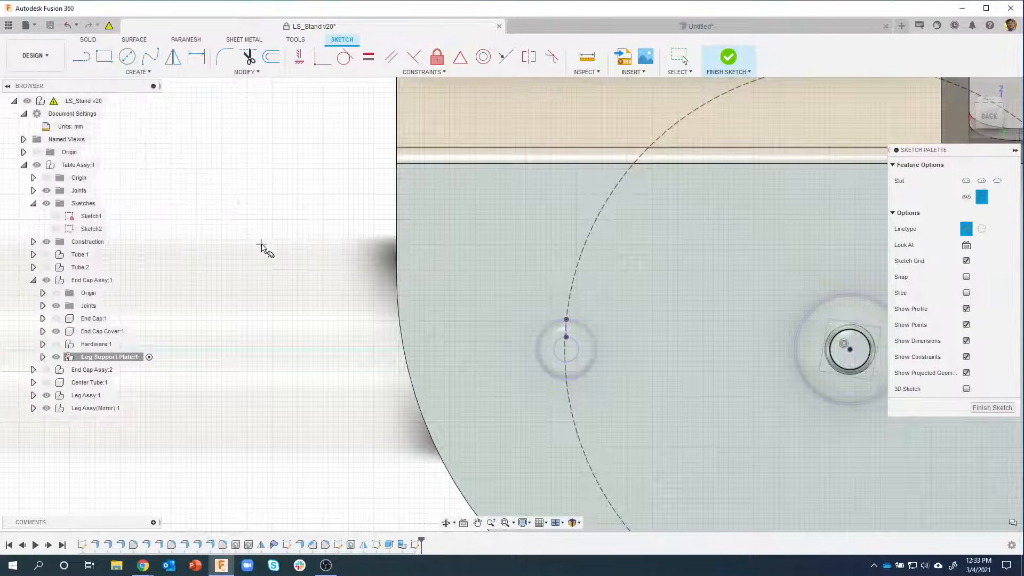
middle_drag(288, 242, 219, 219)
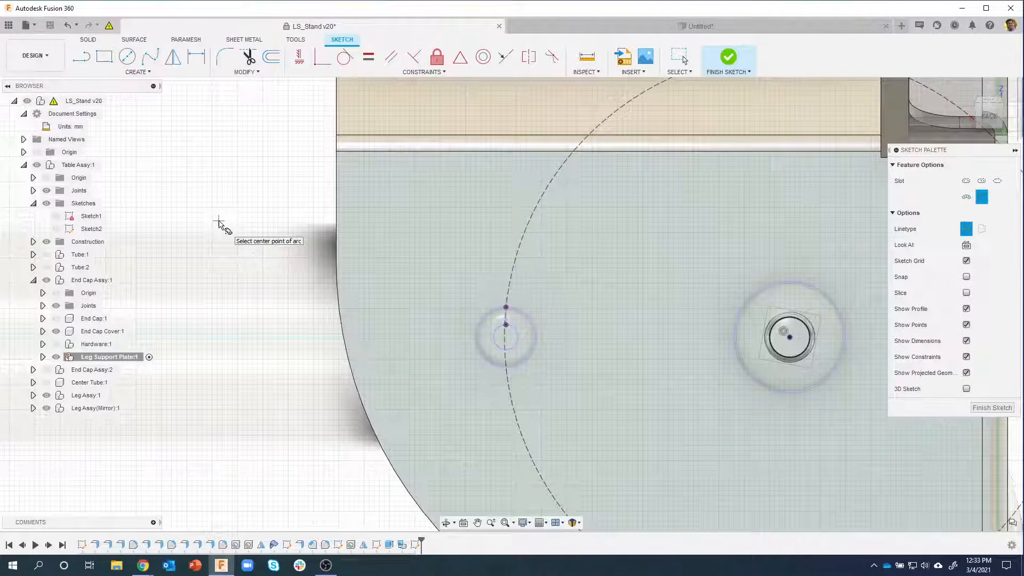
click(789, 337)
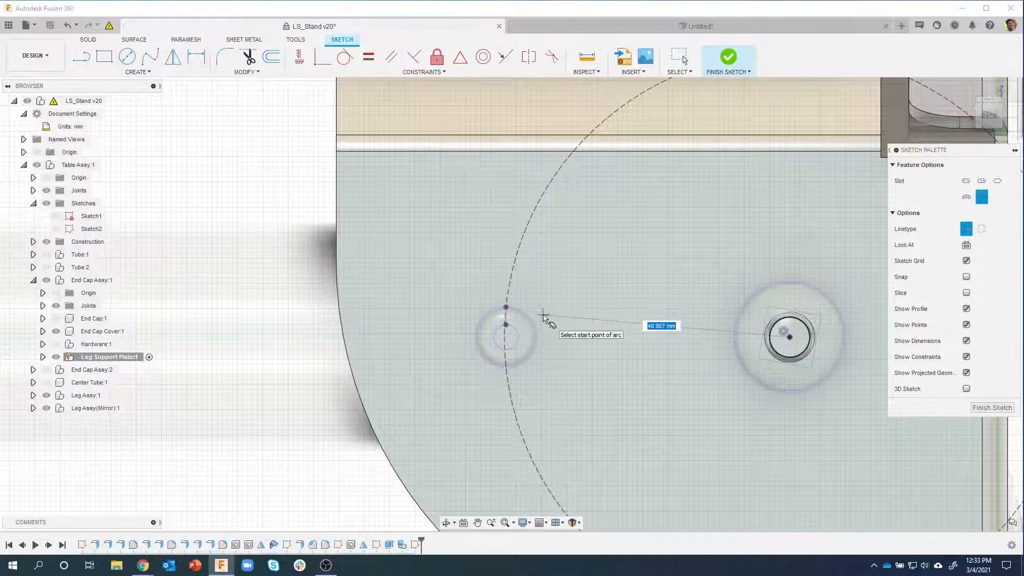
scroll(539, 315, down, 2)
click(493, 311)
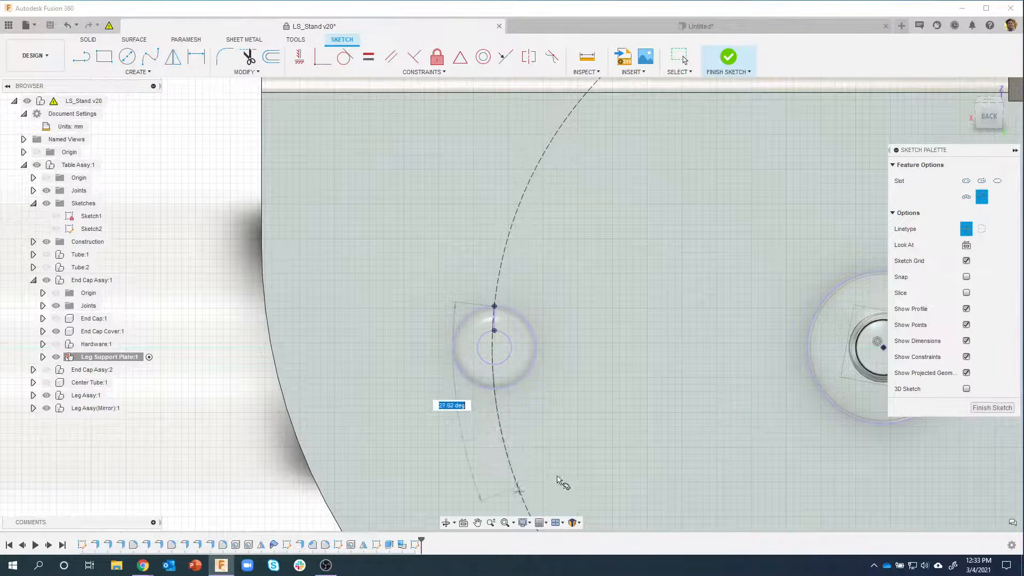
click(495, 394)
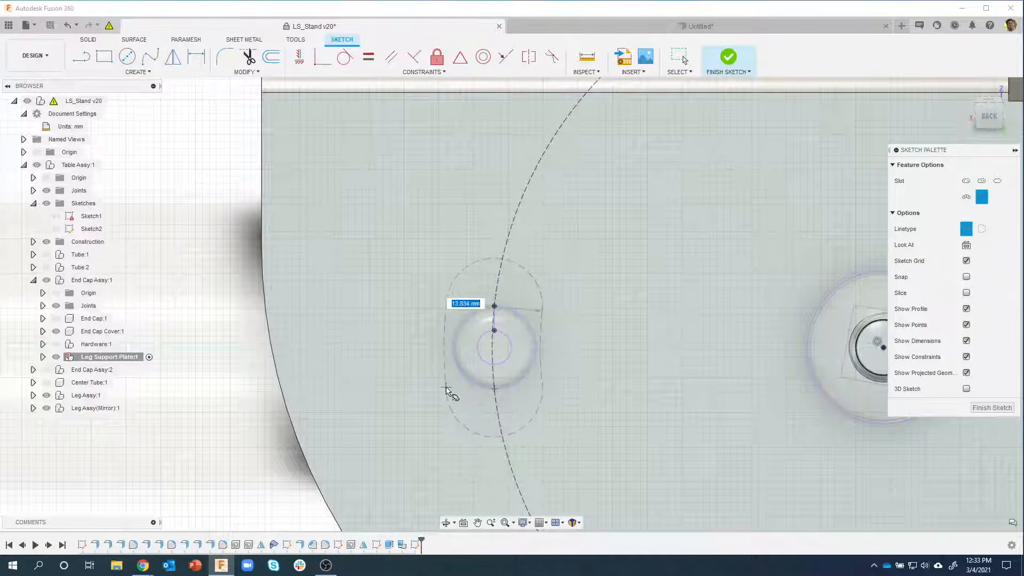
click(966, 232)
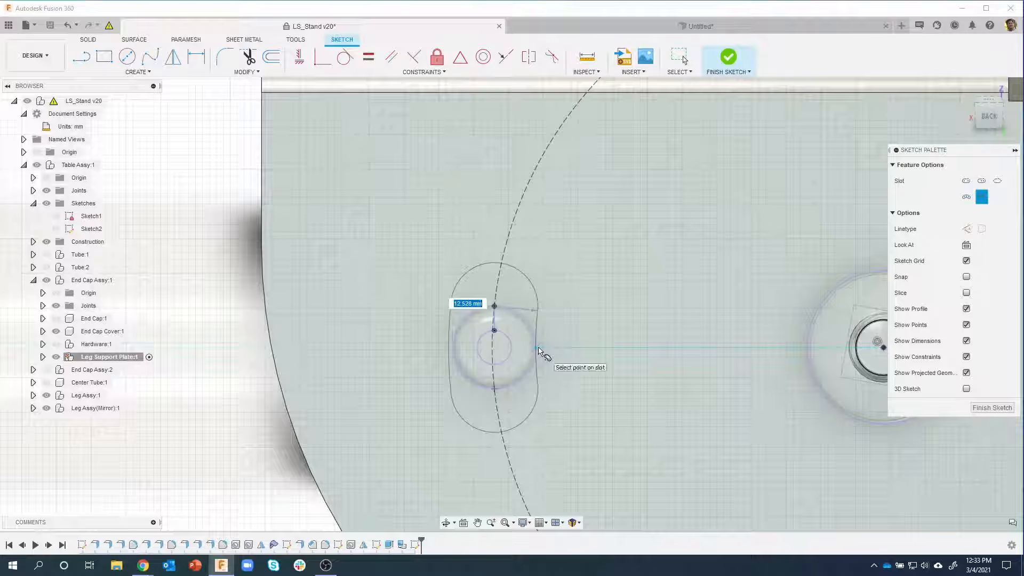
key(Escape)
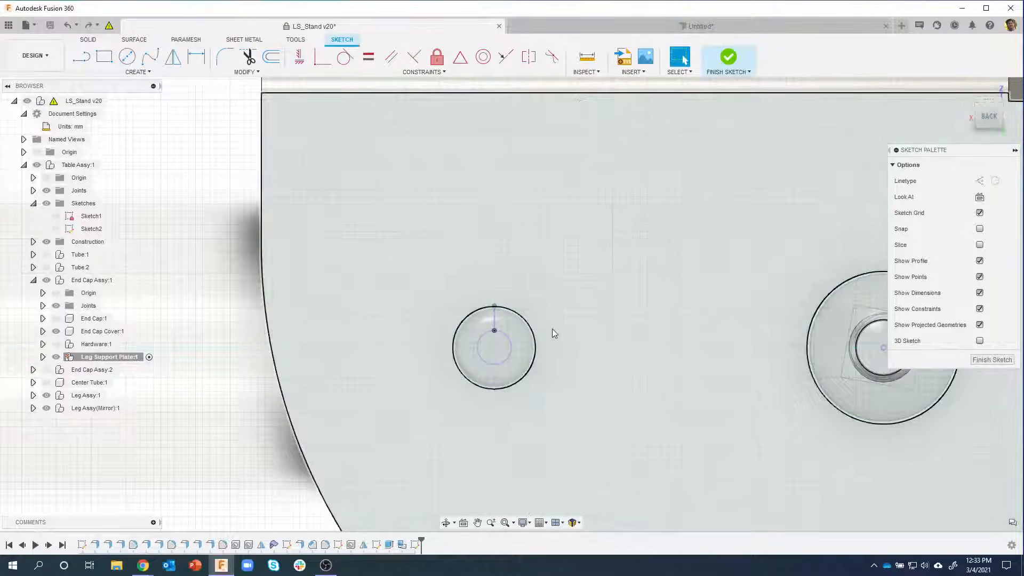
Step: Try to draw a construction circle centred on the pivot bolt and passing through the centre of the projected pin
scroll(517, 336, down, 2)
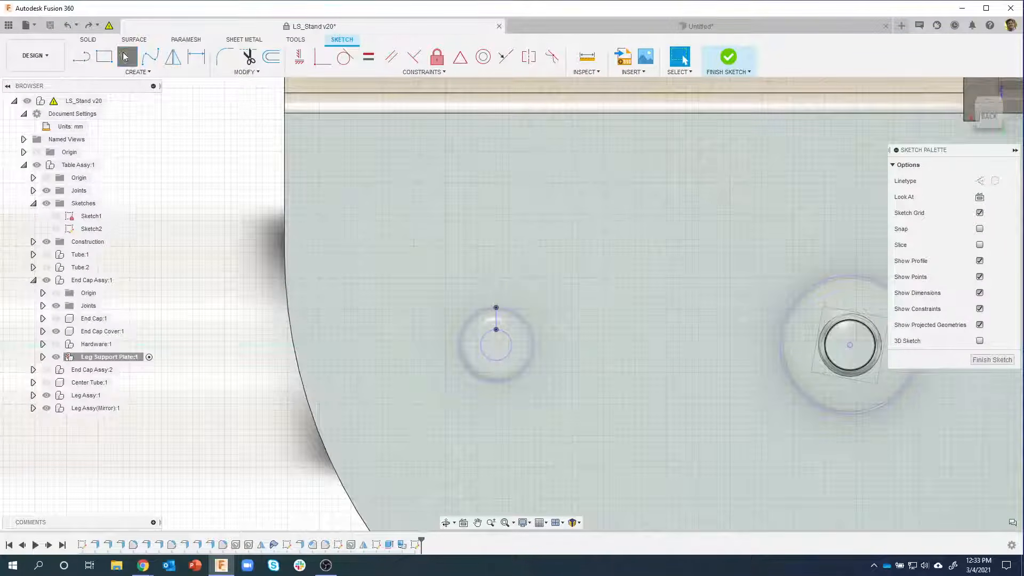
click(127, 56)
click(966, 229)
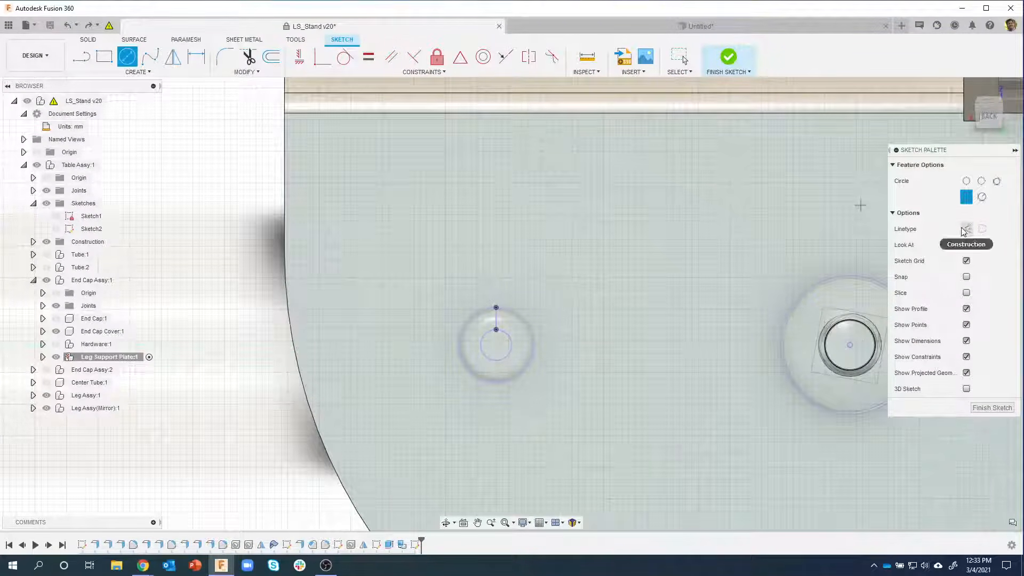
click(849, 344)
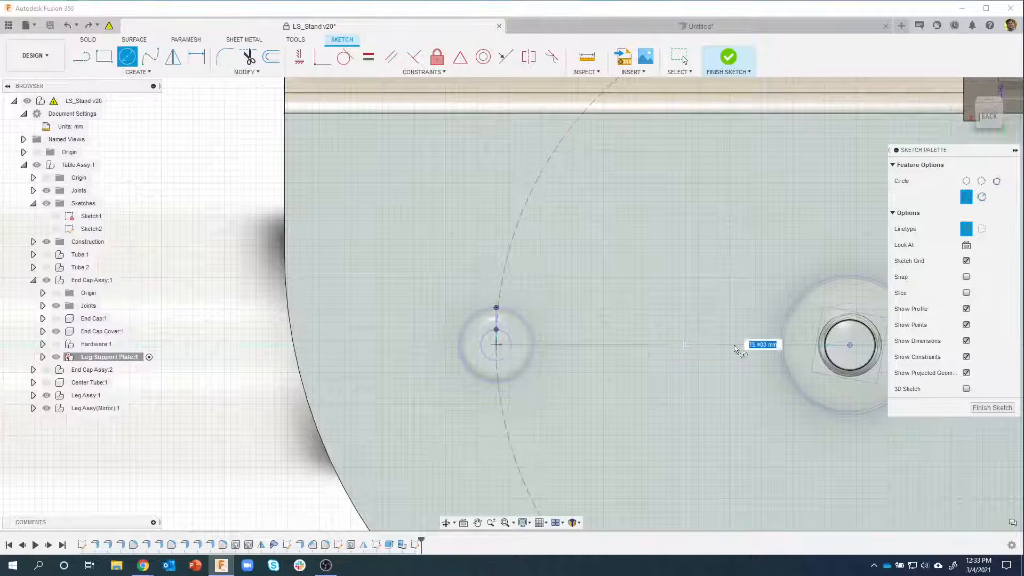
scroll(496, 352, up, 3)
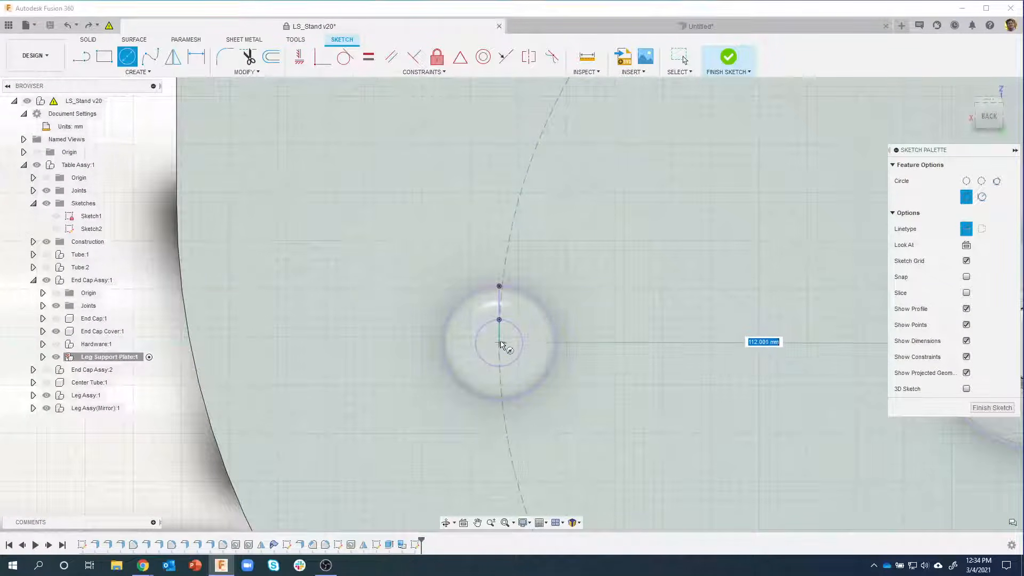
scroll(502, 353, up, 2)
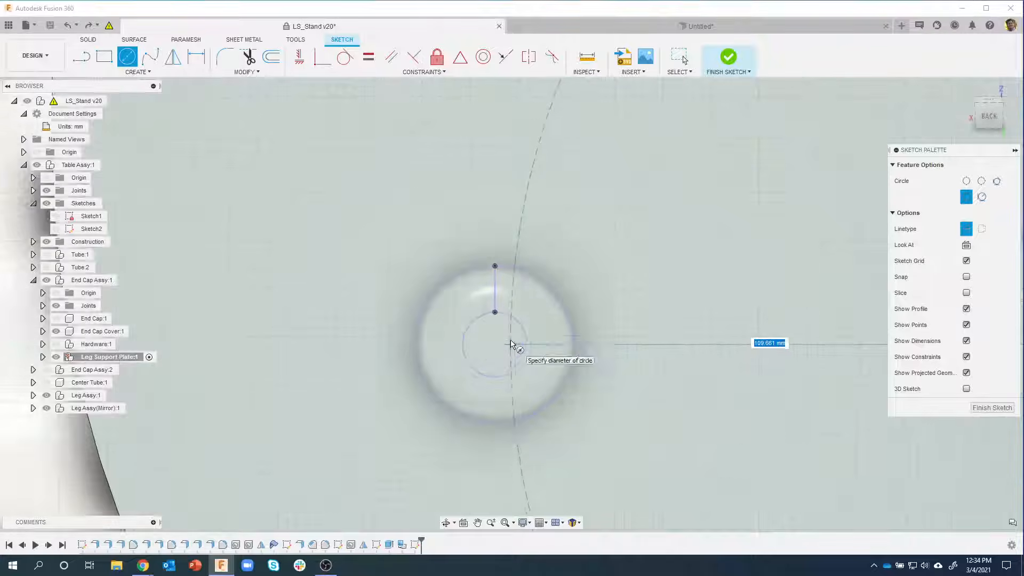
click(559, 313)
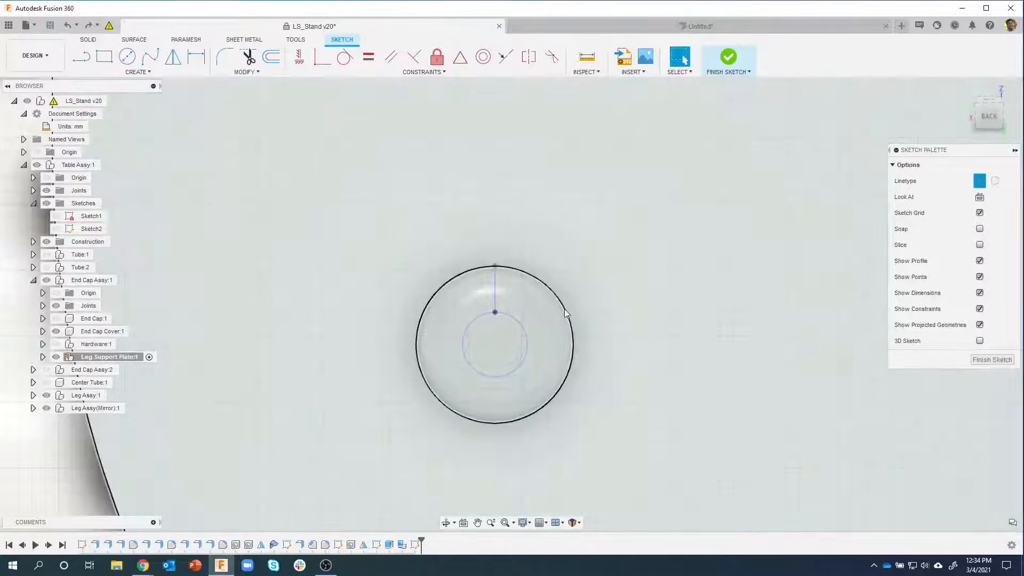
key(Escape)
Step: Delete the projected pin geometry from the sketch
key(p)
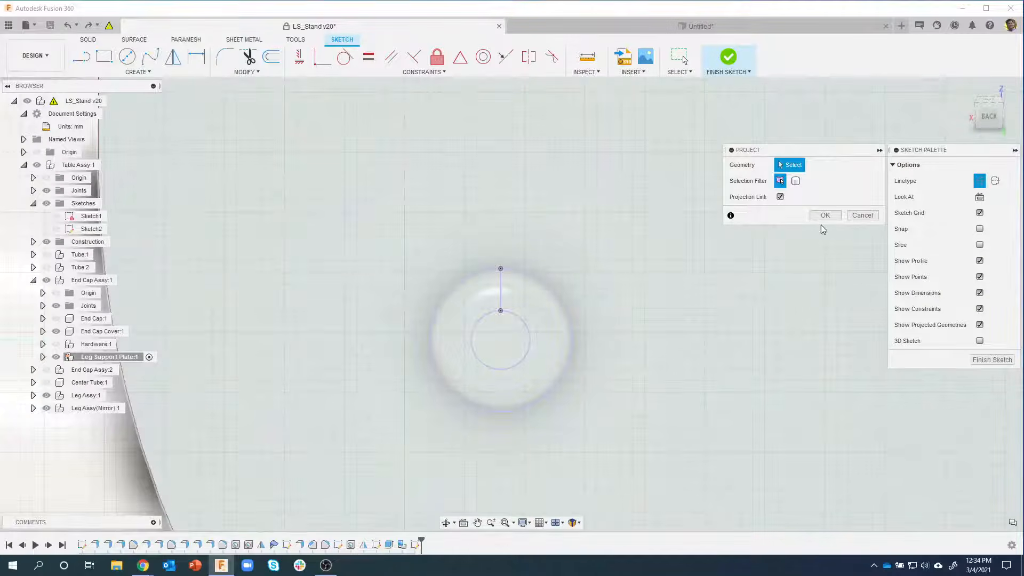
click(856, 215)
mouse_move(373, 233)
mouse_down()
mouse_move(604, 415)
mouse_move(633, 460)
mouse_up()
key(Delete)
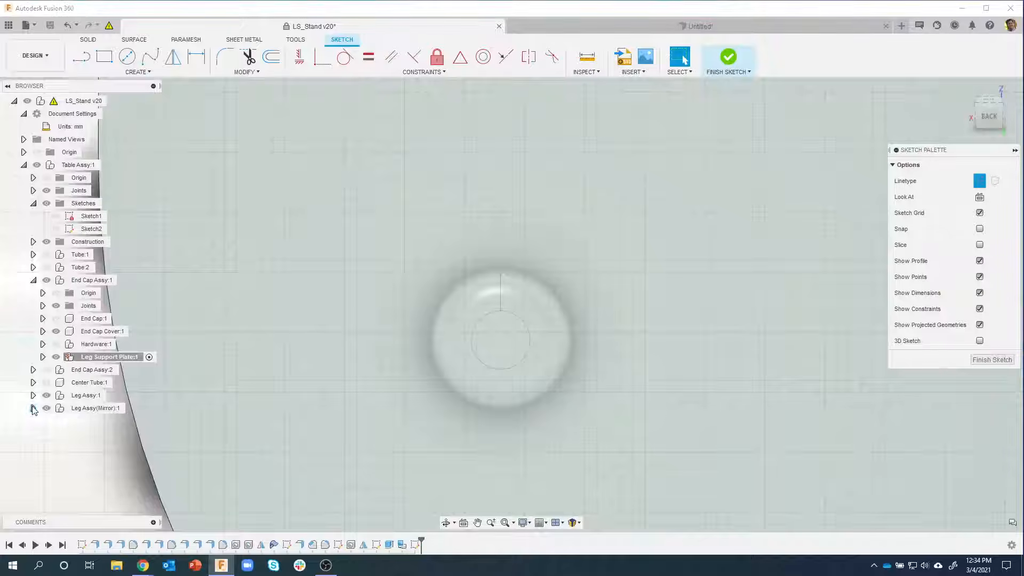
Step: Hide the Pin Assy(Mirror):1 component inside Leg Assy(Mirror):1 to expose the pin hole in the leg
click(33, 408)
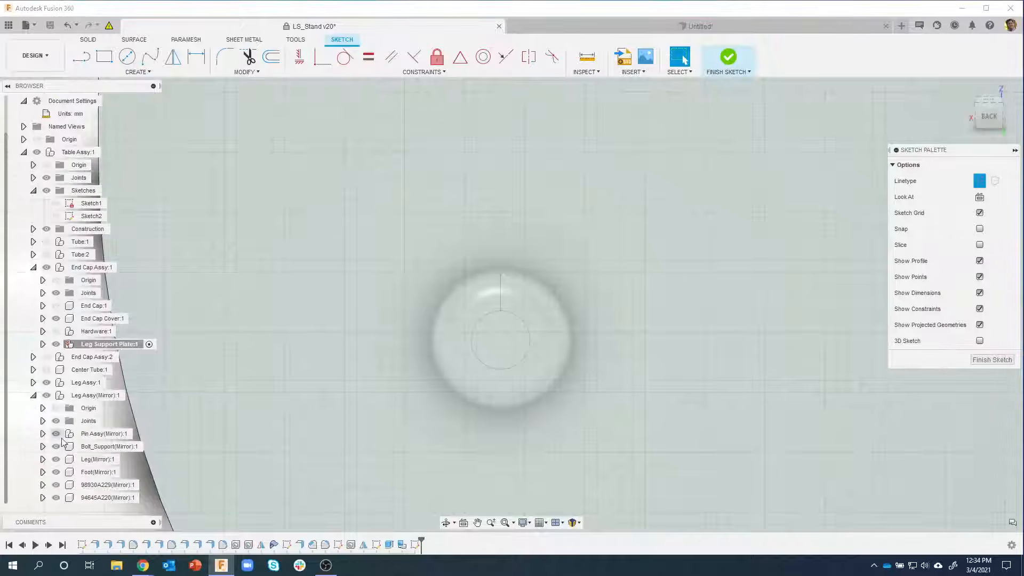
scroll(303, 297, down, 5)
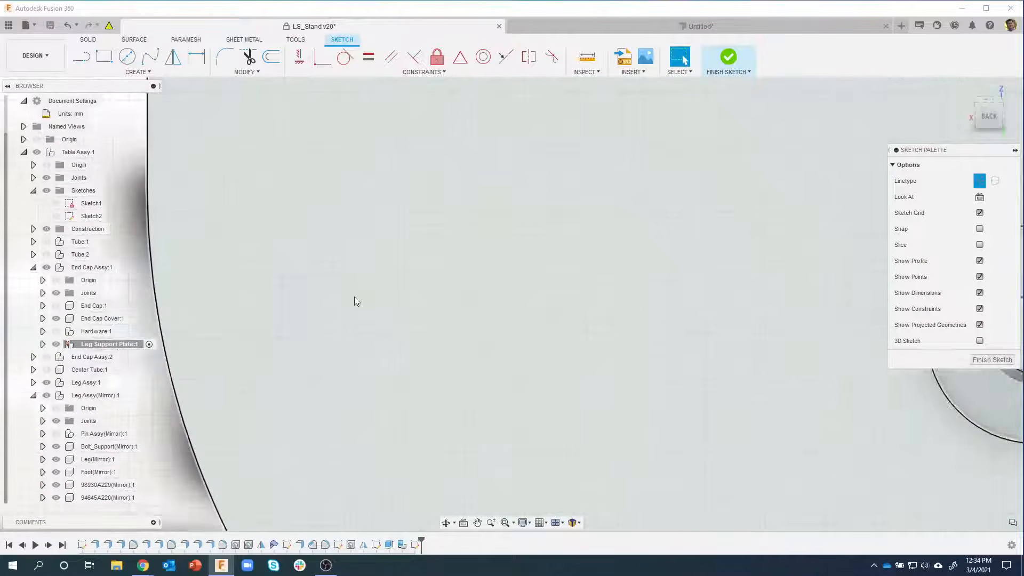
mouse_move(255, 296)
shift+middle_down()
mouse_move(367, 321)
mouse_move(372, 297)
mouse_move(416, 373)
mouse_move(451, 360)
mouse_move(403, 229)
mouse_move(529, 307)
shift+middle_up()
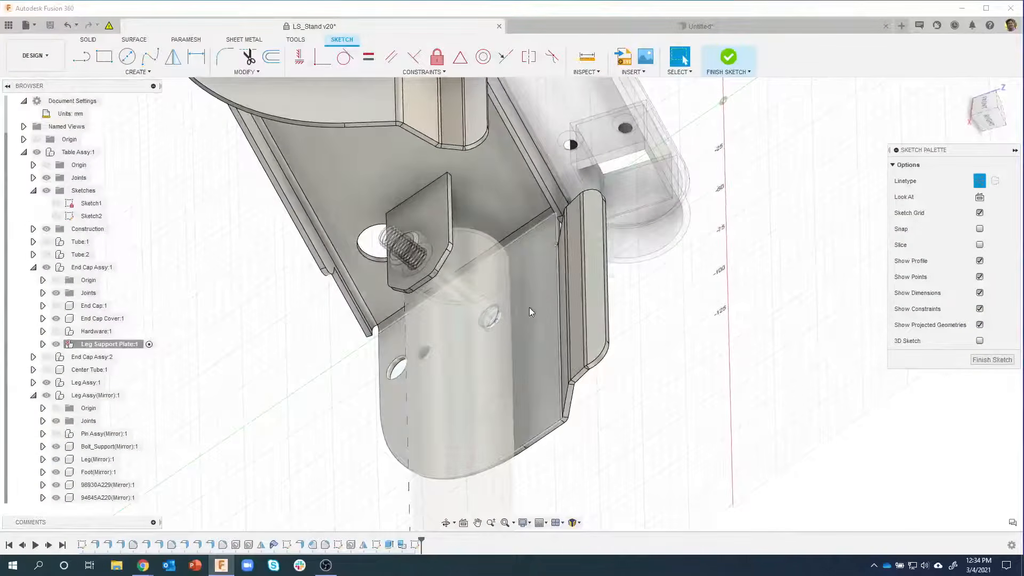
Step: Project the cylindrical face of the mirrored leg's small pin hole into the support plate sketch
key(p)
scroll(457, 388, up, 5)
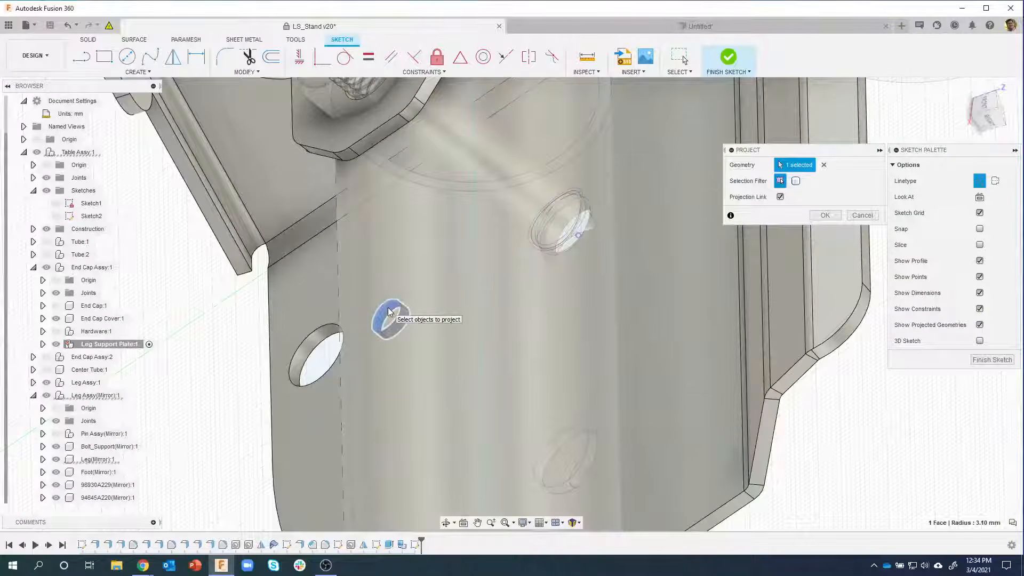
click(389, 308)
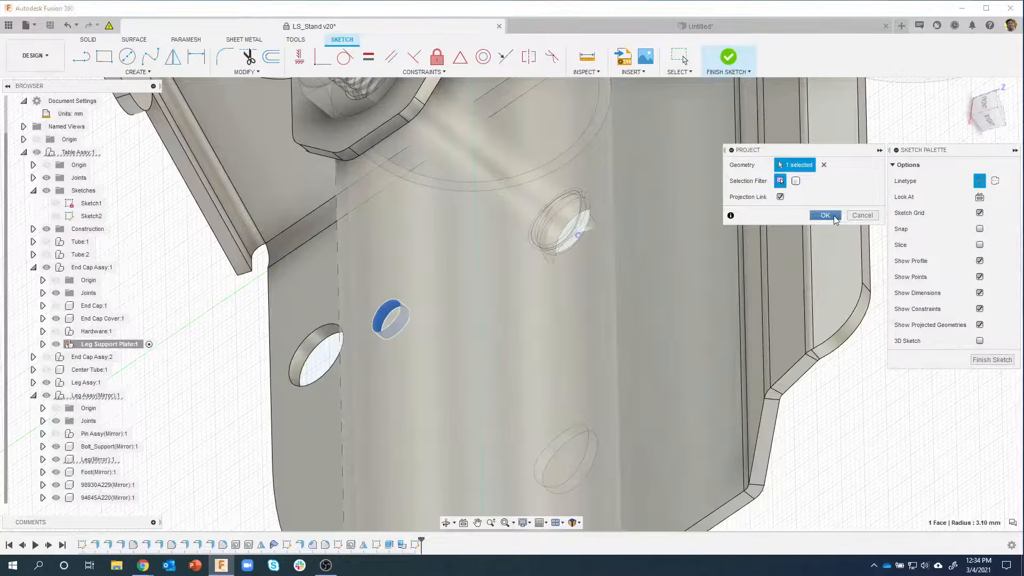
click(825, 215)
Step: Draw two crossing construction lines, one vertical and one horizontal, spanning the full diameter of the projected pin hole
scroll(778, 259, up, 6)
shift+middle_drag(728, 289, 467, 300)
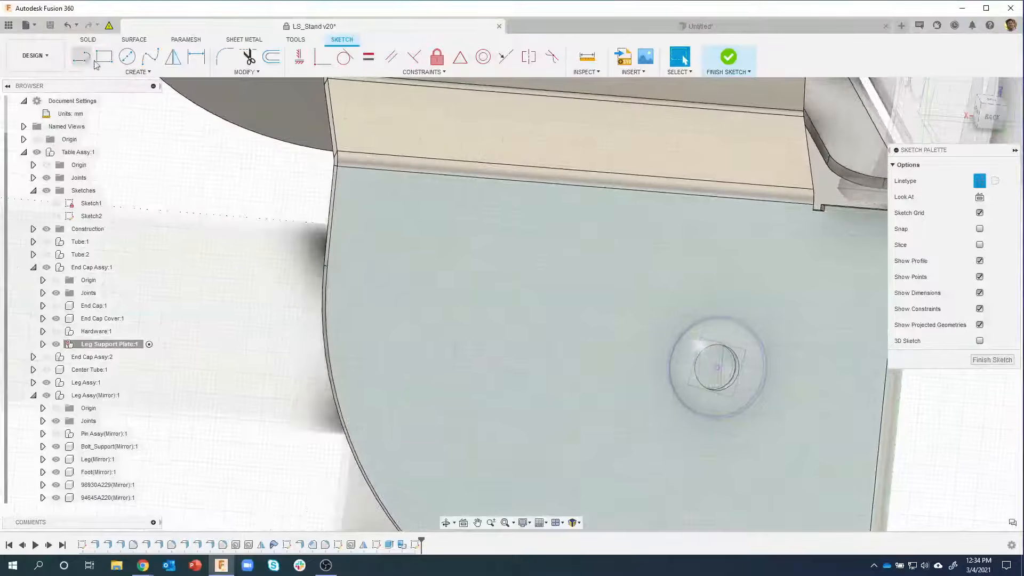
key(l)
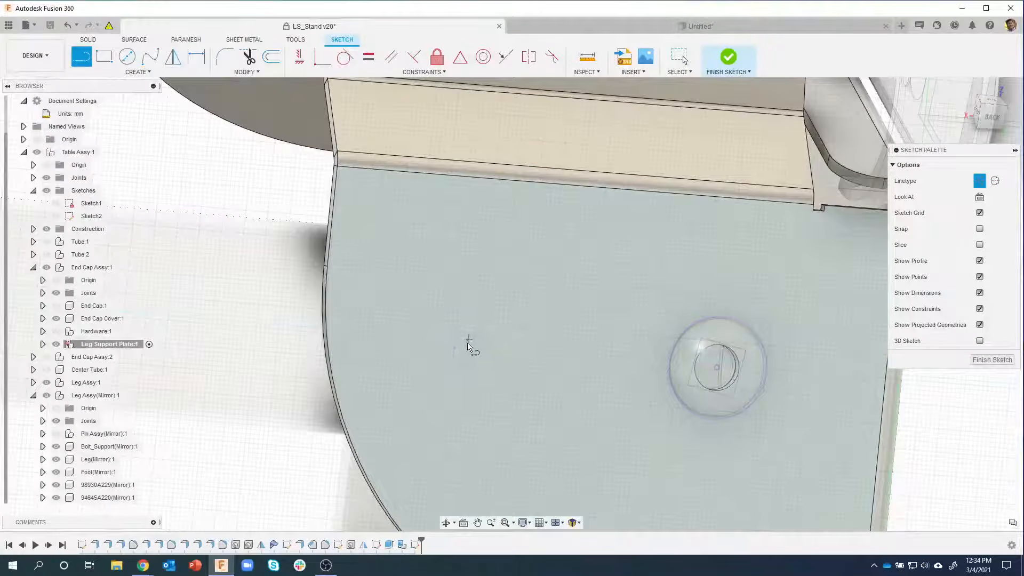
scroll(473, 352, up, 6)
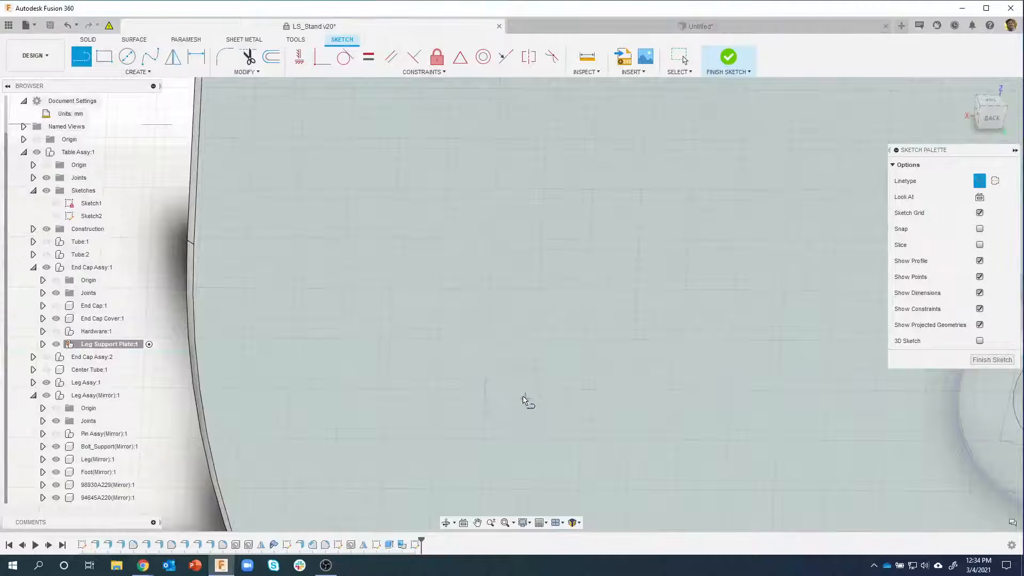
scroll(509, 374, down, 2)
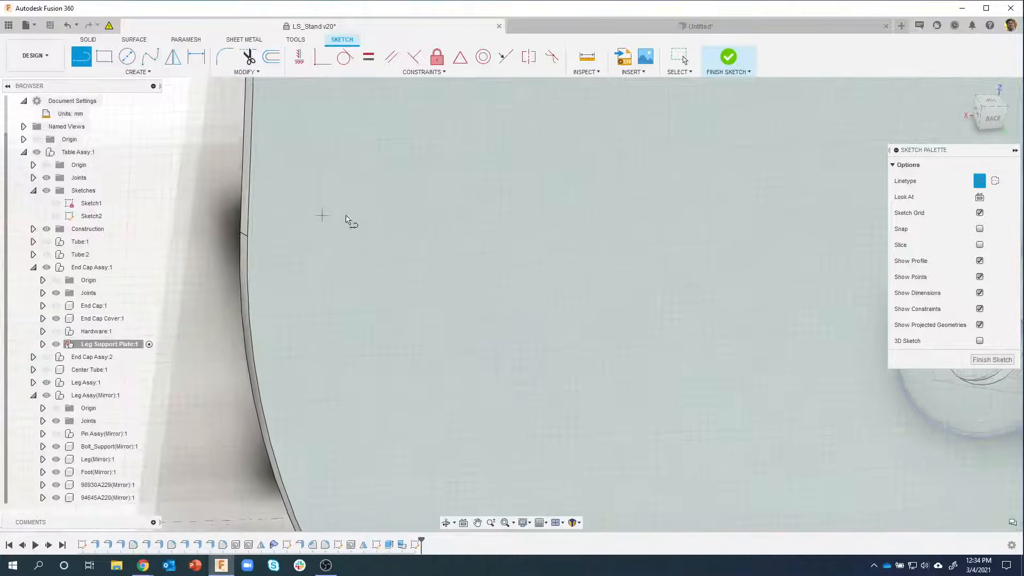
scroll(489, 267, up, 3)
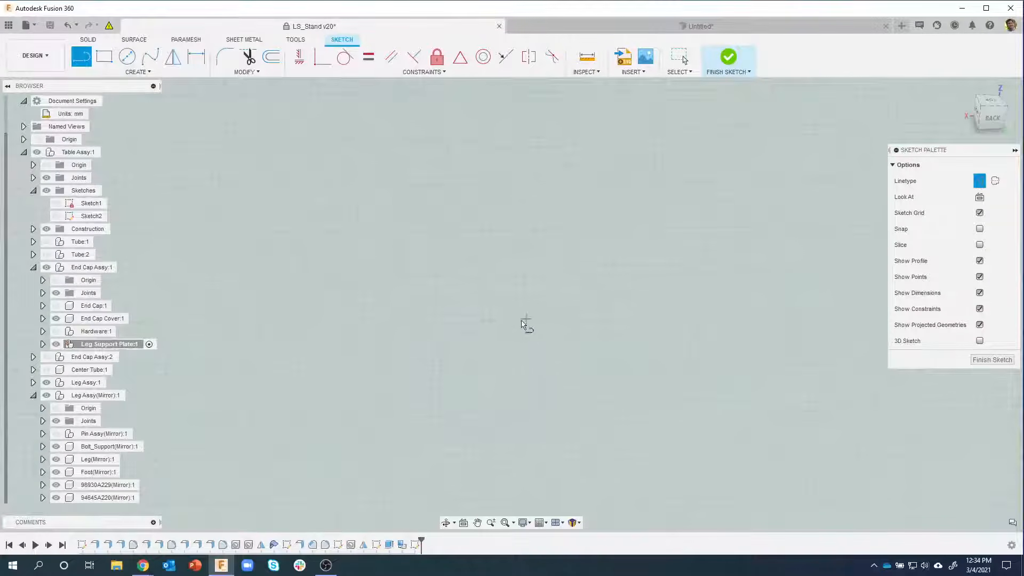
click(497, 326)
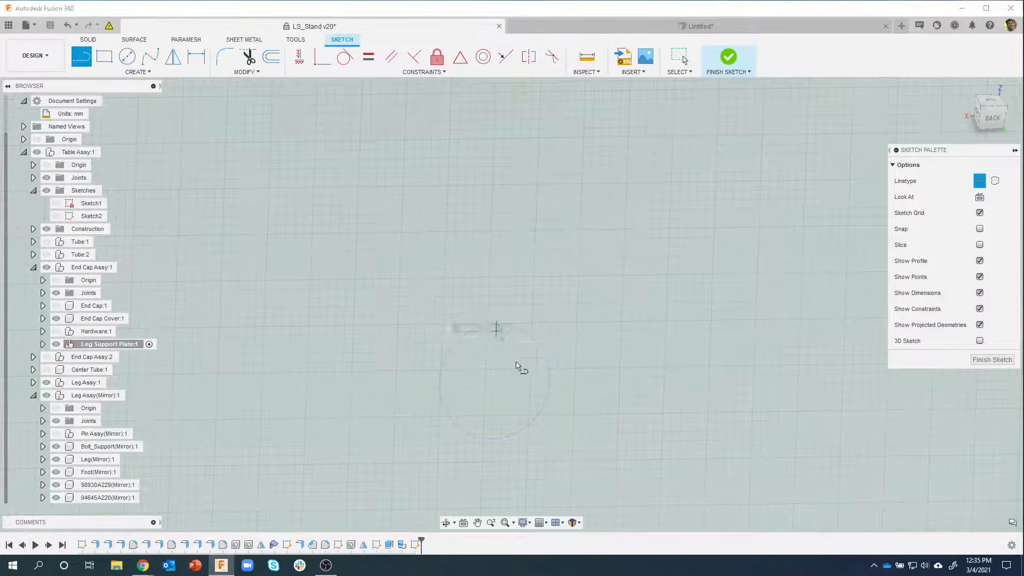
click(492, 440)
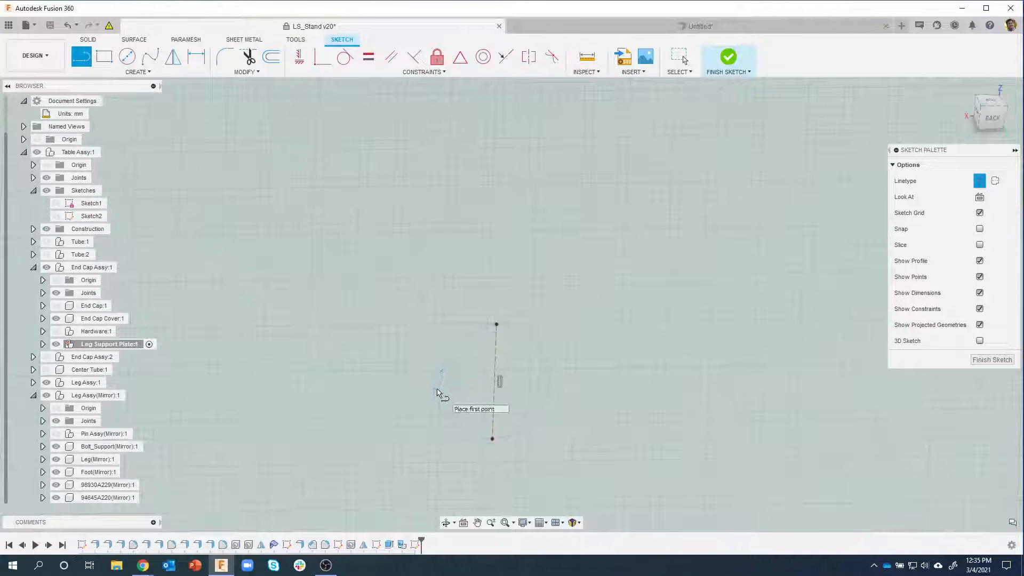
click(551, 382)
middle_drag(551, 383, 463, 306)
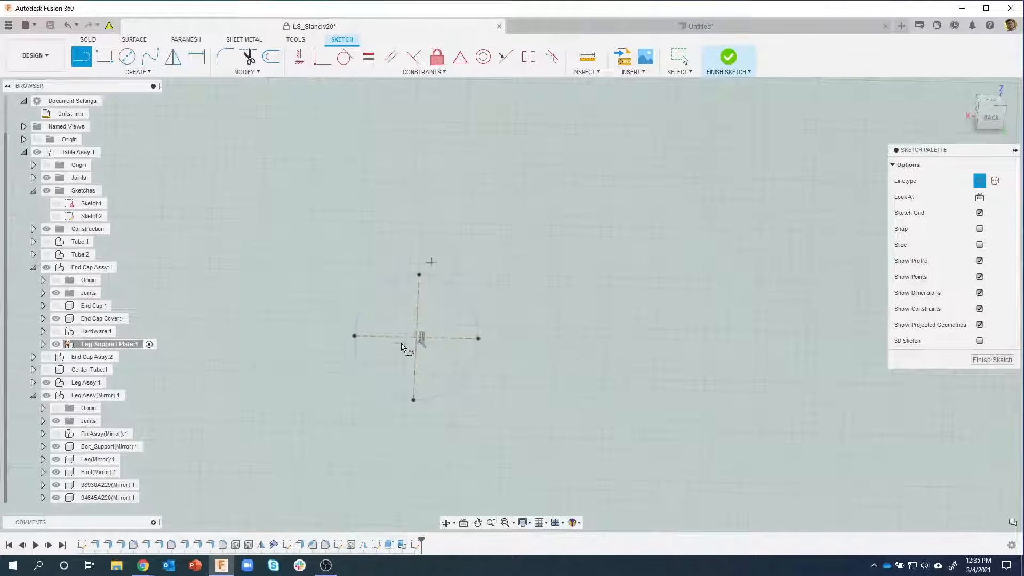
Step: Draw a construction circle about 112 mm in diameter, centered on the projected pivot bolt and passing through the pin hole's construction cross
scroll(507, 336, down, 5)
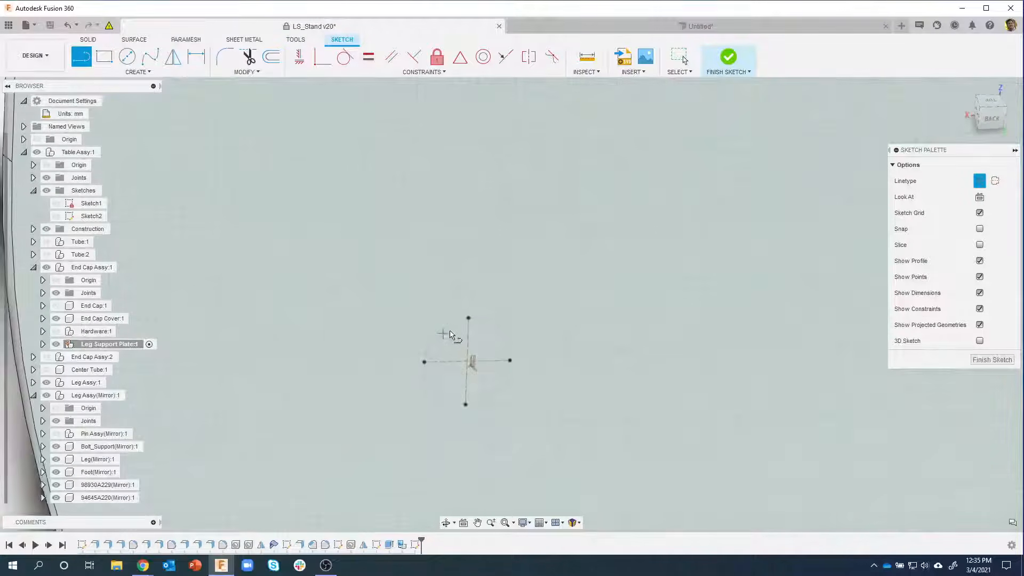
scroll(496, 299, down, 3)
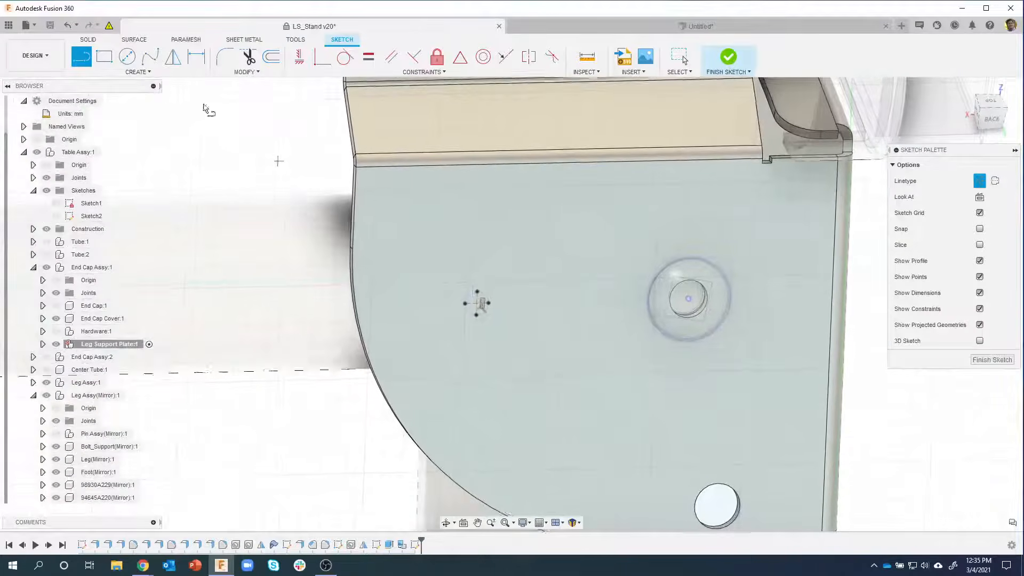
key(c)
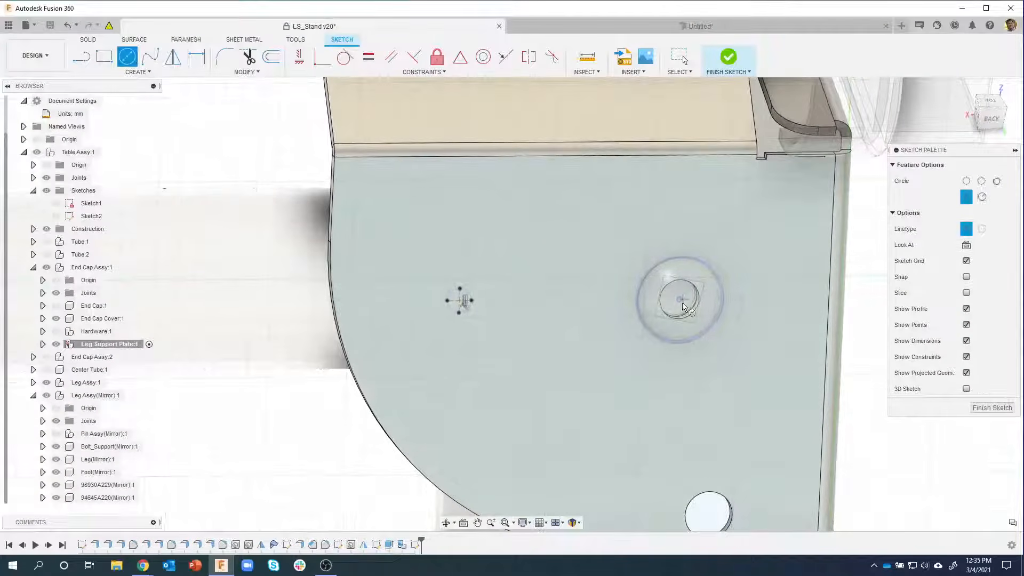
click(680, 301)
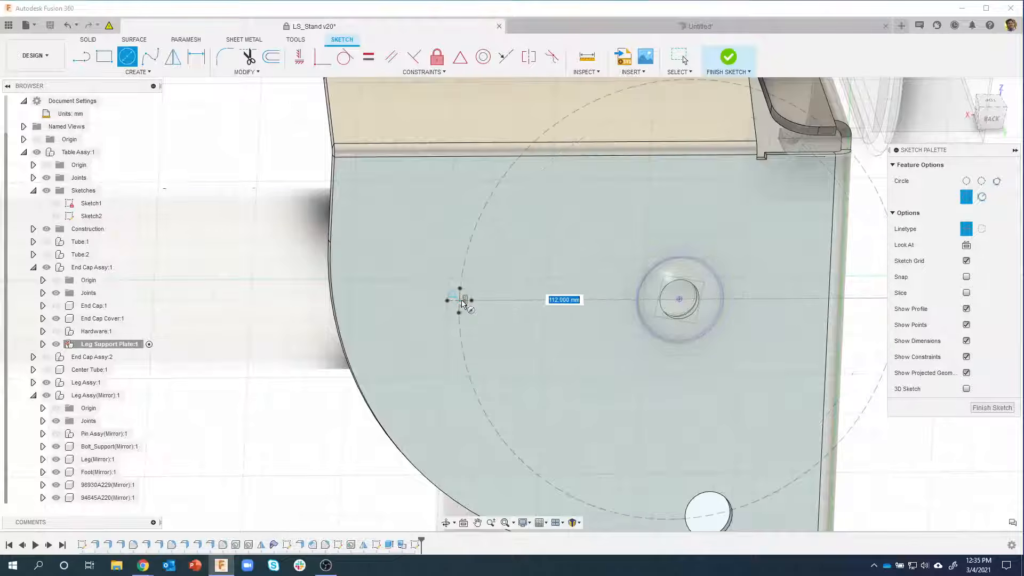
scroll(462, 304, up, 3)
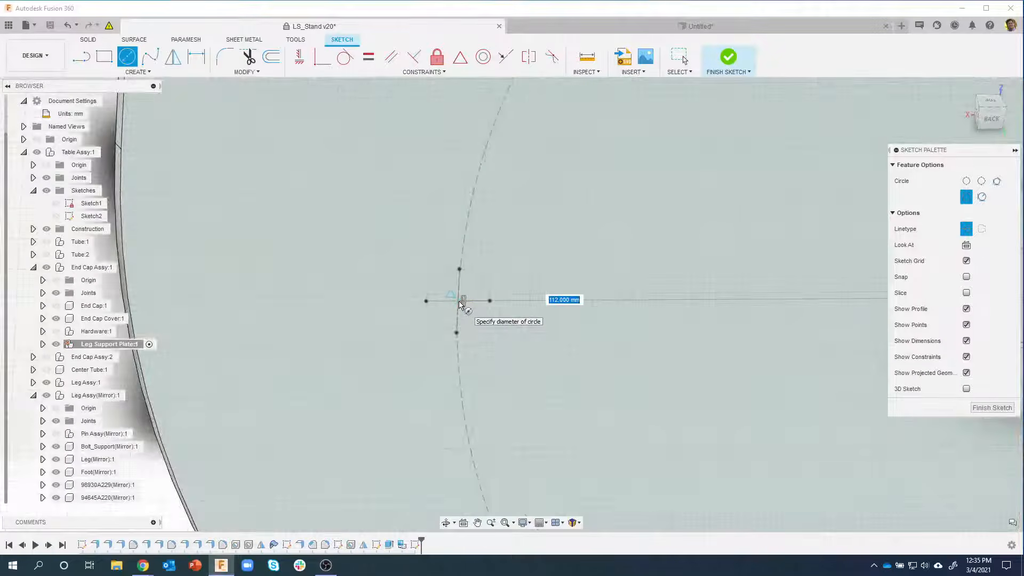
scroll(469, 262, up, 3)
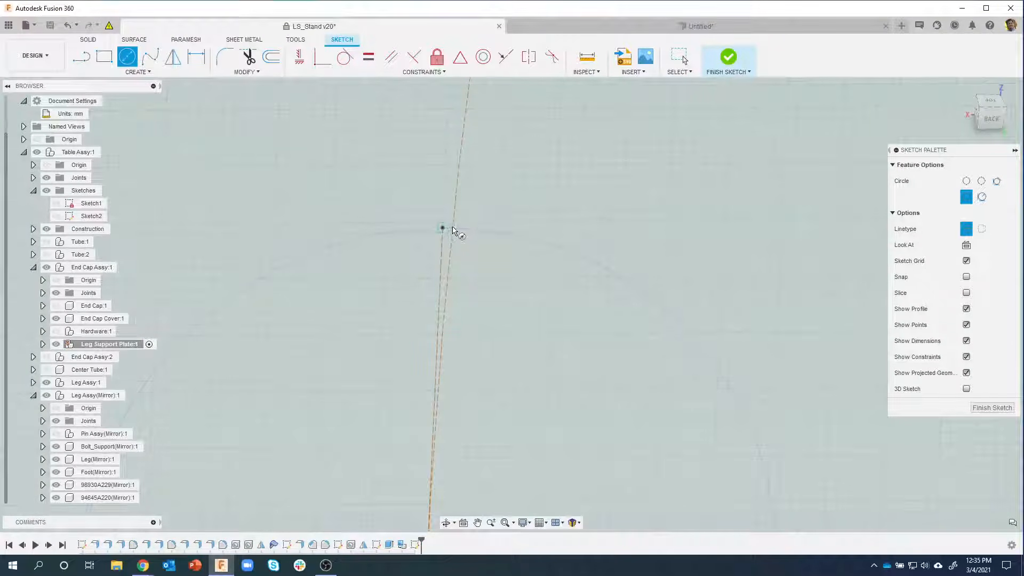
click(455, 250)
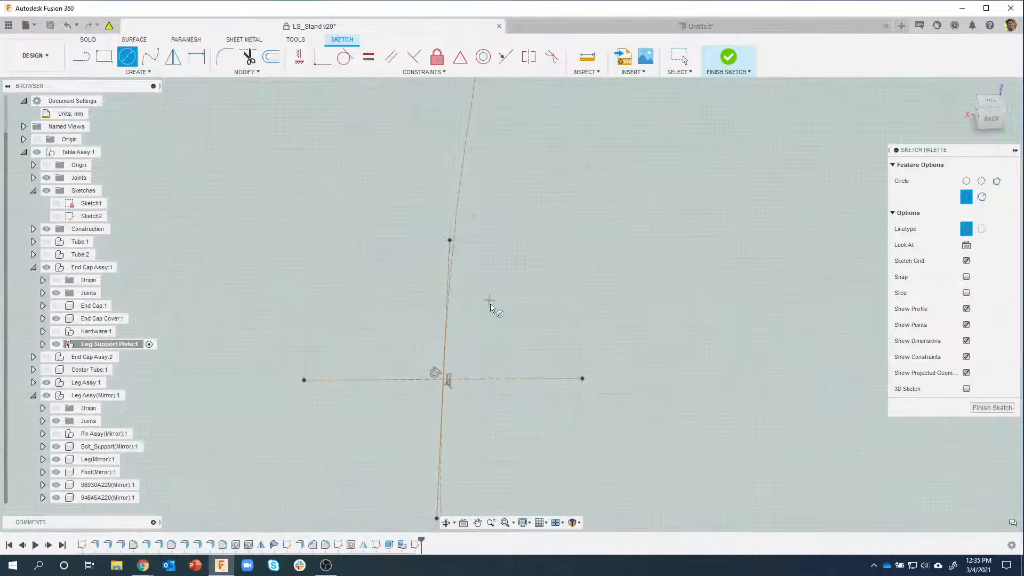
Step: Start a Center Point Arc Slot for the pin slot around the pivot bolt's center
scroll(486, 301, down, 3)
click(133, 72)
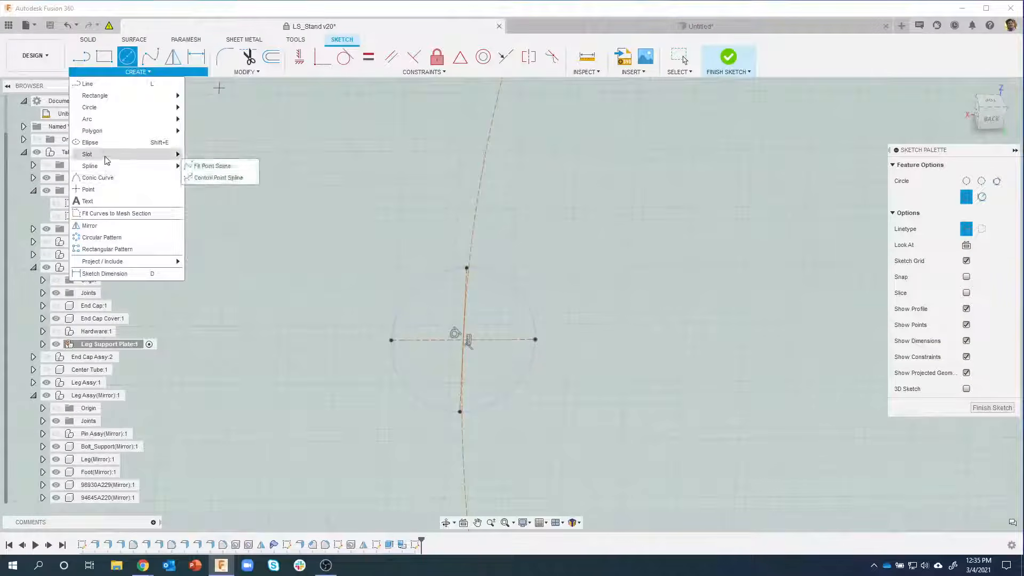
mouse_move(107, 156)
click(203, 201)
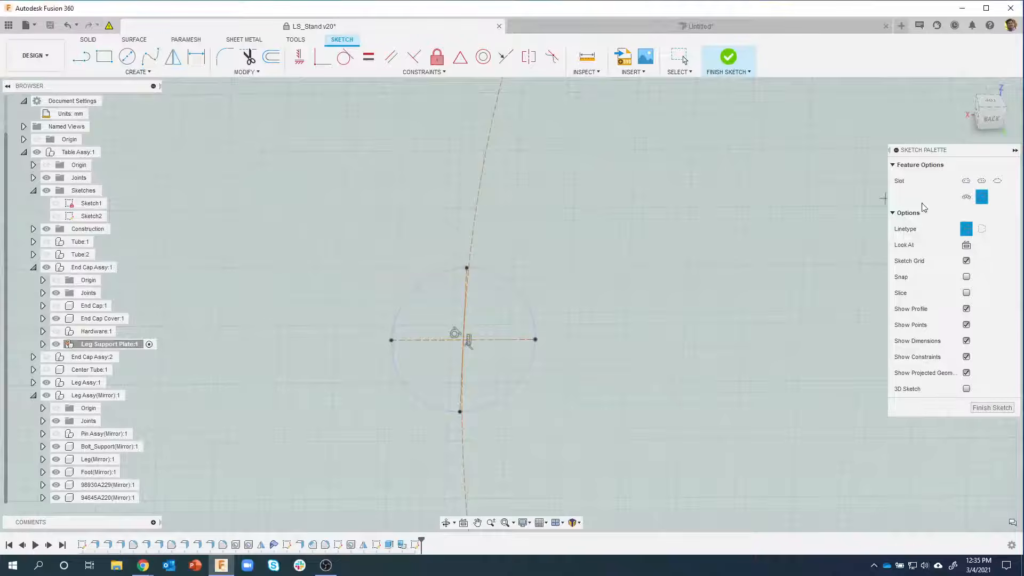
scroll(766, 290, down, 5)
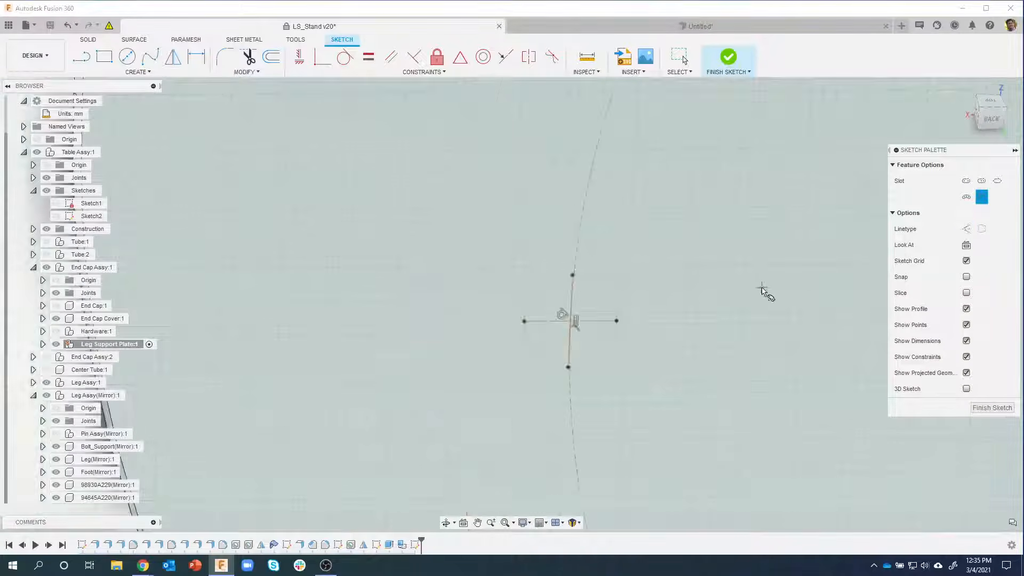
mouse_move(750, 283)
middle_down()
mouse_move(581, 238)
mouse_move(424, 230)
middle_up()
scroll(515, 256, down, 2)
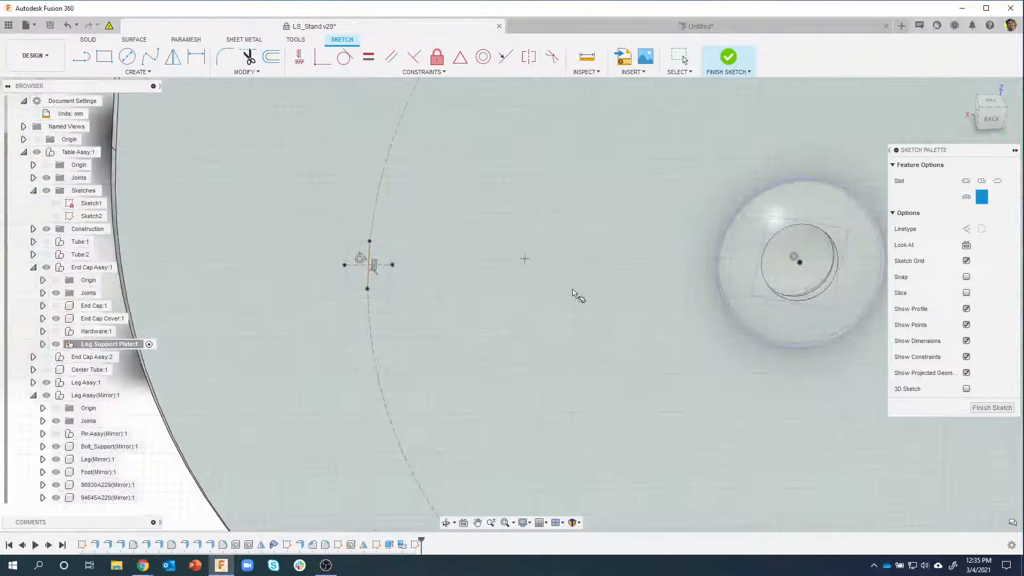
Step: Sketch a 13 mm wide center-point arc slot along the dashed construction circle, centred on the pivot hole and spanning the small reference circle
middle_drag(616, 292, 592, 294)
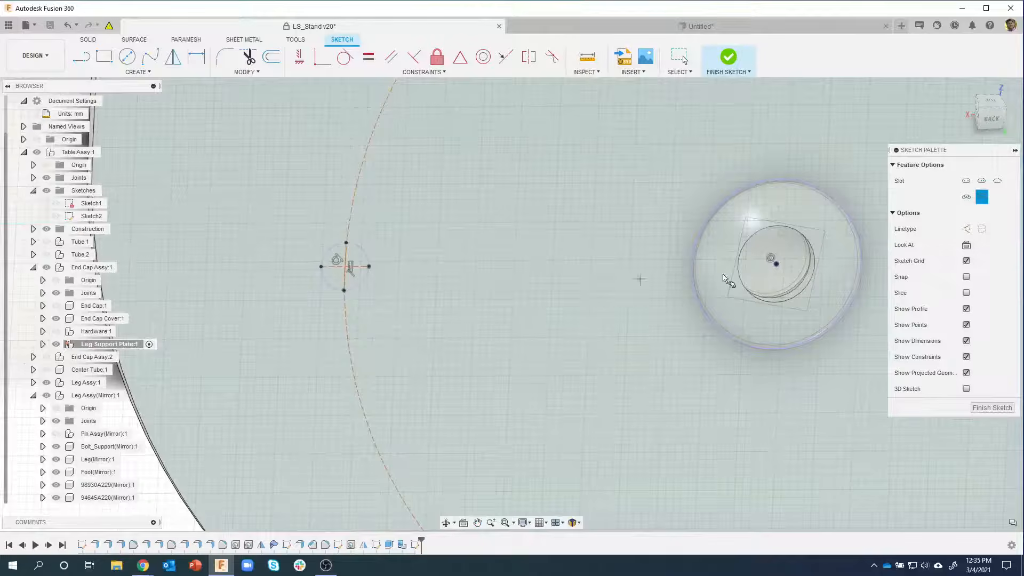
click(777, 265)
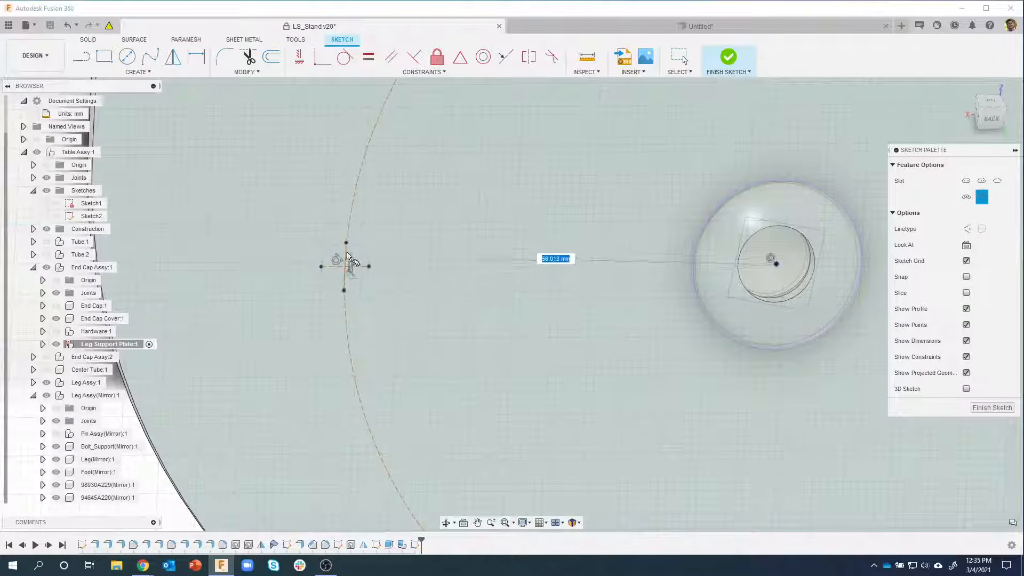
scroll(348, 249, up, 5)
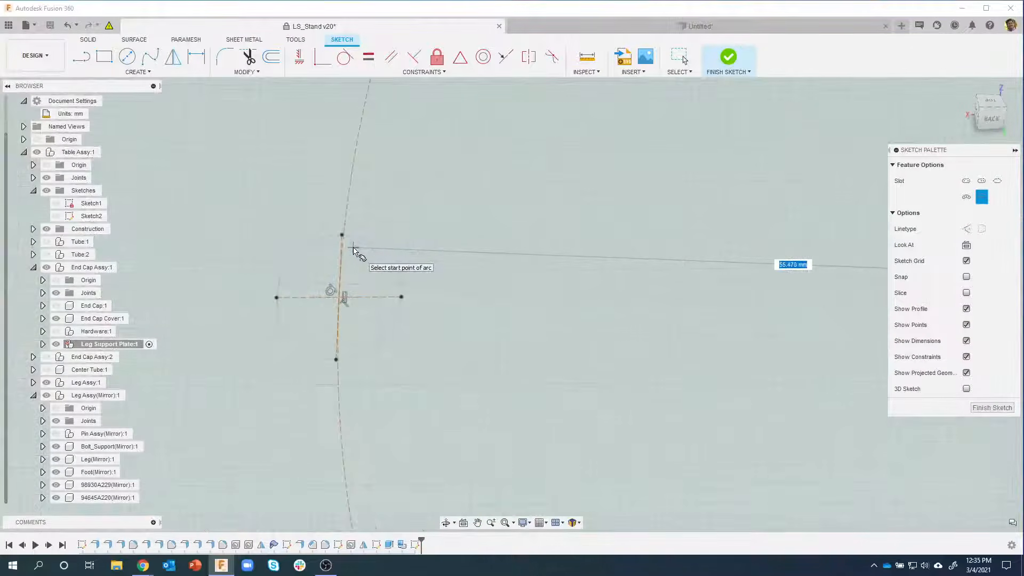
scroll(341, 233, up, 3)
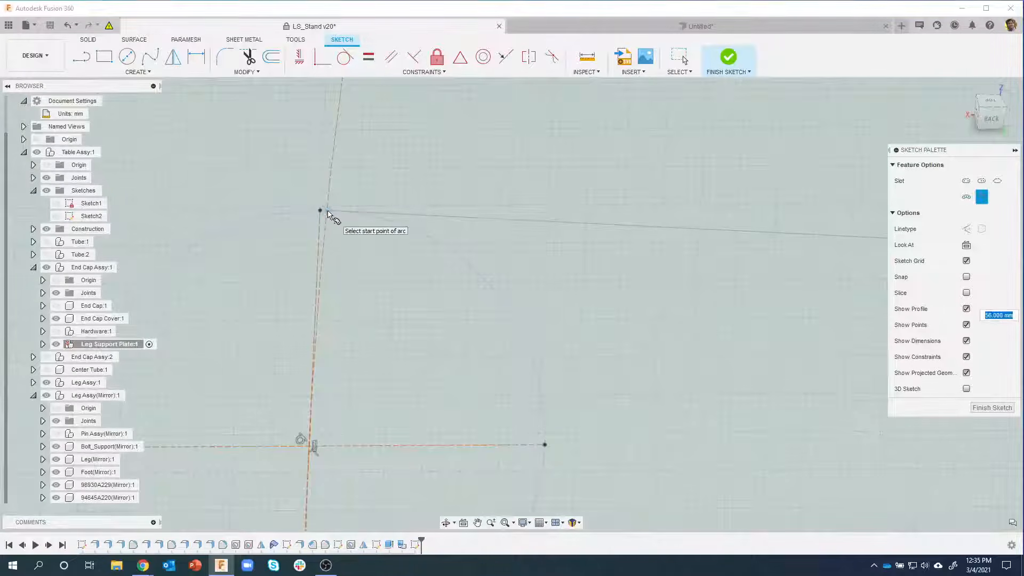
click(328, 210)
middle_drag(354, 310, 374, 179)
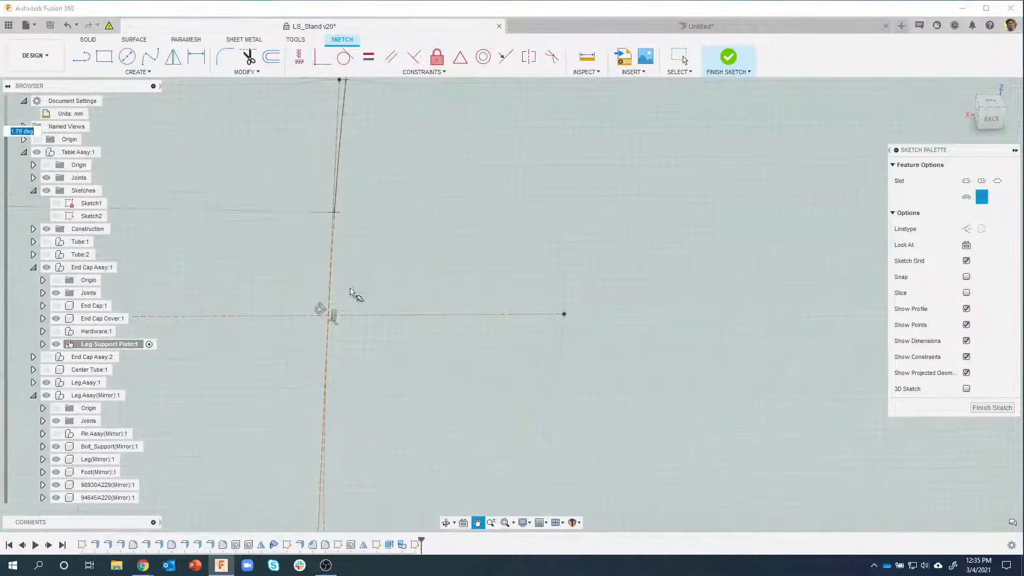
middle_drag(366, 359, 373, 182)
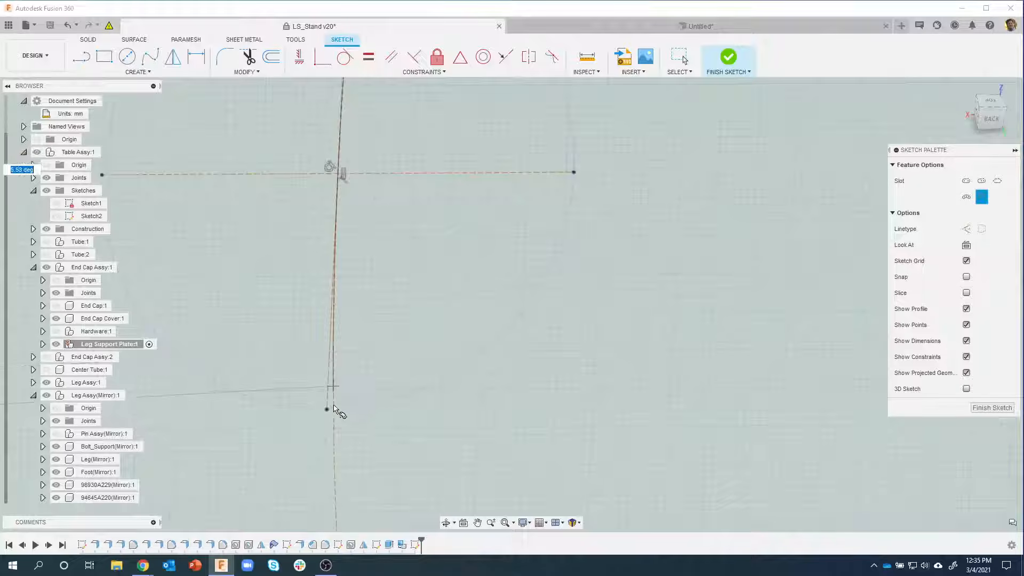
click(334, 415)
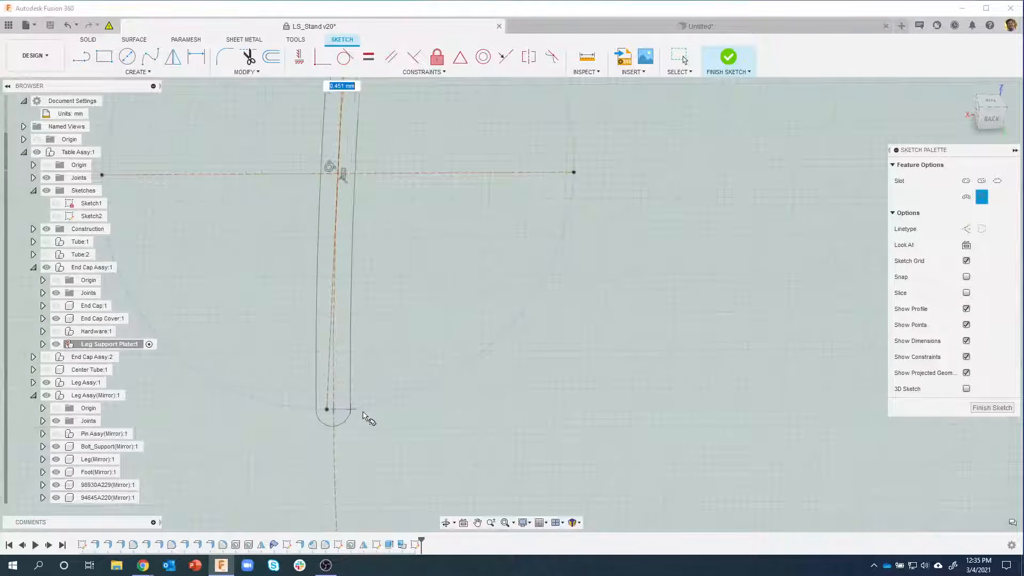
scroll(397, 415, down, 4)
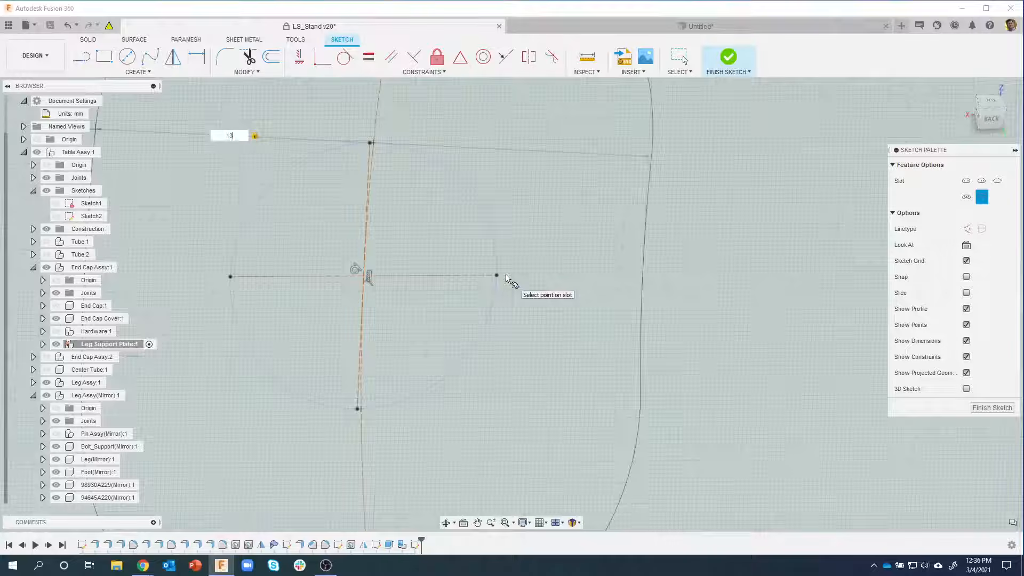
key(Return)
key(Escape)
scroll(506, 281, down, 5)
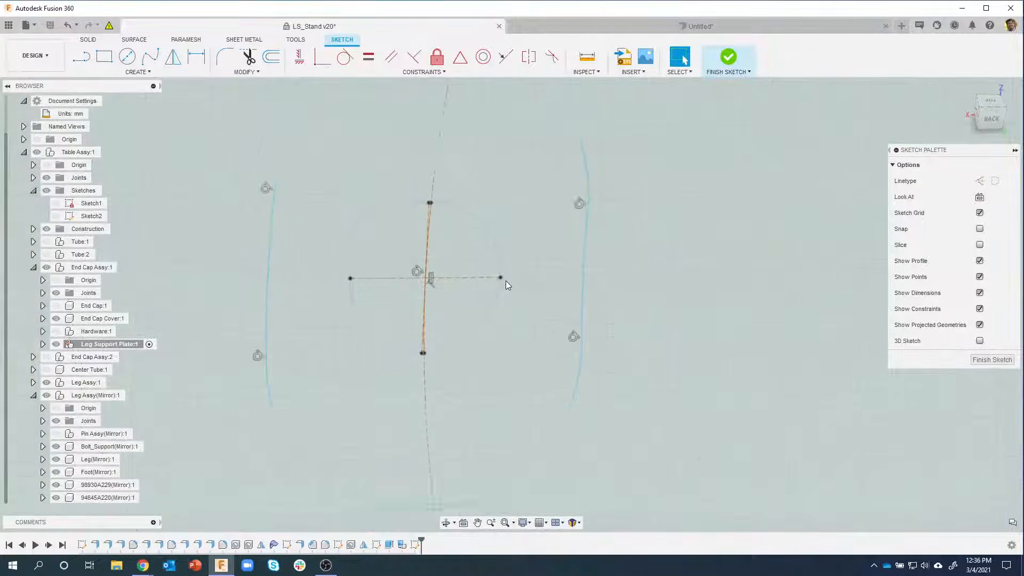
scroll(505, 280, down, 2)
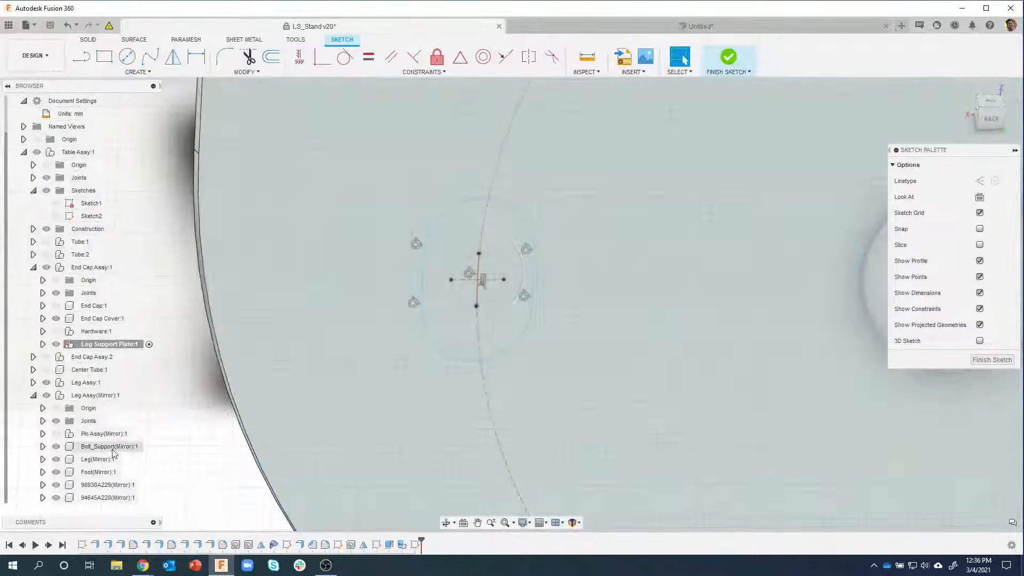
Step: Show the mirrored pin assembly to check the slot around the pin, and finish the sketch
click(57, 434)
scroll(468, 261, up, 3)
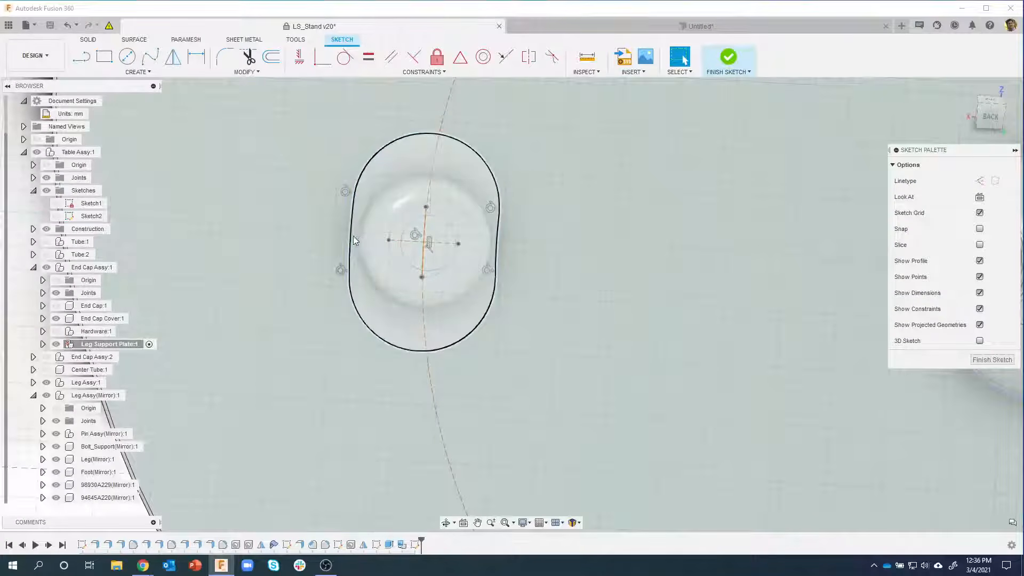
scroll(387, 304, down, 2)
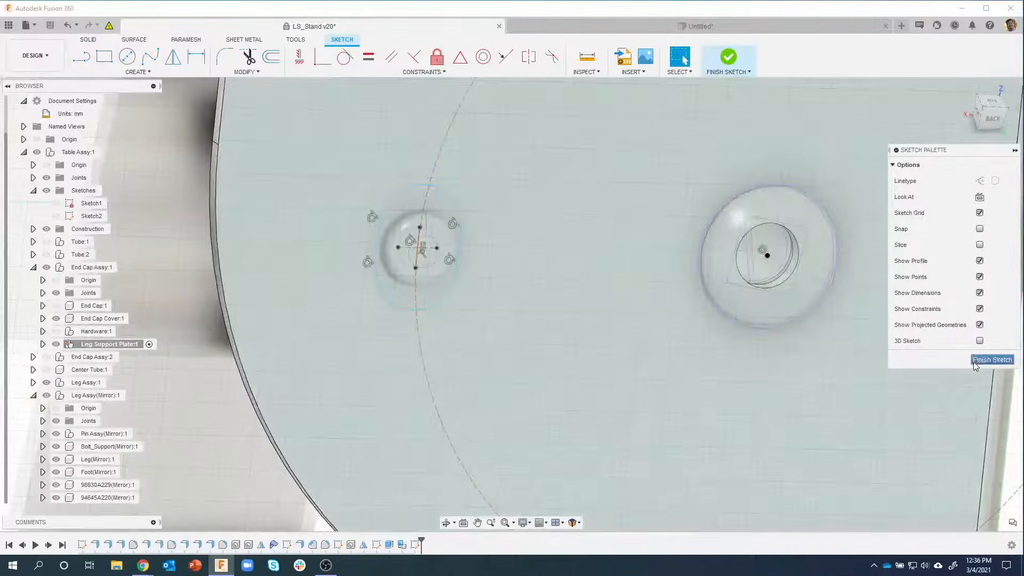
click(975, 361)
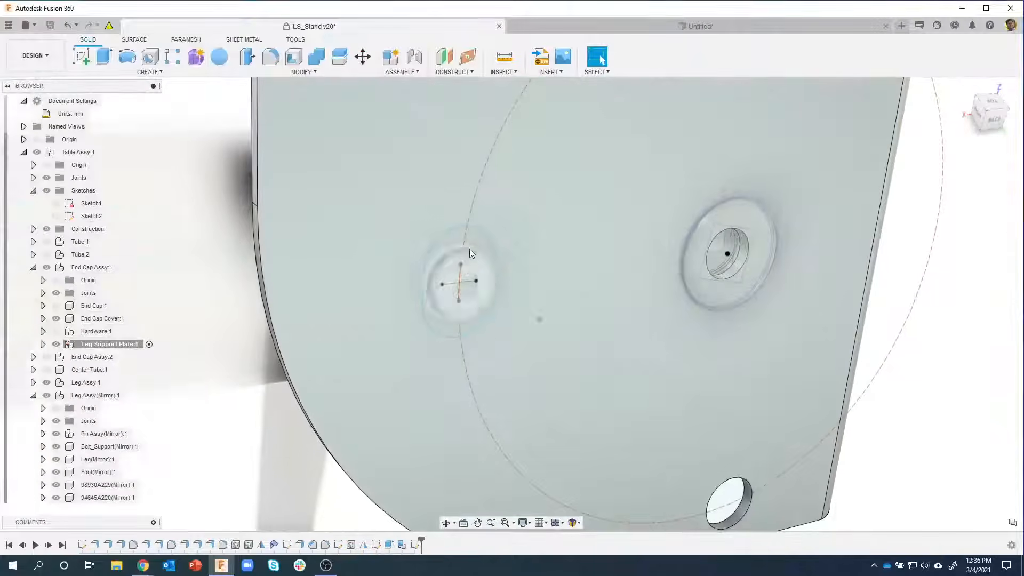
Step: Set up an extruded cut of the slot profile with extent To Object, ending at the leg support plate's inner face
click(475, 248)
right_click(475, 248)
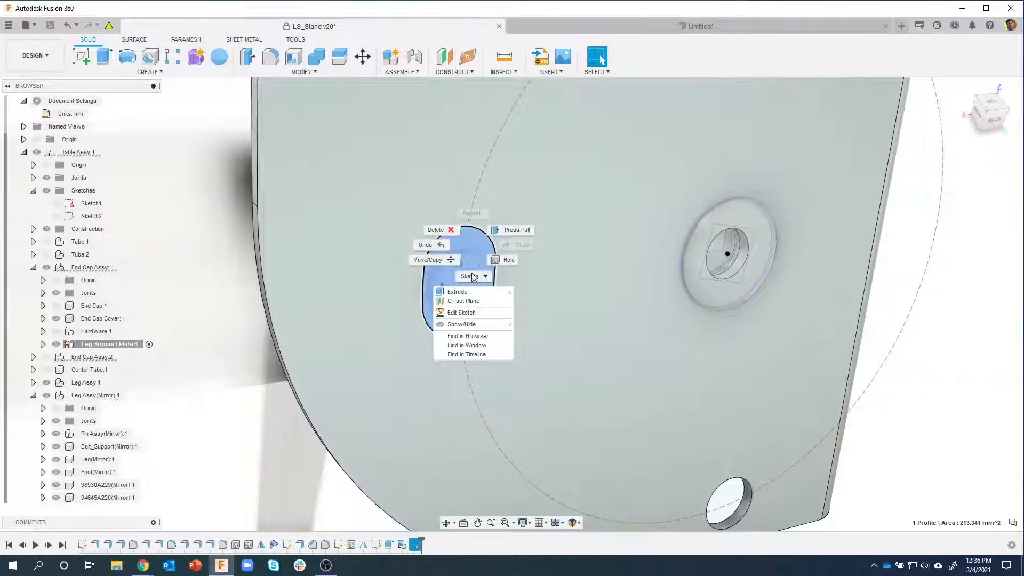
click(469, 293)
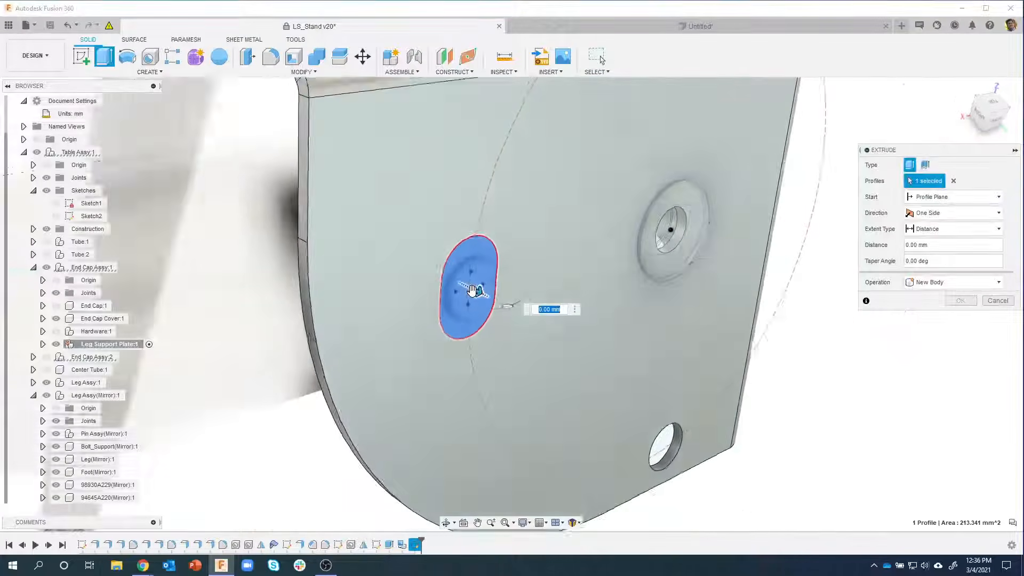
drag(485, 292, 480, 292)
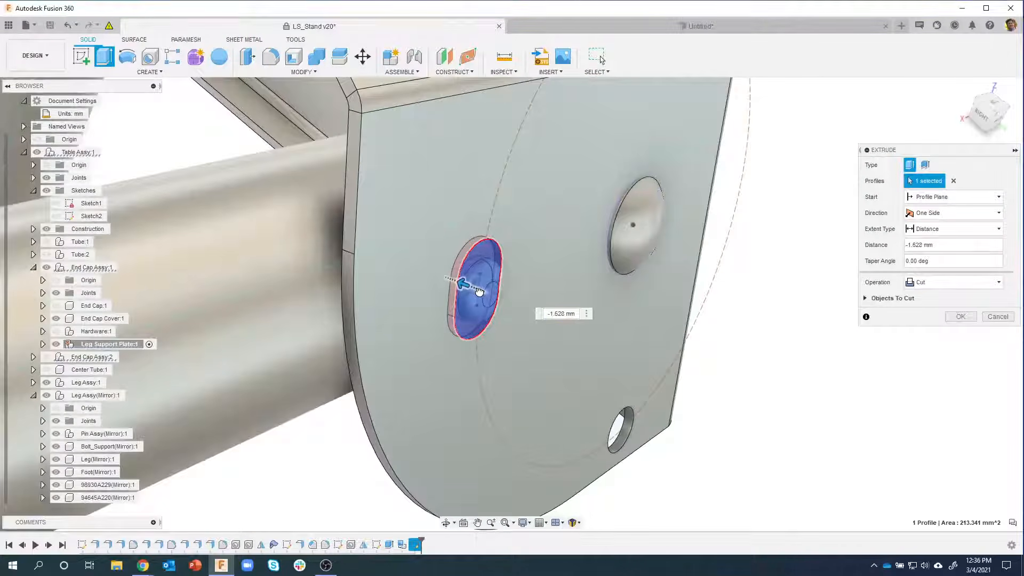
shift+middle_drag(591, 258, 632, 243)
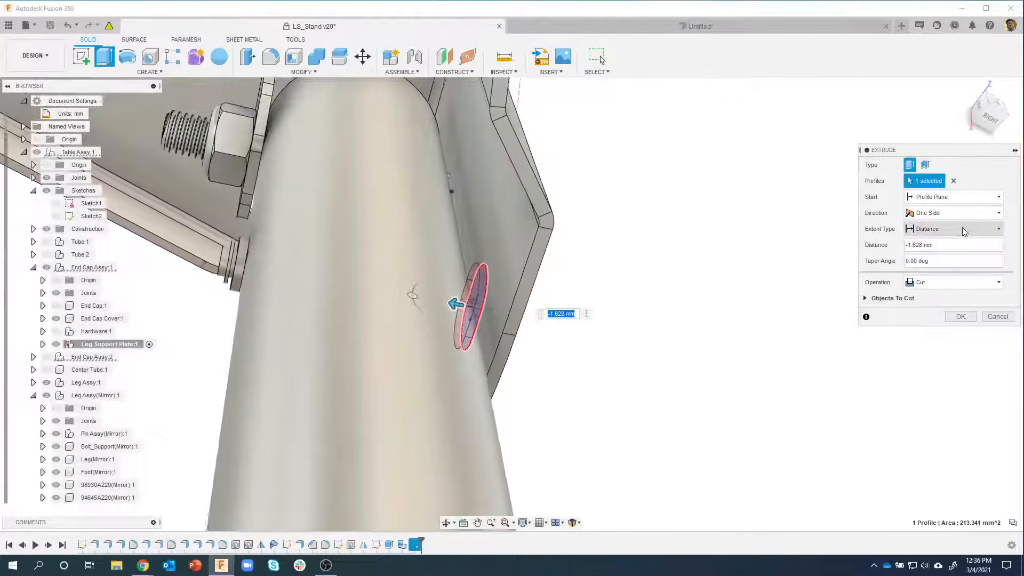
click(962, 229)
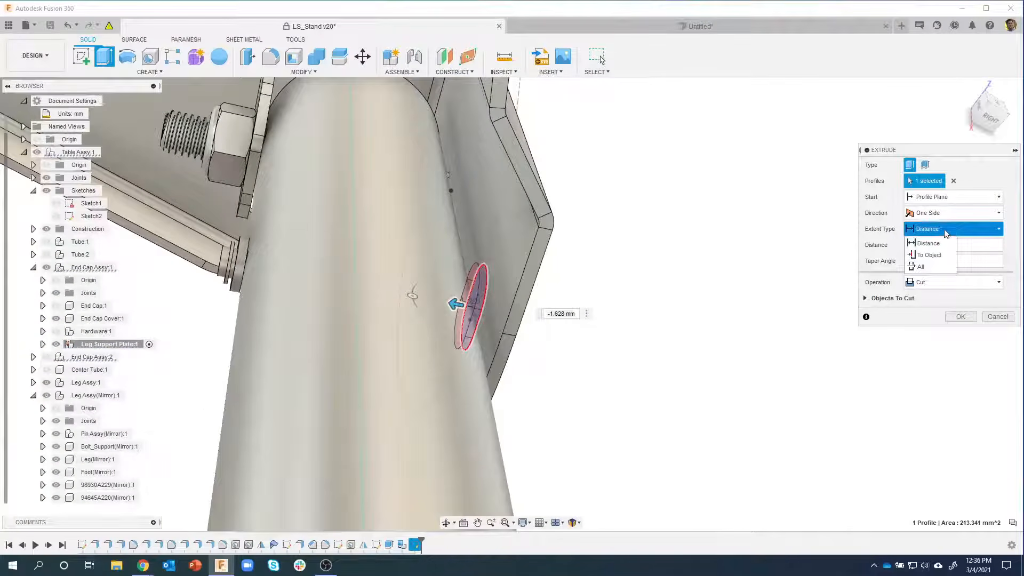
click(928, 255)
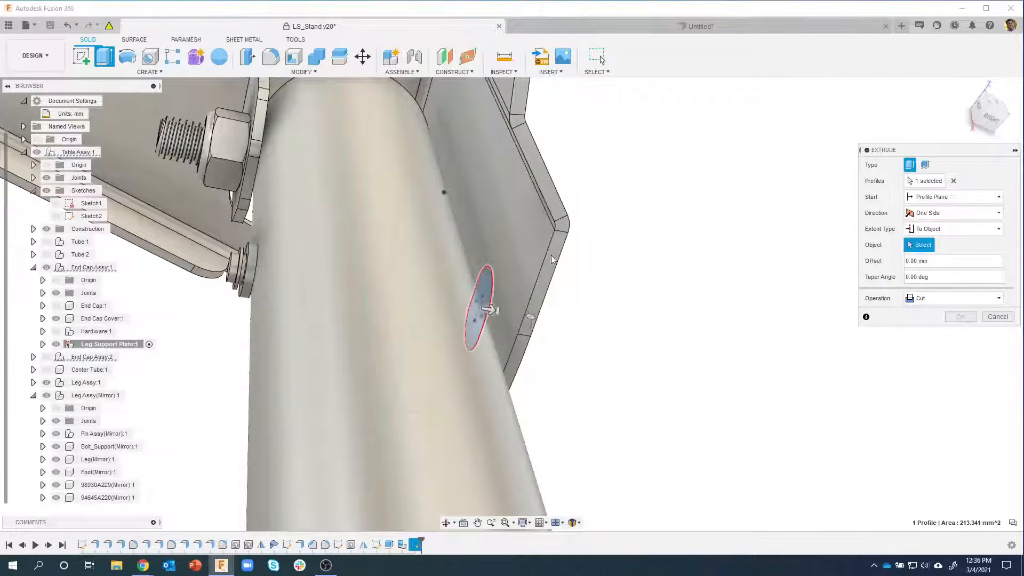
click(526, 254)
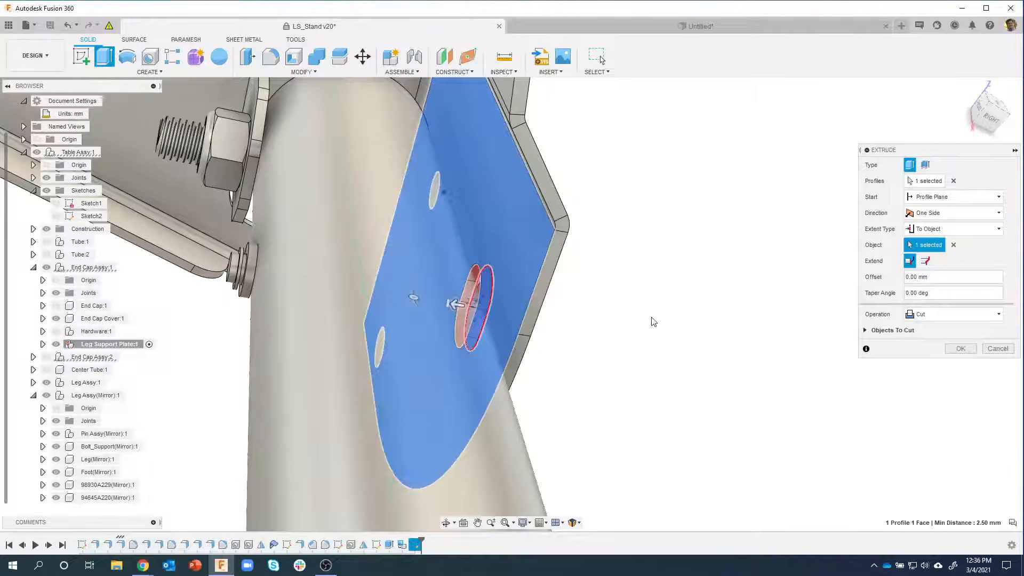
Step: Exclude the mirrored lock pin body from the objects to cut and complete the slot cut through the leg support plate only
shift+middle_drag(527, 258, 359, 240)
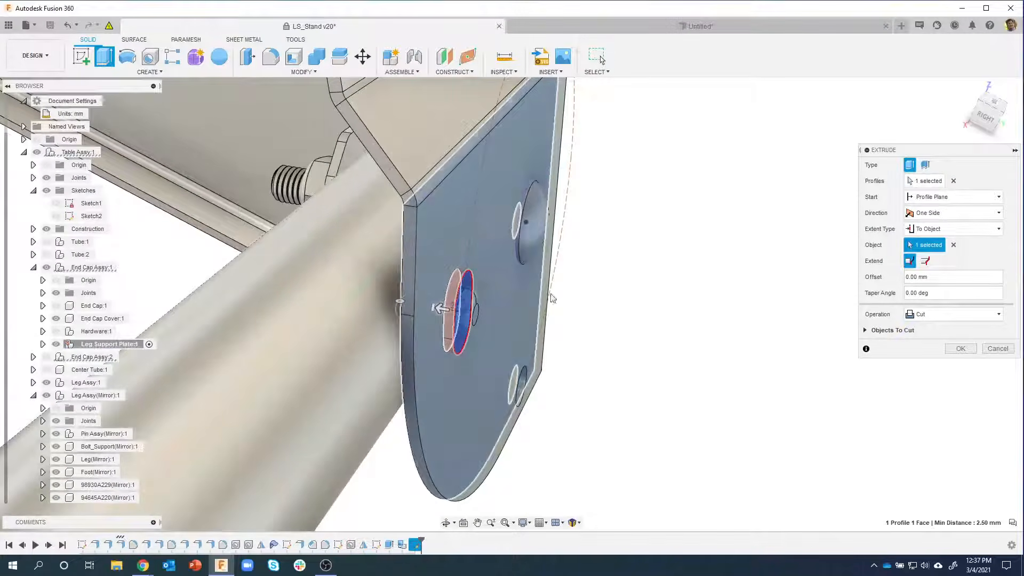
shift+middle_drag(607, 383, 664, 341)
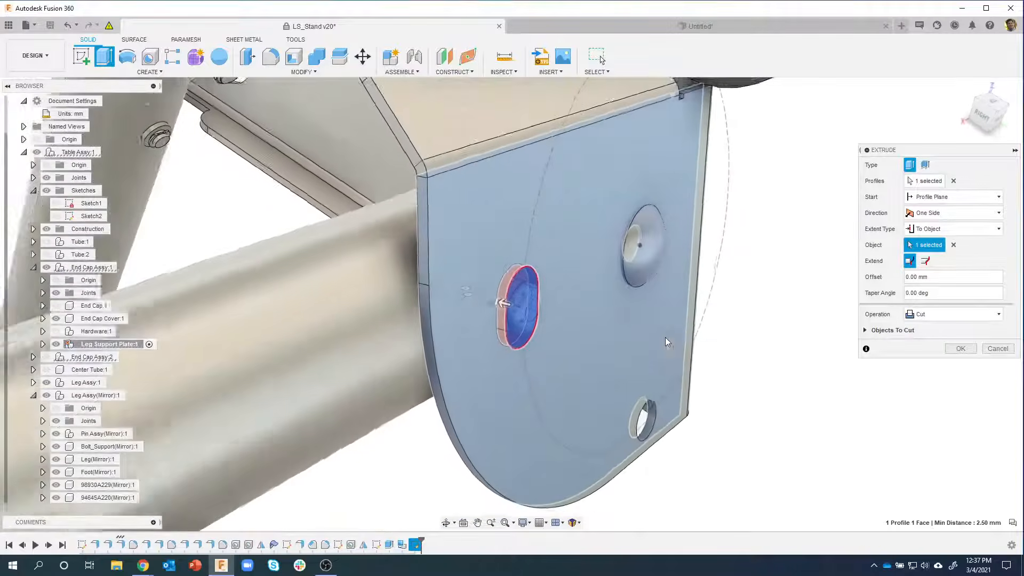
scroll(665, 337, up, 3)
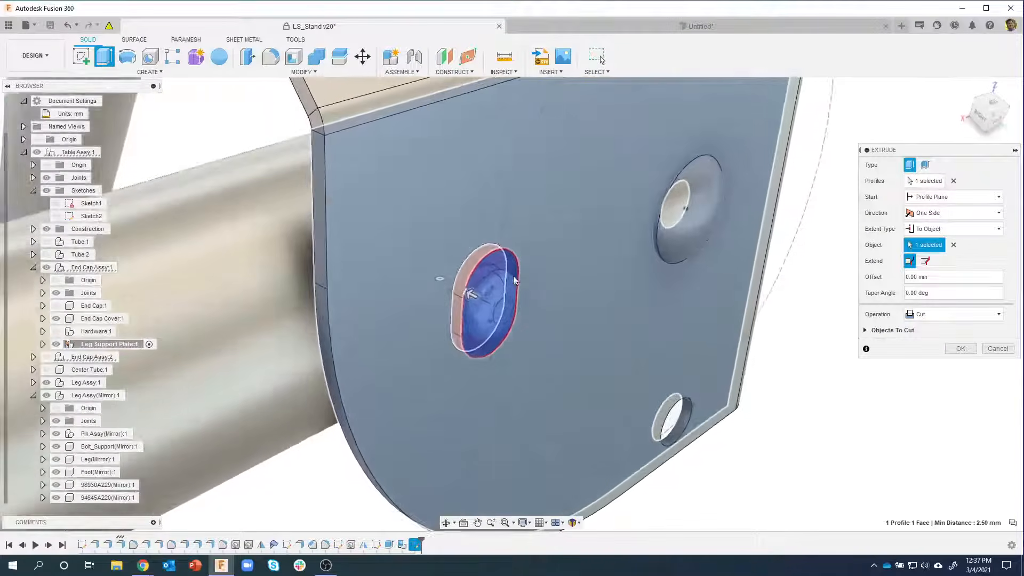
scroll(513, 278, up, 4)
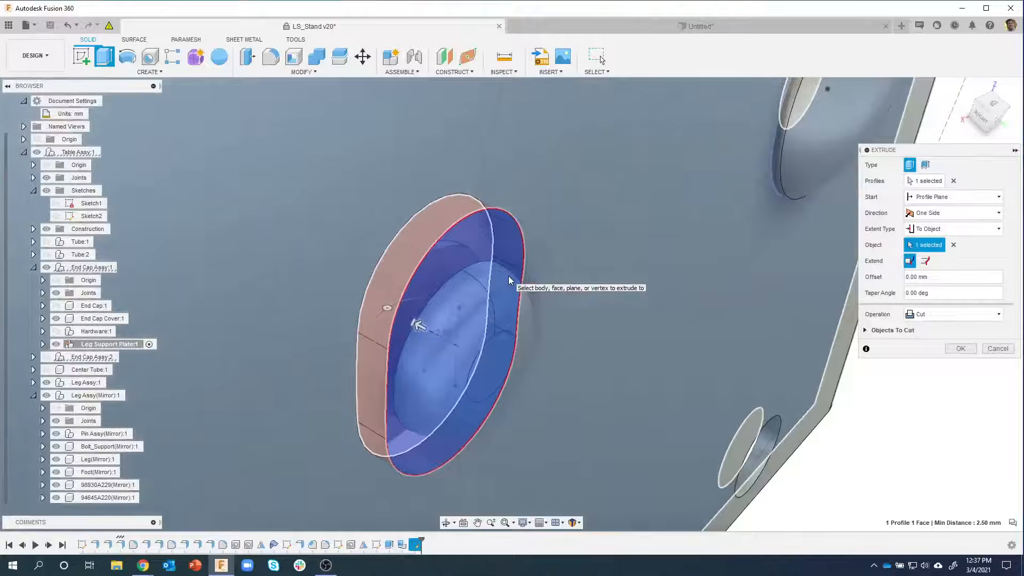
mouse_move(508, 276)
shift+middle_down()
mouse_move(485, 272)
mouse_move(511, 269)
shift+middle_up()
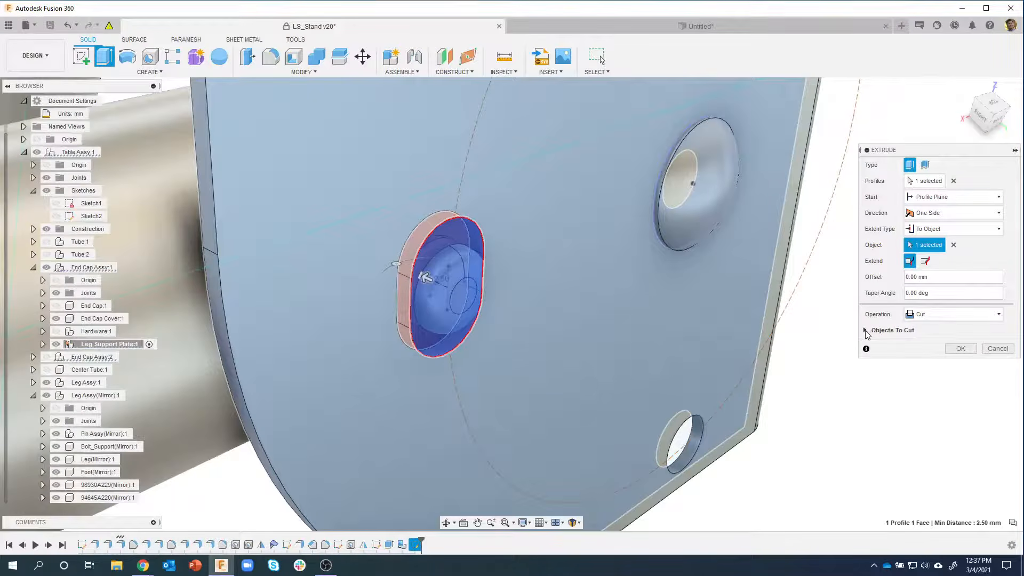
click(865, 331)
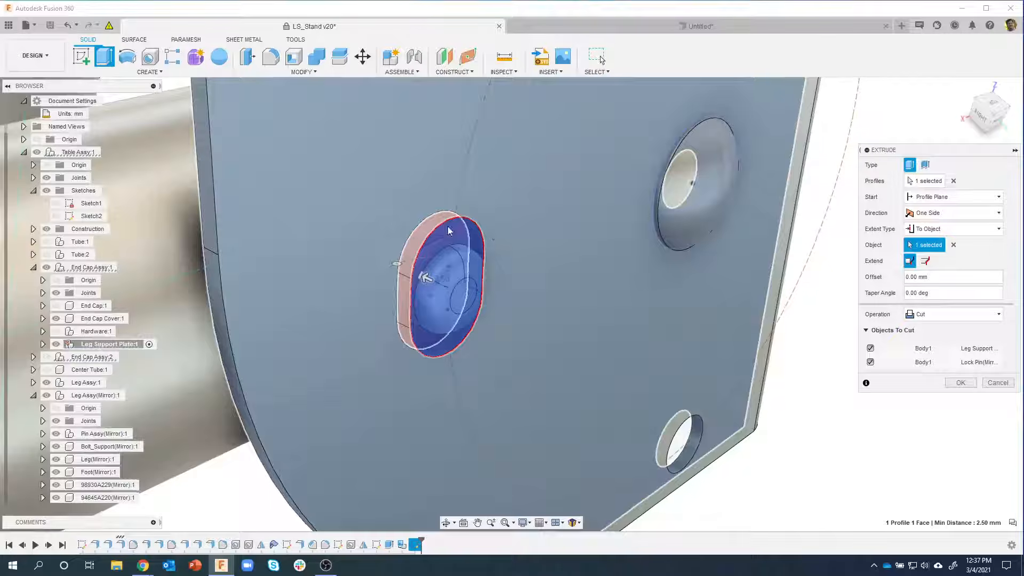
shift+middle_drag(447, 229, 437, 257)
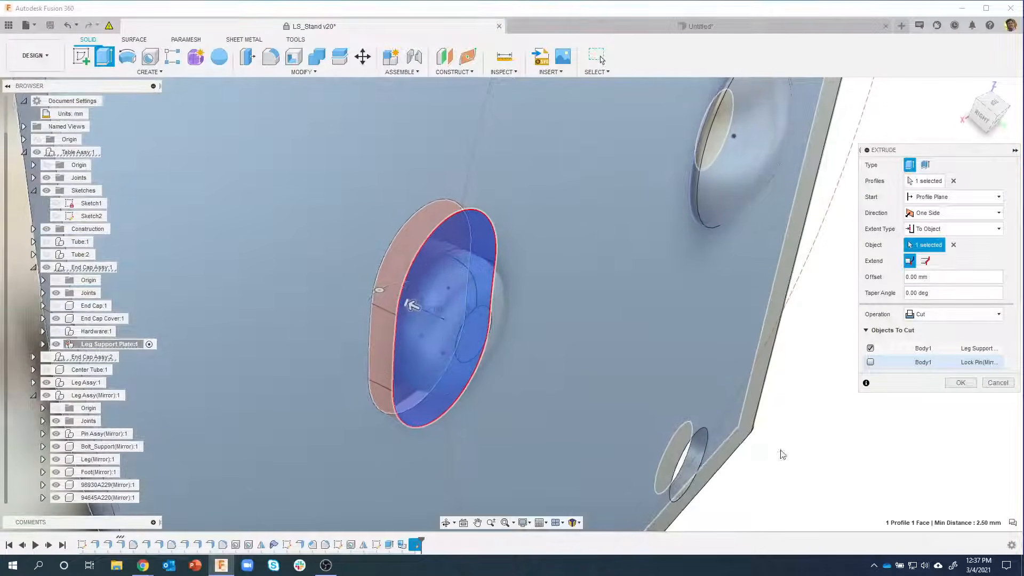
shift+middle_drag(782, 453, 830, 471)
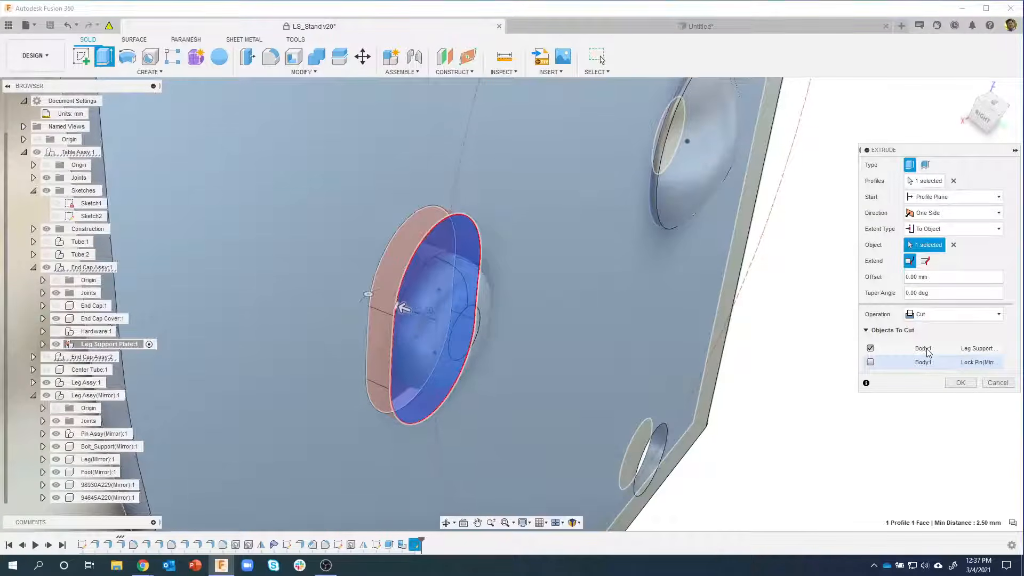
click(867, 331)
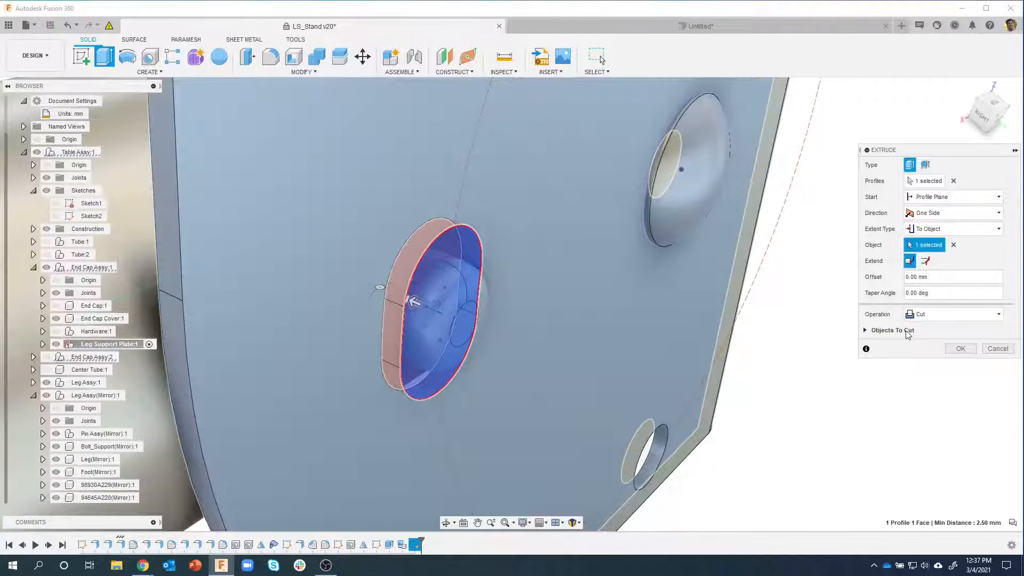
click(865, 331)
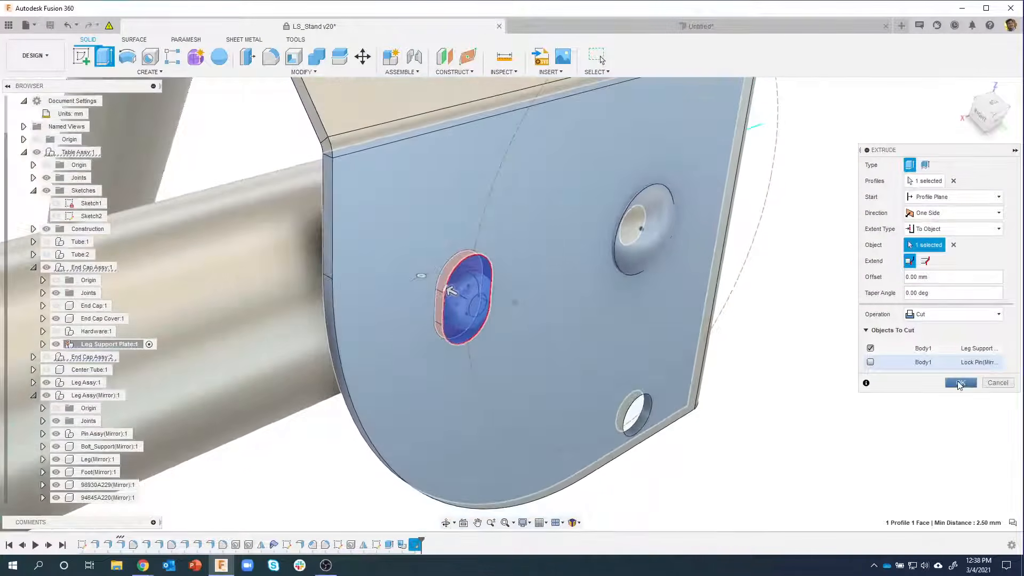
click(960, 383)
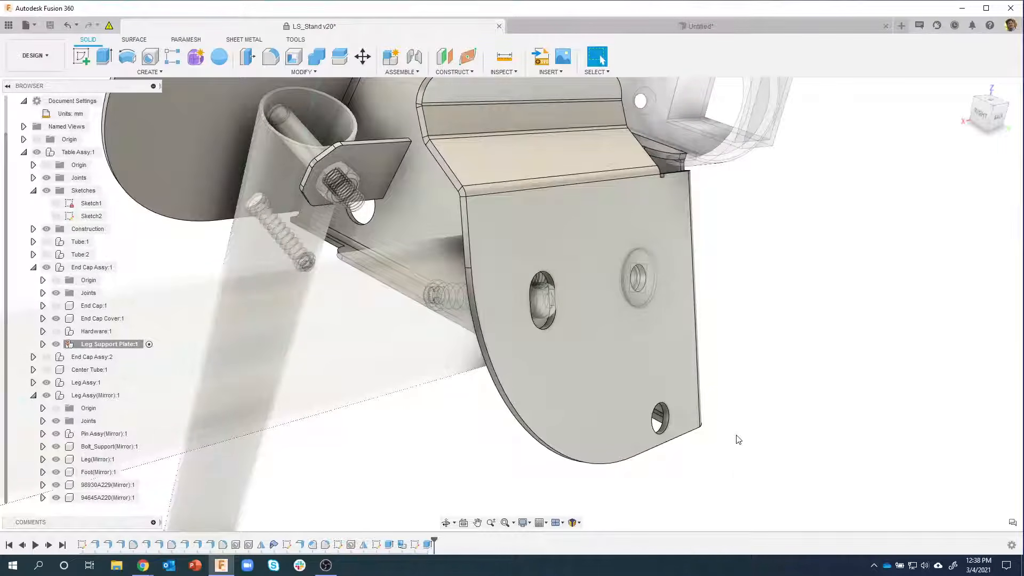
Step: Set up a Mirror of type Features with the leg support plate's slot cut as the object
shift+middle_drag(601, 514, 610, 514)
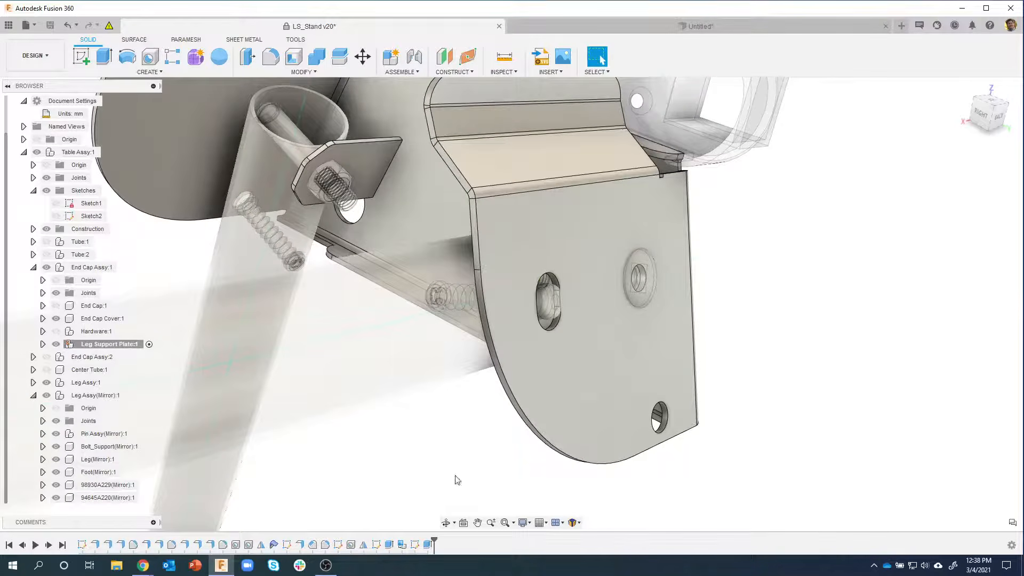
scroll(455, 432, down, 3)
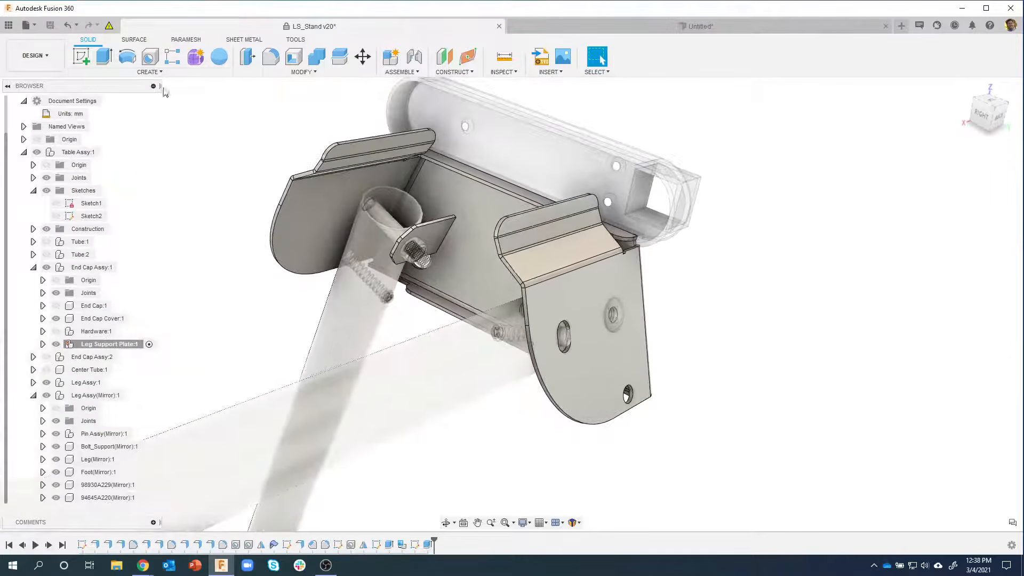
click(145, 72)
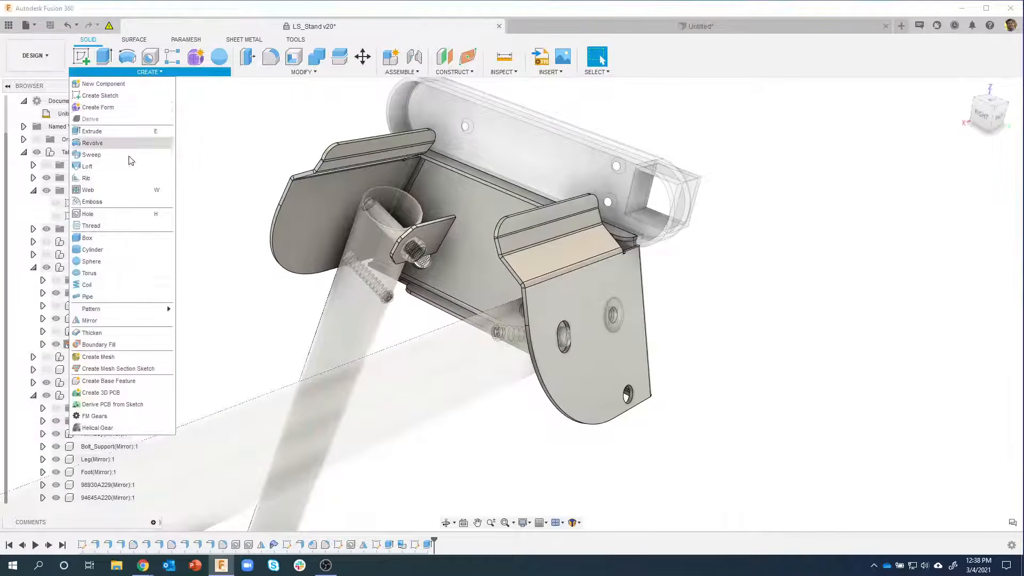
click(89, 321)
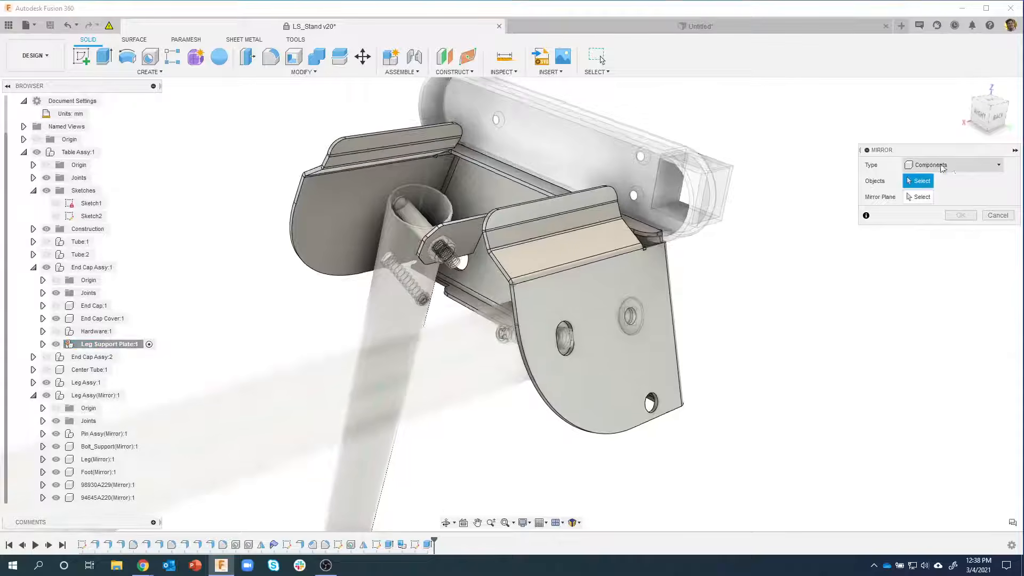
click(952, 166)
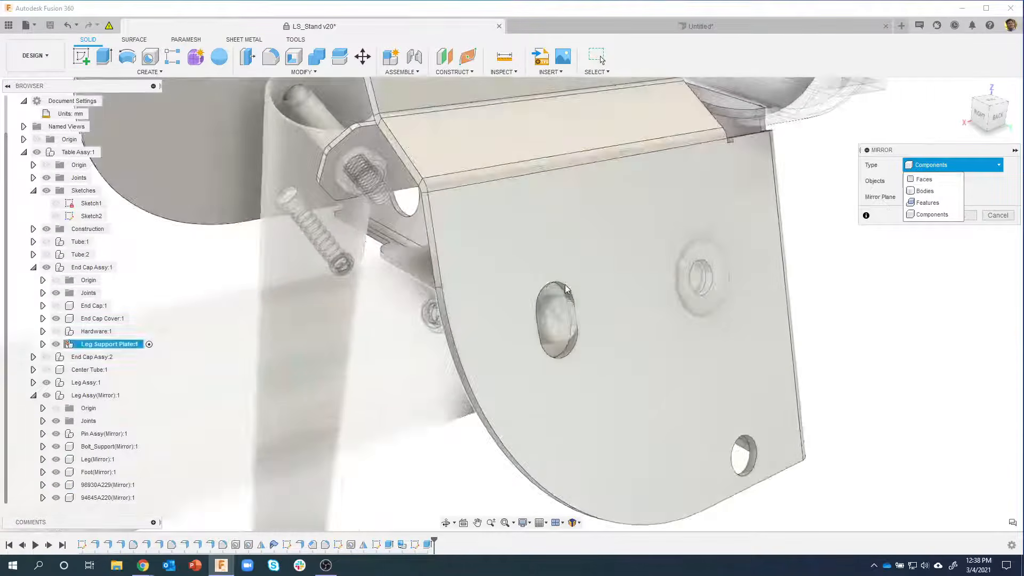
scroll(565, 292, up, 2)
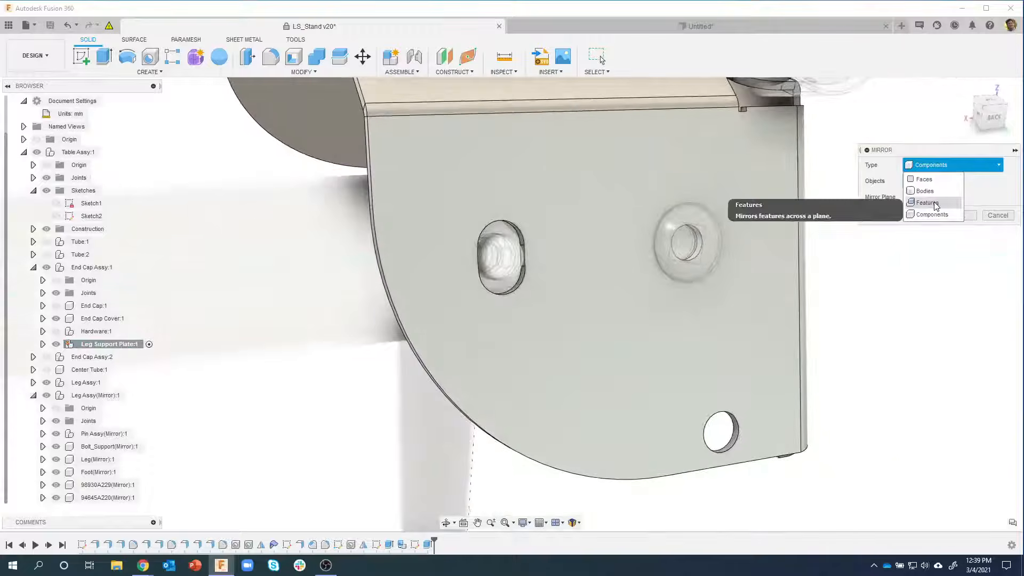
click(934, 204)
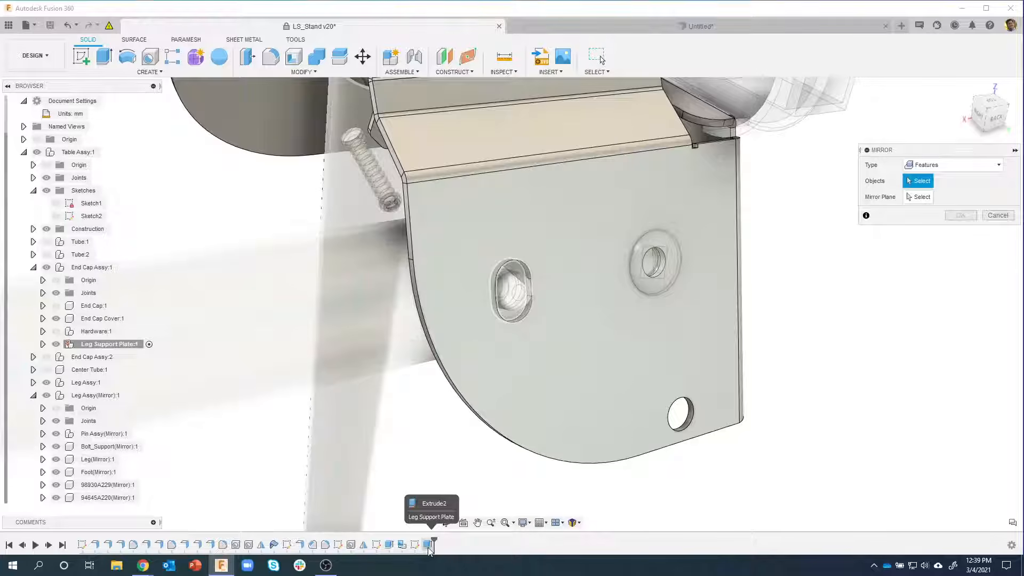
click(429, 545)
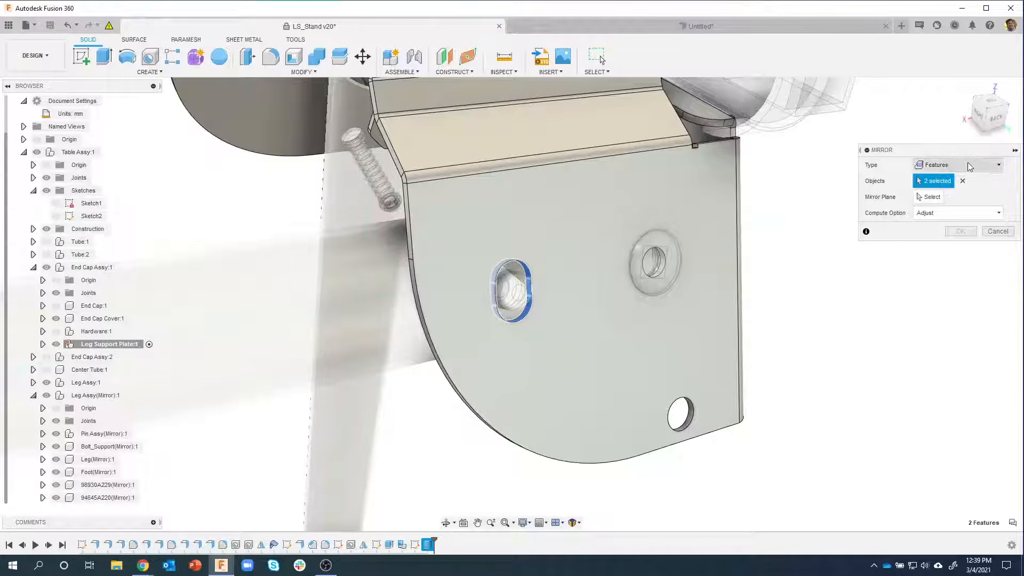
Step: Show the construction plane Plane3 and mirror the slot cut across it onto the plate's opposite flange
click(931, 197)
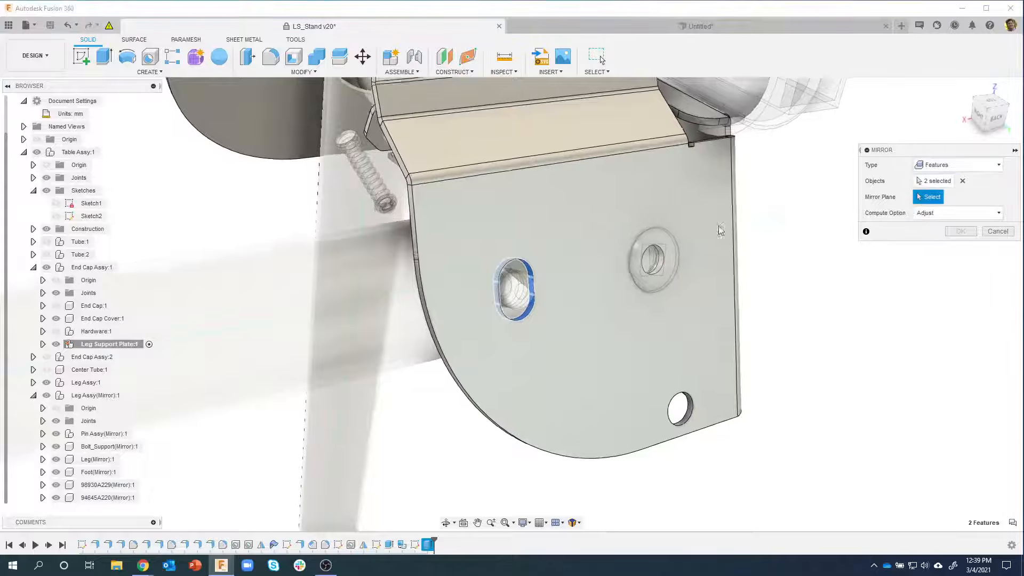
scroll(720, 231, down, 4)
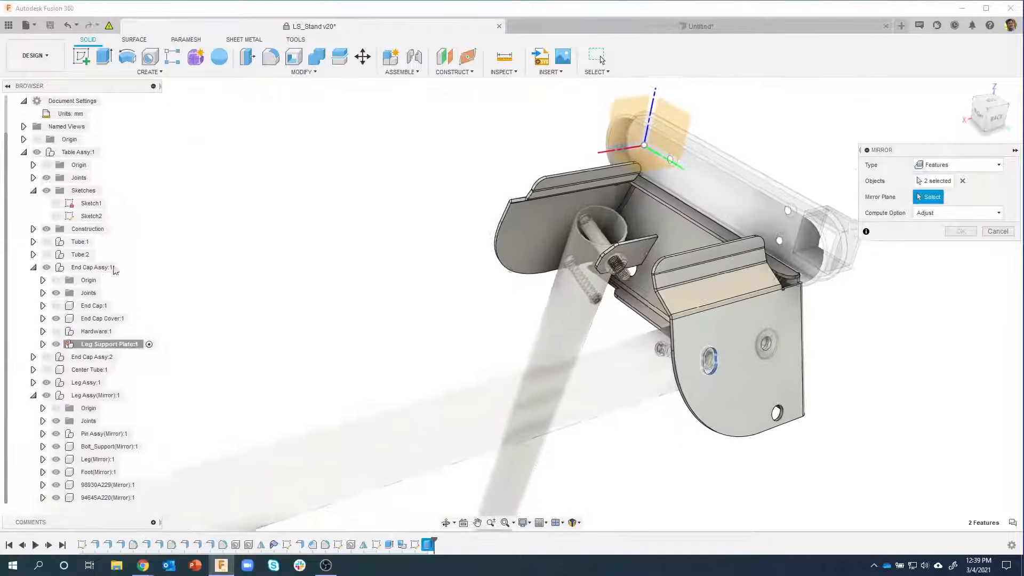
click(33, 230)
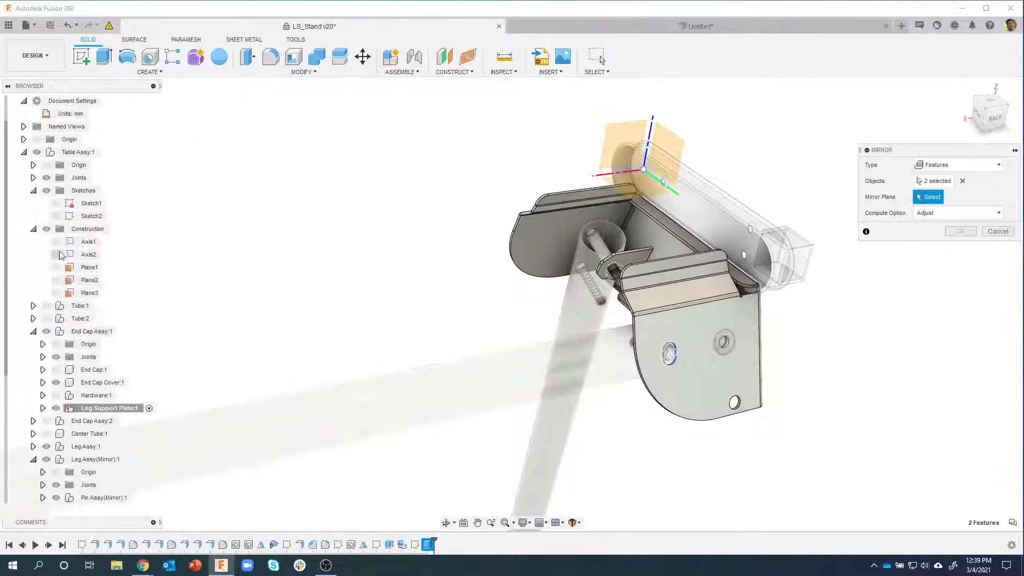
click(56, 293)
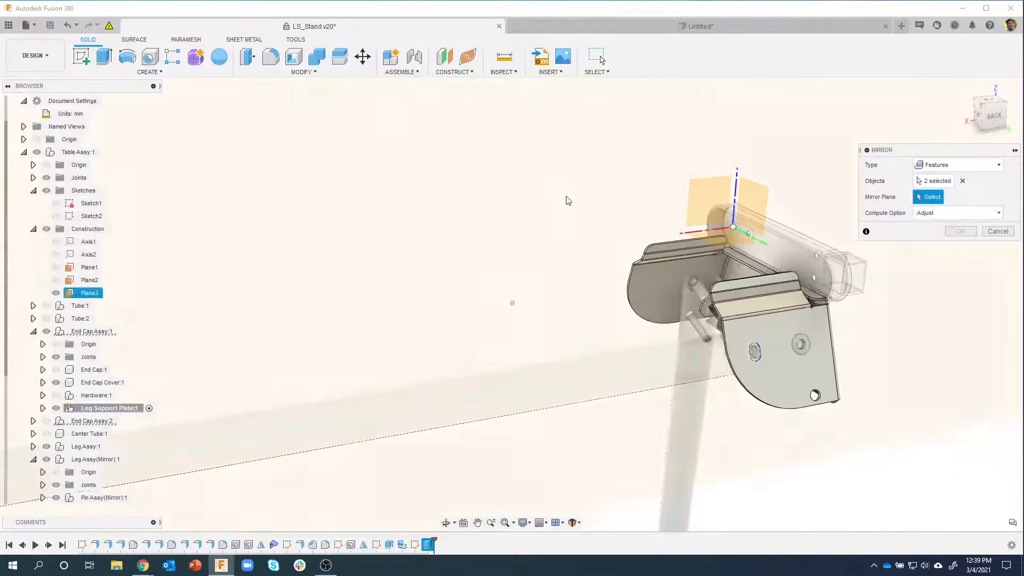
click(564, 197)
scroll(687, 286, up, 4)
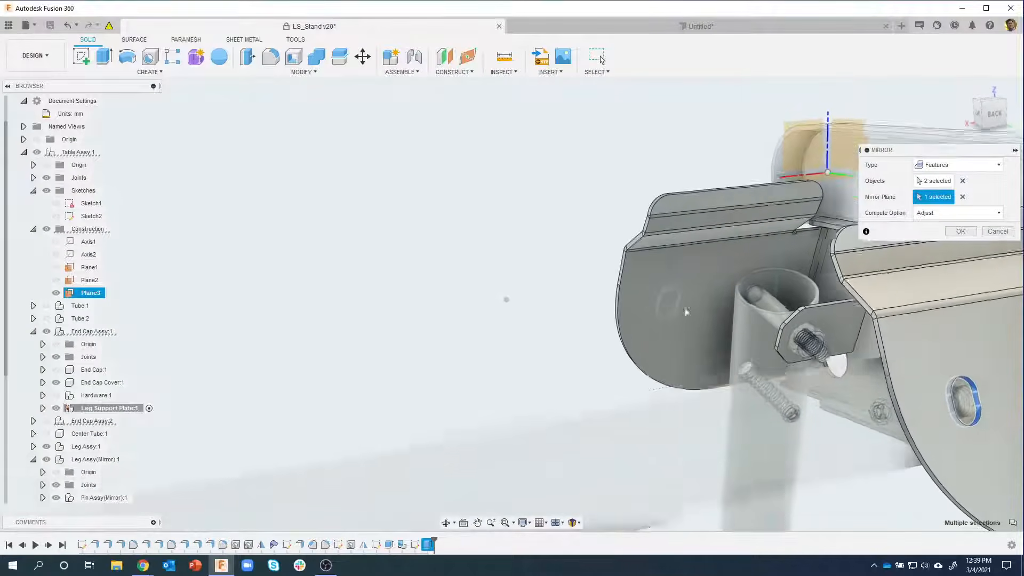
click(958, 232)
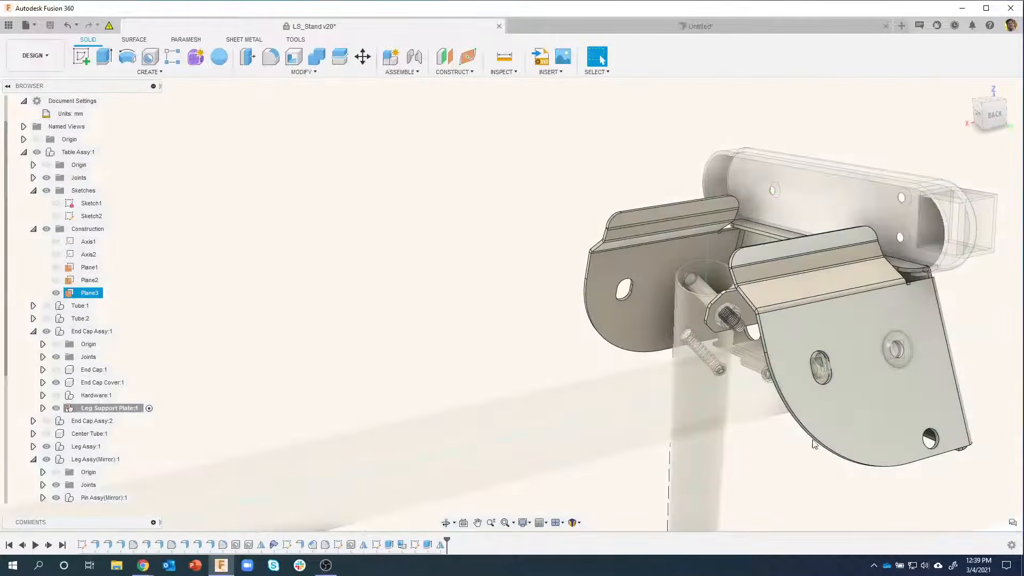
Step: Hide the Plane3 construction plane and view the slots on both flanges of the leg support plate
click(516, 294)
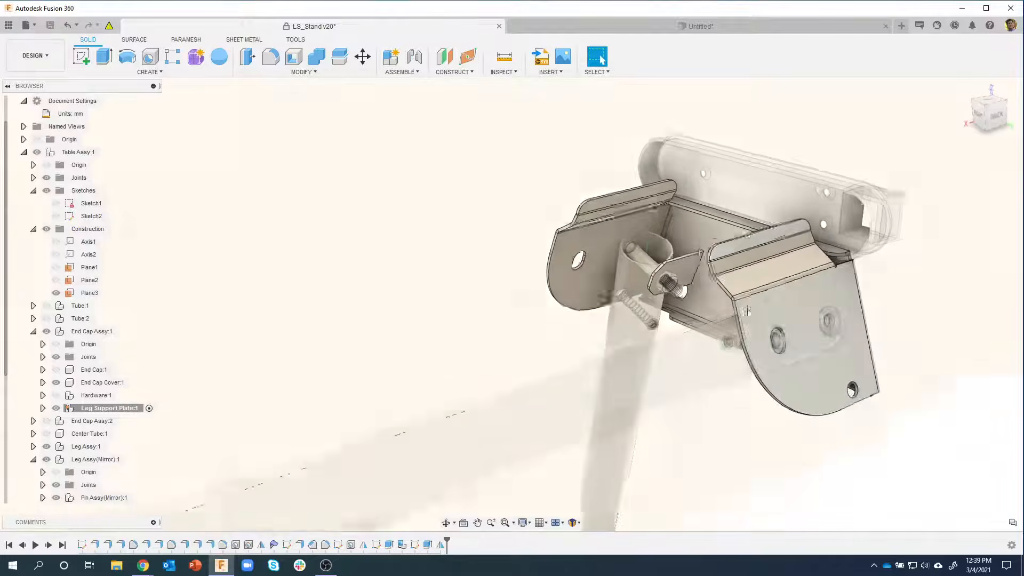
shift+middle_drag(520, 348, 535, 407)
mouse_move(534, 407)
mouse_down()
mouse_move(621, 353)
mouse_move(648, 273)
mouse_move(599, 361)
mouse_move(542, 407)
mouse_move(672, 290)
mouse_move(524, 417)
mouse_up()
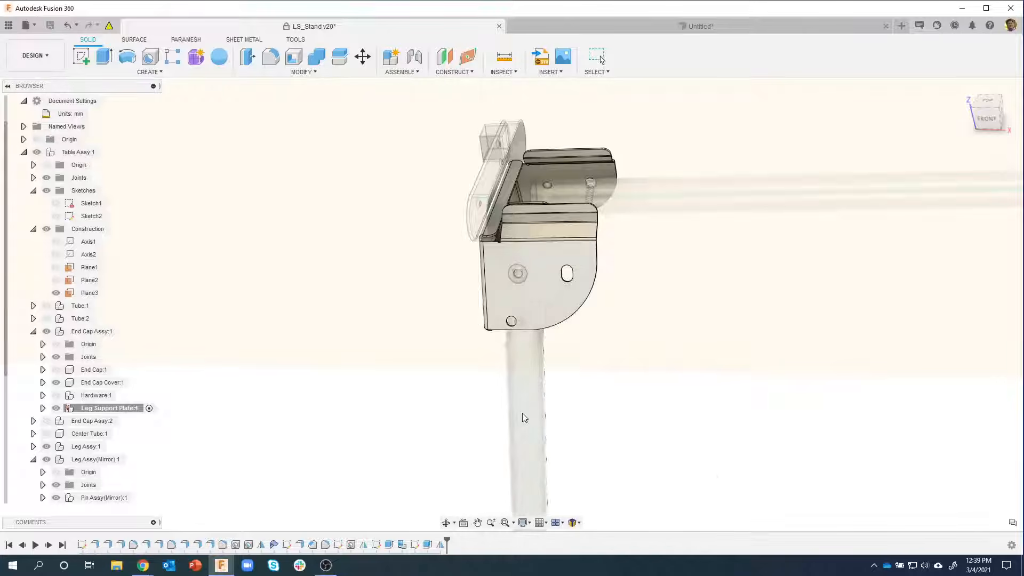
click(650, 55)
shift+middle_drag(695, 131, 601, 356)
scroll(613, 341, up, 5)
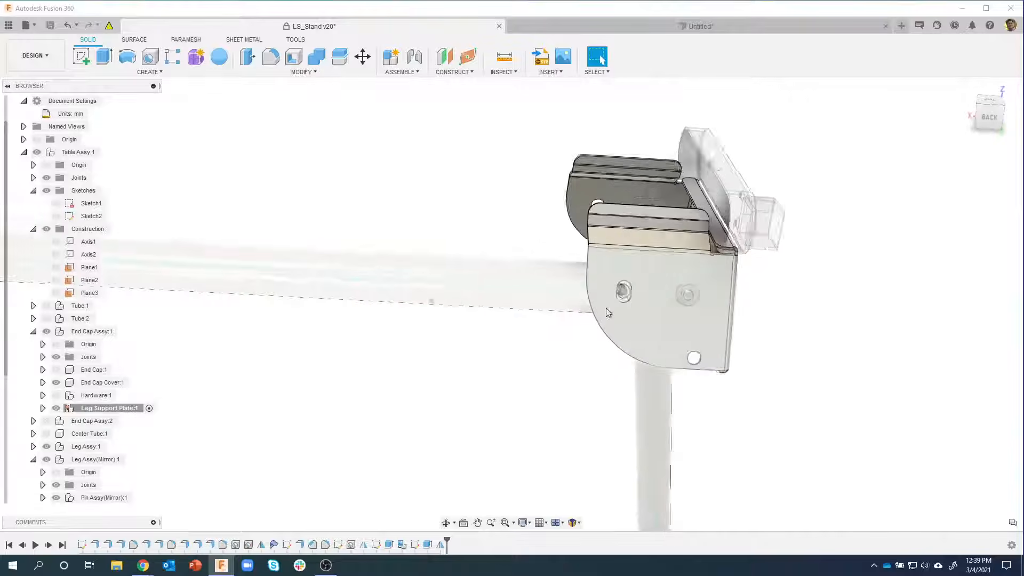
Step: Check the locking pin's fit in the slot on the plate's back flange and activate the Table Assy component
scroll(654, 302, up, 4)
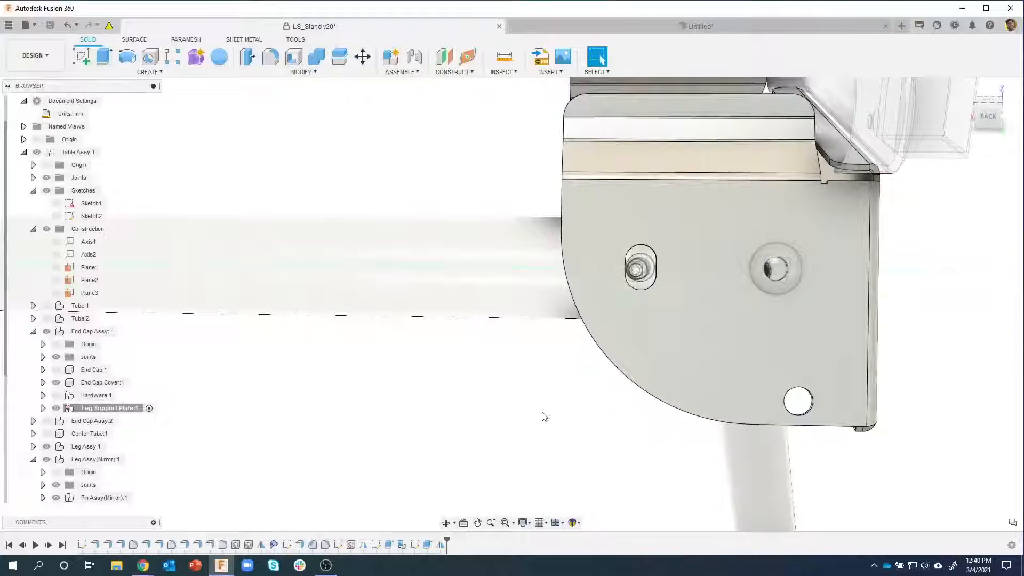
scroll(544, 416, down, 8)
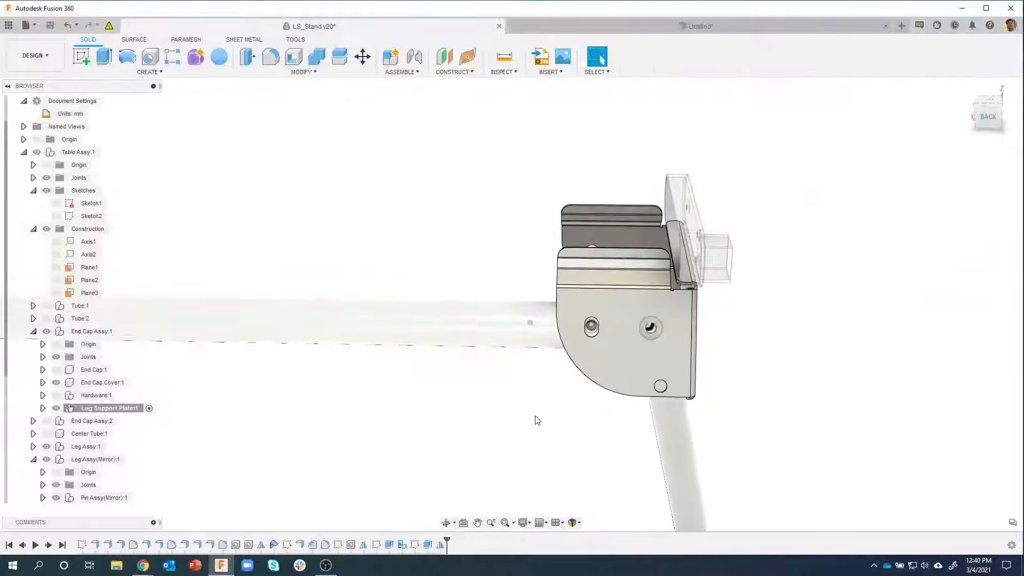
shift+middle_drag(553, 271, 644, 253)
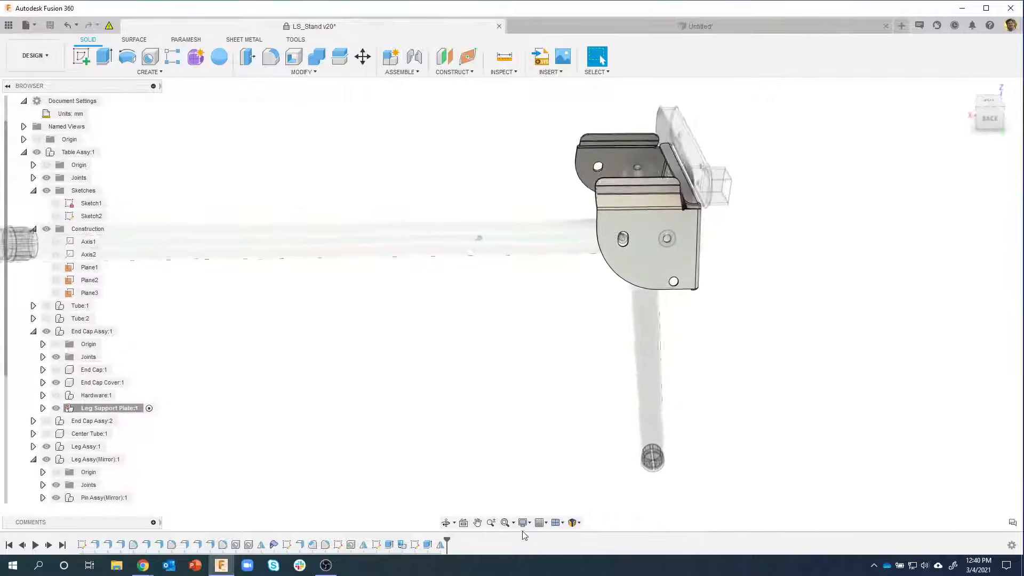
click(759, 405)
scroll(623, 224, up, 6)
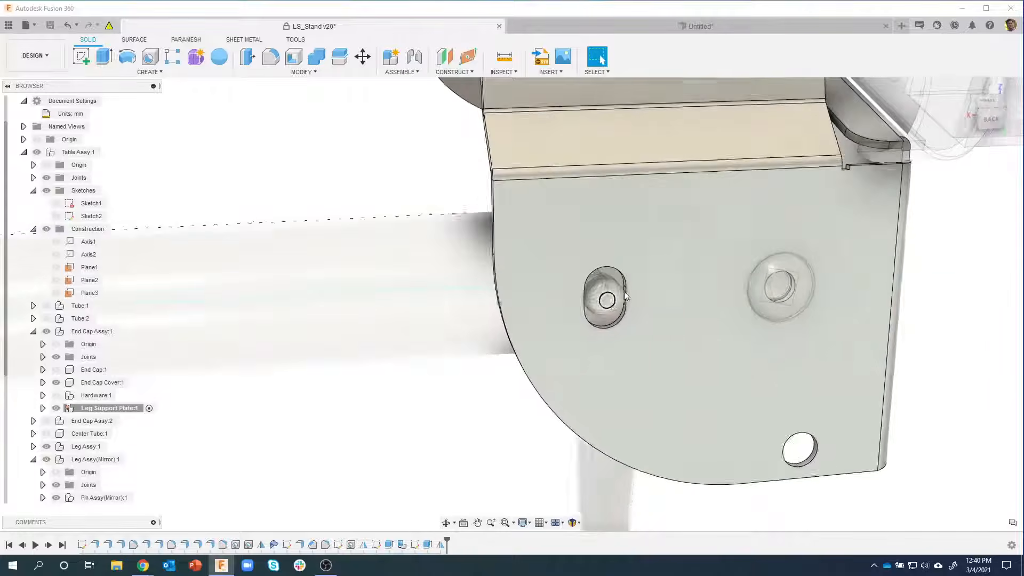
shift+middle_drag(625, 296, 692, 320)
scroll(541, 325, down, 2)
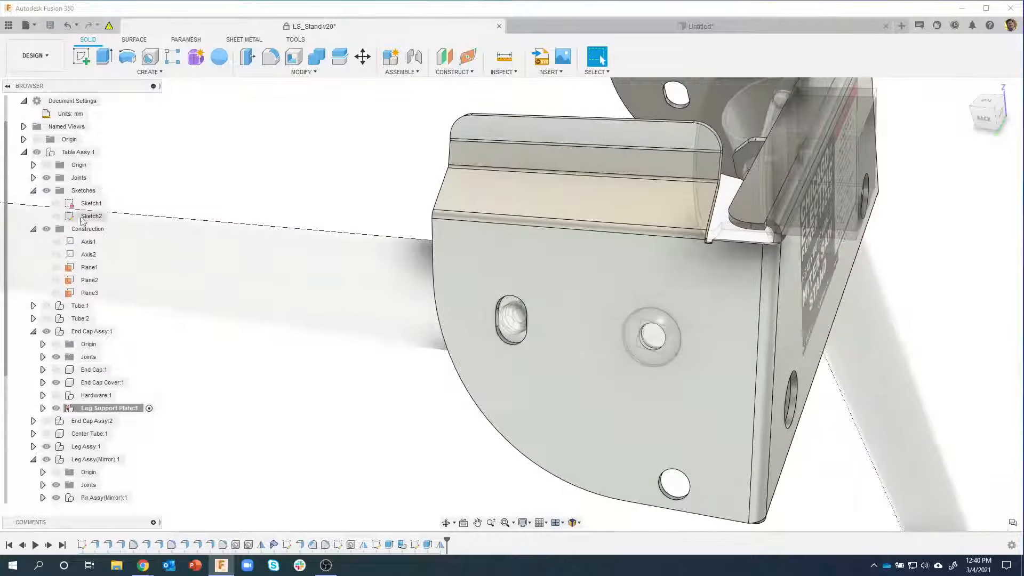
click(106, 152)
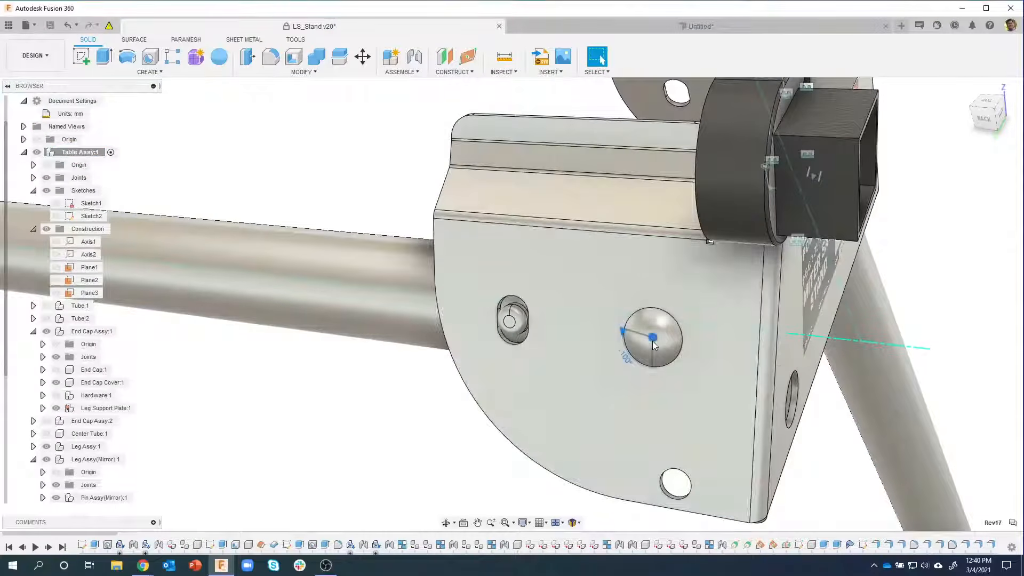
right_click(653, 341)
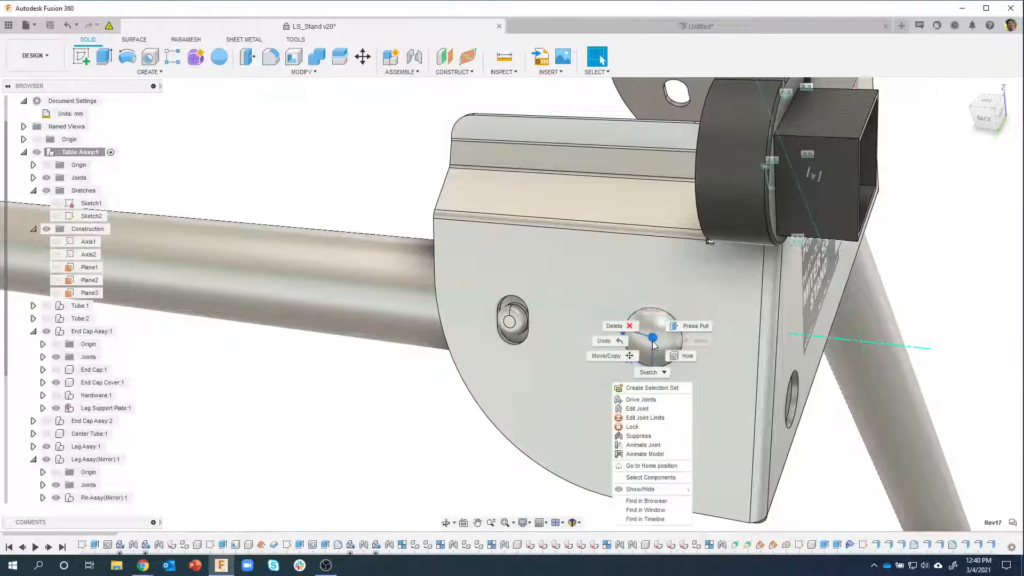
click(642, 409)
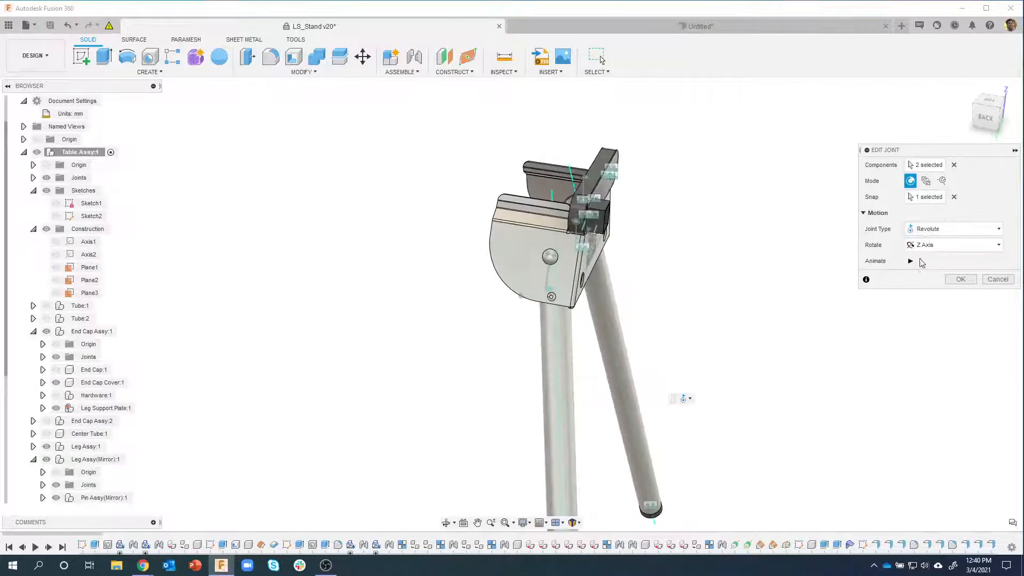
click(969, 282)
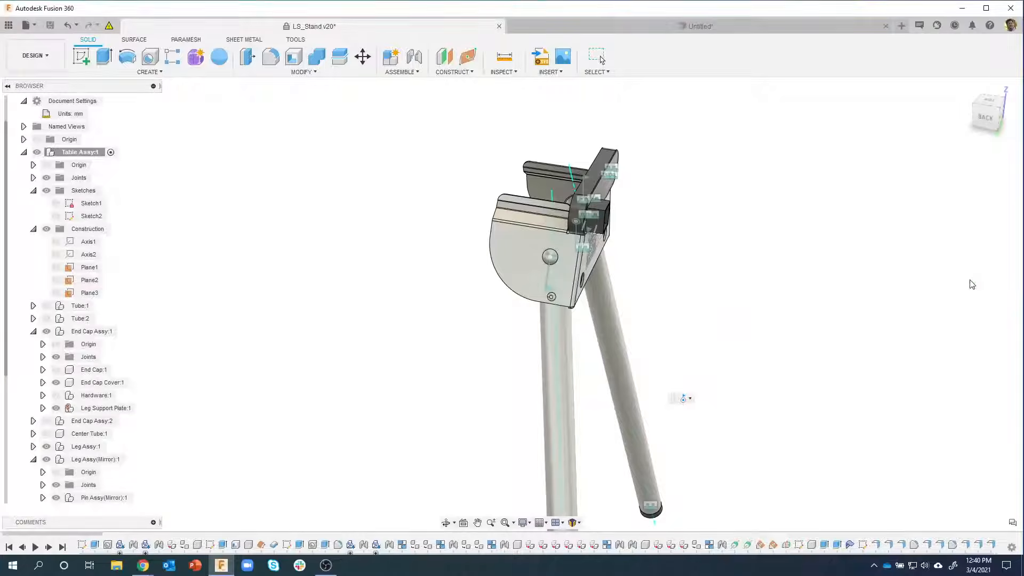
right_click(552, 263)
click(553, 337)
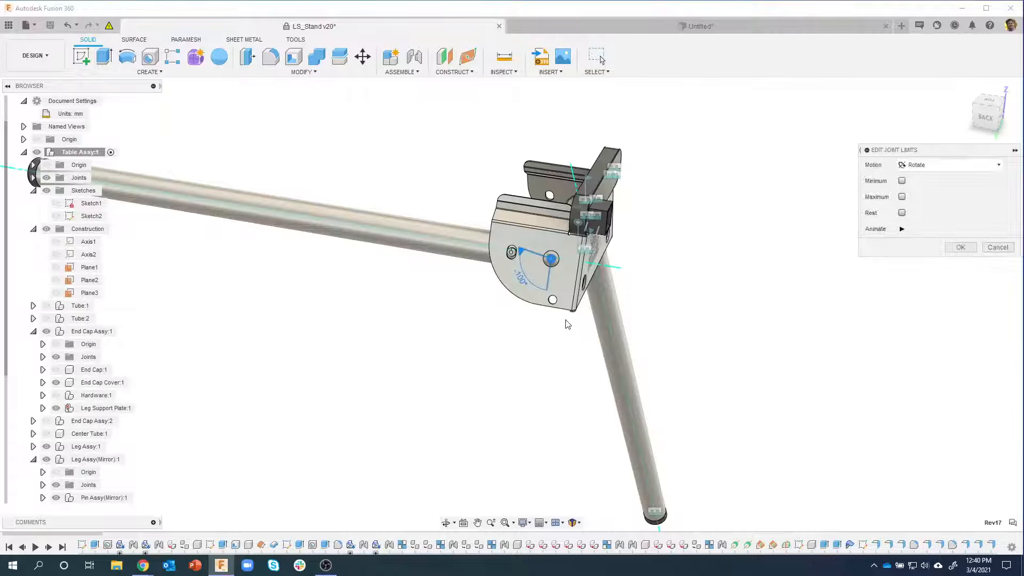
click(902, 214)
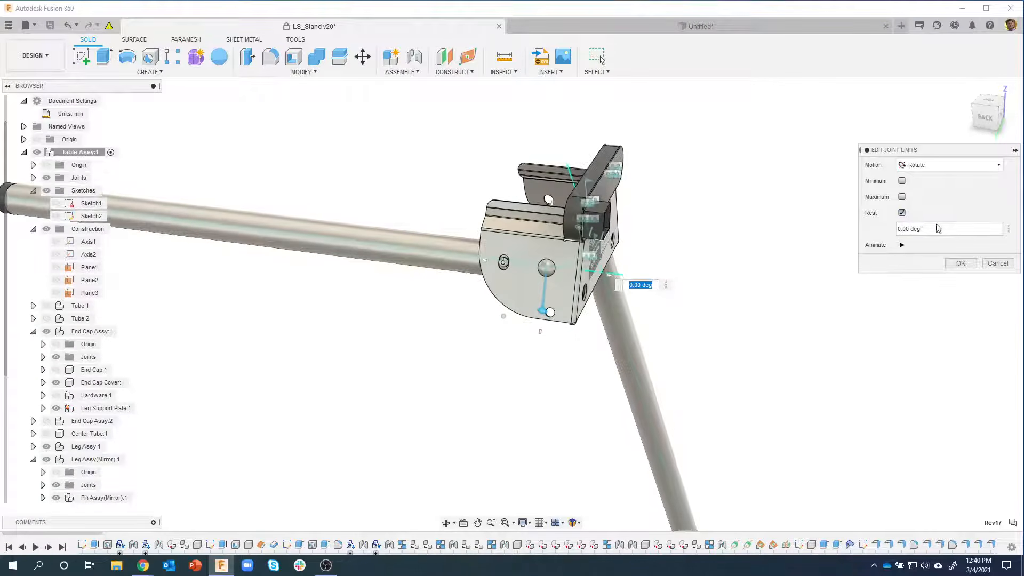
click(998, 263)
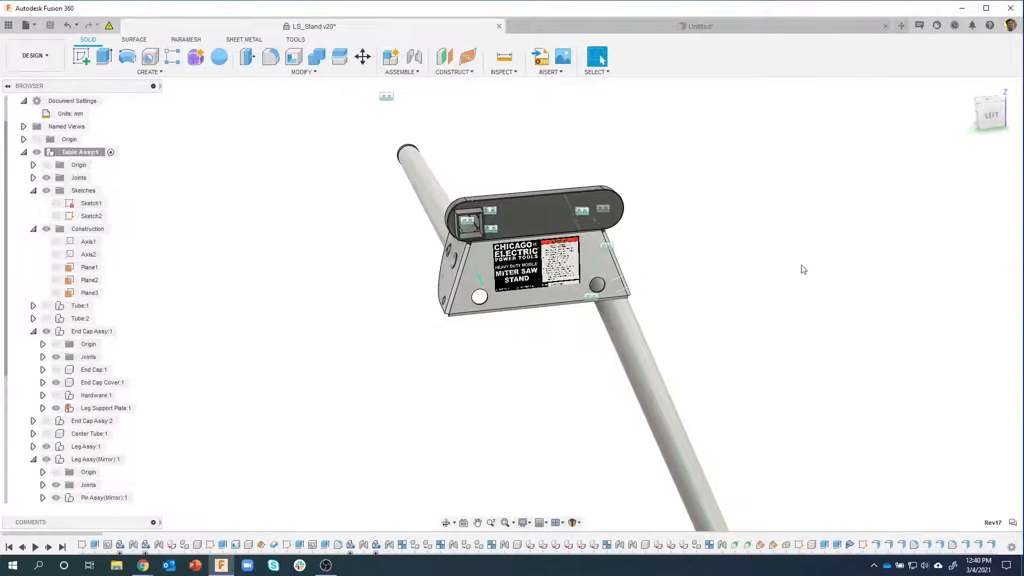
Step: Limit the front leg's pivot joint rotation to a minimum of 0 deg and a maximum of 105 deg
shift+middle_drag(803, 270, 224, 296)
scroll(546, 320, up, 5)
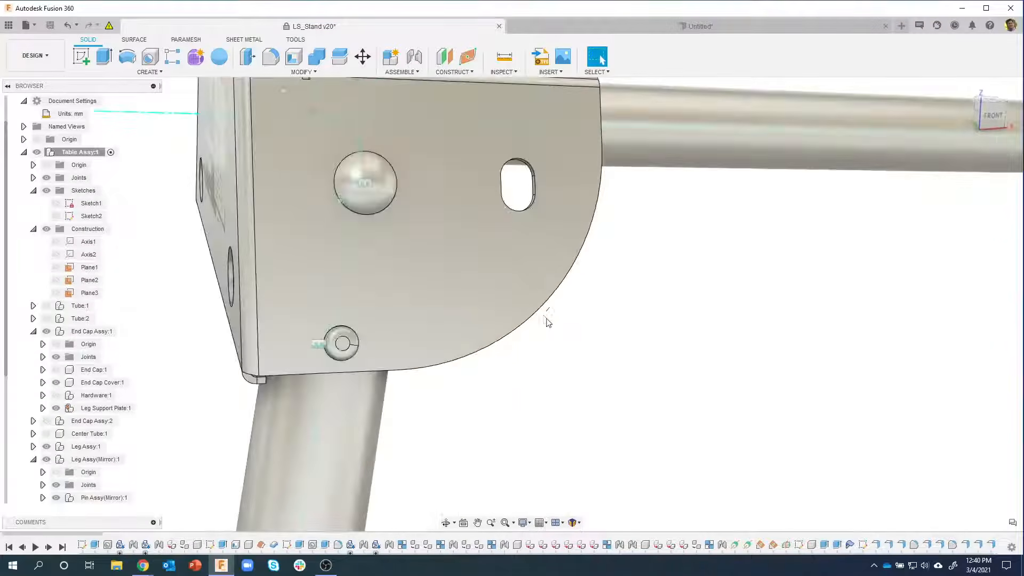
shift+middle_drag(384, 219, 438, 267)
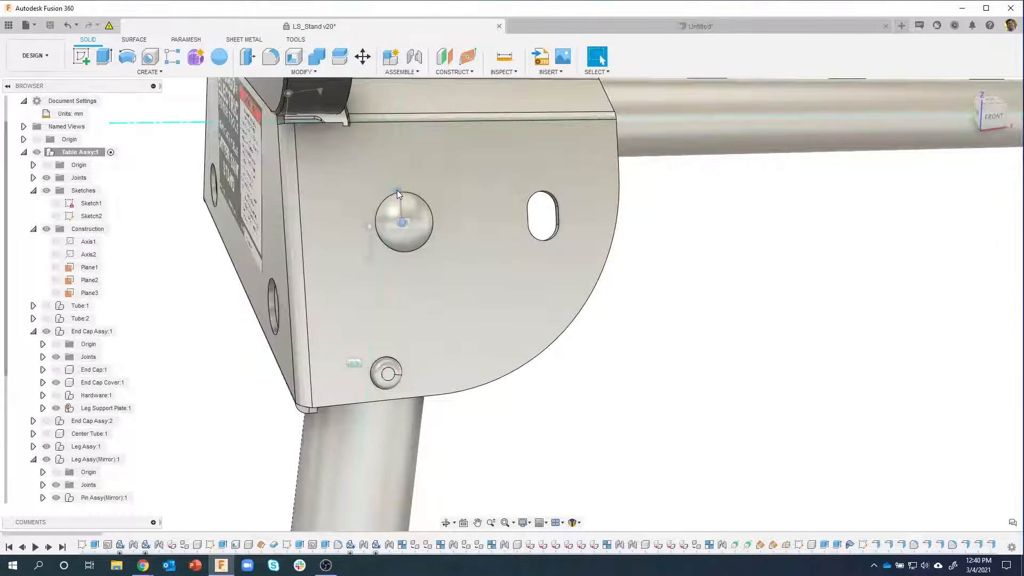
click(397, 191)
right_click(397, 192)
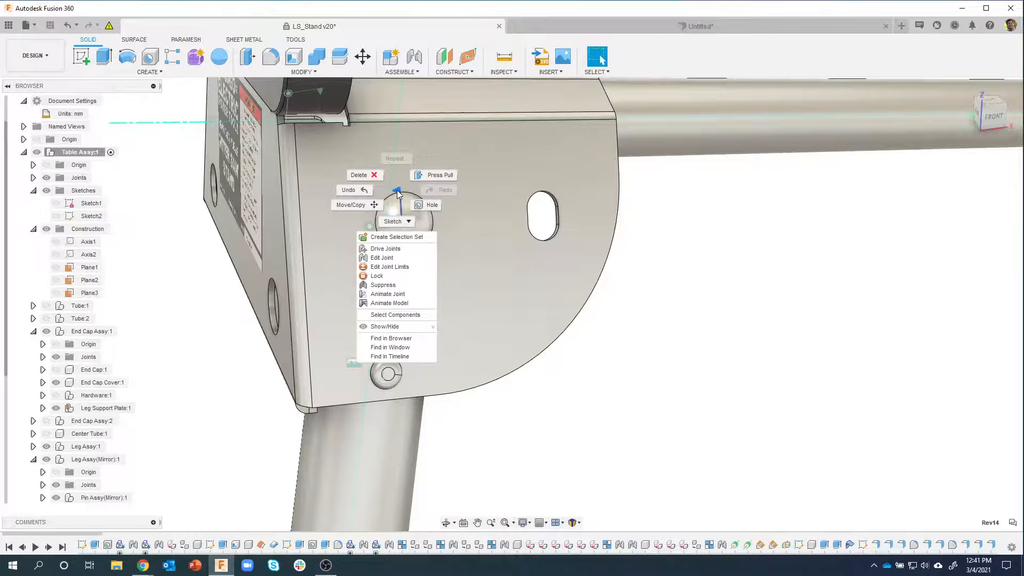
click(397, 267)
shift+middle_drag(398, 265, 387, 409)
shift+middle_drag(615, 303, 757, 251)
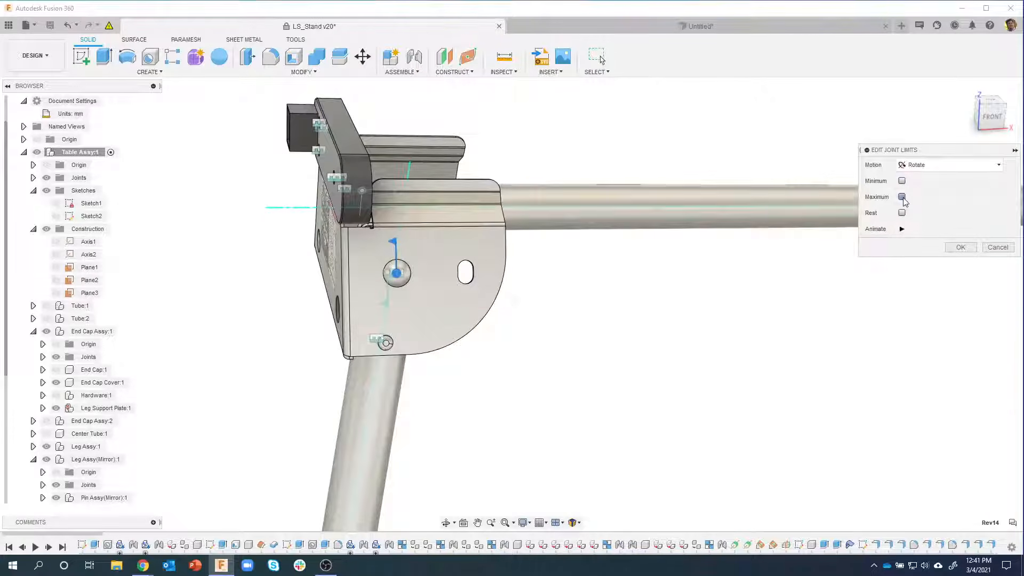
click(902, 197)
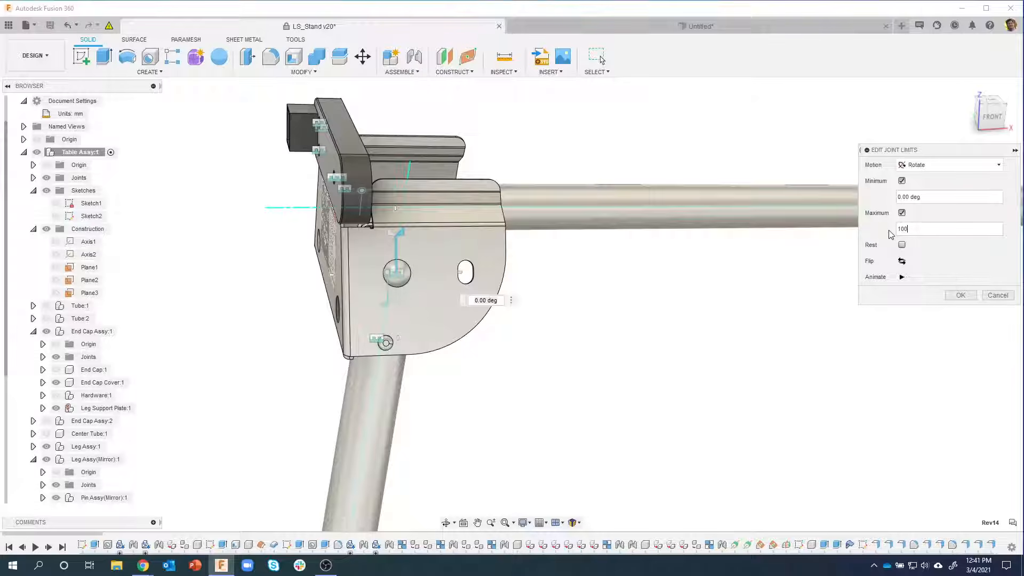
text(100)
key(Return)
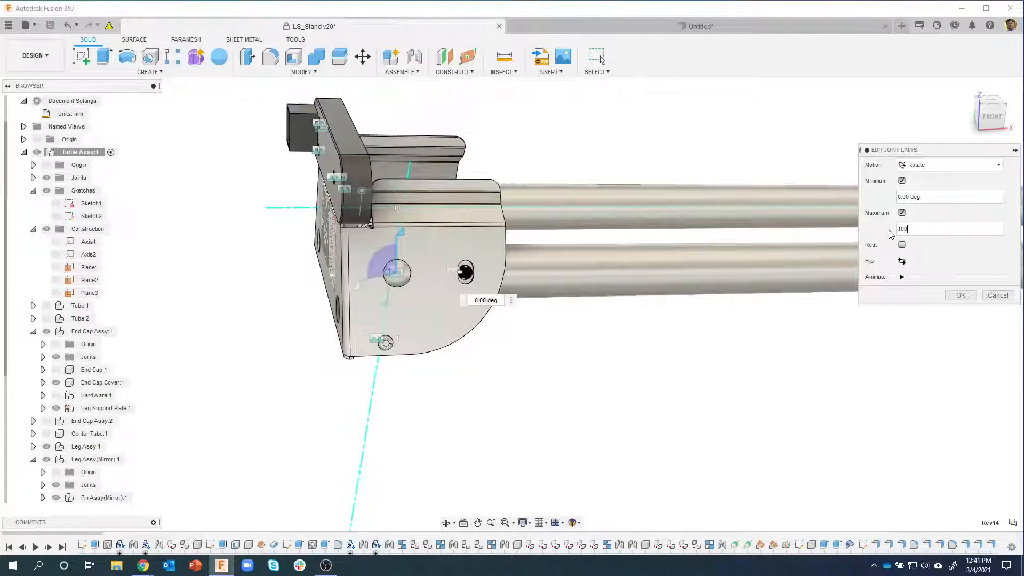
key(BackSpace)
text(5)
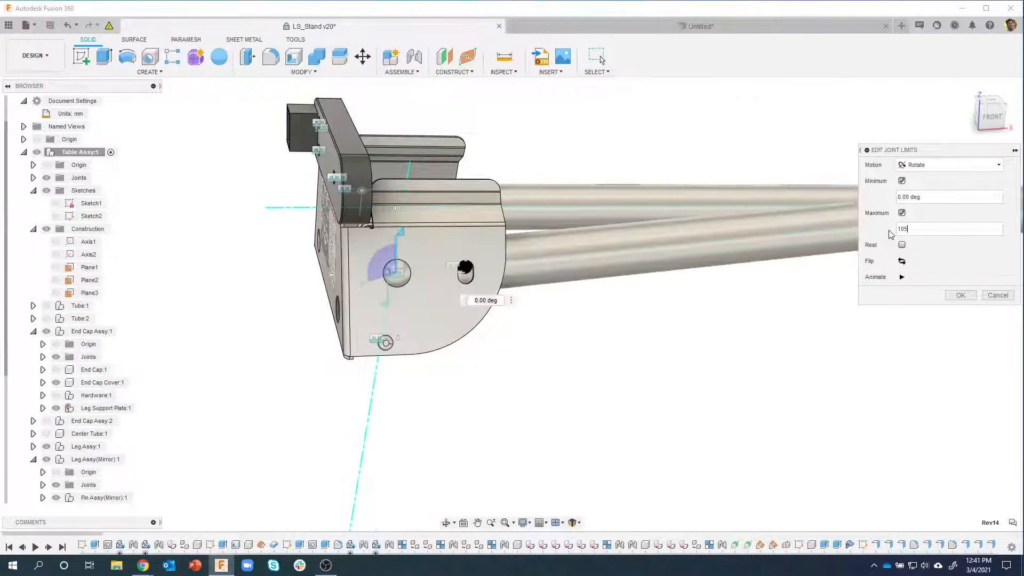
shift+middle_drag(618, 224, 293, 75)
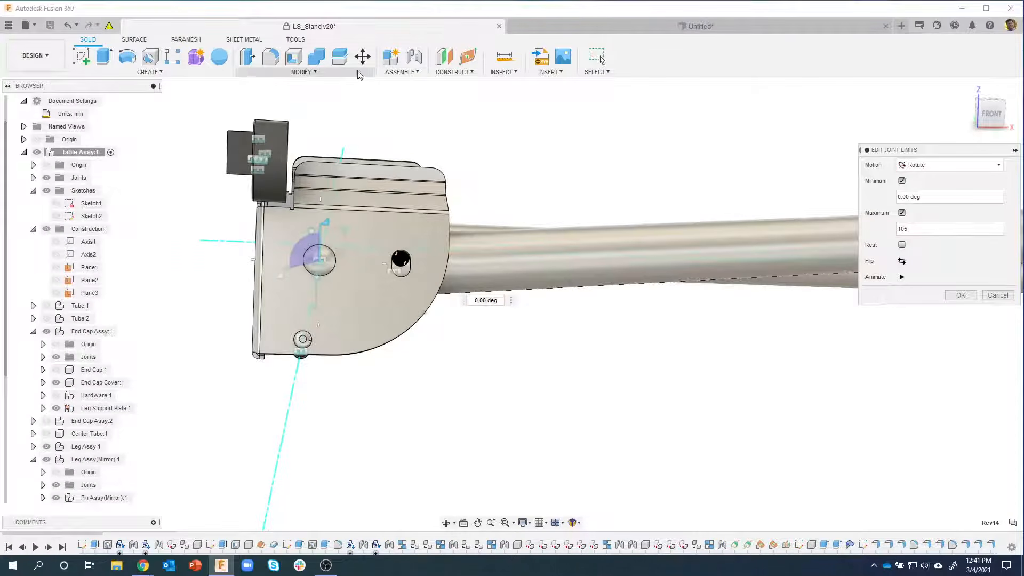
click(397, 72)
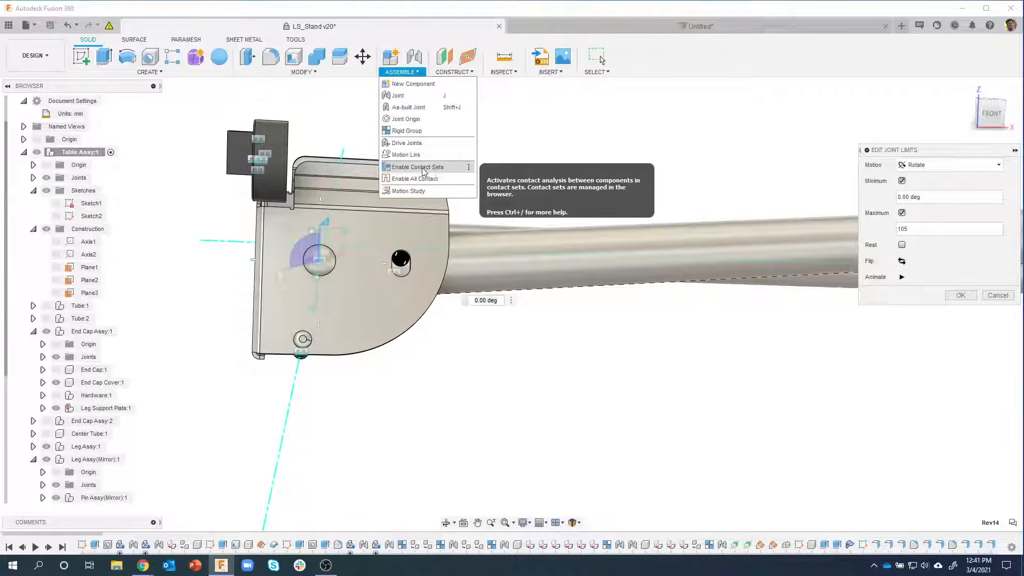
click(402, 75)
Step: Enable a rest position of 0 deg for the front leg's pivot joint and accept the joint limits
shift+middle_drag(478, 203, 571, 277)
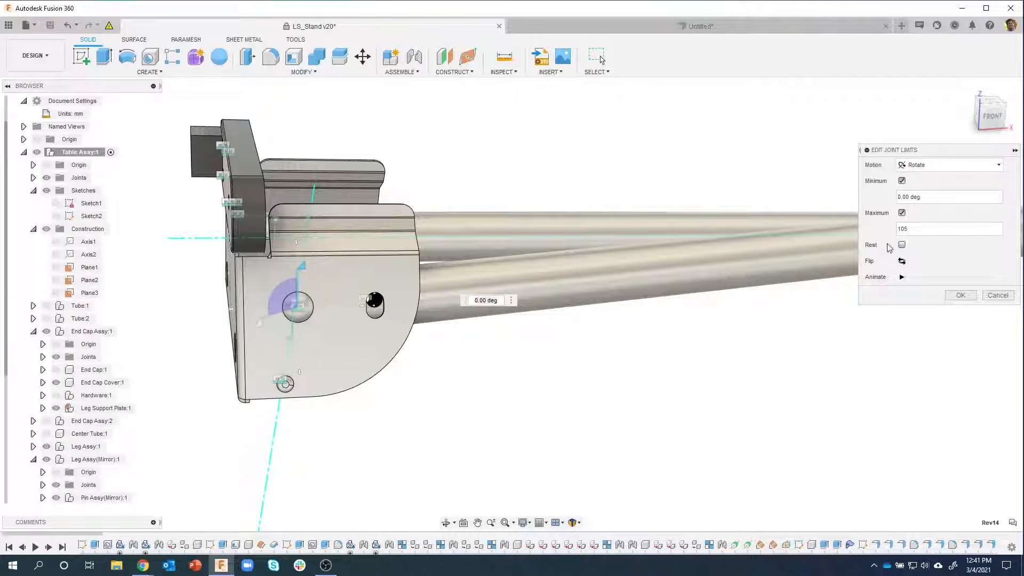
click(902, 244)
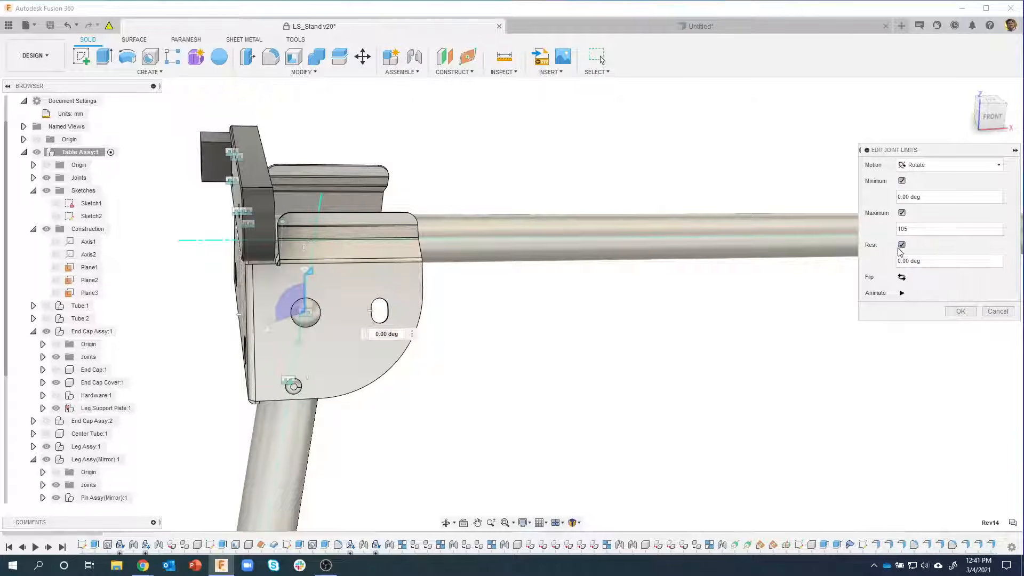
click(961, 312)
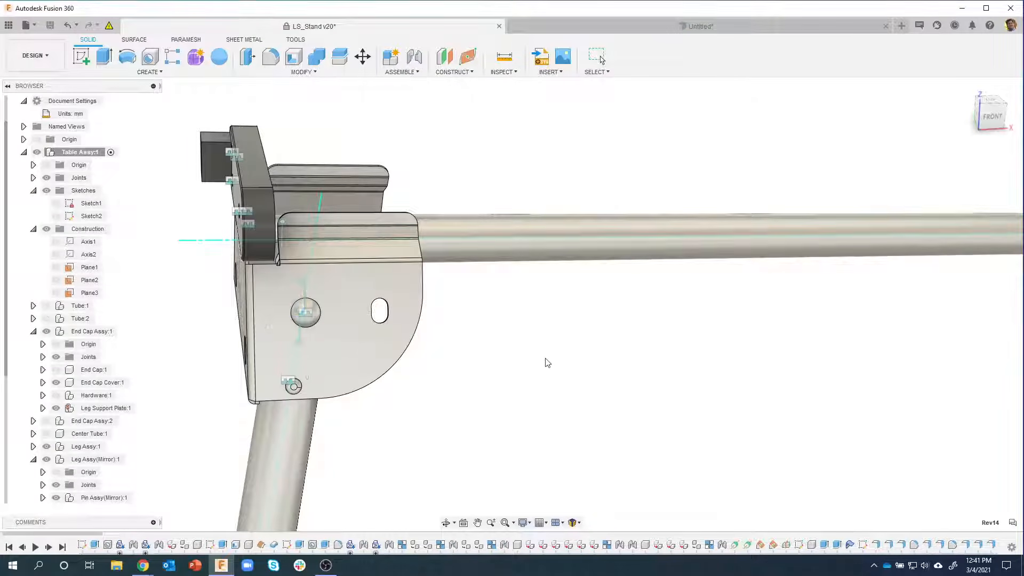
Step: Swing the front leg repeatedly about its pivot to test the rotation limits and the rest position
drag(322, 426, 672, 191)
drag(690, 113, 714, 59)
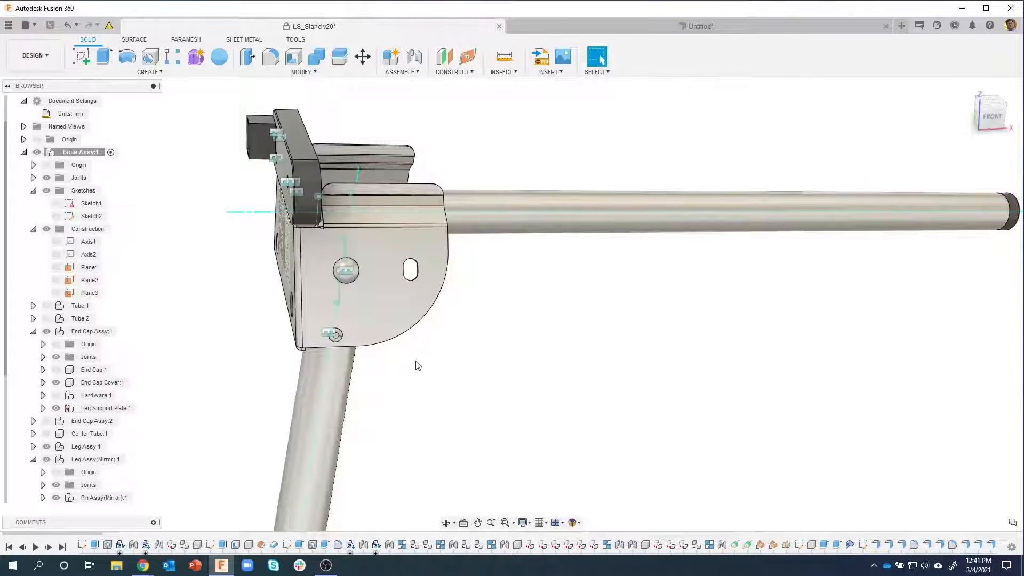
drag(320, 418, 494, 379)
drag(362, 406, 646, 317)
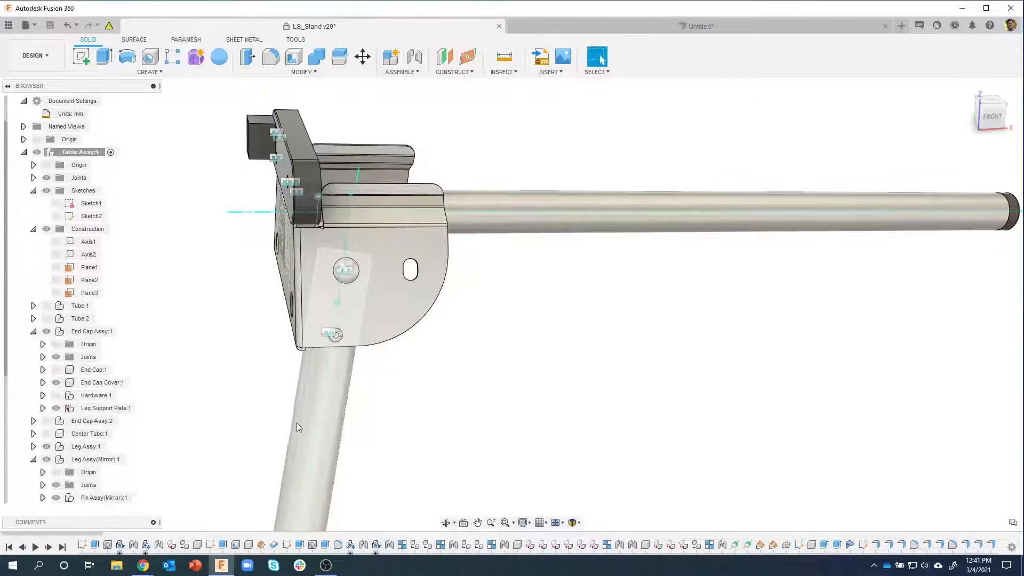
drag(296, 422, 583, 331)
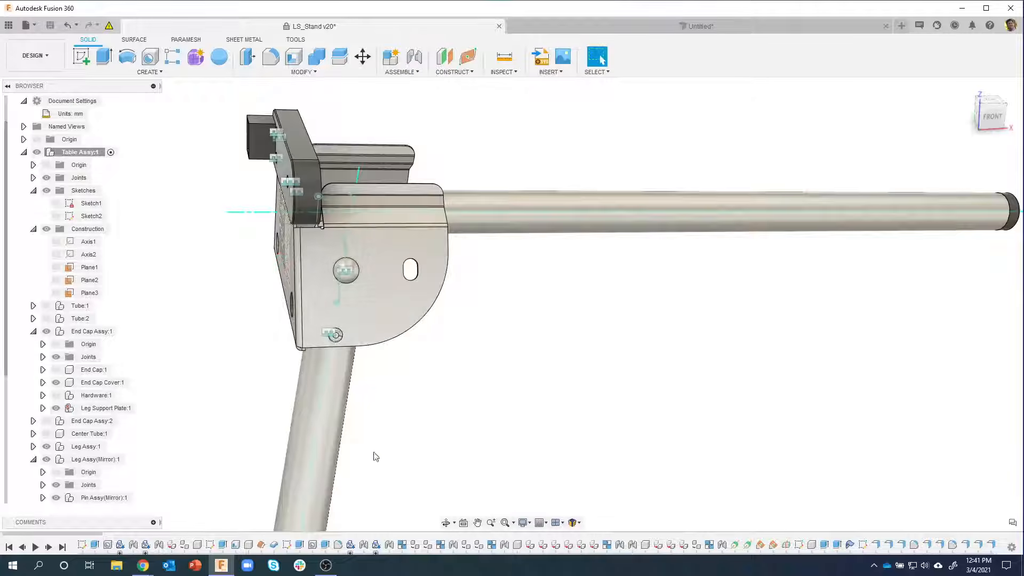
drag(334, 418, 565, 352)
shift+middle_drag(586, 321, 503, 391)
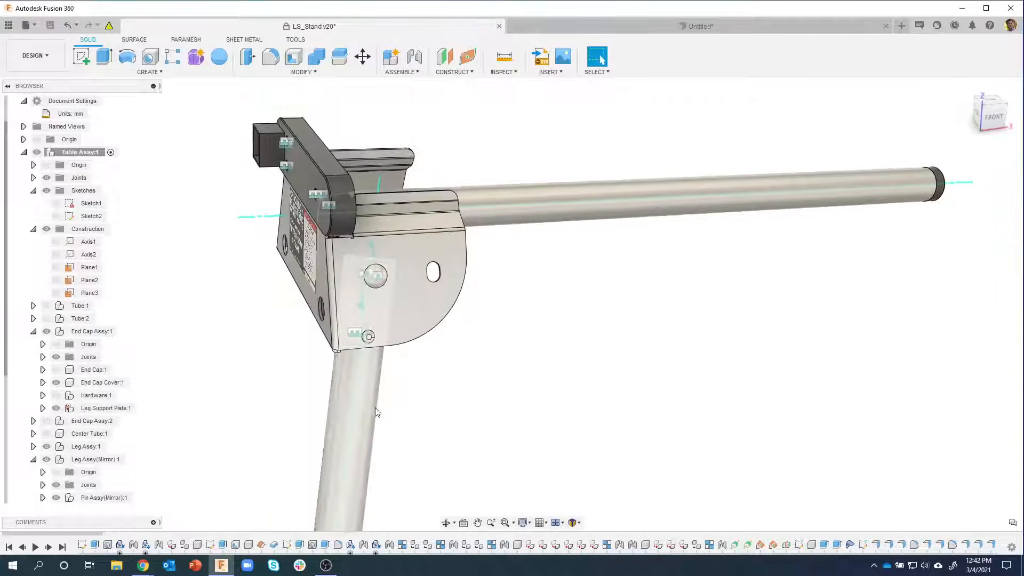
drag(376, 412, 552, 352)
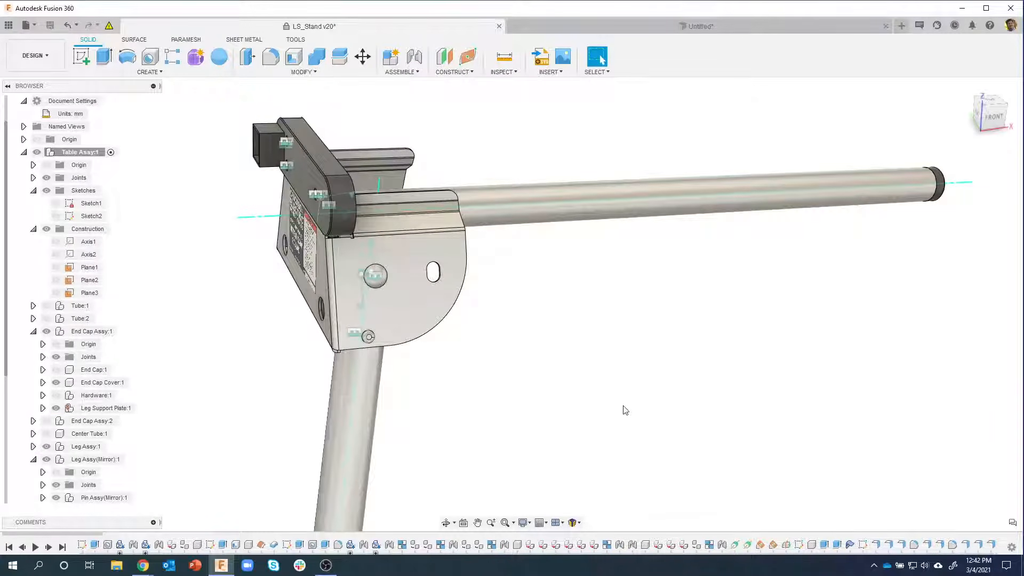
shift+middle_drag(625, 415, 534, 340)
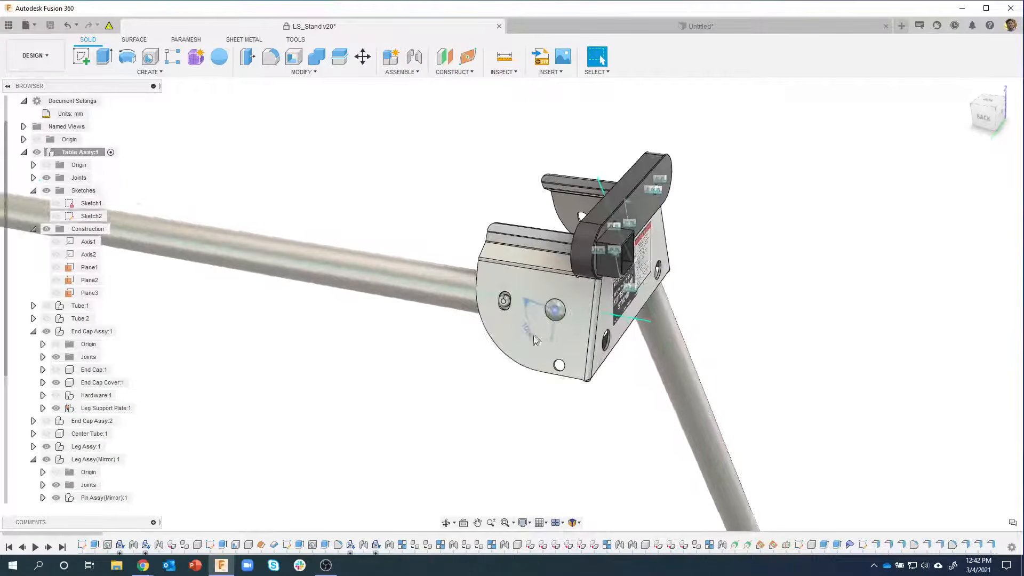
right_click(528, 333)
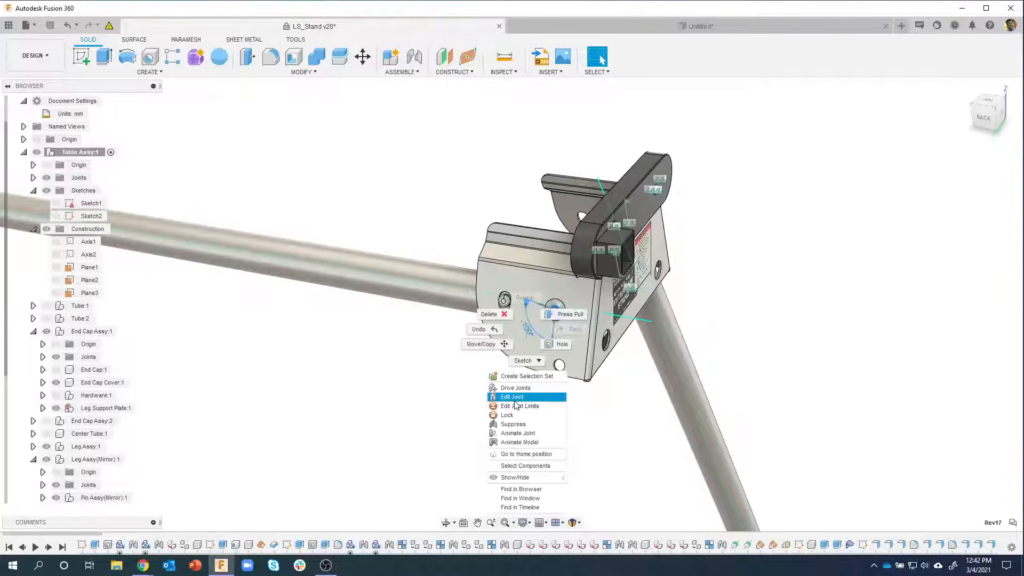
click(512, 397)
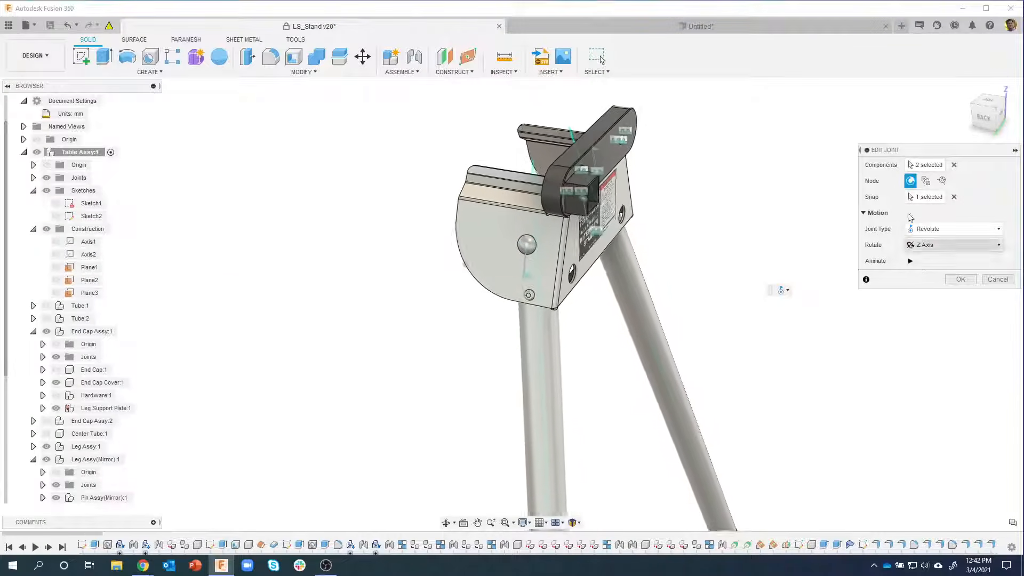
click(997, 280)
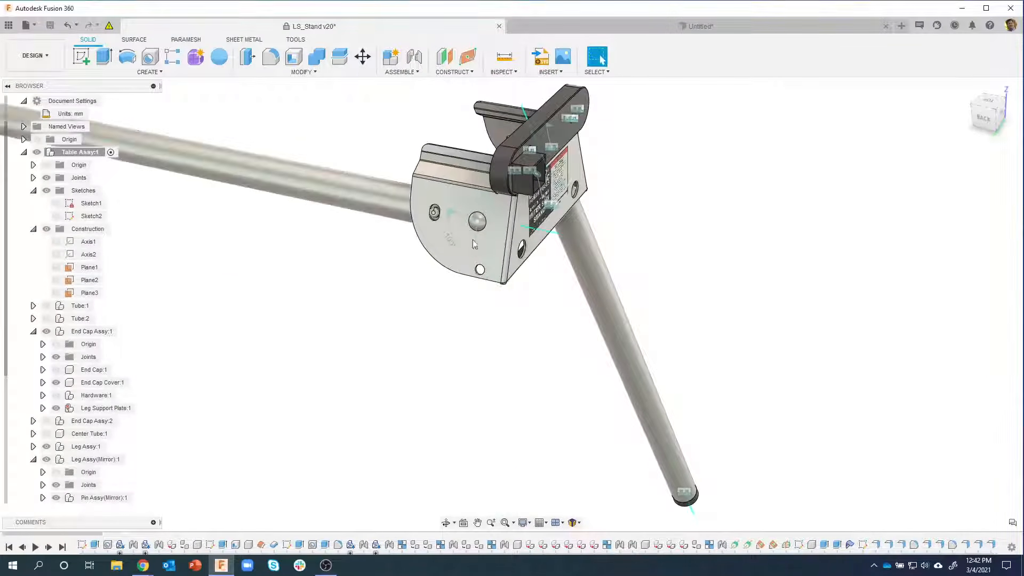
right_click(451, 264)
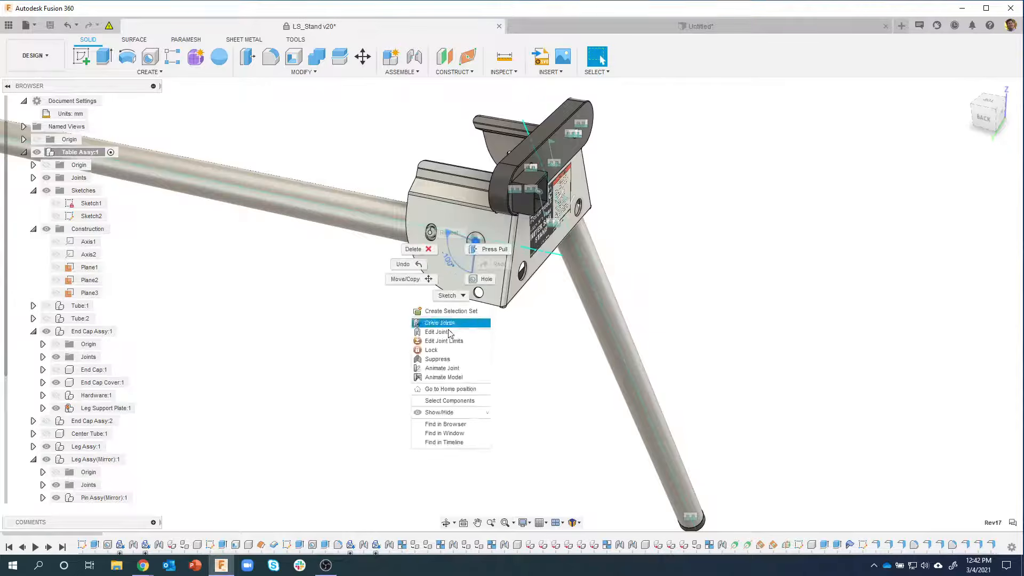
click(443, 340)
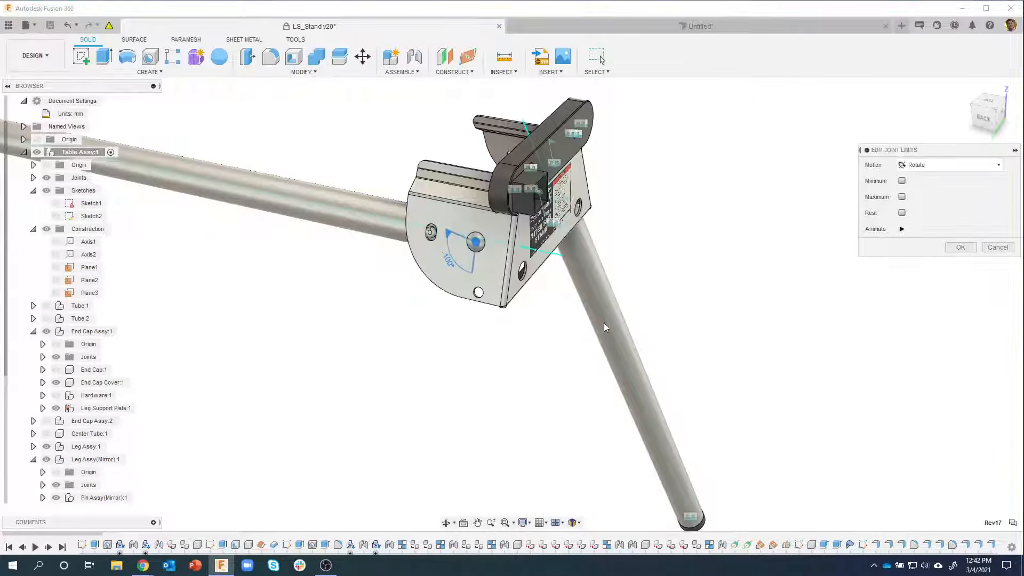
click(997, 247)
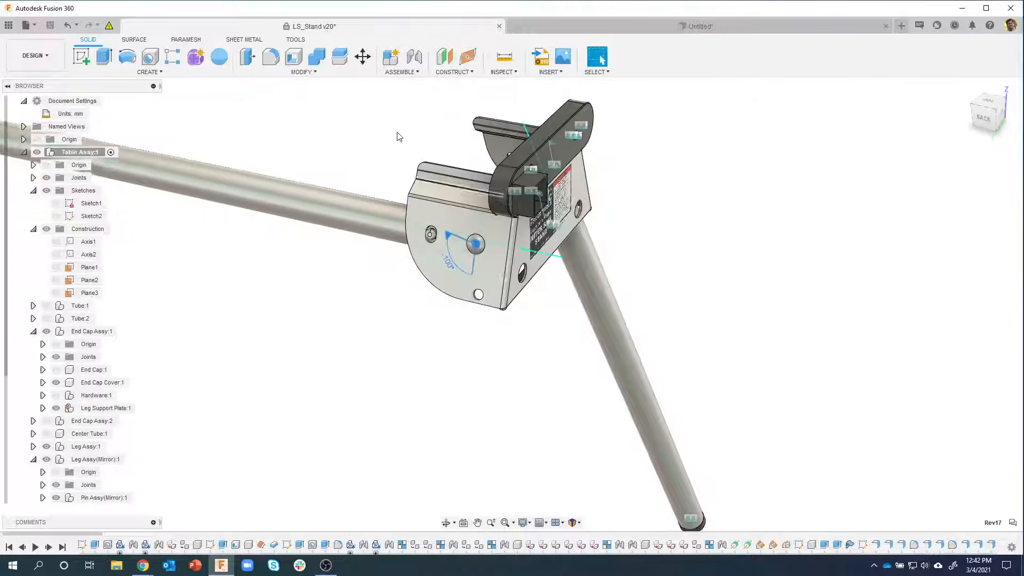
Step: Drive the back leg's pivot joint to a rotation of 0 deg and capture the position
click(405, 72)
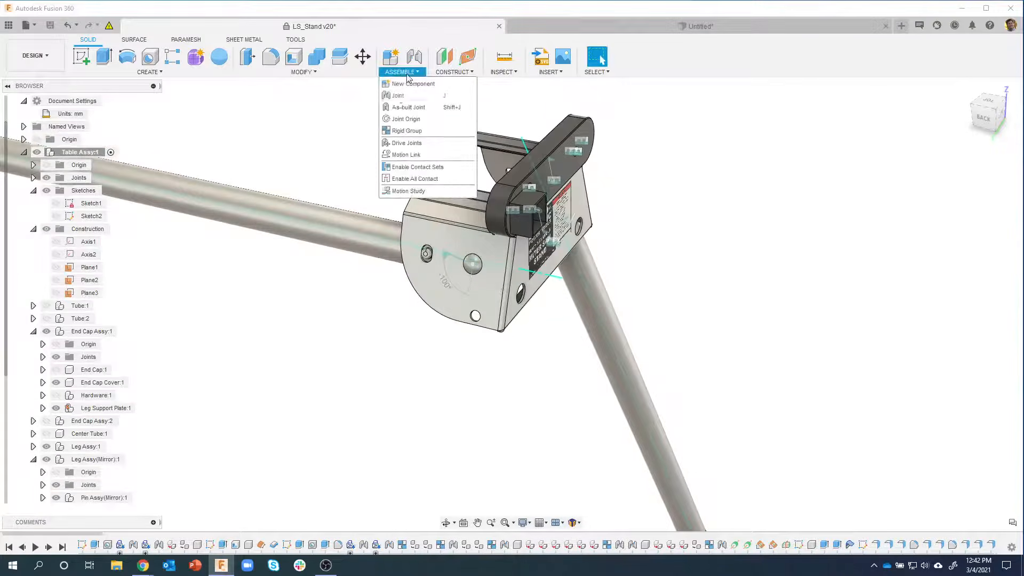
click(410, 143)
click(447, 256)
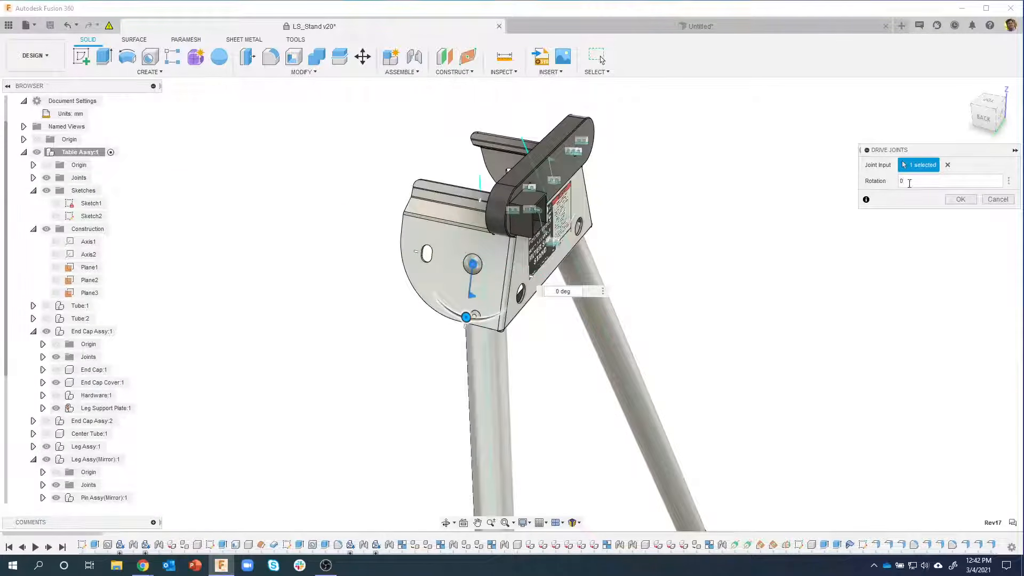
click(959, 199)
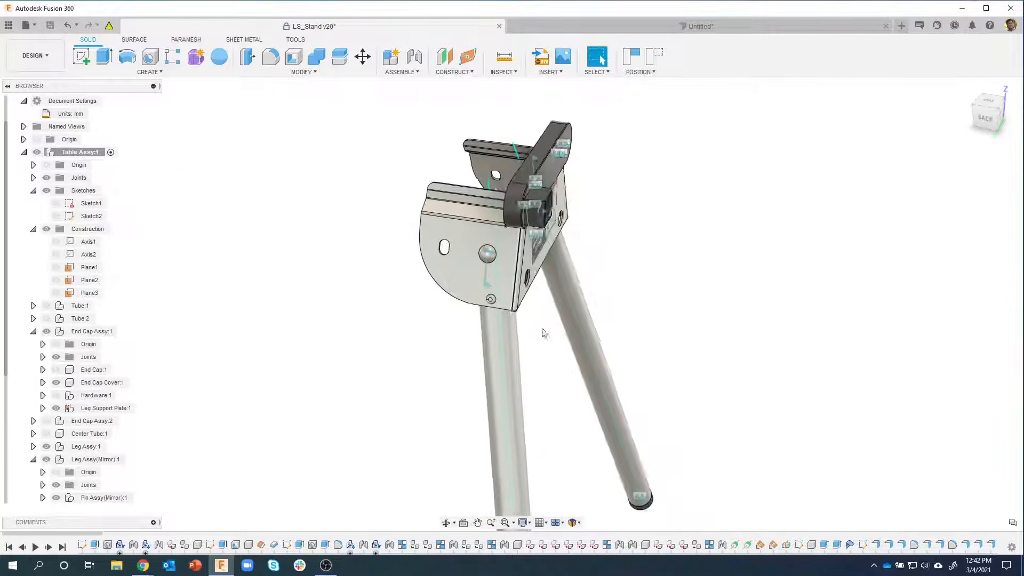
click(630, 56)
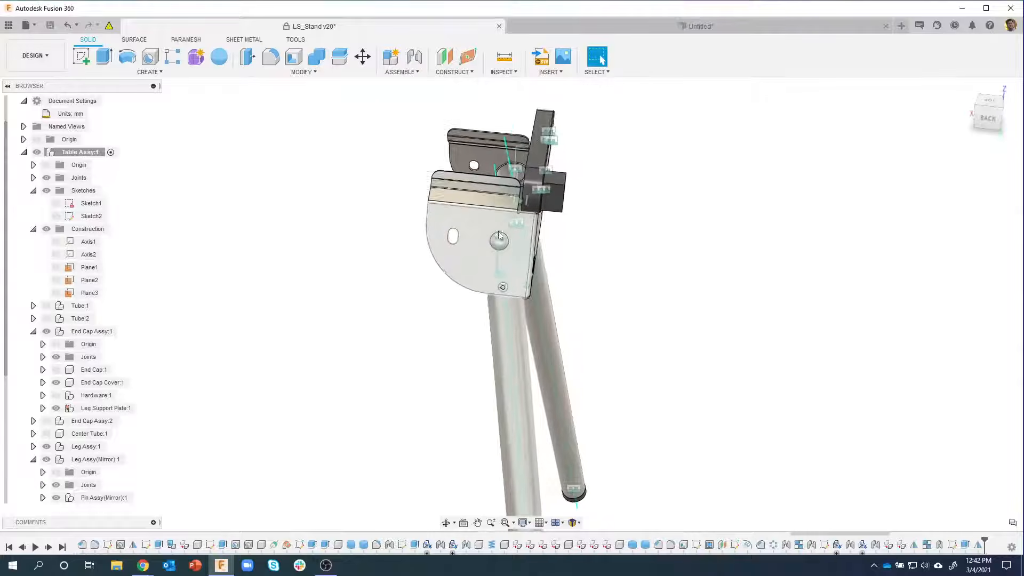
Step: Show all components of the Table Assy to view the complete stand
shift+middle_drag(498, 234, 270, 237)
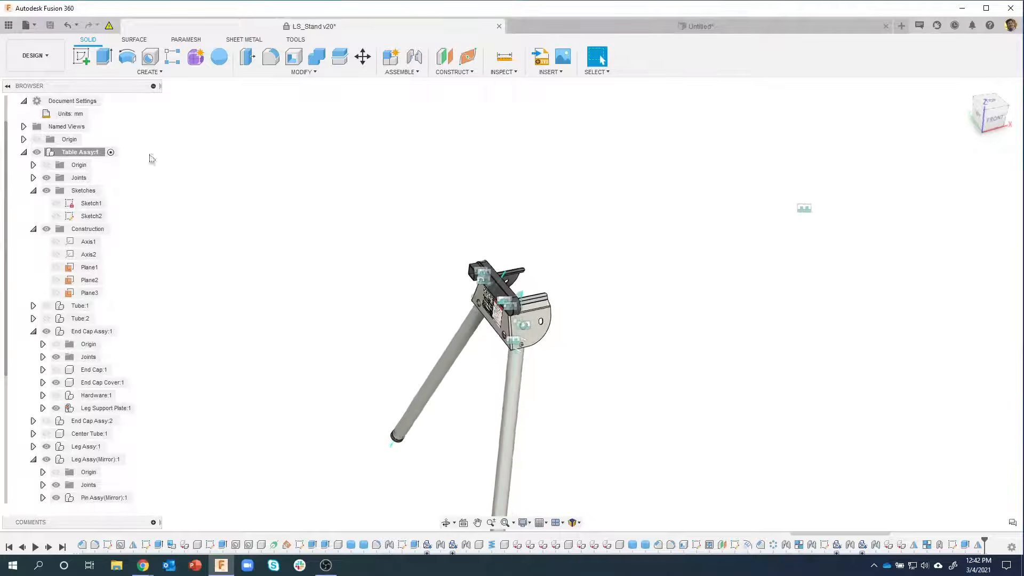
shift+middle_drag(150, 158, 79, 151)
right_click(79, 152)
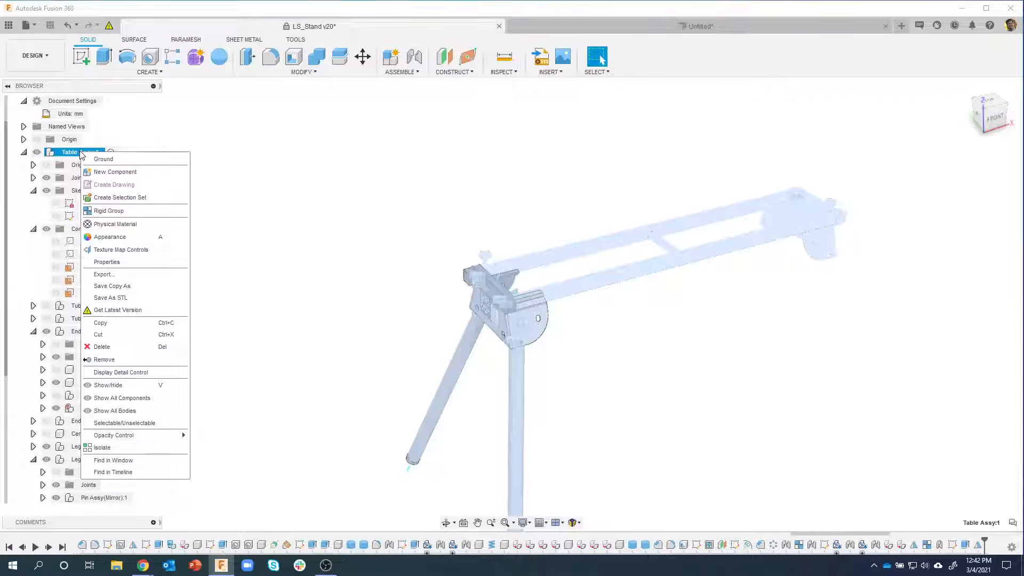
click(133, 397)
click(320, 225)
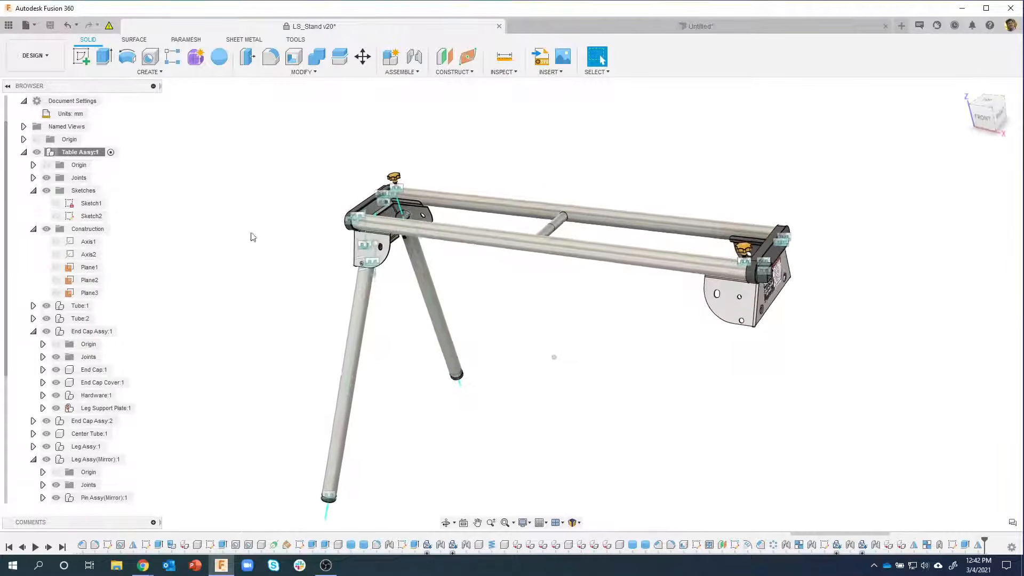
click(266, 76)
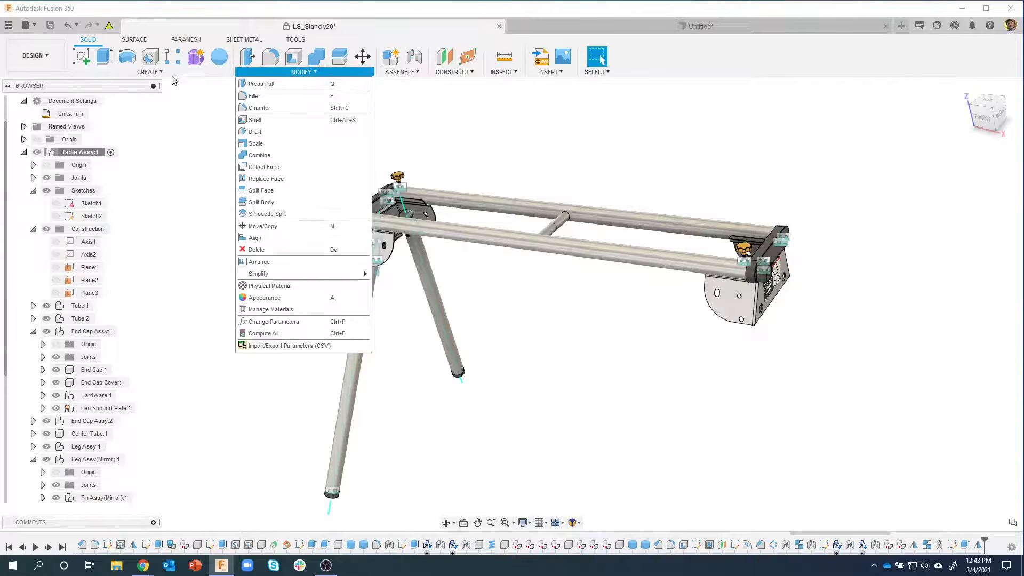
mouse_move(165, 79)
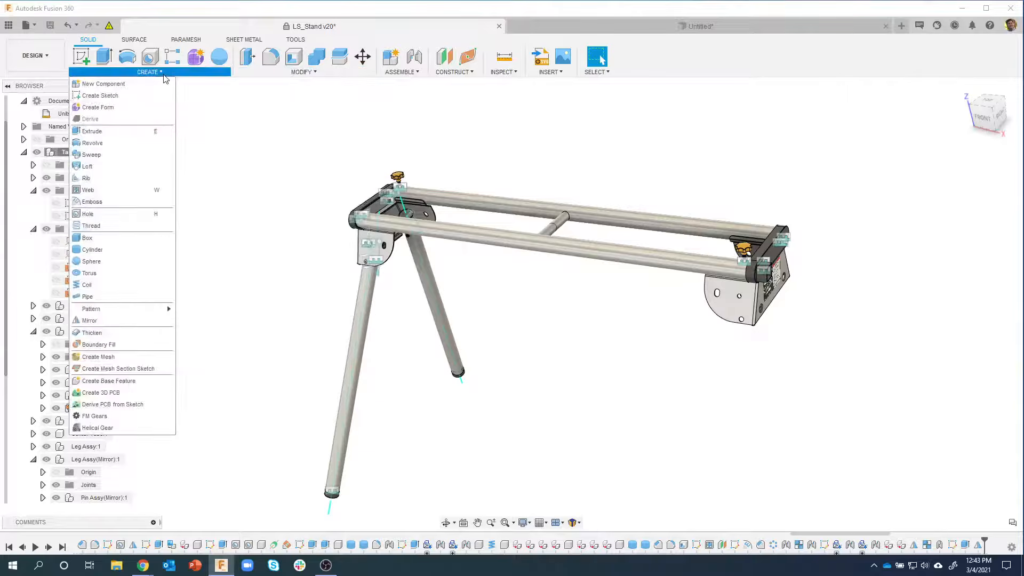
click(127, 321)
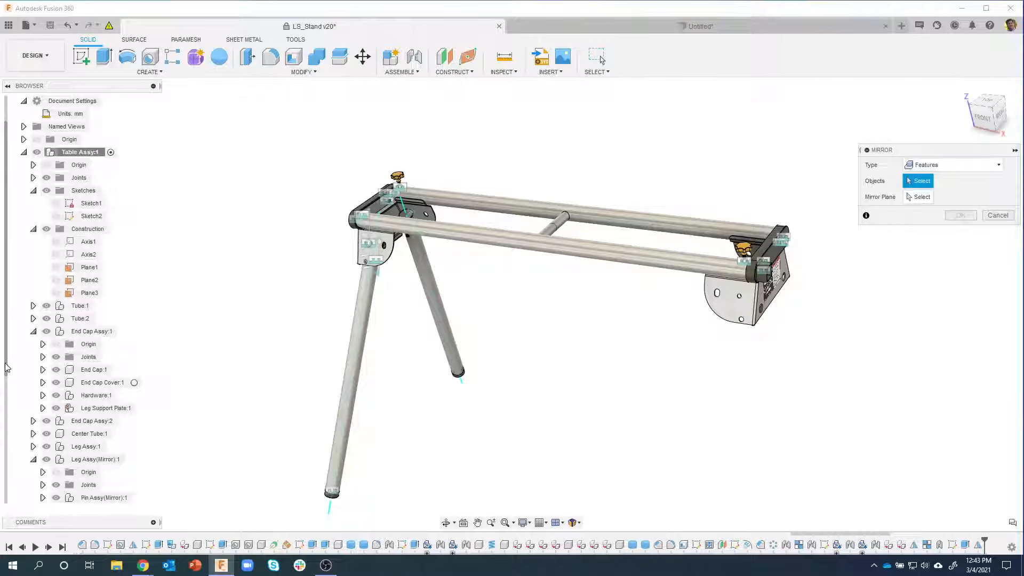
drag(6, 367, 14, 530)
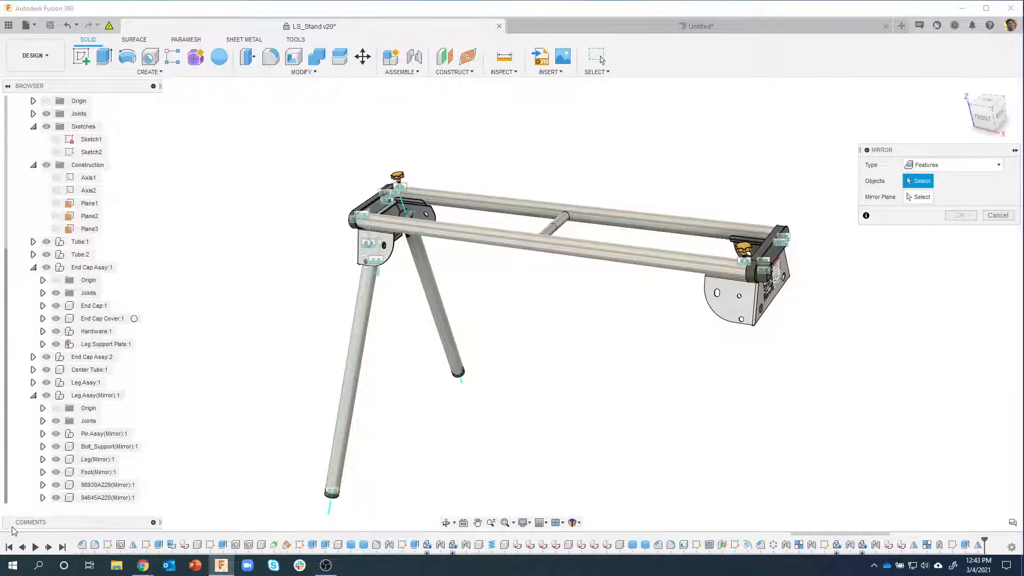
click(34, 396)
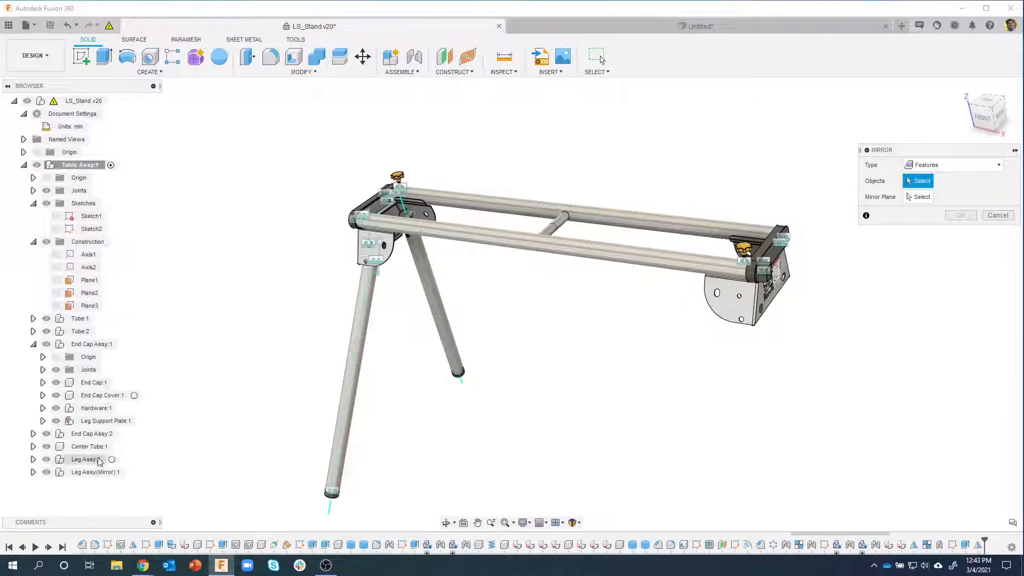
click(931, 215)
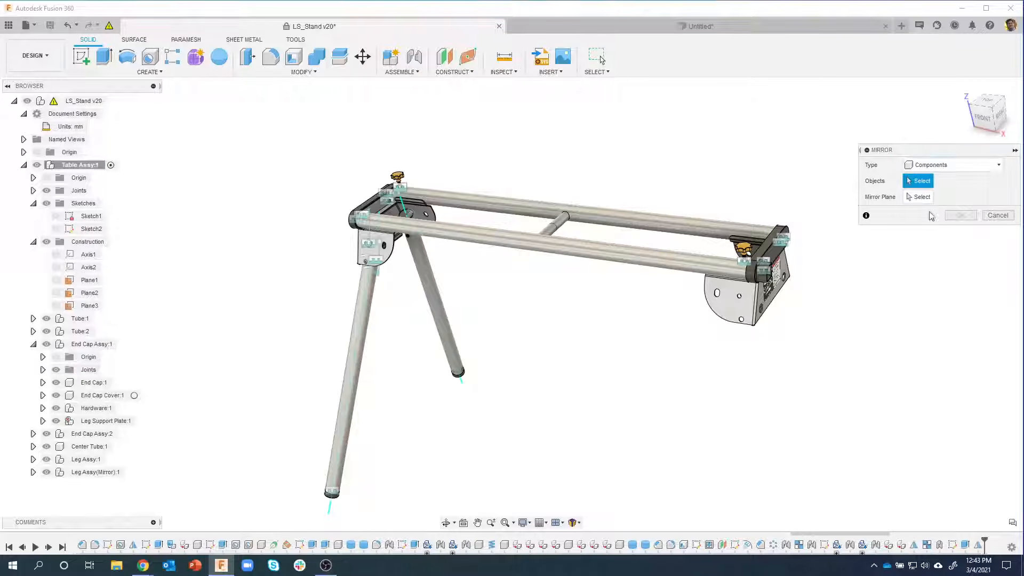
click(88, 460)
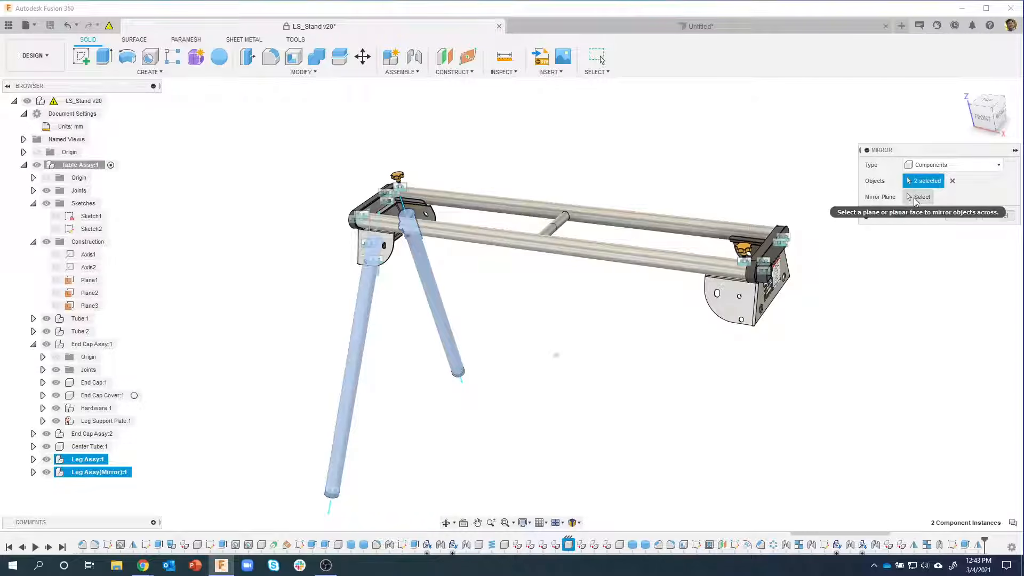
click(915, 200)
shift+middle_drag(298, 213, 138, 293)
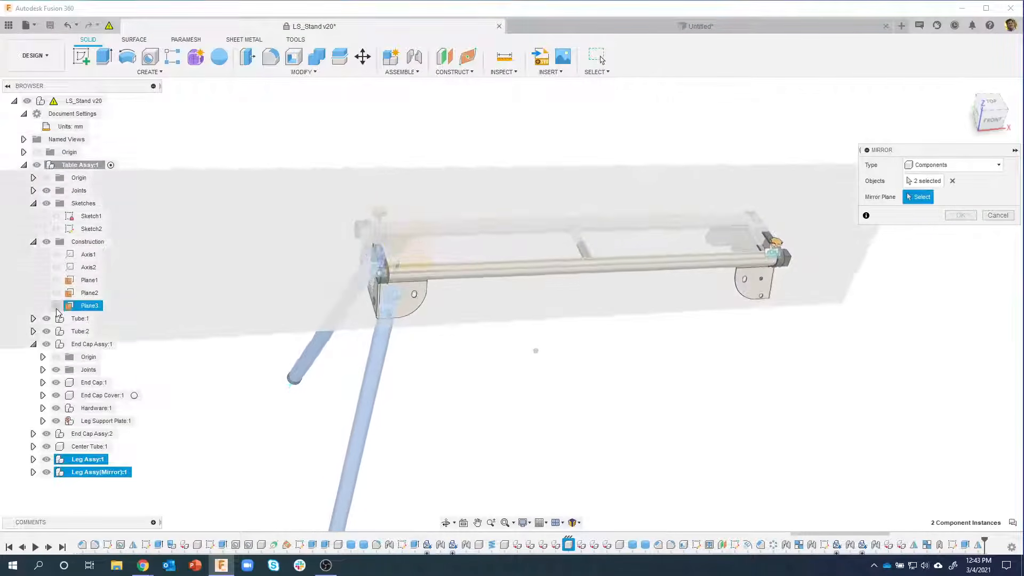
click(58, 294)
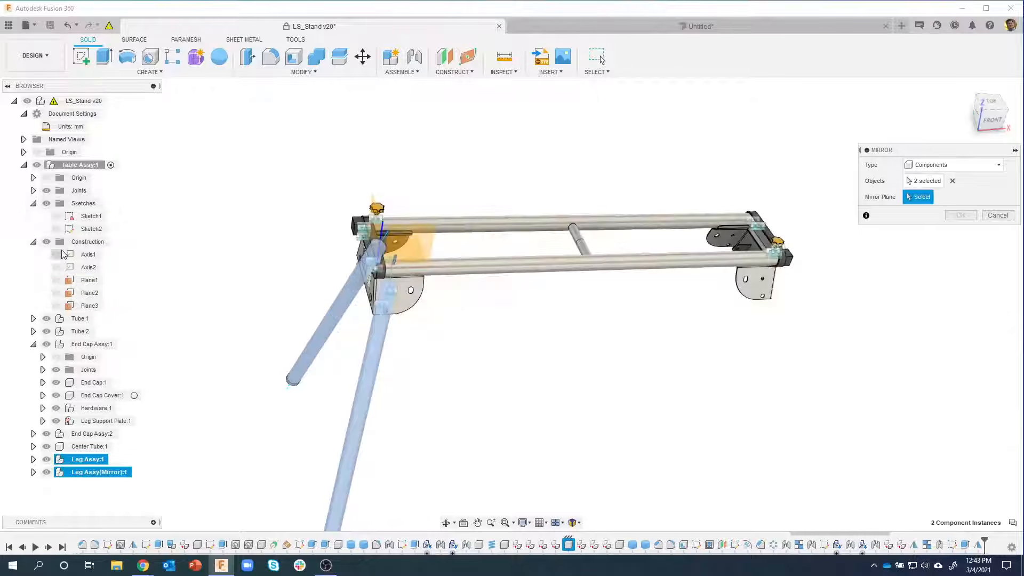
shift+middle_drag(167, 299, 751, 267)
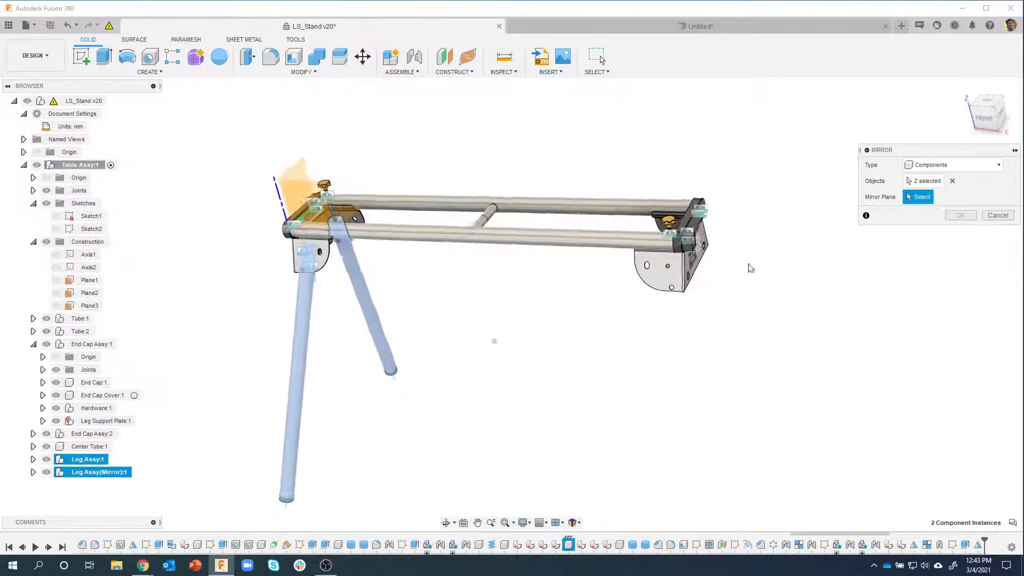
click(998, 215)
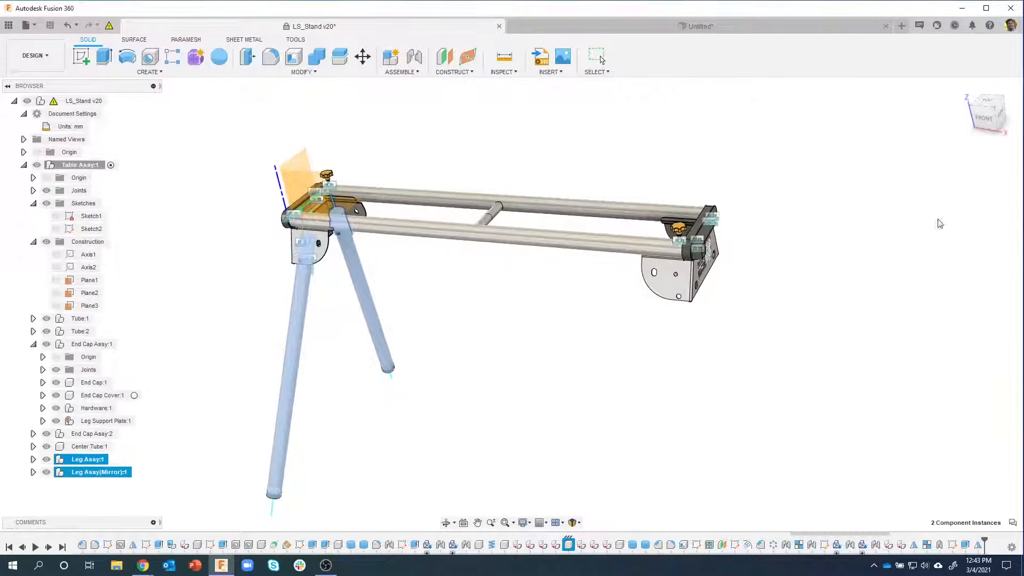
Step: Construct a midplane between the outer end faces of the leg support plates at the two ends of the stand
click(454, 72)
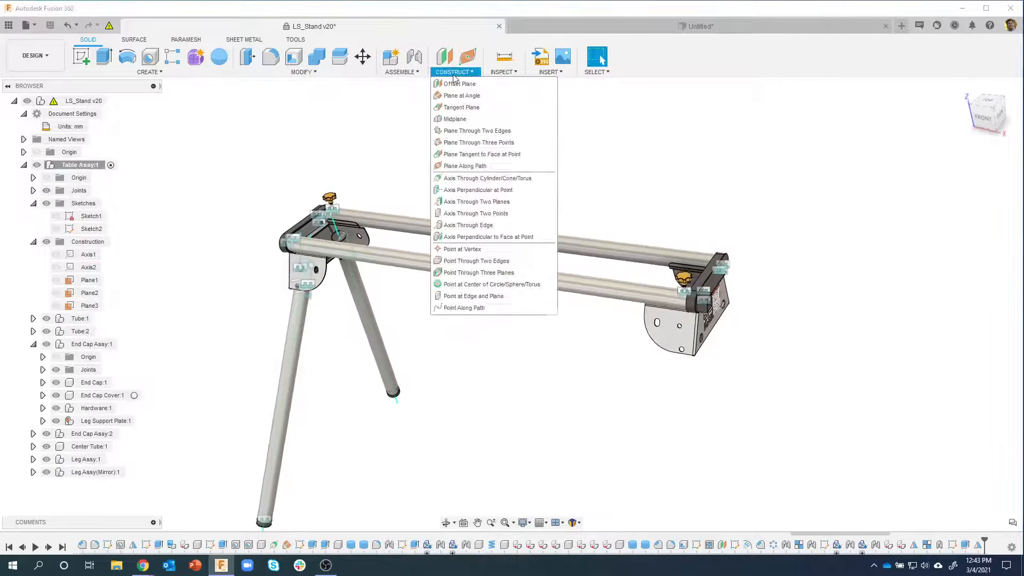
click(460, 123)
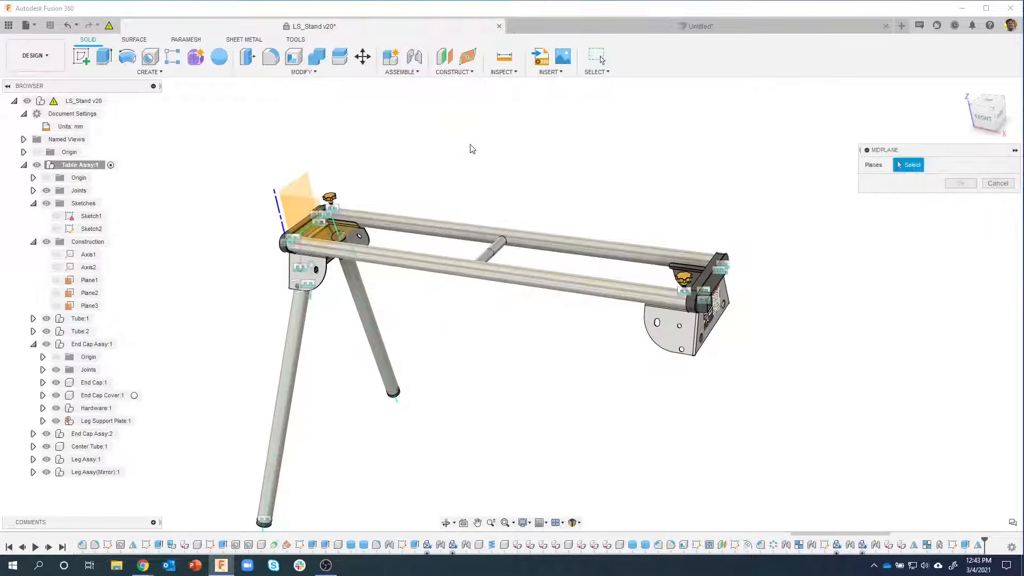
click(692, 341)
shift+middle_drag(693, 341, 368, 350)
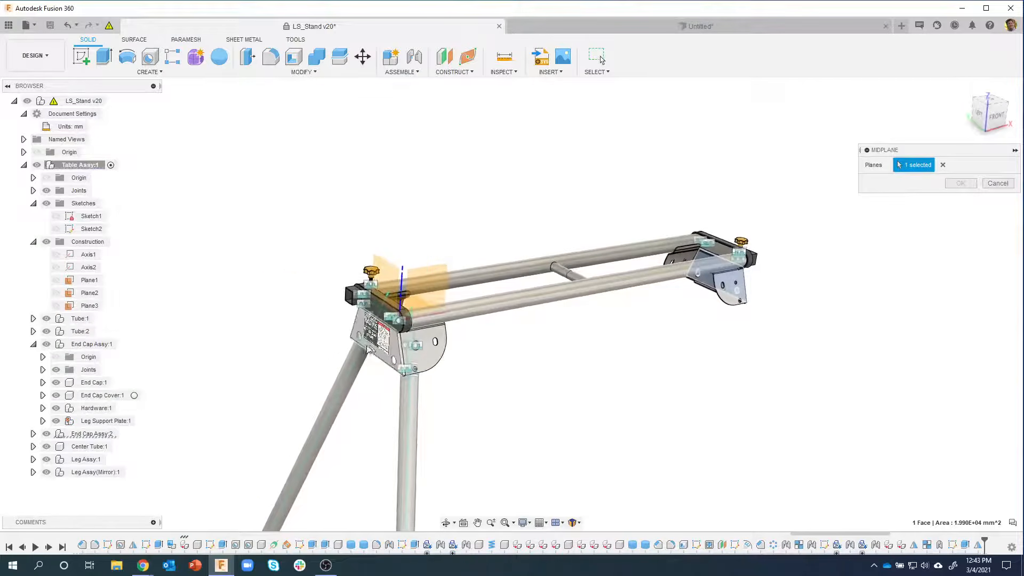
click(371, 349)
shift+middle_drag(587, 298, 960, 183)
click(960, 183)
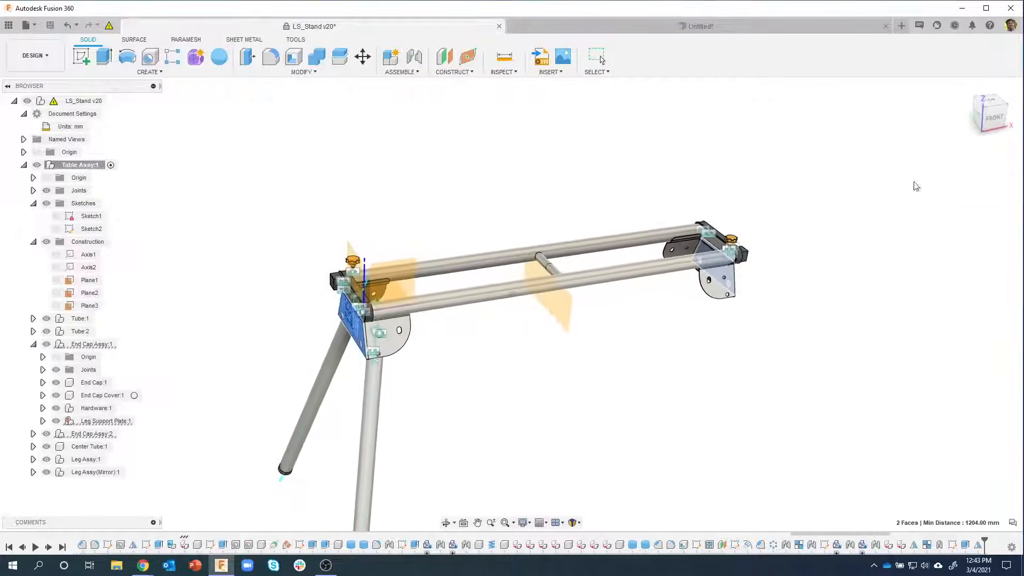
Step: Mirror the components Leg Assy:1 and Leg Assy(Mirror):1 across the new midplane to the stand's opposite end
click(149, 72)
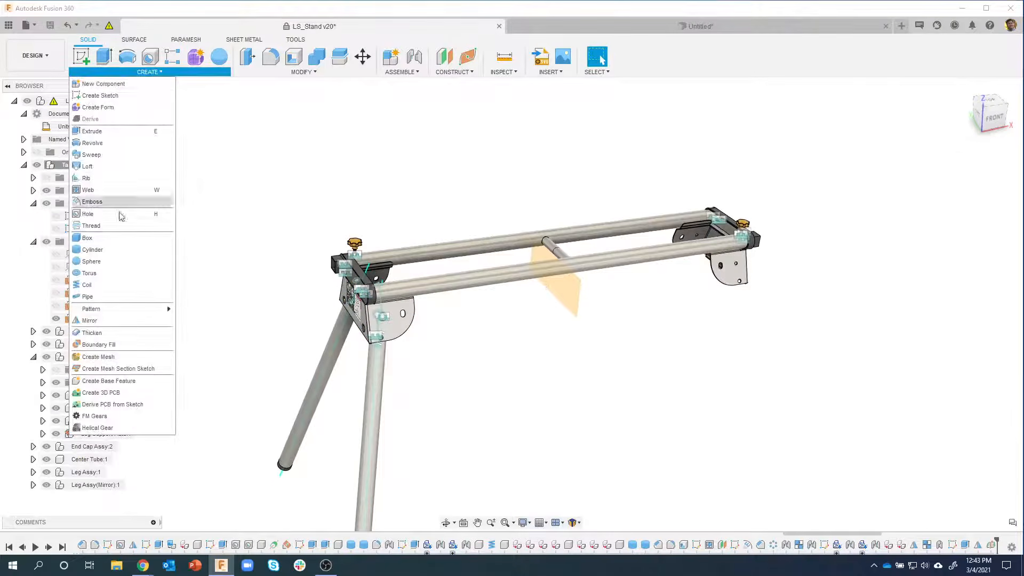
click(93, 320)
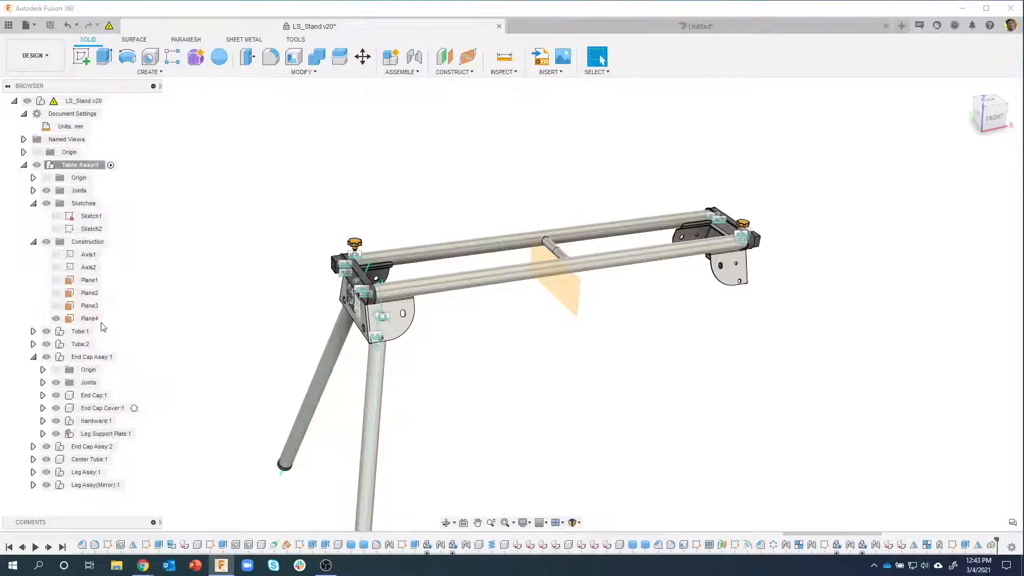
click(941, 163)
click(925, 207)
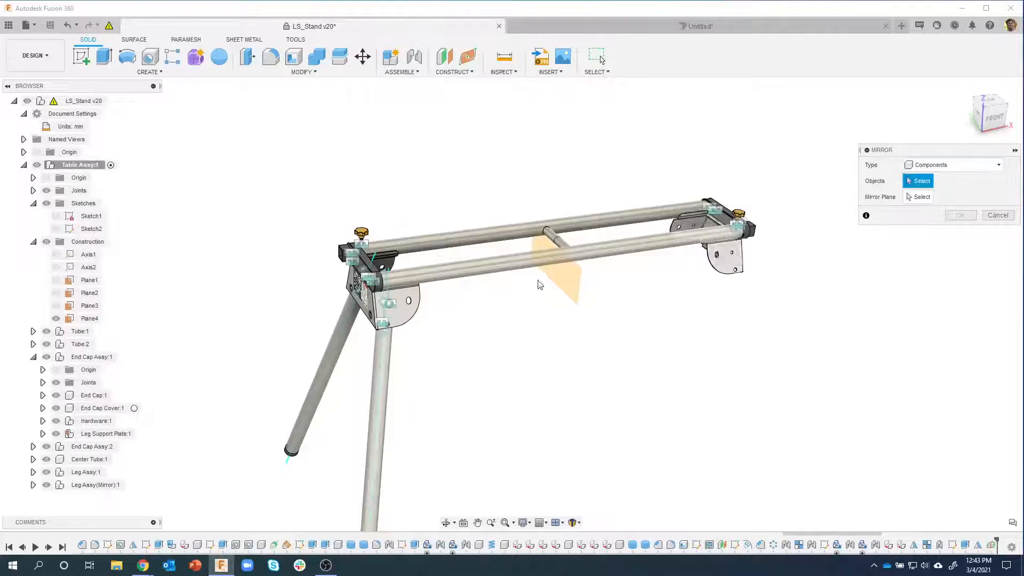
click(59, 473)
ctrl+click(85, 484)
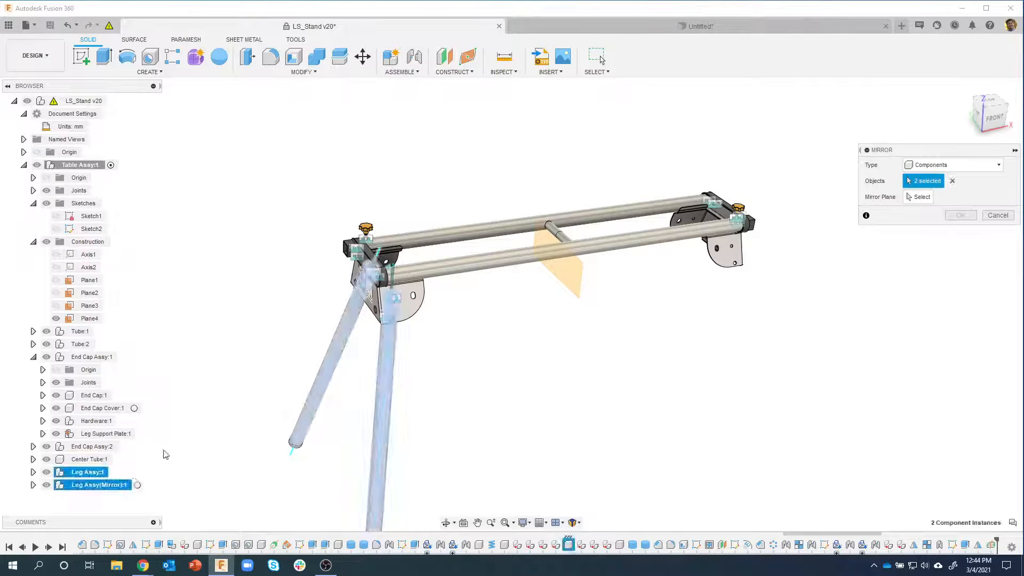
click(579, 284)
shift+middle_drag(738, 333, 677, 363)
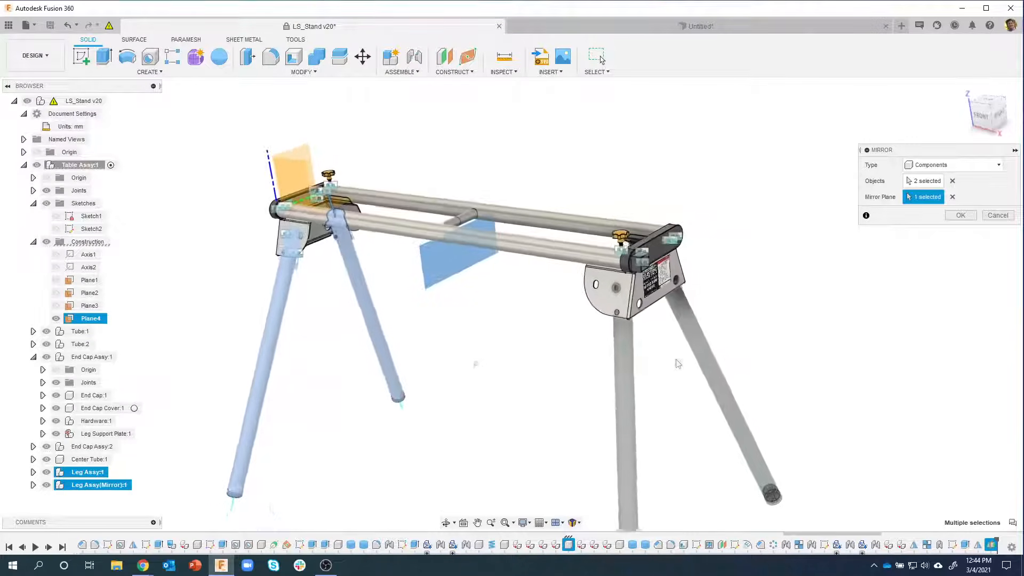
click(963, 218)
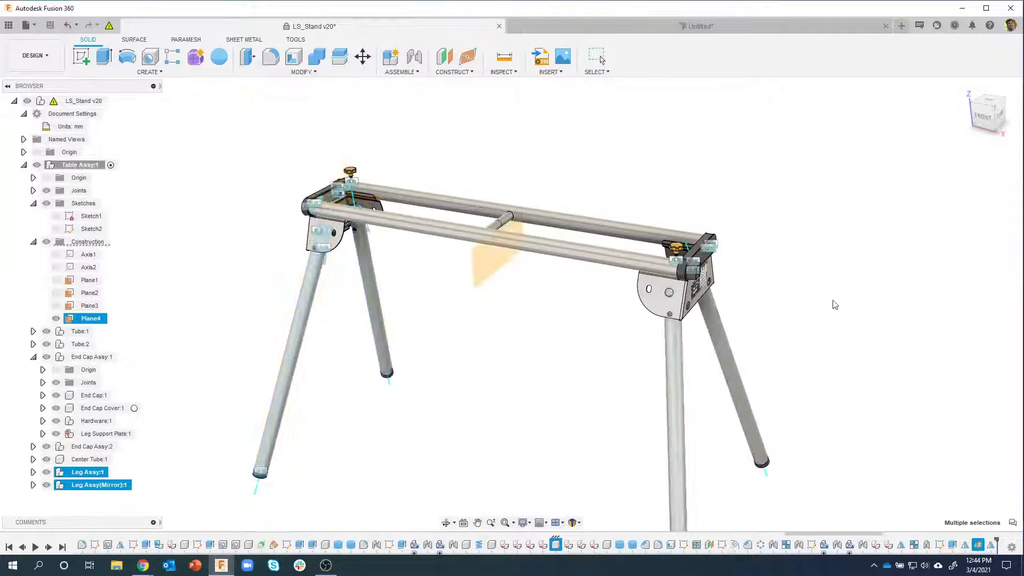
Step: Pull the mirrored front leg away to test whether its parts are connected, and revert its position
shift+middle_drag(402, 363, 458, 373)
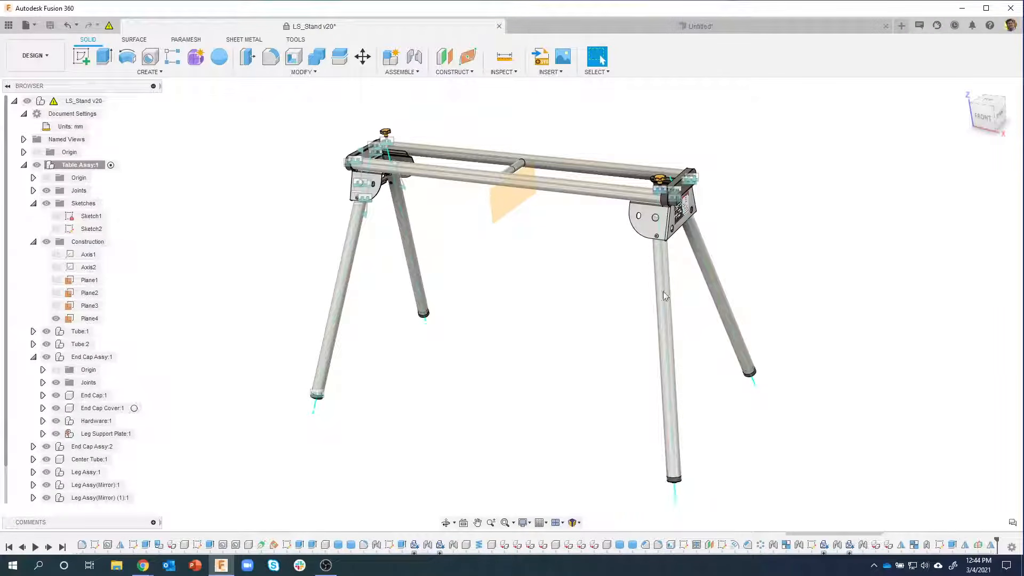
shift+middle_drag(760, 149, 628, 193)
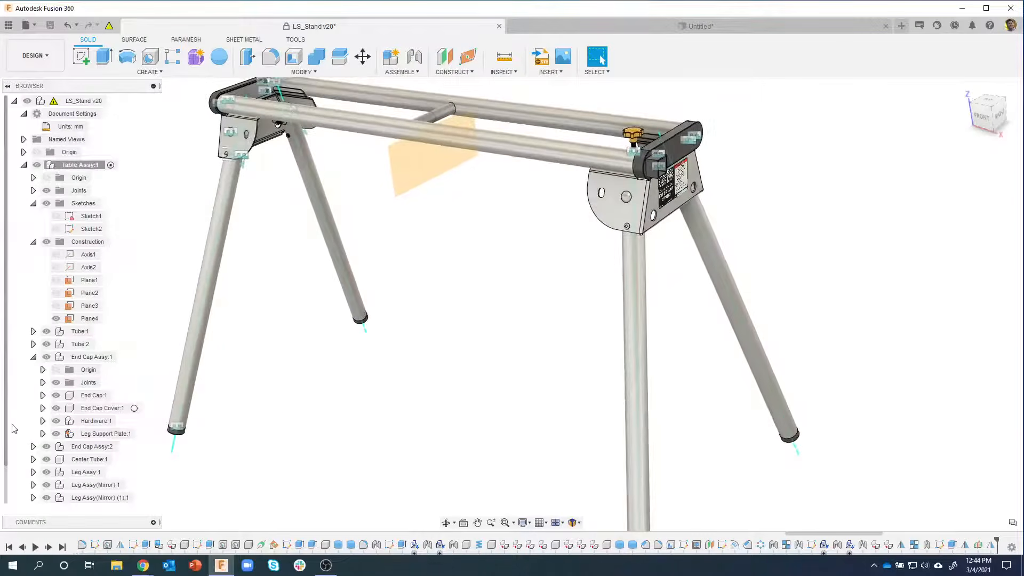
drag(6, 426, 7, 488)
shift+middle_drag(480, 374, 640, 315)
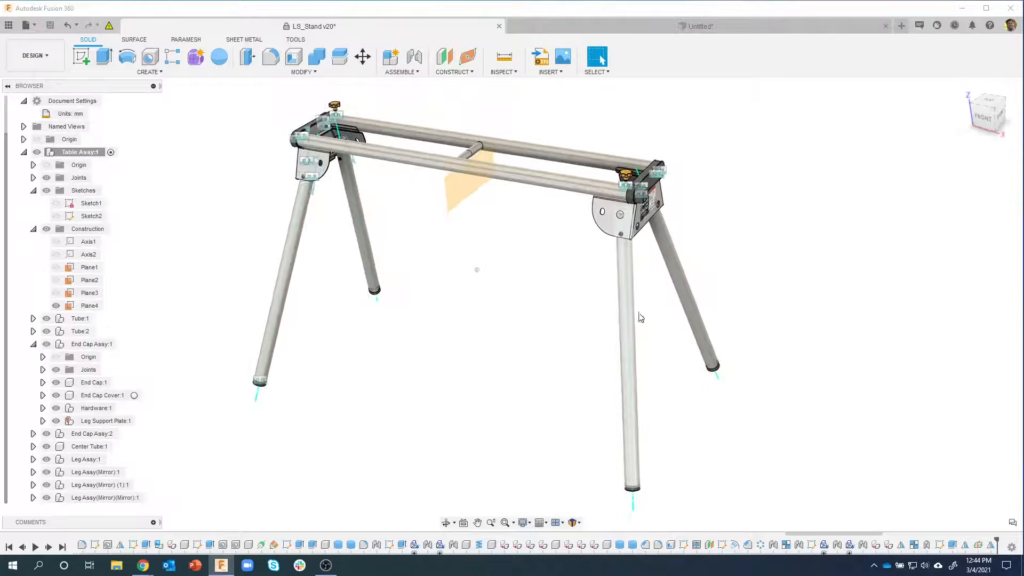
drag(601, 319, 560, 325)
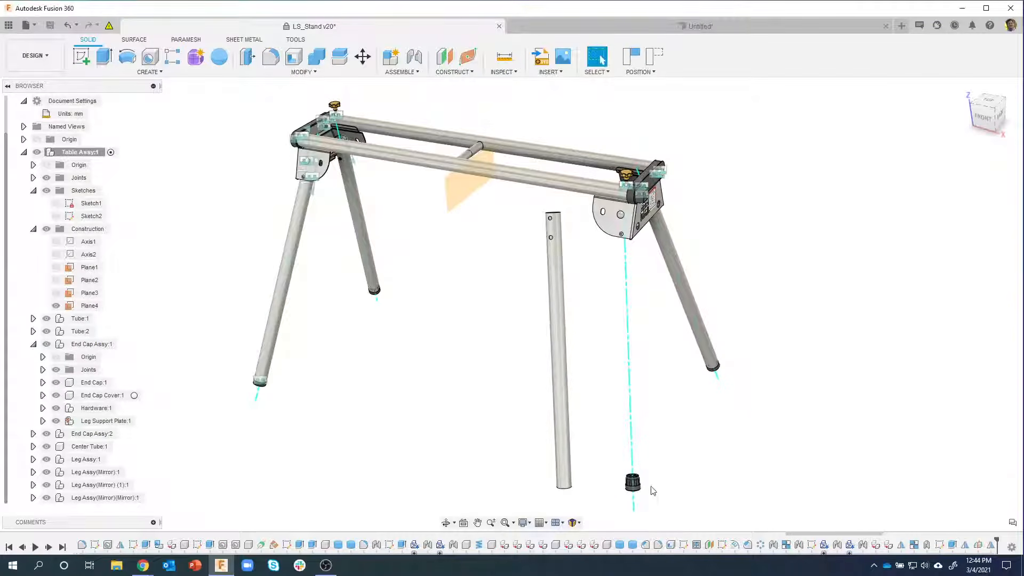
click(651, 59)
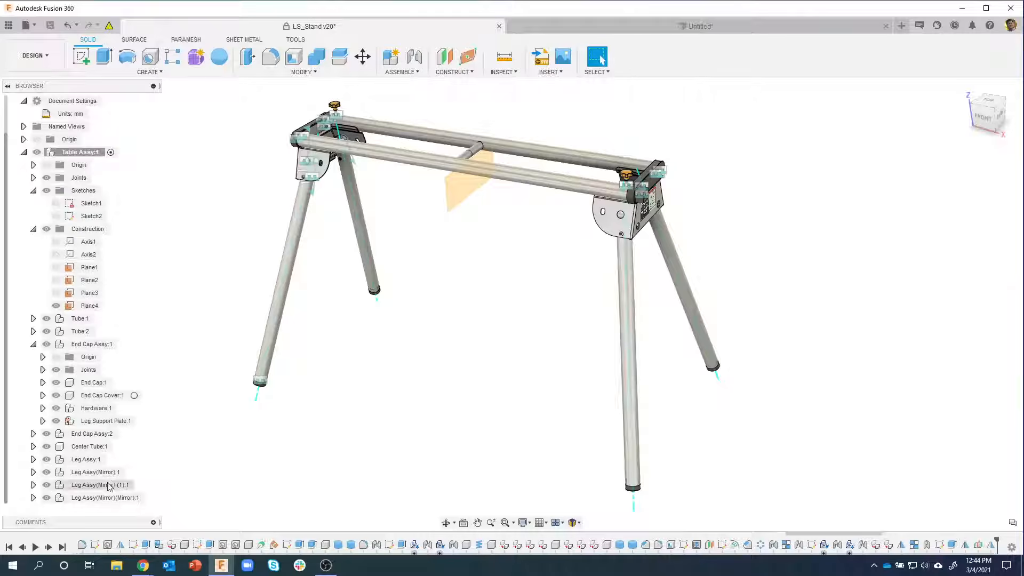
Step: Create a rigid group with child components included for each of the two new mirrored leg assemblies, and test-move the front one
right_click(104, 485)
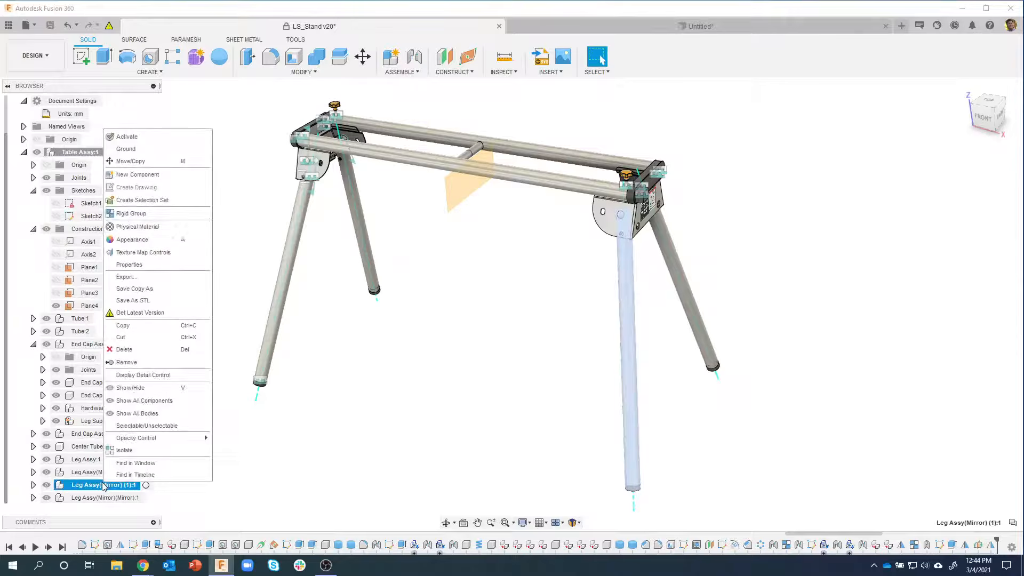
click(129, 214)
click(960, 200)
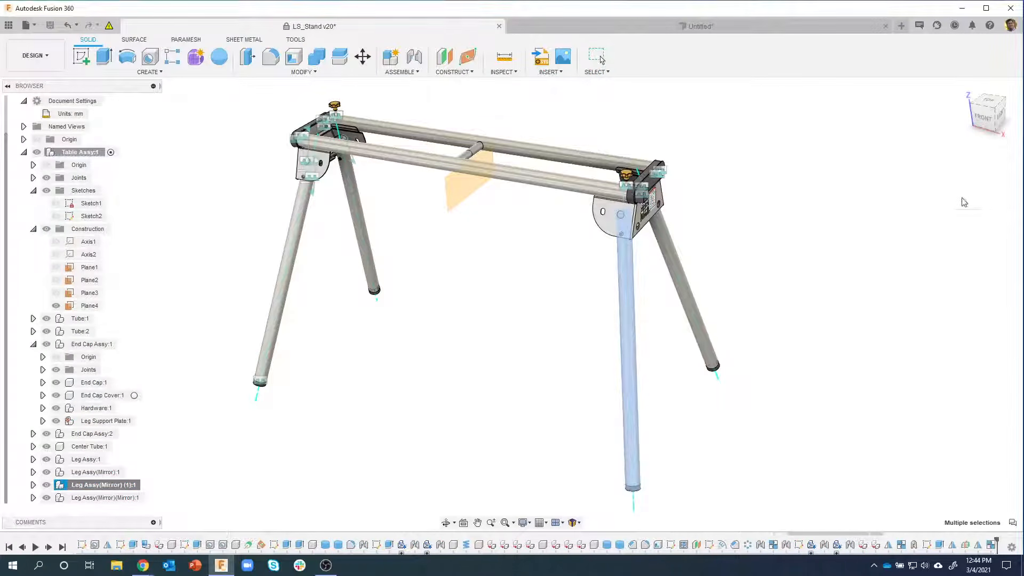
right_click(106, 497)
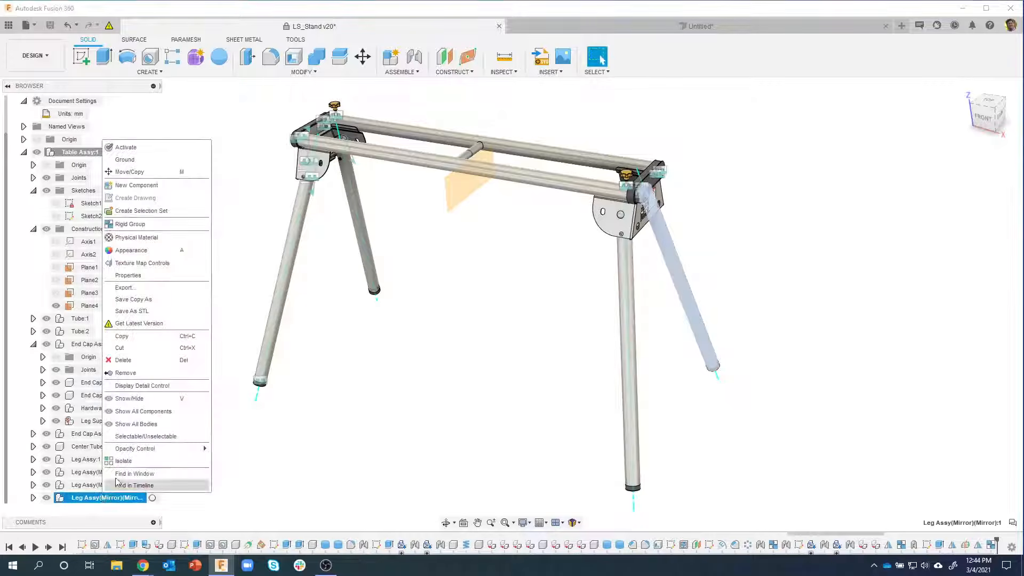
click(130, 224)
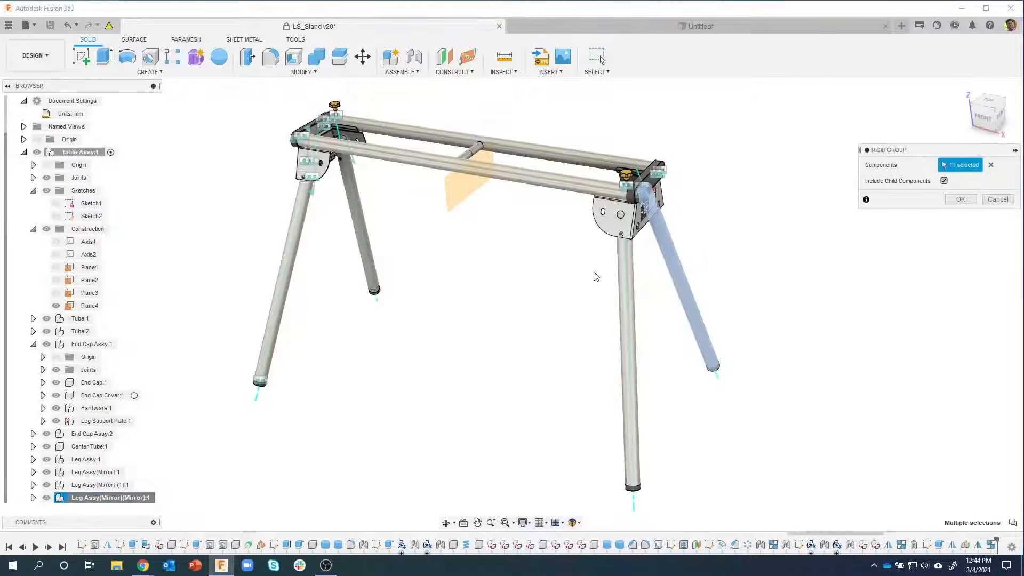
click(962, 200)
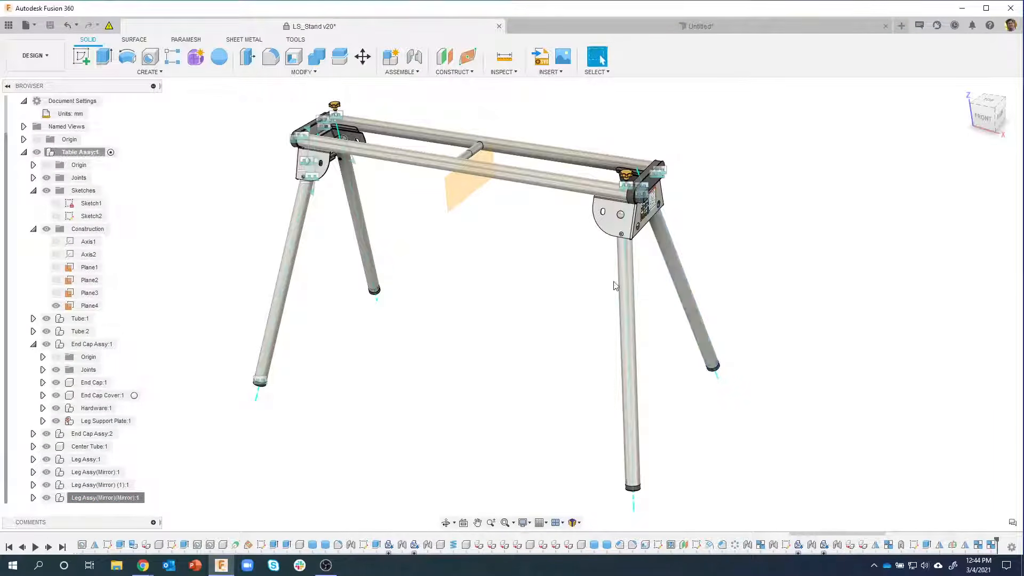
drag(628, 279, 586, 279)
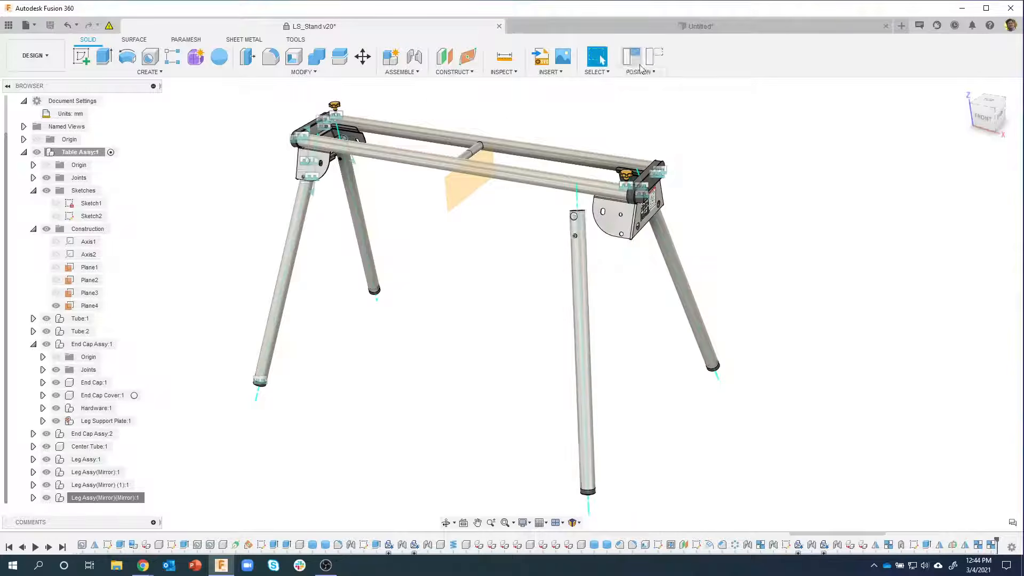
click(653, 58)
Step: Create an as-built revolute joint between the mirrored front leg and its leg support plate, centred on the upper bolt
click(409, 72)
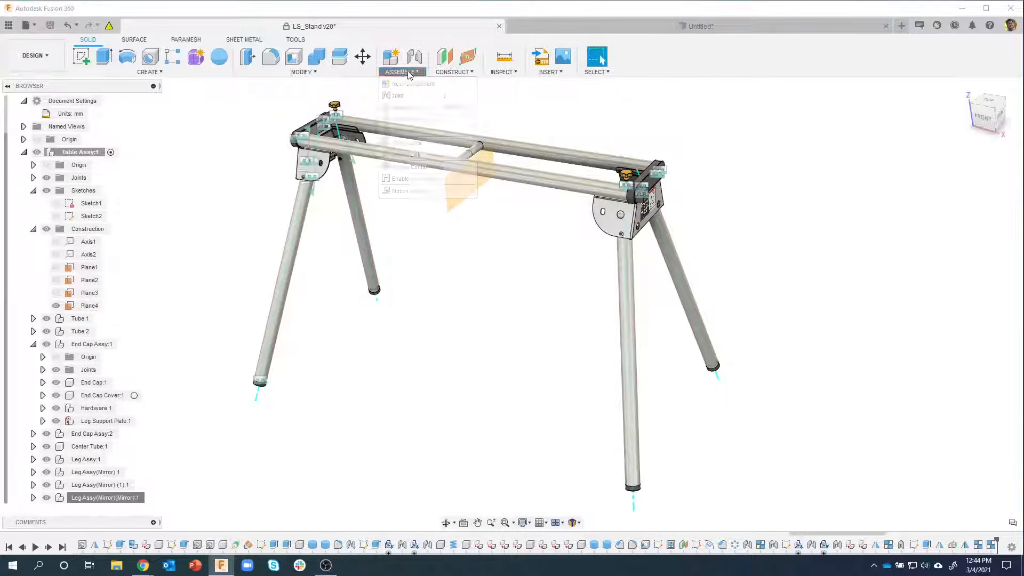
click(421, 107)
scroll(690, 204, up, 5)
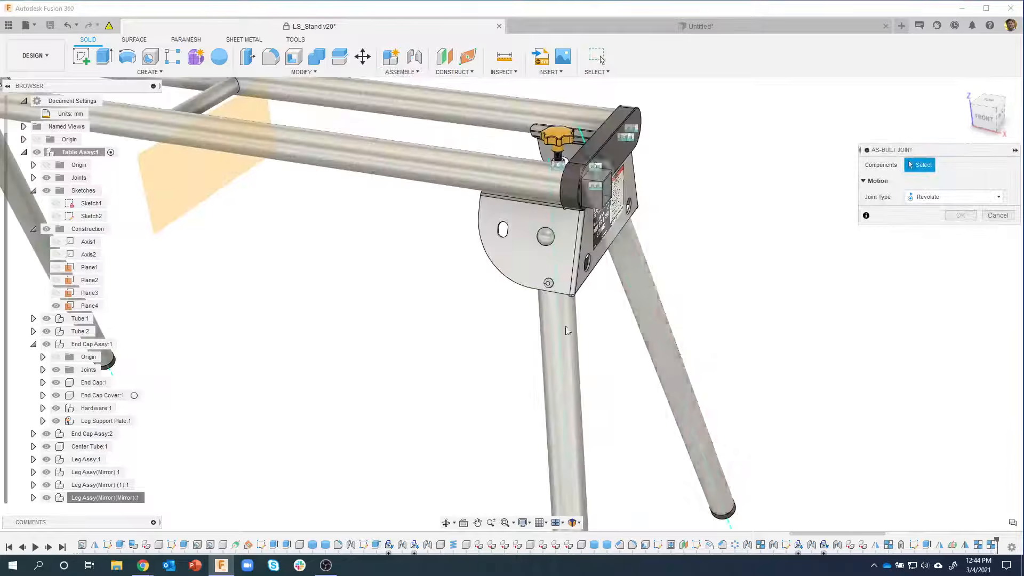
click(548, 351)
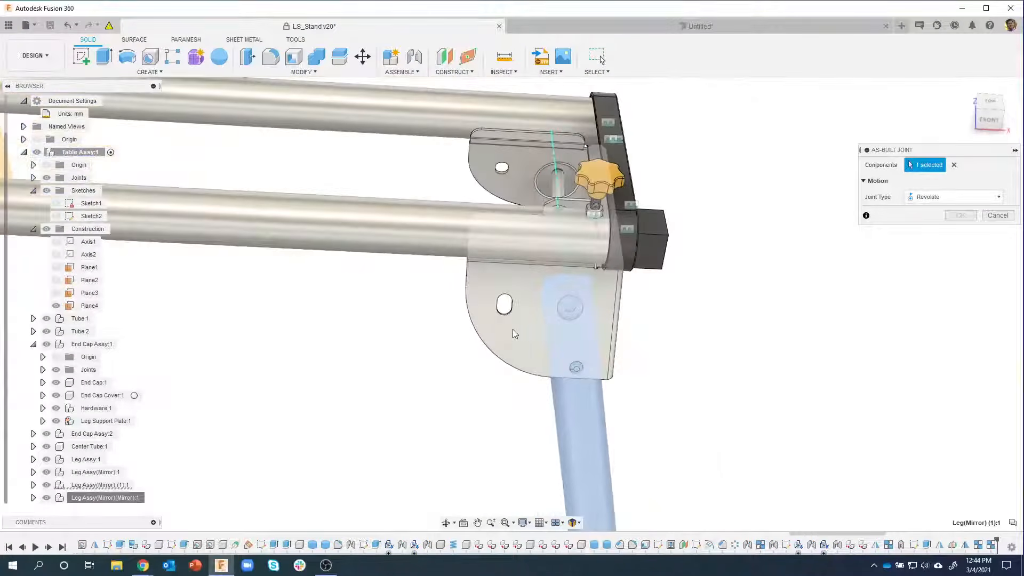
click(513, 329)
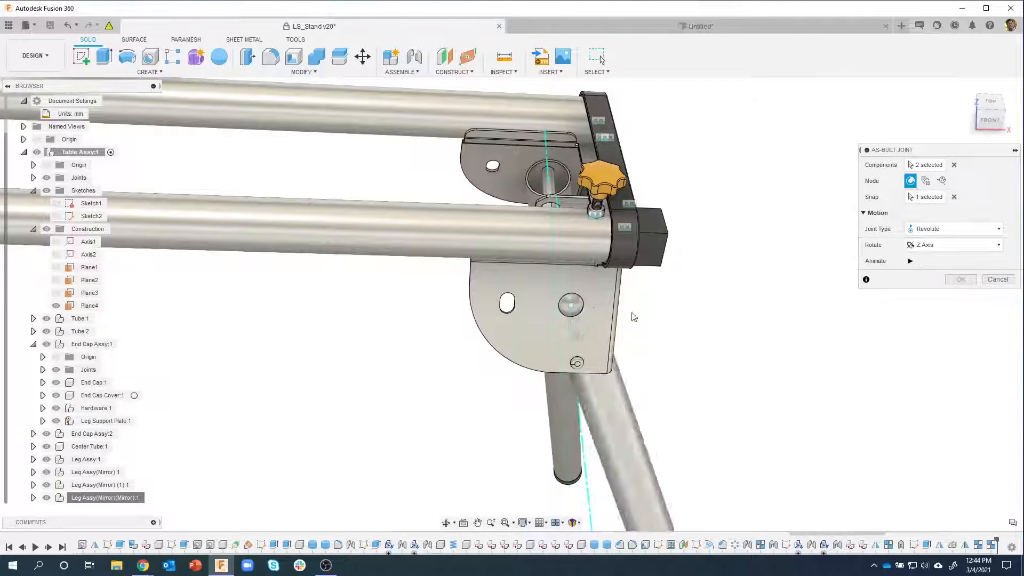
click(955, 277)
Step: Swing the jointed front leg to test its motion relative to the support plate, and revert the position
scroll(584, 391, down, 3)
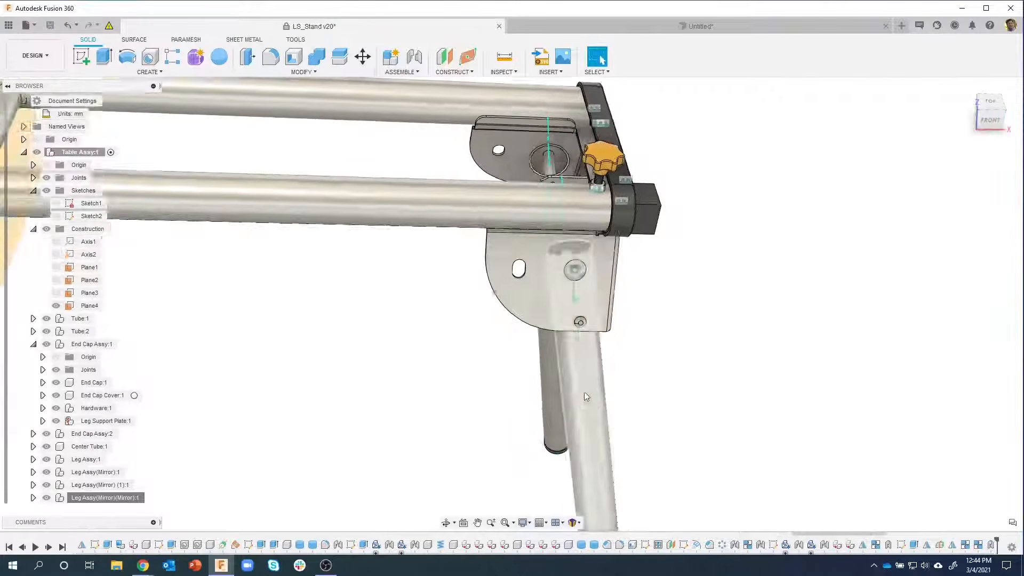
drag(598, 359, 554, 378)
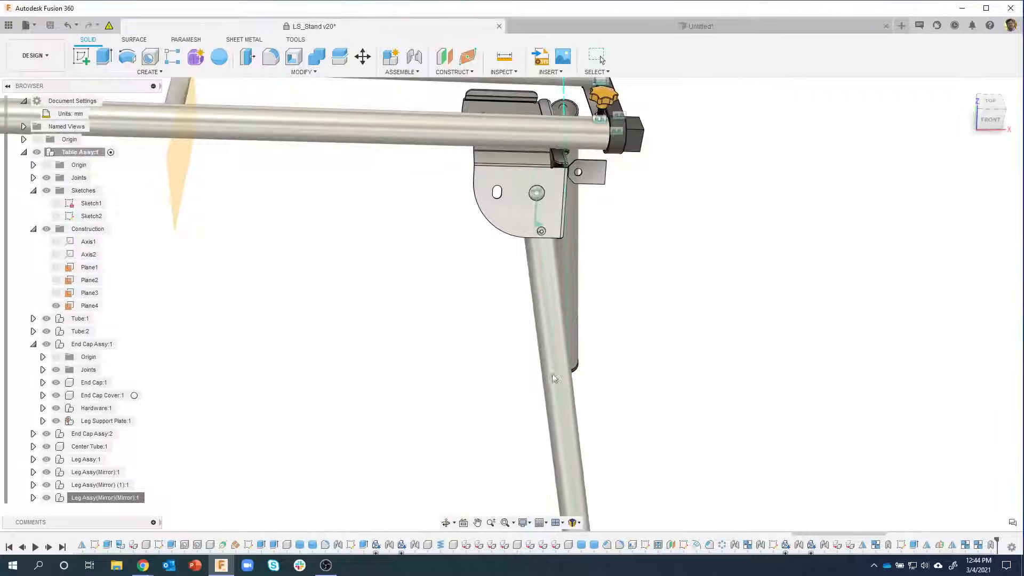
shift+middle_drag(597, 179, 506, 219)
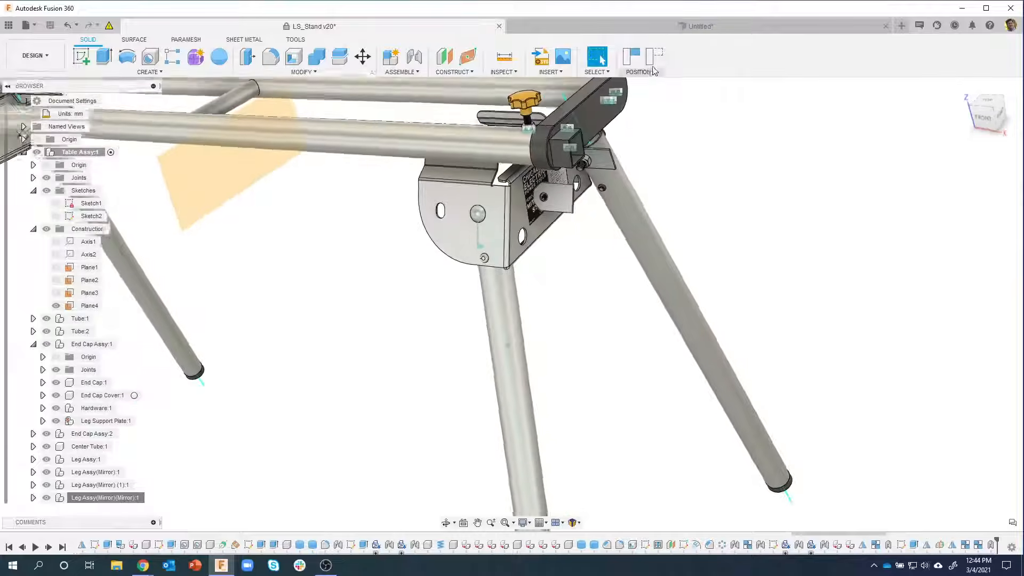
Step: Ground Leg Support Plate:1 inside End Cap Assy:2, test-swing the front leg, and revert its position
click(510, 223)
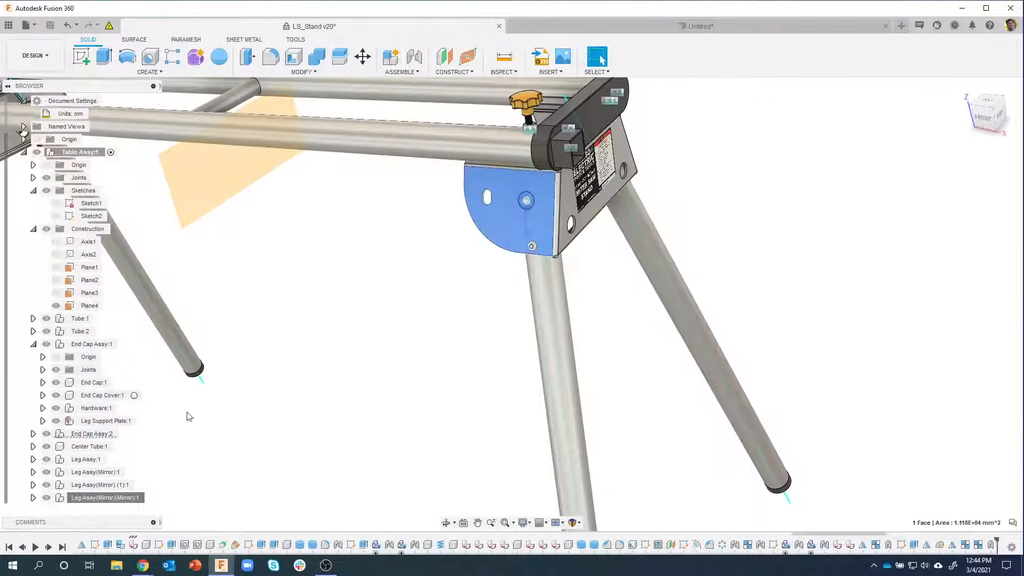
click(33, 433)
right_click(103, 435)
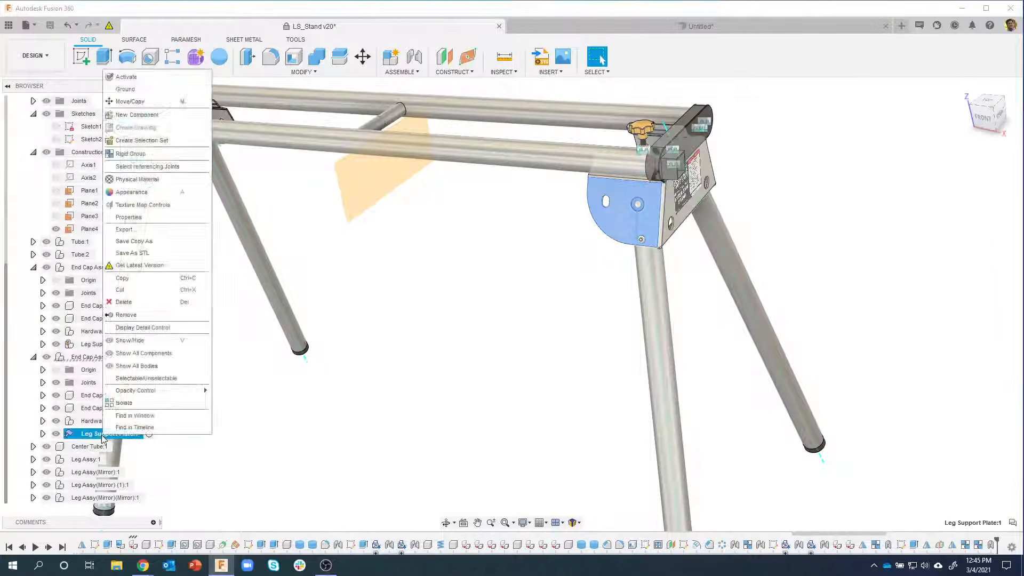
click(126, 89)
shift+middle_drag(510, 313, 635, 334)
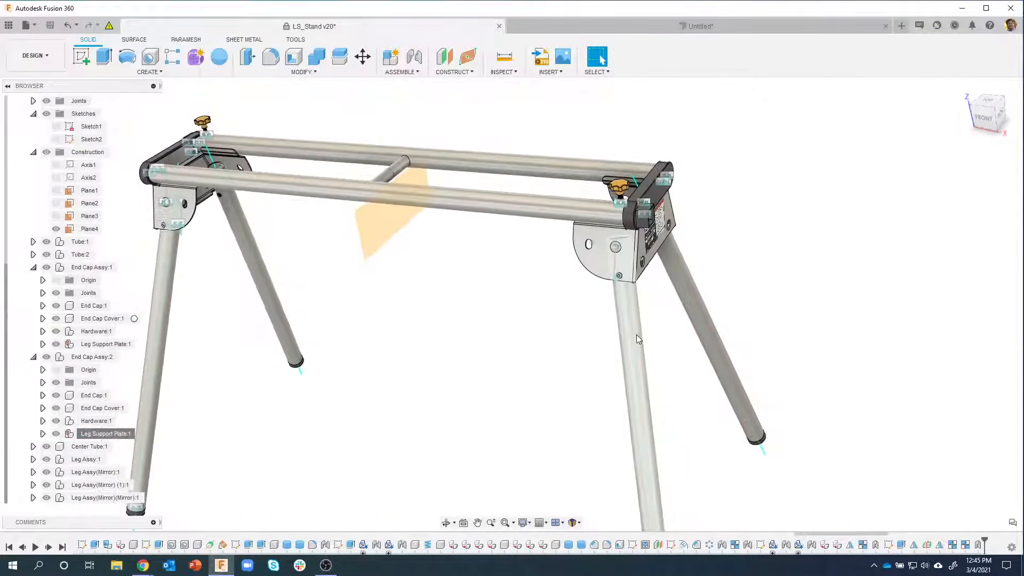
drag(636, 335, 826, 304)
click(660, 62)
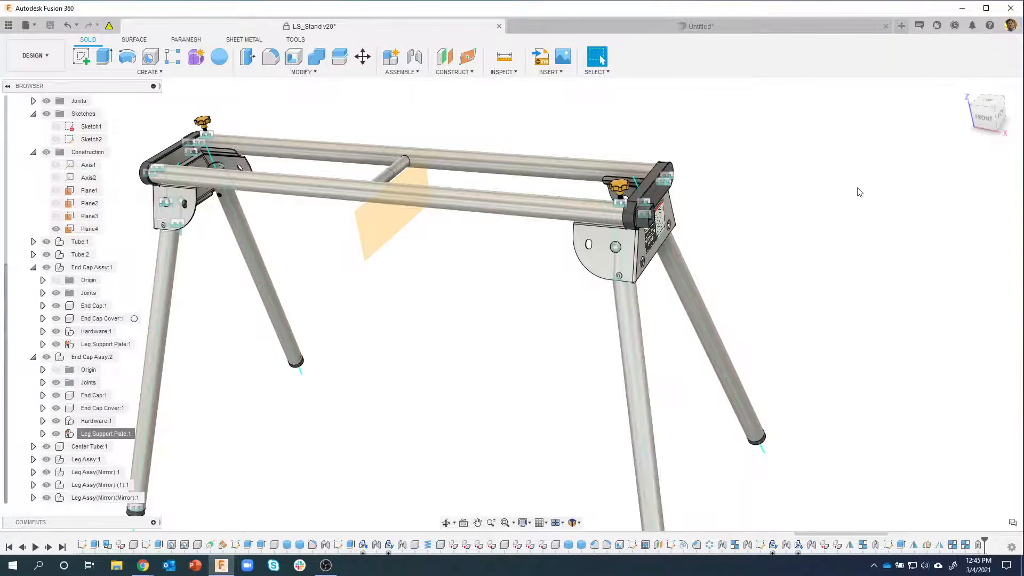
Step: Add an as-built revolute joint between the mirrored rear leg and the support plate at the upper bolt, and test its swing
shift+middle_drag(756, 283, 80, 429)
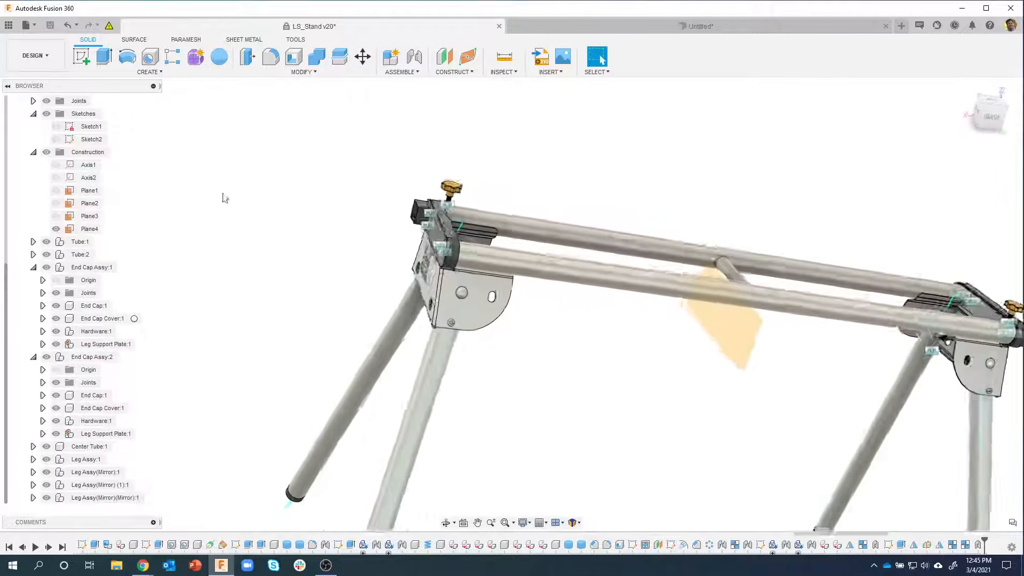
click(402, 72)
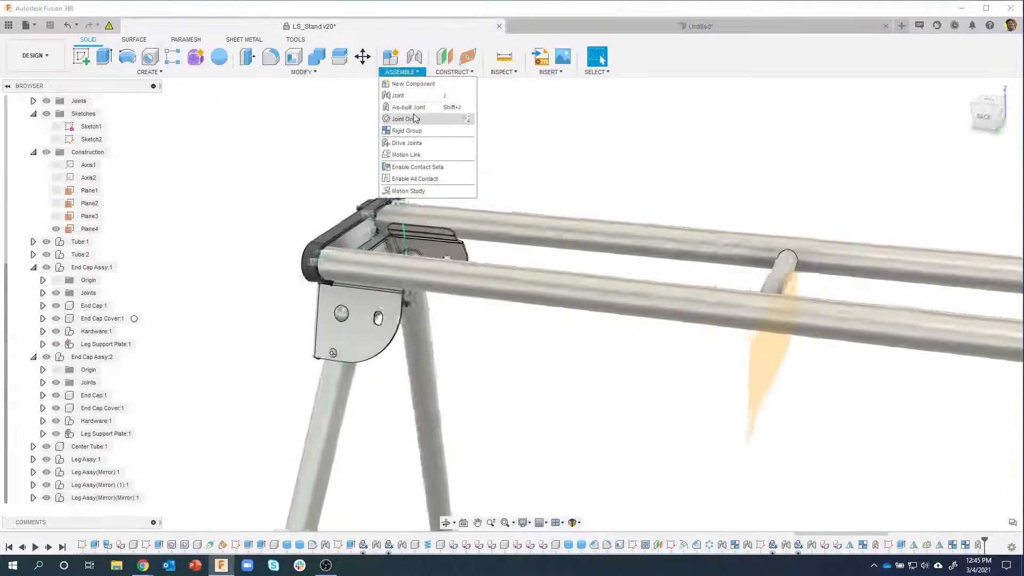
click(408, 107)
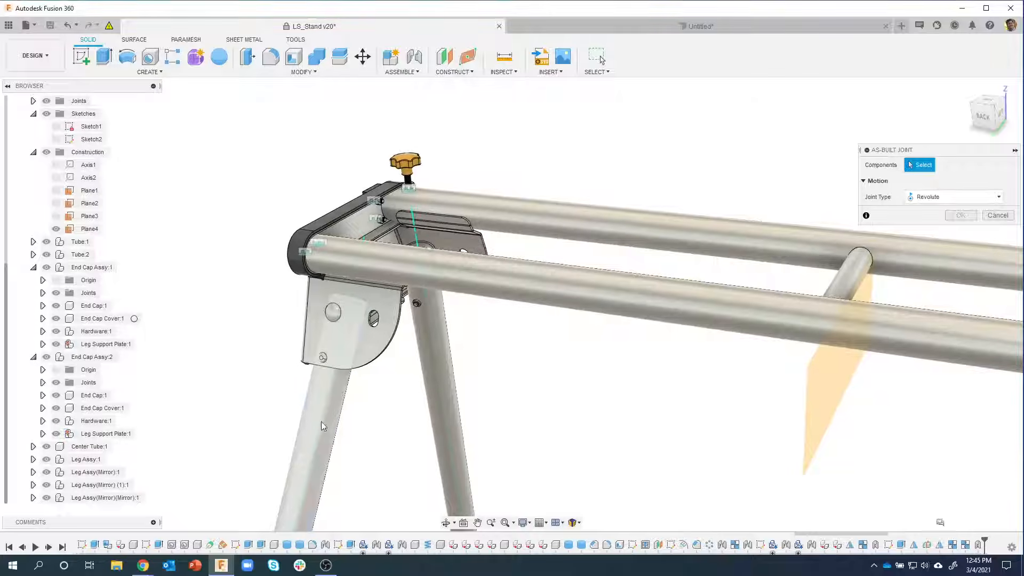
click(321, 422)
click(367, 350)
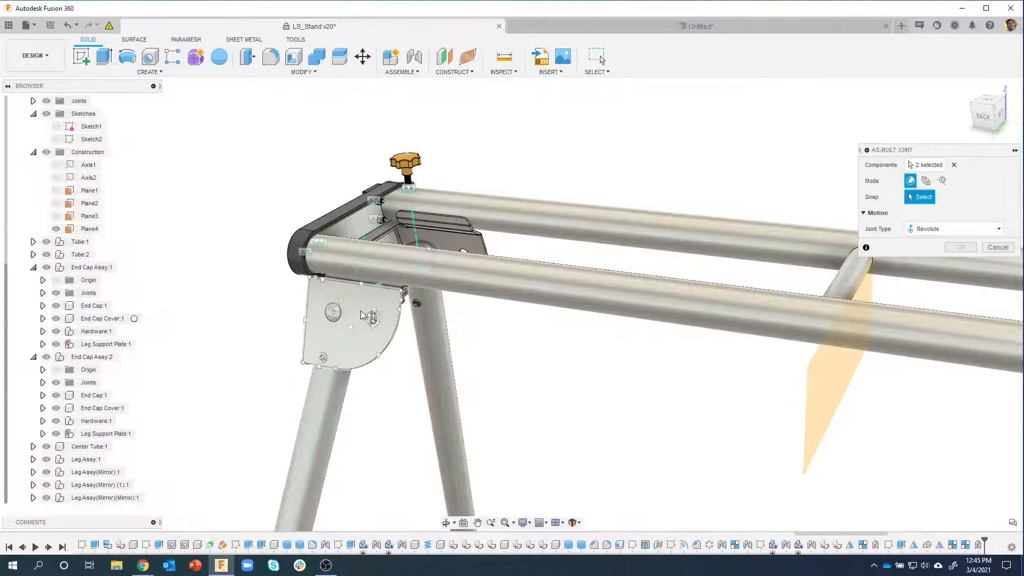
click(333, 312)
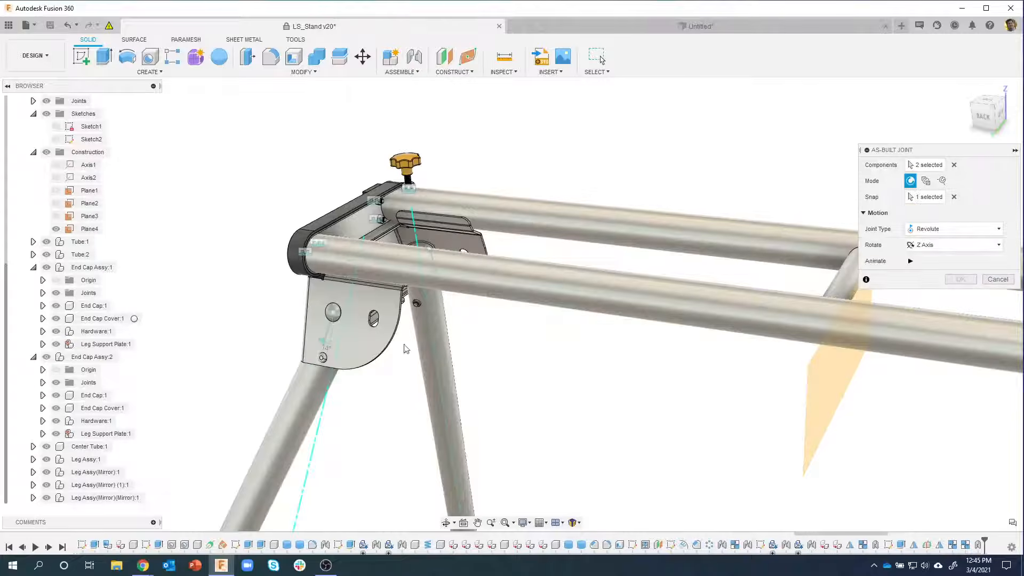
click(961, 279)
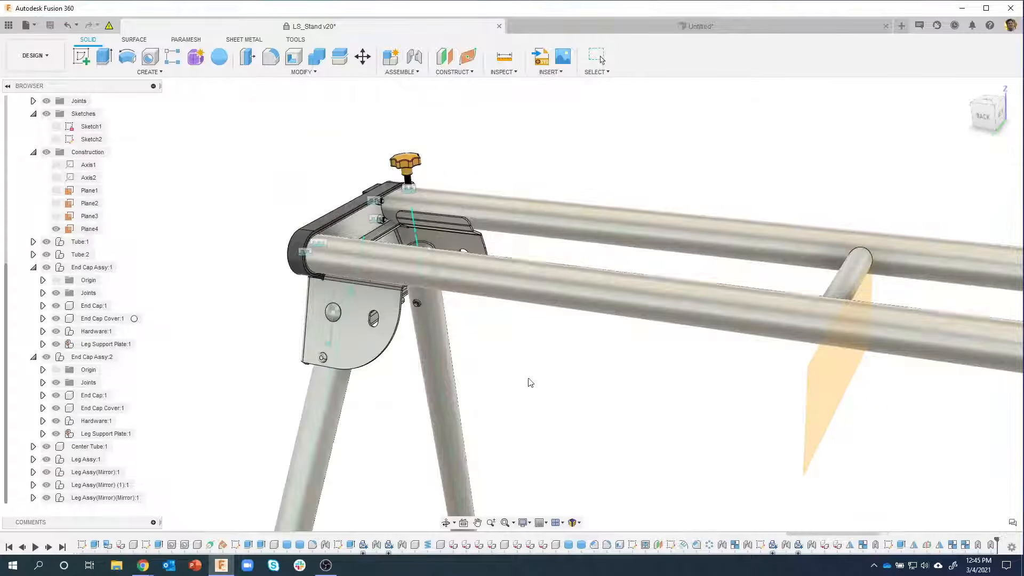
drag(473, 329, 535, 374)
click(663, 59)
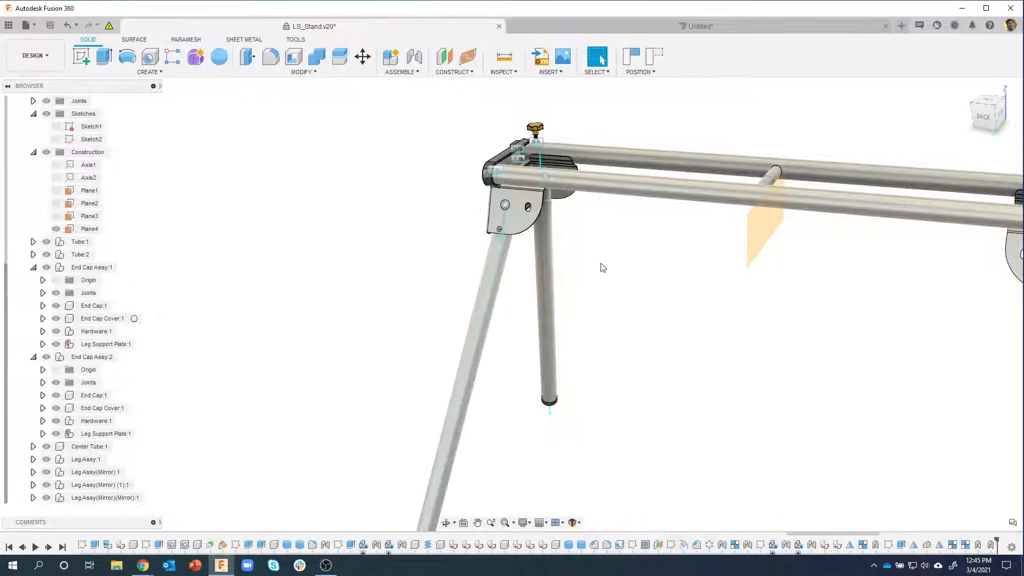
Step: Collapse End Cap Assy:1, Construction, Sketches and End Cap Assy:2 in the component tree of Table Assy:1
key(F6)
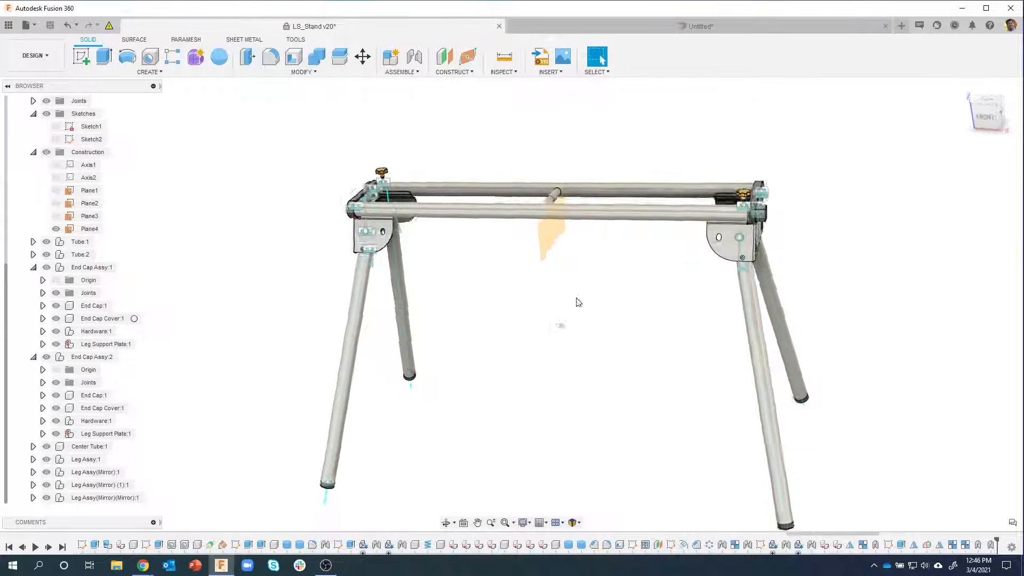
scroll(484, 298, up, 10)
scroll(485, 302, down, 10)
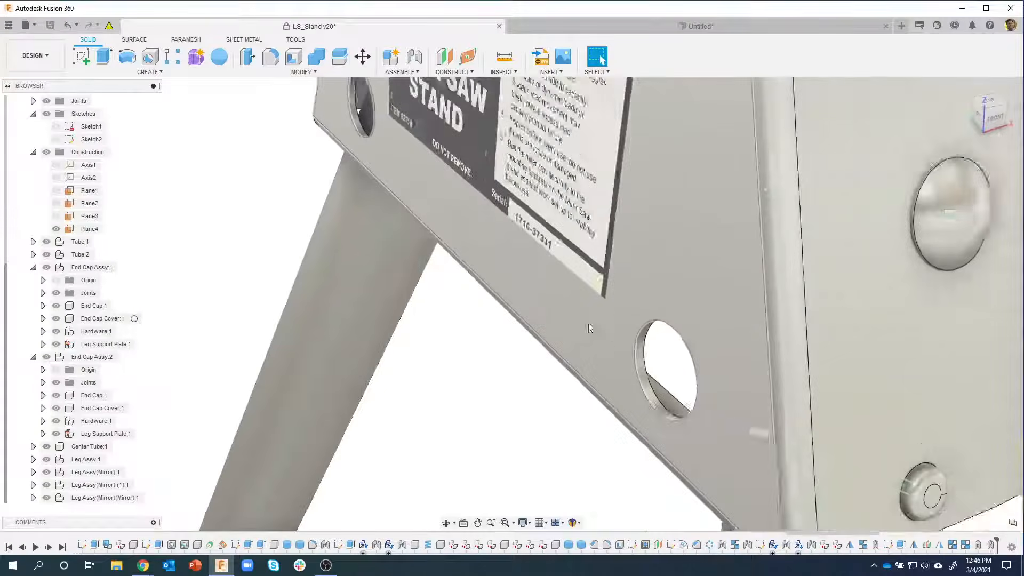
scroll(406, 404, down, 5)
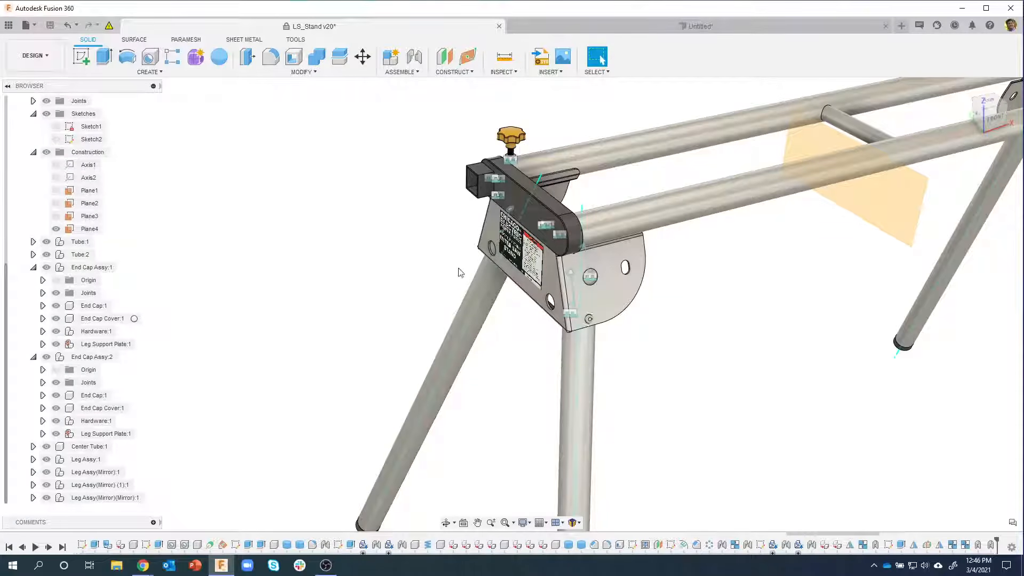
click(33, 267)
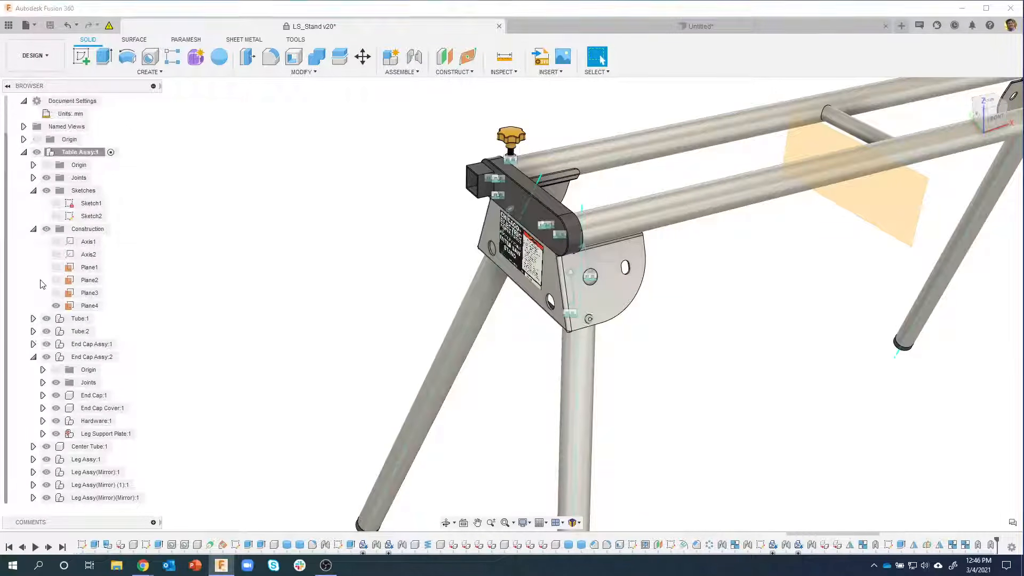
click(34, 230)
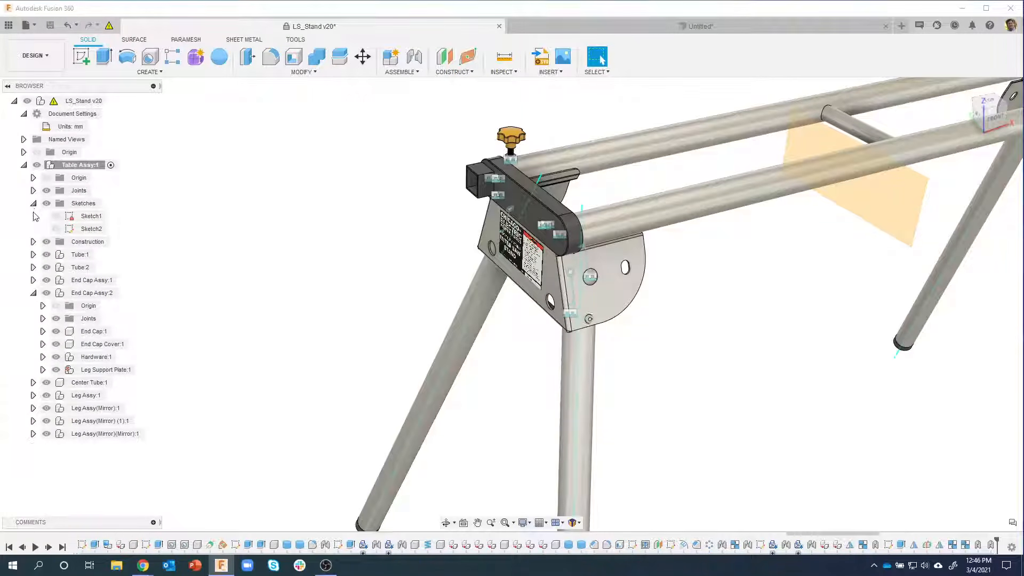
click(33, 203)
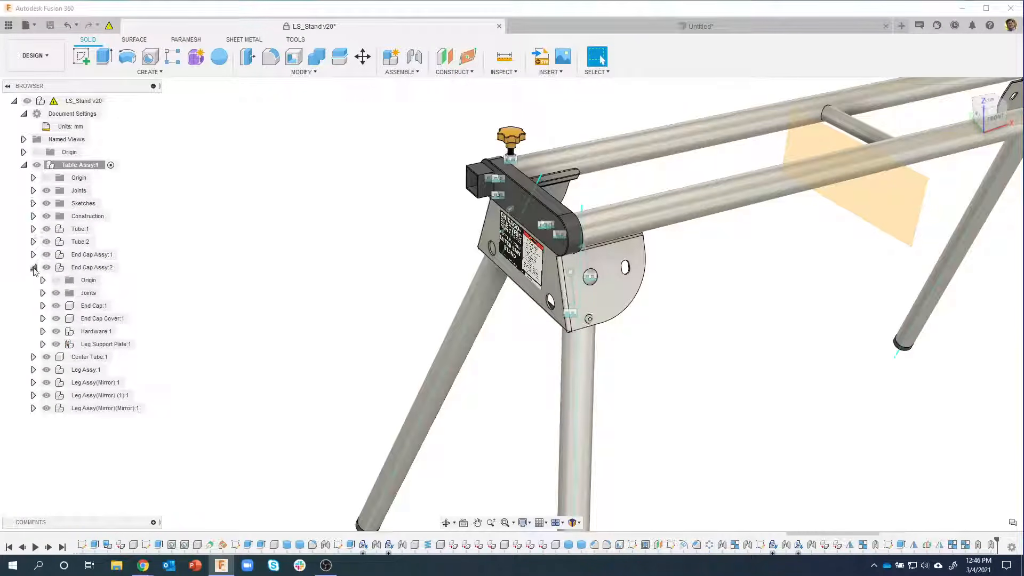
click(34, 268)
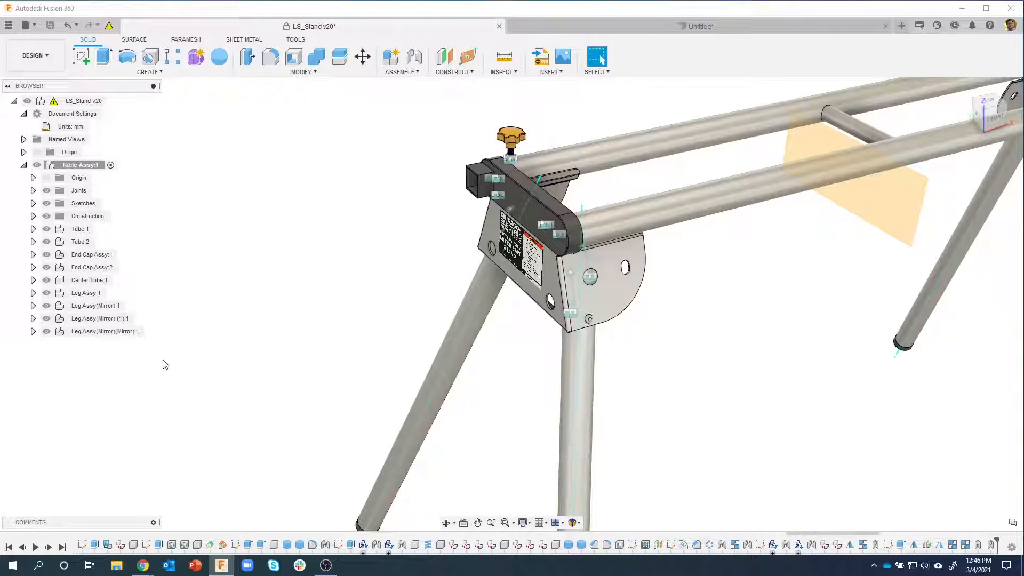
Step: Create a new internal standard component named Handle inside Table Assy:1 and make it active
right_click(84, 166)
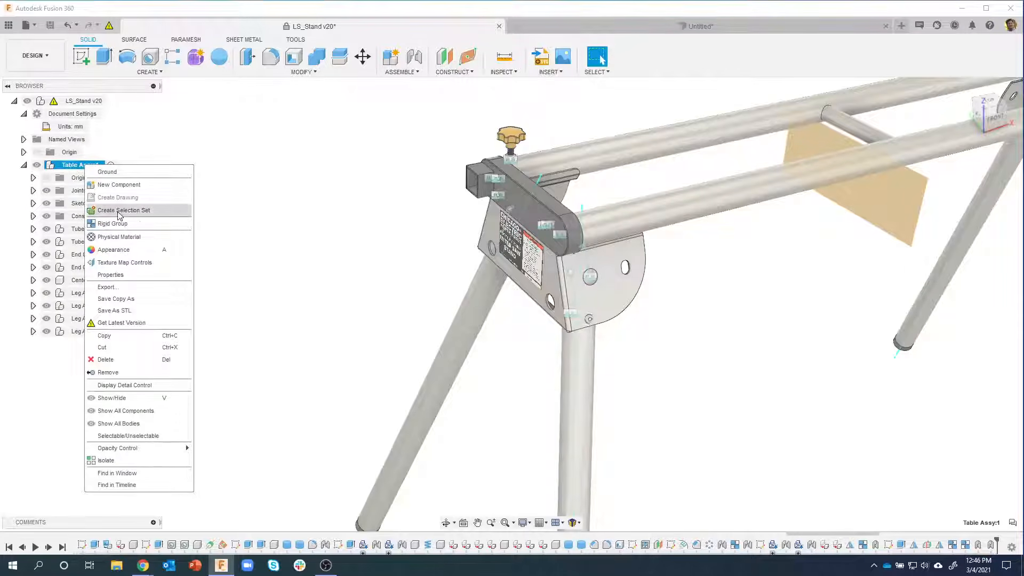
click(122, 185)
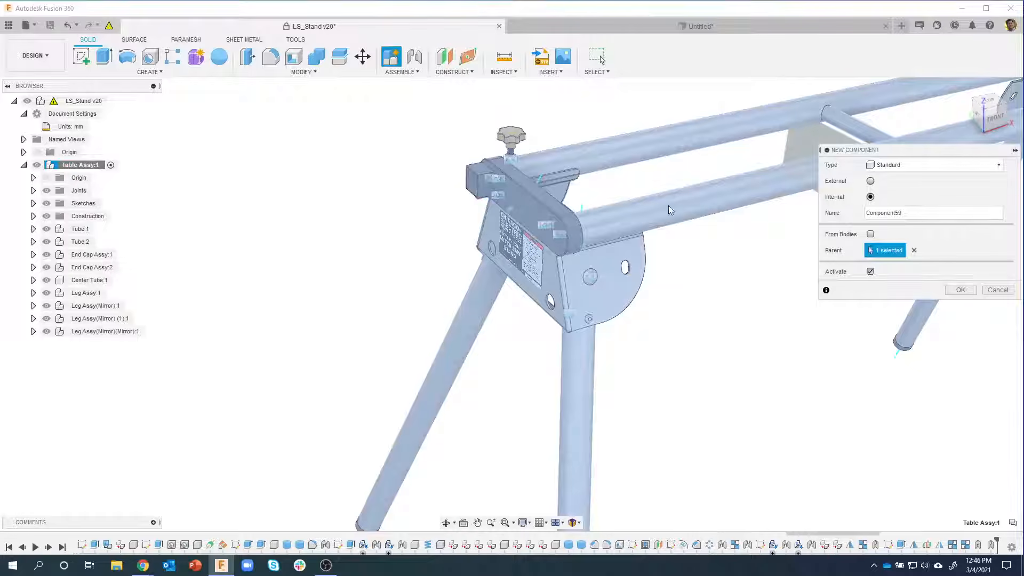
drag(922, 213, 853, 214)
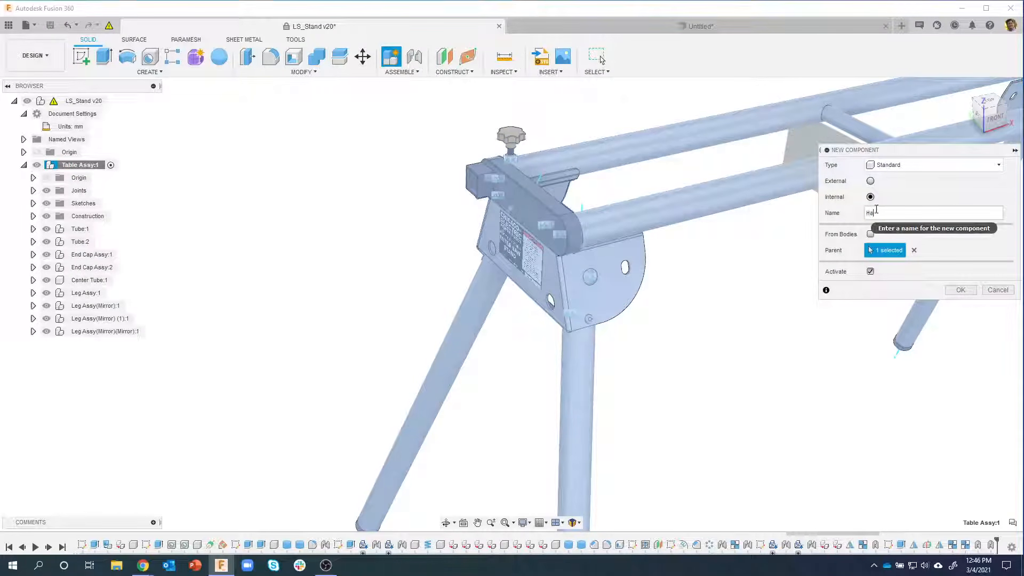
key(Return)
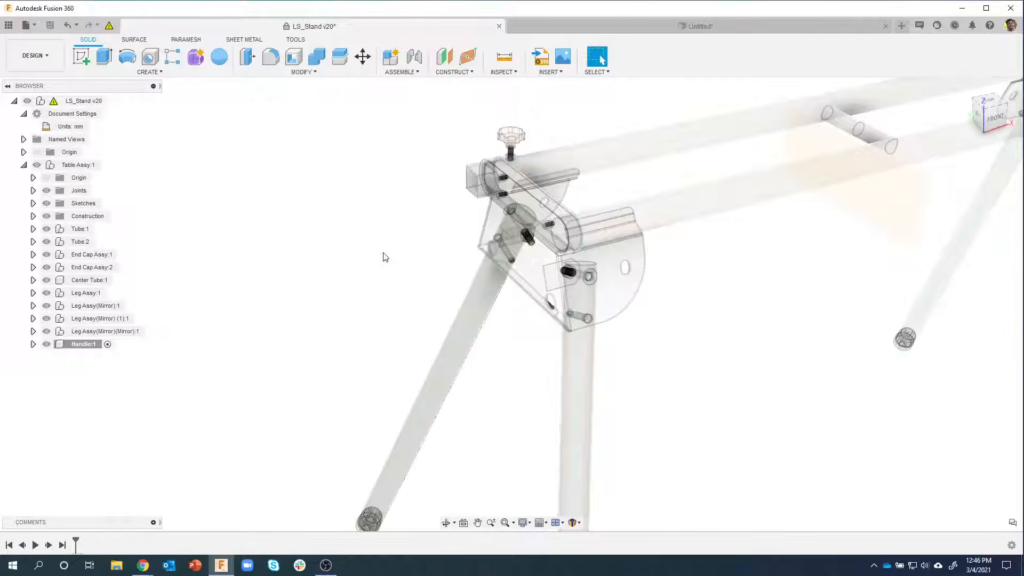
Step: Start a sketch for the handle on the outer end face of the leg support plate in End Cap Assy:1
scroll(567, 317, up, 5)
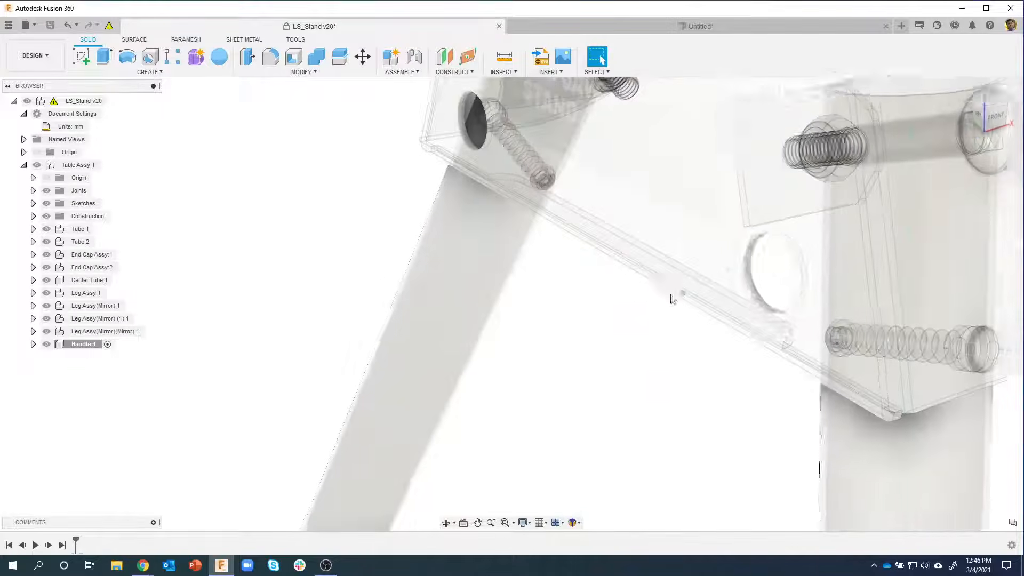
shift+middle_drag(747, 260, 571, 263)
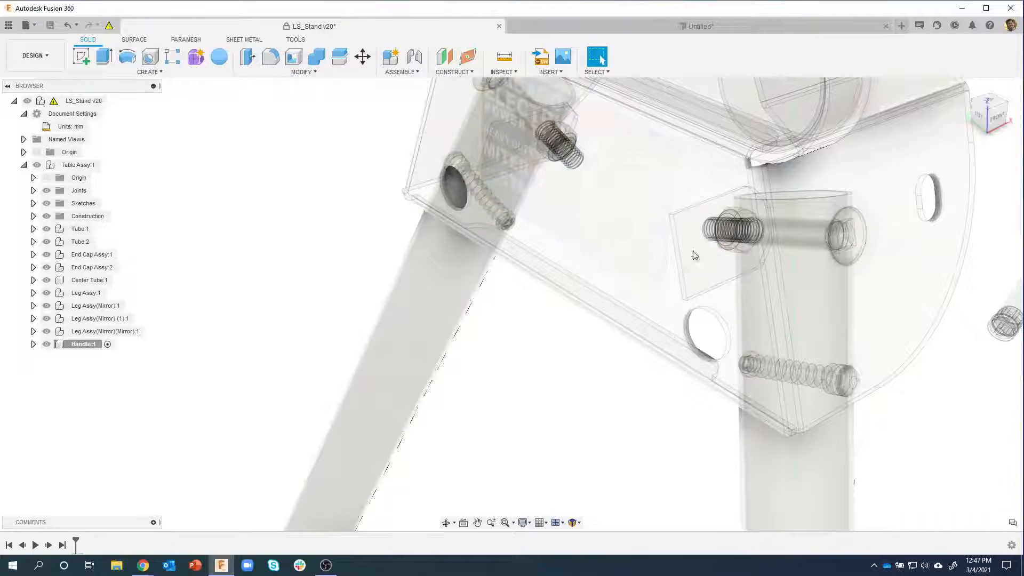
click(628, 288)
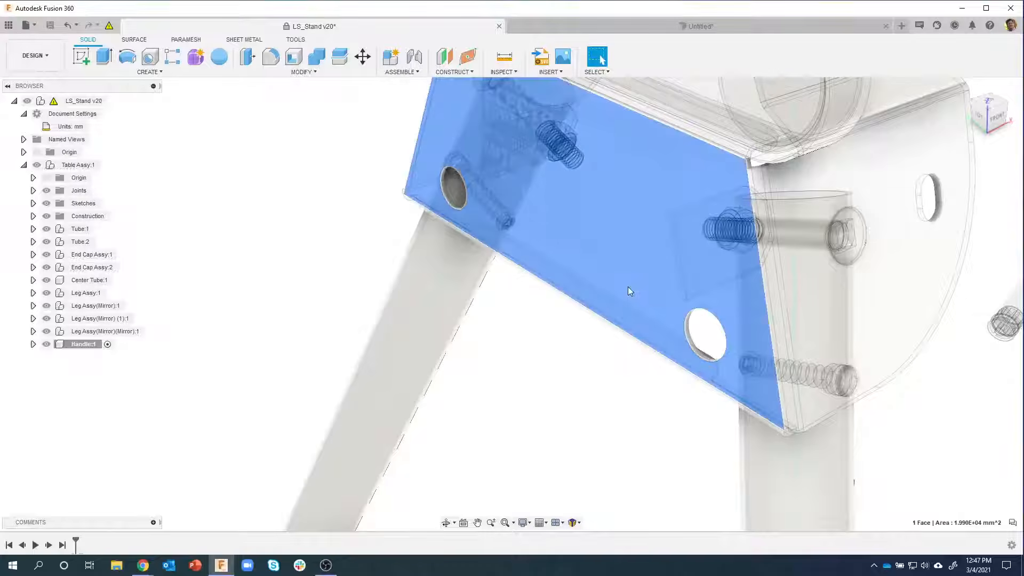
right_click(628, 286)
click(609, 345)
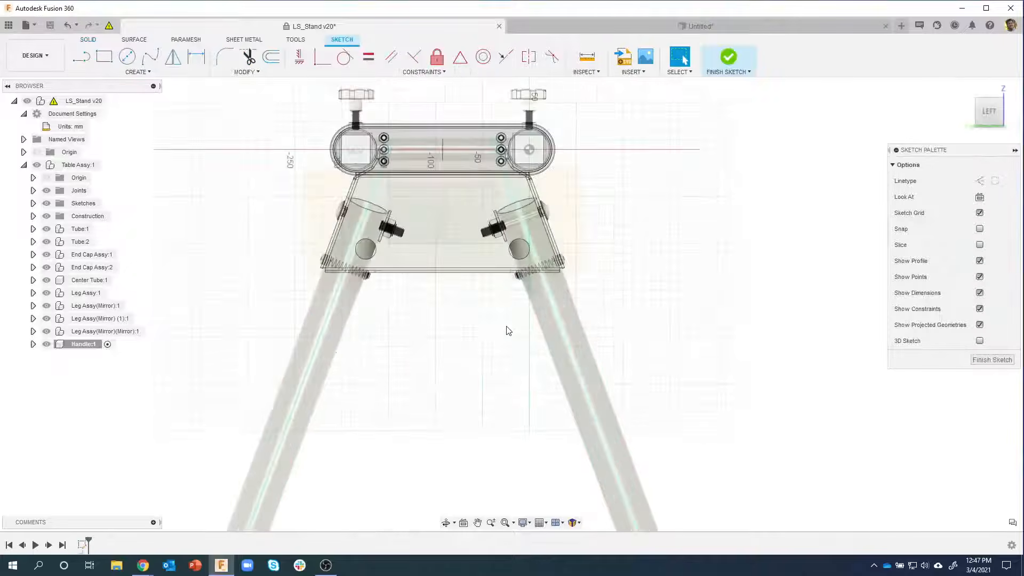
Step: Project the outer face of the leg support plate, including its two lower holes, into the handle sketch
scroll(496, 327, up, 3)
key(p)
scroll(482, 283, up, 1)
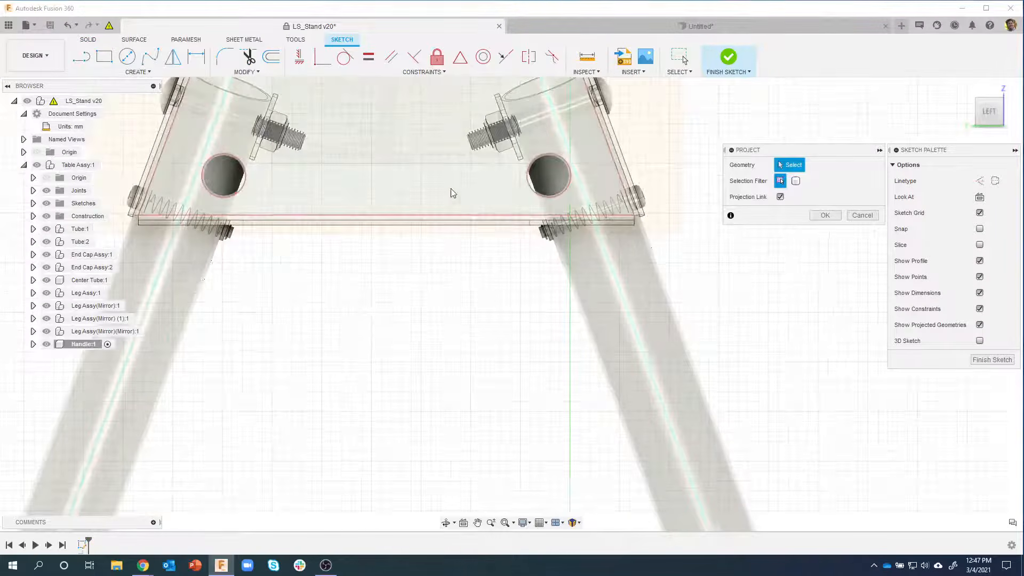
click(450, 187)
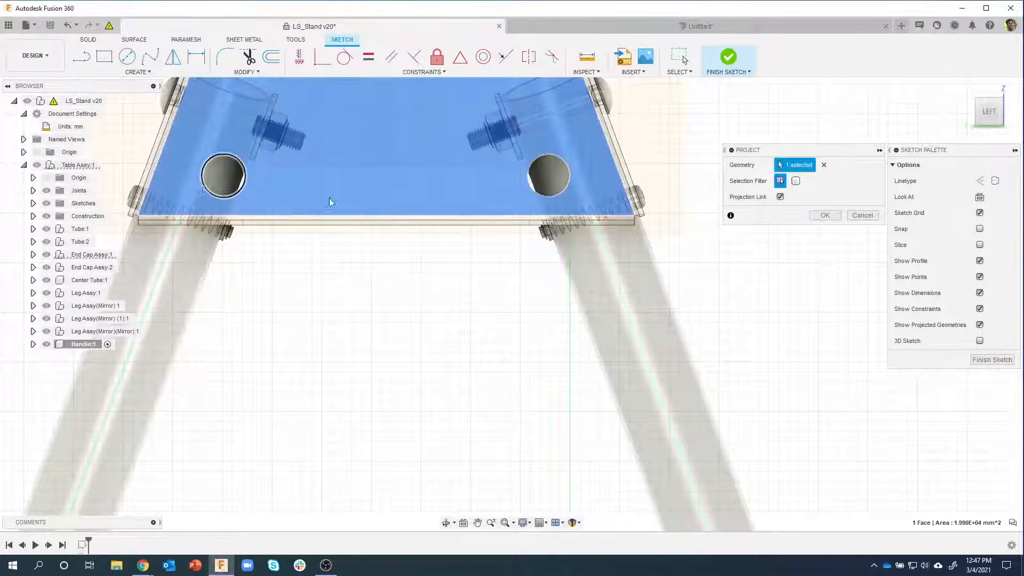
click(825, 215)
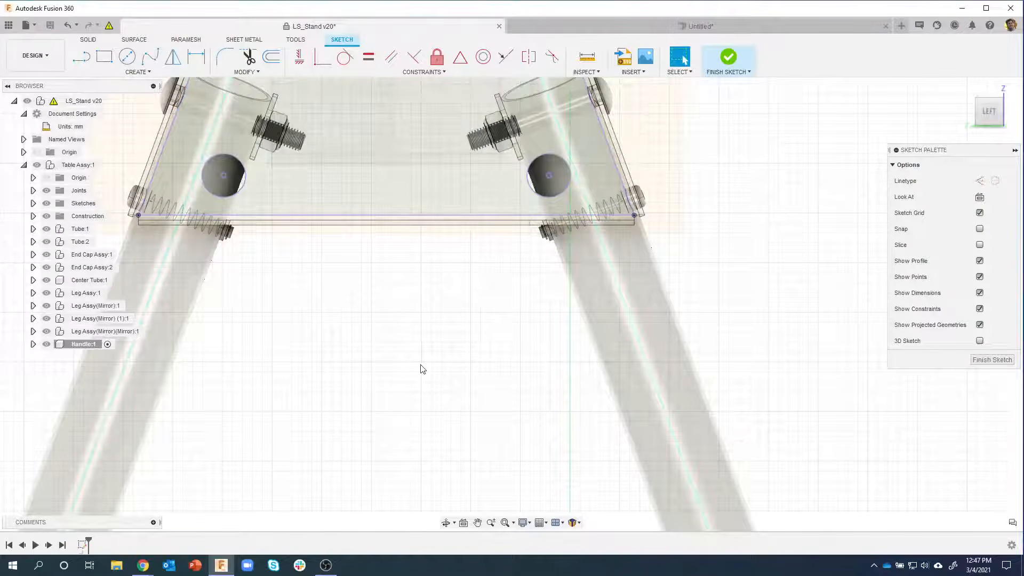
Step: Enable 3D sketching and draw a line about 46 mm long from the front hole's center, straight outward from the plate
mouse_move(437, 331)
shift+middle_down()
mouse_move(332, 233)
mouse_move(277, 219)
mouse_move(344, 384)
mouse_move(533, 359)
mouse_move(527, 342)
mouse_move(583, 347)
mouse_move(746, 407)
mouse_move(821, 371)
shift+middle_up()
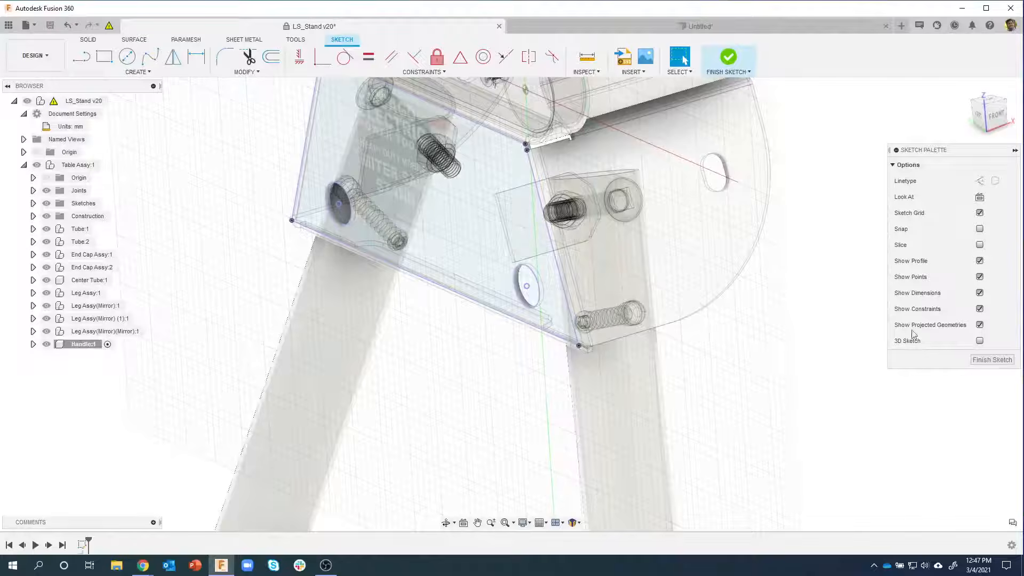
click(980, 341)
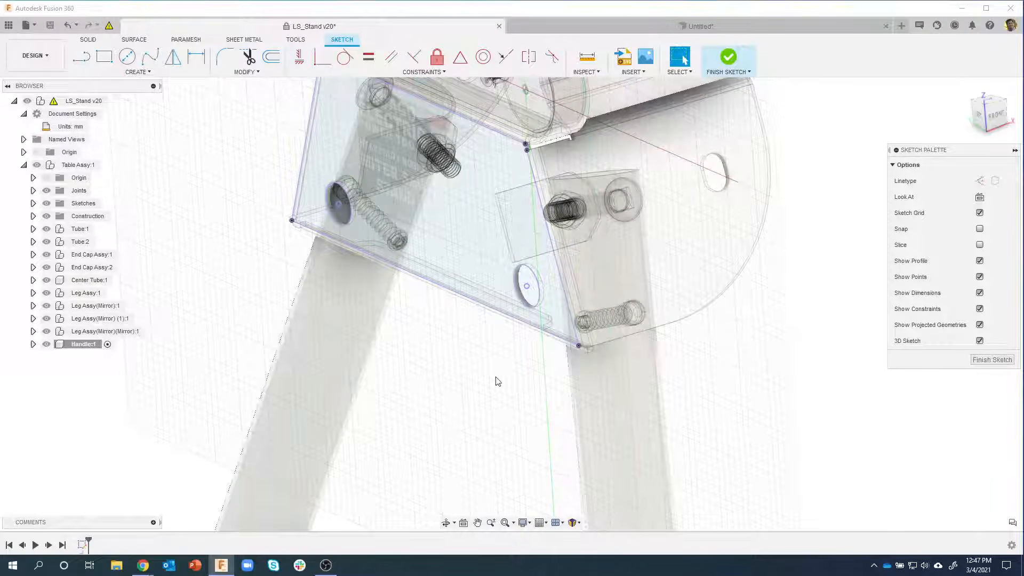
click(84, 63)
middle_drag(336, 247, 329, 294)
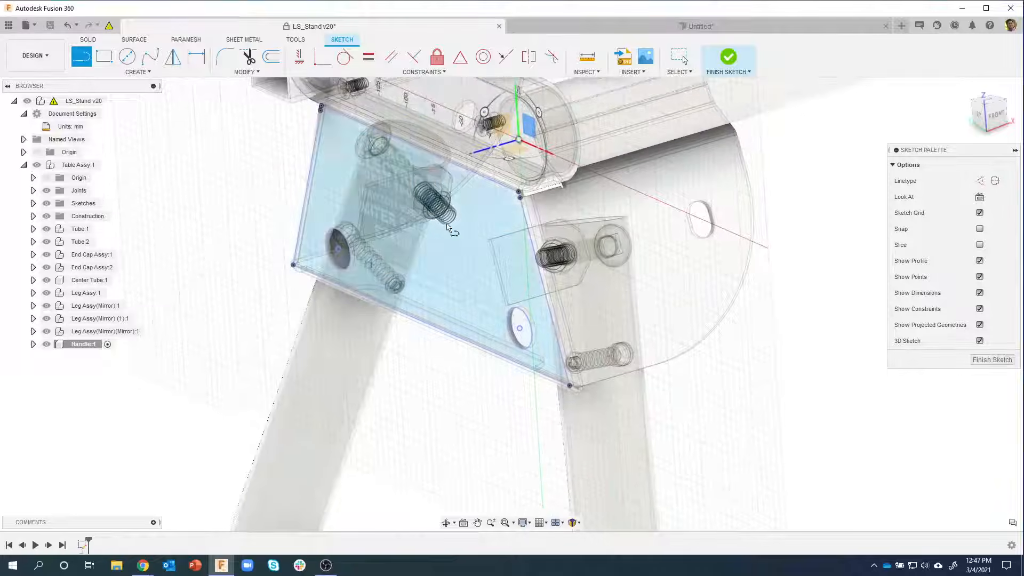
mouse_move(519, 149)
shift+middle_down()
mouse_move(536, 135)
mouse_move(525, 162)
mouse_move(547, 170)
shift+middle_up()
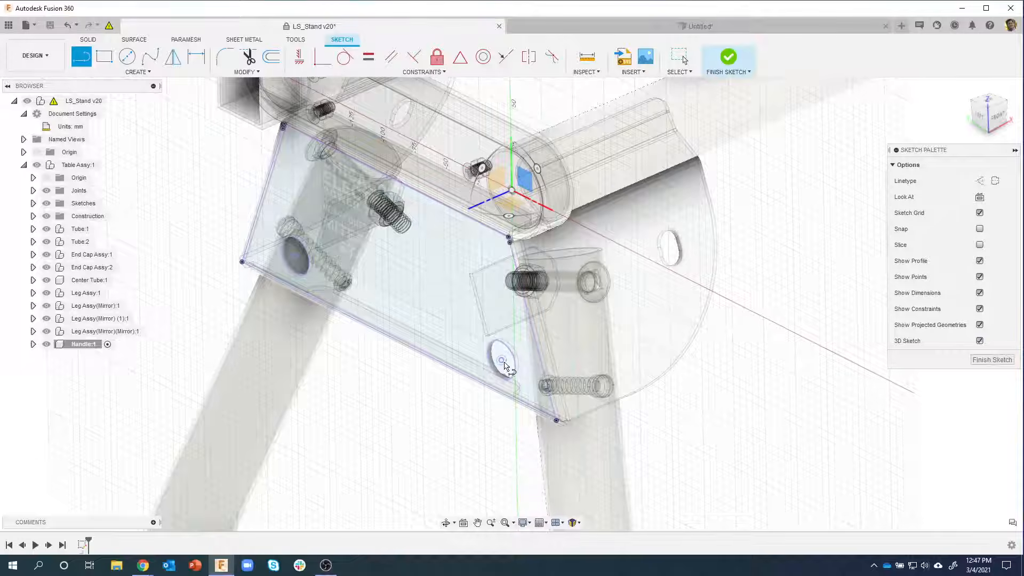
scroll(505, 352, down, 1)
scroll(514, 341, down, 1)
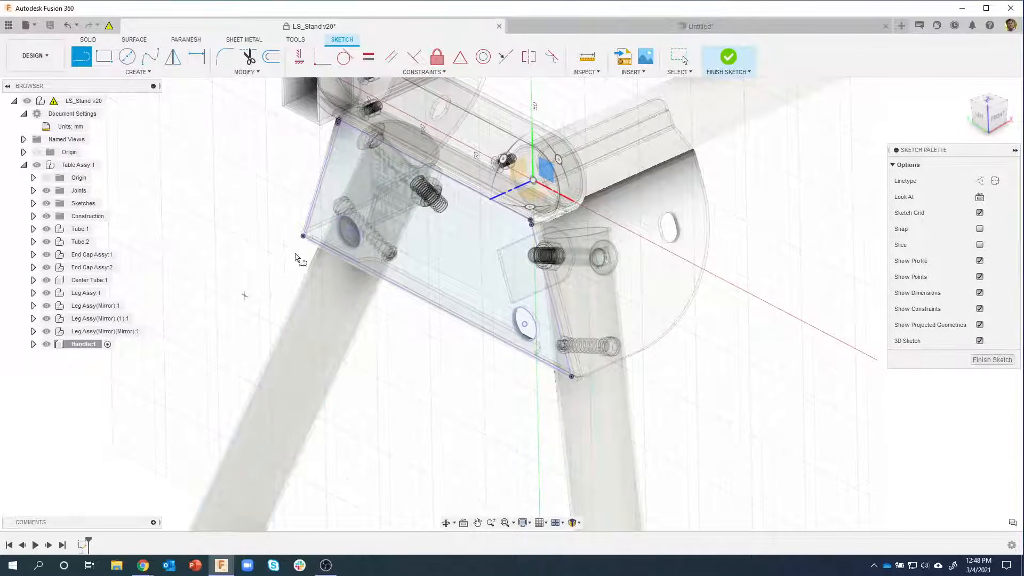
shift+middle_drag(468, 330, 516, 333)
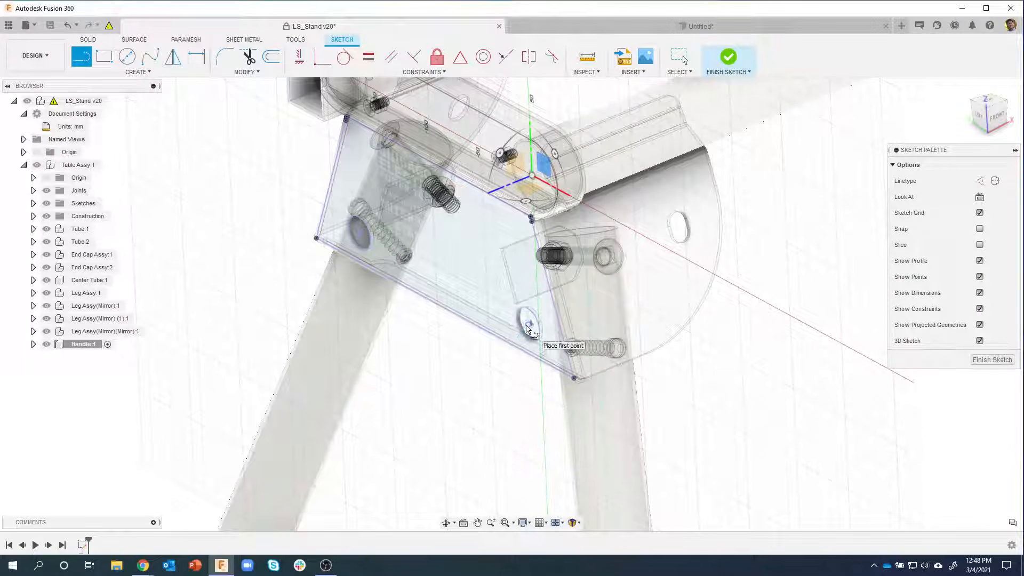
scroll(528, 327, up, 3)
click(529, 326)
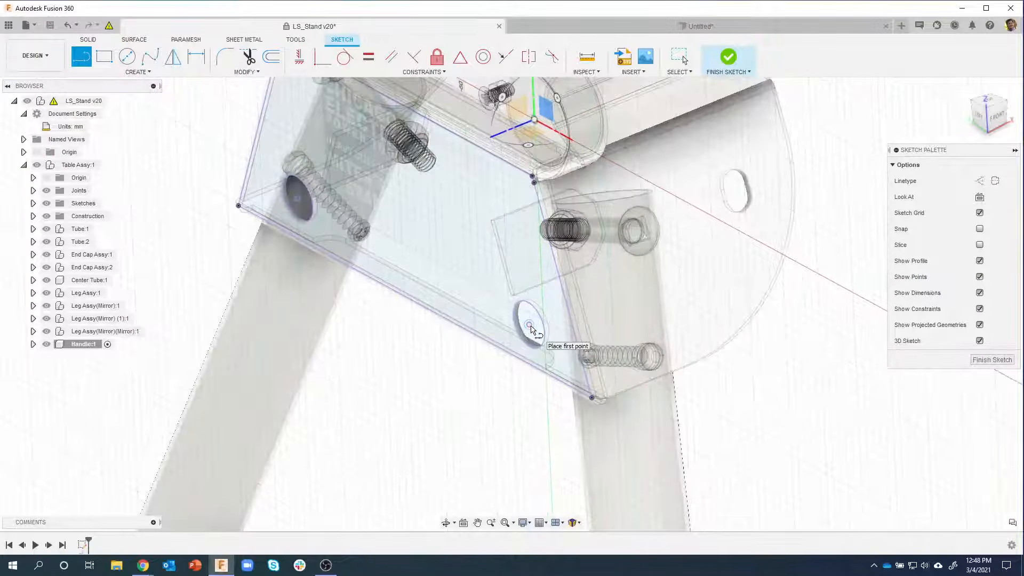
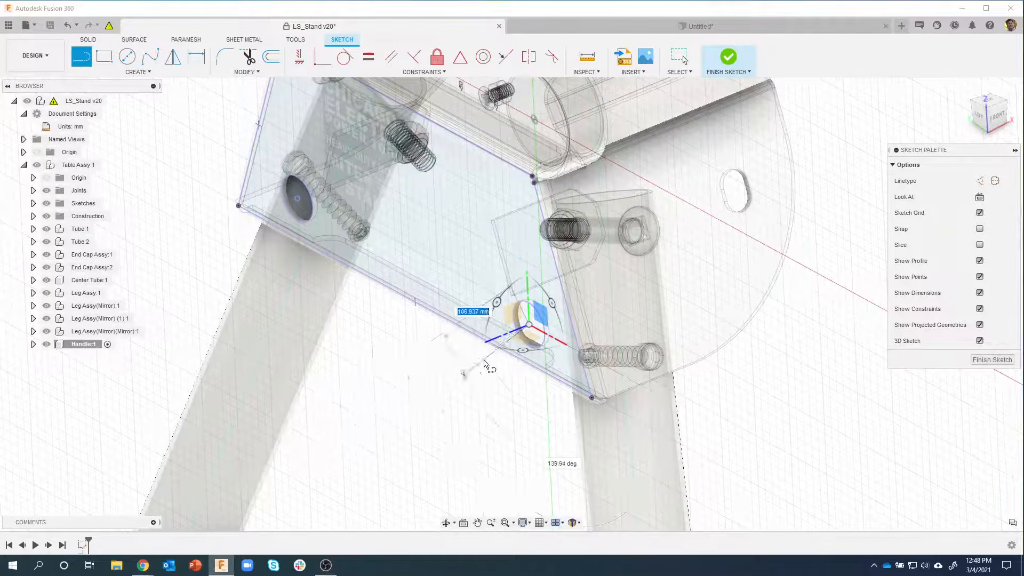
click(510, 314)
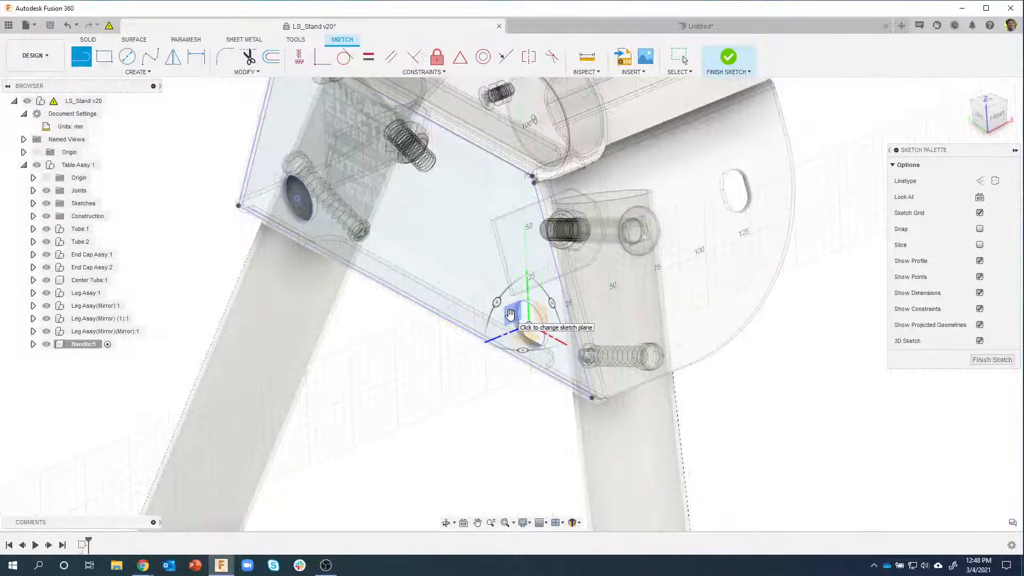
click(510, 314)
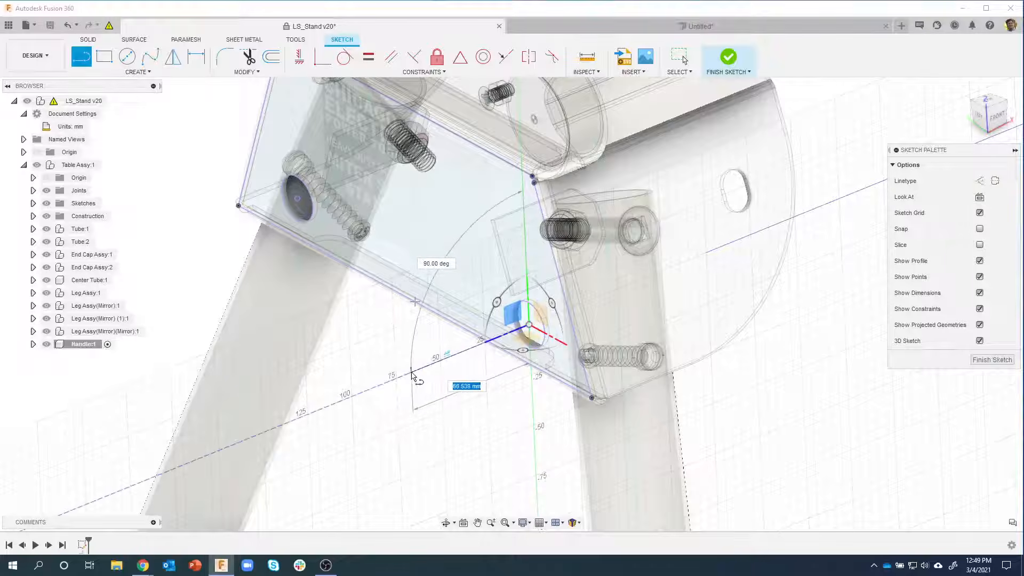
click(449, 363)
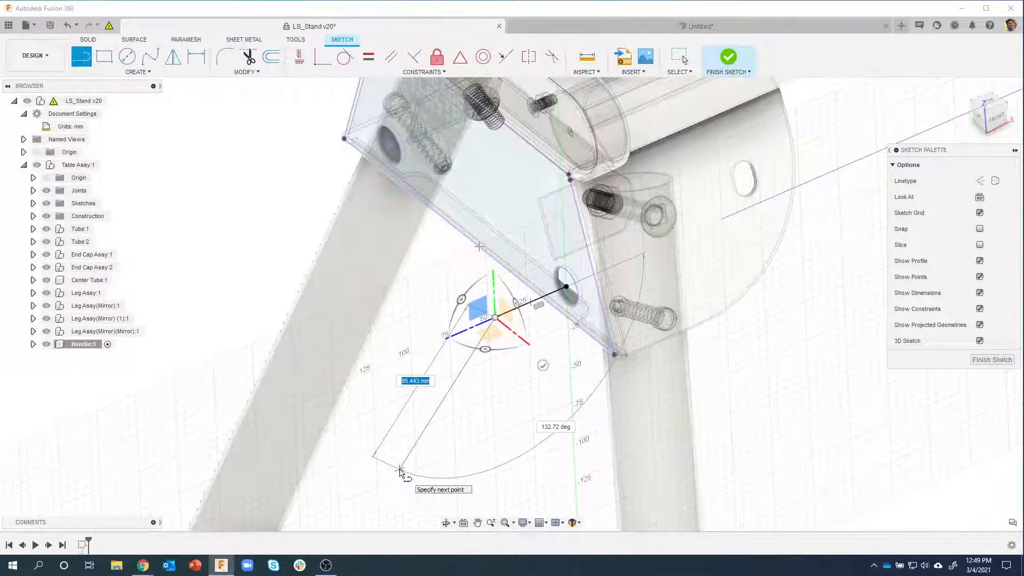
Step: Continue the line path about 95 mm downward and outward, and add a crossbar on the horizontal plane parallel to the plate's lower edge
click(400, 471)
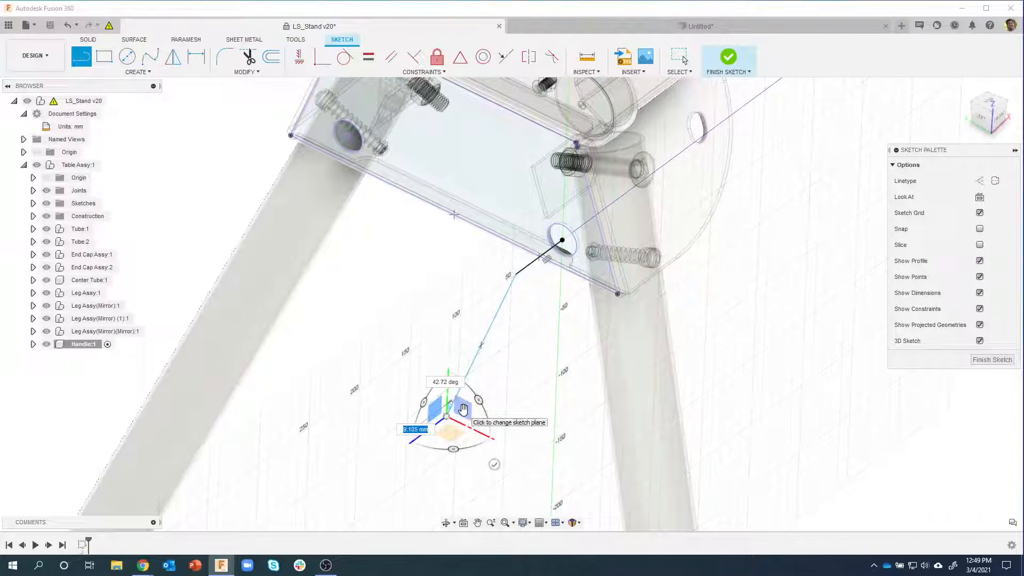
click(450, 432)
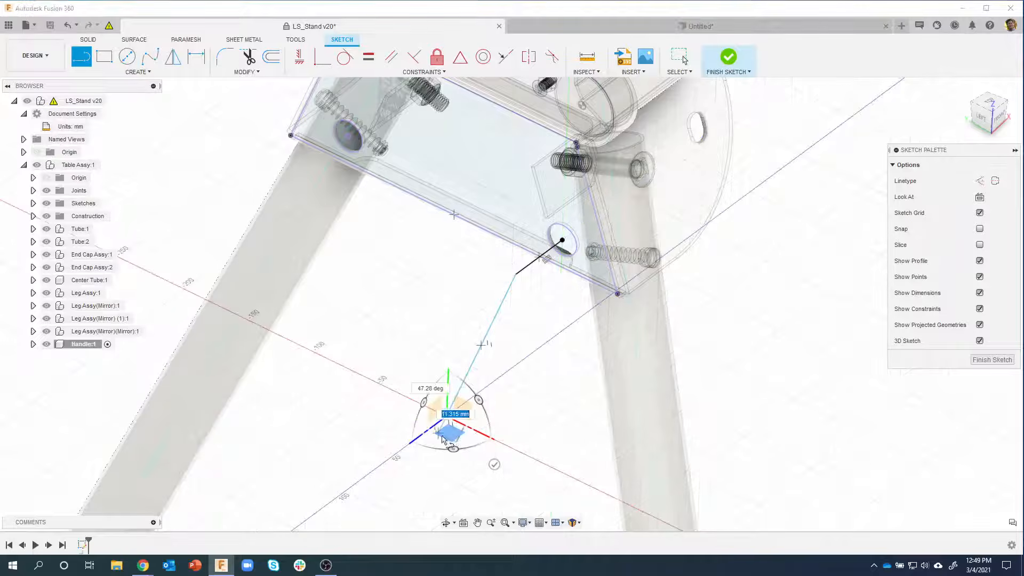
shift+middle_drag(366, 407, 354, 374)
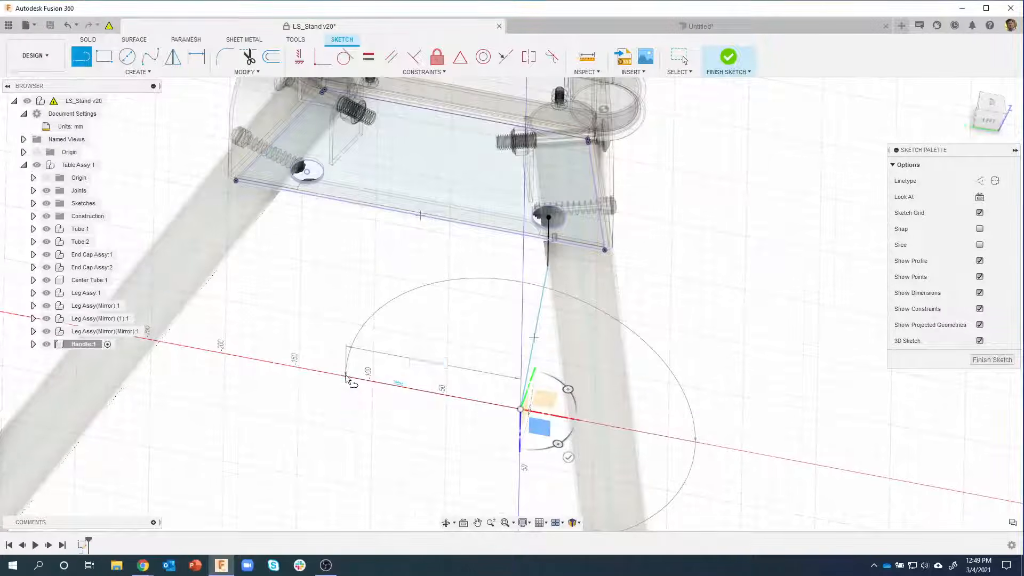
click(347, 378)
Step: Complete the handle path with a slanted line about 75 mm back toward the plate and a line ending at the rear hole's center
shift+middle_drag(347, 378, 343, 390)
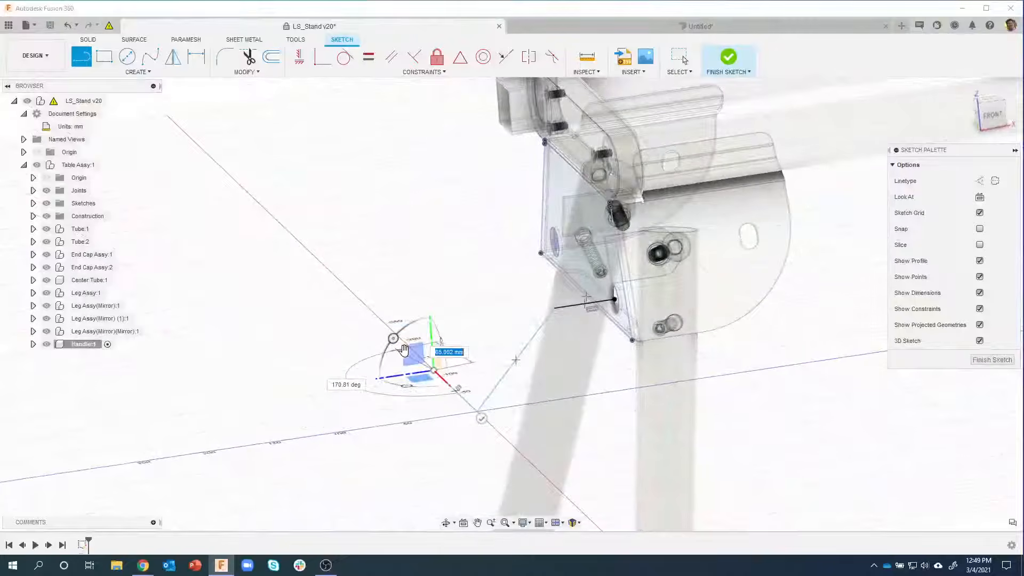
click(407, 350)
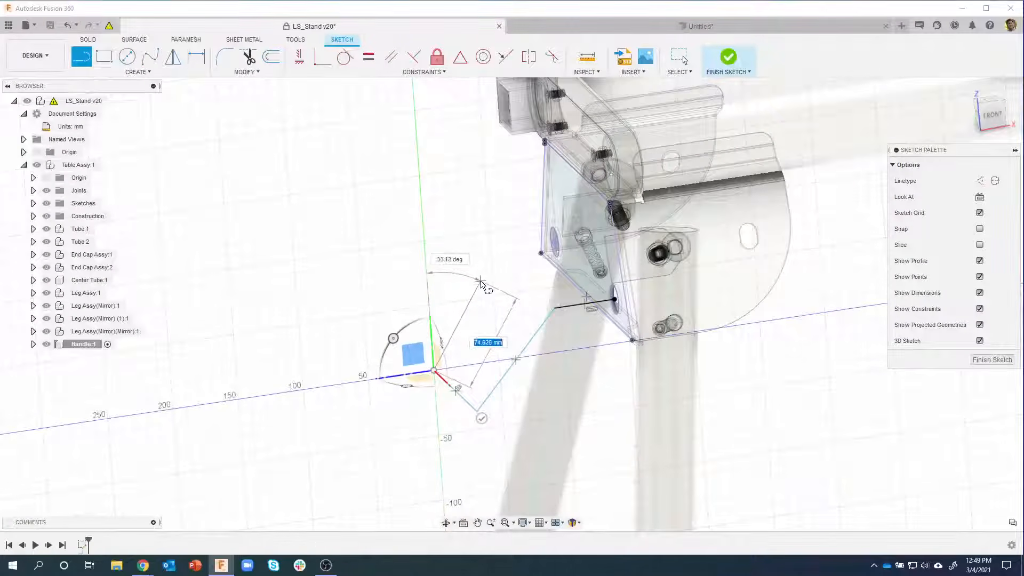
click(481, 281)
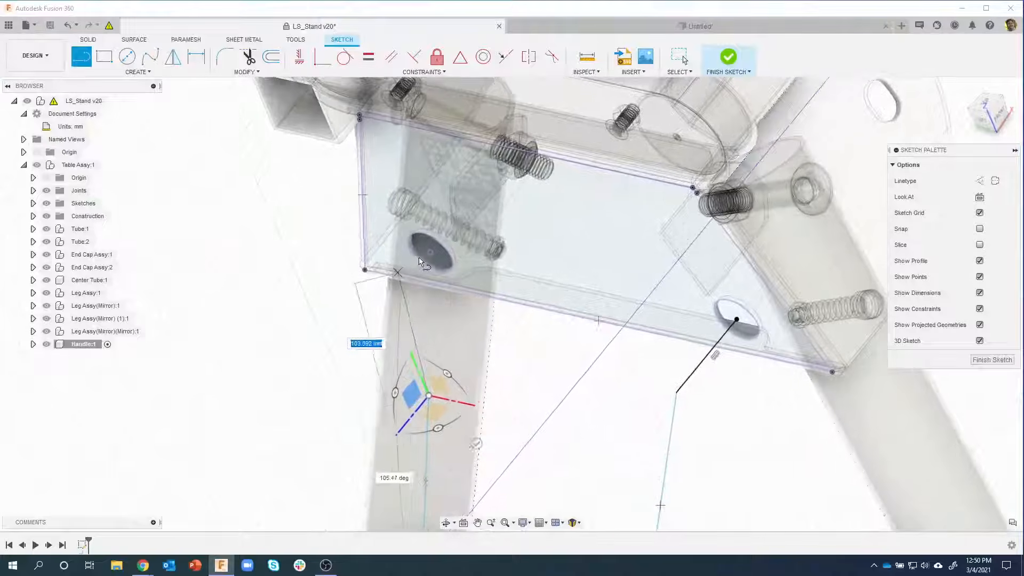
click(430, 251)
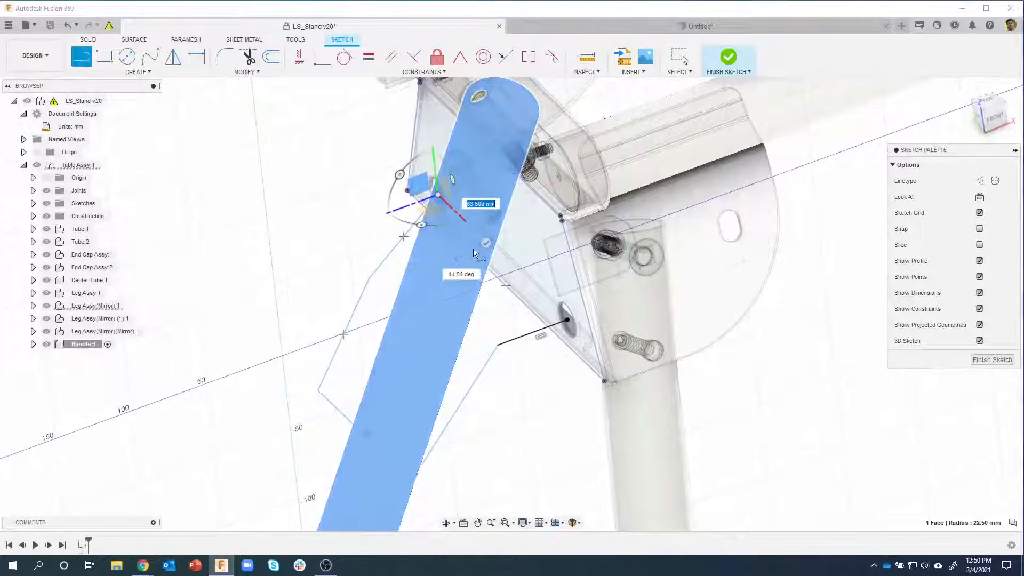
click(486, 243)
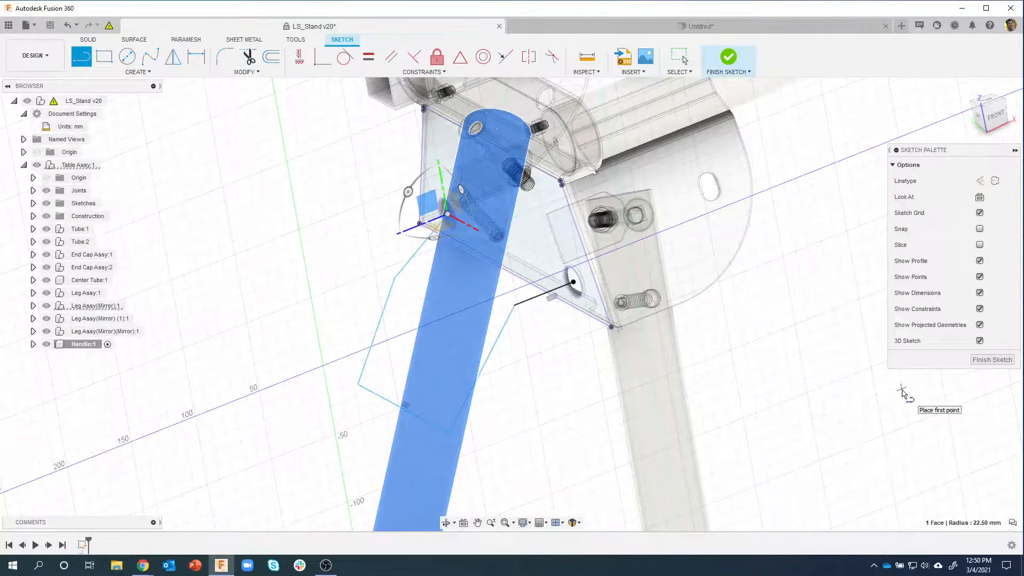
Step: Try to constrain the two line segments starting at the plate holes as equal in length and parallel
mouse_move(776, 354)
shift+middle_down()
mouse_move(297, 297)
mouse_move(291, 203)
mouse_move(536, 309)
mouse_move(477, 319)
shift+middle_up()
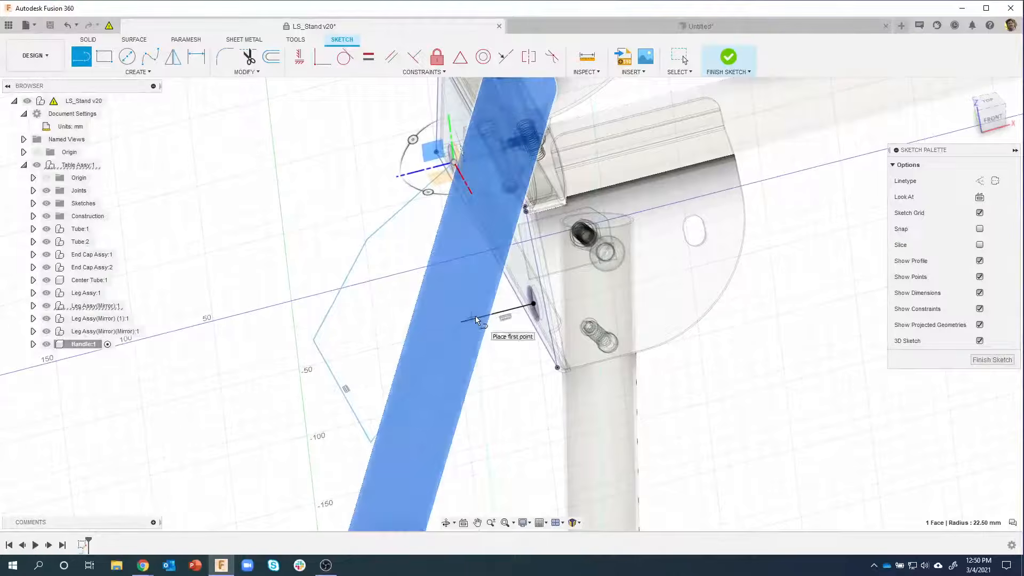
click(372, 59)
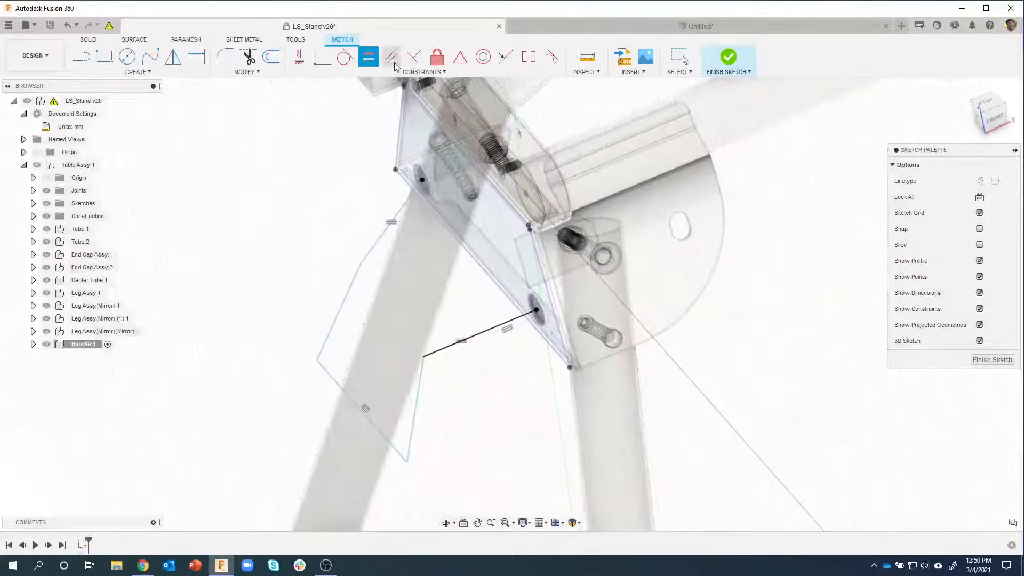
click(391, 58)
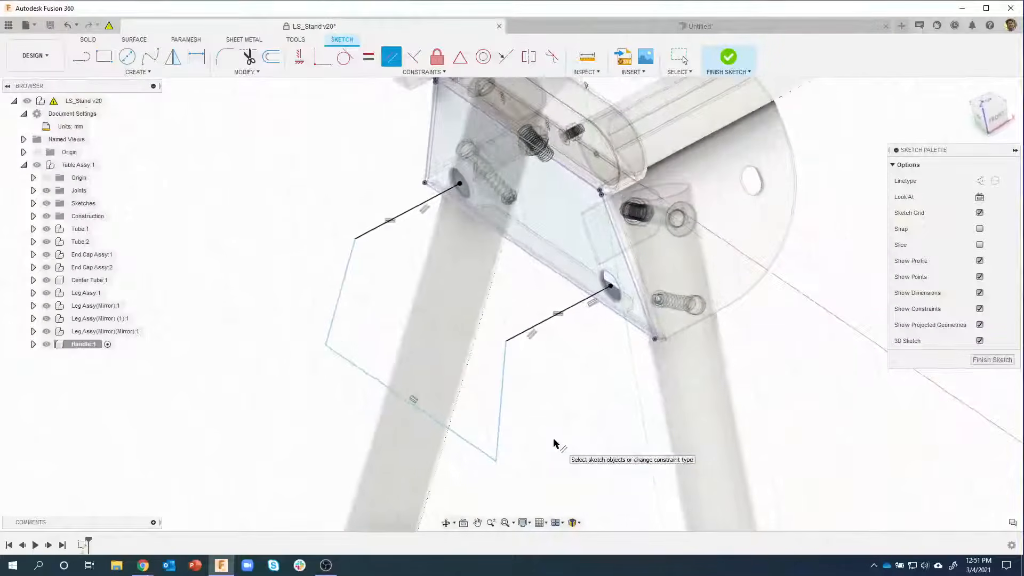
key(Escape)
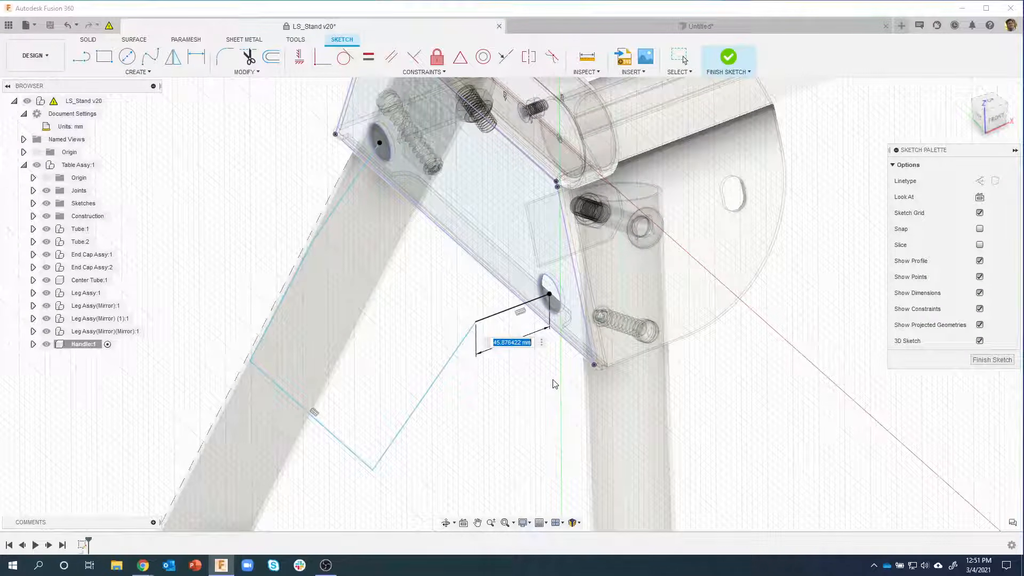
Step: Dimension the front side of the handle path: 85 mm outward line, 120 mm slanted line, and 135° between them
key(Return)
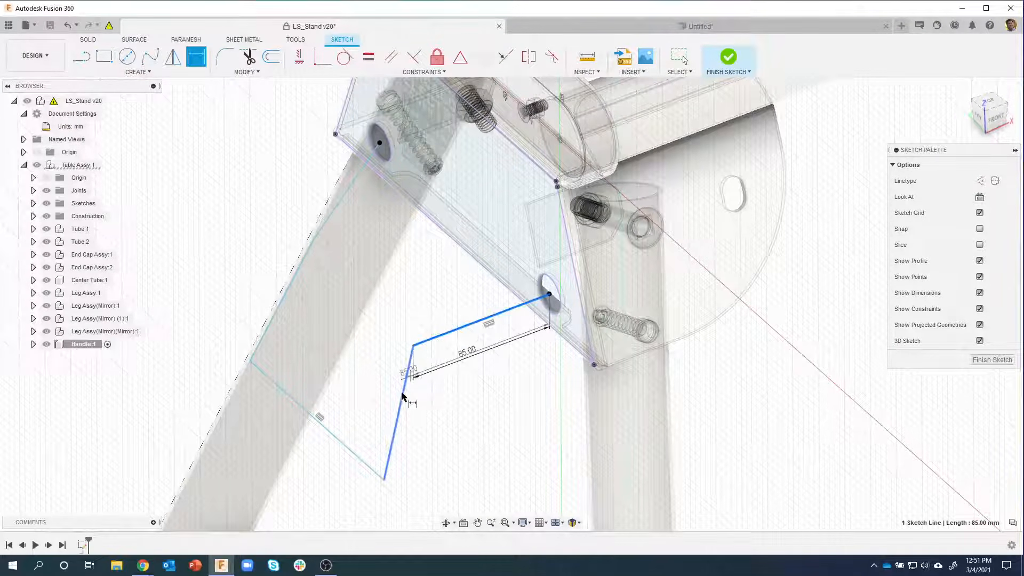
click(436, 392)
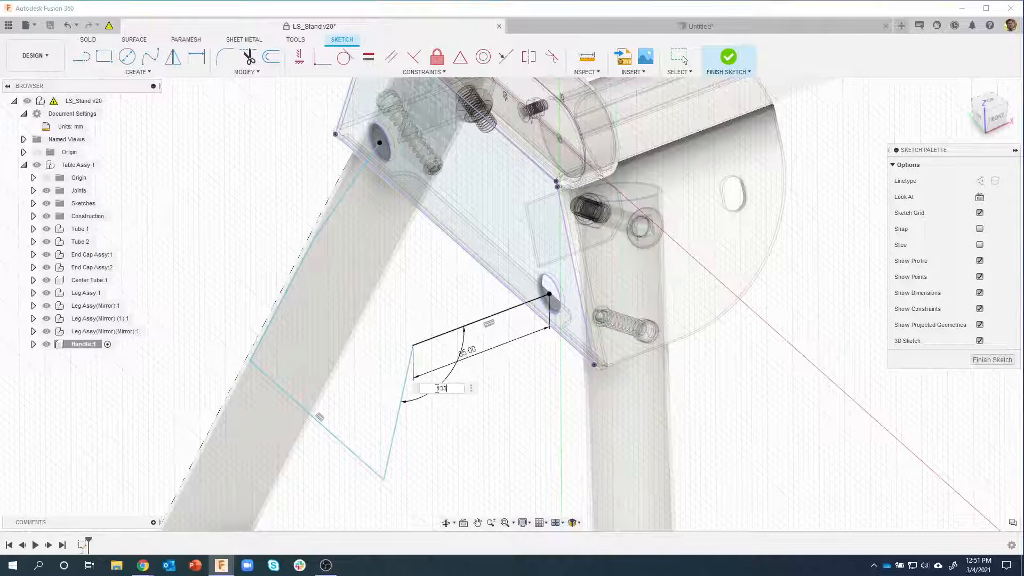
key(Return)
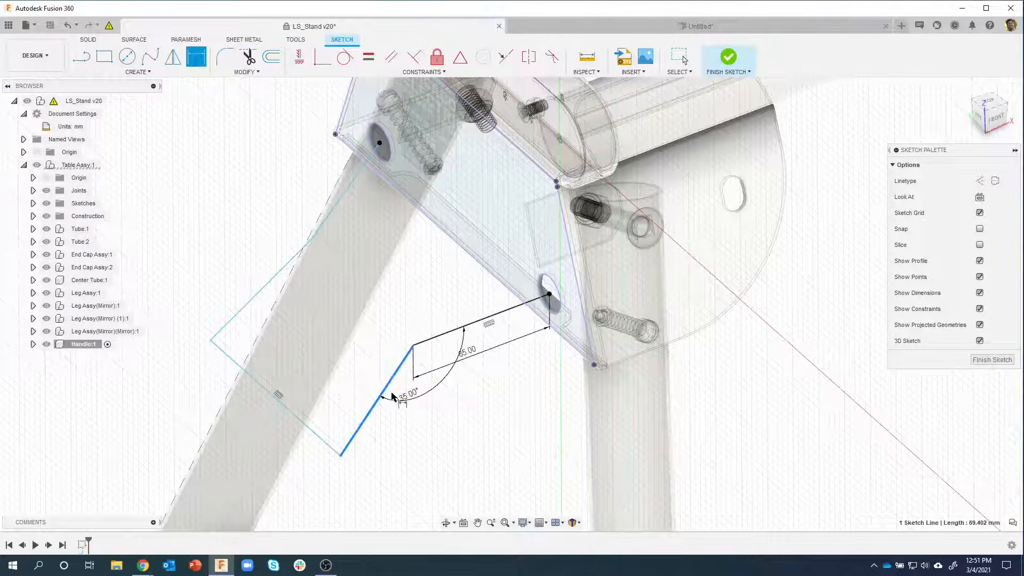
click(419, 421)
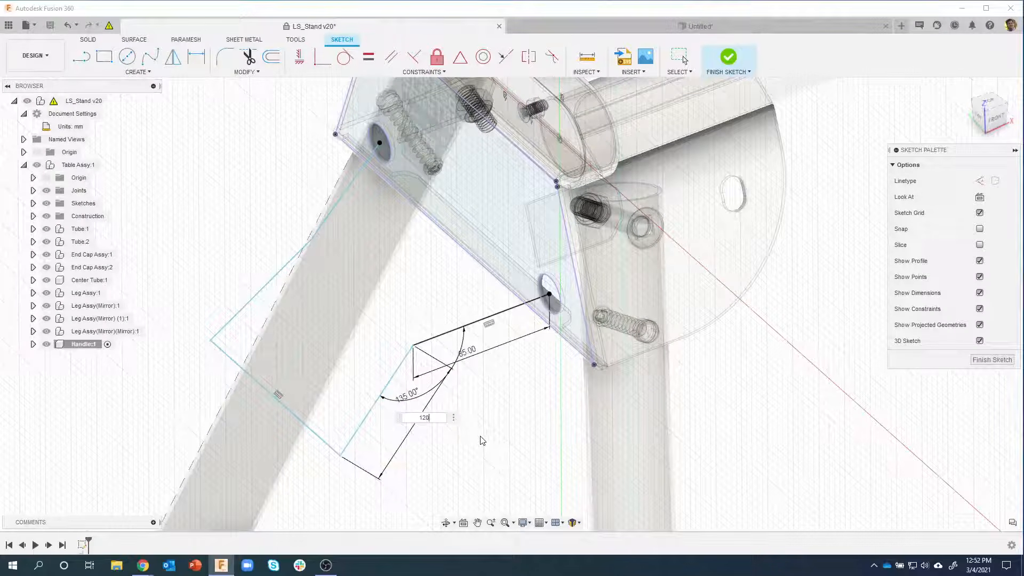
key(Return)
Step: Try to apply a collinear constraint between the 85 mm outward line and the 120 mm slanted line
mouse_move(484, 441)
shift+middle_down()
mouse_move(553, 389)
mouse_move(578, 320)
mouse_move(479, 289)
mouse_move(498, 325)
mouse_move(496, 315)
mouse_move(539, 320)
mouse_move(552, 422)
mouse_move(508, 411)
mouse_move(550, 484)
mouse_move(385, 376)
shift+middle_up()
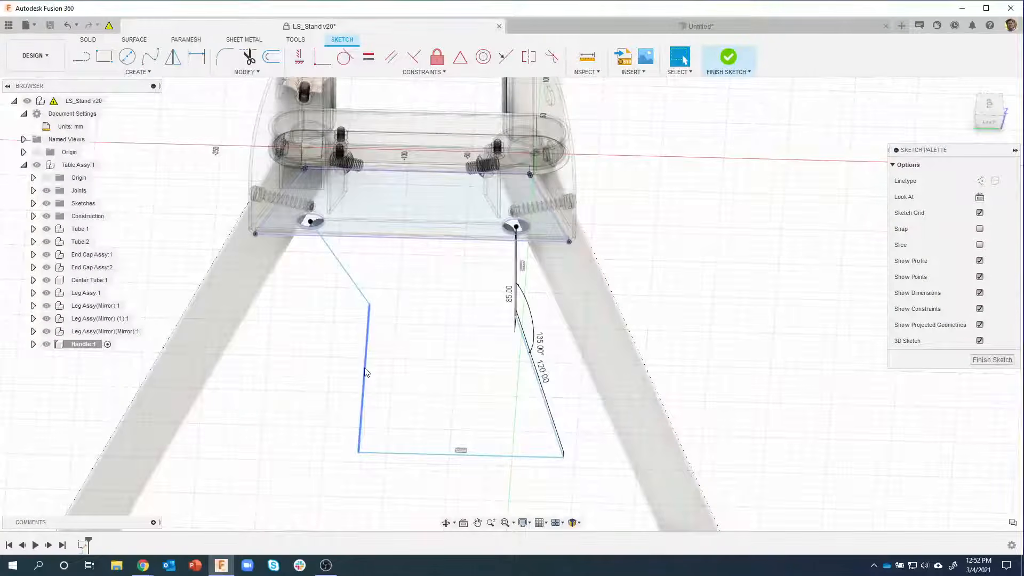
mouse_move(389, 382)
shift+middle_down()
mouse_move(404, 372)
mouse_move(331, 338)
mouse_move(314, 314)
shift+middle_up()
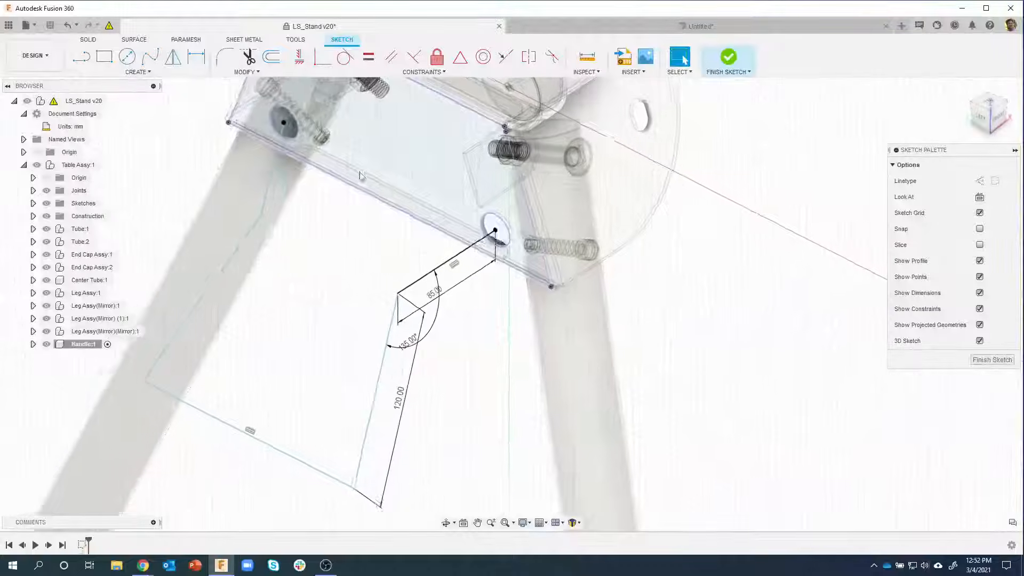
click(502, 61)
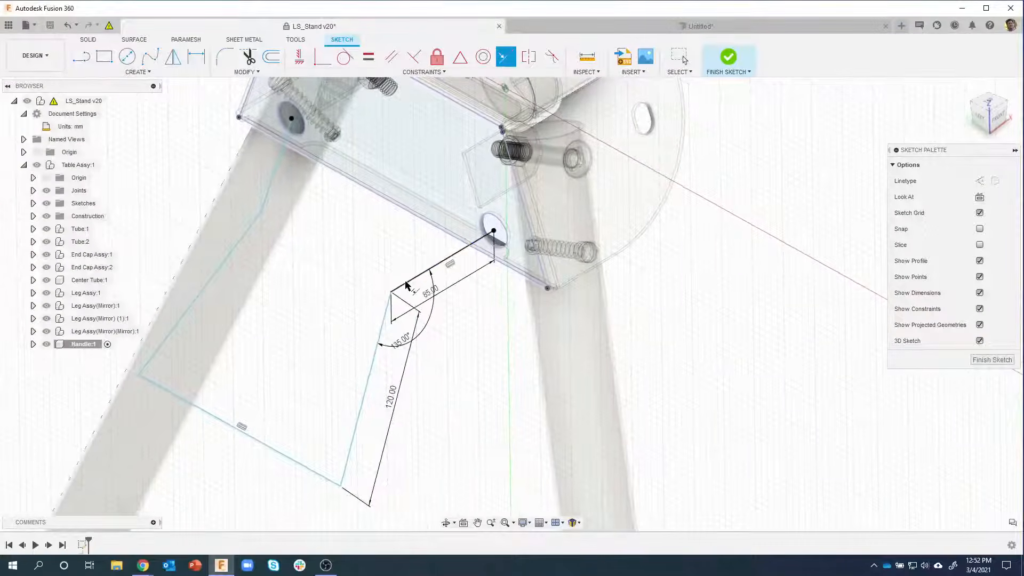
click(409, 285)
click(376, 358)
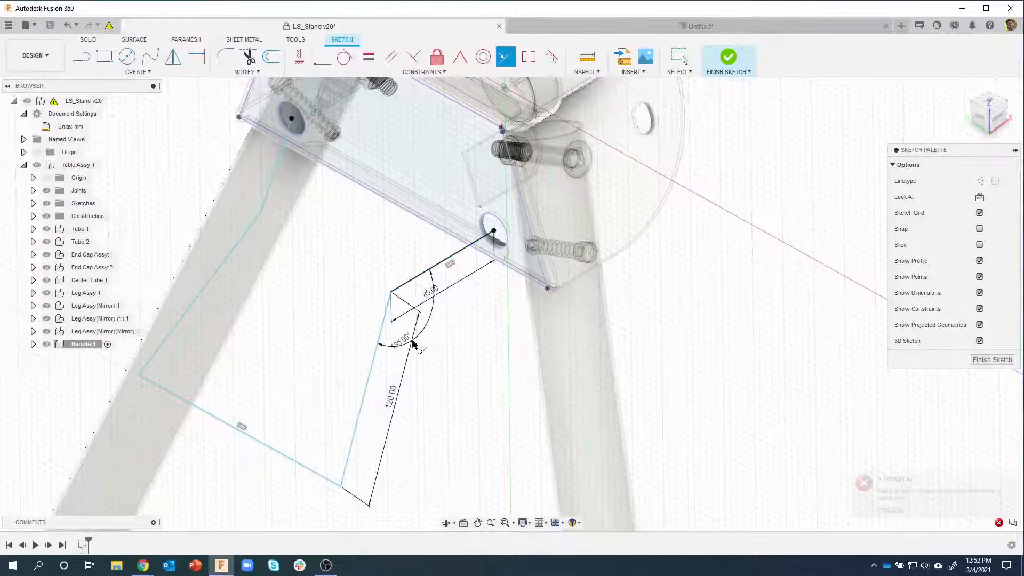
key(Escape)
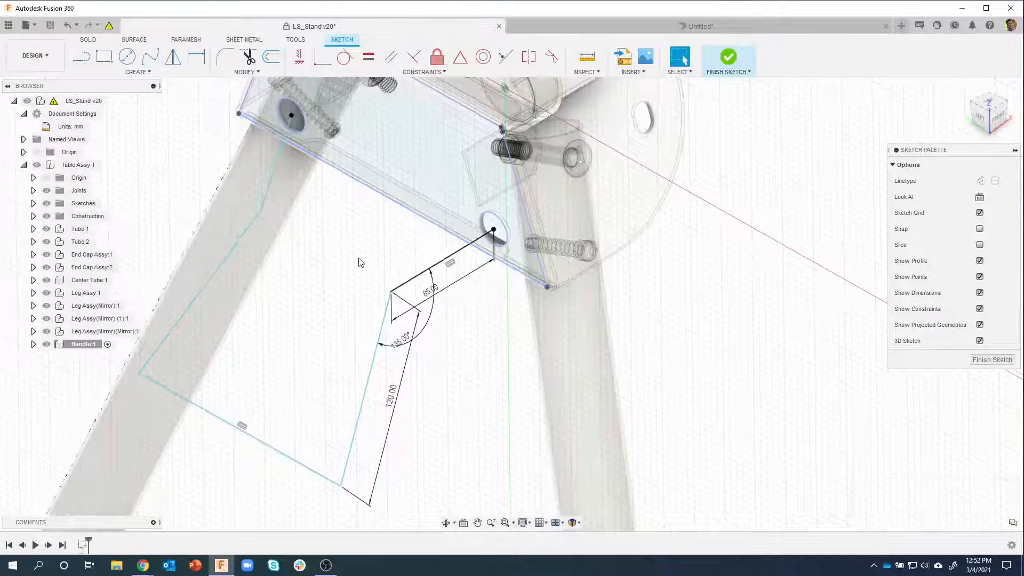
Step: Constrain the two handle path lines that start at the plate holes as equal in length and parallel
click(378, 58)
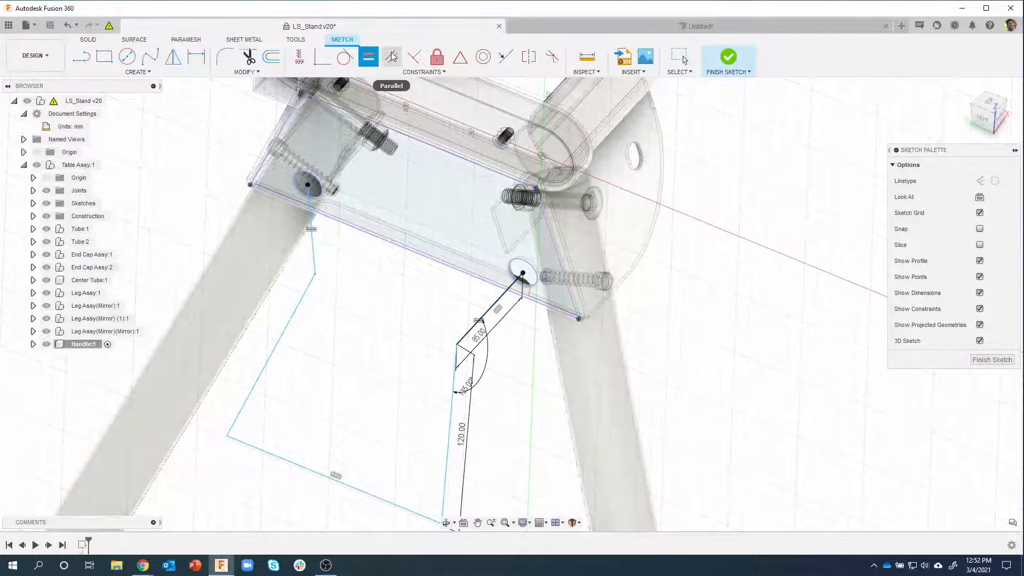
click(315, 254)
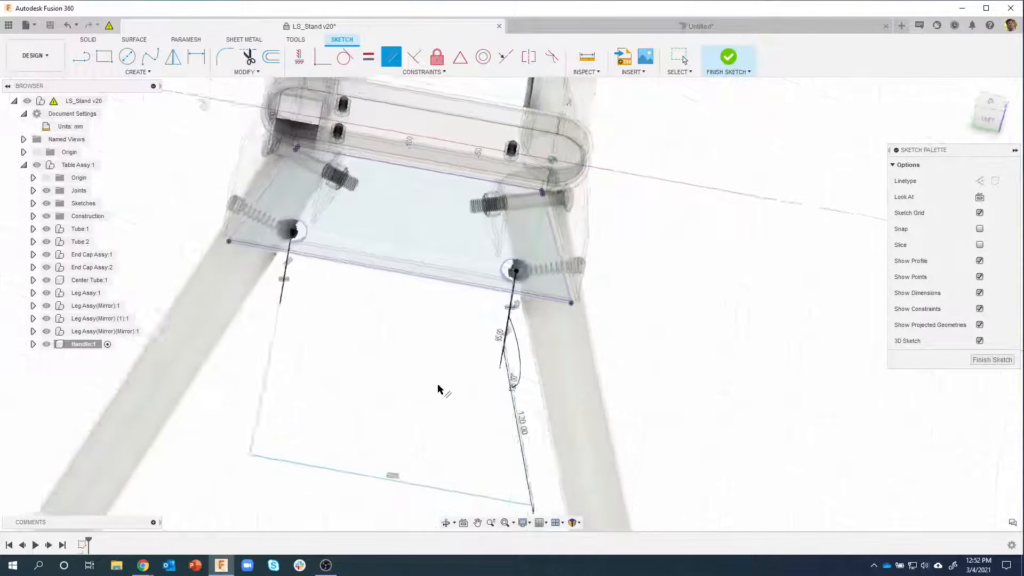
mouse_move(457, 402)
shift+middle_down()
mouse_move(431, 398)
mouse_move(468, 411)
mouse_move(425, 381)
mouse_move(423, 391)
mouse_move(457, 393)
mouse_move(441, 402)
mouse_move(480, 387)
mouse_move(316, 90)
shift+middle_up()
Step: Make the handle's outer cross line perpendicular to both slanted lines of the path
click(415, 57)
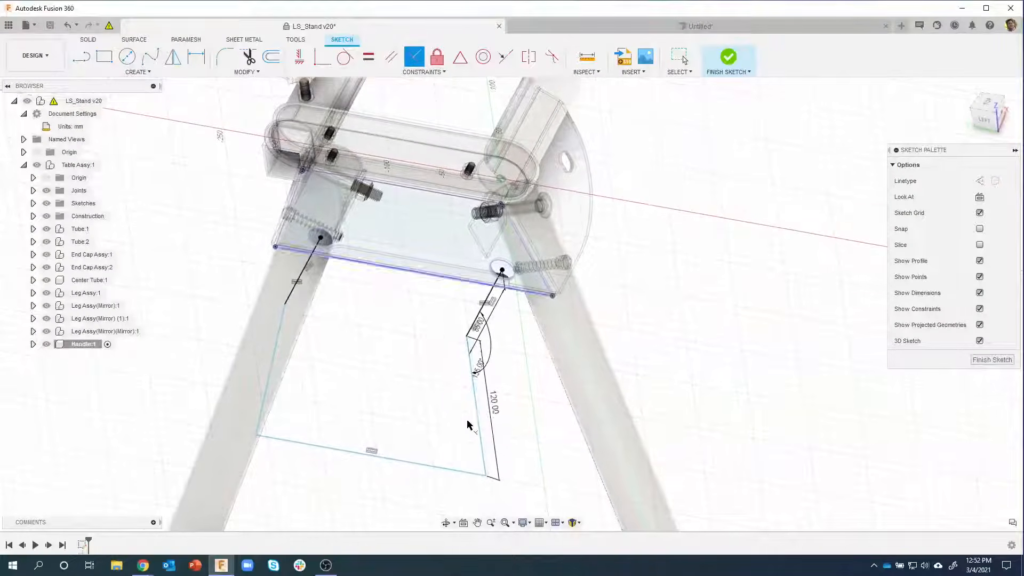
mouse_move(408, 393)
shift+middle_down()
mouse_move(357, 425)
mouse_move(435, 425)
shift+middle_up()
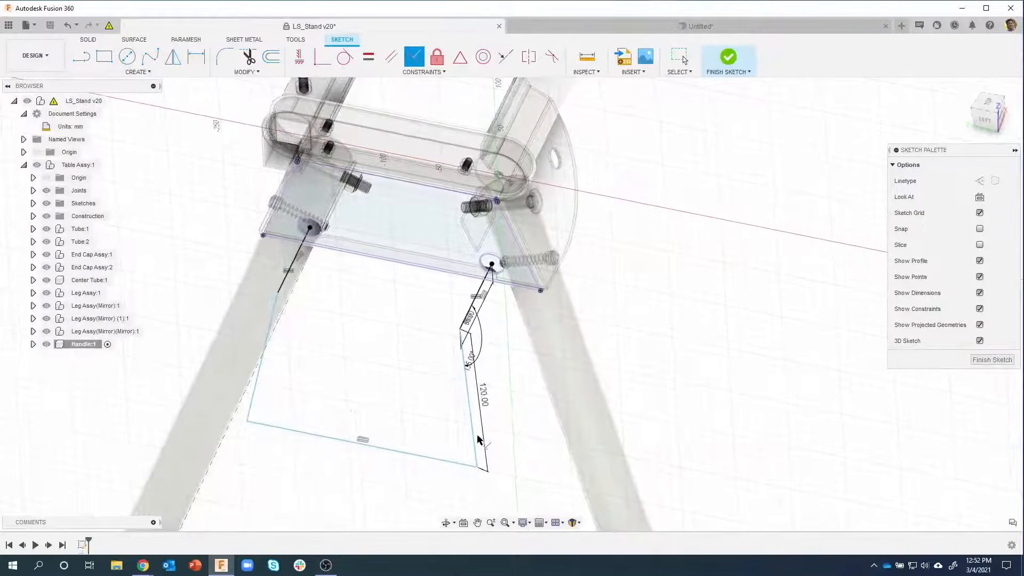
click(421, 459)
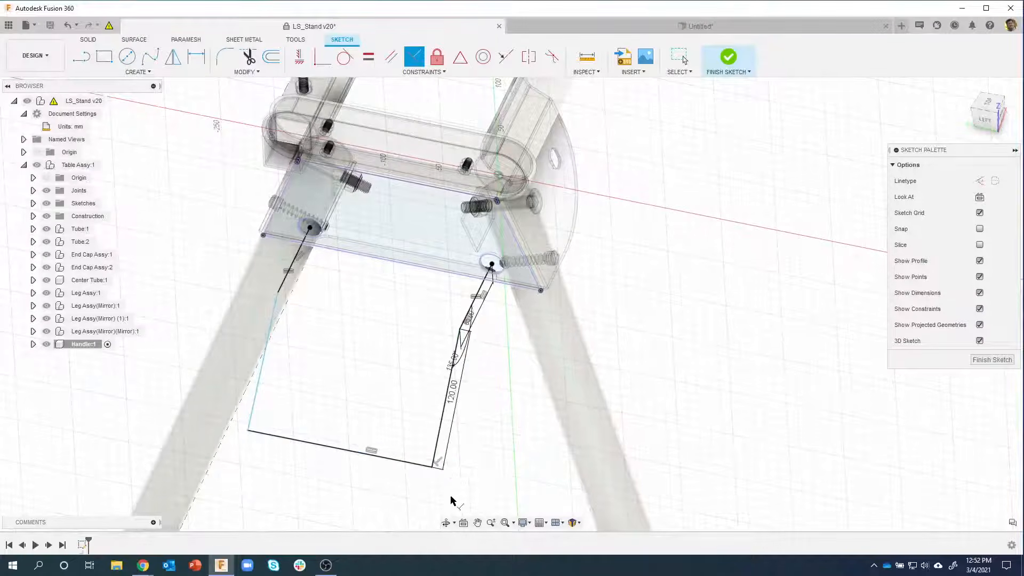
mouse_move(450, 500)
shift+middle_down()
mouse_move(496, 485)
mouse_move(478, 347)
mouse_move(422, 322)
mouse_move(350, 363)
mouse_move(346, 400)
mouse_move(418, 487)
mouse_move(433, 477)
mouse_move(359, 459)
mouse_move(396, 478)
shift+middle_up()
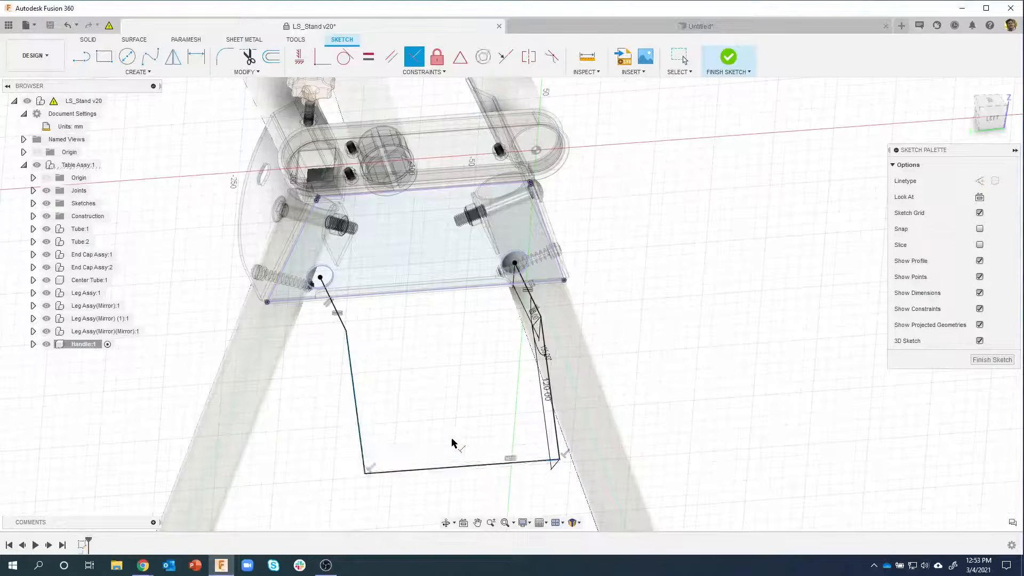
shift+middle_drag(481, 417, 540, 413)
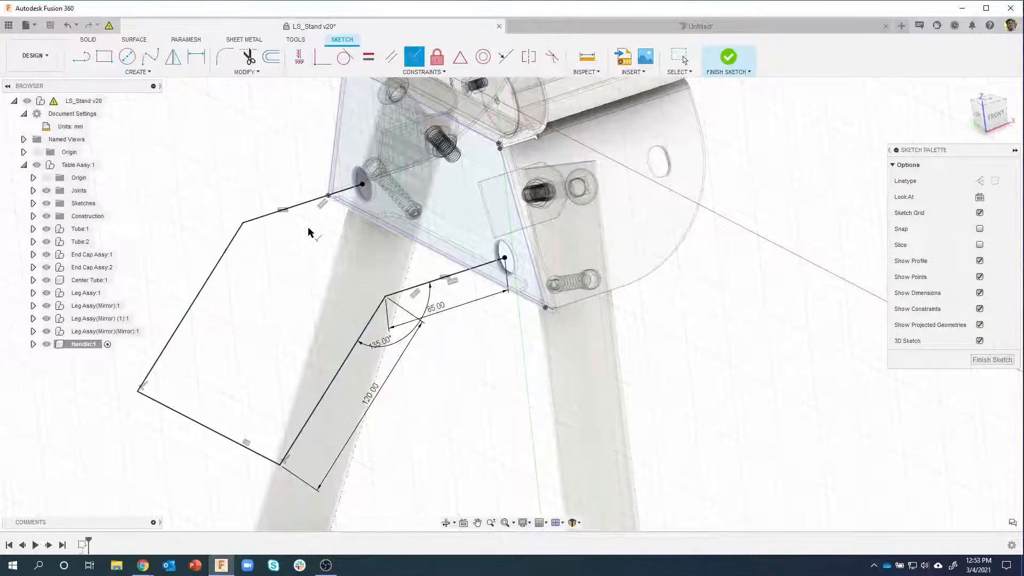
shift+middle_drag(310, 232, 496, 278)
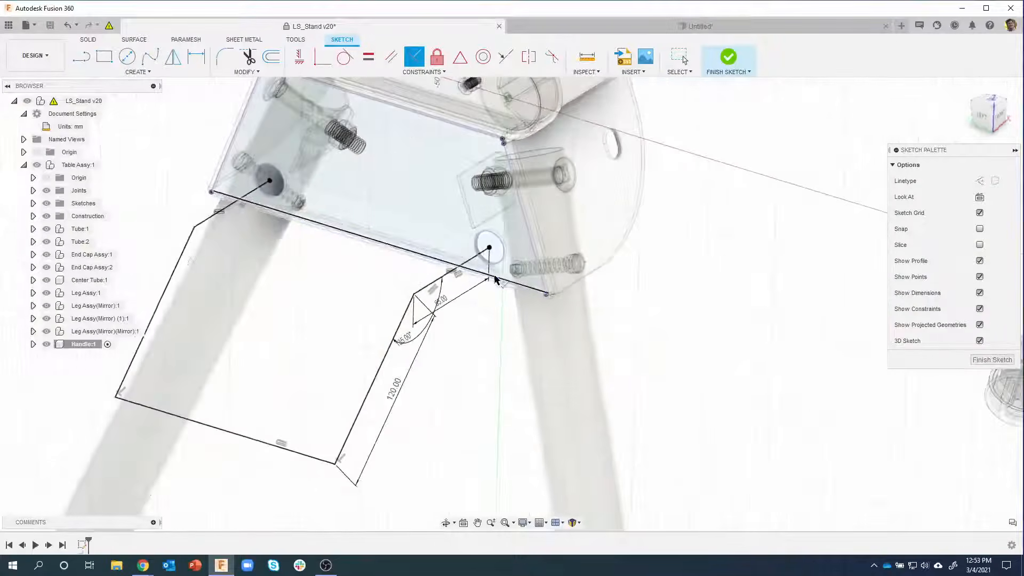
mouse_move(425, 338)
shift+middle_down()
mouse_move(464, 359)
mouse_move(464, 400)
mouse_move(490, 296)
mouse_move(271, 204)
mouse_move(281, 83)
shift+middle_up()
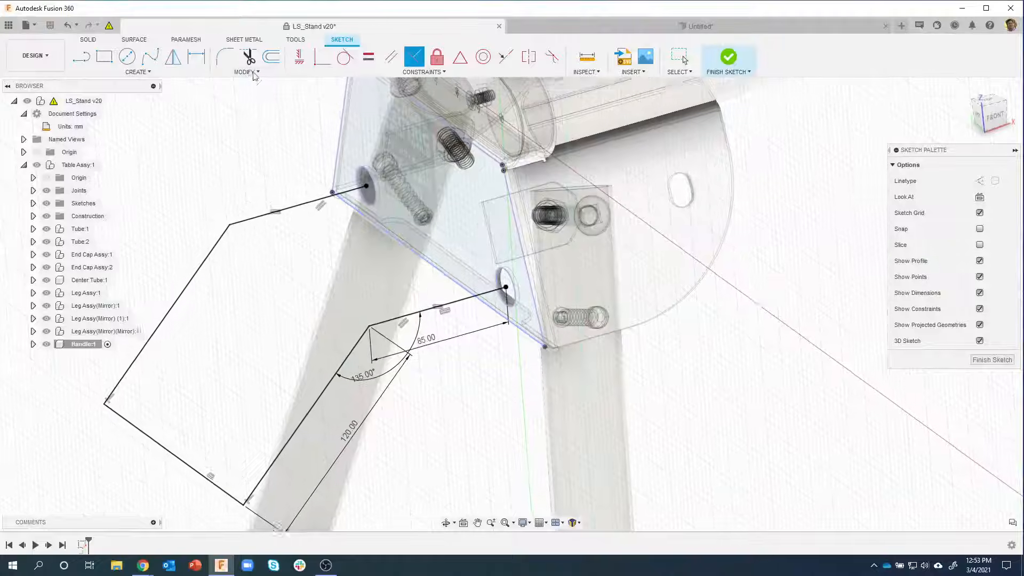
Step: Fillet all four corners of the handle path with a 25 mm radius
click(251, 71)
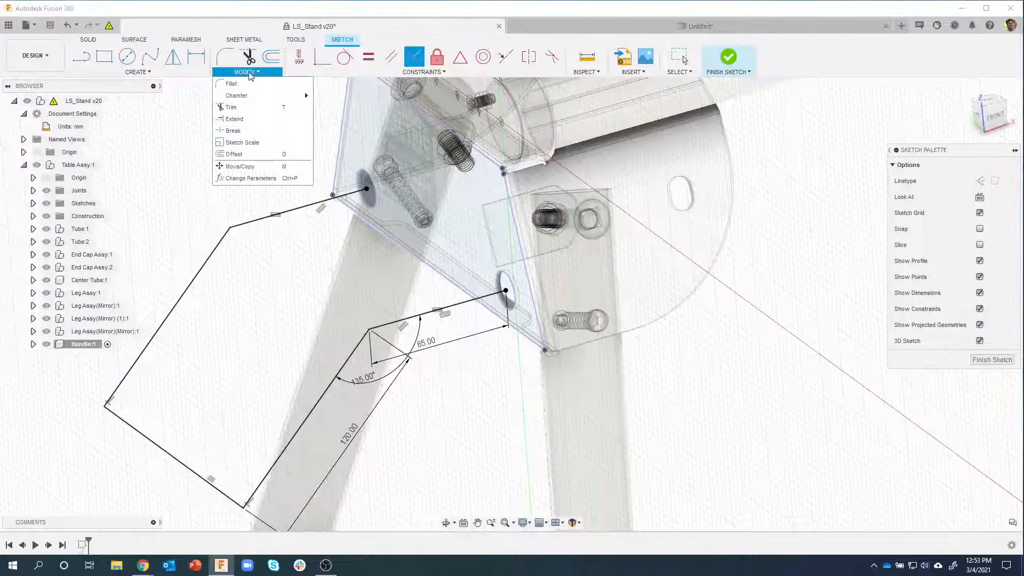
click(235, 81)
shift+middle_drag(297, 188, 353, 325)
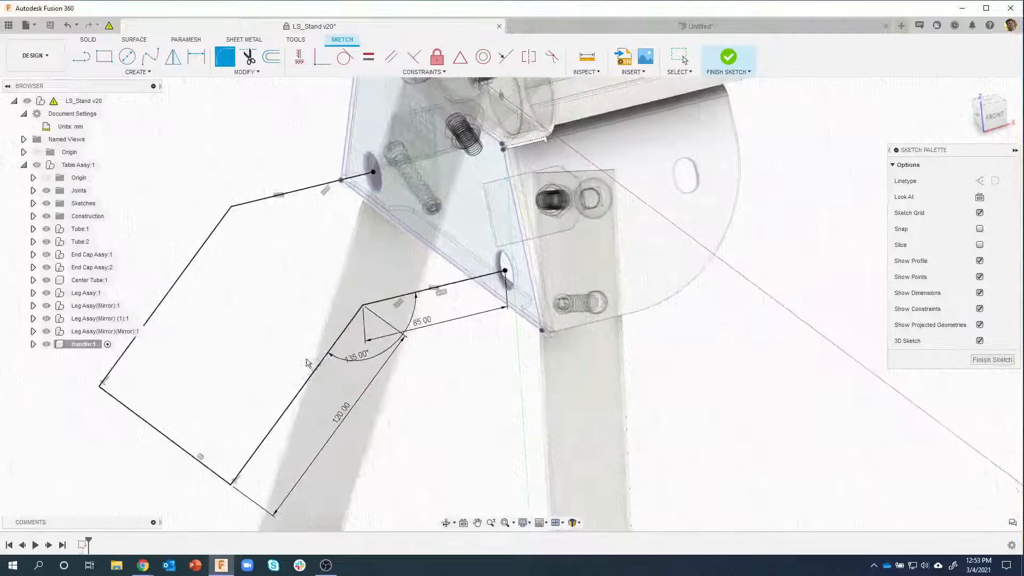
click(362, 307)
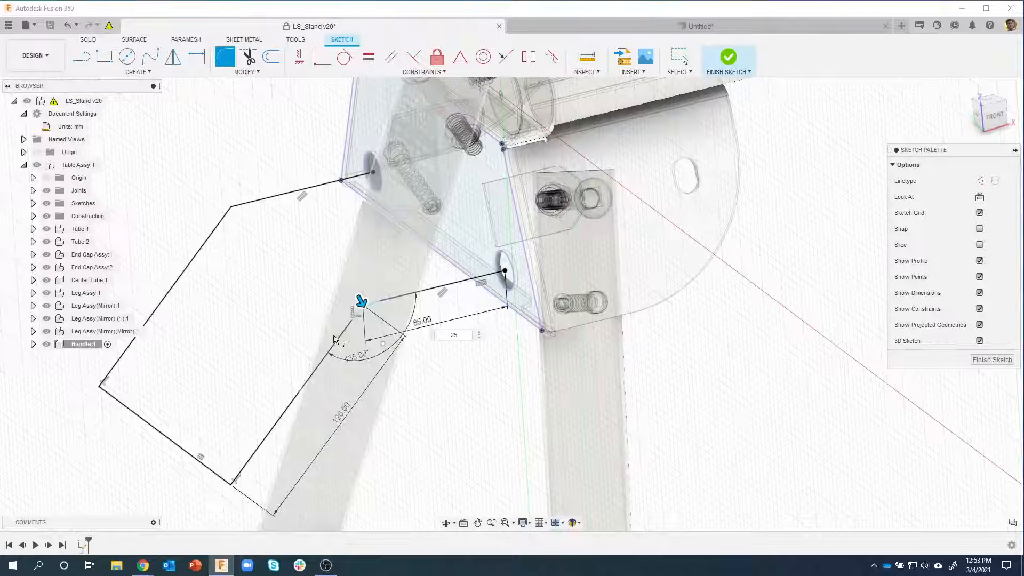
click(232, 488)
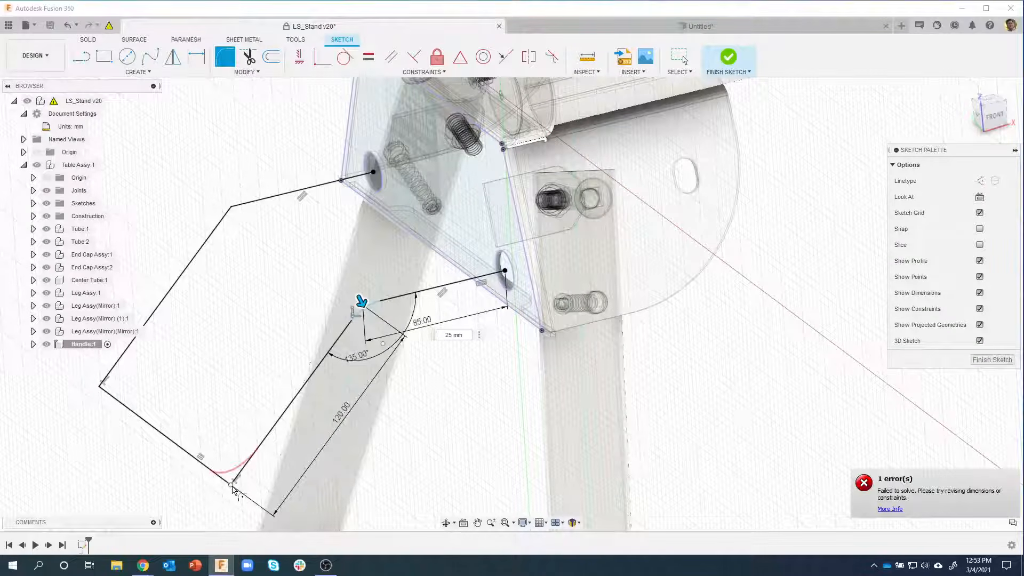
click(101, 391)
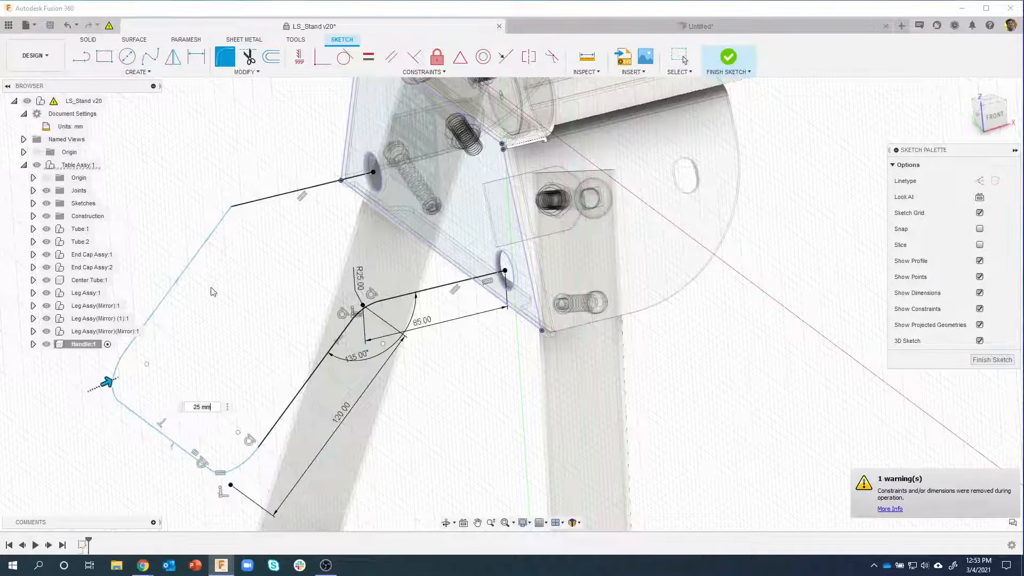
click(233, 209)
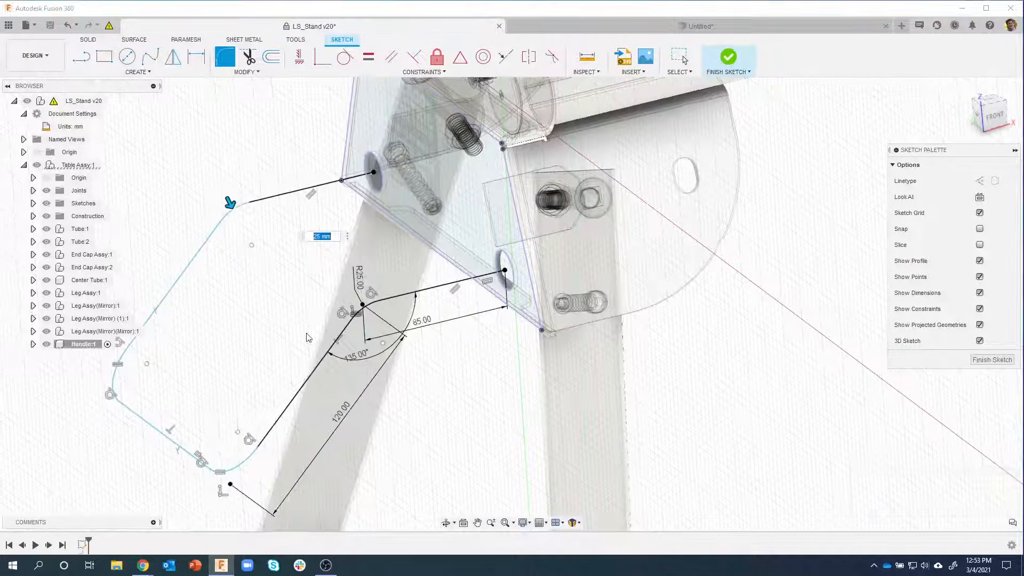
mouse_move(307, 336)
shift+middle_down()
mouse_move(325, 299)
mouse_move(519, 266)
shift+middle_up()
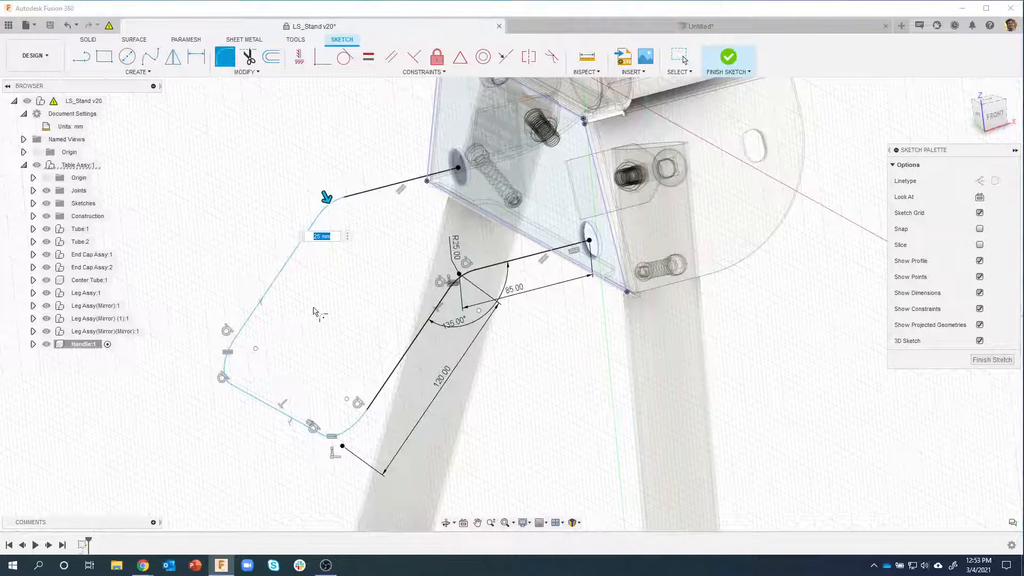
key(Return)
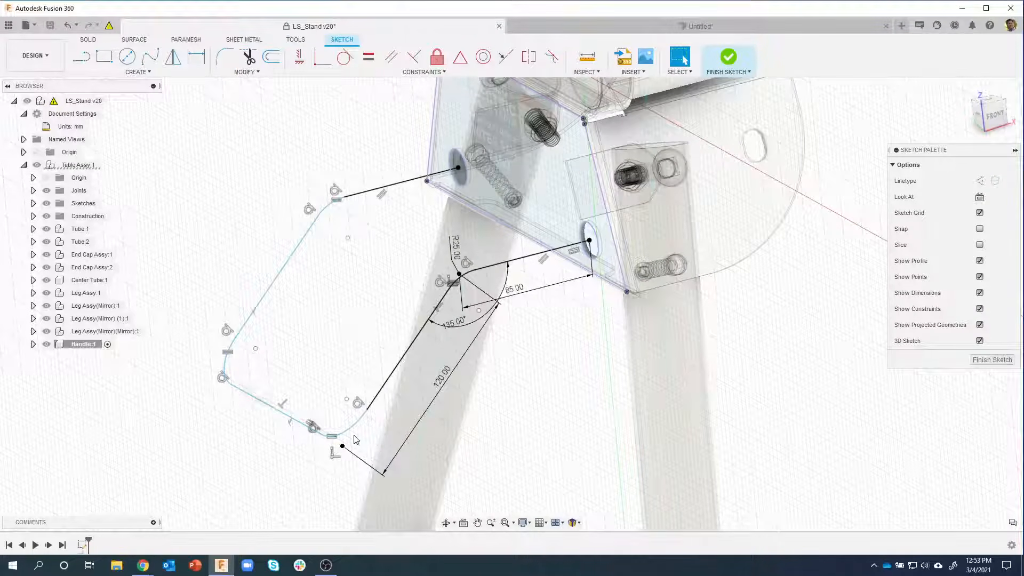
Step: Examine the arc centers, endpoints, cross line and rear corner arc of the filleted handle path for remaining freedom
click(347, 399)
click(256, 350)
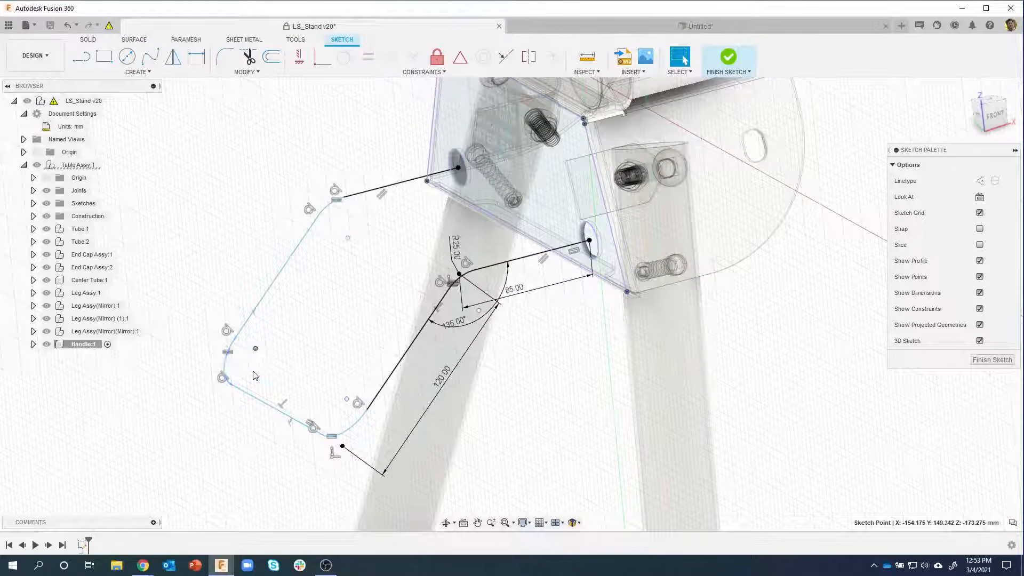
click(231, 385)
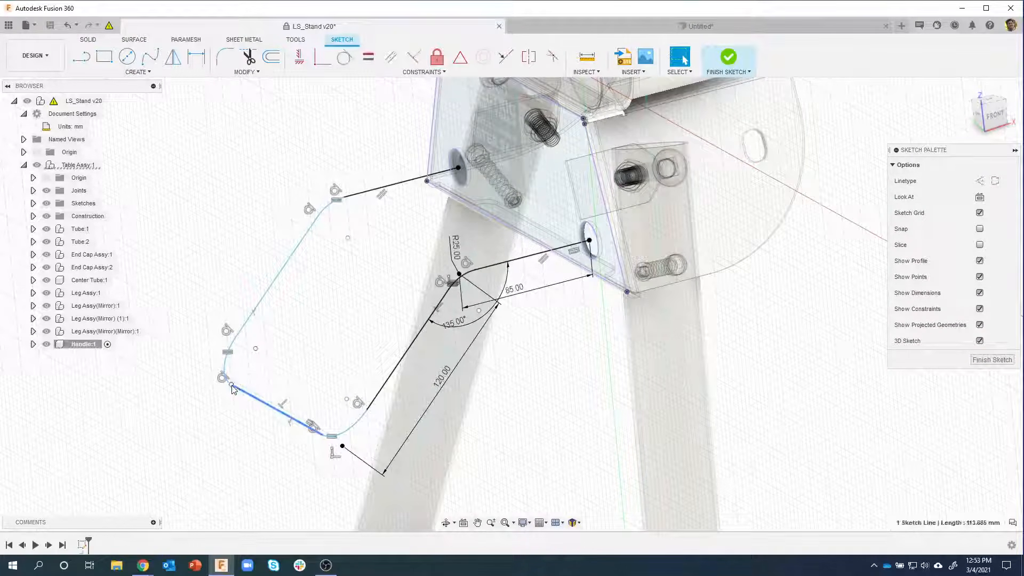
shift+middle_drag(329, 255, 286, 224)
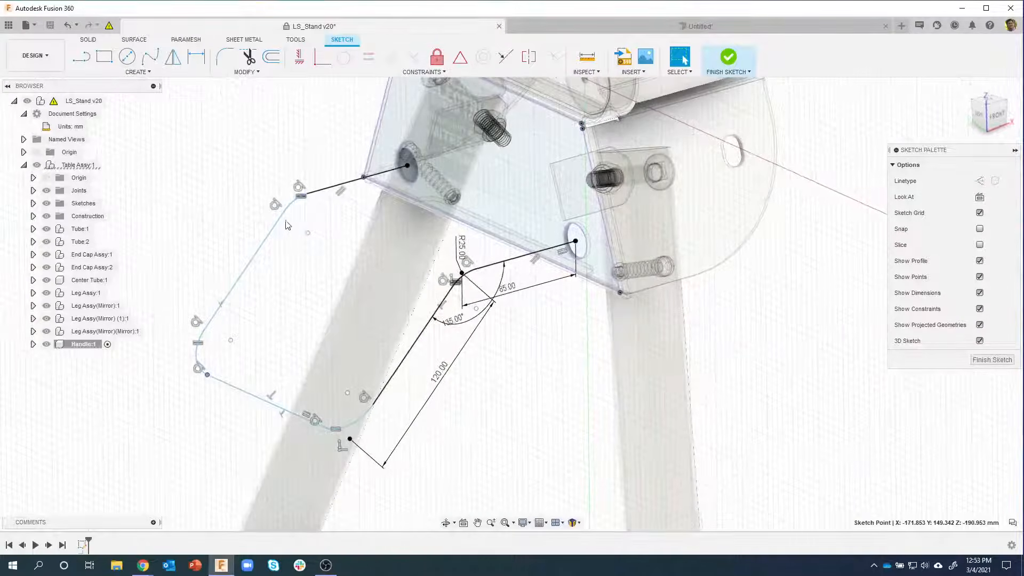
click(282, 213)
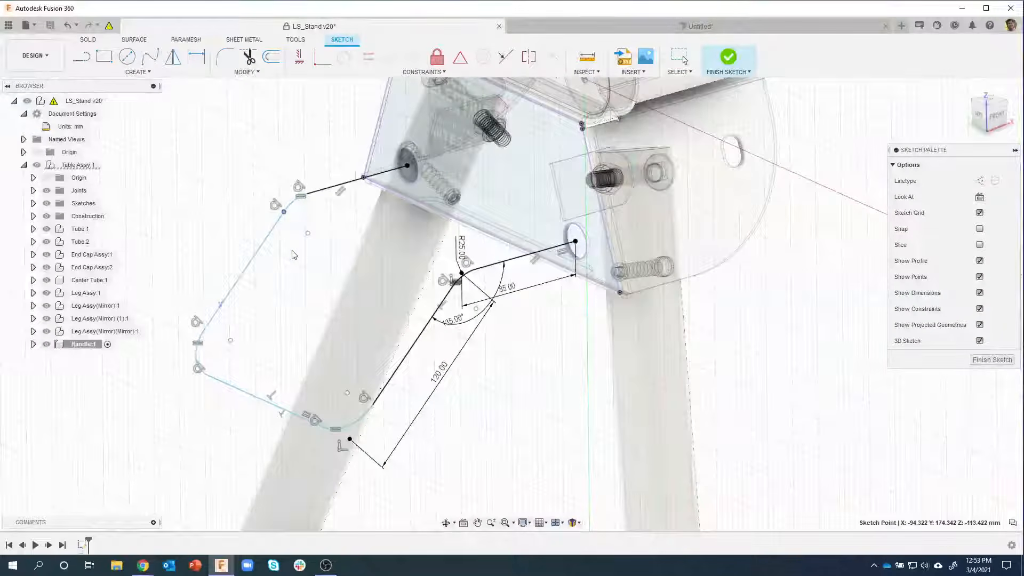
click(238, 235)
mouse_move(277, 228)
shift+middle_down()
mouse_move(291, 204)
mouse_move(368, 420)
mouse_move(361, 202)
shift+middle_up()
click(284, 207)
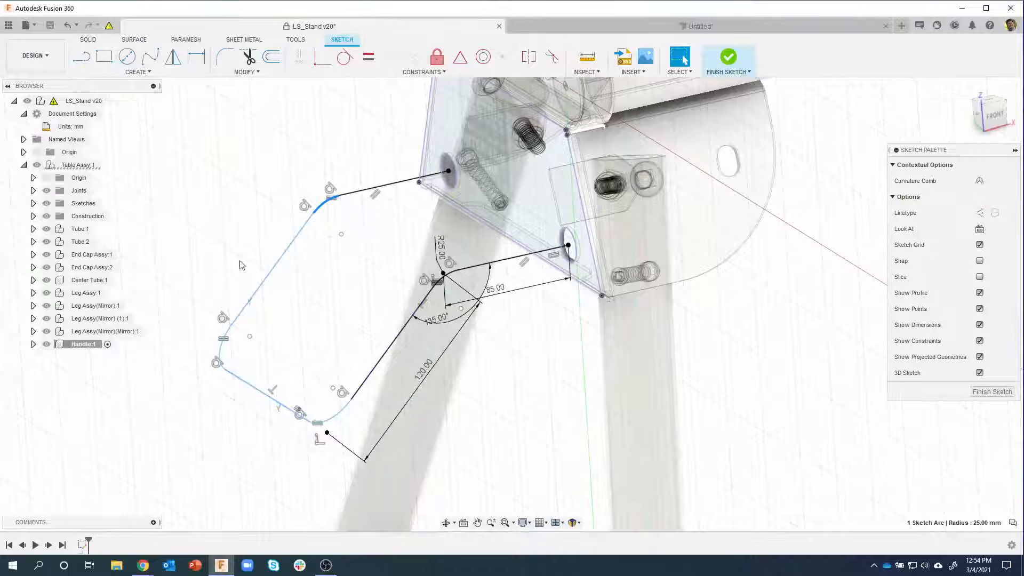
click(514, 424)
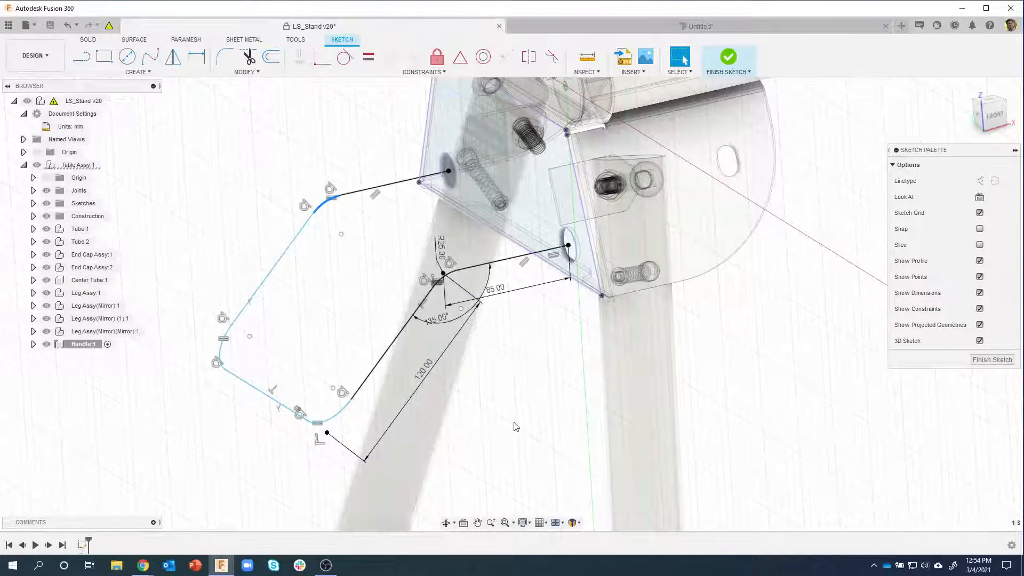
shift+middle_drag(514, 427, 505, 427)
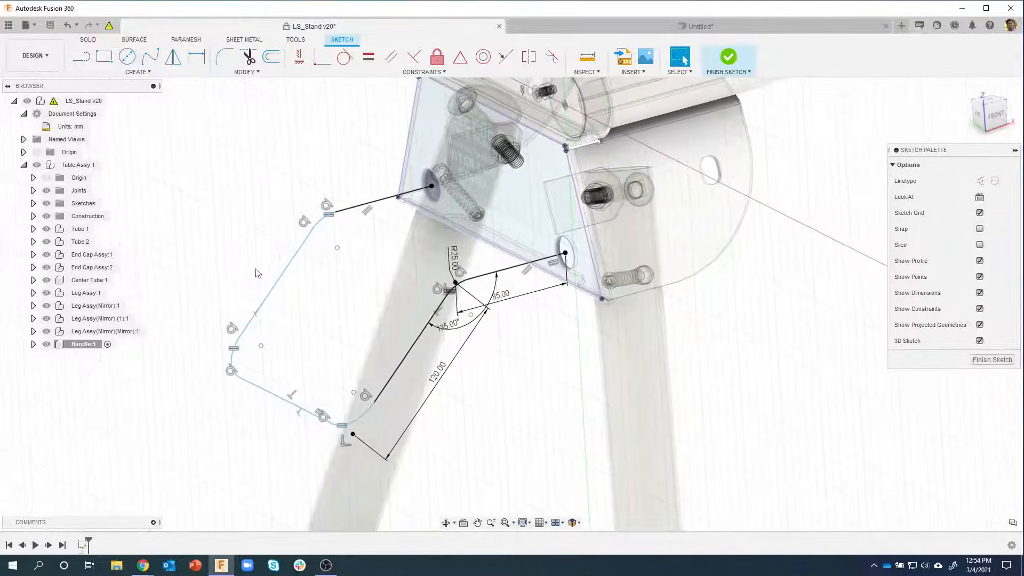
Step: Finish the sketch and start a circular pipe along the whole chained handle path
shift+middle_drag(573, 294, 593, 309)
click(729, 68)
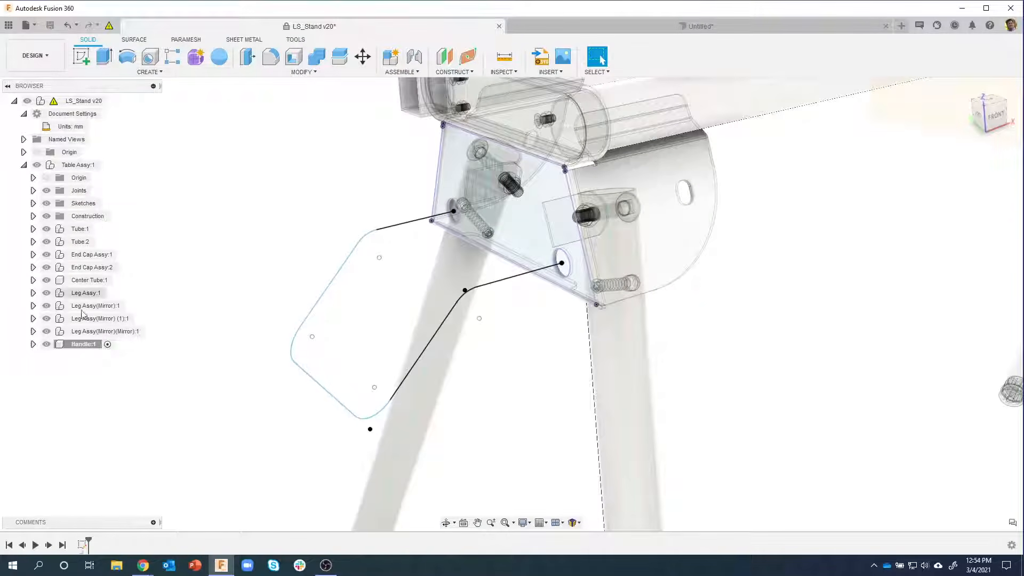
click(149, 71)
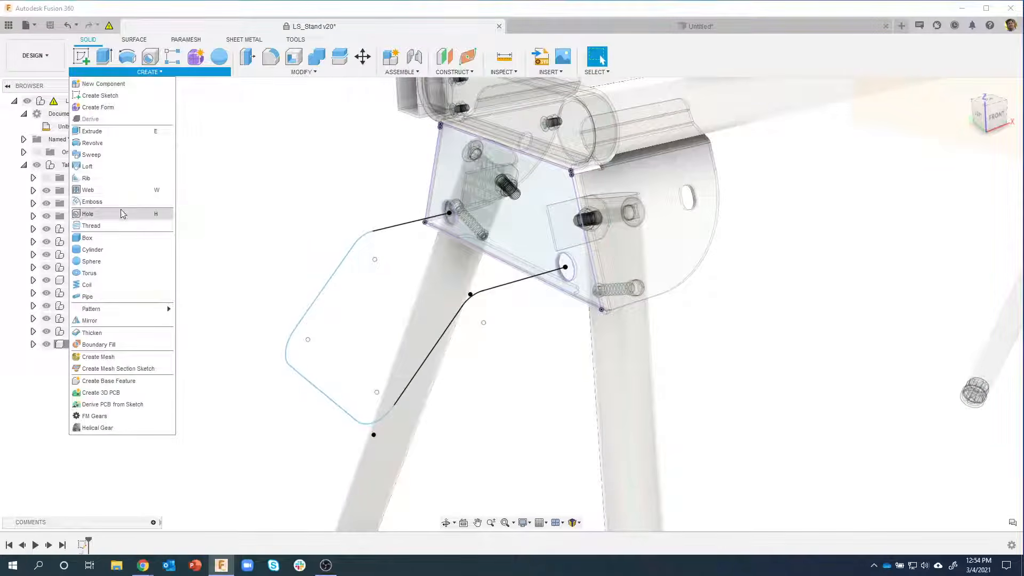
click(103, 297)
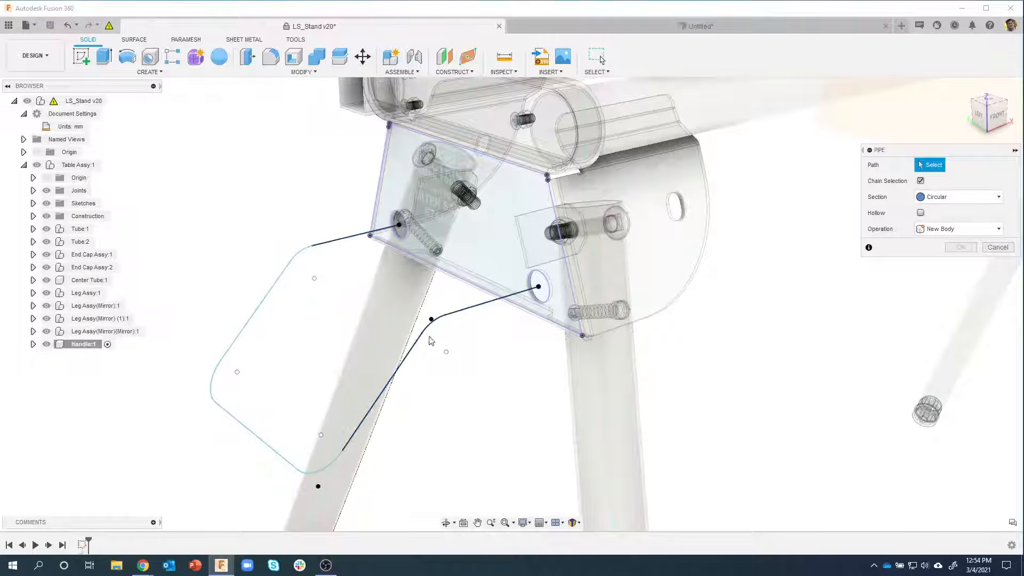
click(474, 314)
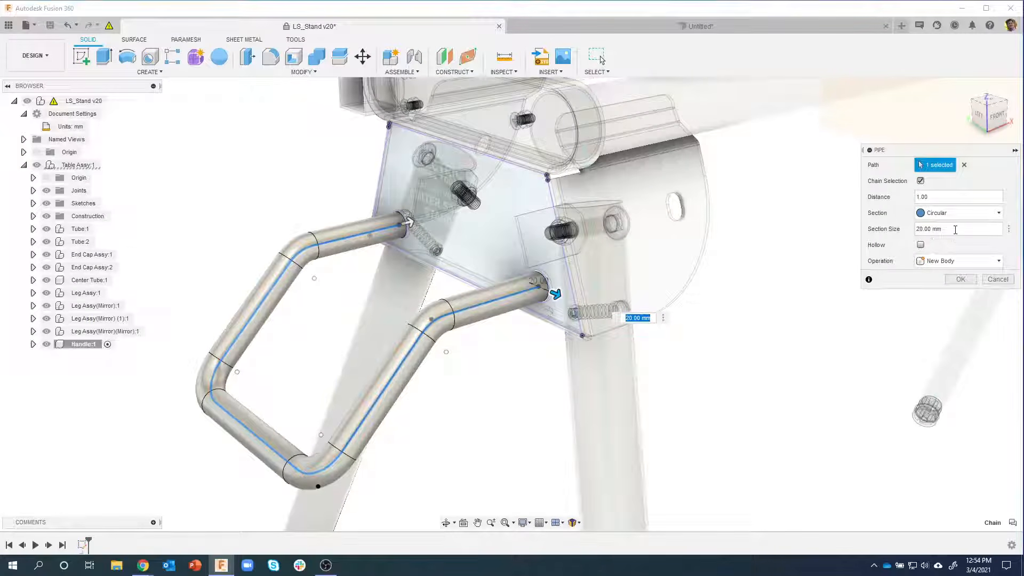
Step: Create the handle pipe as a new hollow body with a 25 mm section size and a section thickness of 1.5
drag(955, 229, 908, 229)
click(919, 246)
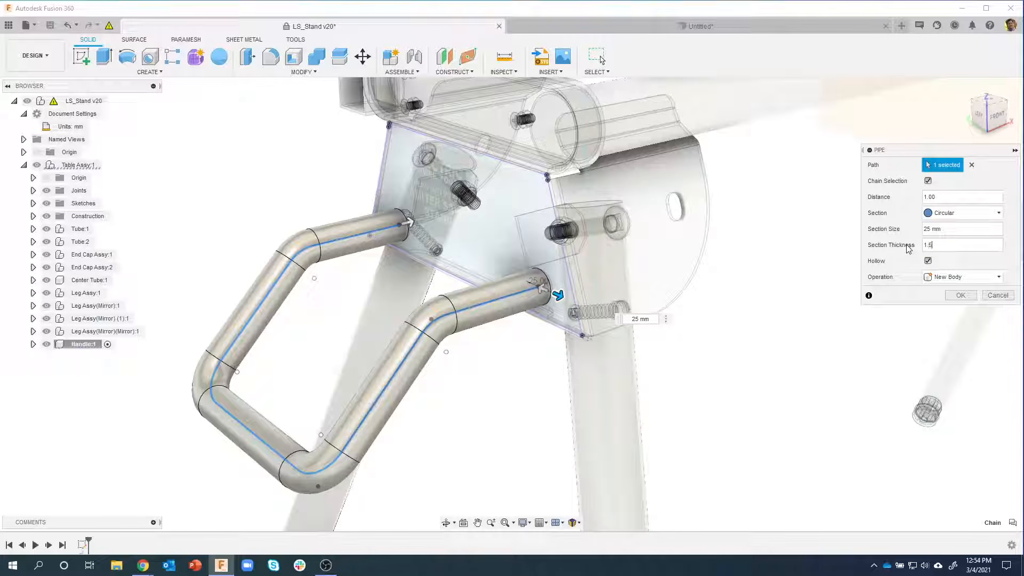
shift+middle_drag(777, 269, 674, 279)
scroll(684, 288, up, 3)
scroll(690, 296, up, 5)
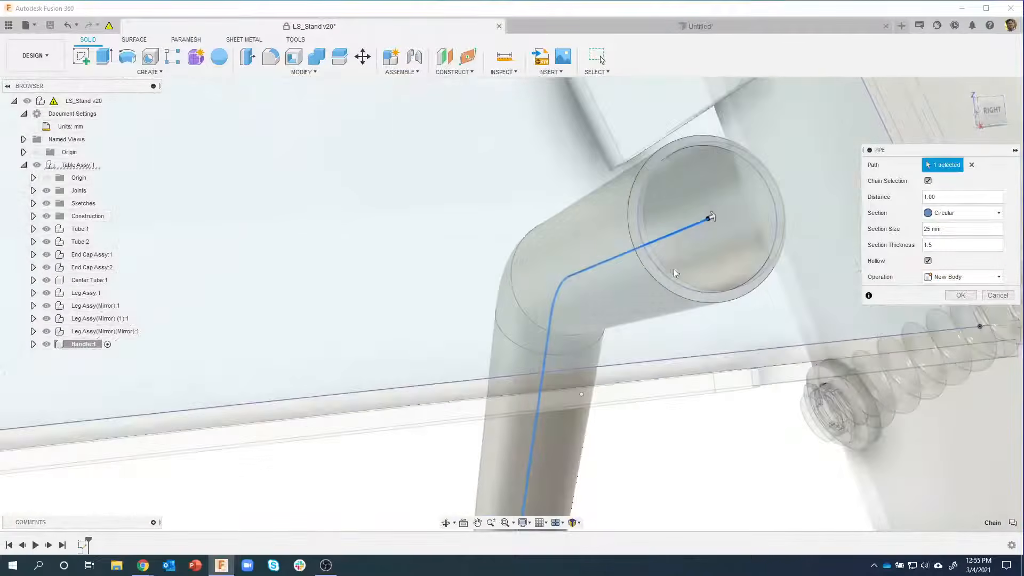
scroll(588, 306, down, 10)
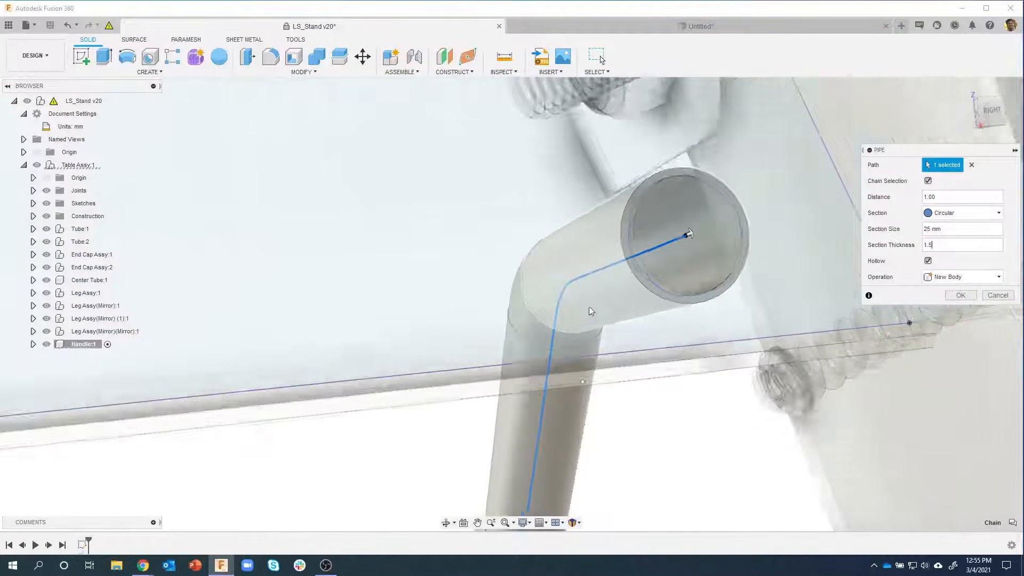
shift+middle_drag(581, 307, 549, 269)
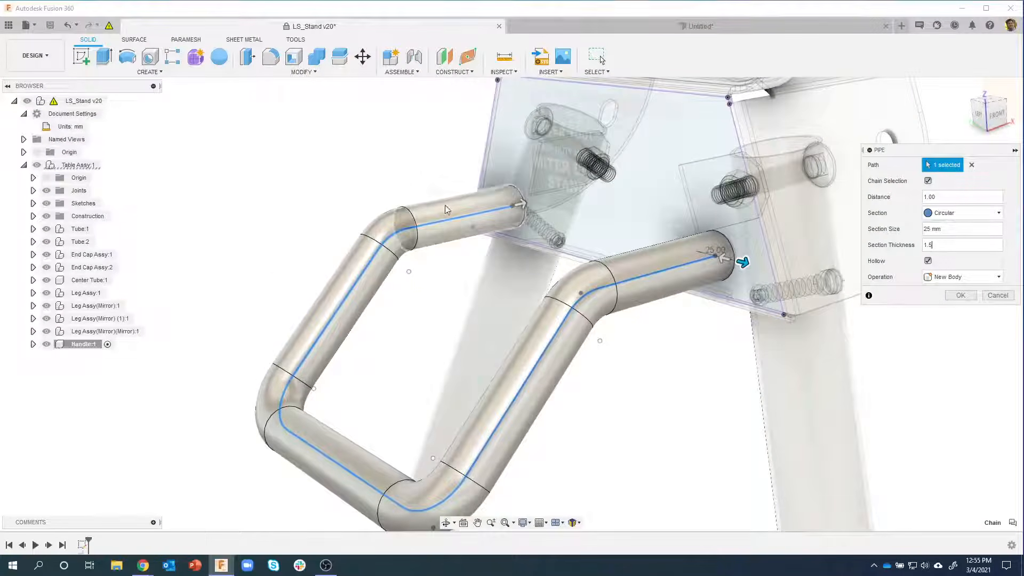
scroll(453, 214, down, 2)
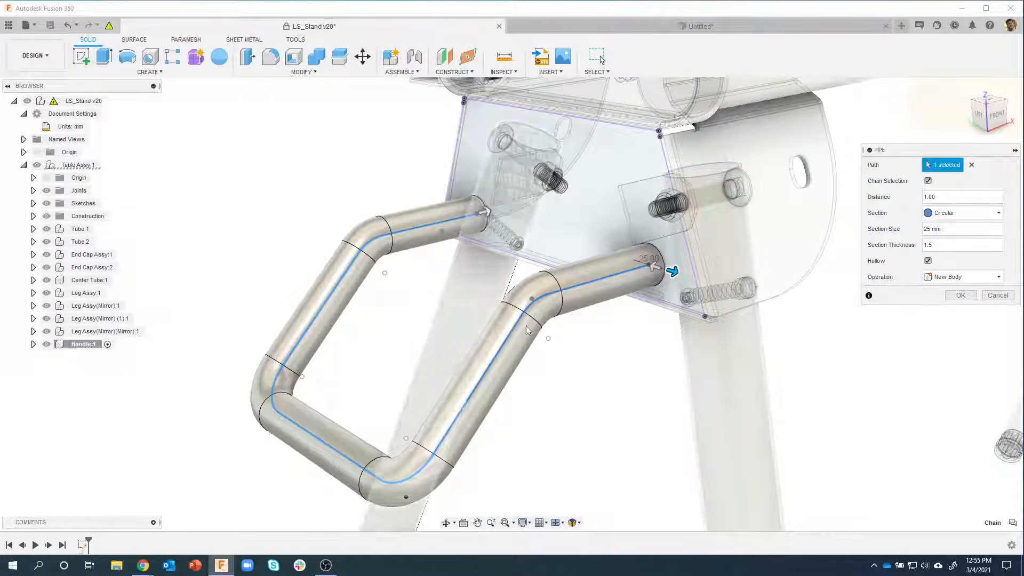
click(963, 295)
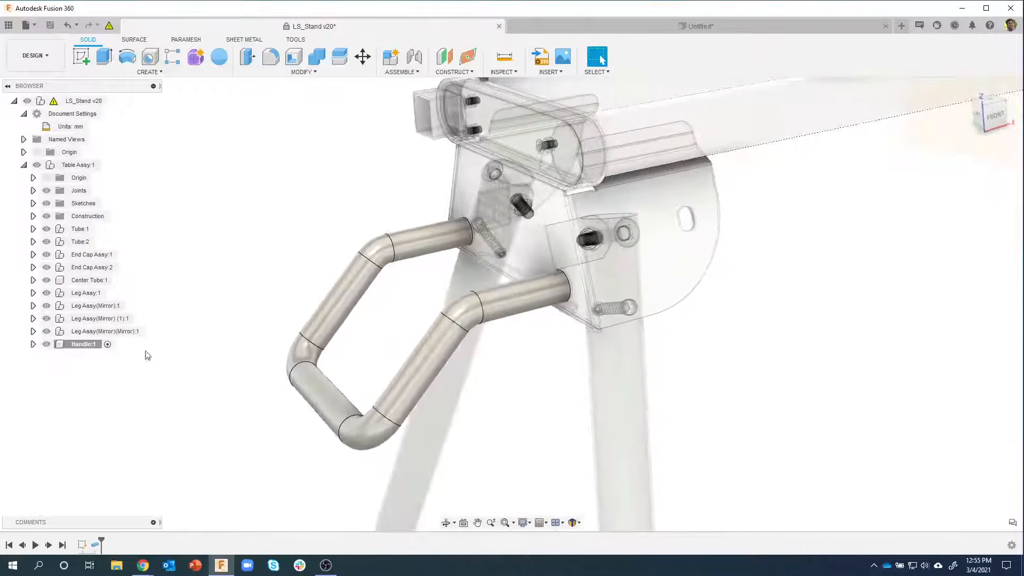
Step: Activate the Leg Support Plate component inside End Cap Assy:1 and hide the Handle component
click(46, 344)
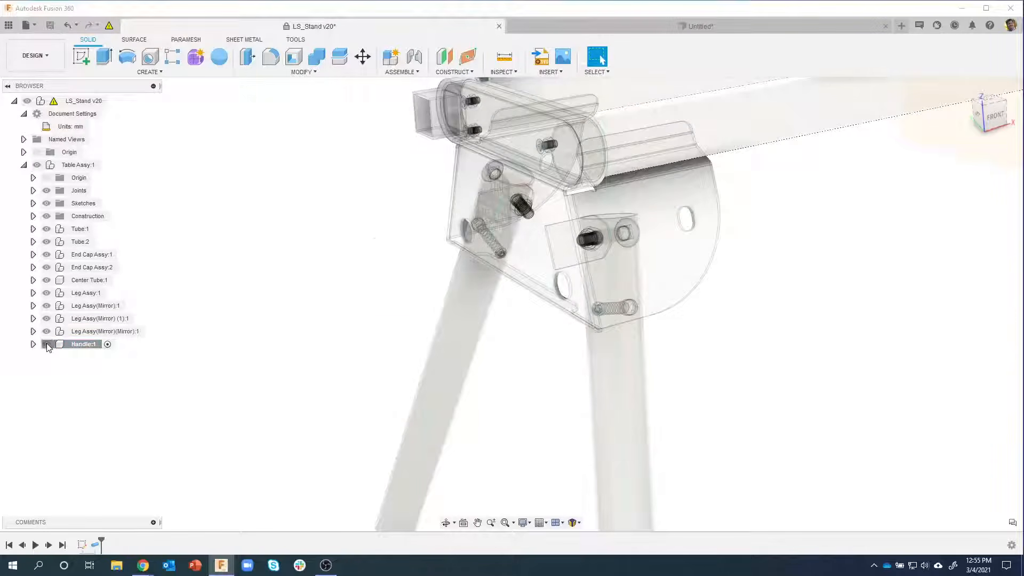
click(47, 344)
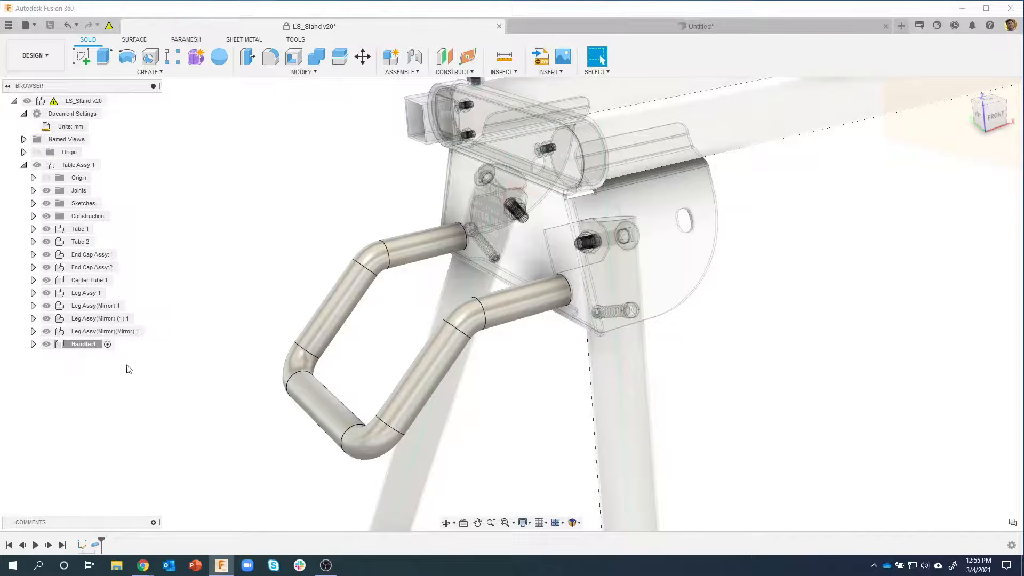
click(688, 280)
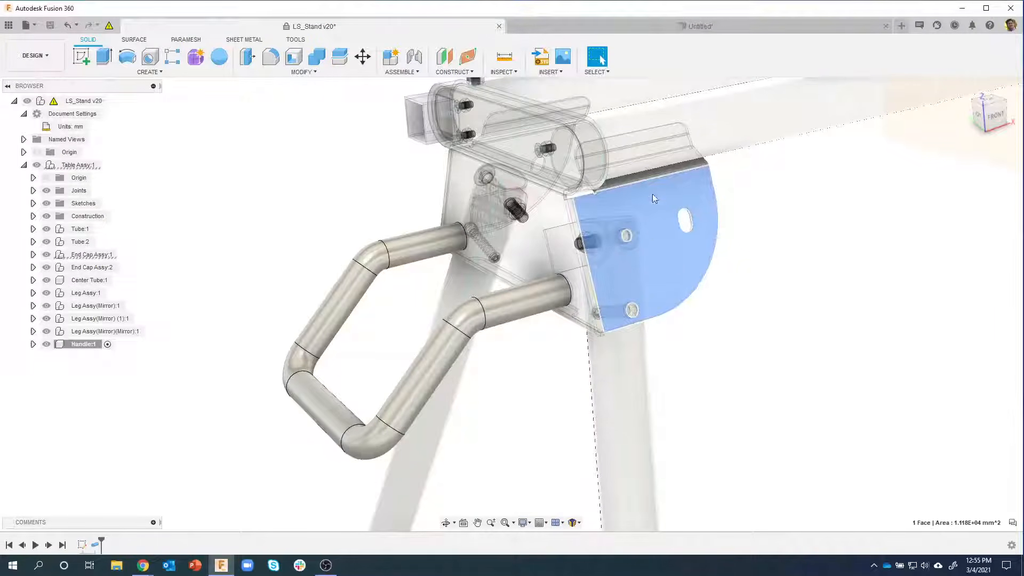
click(33, 254)
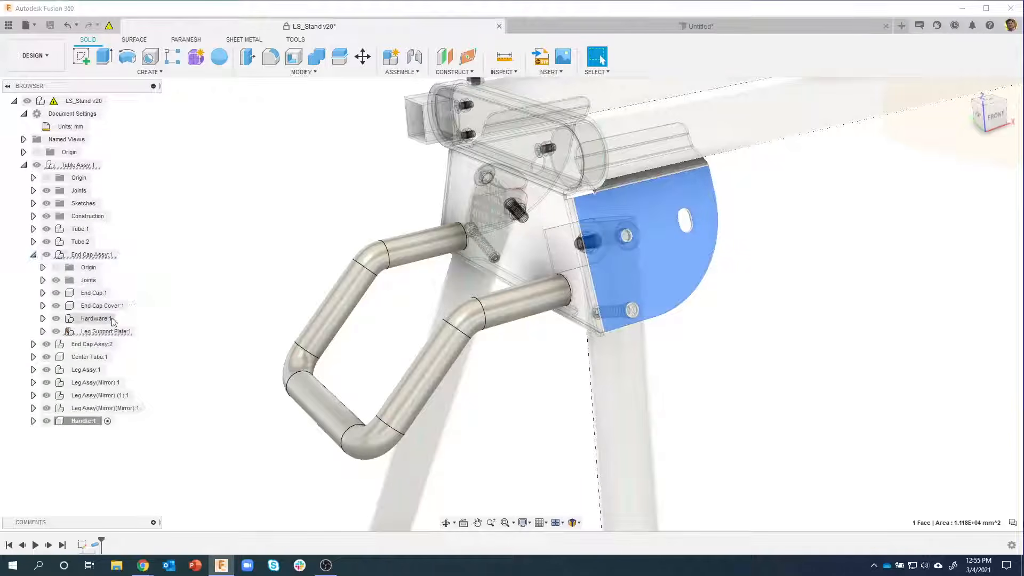
click(140, 332)
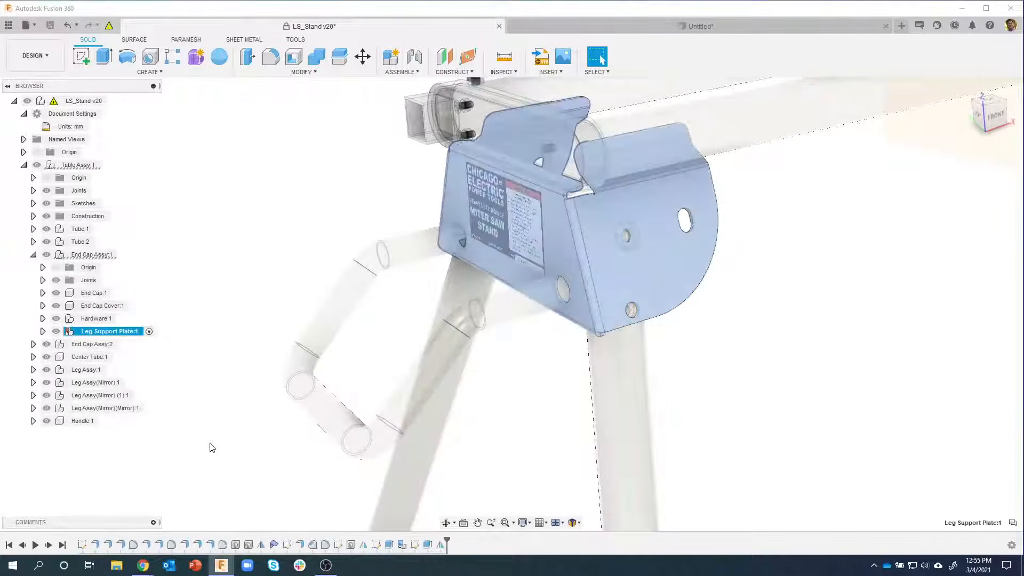
click(47, 421)
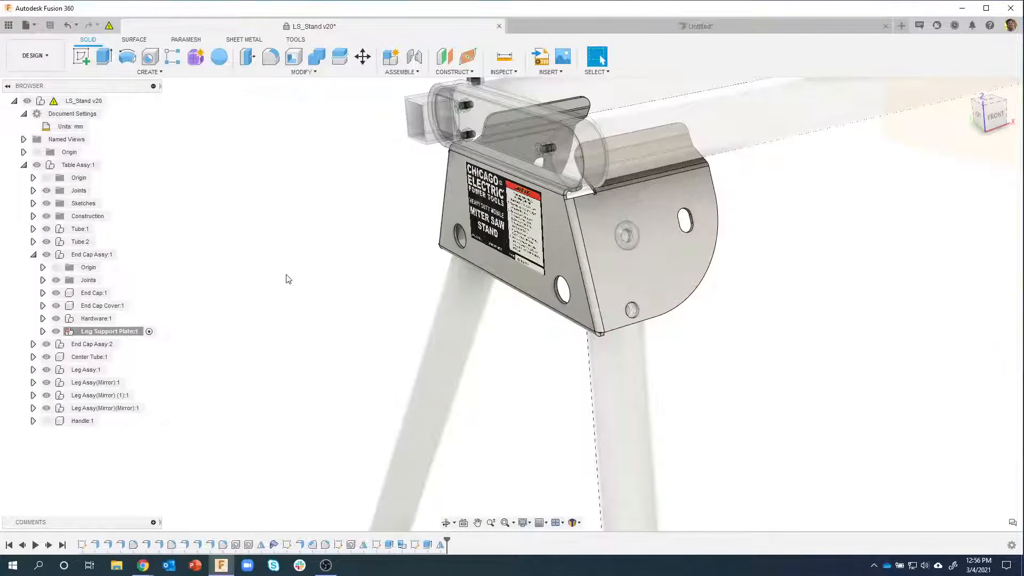
Step: Create a new internal component named Handle Mount inside the Leg Support Plate component
right_click(113, 334)
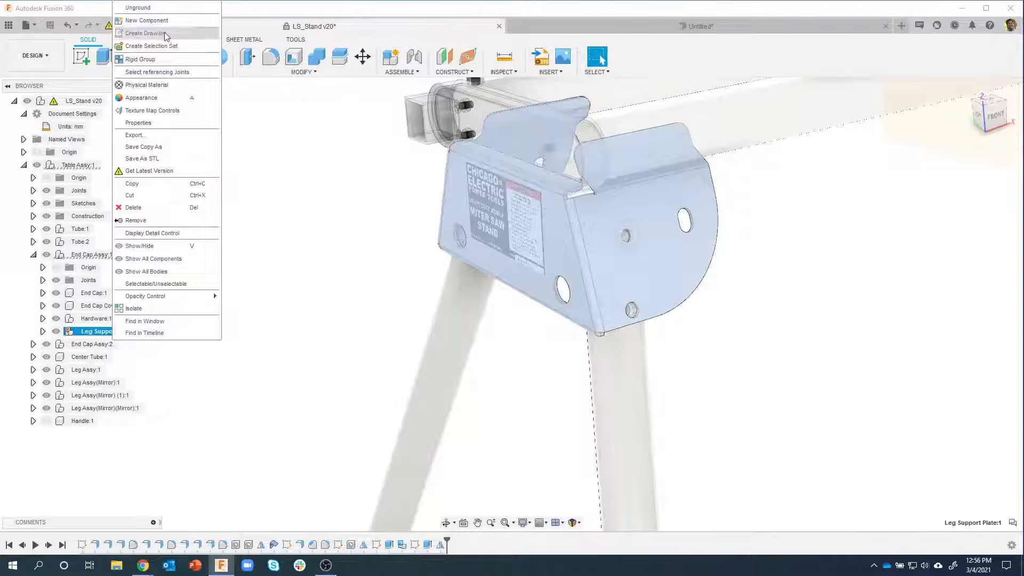
click(146, 20)
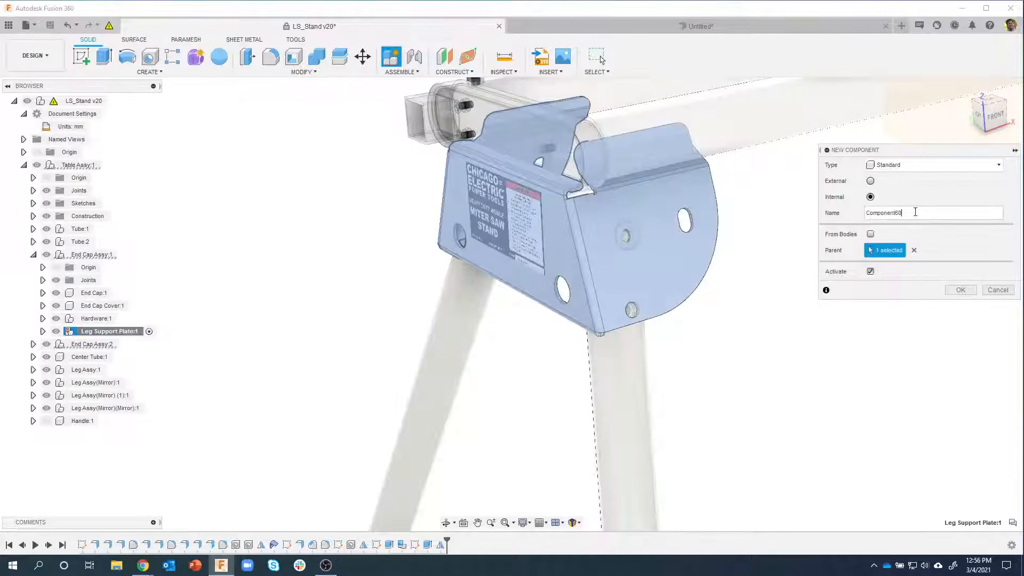
double_click(915, 211)
text(Hn)
key(Return)
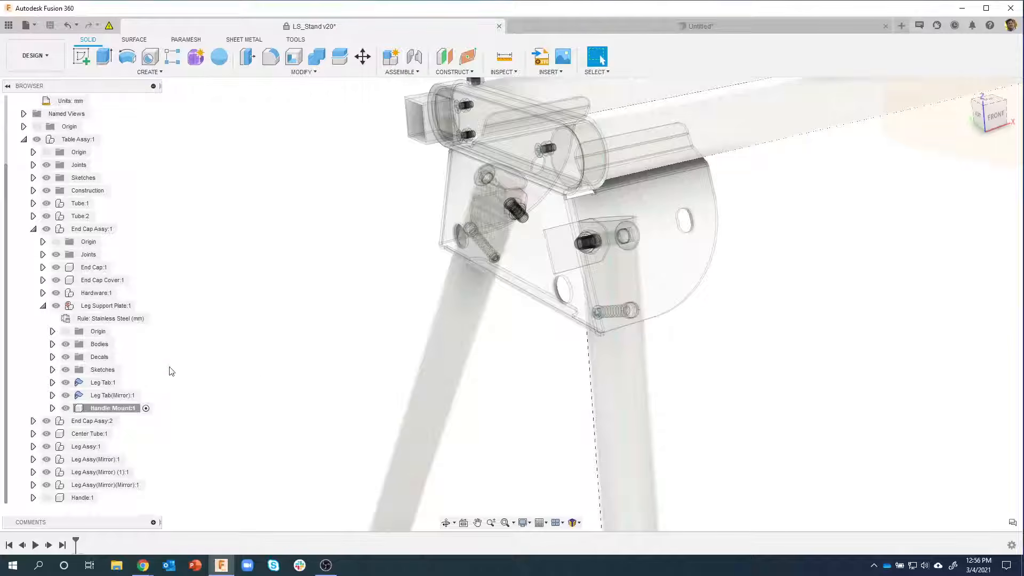
Step: Show the Leg Support Plate's Sketch2 and start an Extrude on the circular profile in the plate's lower front handle hole
click(54, 370)
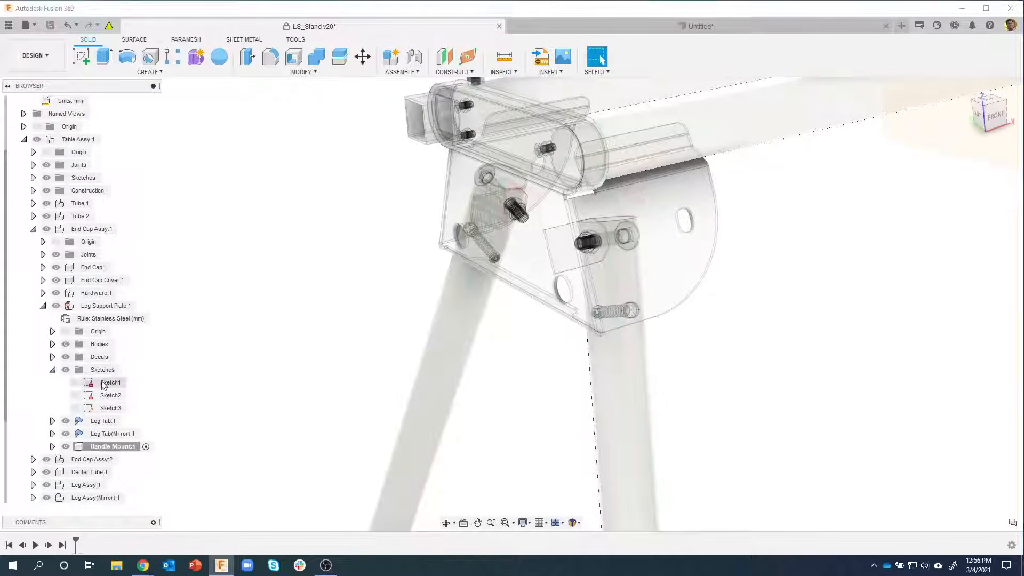
click(75, 395)
scroll(545, 288, up, 3)
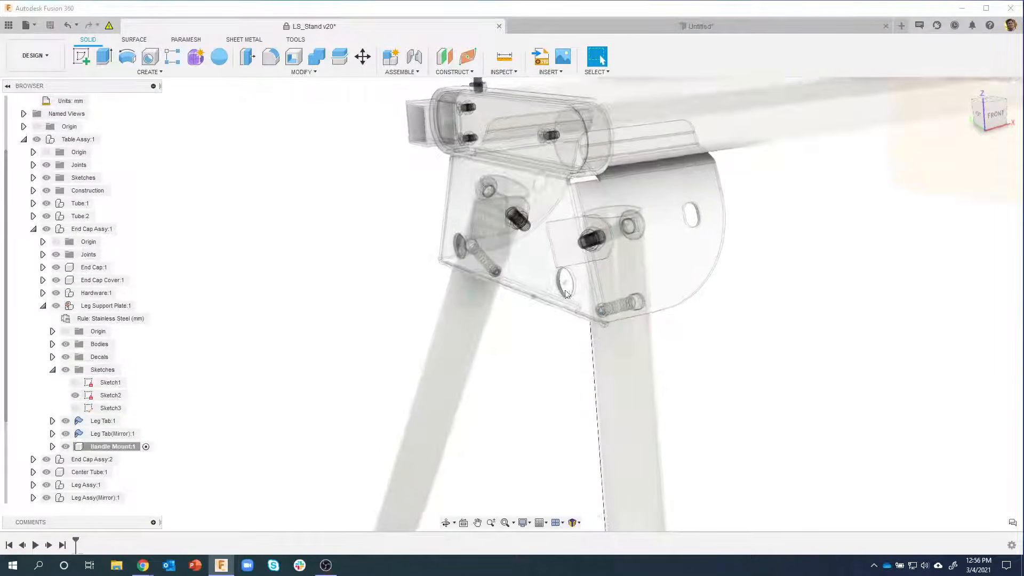
scroll(544, 289, up, 3)
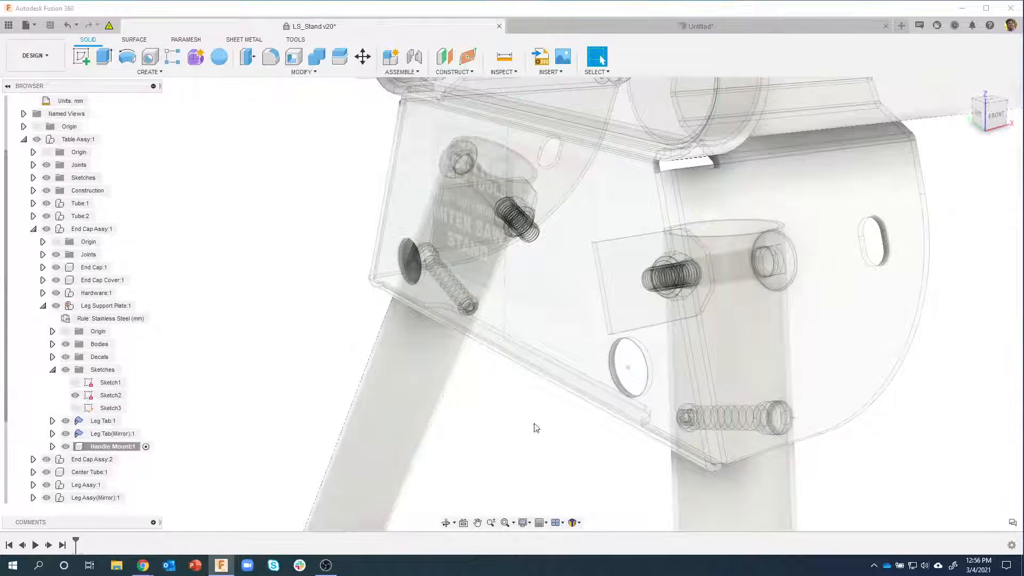
click(630, 358)
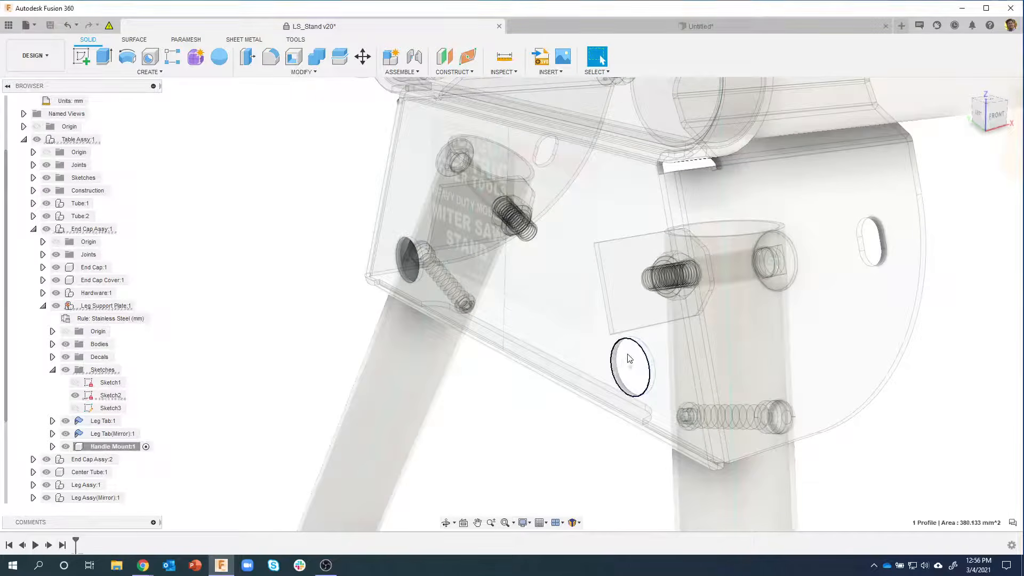
right_click(629, 358)
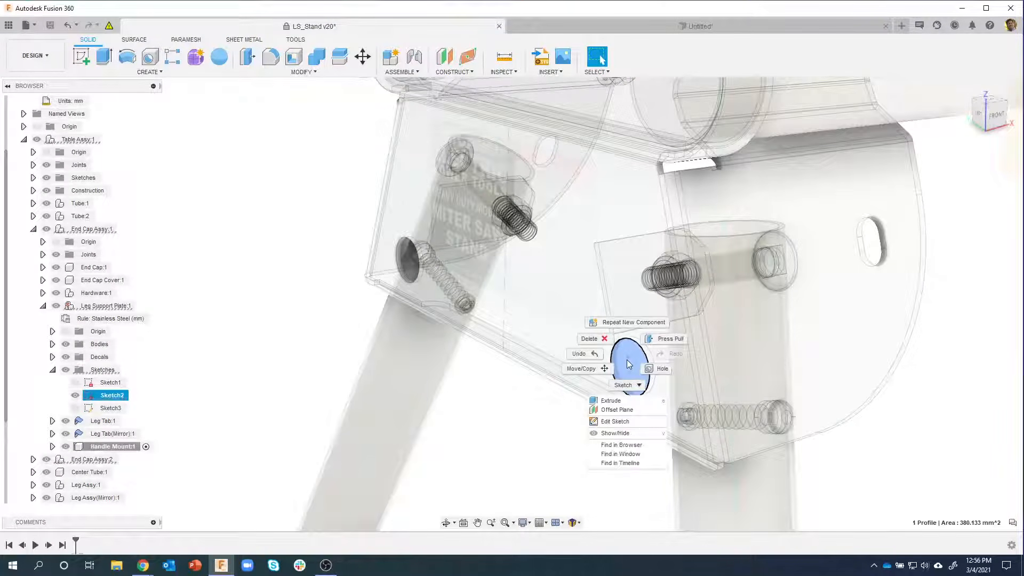
click(611, 400)
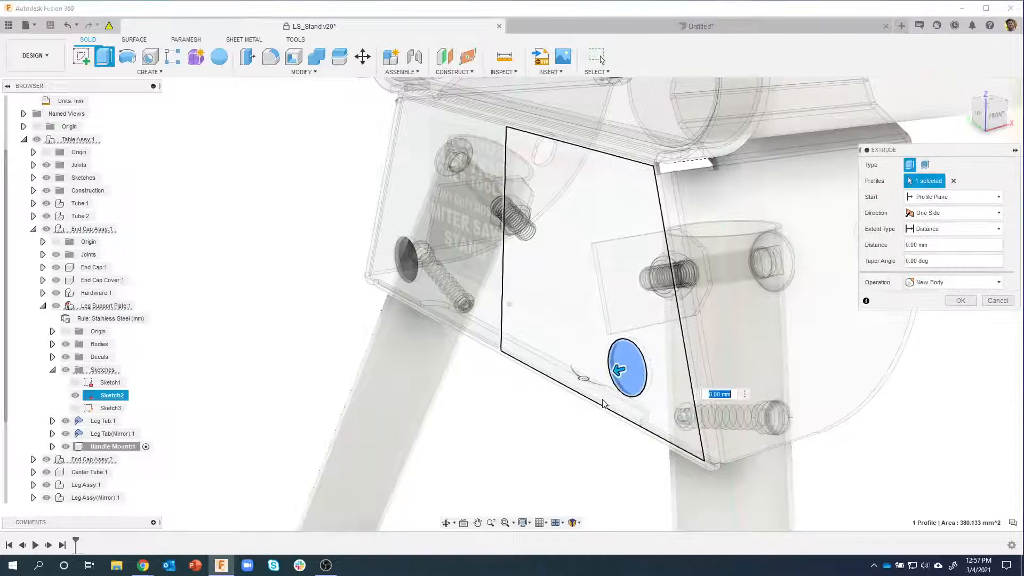
Step: Make it a thin extrusion on two sides, with a distance of 20 mm on side 1 and 8 mm on side 2
shift+middle_drag(603, 404, 622, 371)
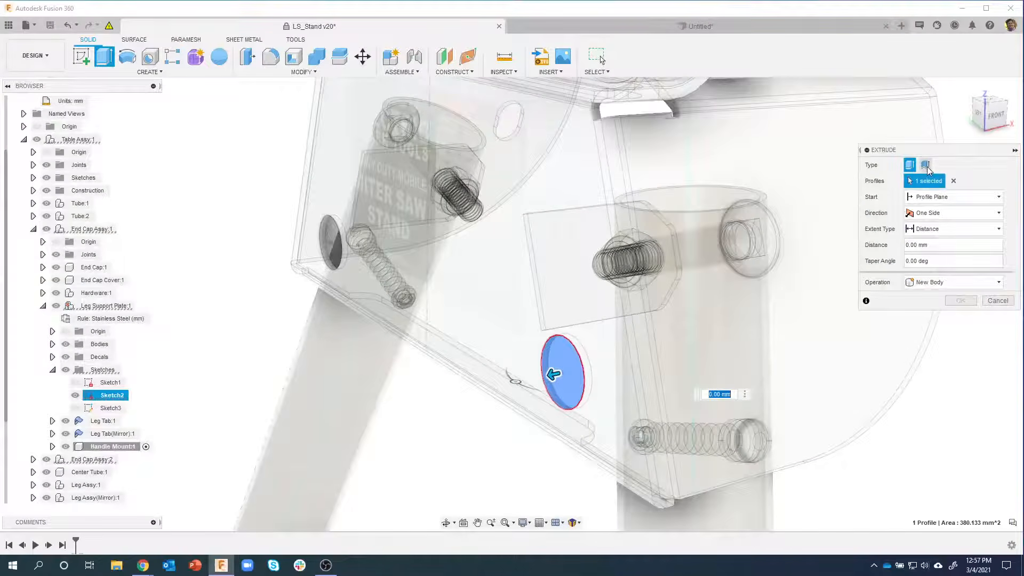
click(926, 169)
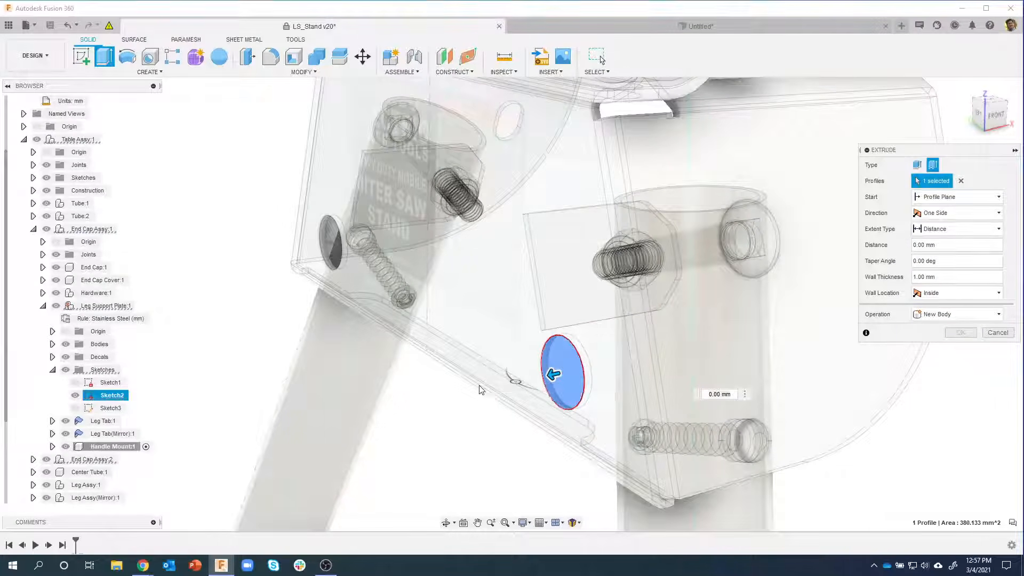
click(957, 213)
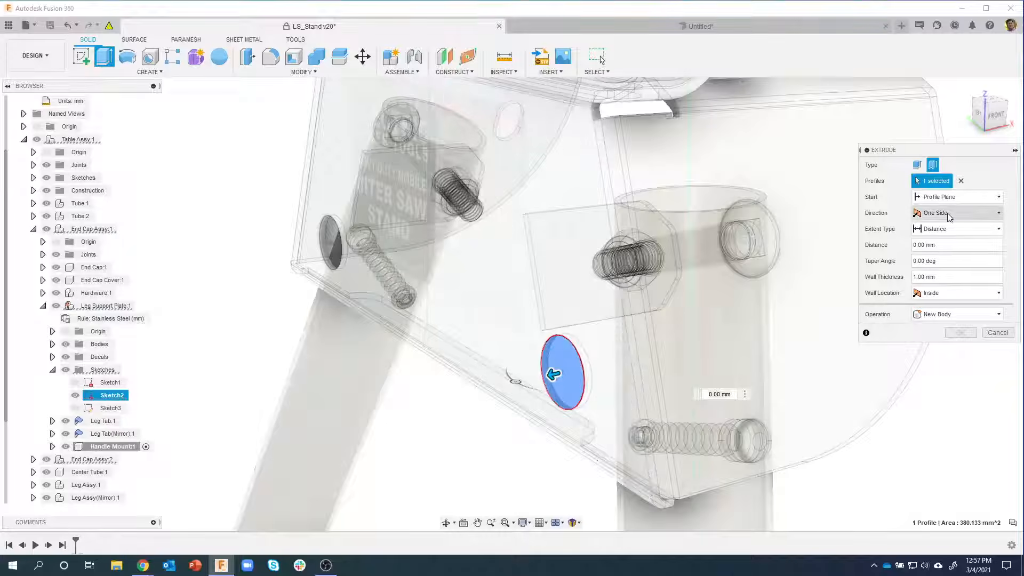
click(940, 240)
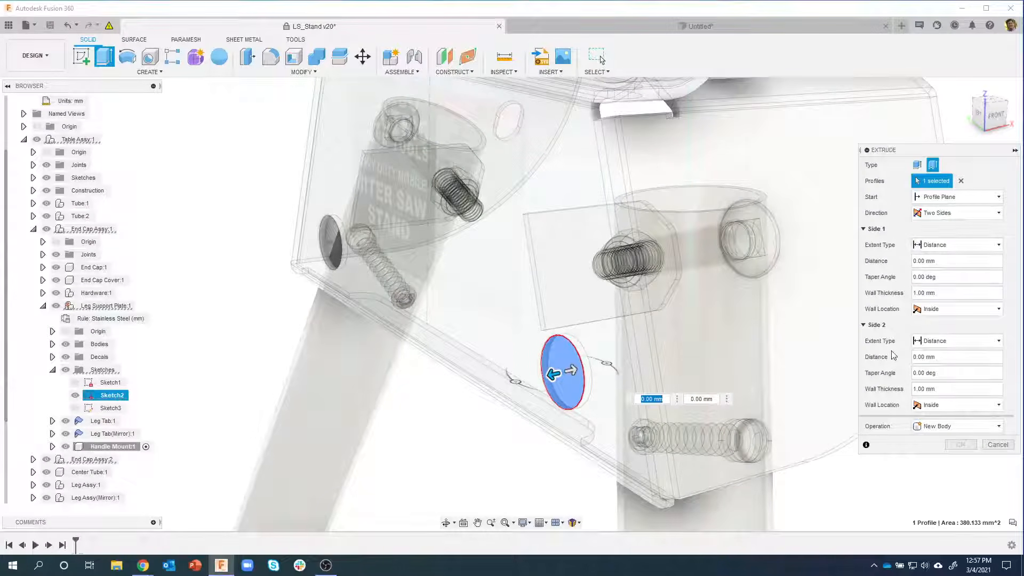
click(912, 262)
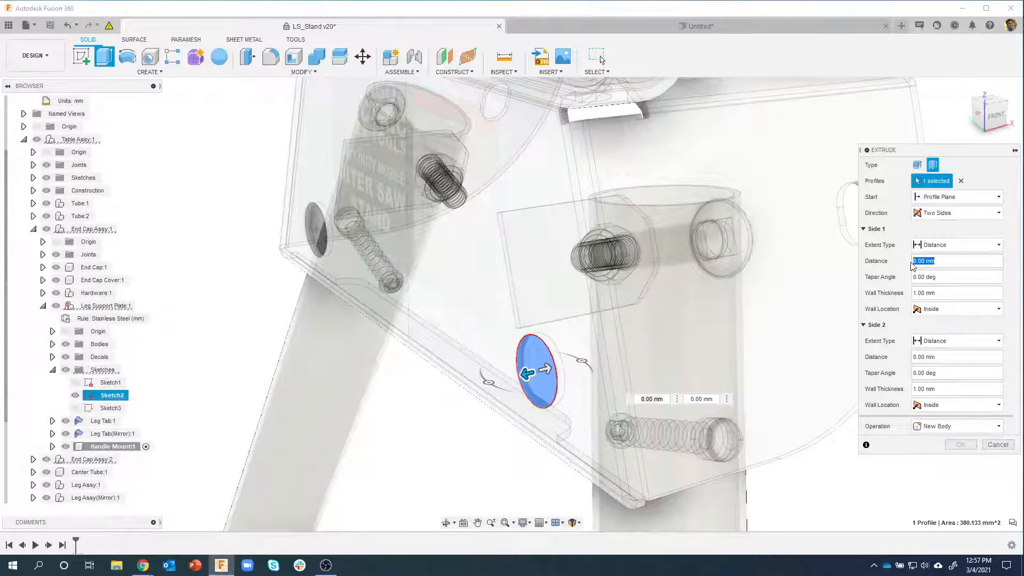
text(20)
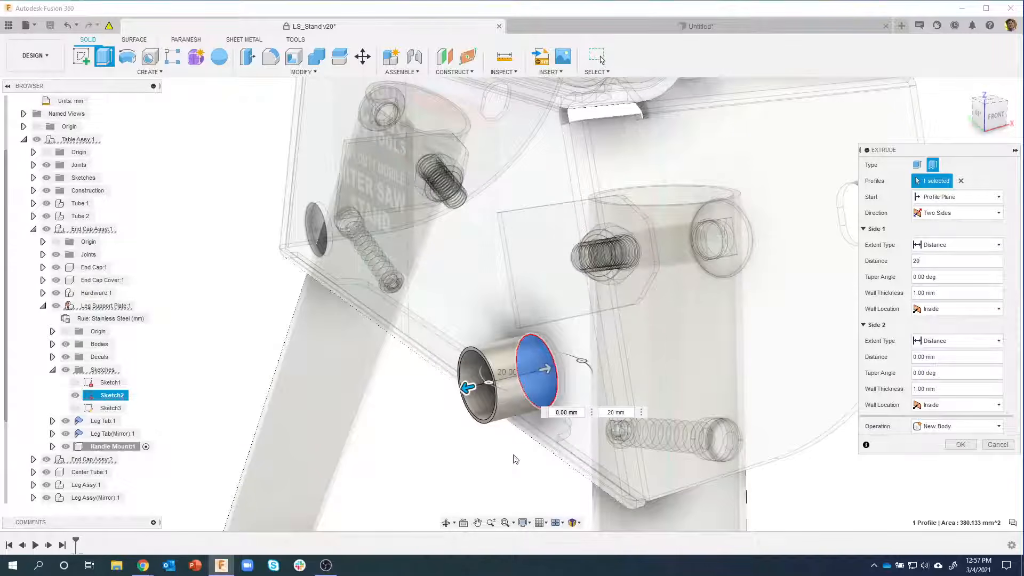
click(932, 358)
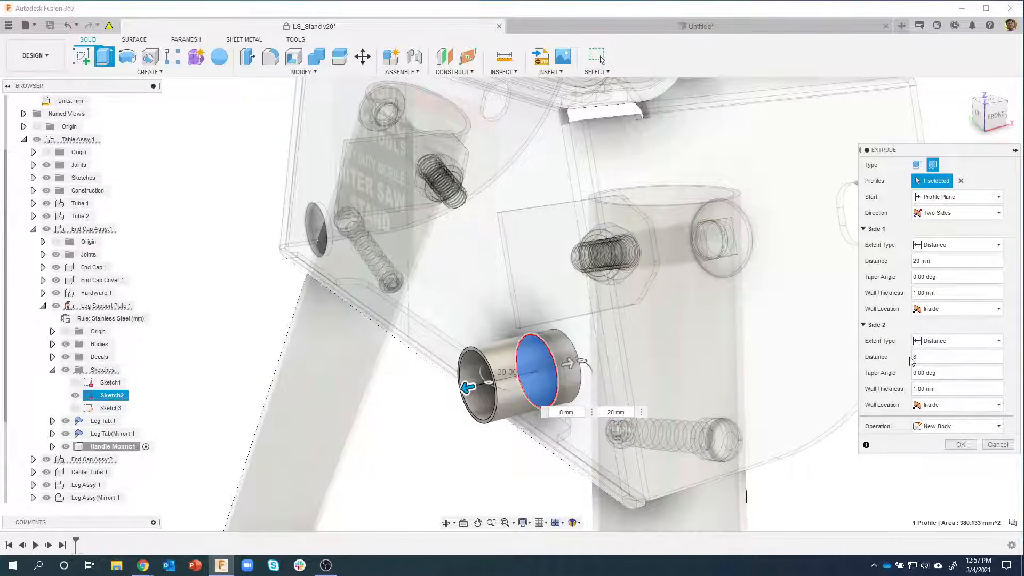
shift+middle_drag(469, 388, 760, 439)
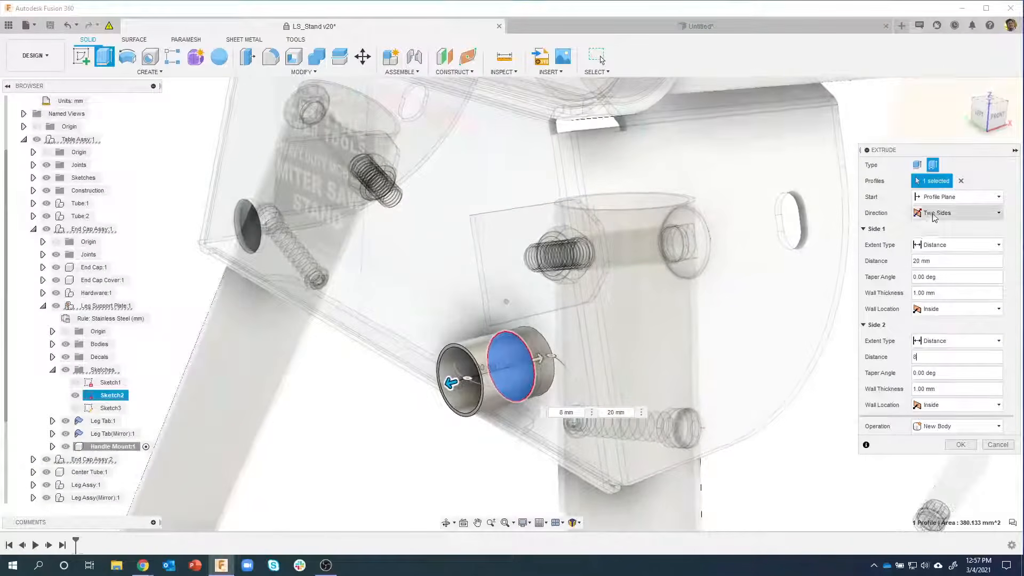
Step: Set the wall thickness to 1.5 mm on both sides and create the mount tube as a new body
click(954, 214)
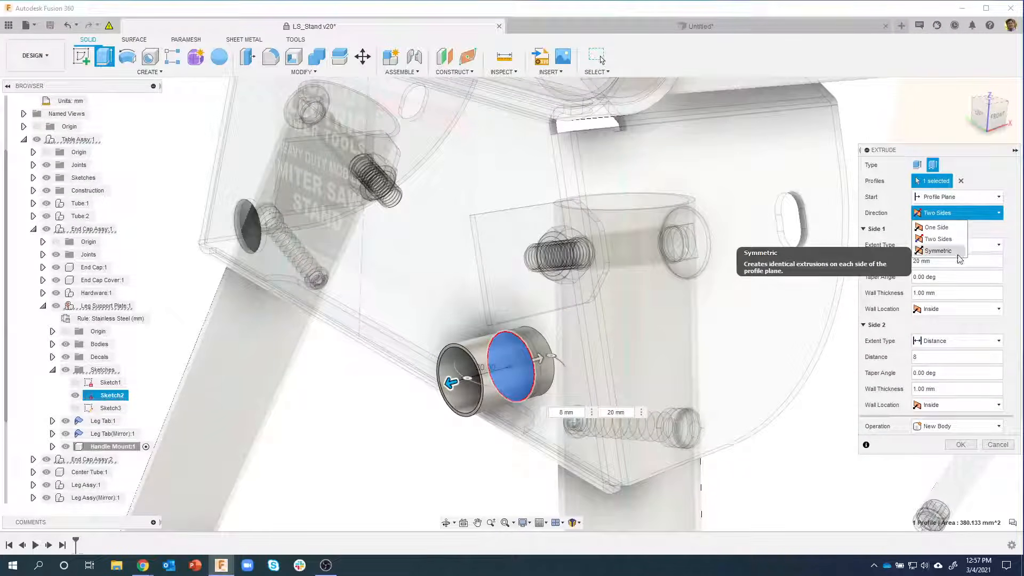
click(966, 214)
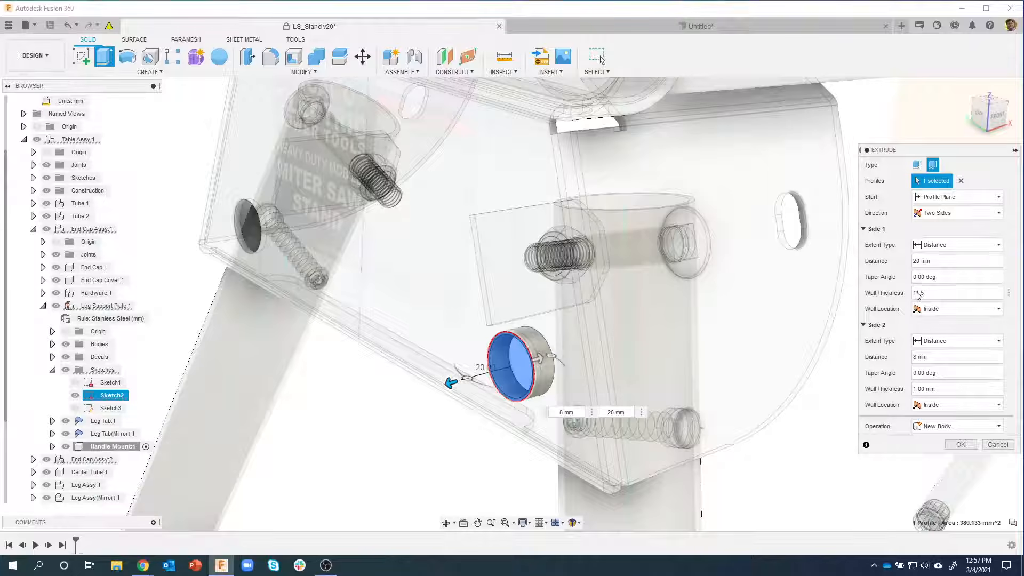
key(BackSpace)
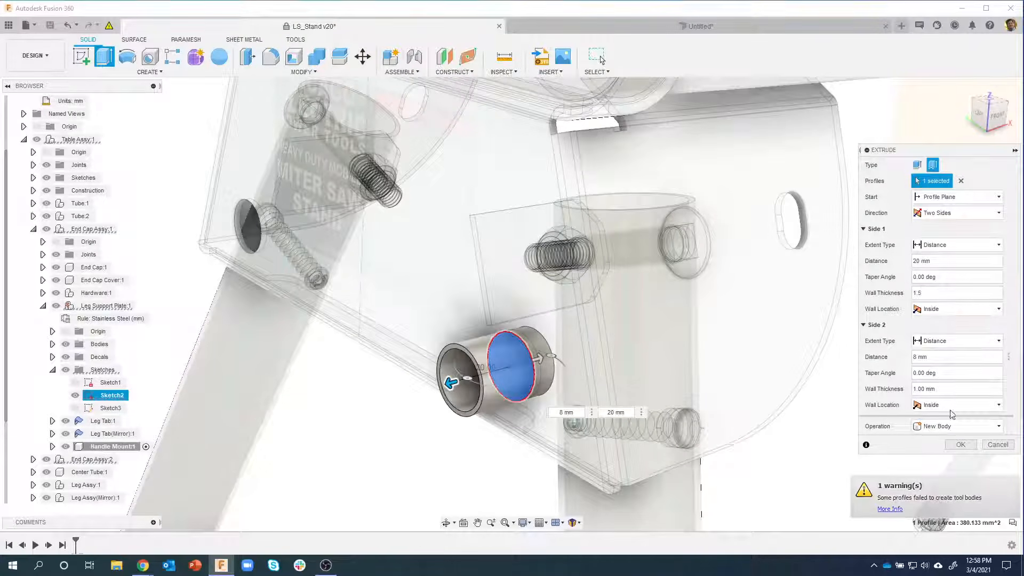
click(954, 388)
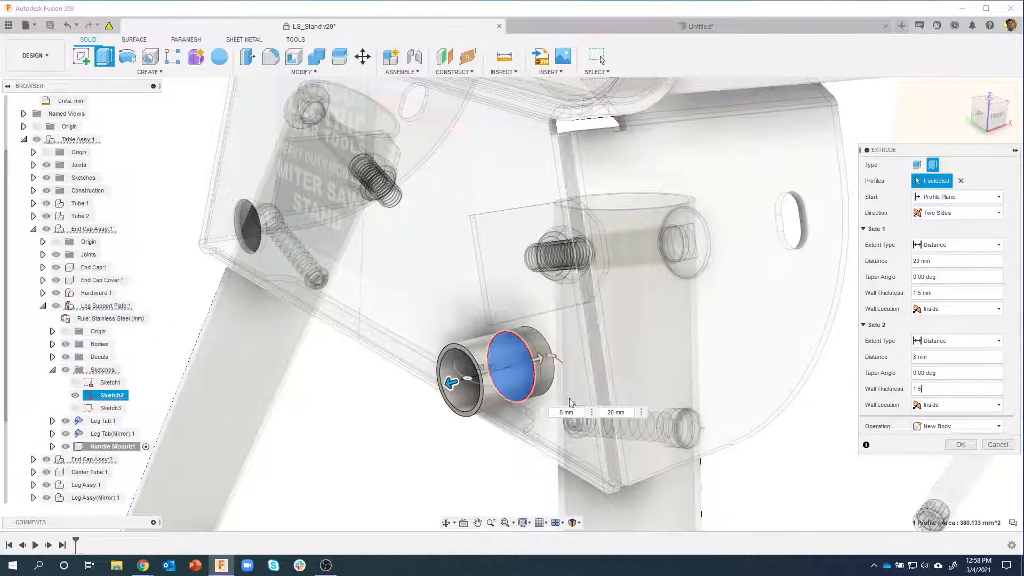
shift+middle_drag(608, 348, 464, 462)
click(960, 444)
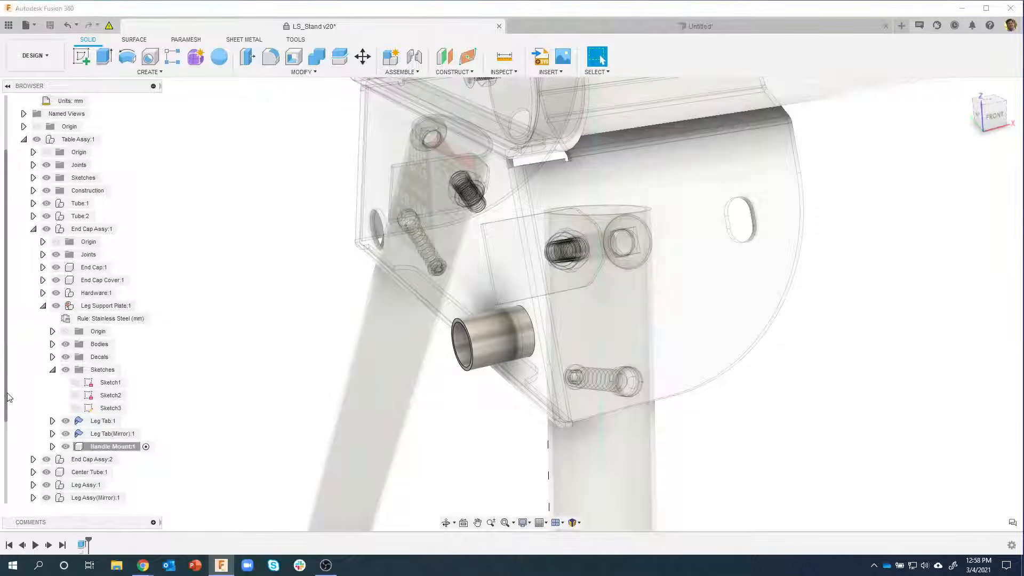
Step: Show the Handle component again and make it the active component
scroll(8, 348, down, 1)
click(46, 498)
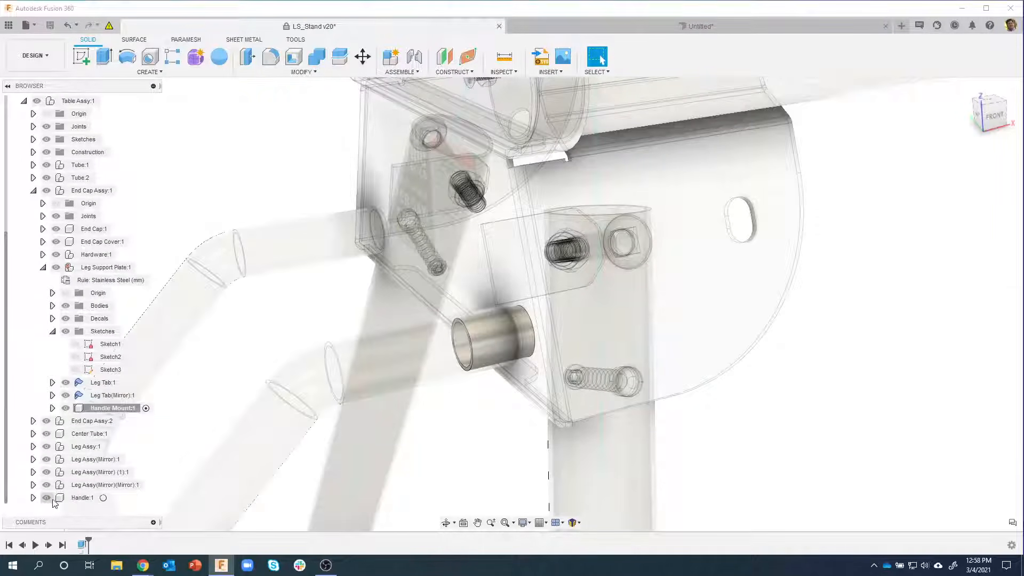
click(107, 498)
click(474, 488)
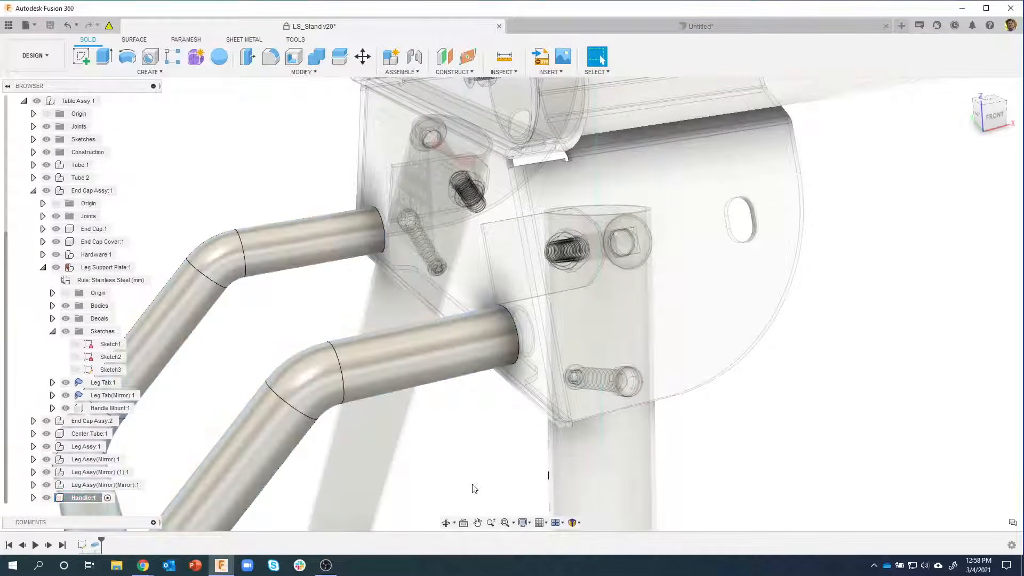
shift+middle_drag(471, 487, 518, 329)
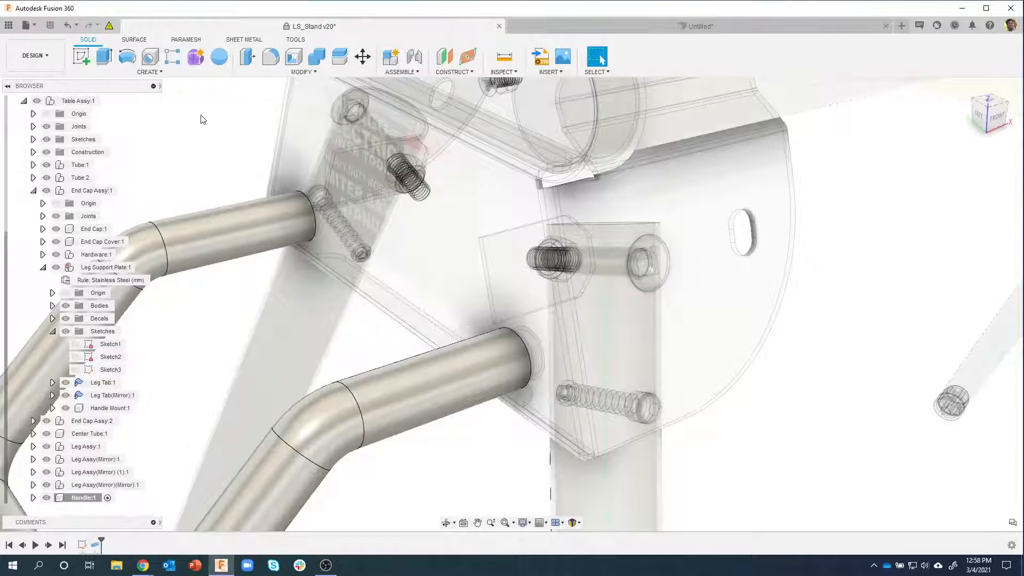
Step: Start a Hole on the outer face of the handle's front pipe end, centred 10 mm from the pipe's end edge
click(151, 58)
scroll(473, 360, up, 5)
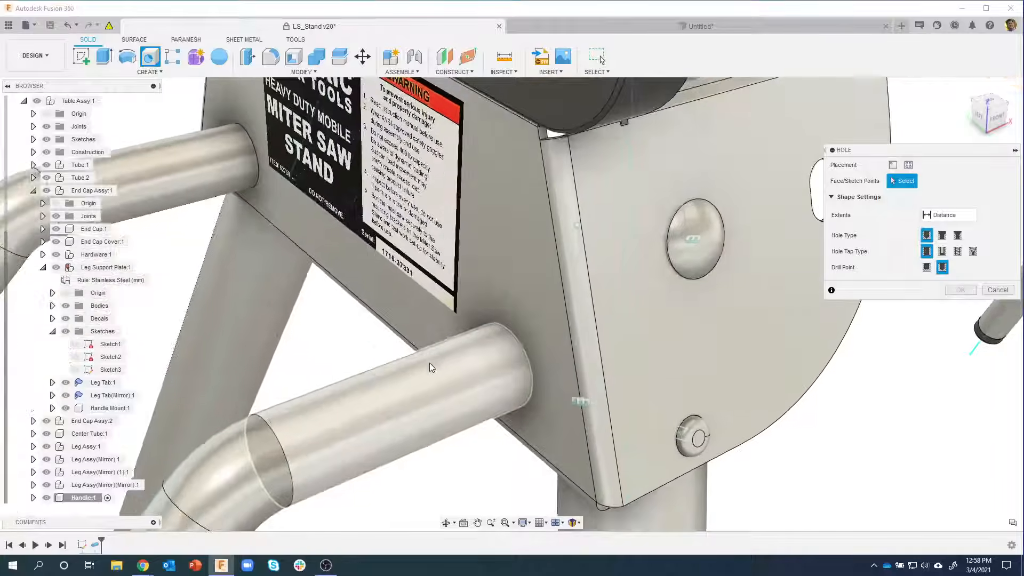
click(387, 412)
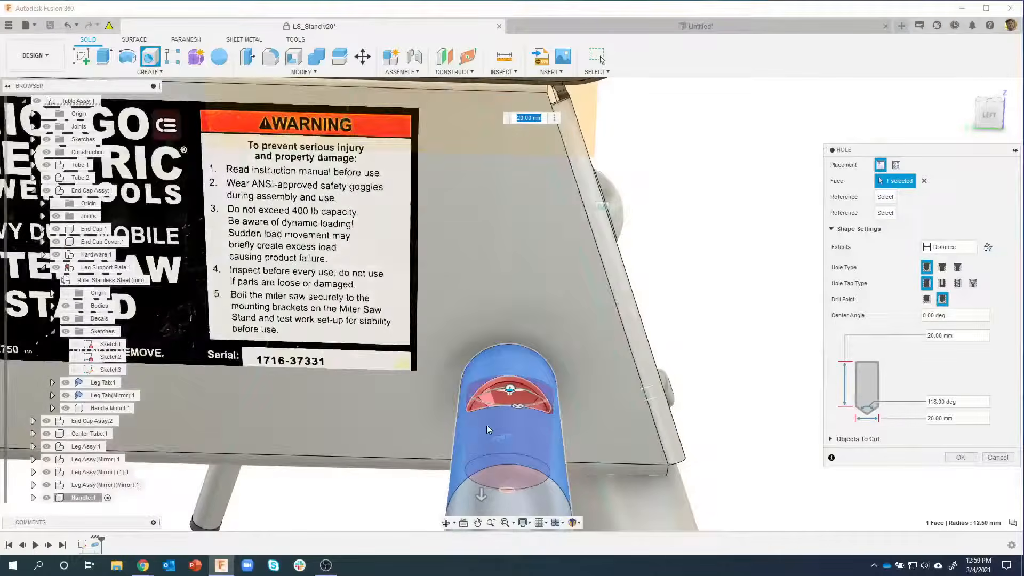
shift+middle_drag(486, 424, 517, 447)
shift+middle_drag(468, 427, 494, 450)
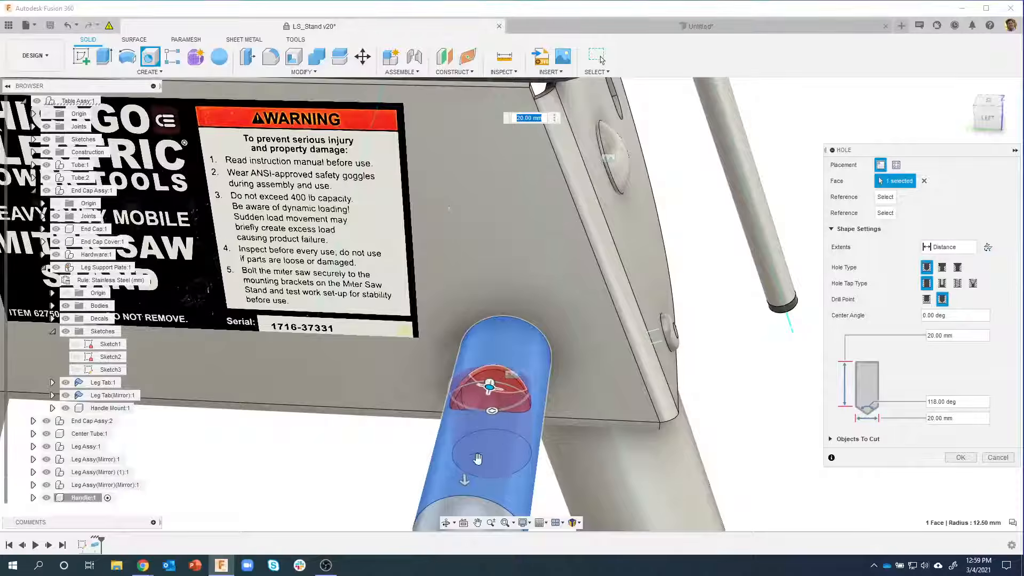
shift+middle_drag(496, 334, 479, 442)
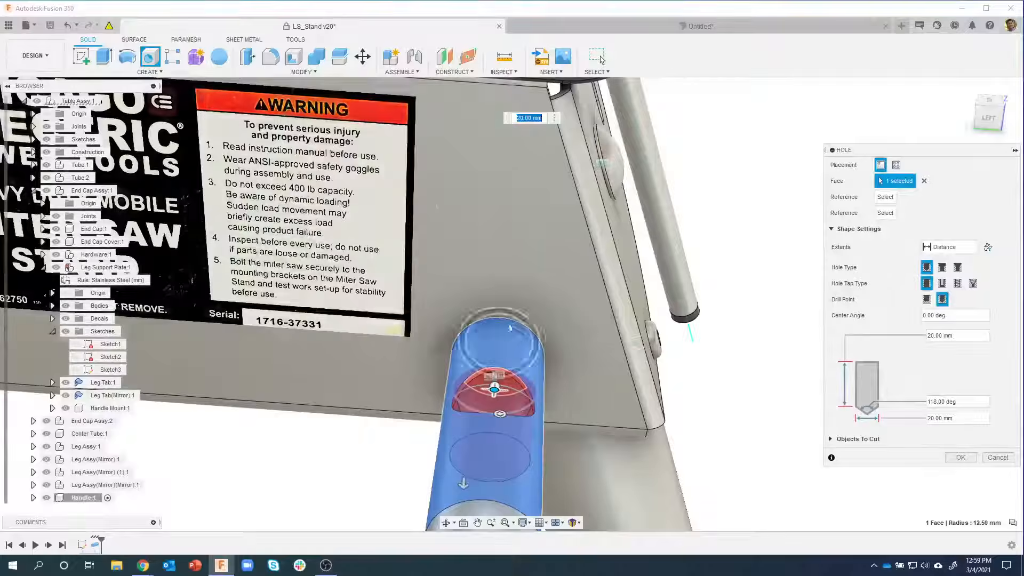
mouse_move(508, 324)
shift+middle_down()
mouse_move(519, 332)
mouse_move(522, 383)
mouse_move(478, 354)
mouse_move(526, 332)
mouse_move(501, 311)
shift+middle_up()
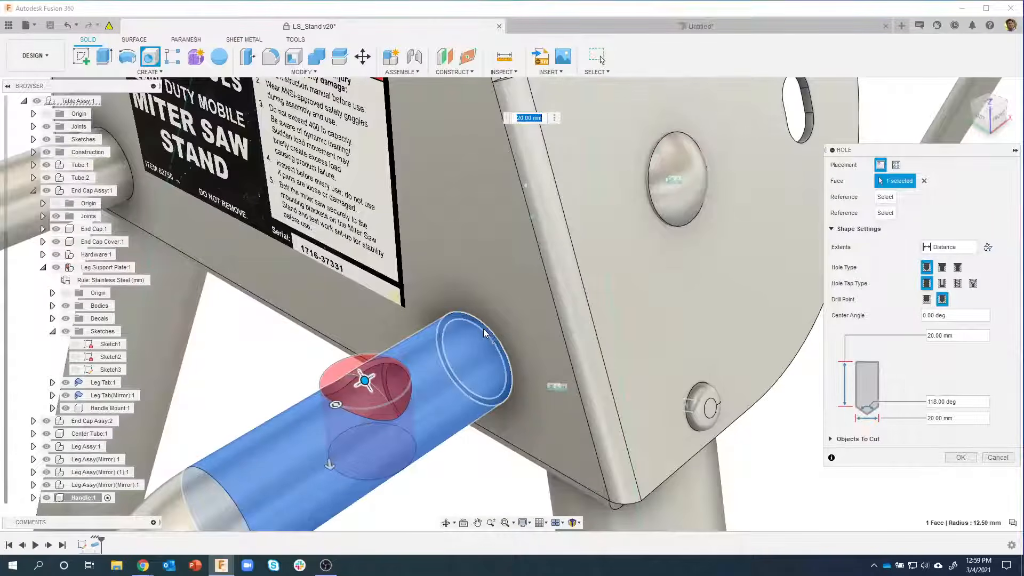
click(484, 333)
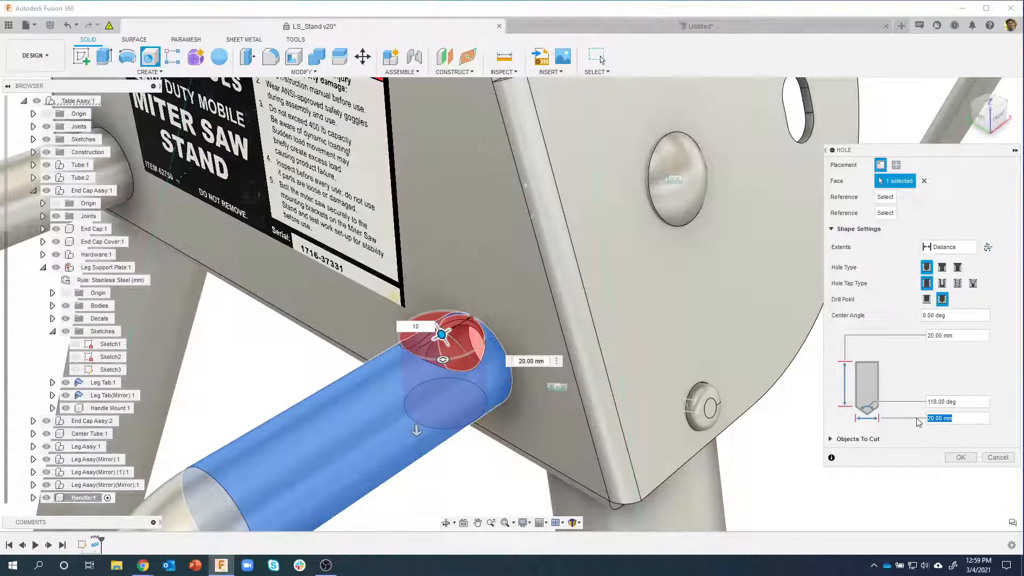
Step: Set the hole's diameter to 6.5 mm and its extents to All so it runs through the whole pipe
text(6.5)
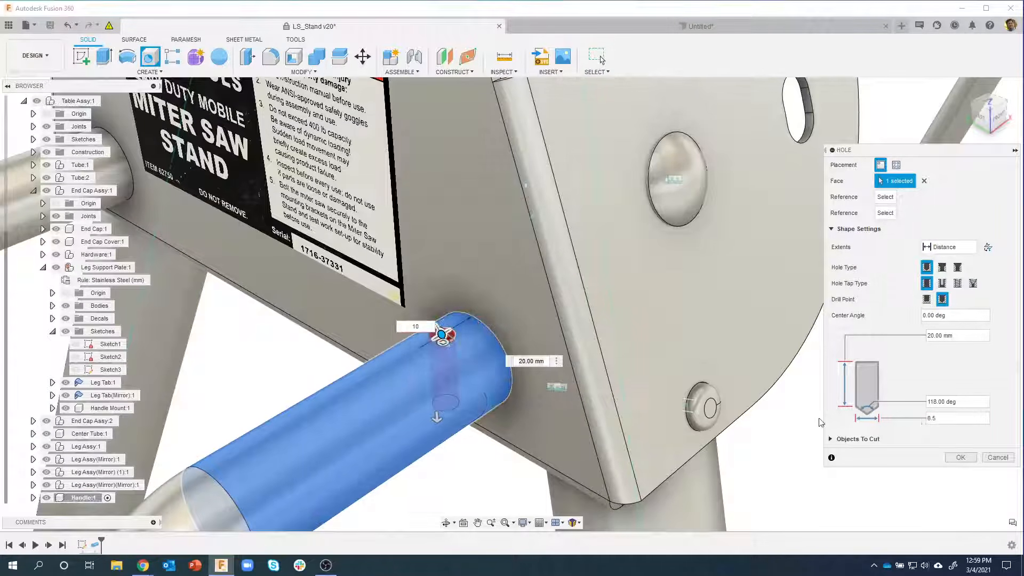
shift+middle_drag(487, 396, 436, 308)
scroll(456, 327, up, 2)
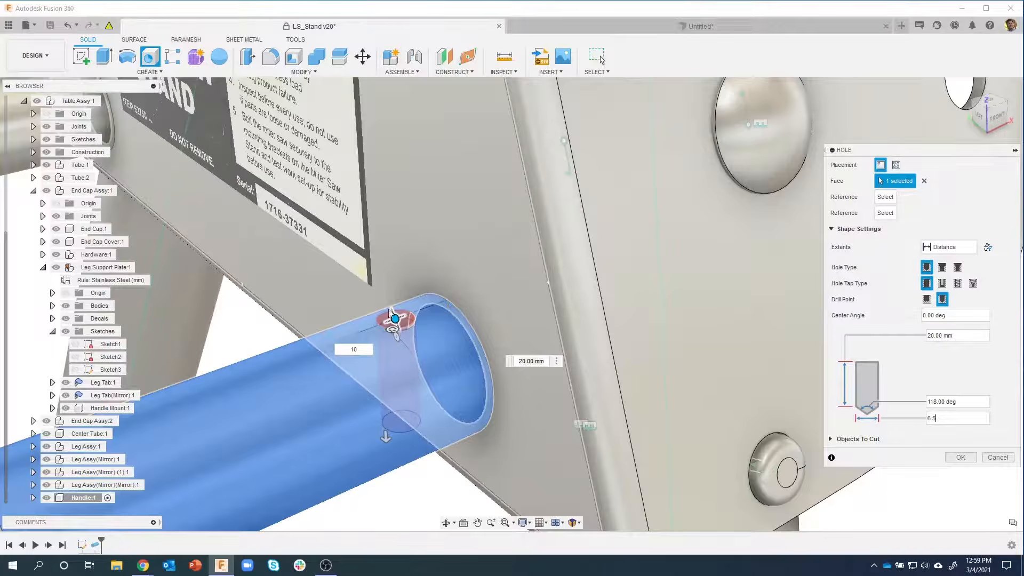
middle_drag(420, 335, 420, 330)
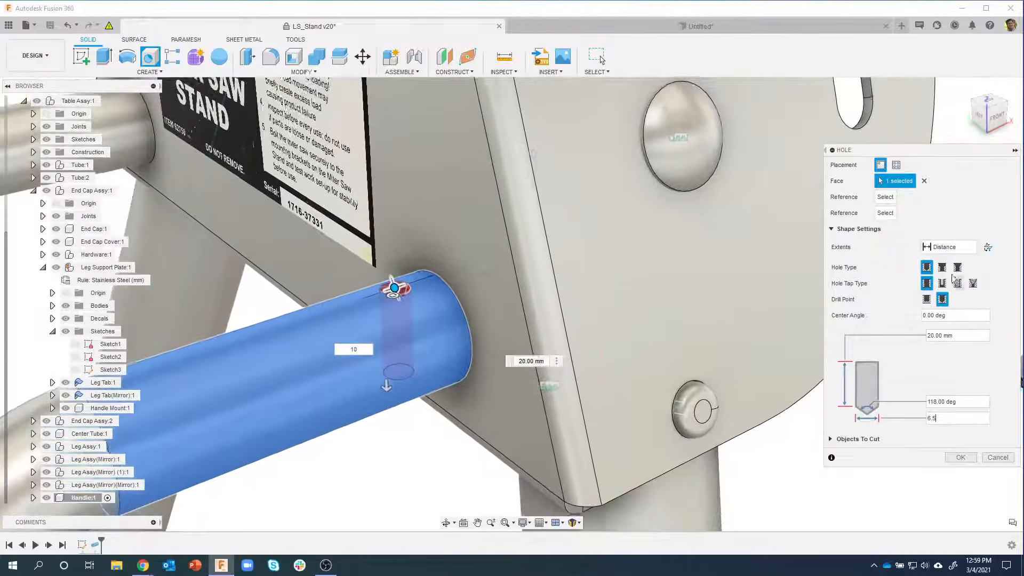
click(973, 247)
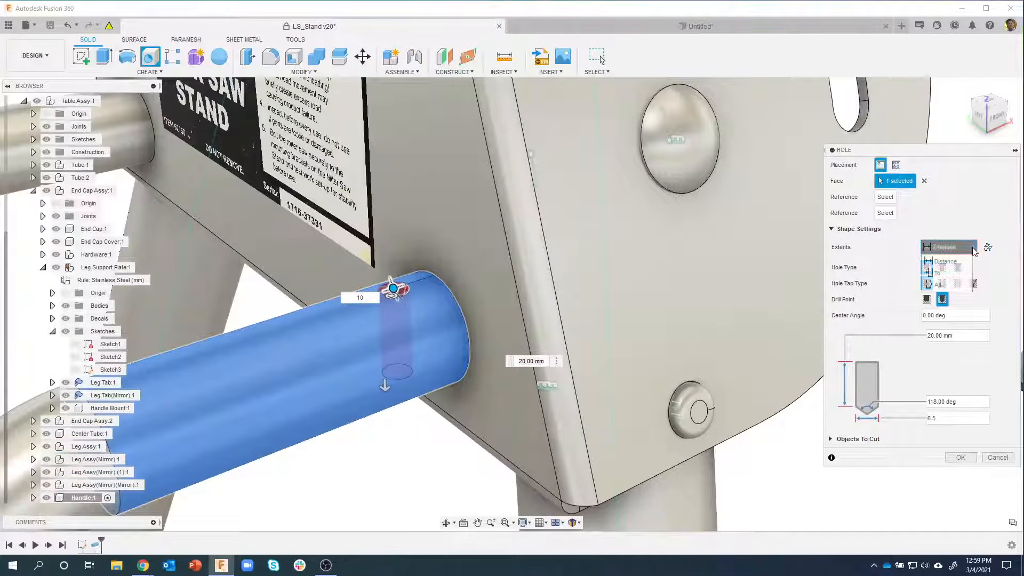
click(942, 286)
Step: Cut the hole through both the Handle Mount and Handle bodies, hiding the Handle briefly to inspect the mount
shift+middle_drag(425, 481, 437, 418)
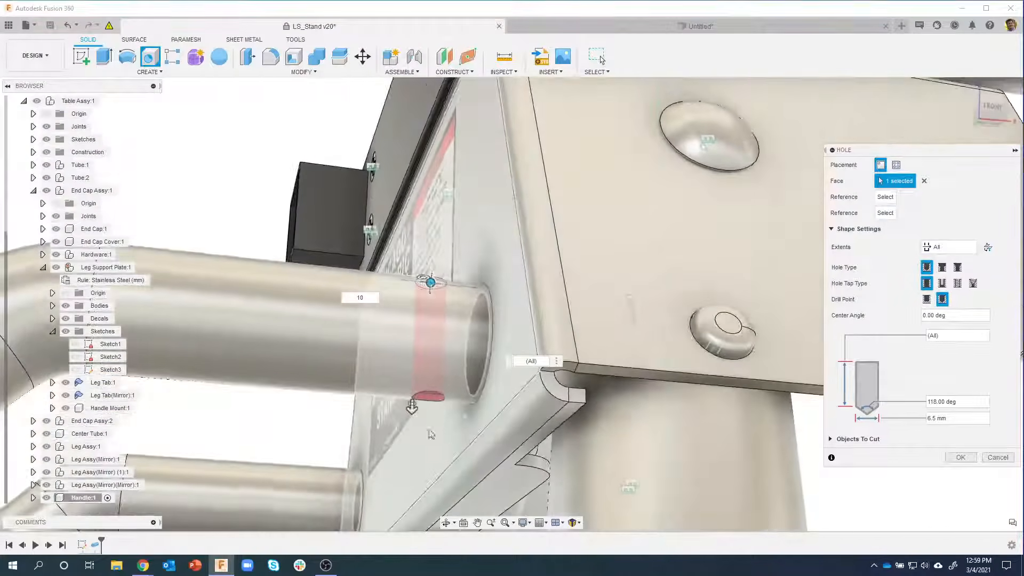
shift+middle_drag(728, 440, 837, 441)
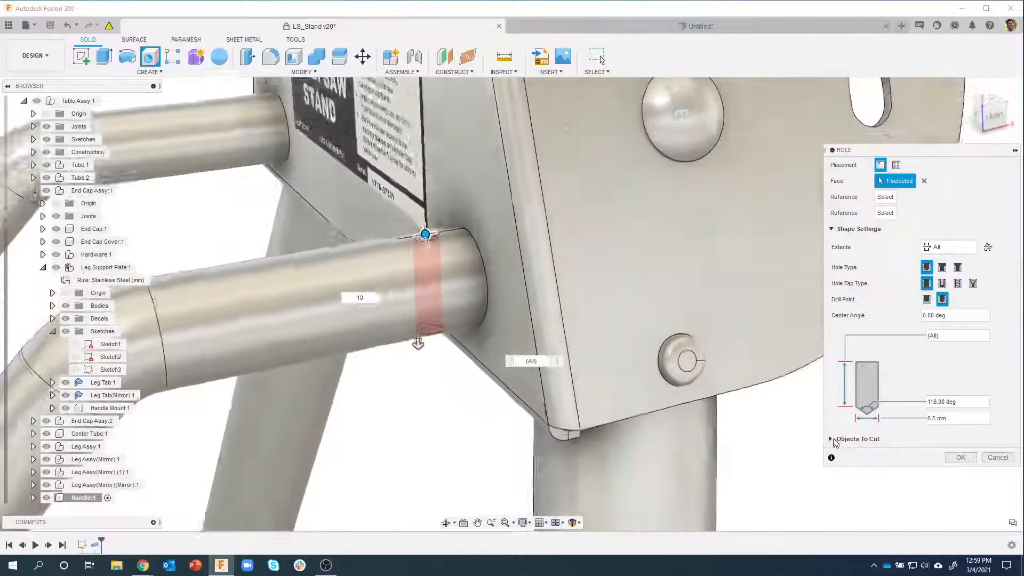
click(831, 439)
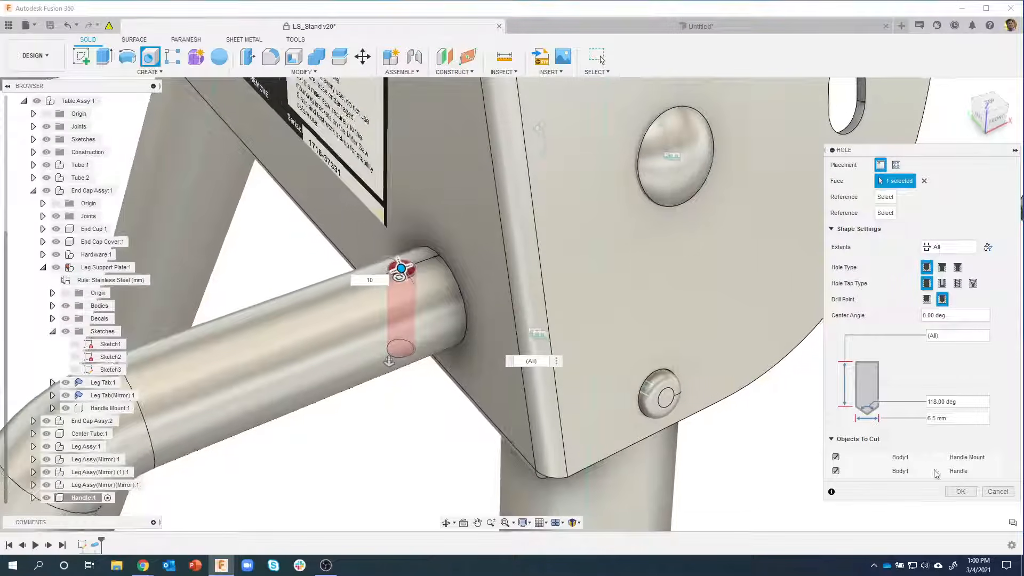
click(960, 492)
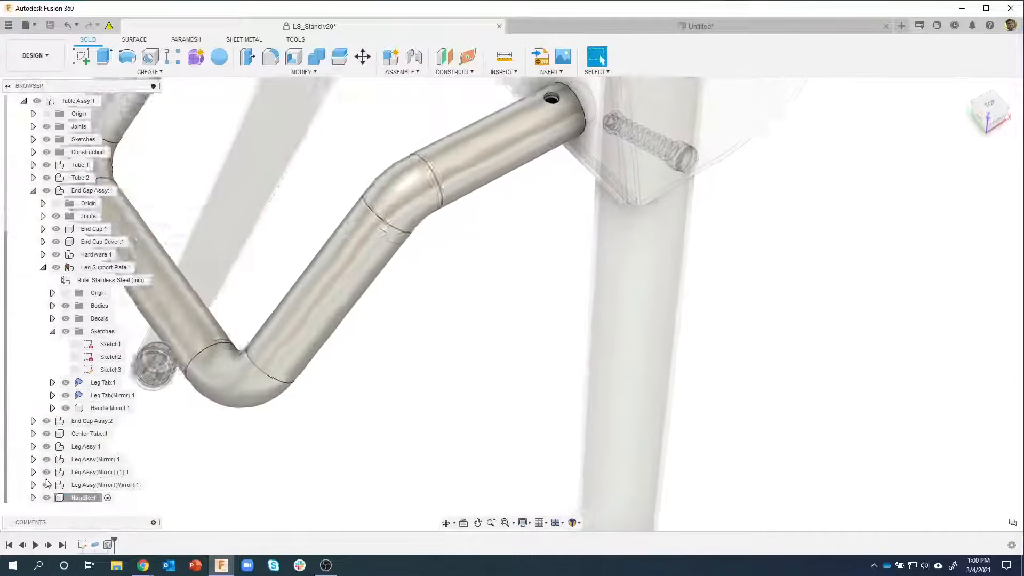
click(47, 497)
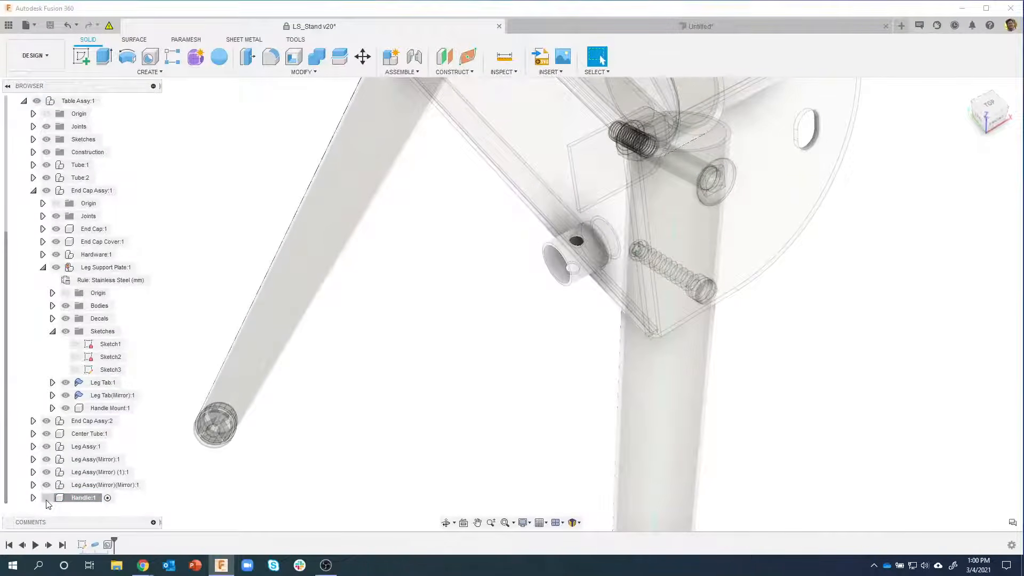
click(47, 498)
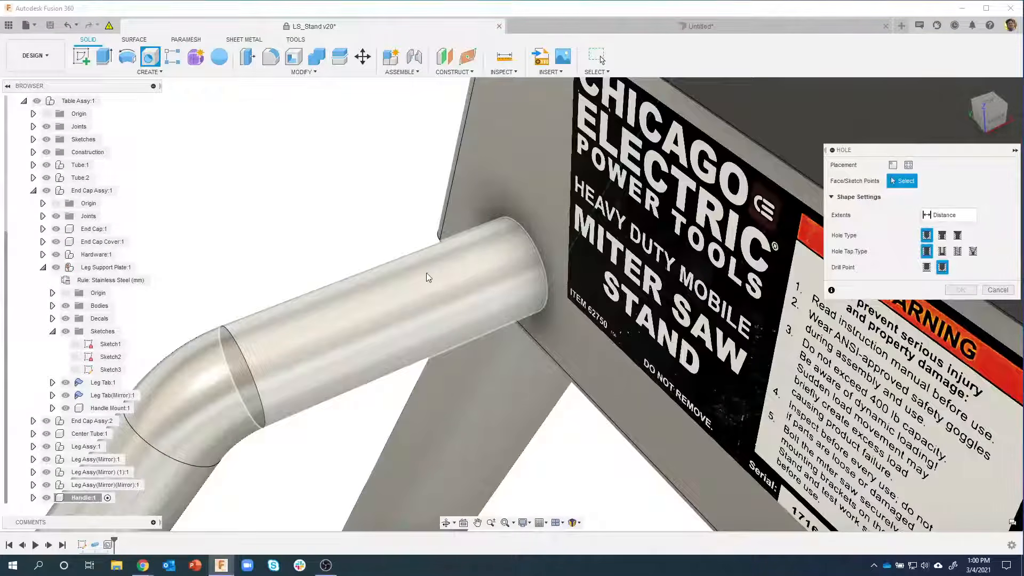
Step: Place a second 6.5 mm hole on the handle's rear pipe end, 10 mm from its edge, and check the objects to cut
click(420, 265)
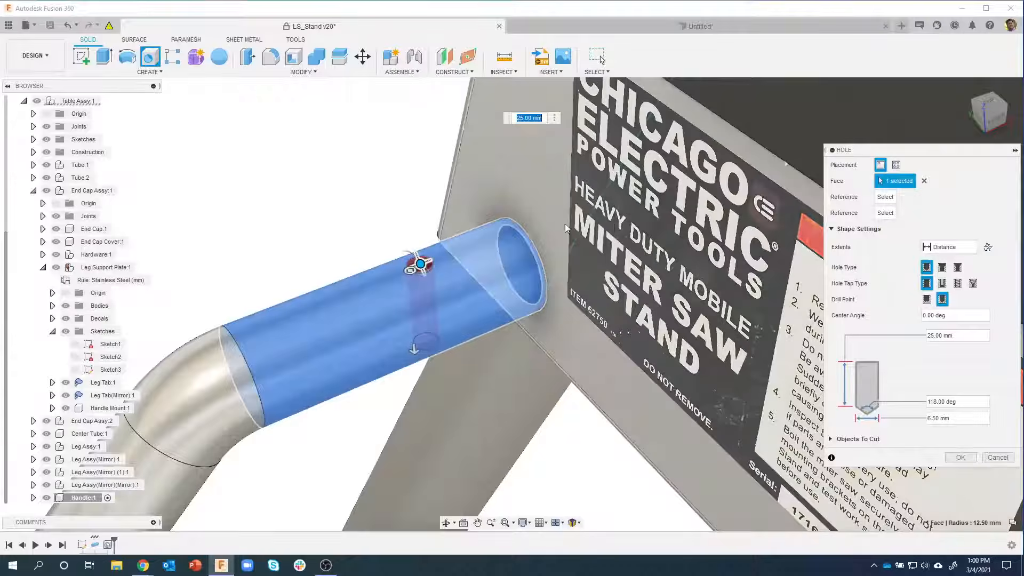
click(517, 229)
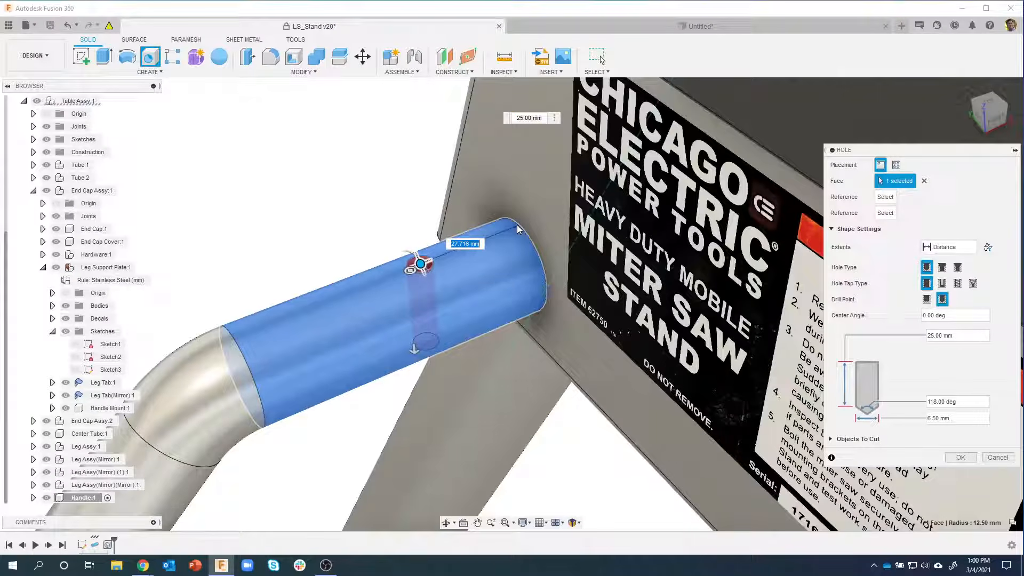
text(10)
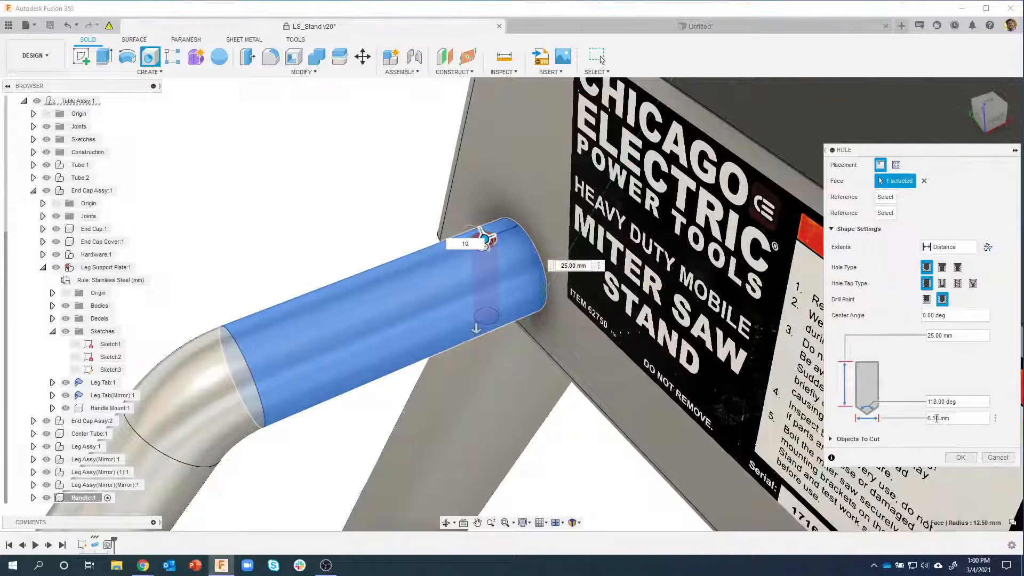
click(830, 439)
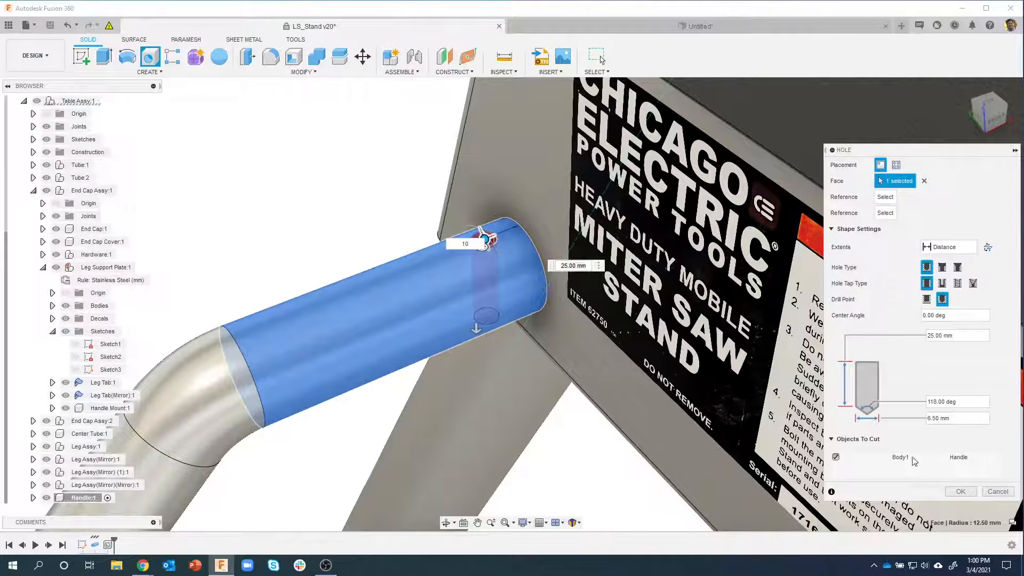
scroll(582, 430, down, 3)
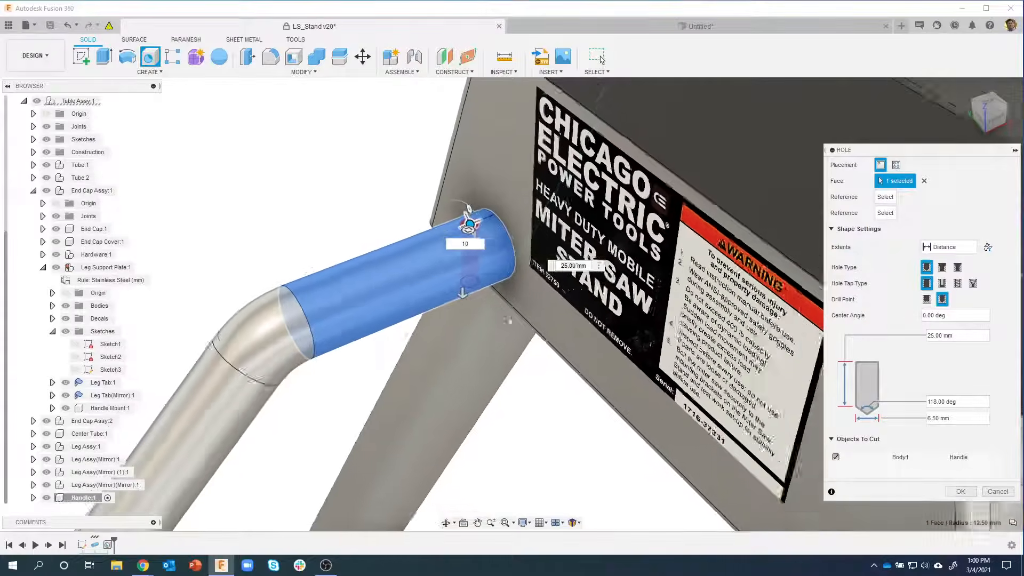
scroll(508, 320, down, 3)
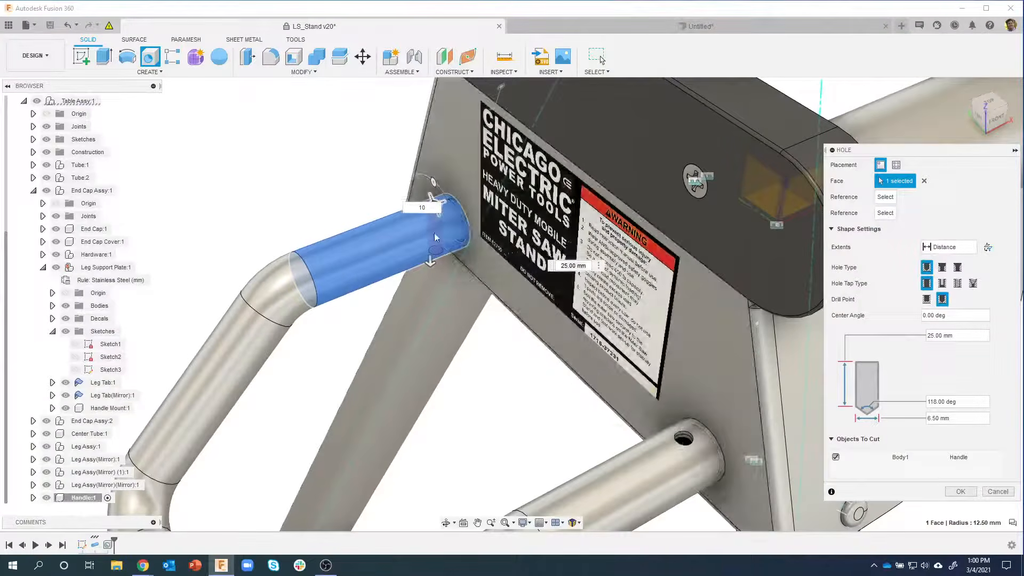
shift+middle_drag(449, 232, 454, 258)
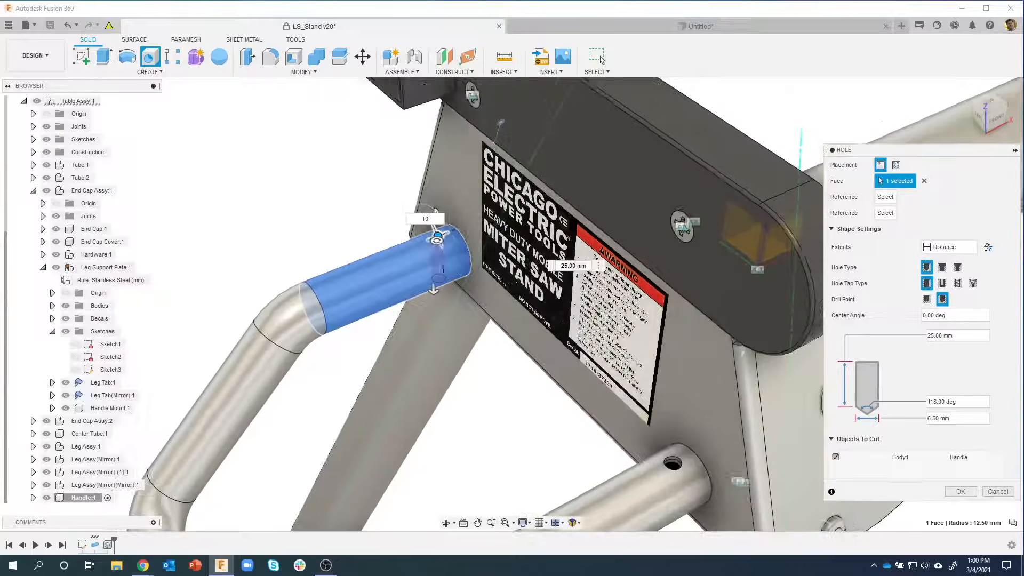
Step: Set the second hole's extents to All, create it, and briefly hide the Handle to inspect the parts behind it
click(946, 246)
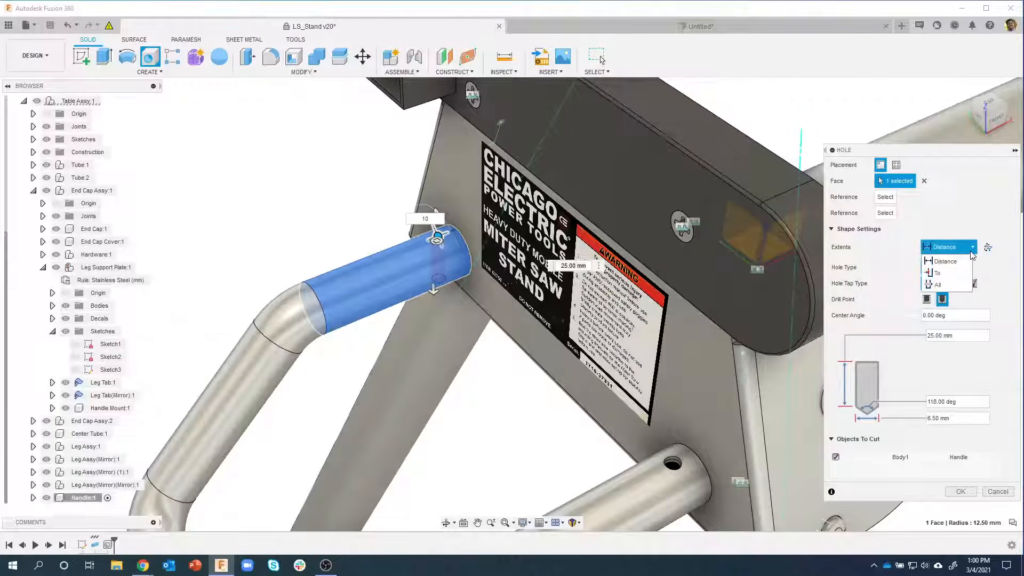
click(938, 283)
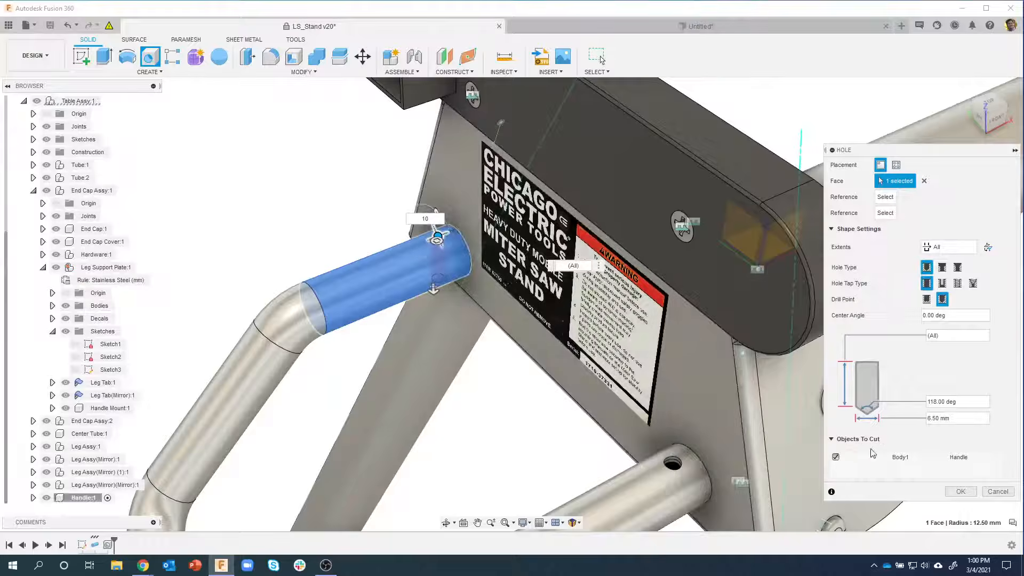
click(962, 494)
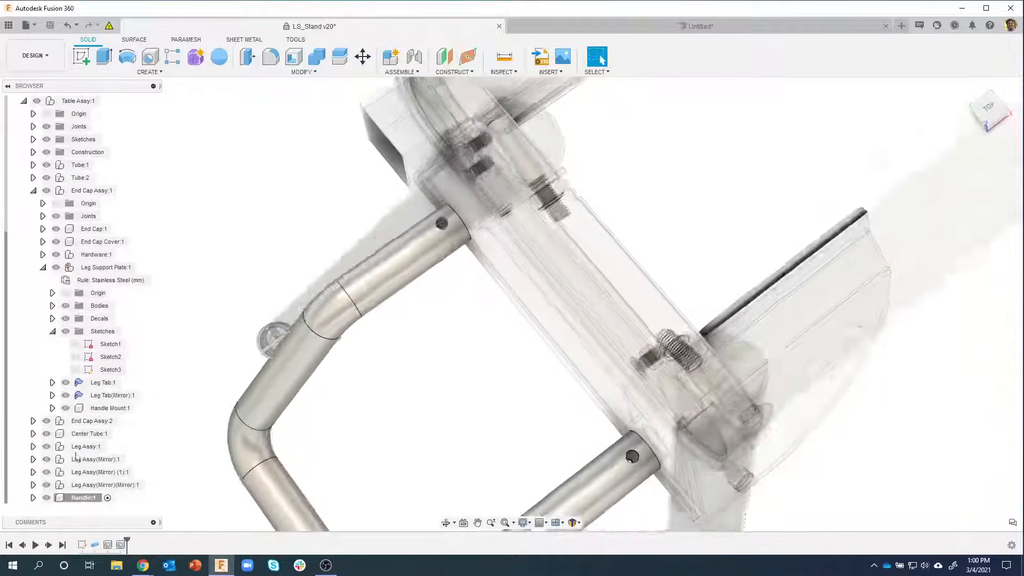
click(46, 498)
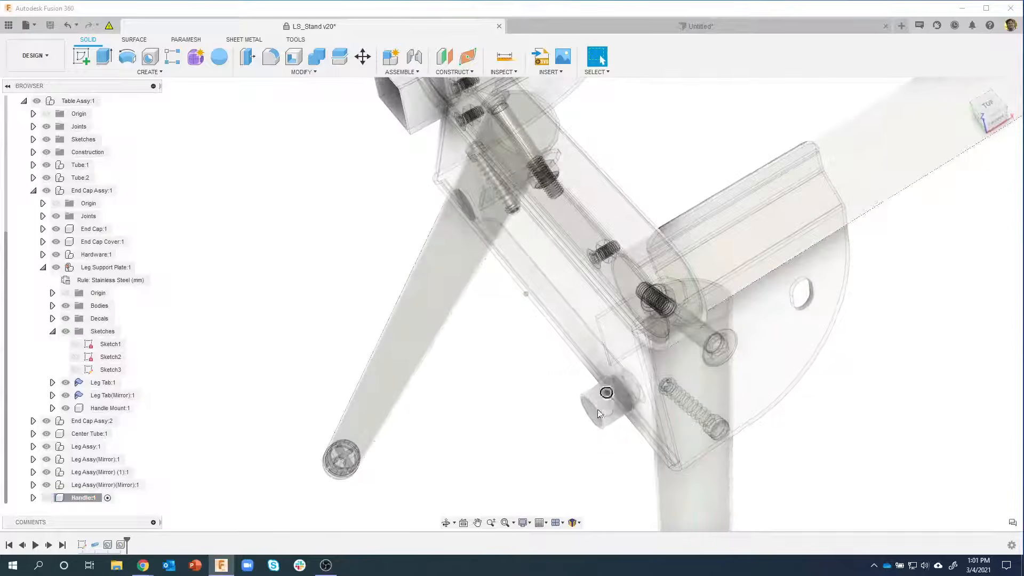
click(46, 498)
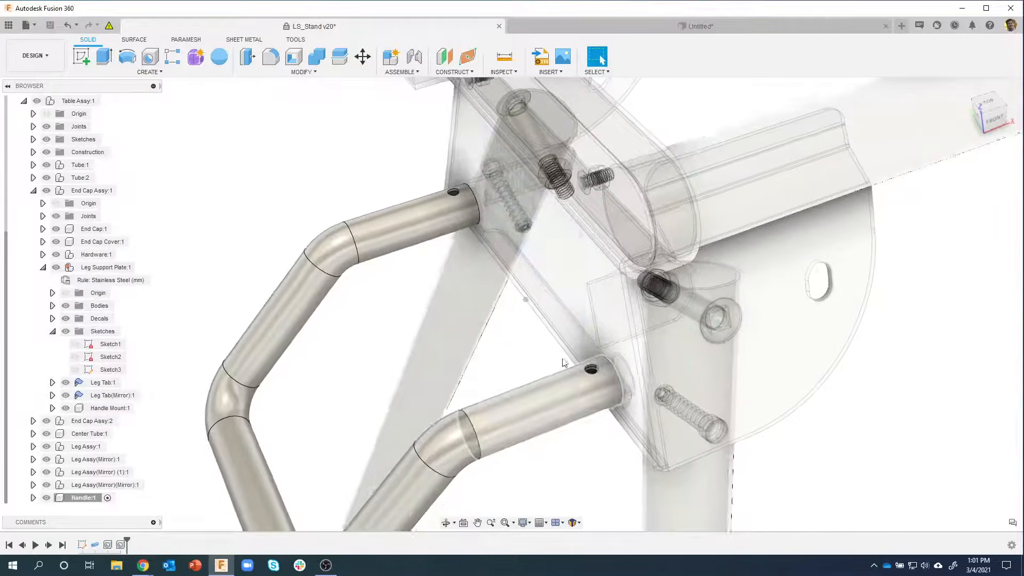
Step: Search the McMaster-Carr catalogue for 92000A439 and insert the M6 x 1 mm, 35 mm long pan head Phillips screw as 3-D STEP
click(555, 73)
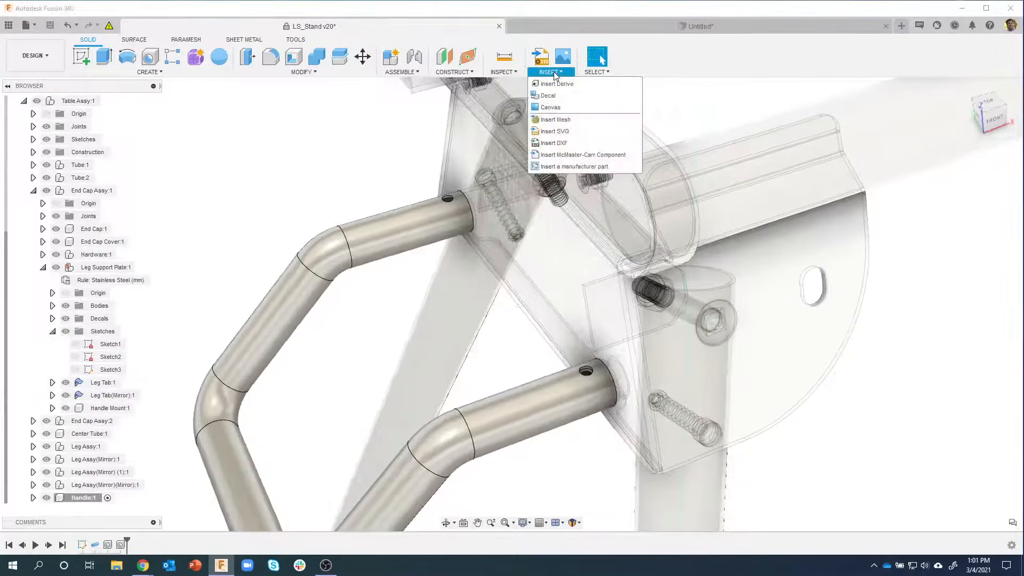
click(567, 155)
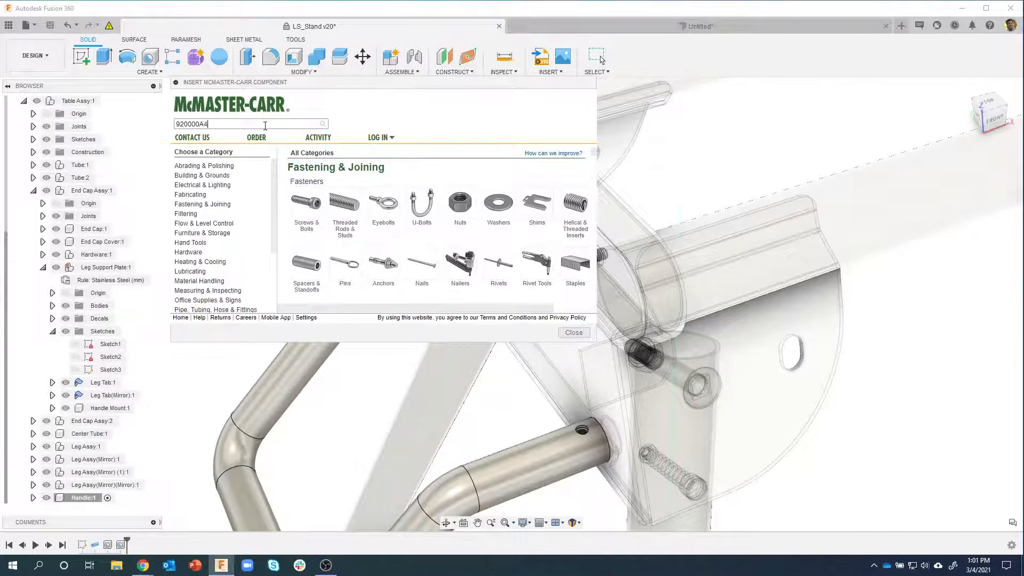
key(Return)
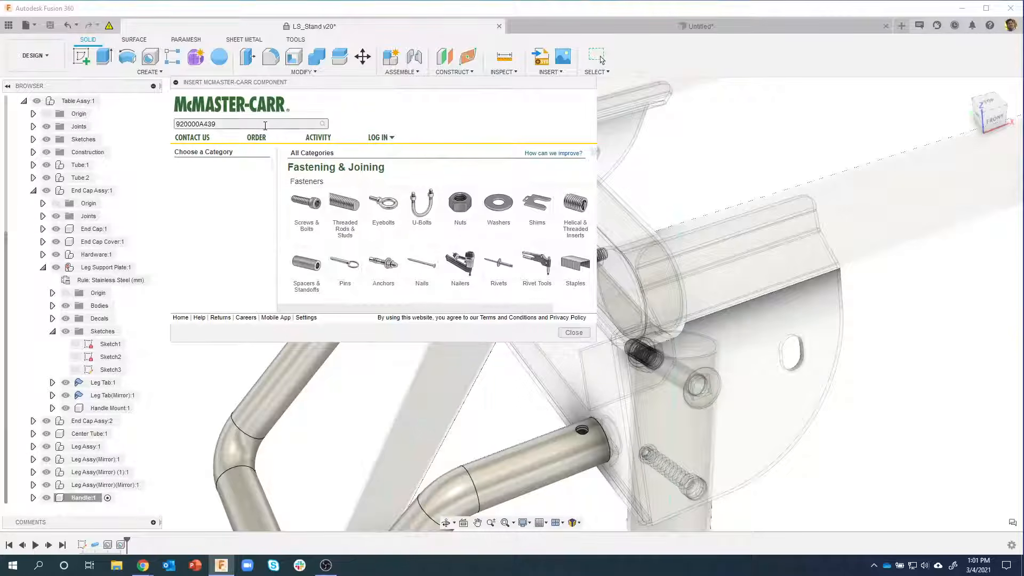
click(201, 124)
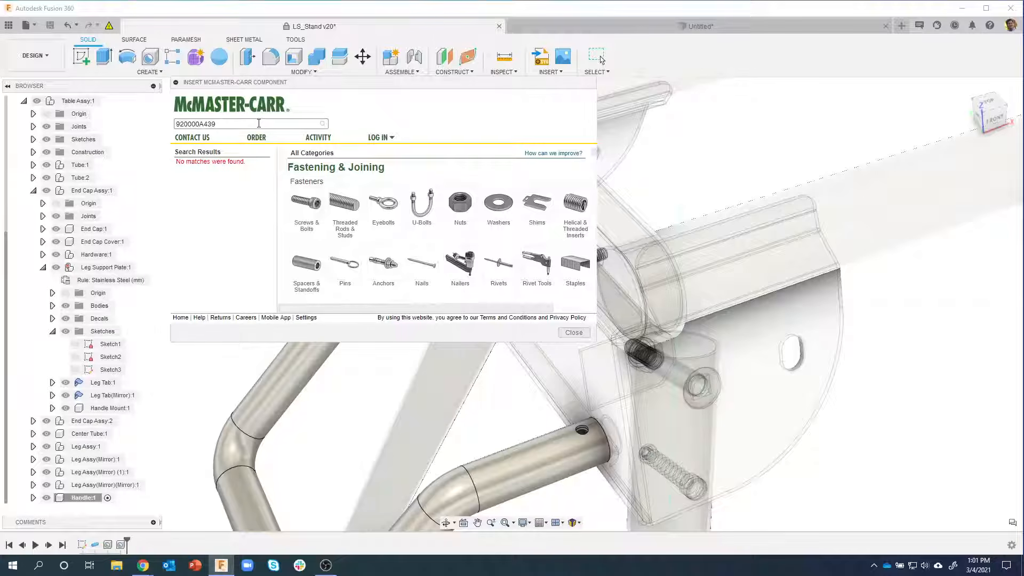
key(Return)
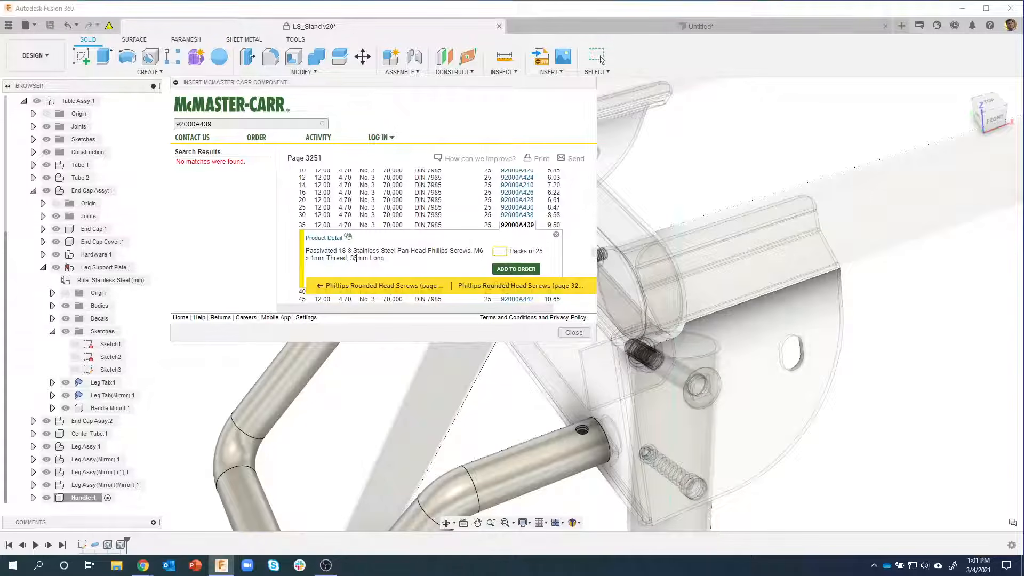
click(335, 238)
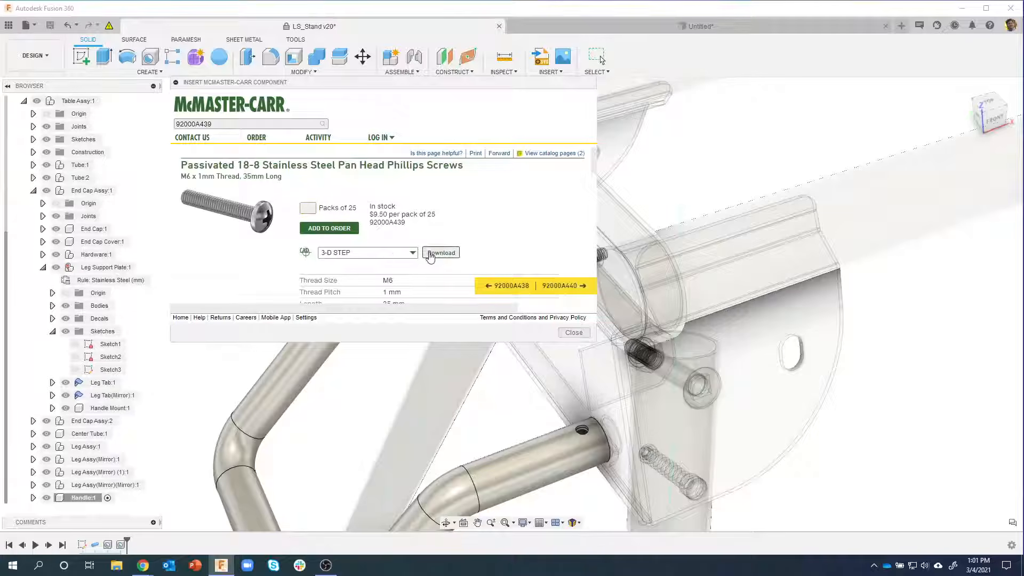
click(431, 255)
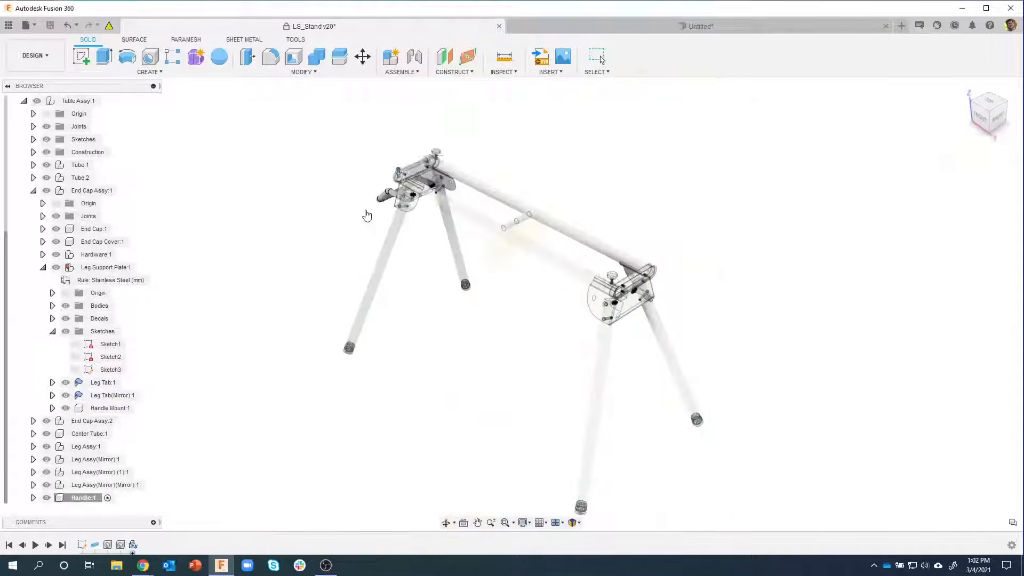
Step: Move the inserted screw about 10 mm in X and 190 mm in Z so it sits below the handle's front pipe end
shift+middle_drag(404, 258, 422, 273)
scroll(410, 200, up, 2)
scroll(400, 215, up, 4)
scroll(427, 304, up, 1)
scroll(416, 282, up, 2)
drag(425, 268, 316, 301)
shift+middle_drag(363, 288, 378, 278)
drag(363, 268, 358, 515)
shift+middle_drag(400, 470, 380, 327)
shift+middle_drag(438, 368, 421, 416)
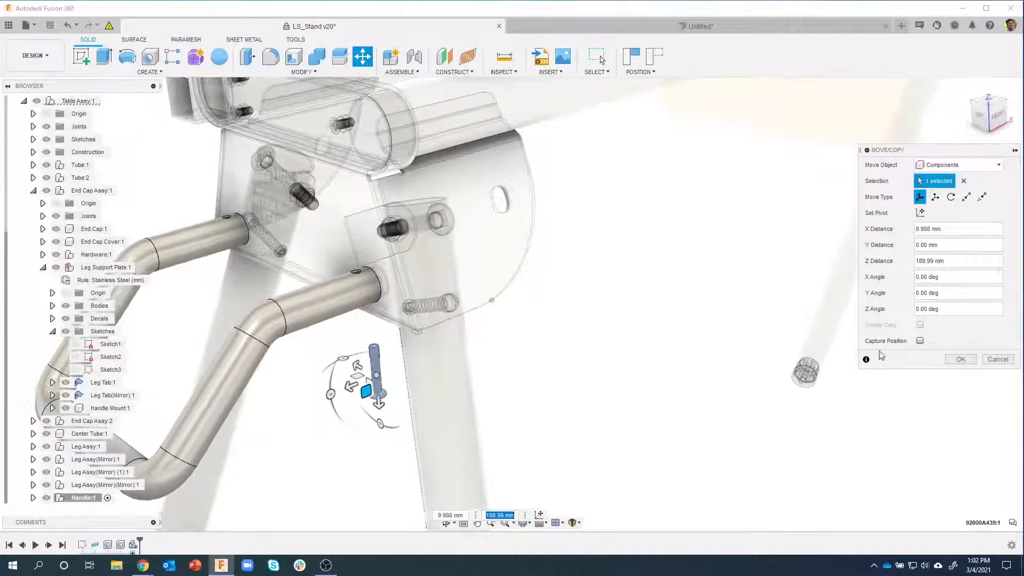
click(949, 361)
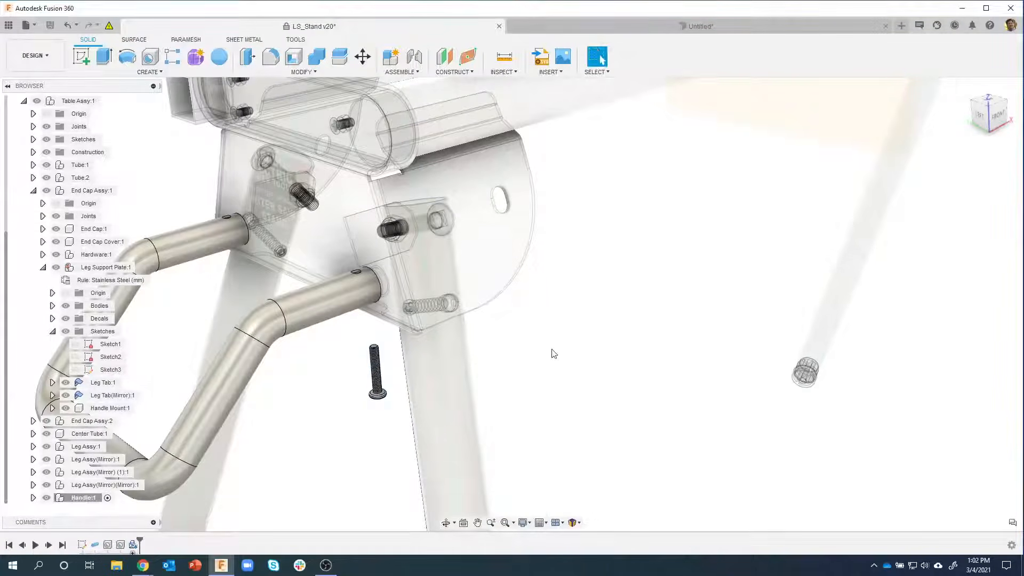
Step: Joint the underside of the screw head to the lower rim of the hole in the handle's front pipe end
click(413, 62)
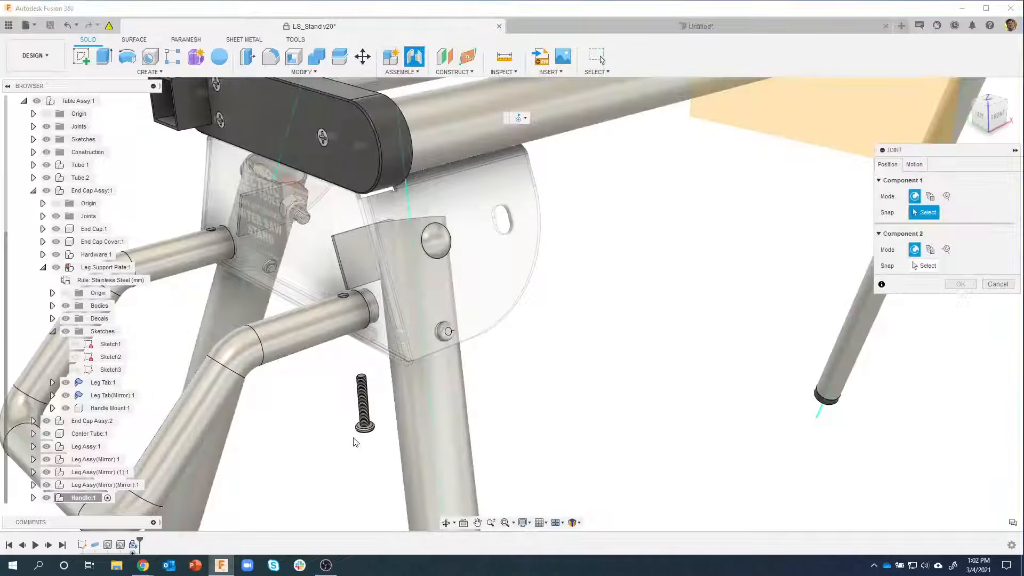
scroll(362, 429, up, 6)
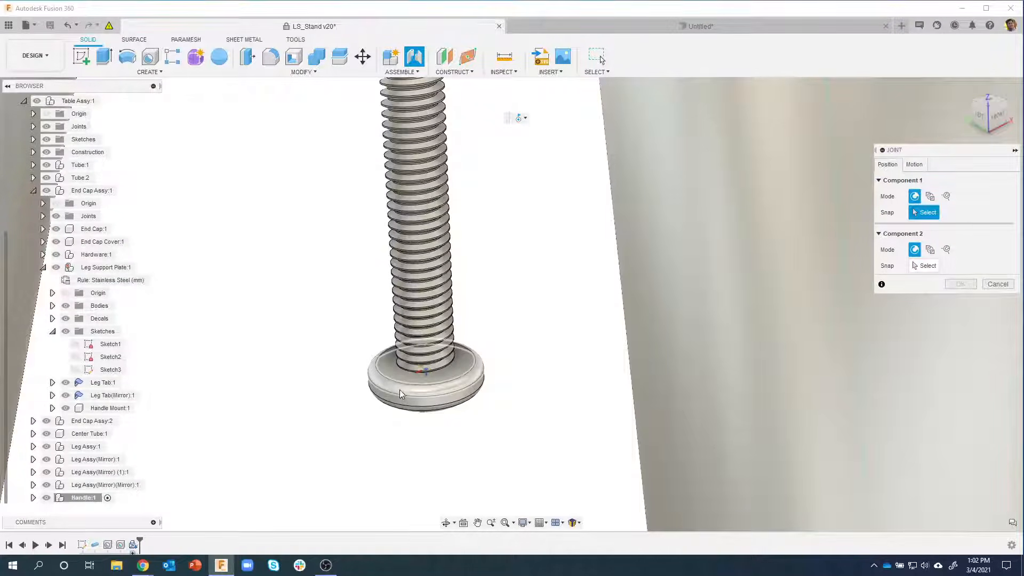
click(401, 388)
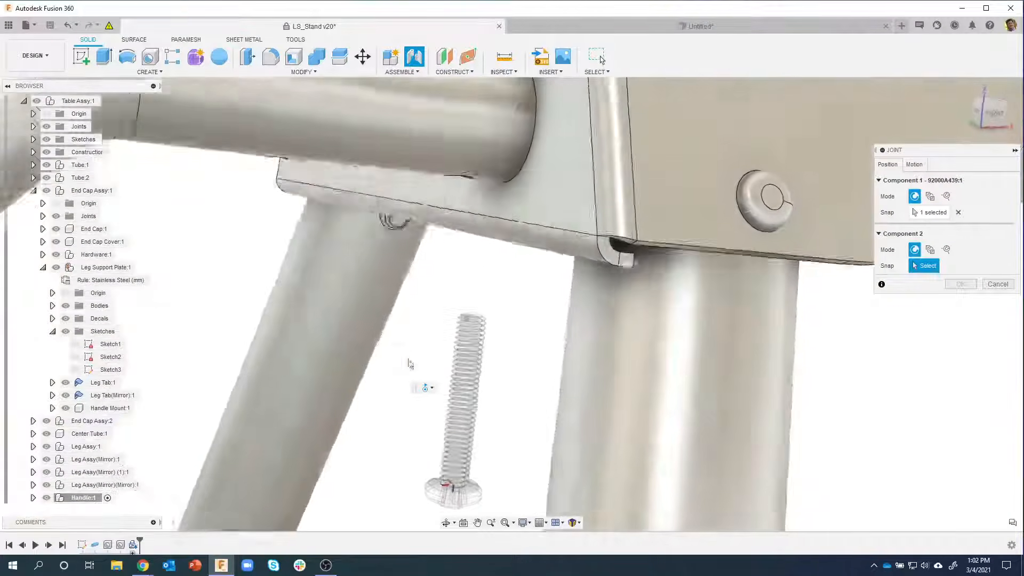
scroll(493, 210, up, 5)
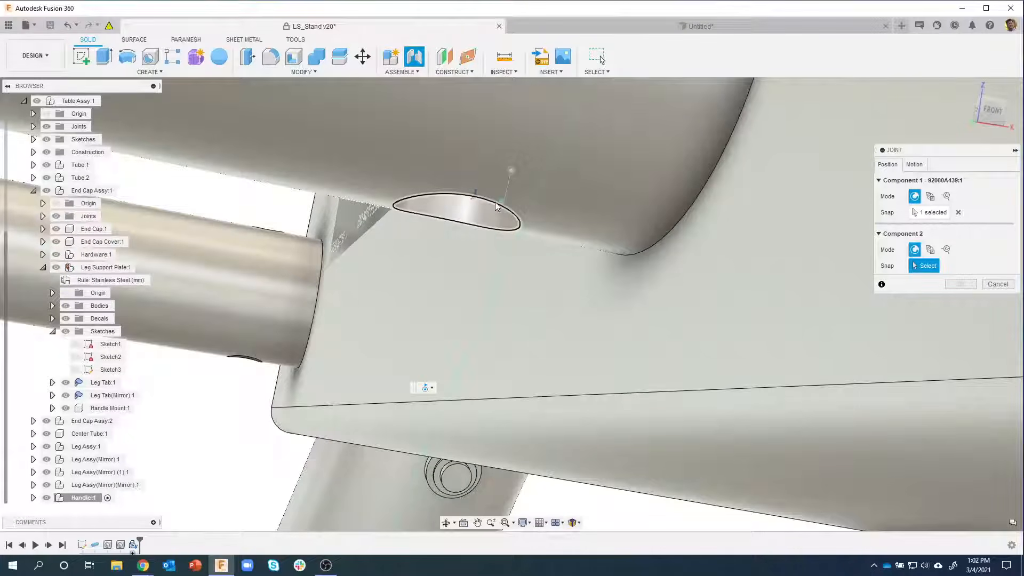
click(457, 220)
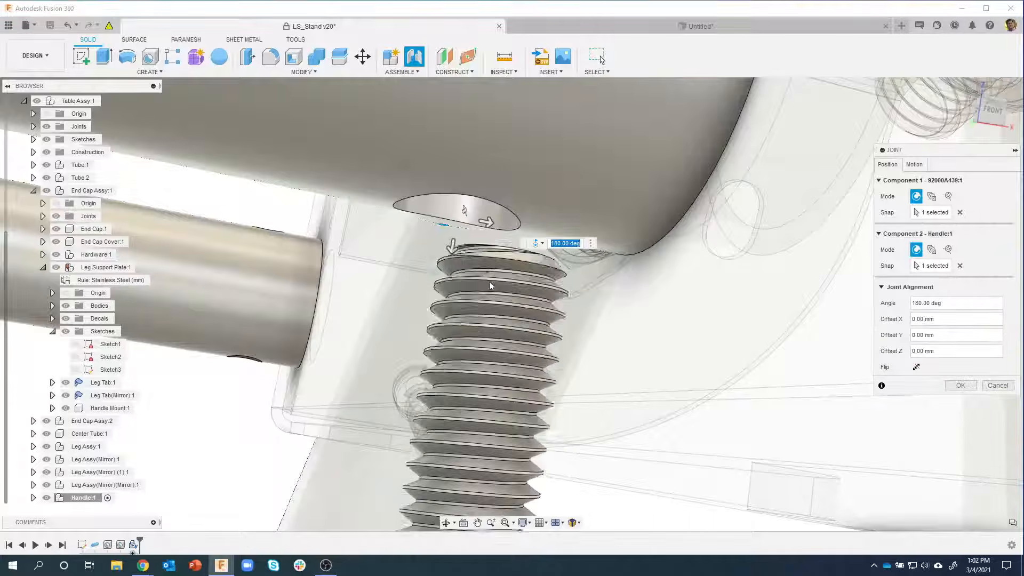
shift+middle_drag(494, 326, 565, 312)
scroll(450, 293, down, 4)
scroll(451, 304, down, 3)
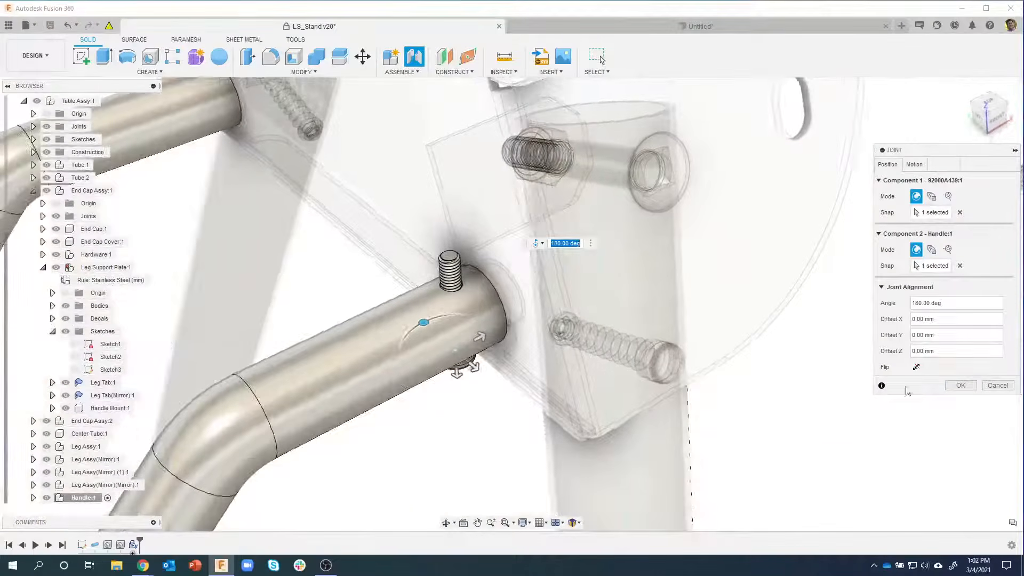
click(960, 385)
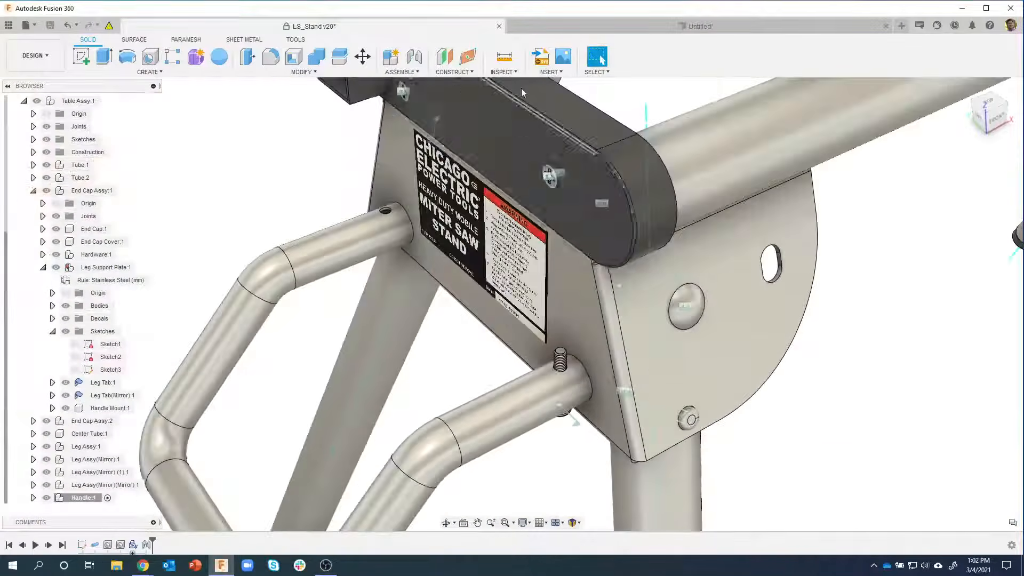
Step: Search the McMaster-Carr catalogue for 94645A205 and insert the M6 x 1 mm nylon-insert locknut as 3-D STEP
click(550, 73)
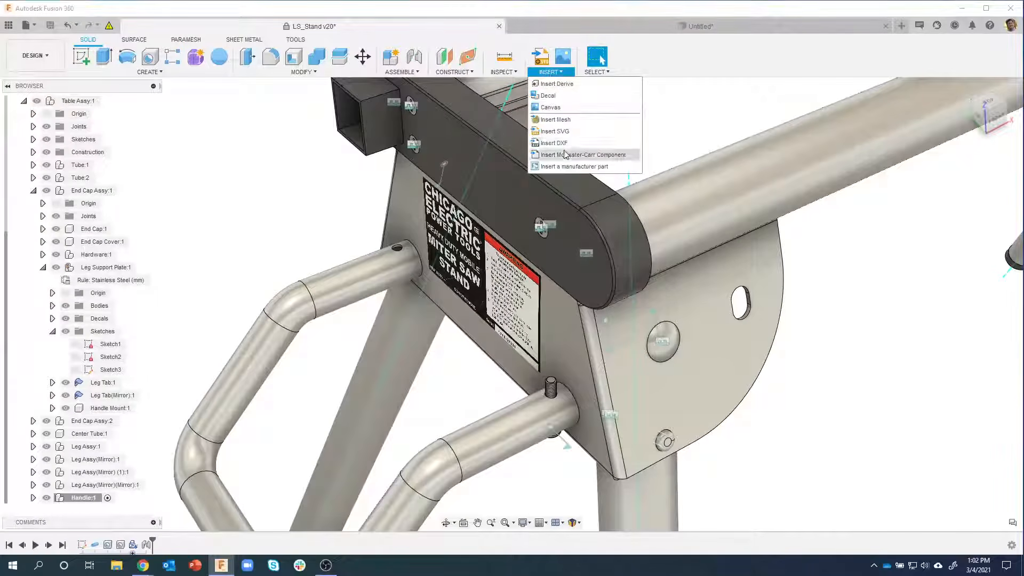
click(581, 155)
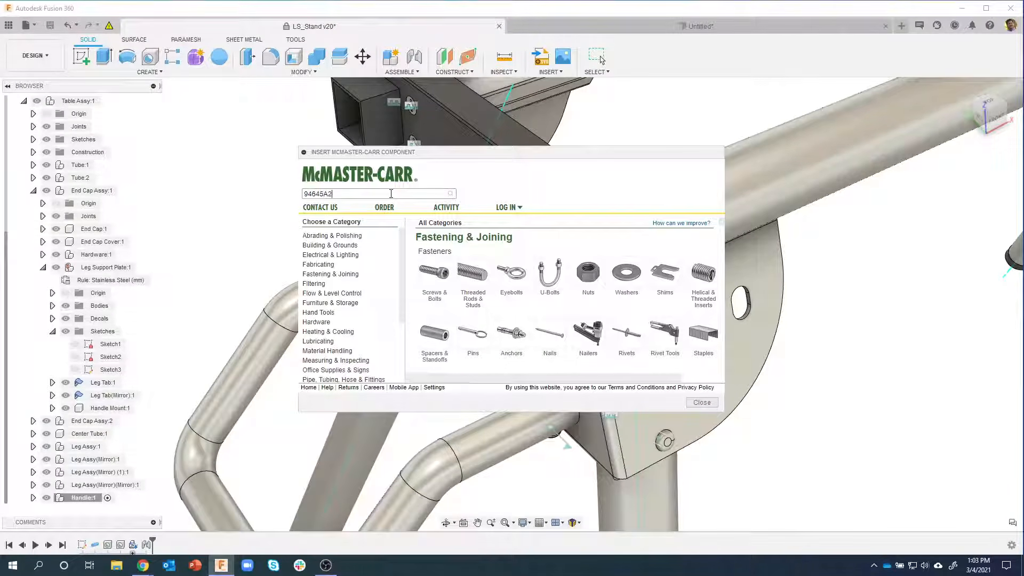
text(05)
key(Return)
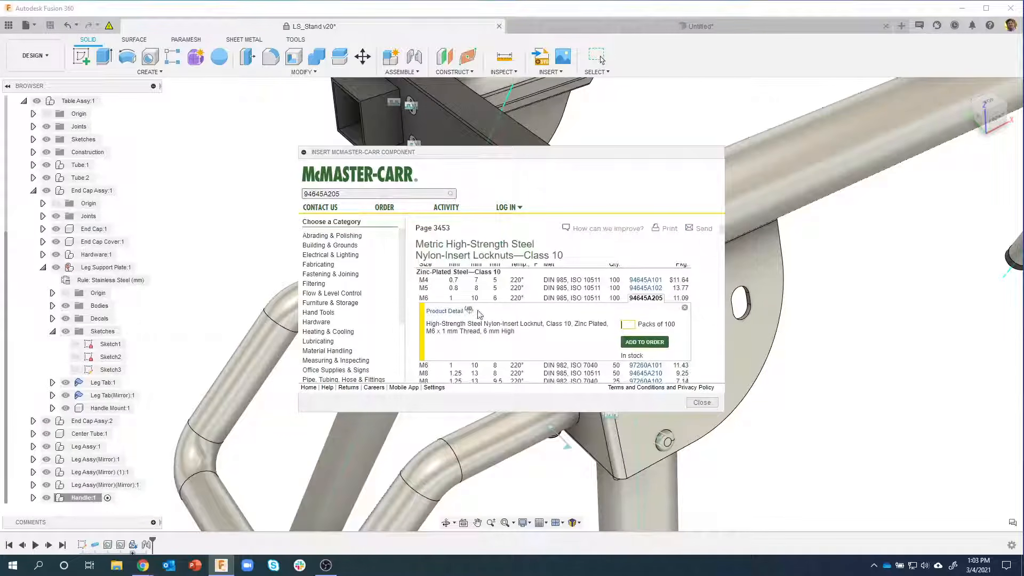
click(457, 311)
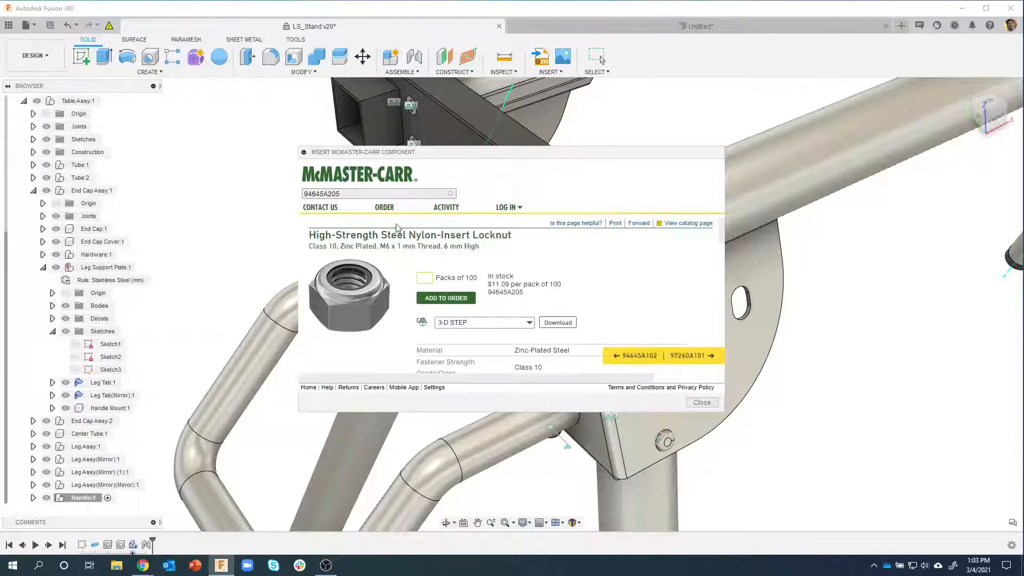
click(557, 322)
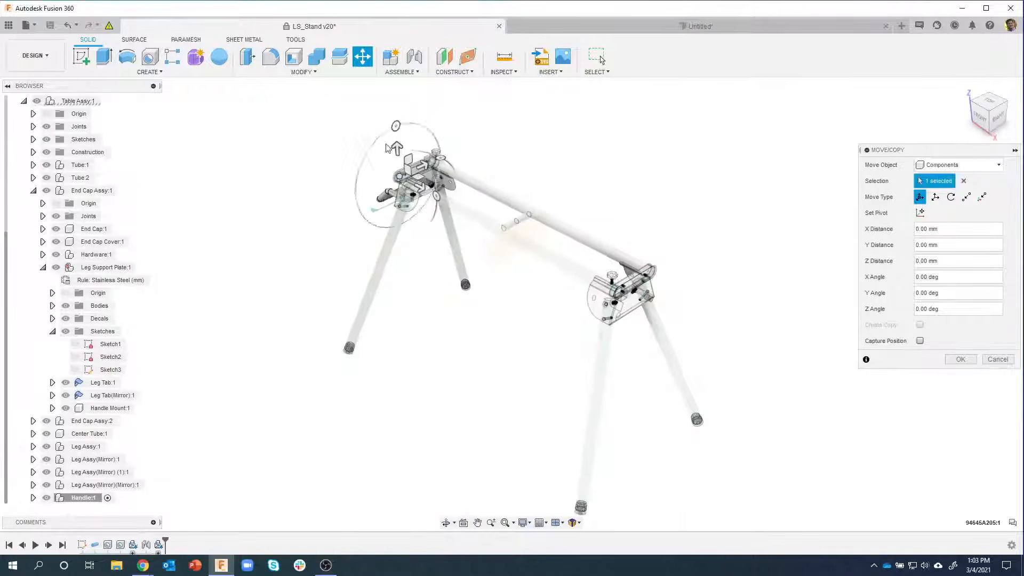
Step: Move the locknut 10.53 mm in X and -57.139 mm in Z, placing it near the screw at the handle's front pipe end
scroll(387, 180, up, 3)
scroll(388, 180, up, 10)
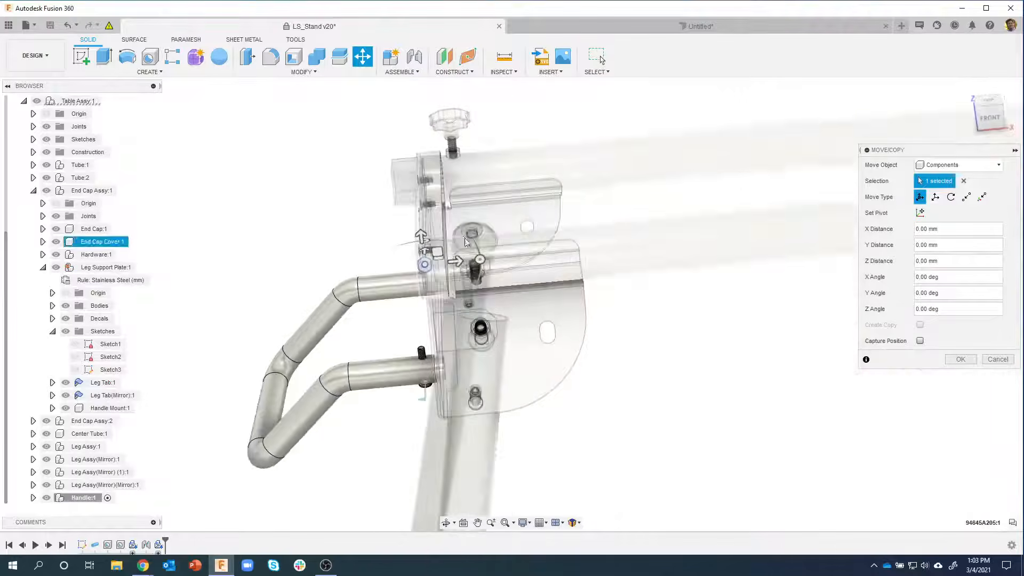
drag(460, 264, 378, 408)
scroll(345, 302, up, 5)
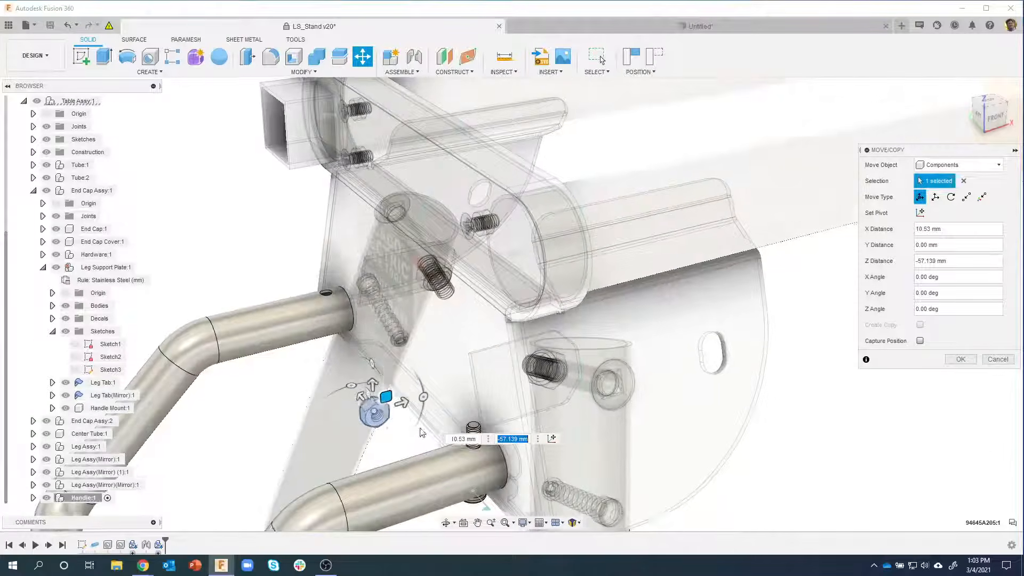
shift+middle_drag(378, 408, 416, 360)
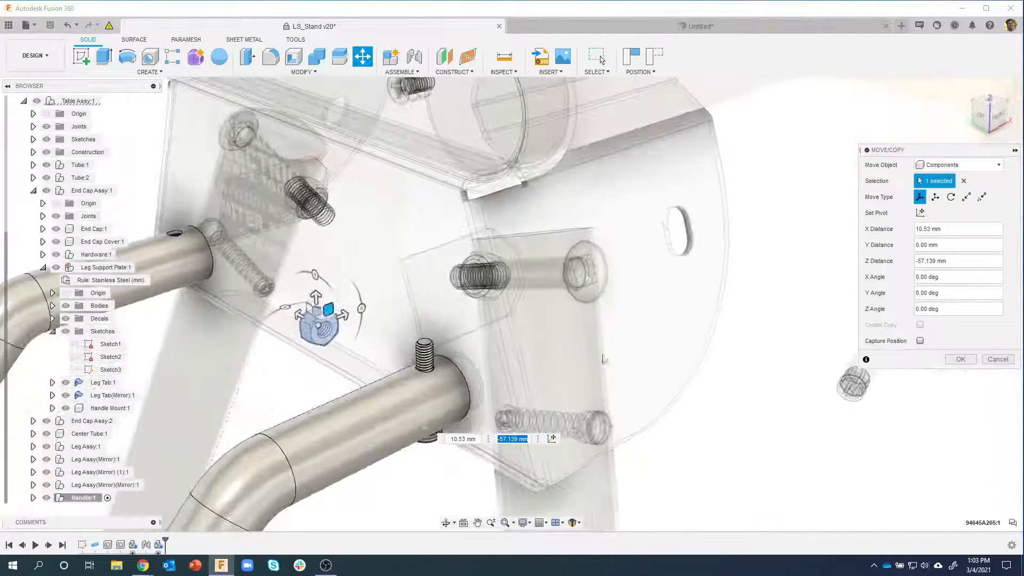
click(960, 358)
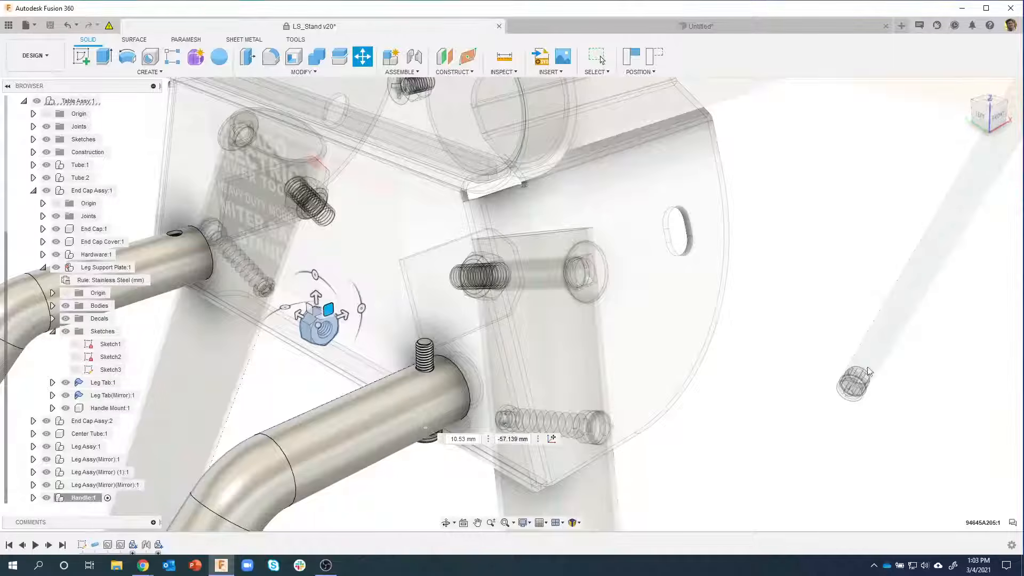
Step: Joint the locknut to the top of the handle's front bolt hole, flipping it so it sits on the pipe around the screw
click(414, 56)
scroll(357, 325, up, 4)
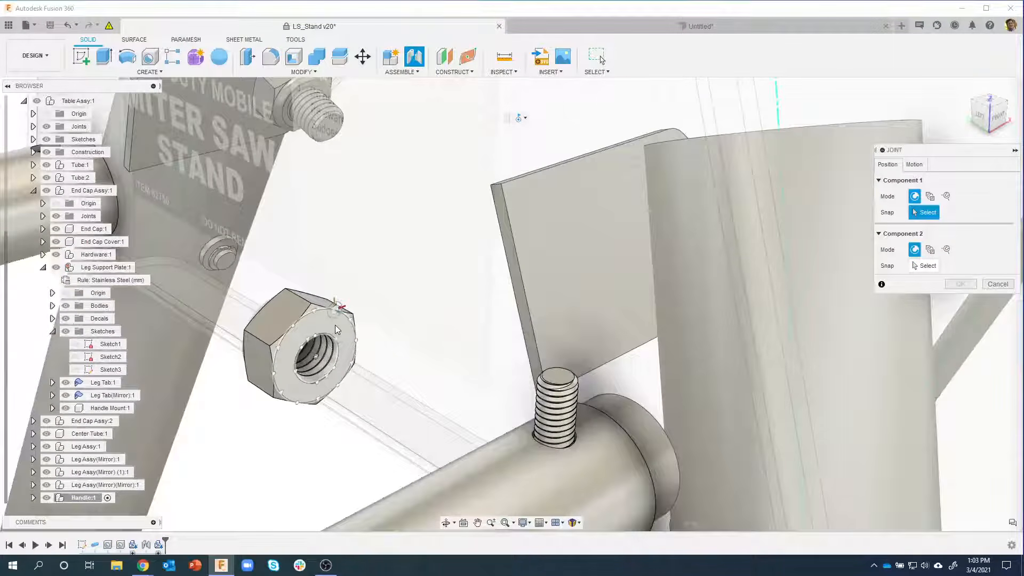
click(316, 355)
scroll(580, 445, up, 5)
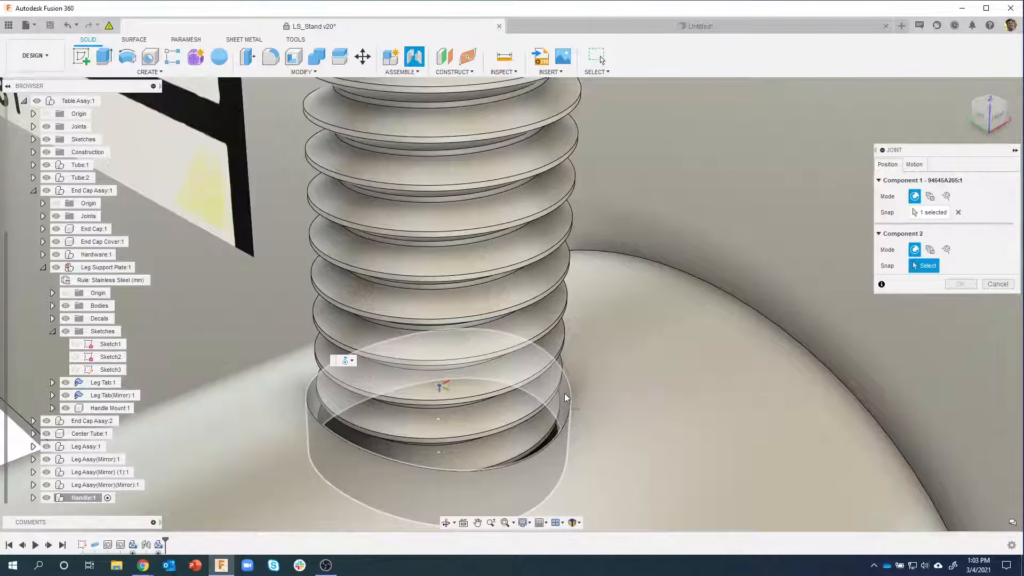
click(443, 383)
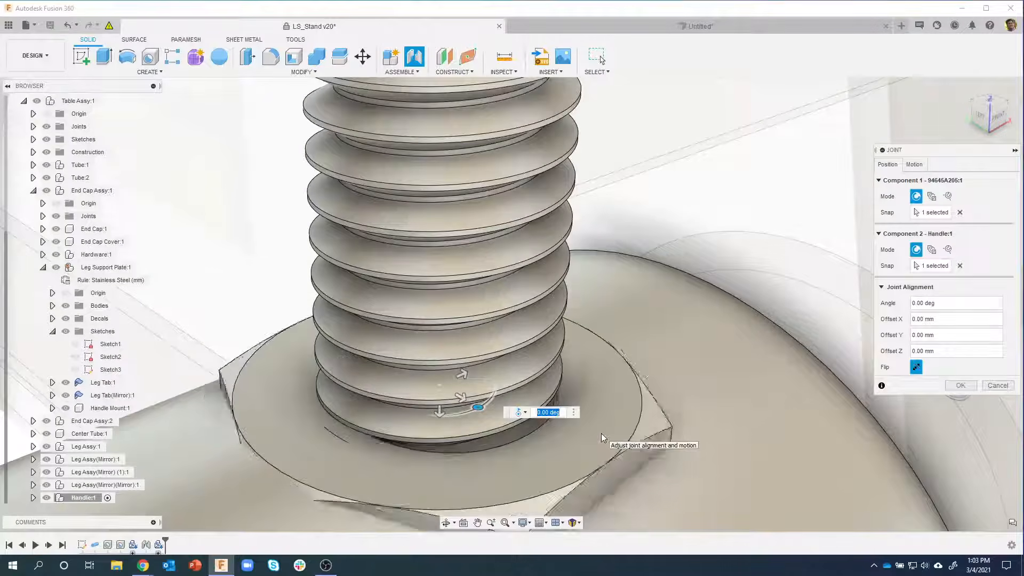
scroll(592, 431, down, 3)
shift+middle_drag(585, 429, 554, 219)
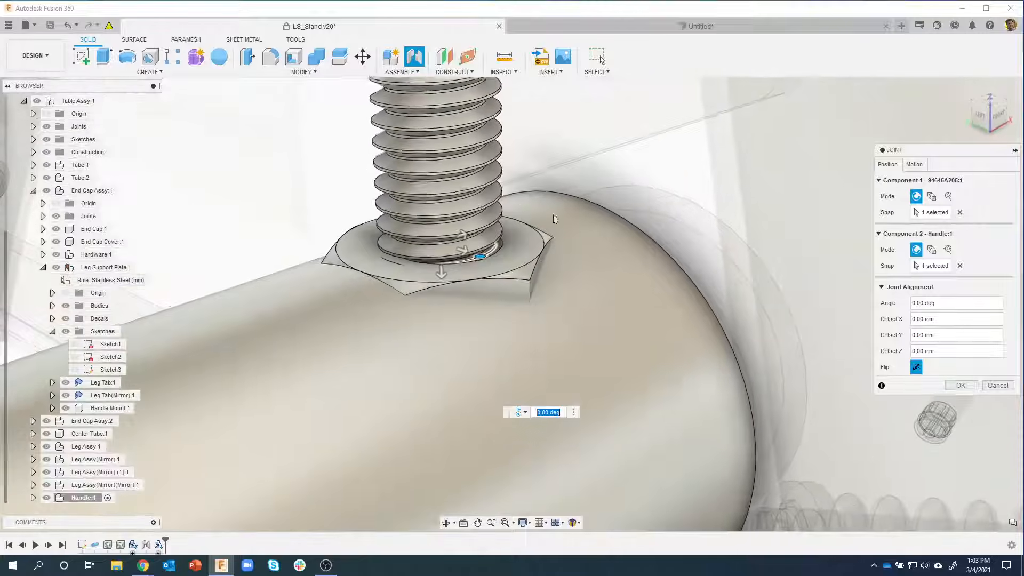
click(916, 368)
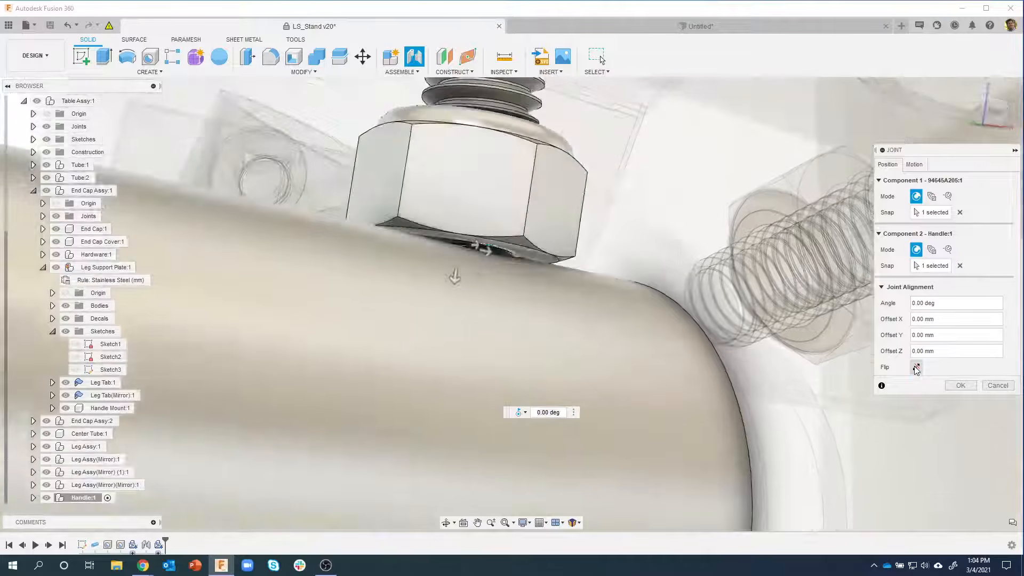
click(915, 367)
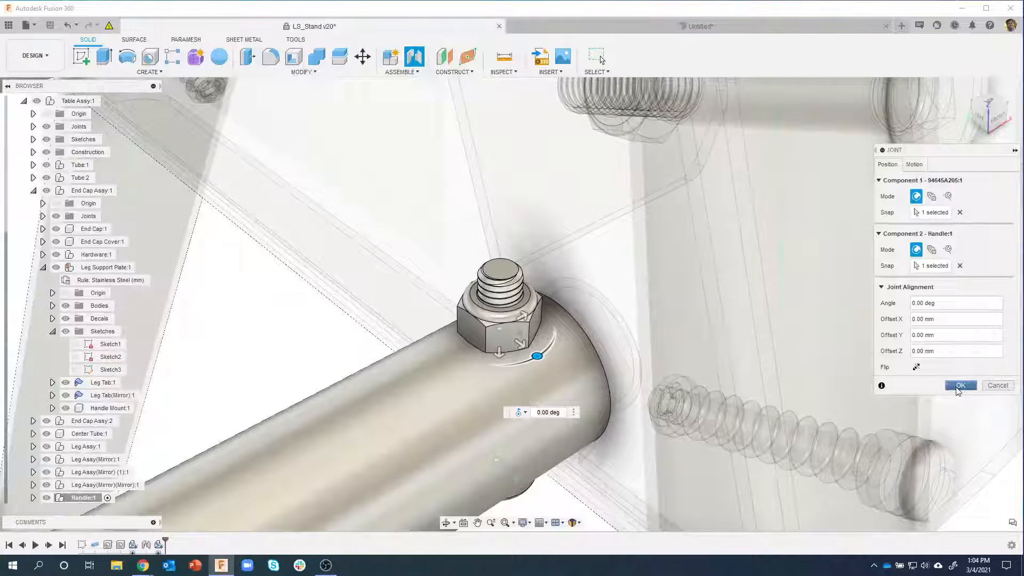
click(960, 385)
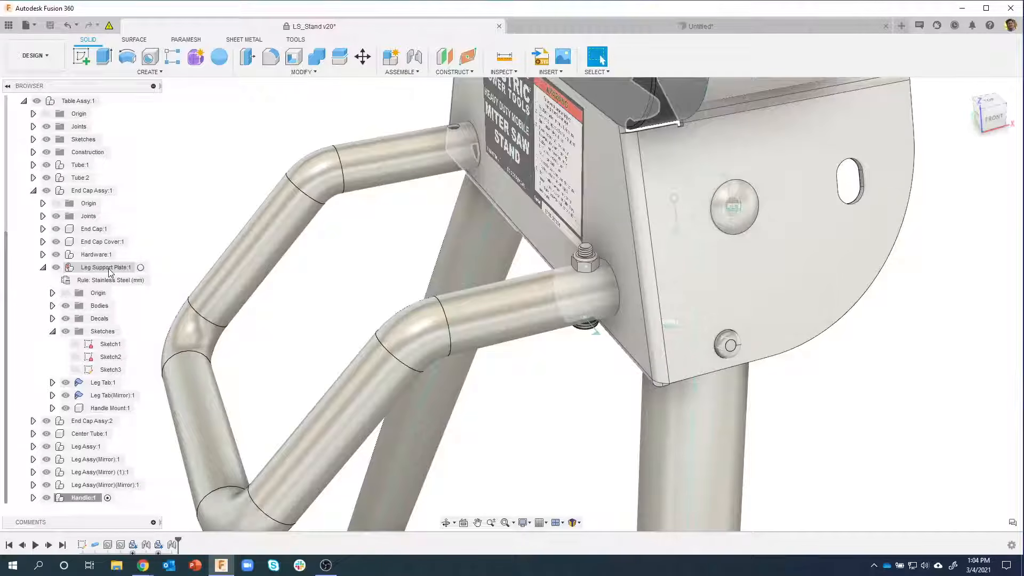
Step: Activate the Leg Support Plate component and select its Handle Mount component
click(140, 268)
click(581, 420)
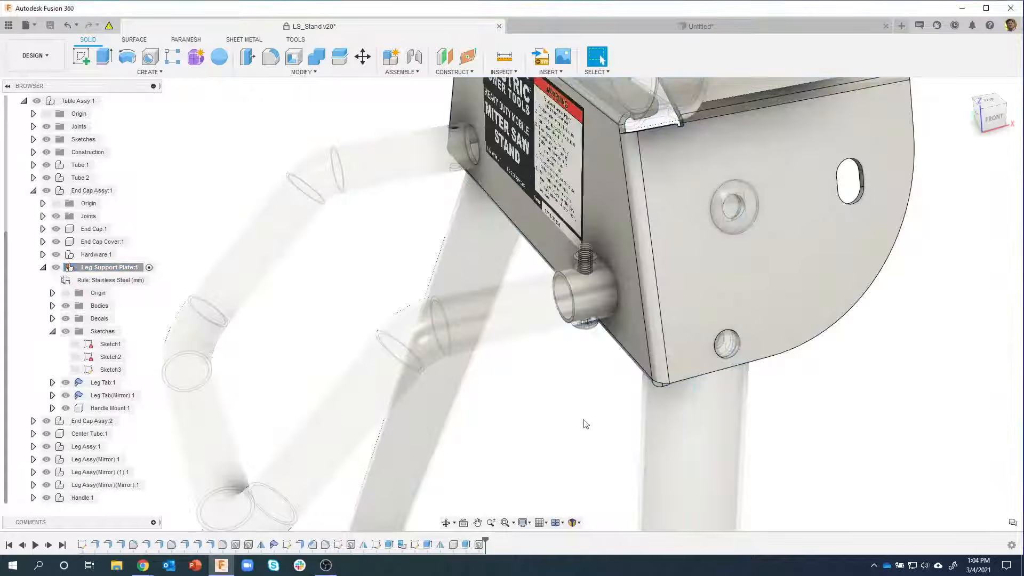
shift+middle_drag(580, 423, 629, 279)
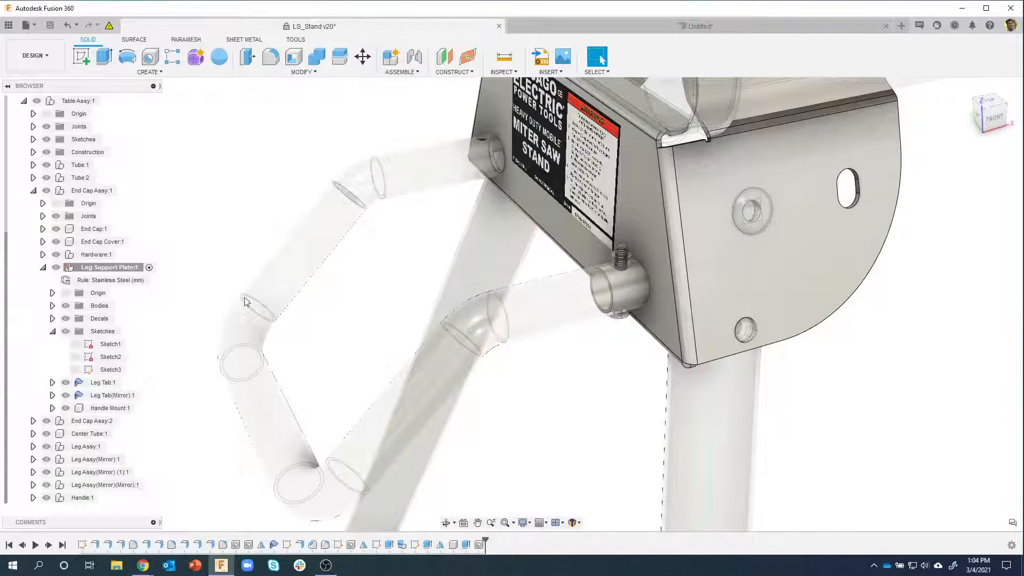
click(110, 408)
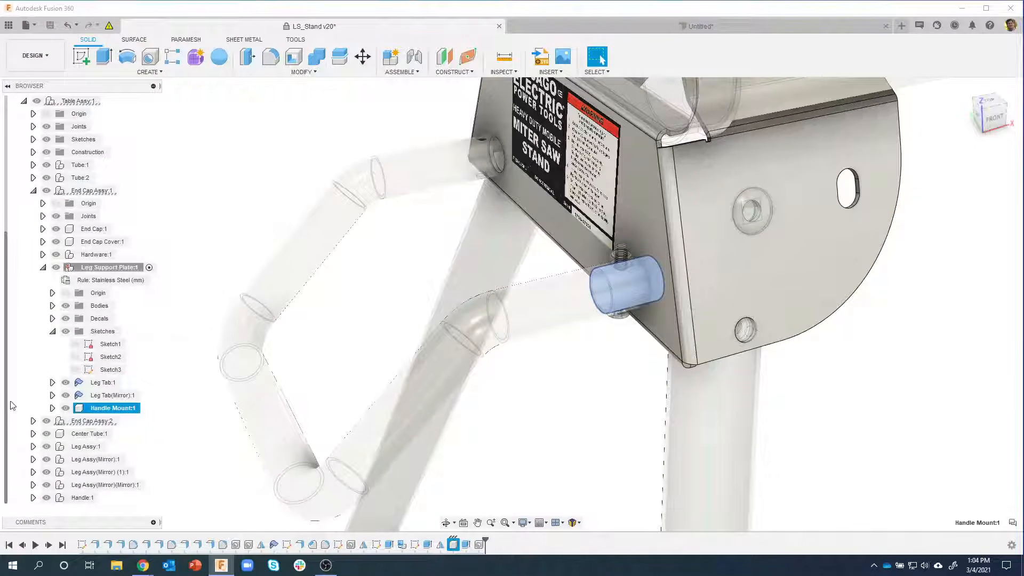
drag(11, 401, 2, 445)
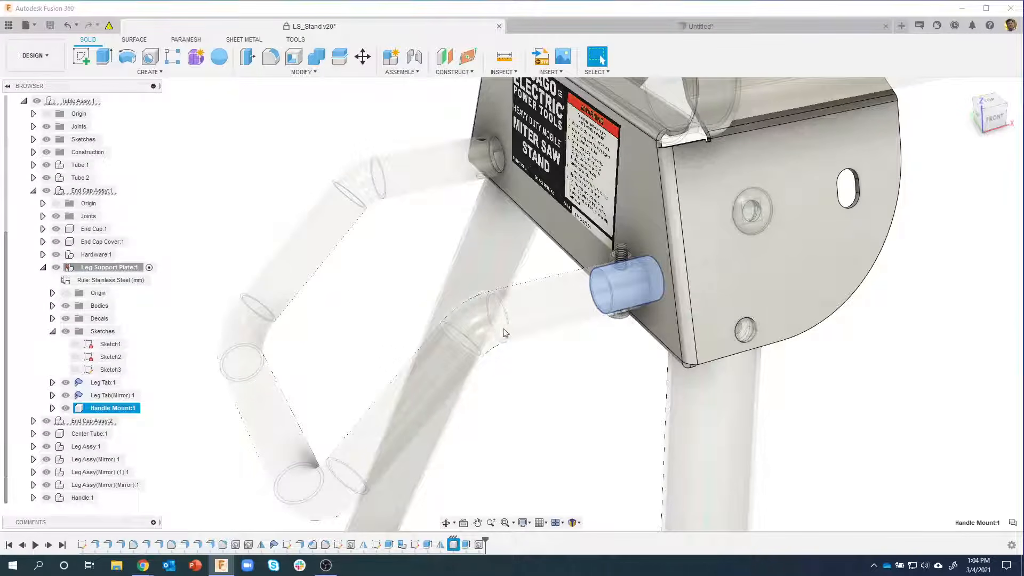
Step: Select the 92000A439 screw, the 94645A205 locknut and the Handle Mount at the handle's front pipe end as whole components
ctrl+click(622, 256)
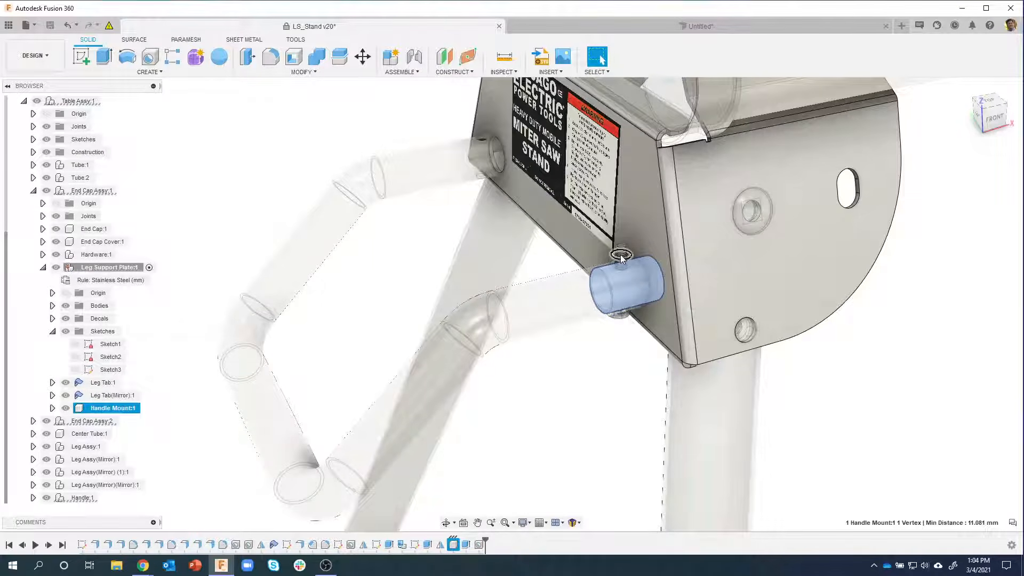
scroll(620, 255, up, 3)
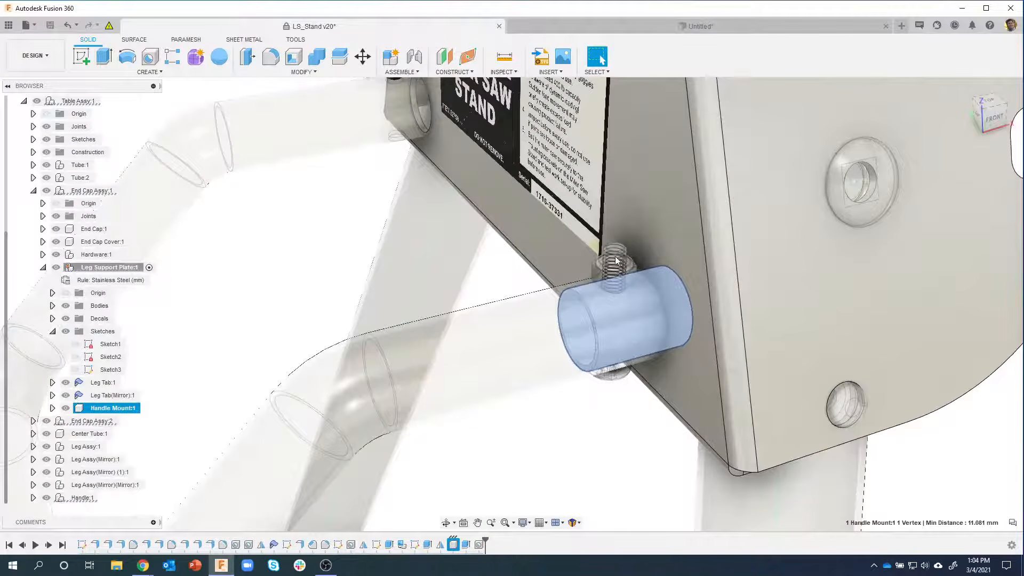
click(615, 261)
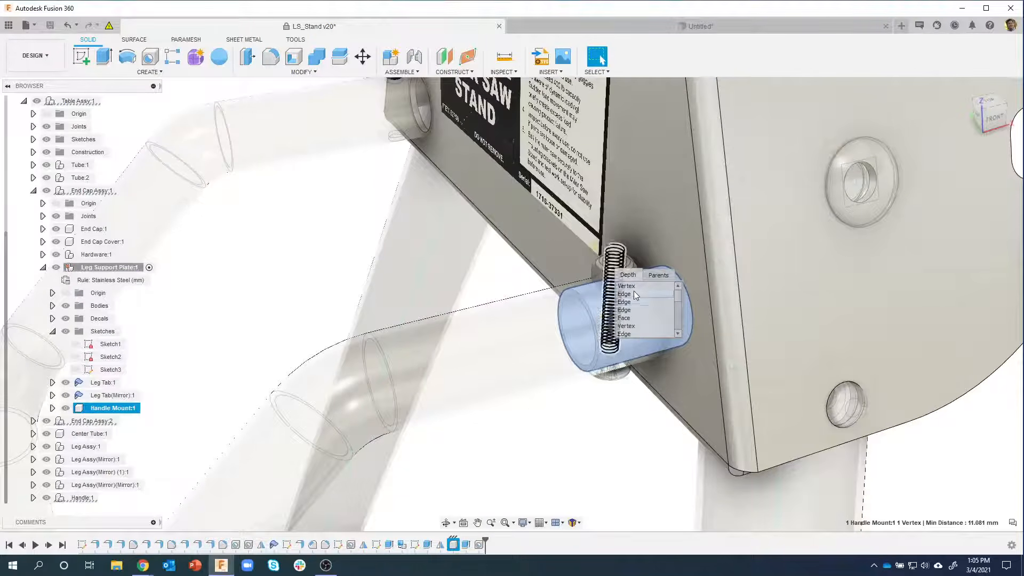
click(658, 276)
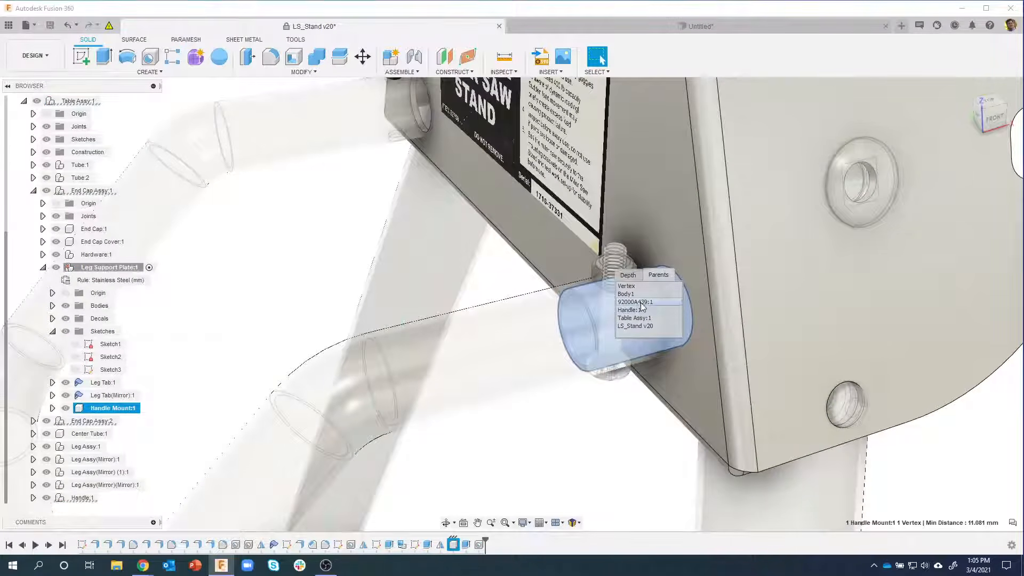
click(643, 303)
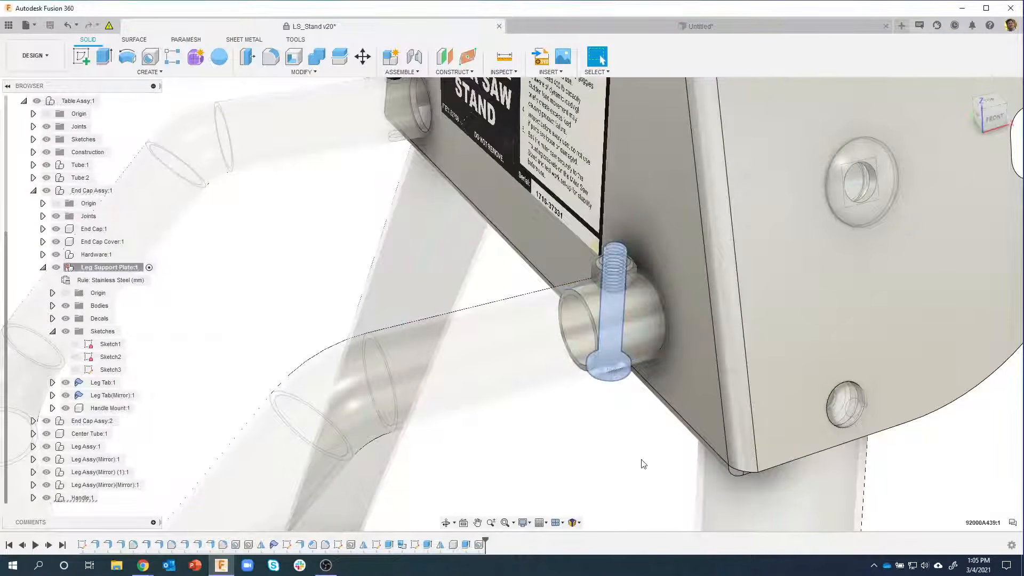
click(598, 273)
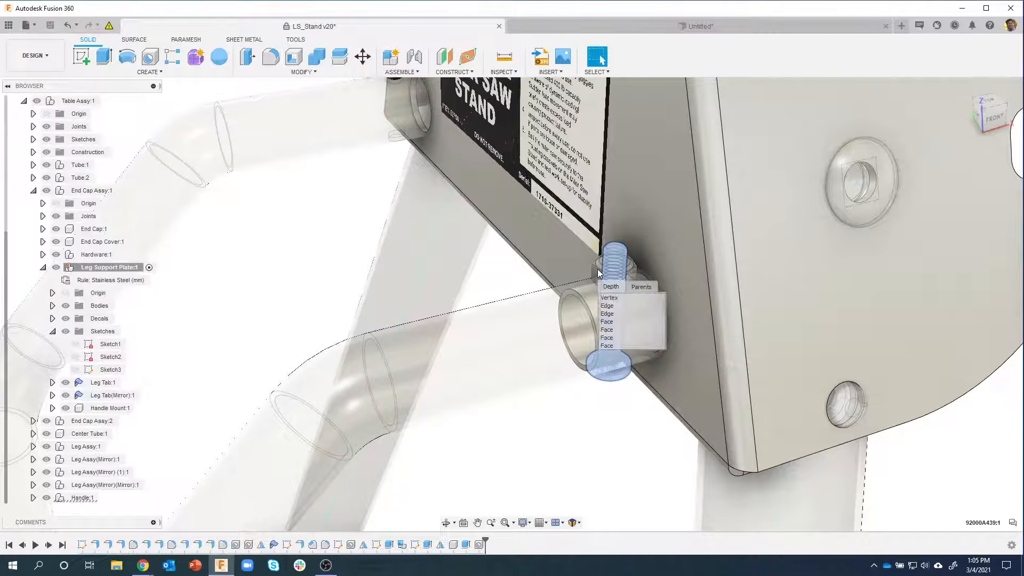
click(635, 286)
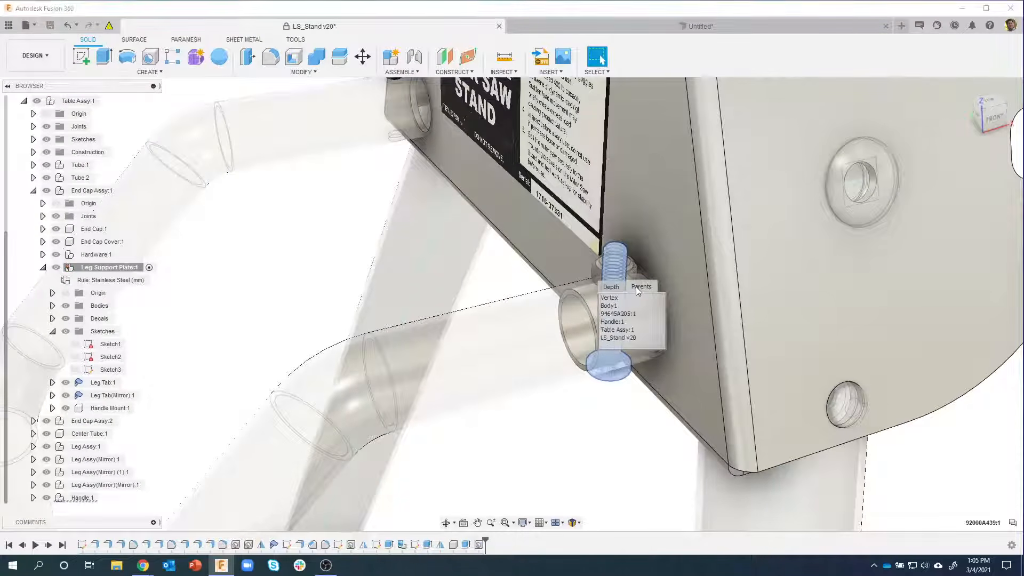
click(613, 315)
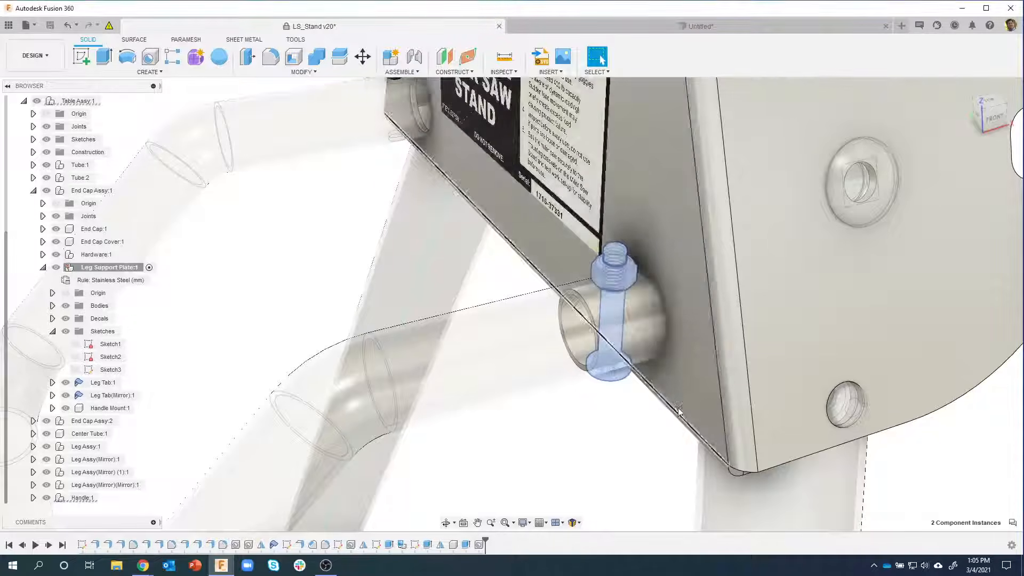
click(634, 315)
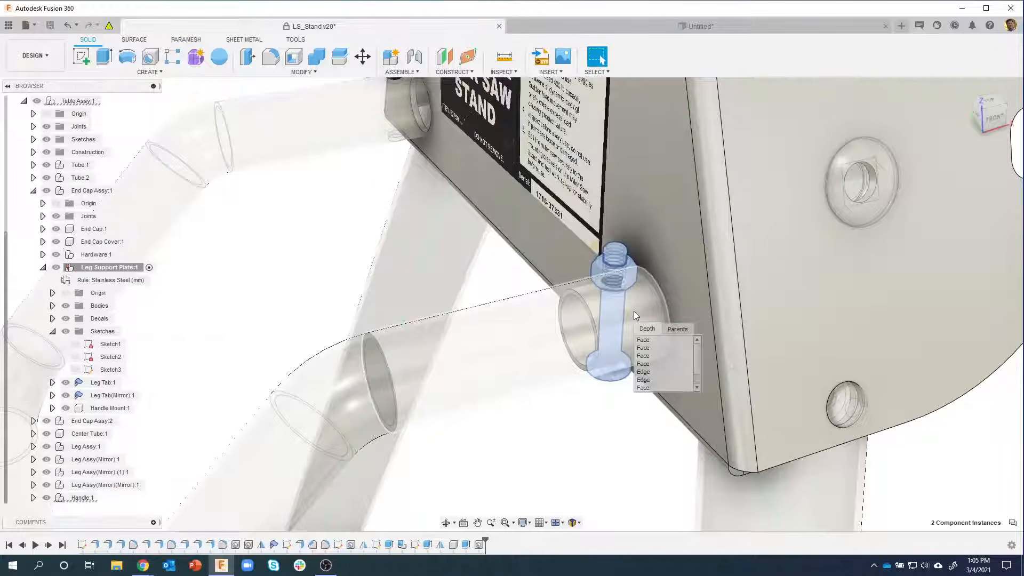
click(673, 329)
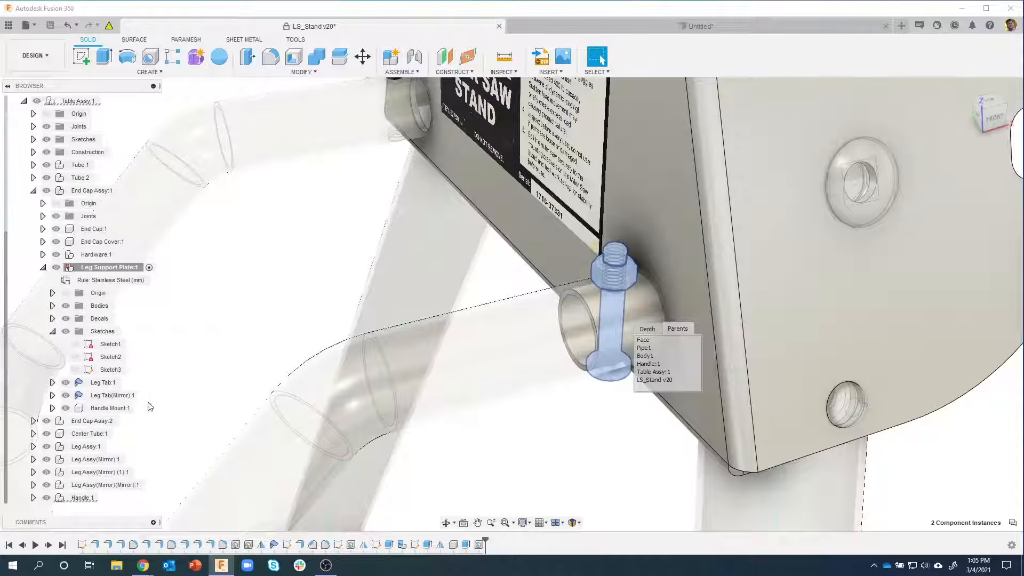
ctrl+click(109, 409)
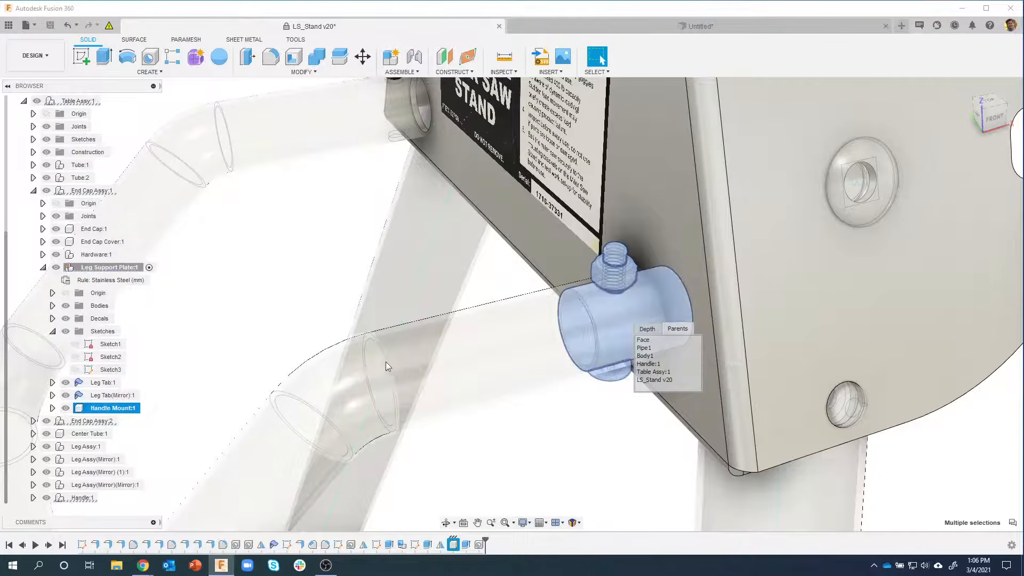
Step: Copy the selected mount, screw and locknut point to point from the front mount's centre to the centre of the plate's rear handle opening
right_click(124, 408)
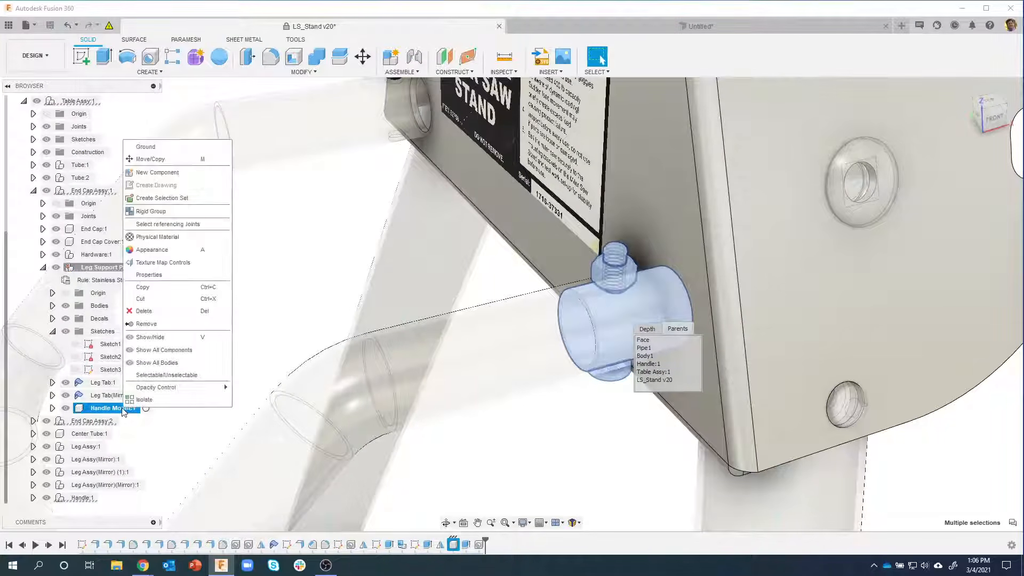
click(170, 160)
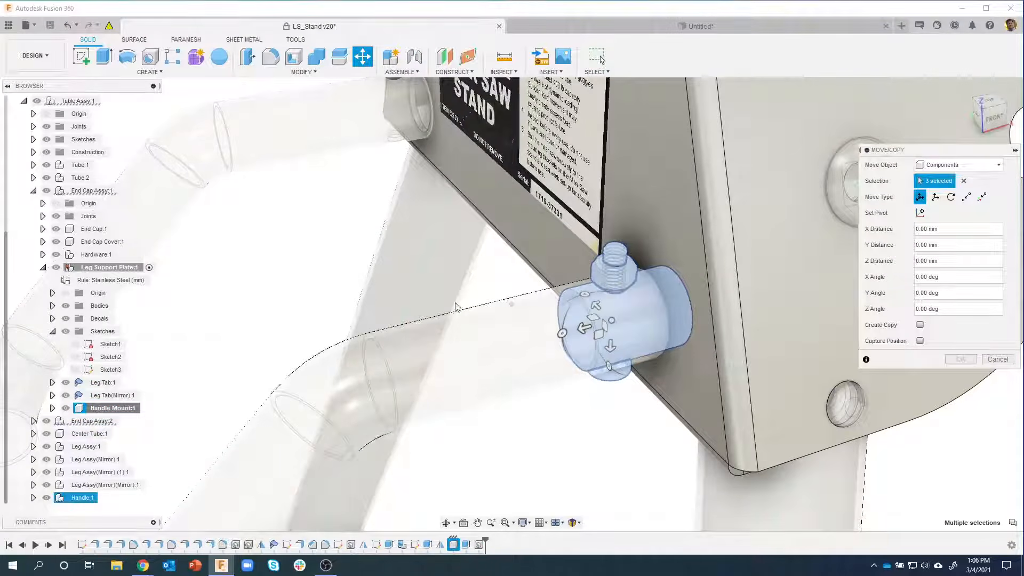
shift+middle_drag(456, 307, 279, 380)
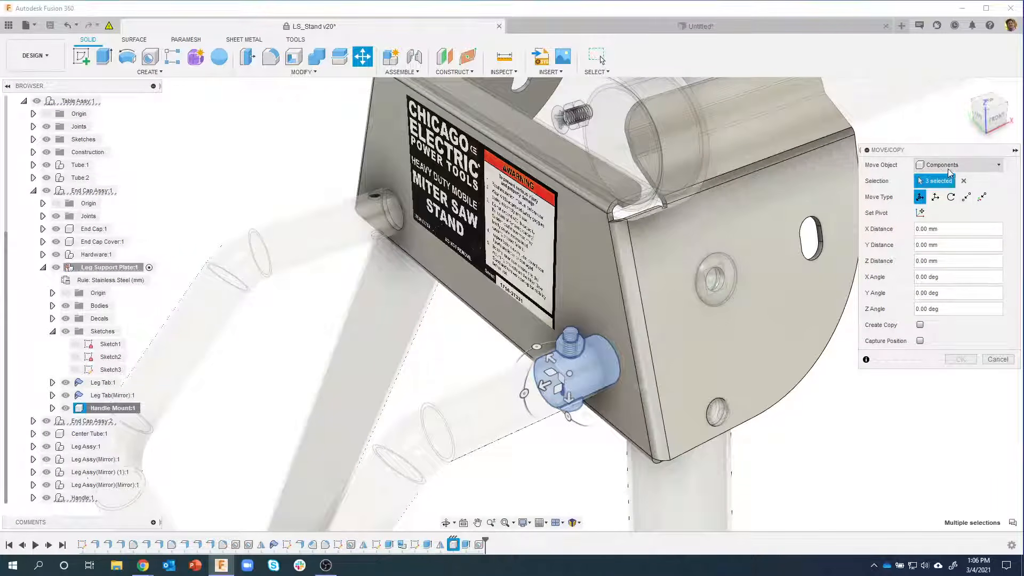
click(967, 198)
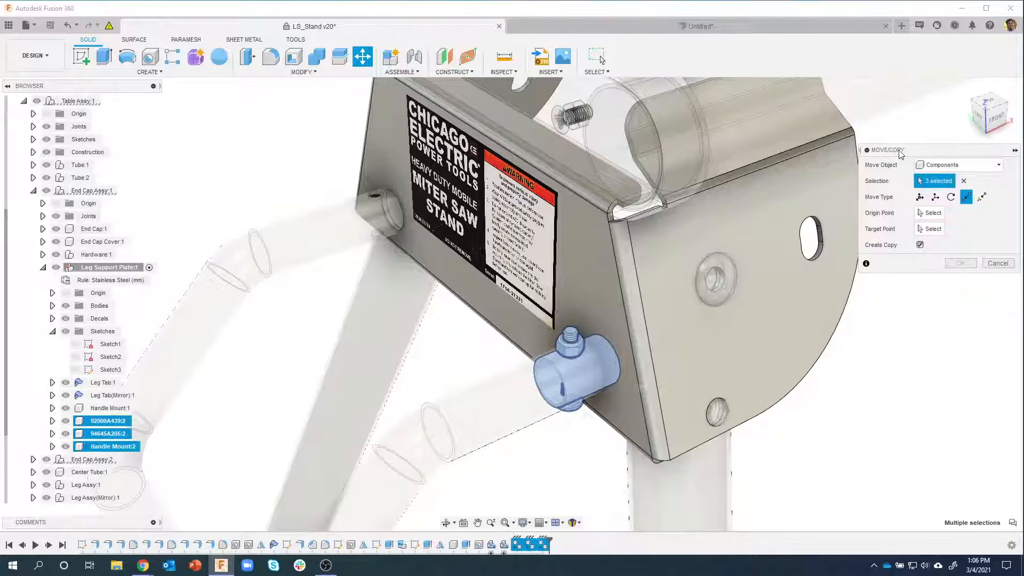
click(930, 217)
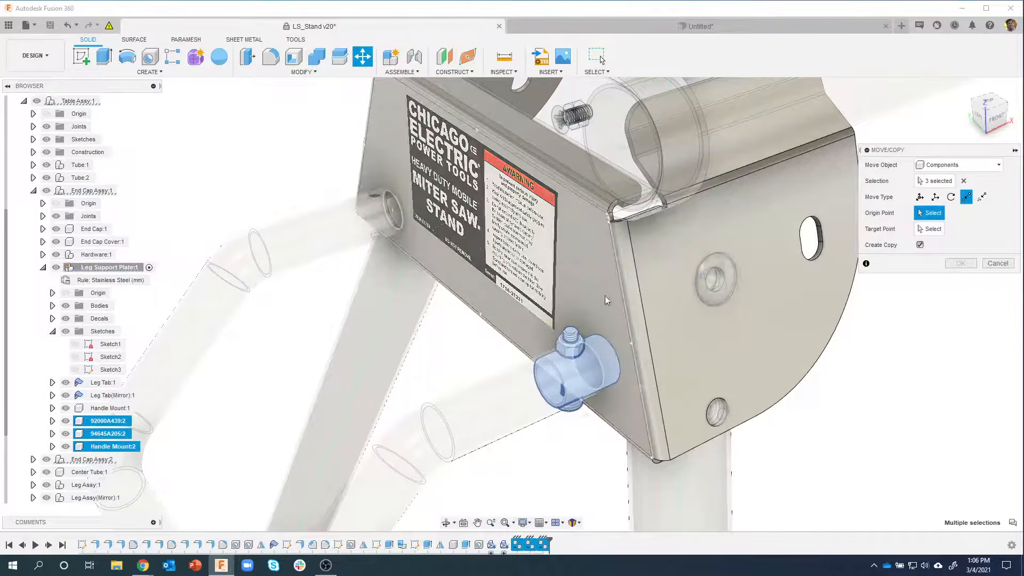
scroll(605, 296, up, 5)
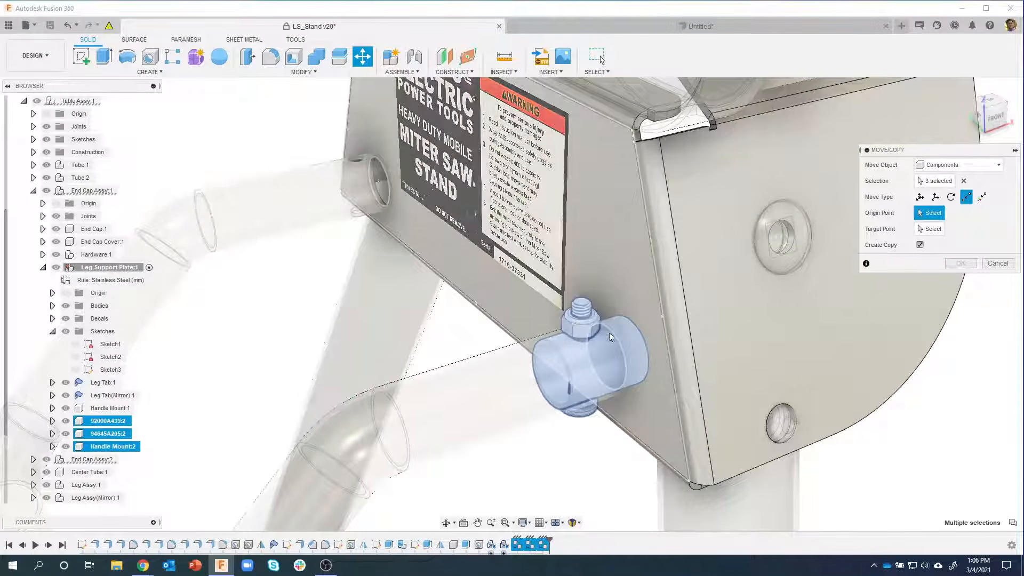
click(606, 360)
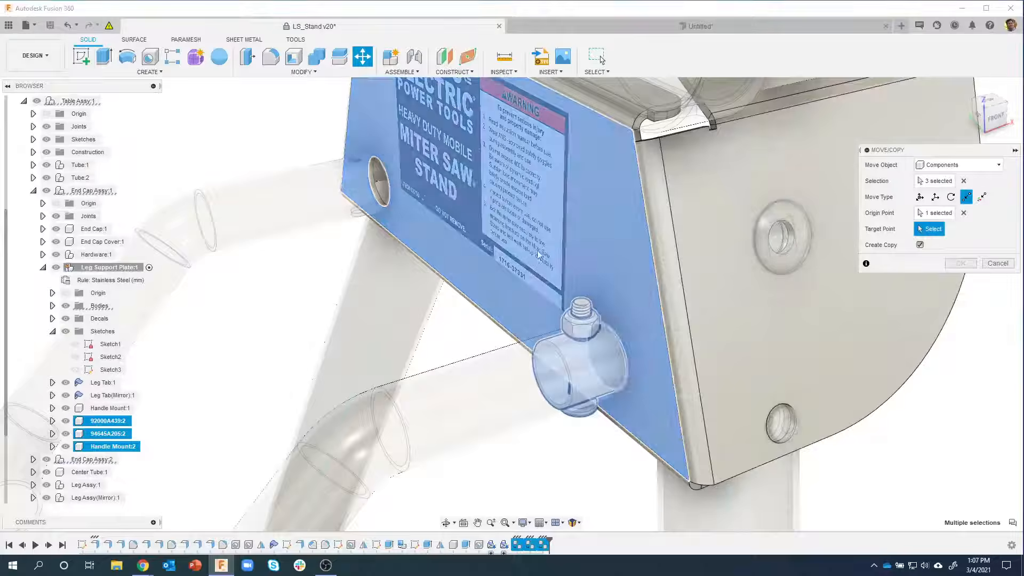
mouse_move(427, 245)
shift+middle_down()
mouse_move(411, 241)
mouse_move(424, 248)
shift+middle_up()
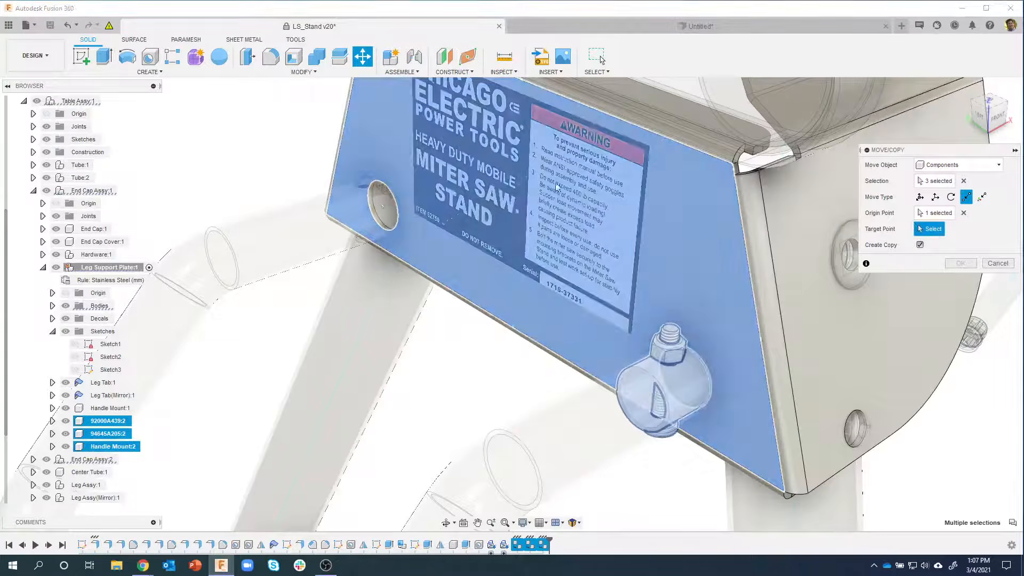
click(382, 206)
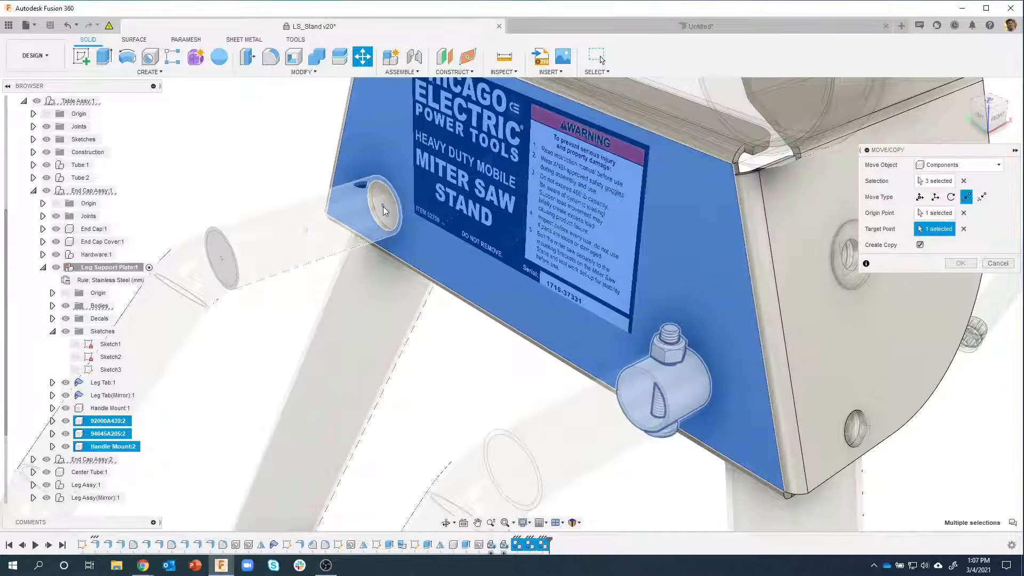
shift+middle_drag(416, 231, 382, 371)
key(Return)
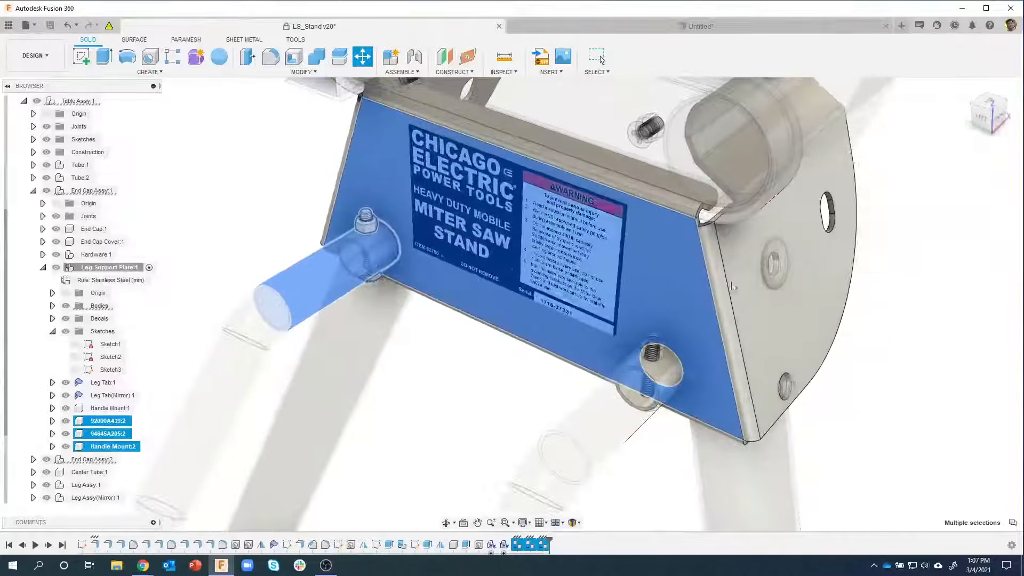
Step: Examine the copied mount and hardware, checking the Handle and temporarily hiding the Leg Support Plate to see which parts belong to each
shift+middle_drag(436, 399, 415, 211)
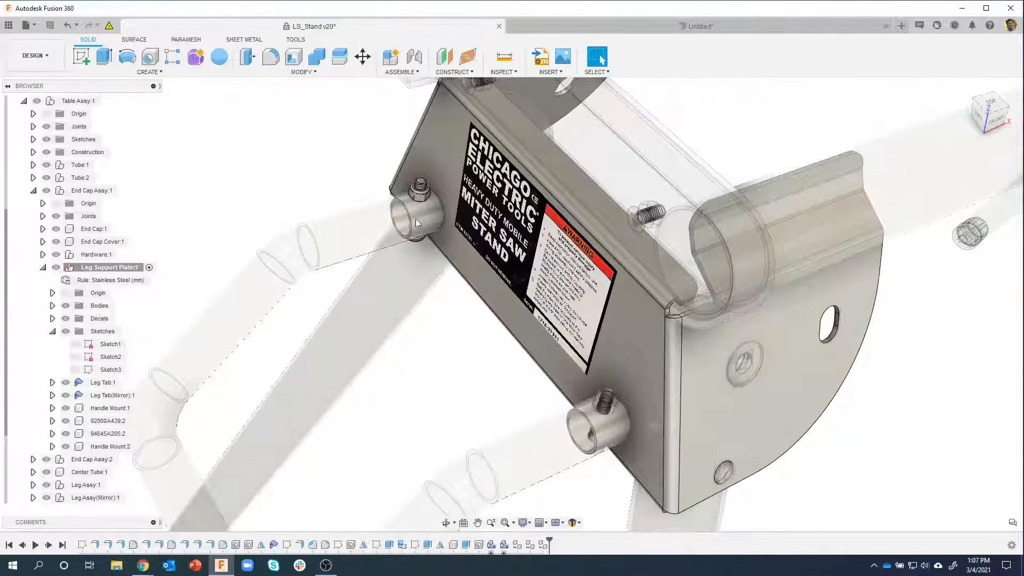
shift+middle_drag(420, 233, 369, 182)
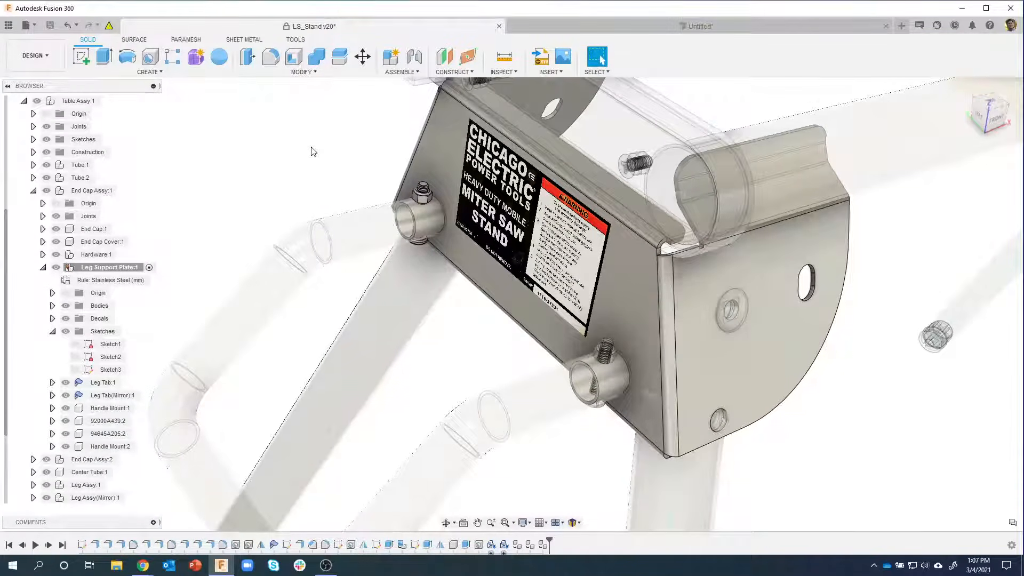
shift+middle_drag(311, 149, 304, 190)
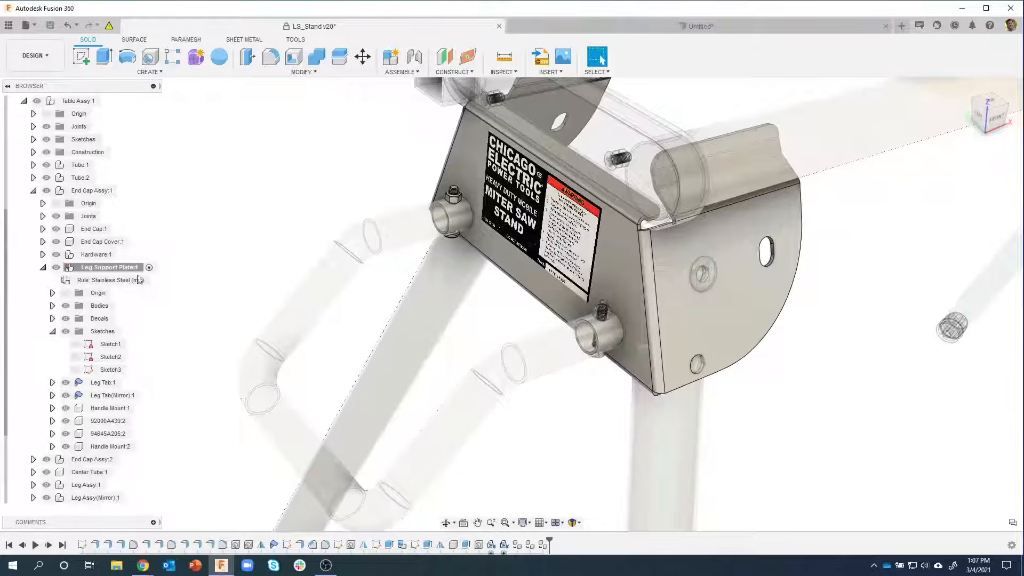
click(43, 267)
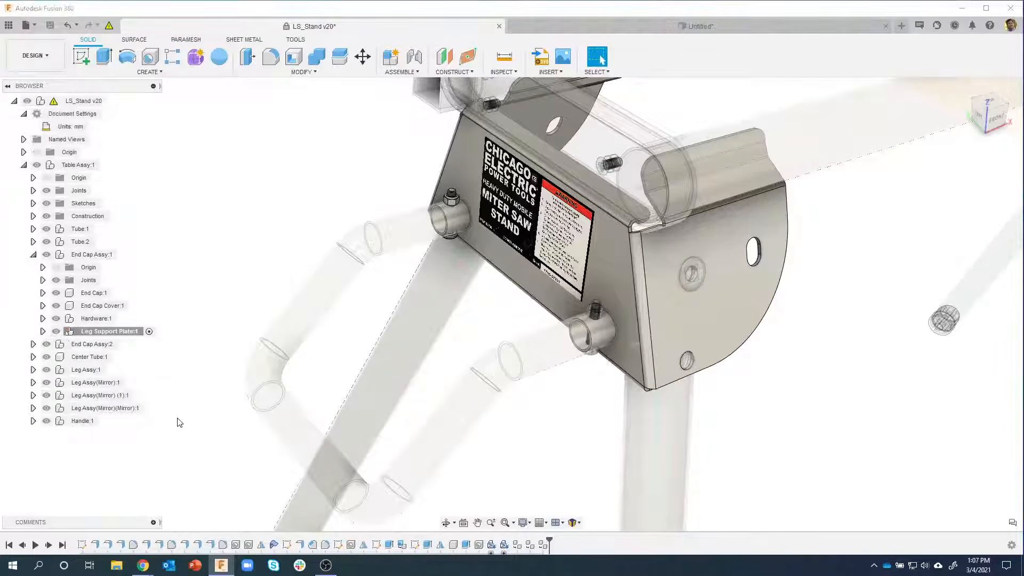
click(83, 421)
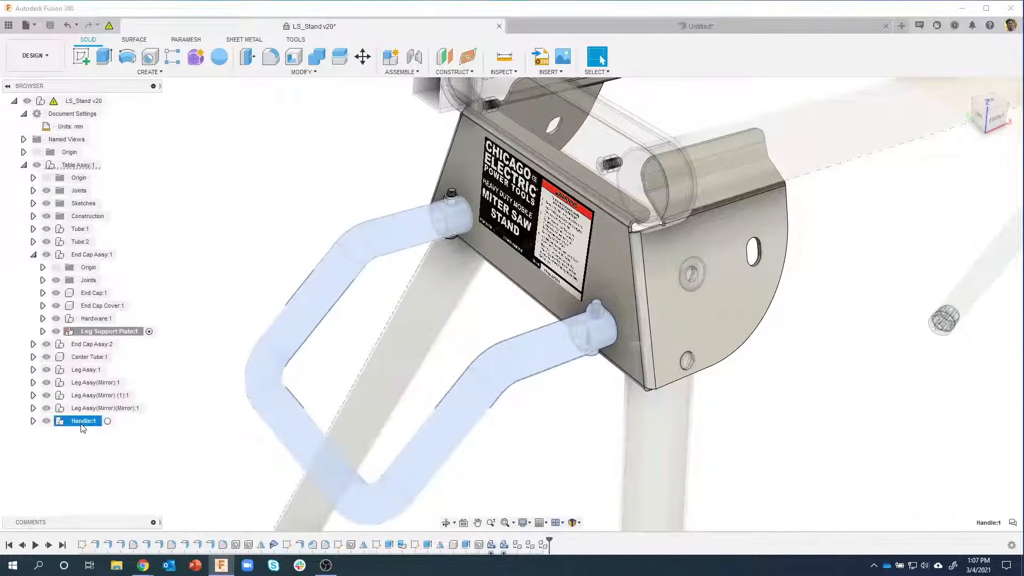
click(118, 439)
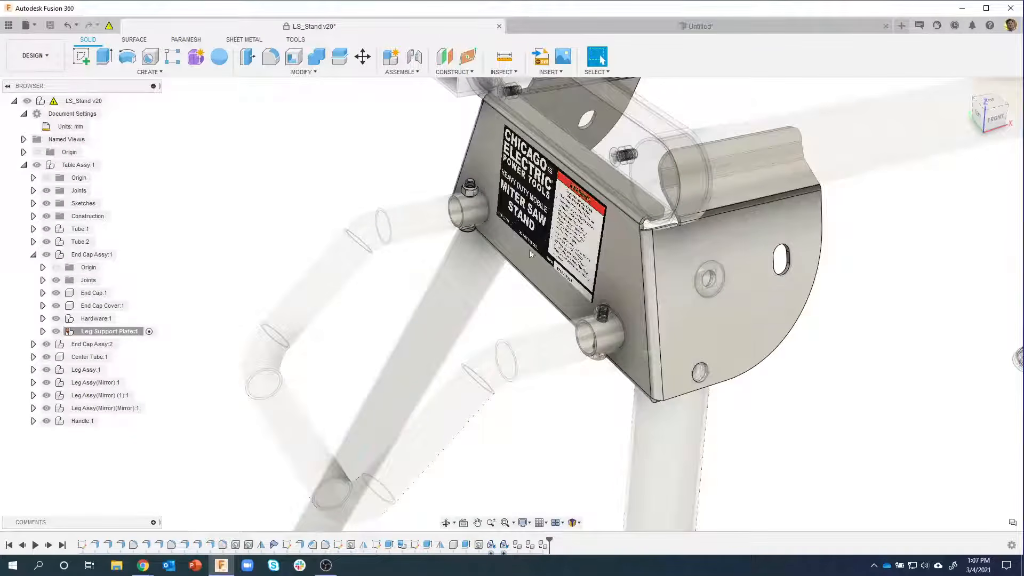
shift+middle_drag(418, 270, 373, 227)
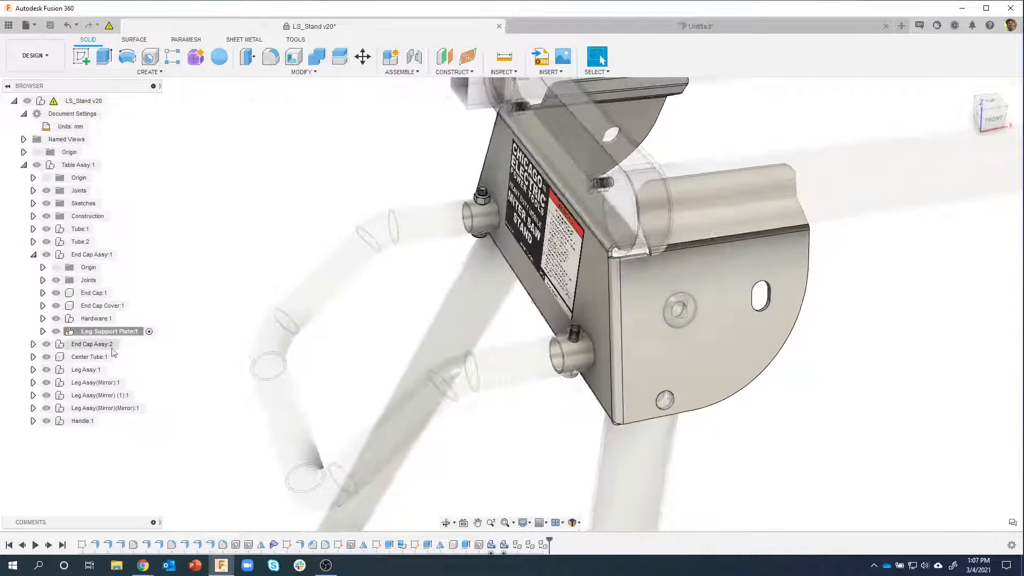
click(59, 331)
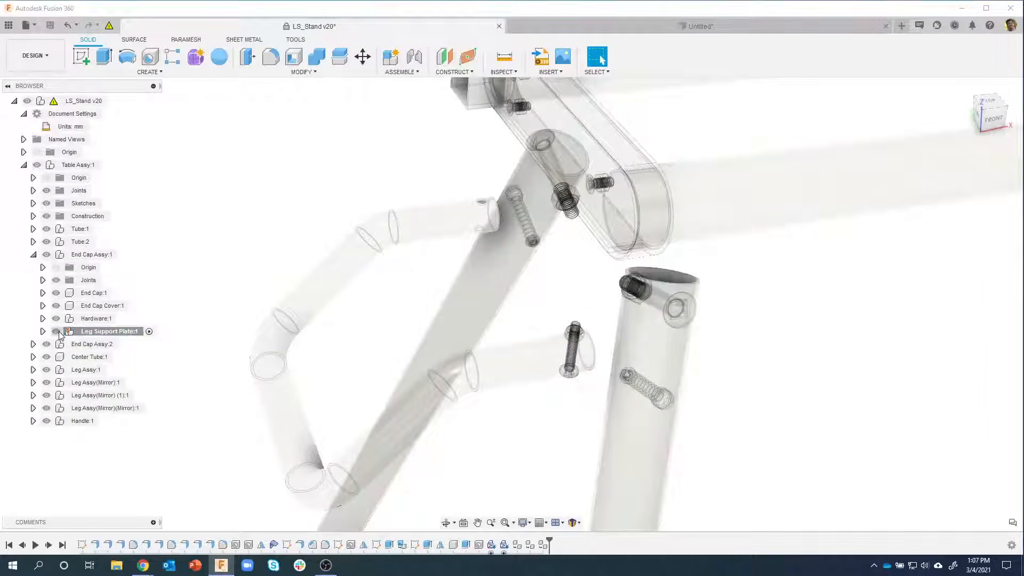
click(58, 331)
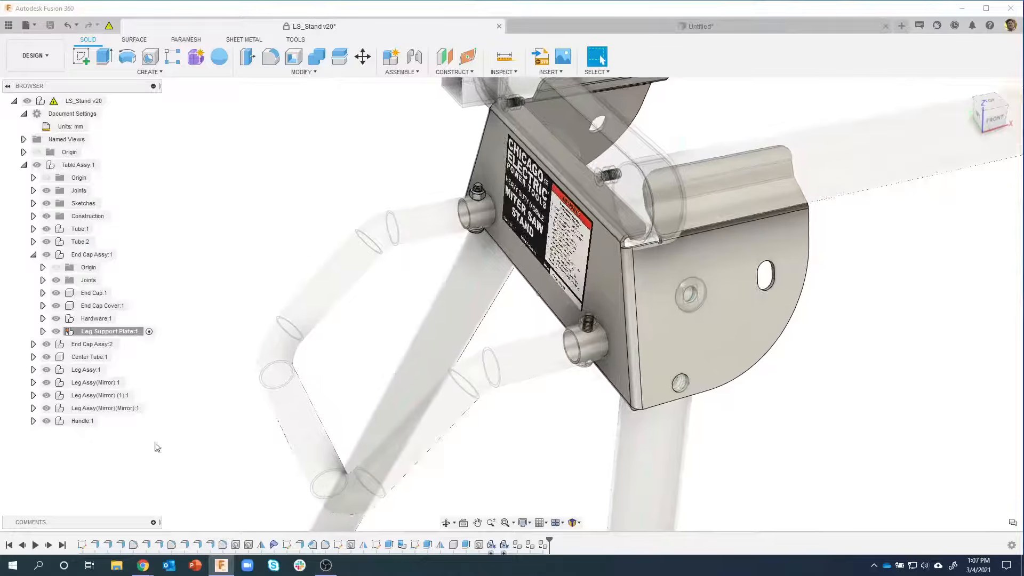
Step: Activate the Handle component and inspect the screws and locknuts at its front and rear pipe ends
double_click(82, 422)
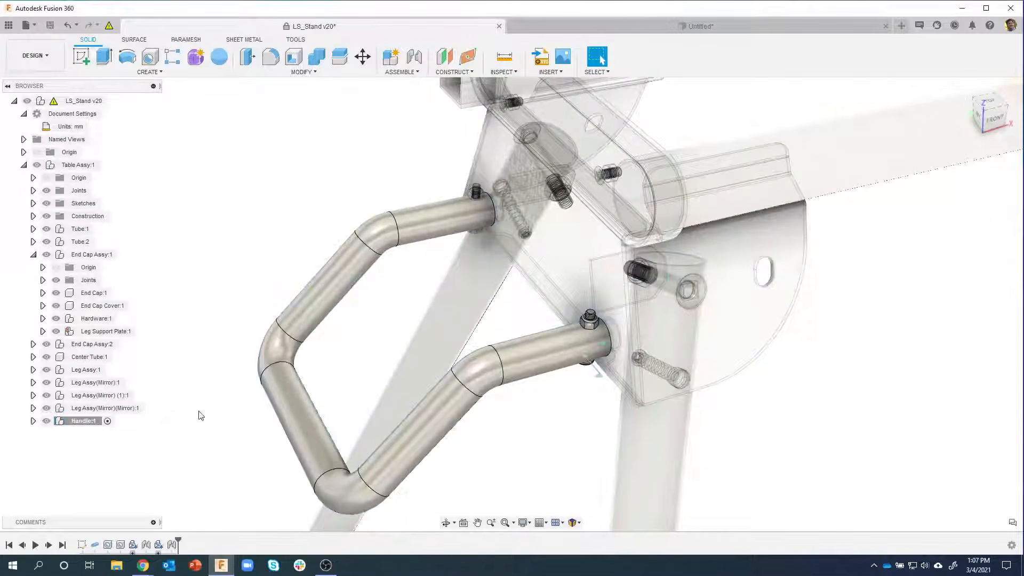
scroll(594, 331, up, 5)
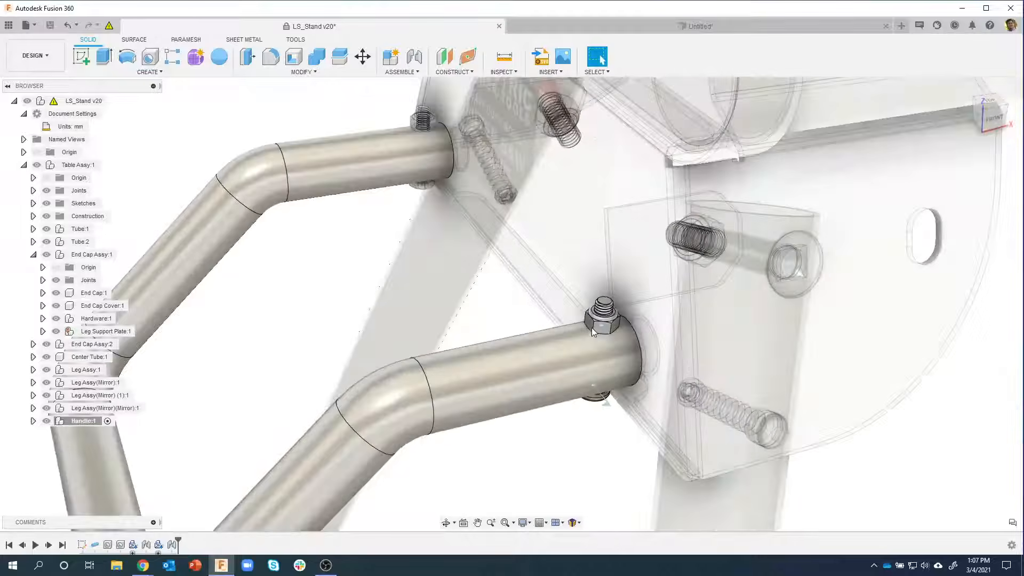
scroll(593, 331, up, 3)
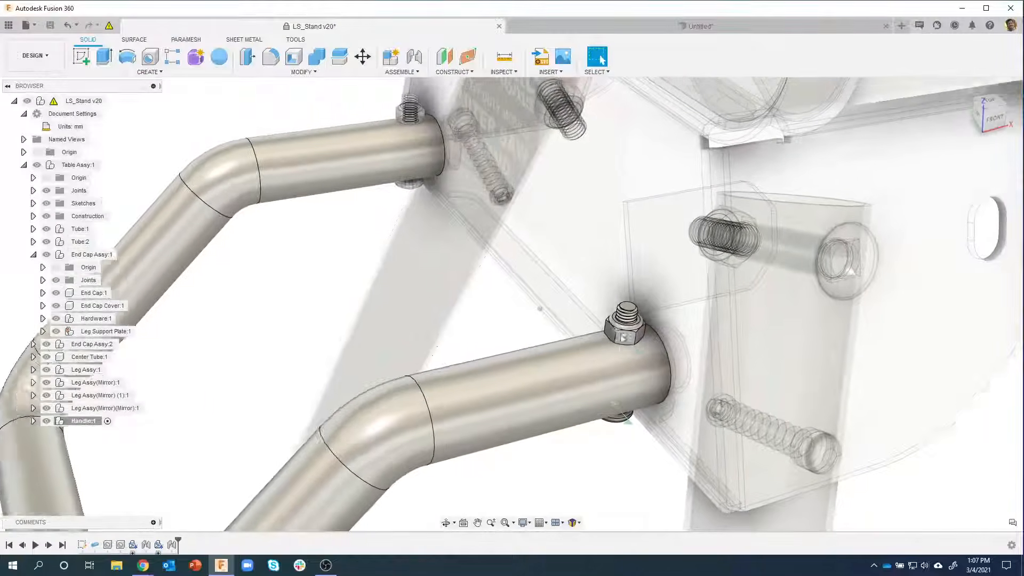
scroll(623, 337, down, 3)
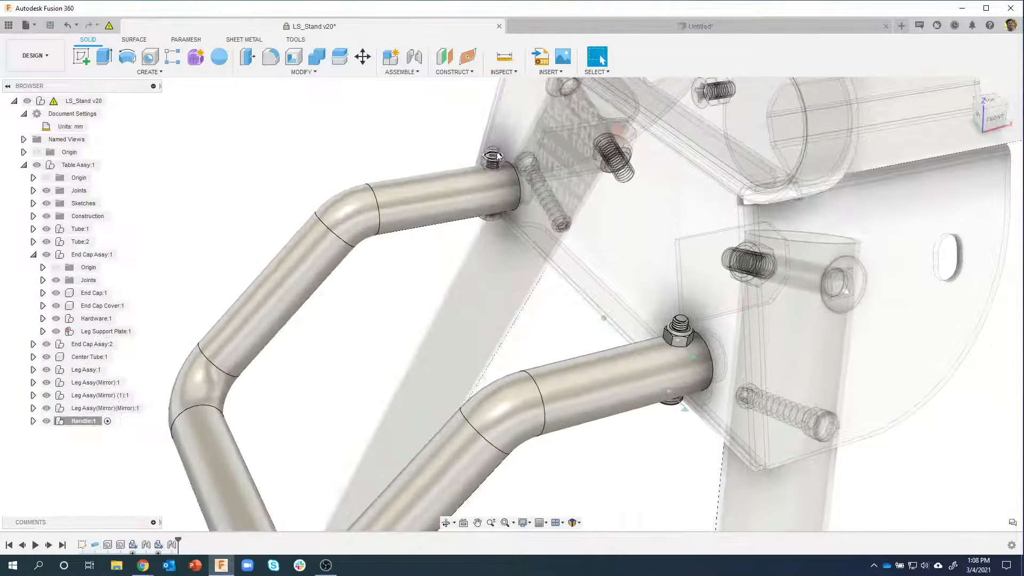
scroll(235, 231, up, 2)
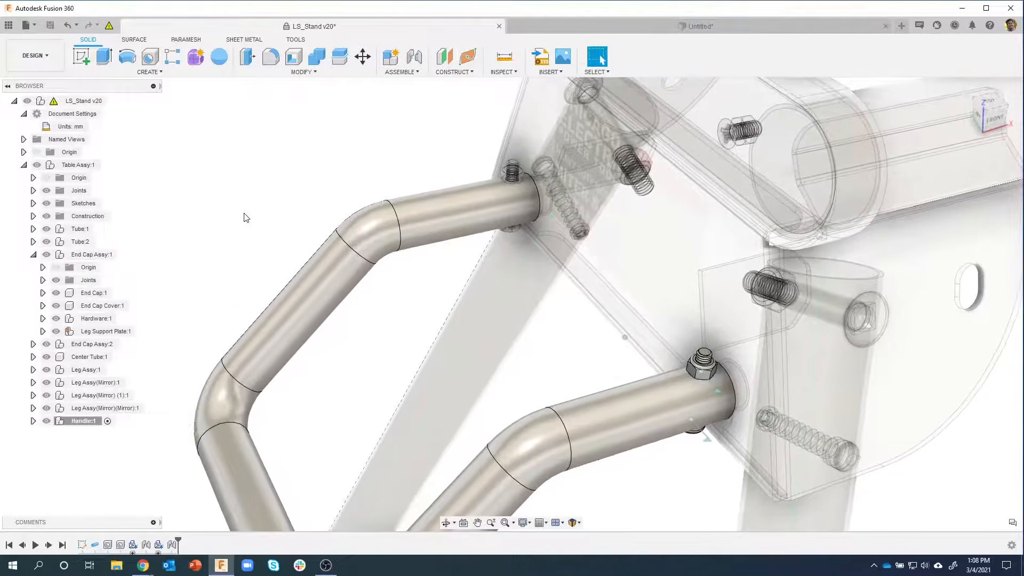
Step: Move the rear 92000A439 screw and 94645A205 locknut out of the Leg Support Plate component and into the Handle component
scroll(393, 128, up, 3)
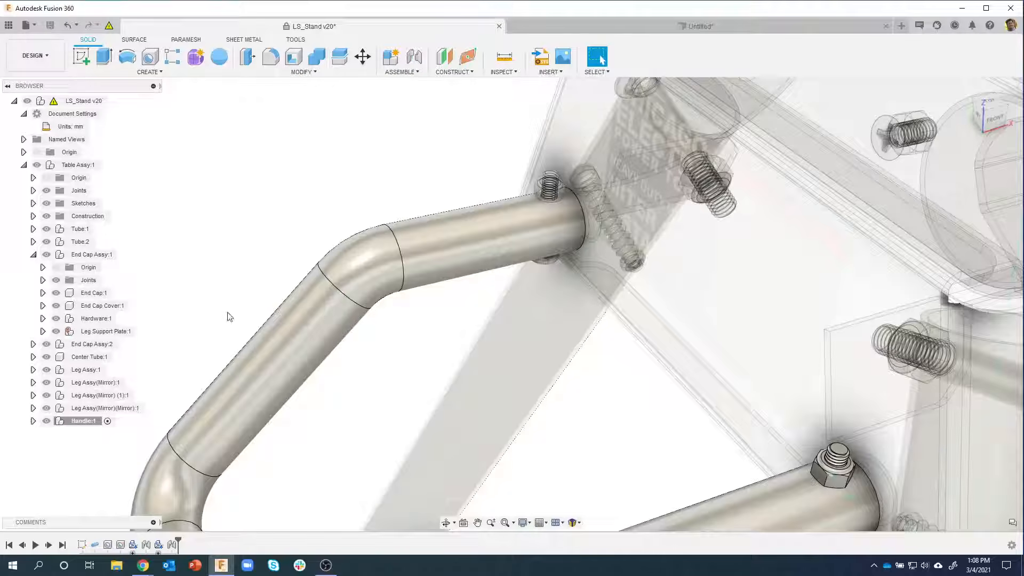
click(43, 331)
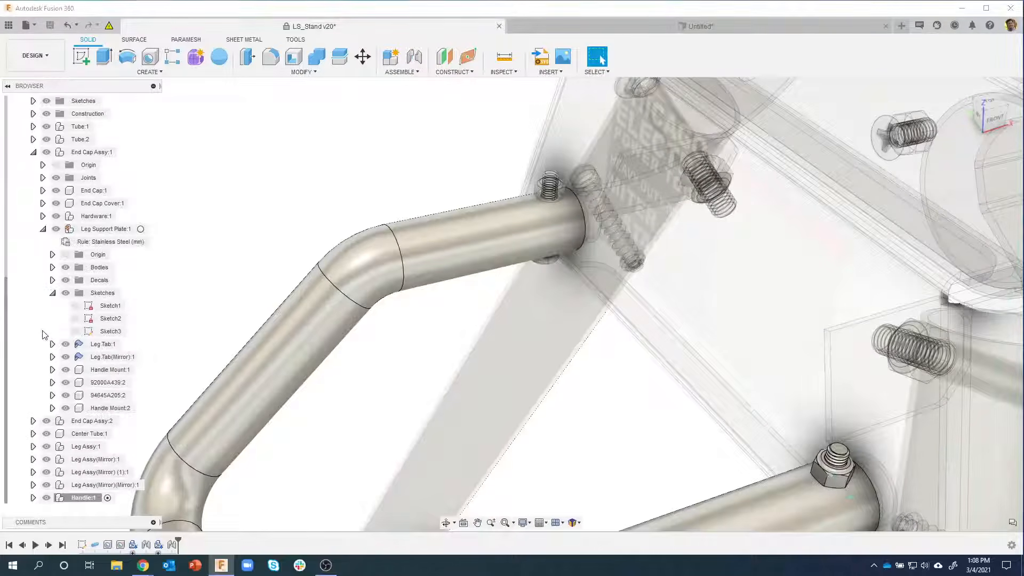
click(114, 387)
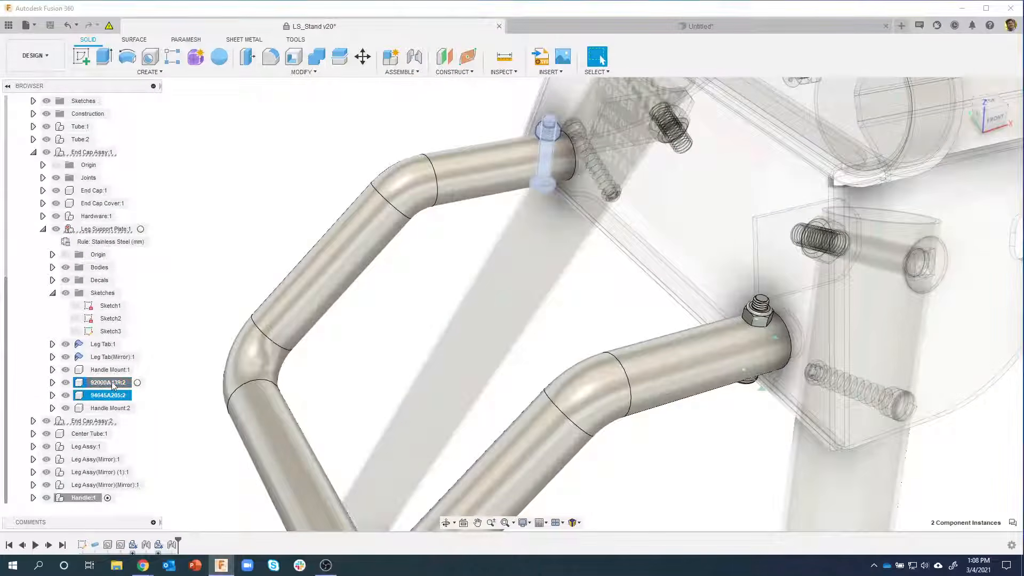
drag(113, 385, 83, 503)
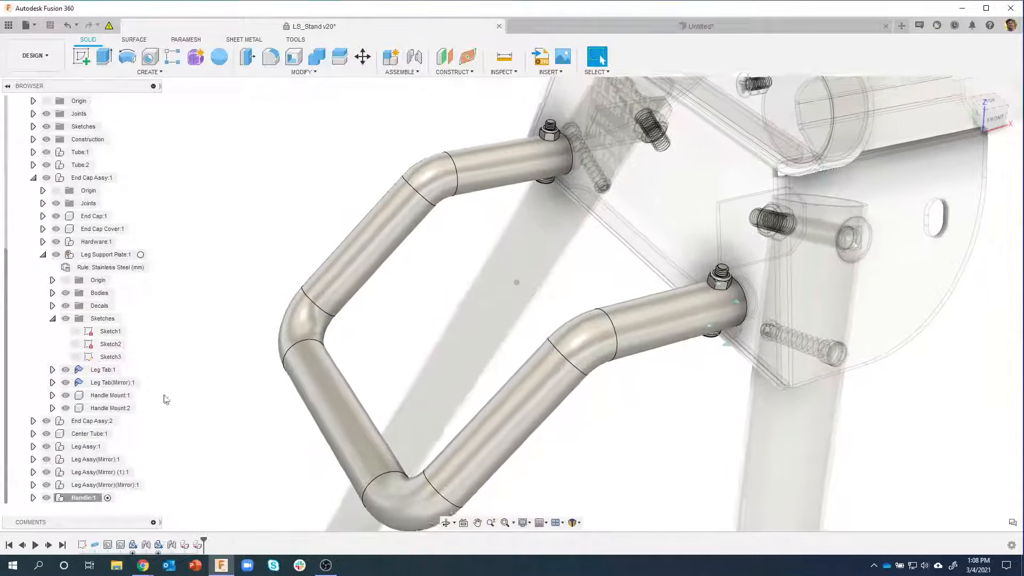
Step: Check the regrouped parts by temporarily hiding the Handle to inspect both mounts, and selecting the two screws and two locknuts inside the Handle
click(47, 497)
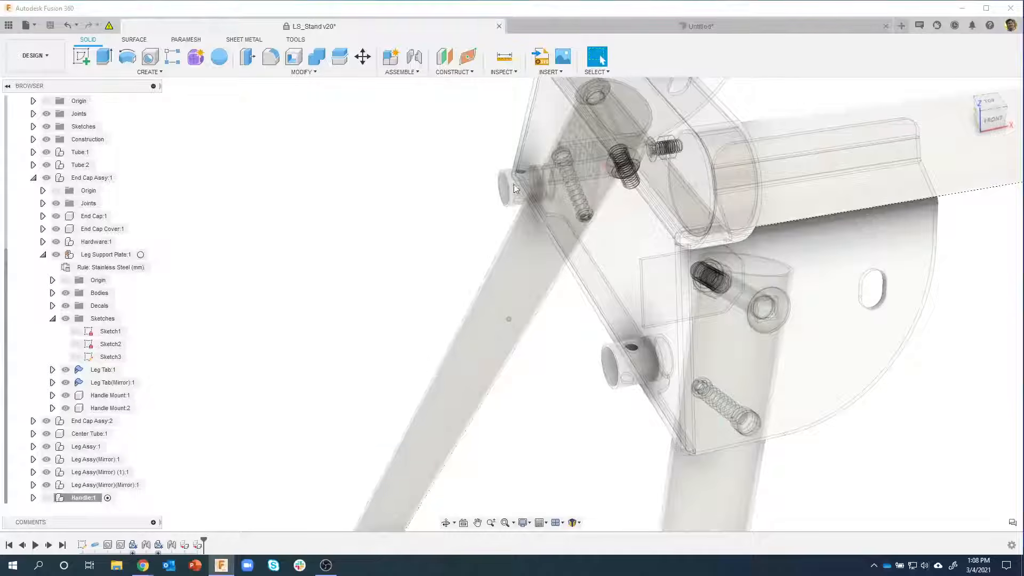
shift+middle_drag(514, 188, 539, 177)
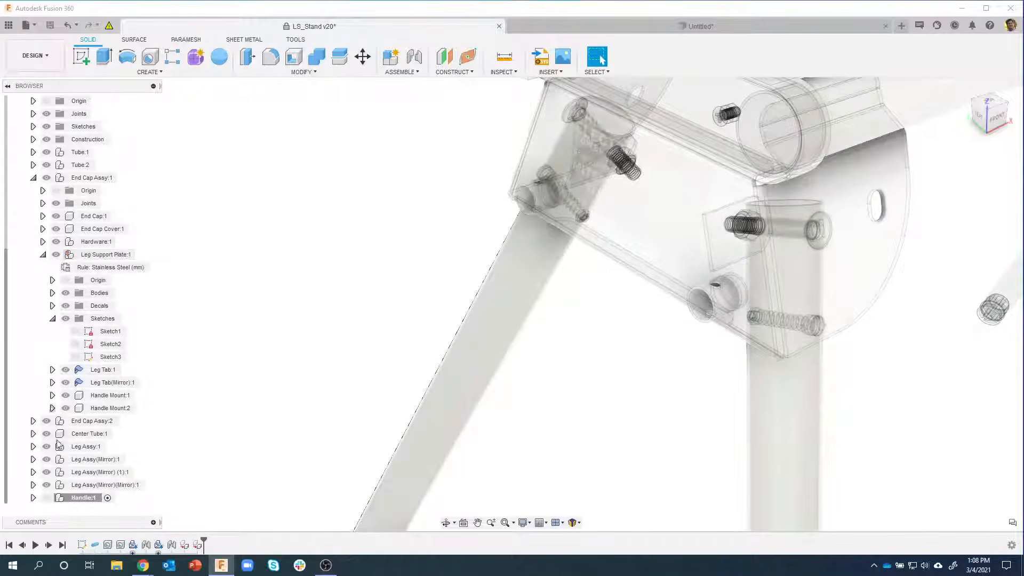
click(46, 498)
click(33, 498)
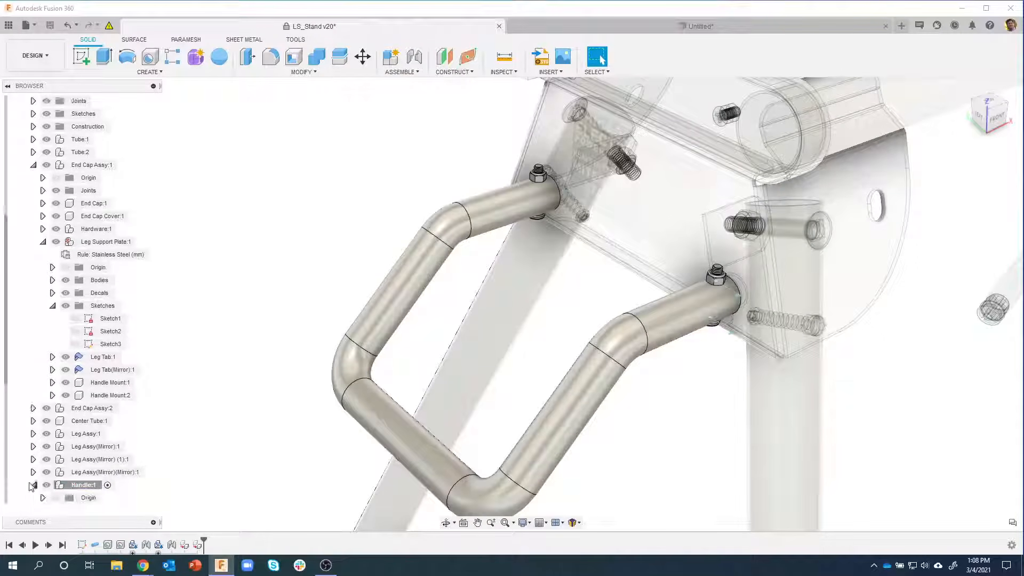
drag(7, 393, 7, 515)
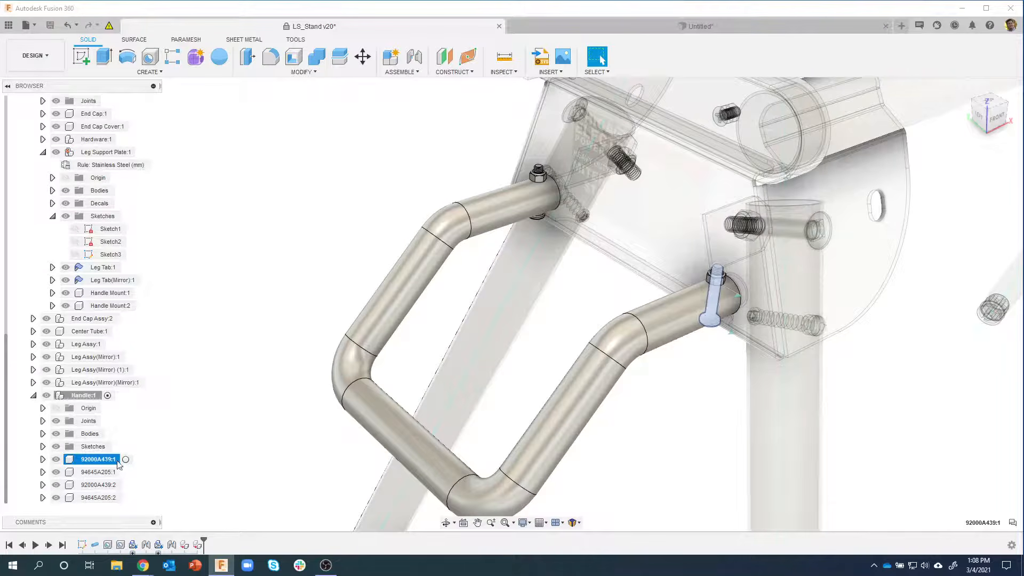
shift+click(98, 498)
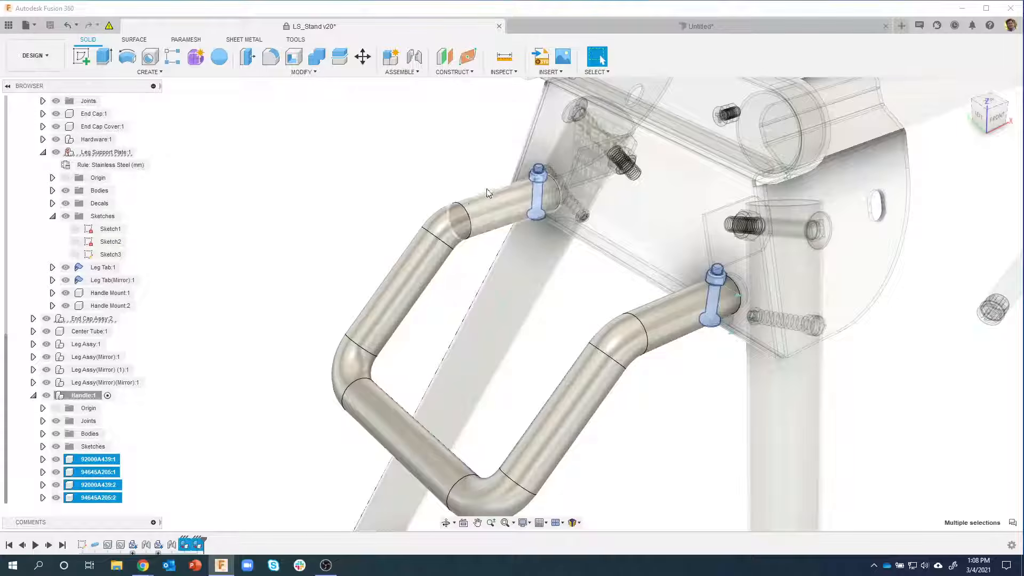
click(62, 433)
click(60, 433)
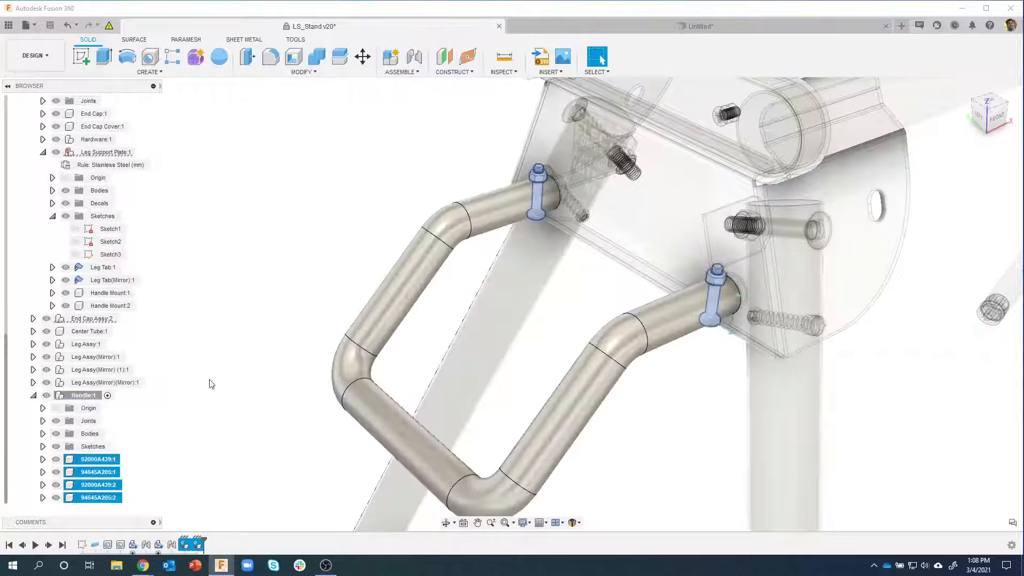
click(34, 397)
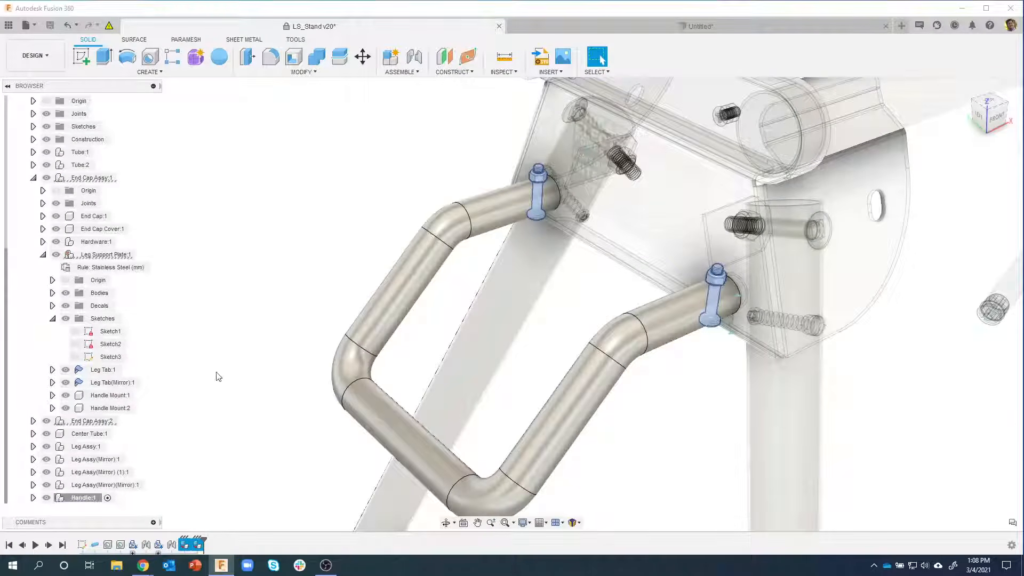
click(349, 259)
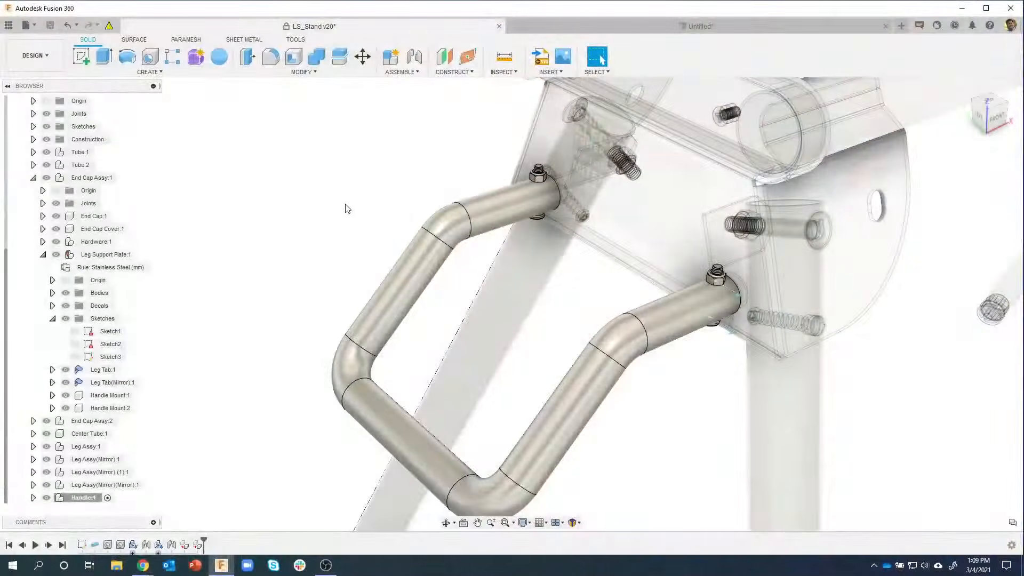
Step: Apply the Plastic - Texture - Random appearance to the handle's pipe body and review it up close and on the whole stand
shift+middle_drag(346, 208, 330, 204)
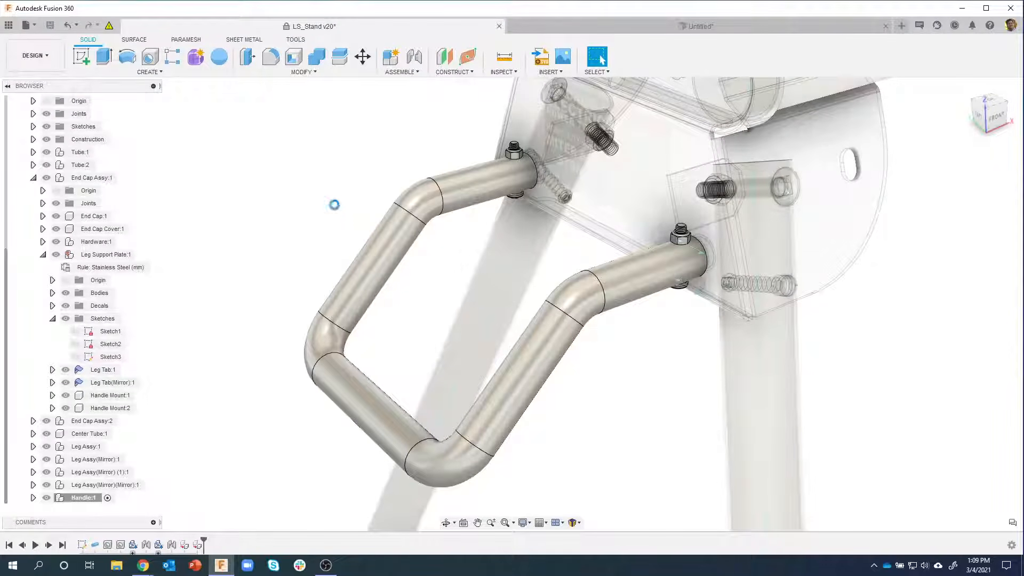
key(a)
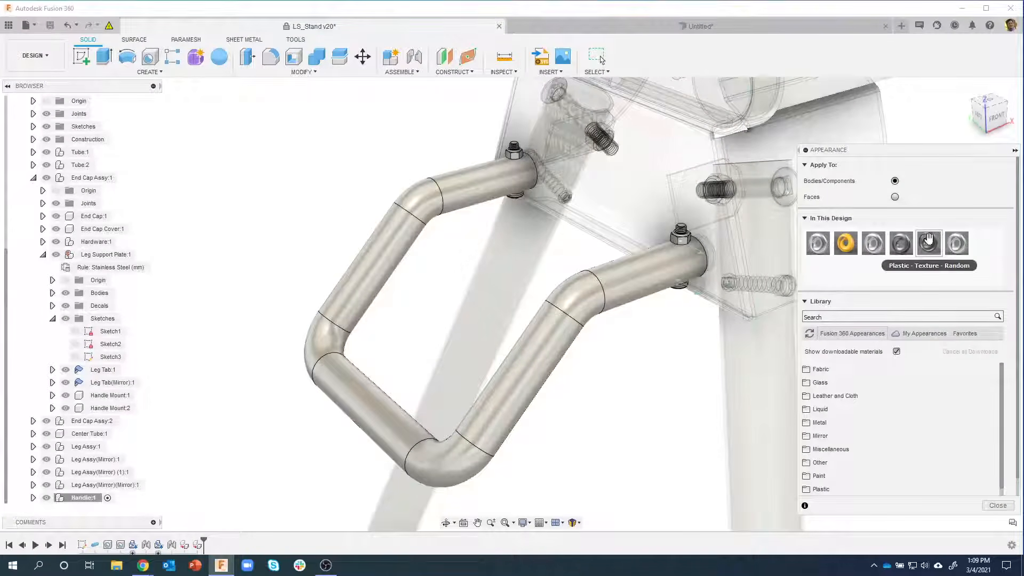
drag(928, 240, 557, 333)
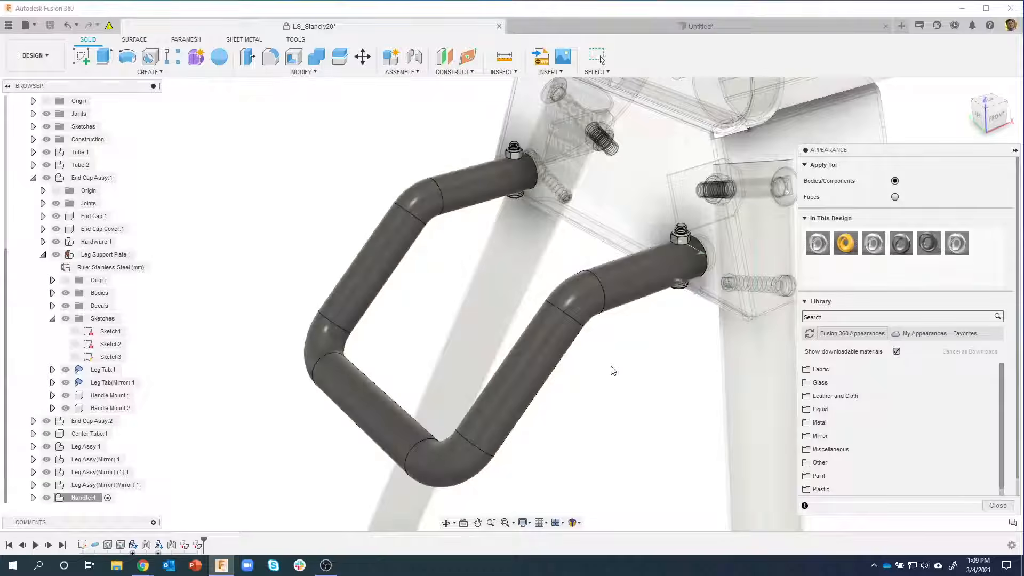
scroll(626, 342, up, 10)
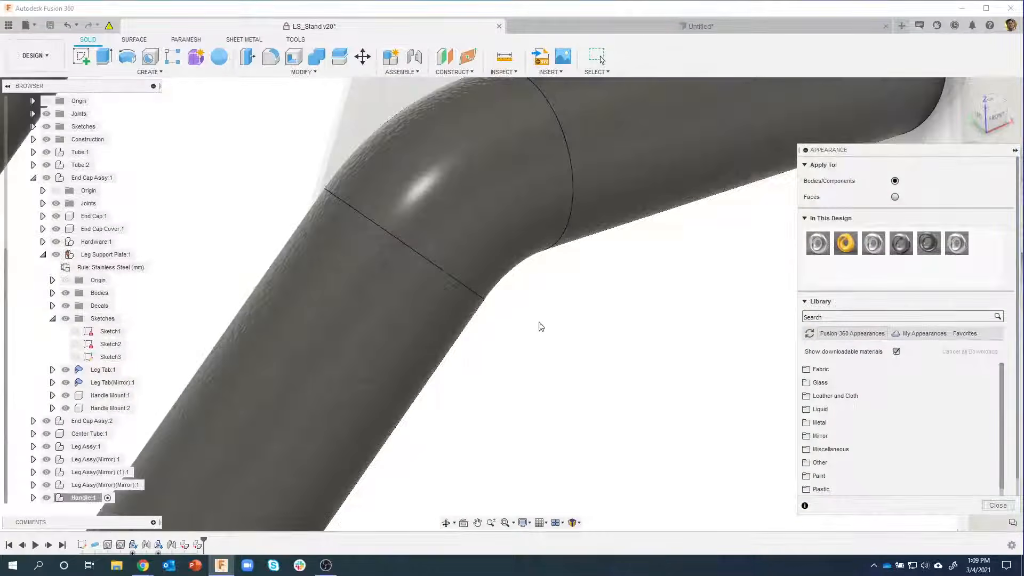
scroll(432, 255, down, 10)
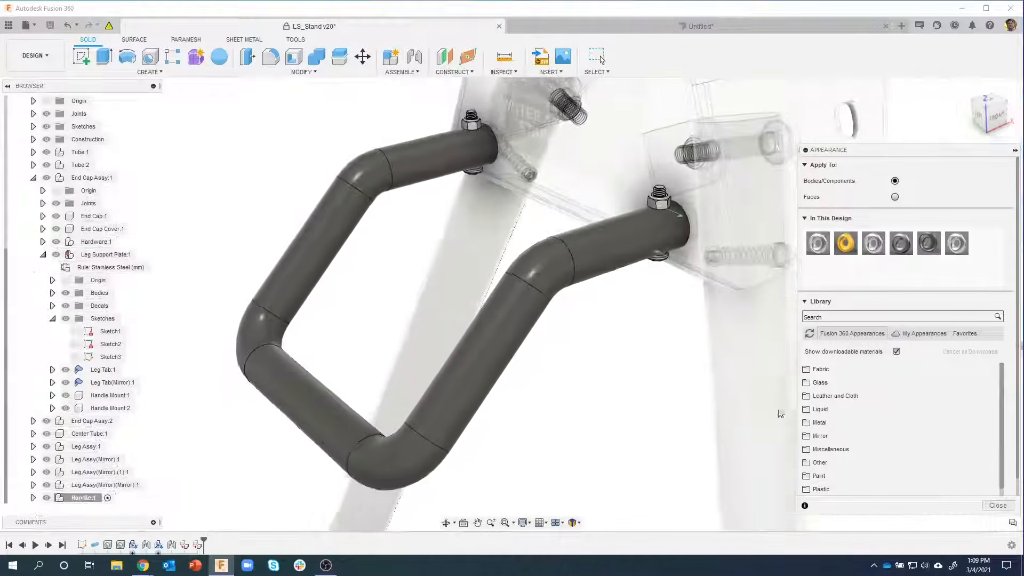
click(996, 505)
scroll(674, 480, down, 10)
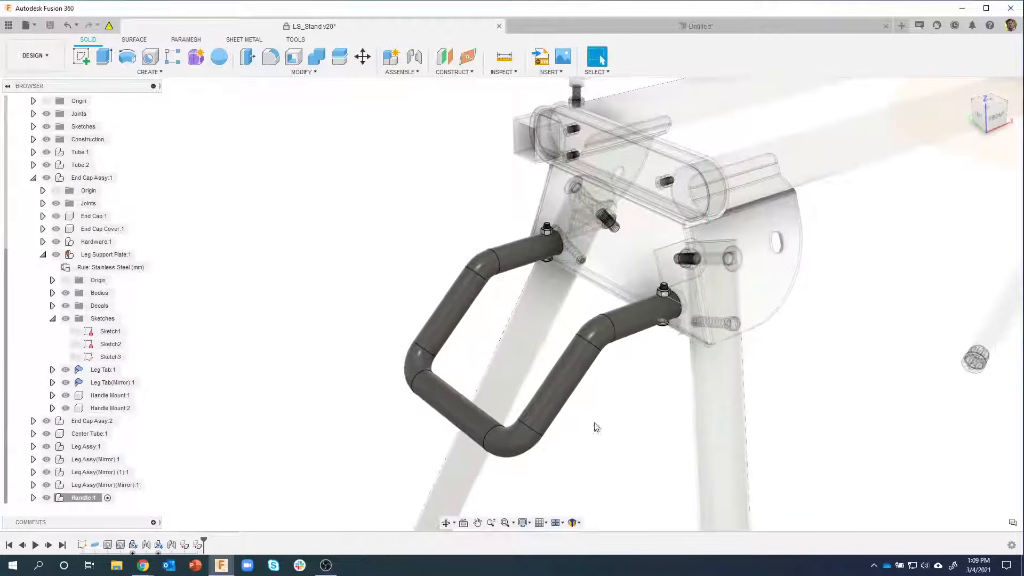
scroll(622, 460, down, 8)
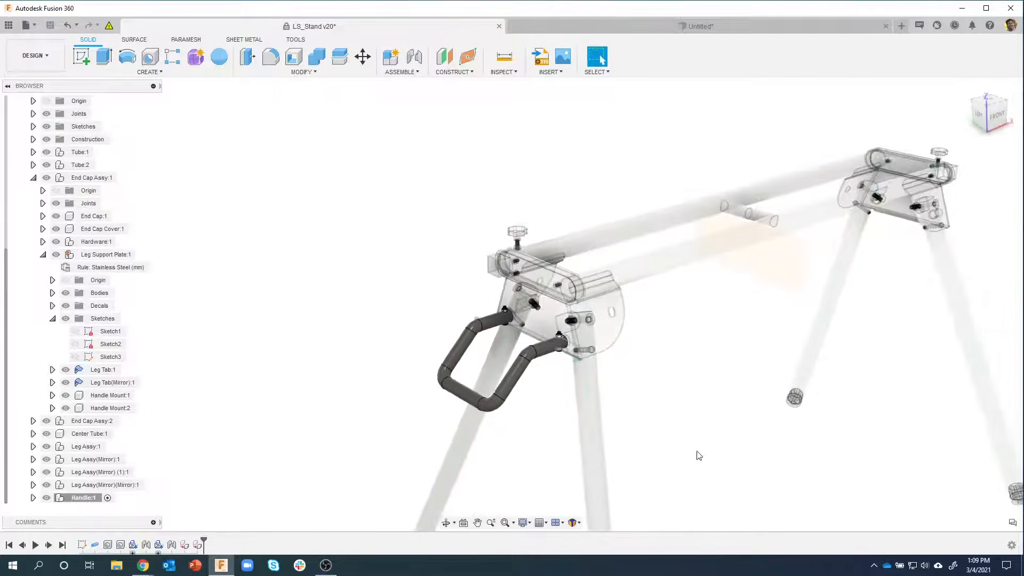
shift+middle_drag(700, 439, 594, 409)
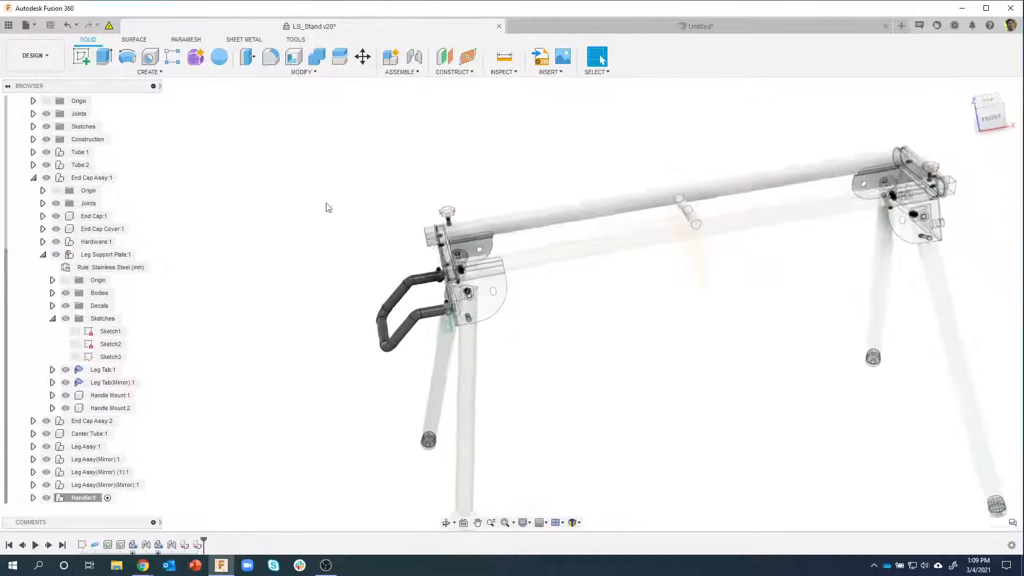